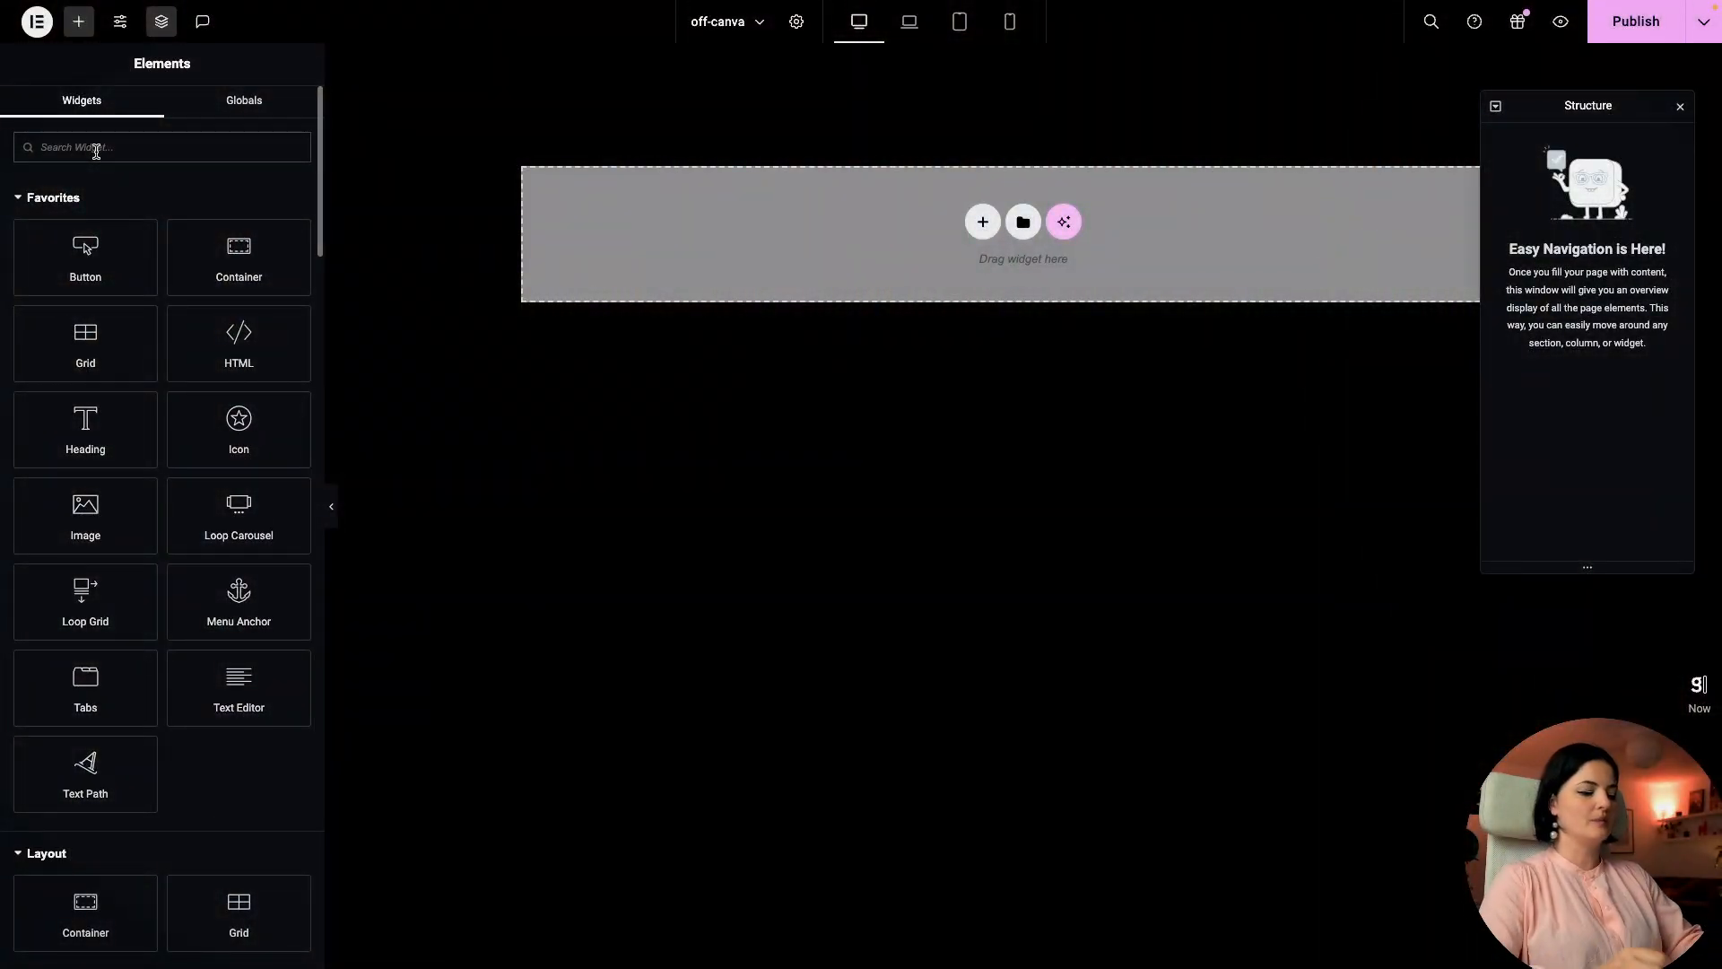
Step: Find the Off-Canvas widget and add it to the empty page
click(96, 151)
text(off)
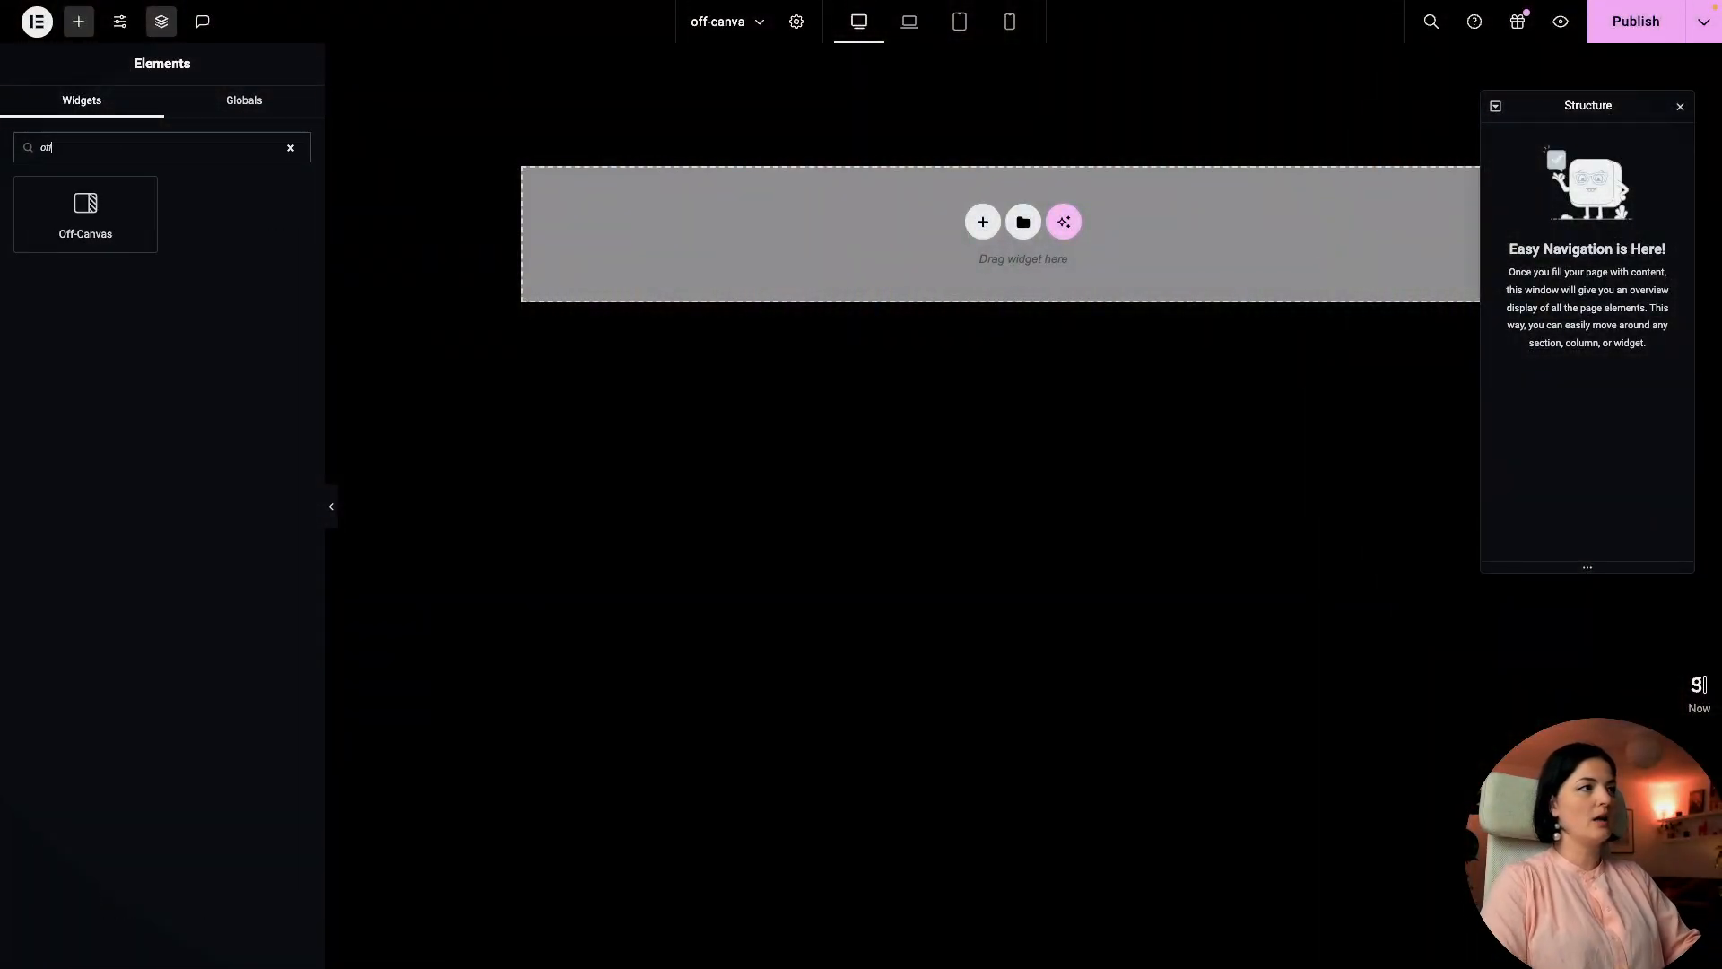
click(89, 212)
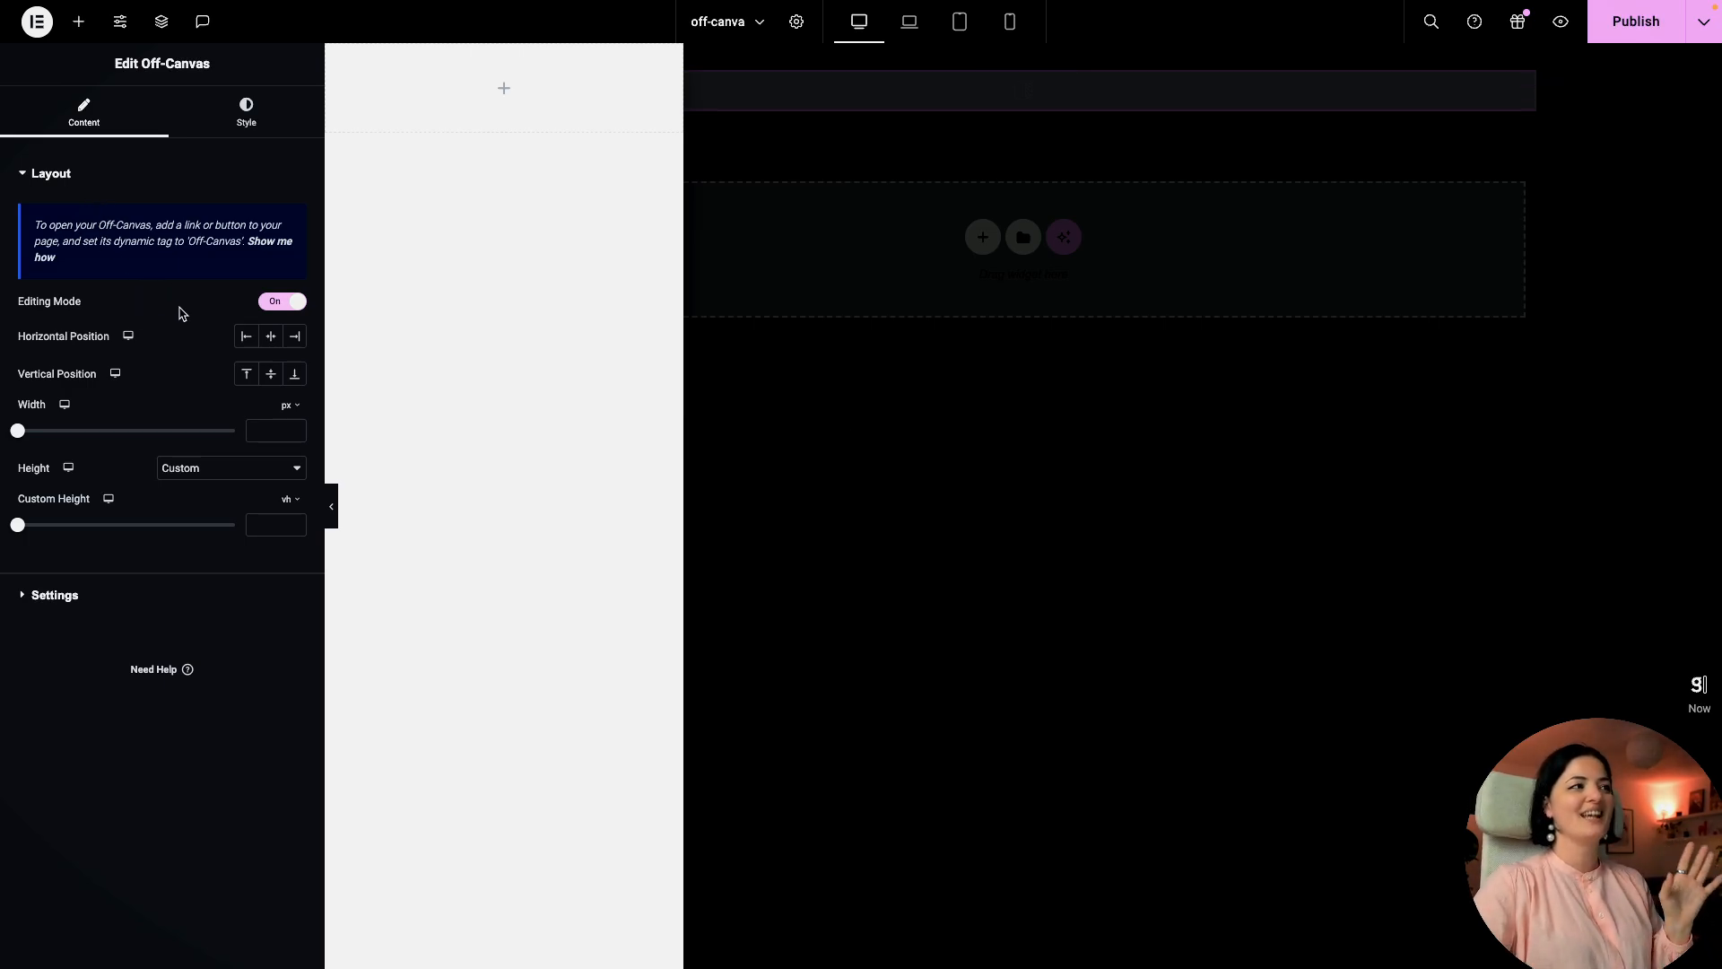
Step: Turn the off-canvas editing mode off and back on to preview the page with and without the panel
click(270, 303)
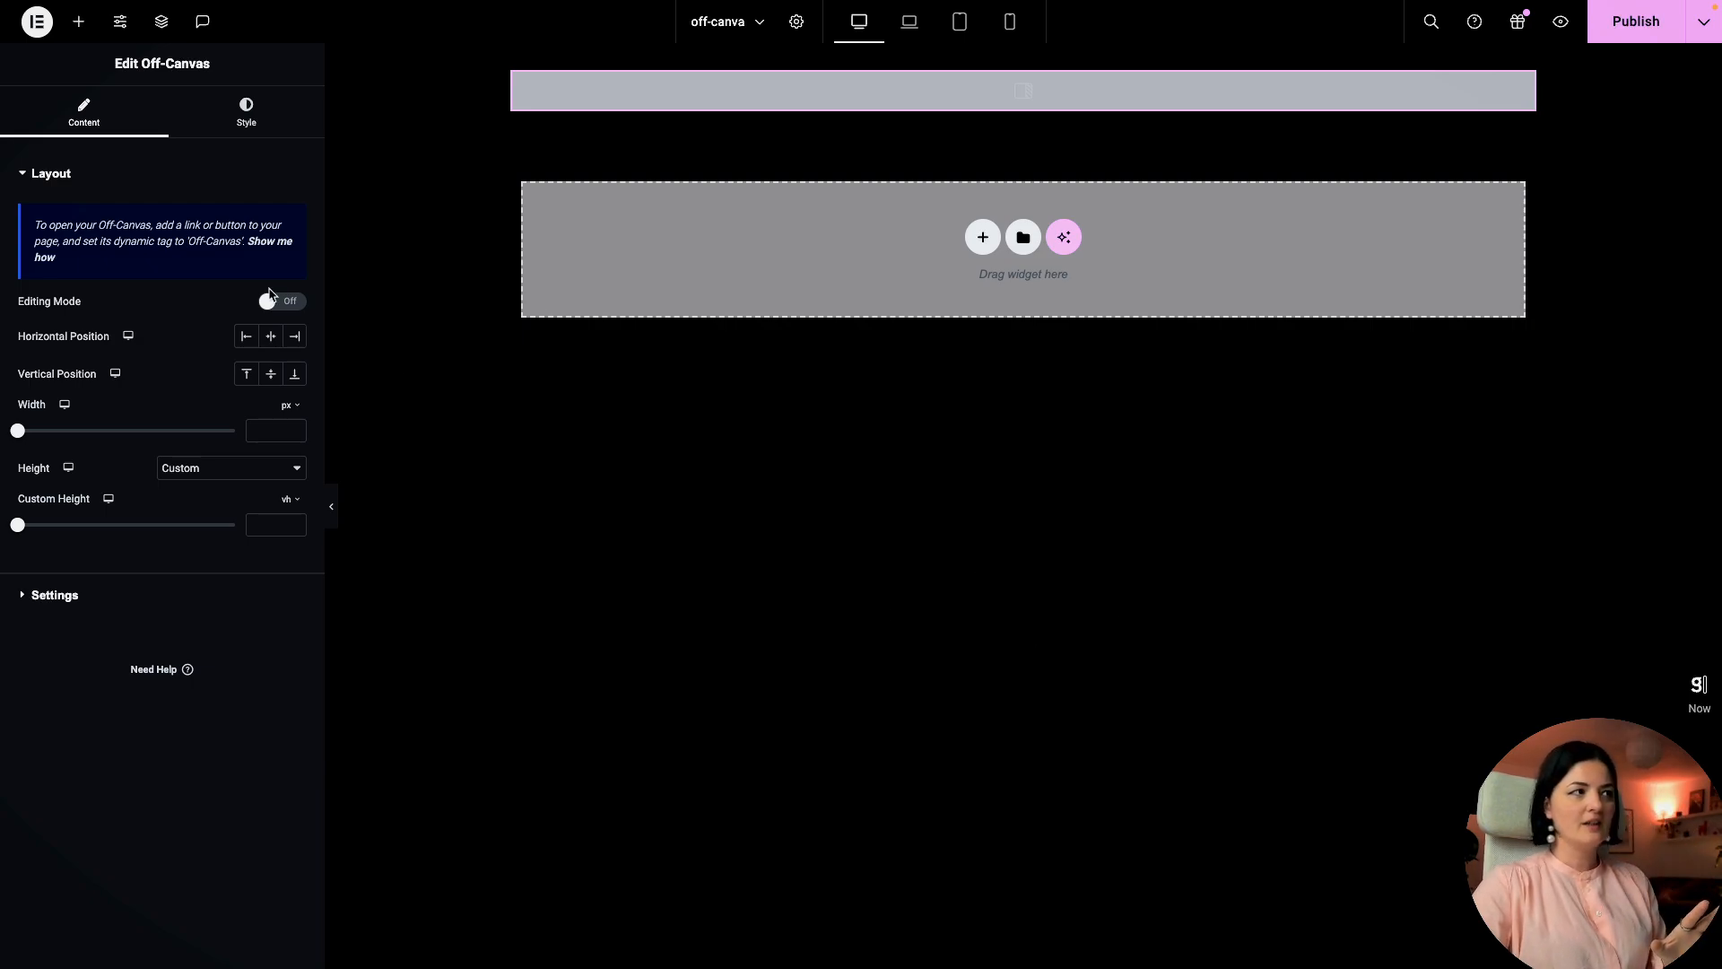
click(270, 300)
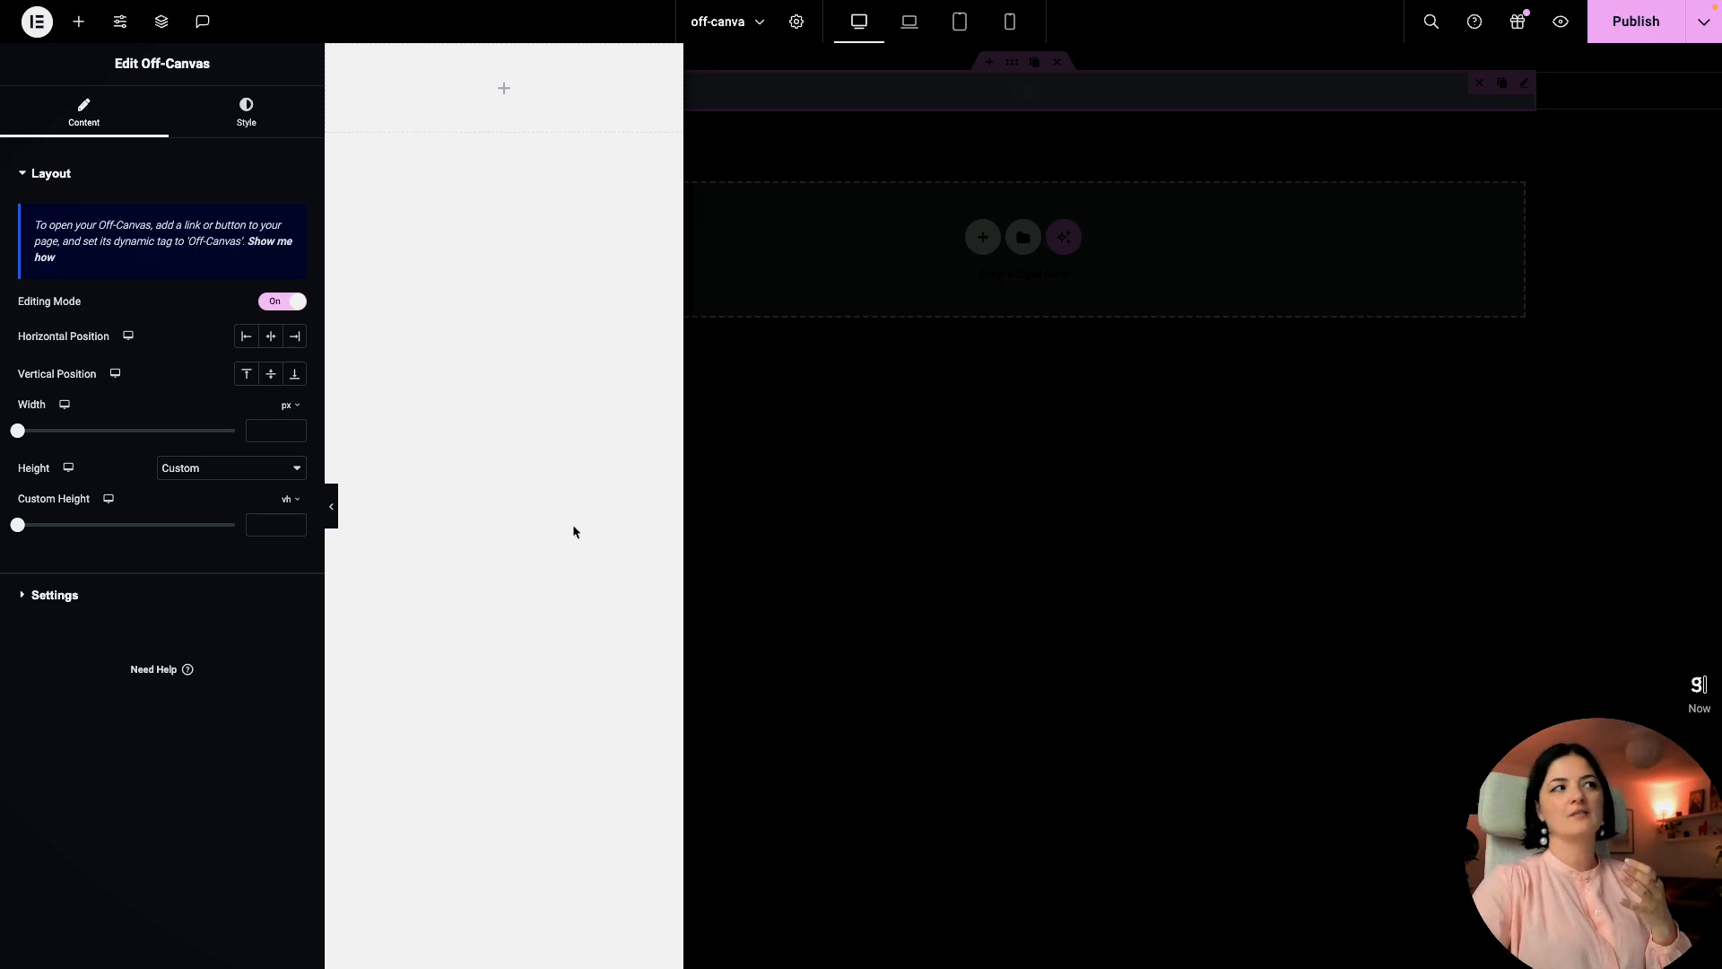
click(267, 301)
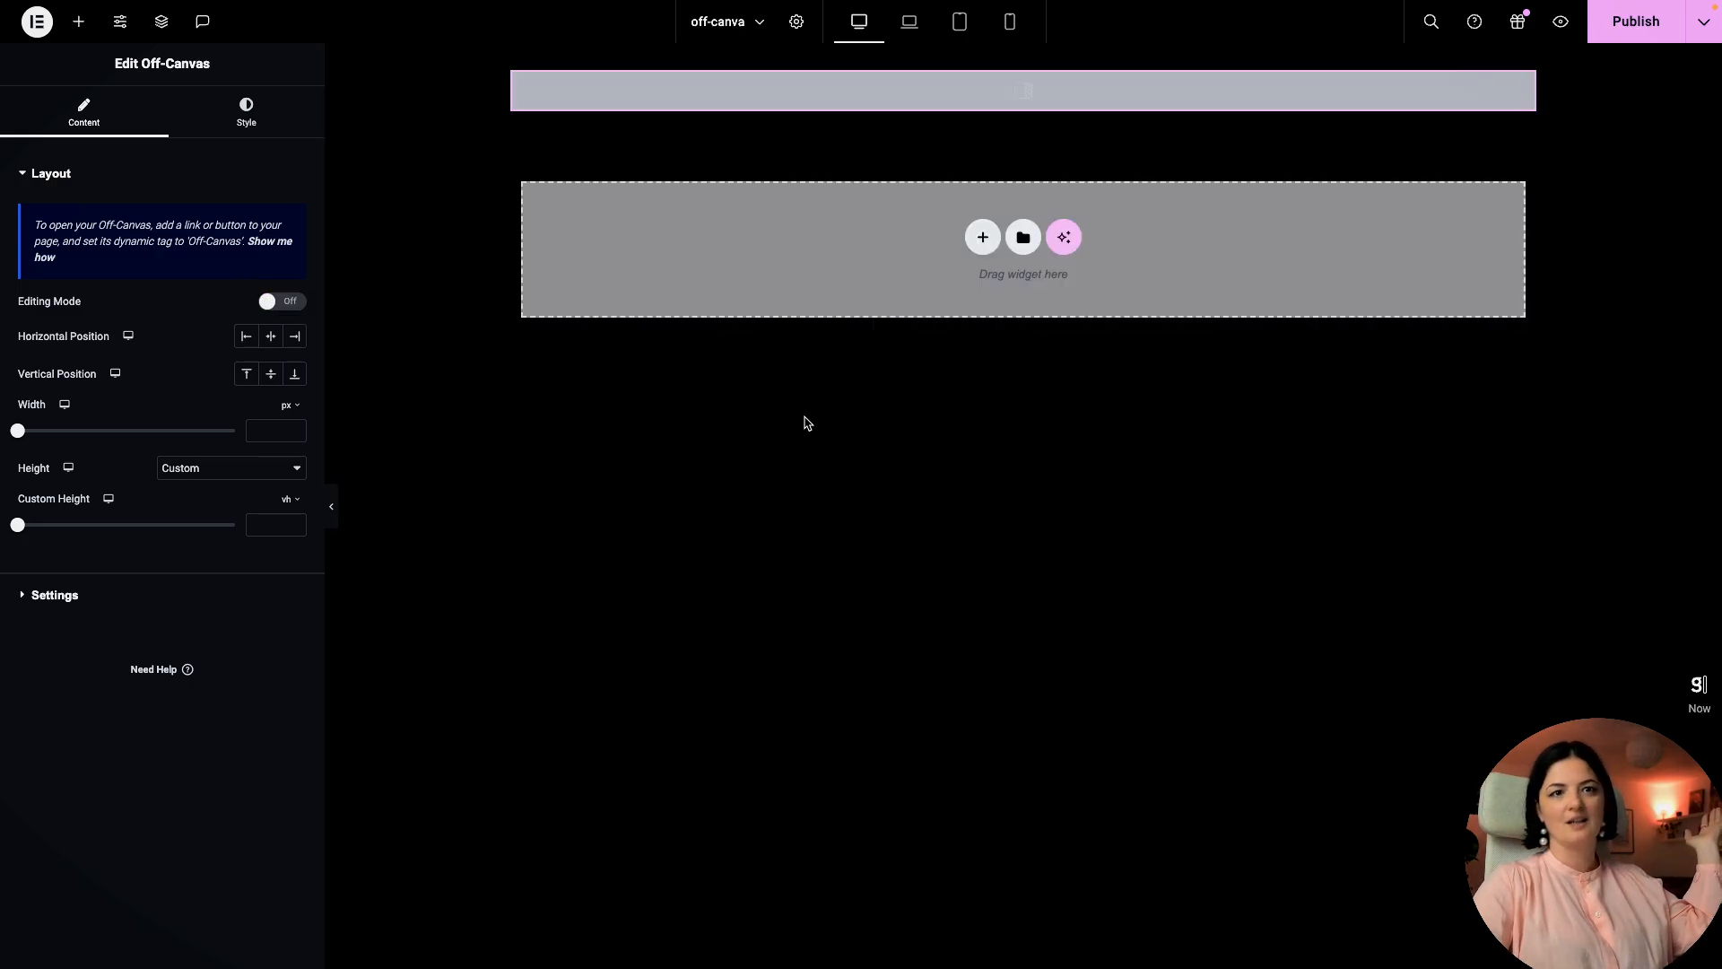
click(282, 305)
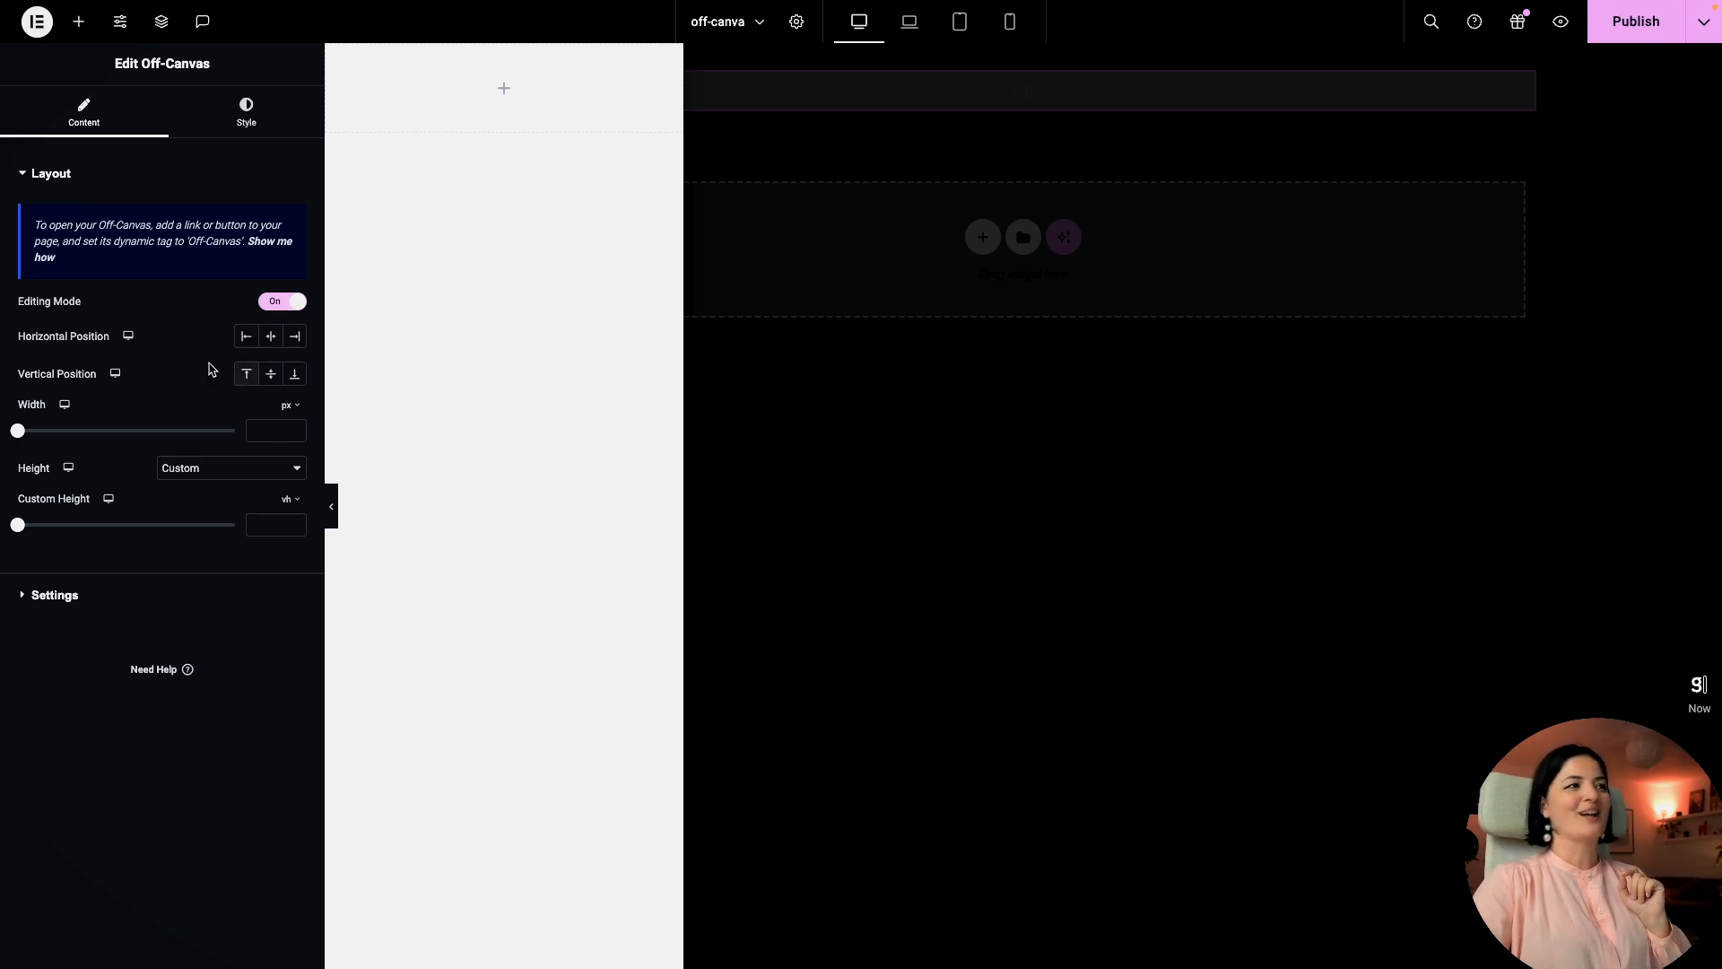
Step: Try the Center, End and Start horizontal positions and the vertical positions for the off-canvas, then clear both settings
click(270, 336)
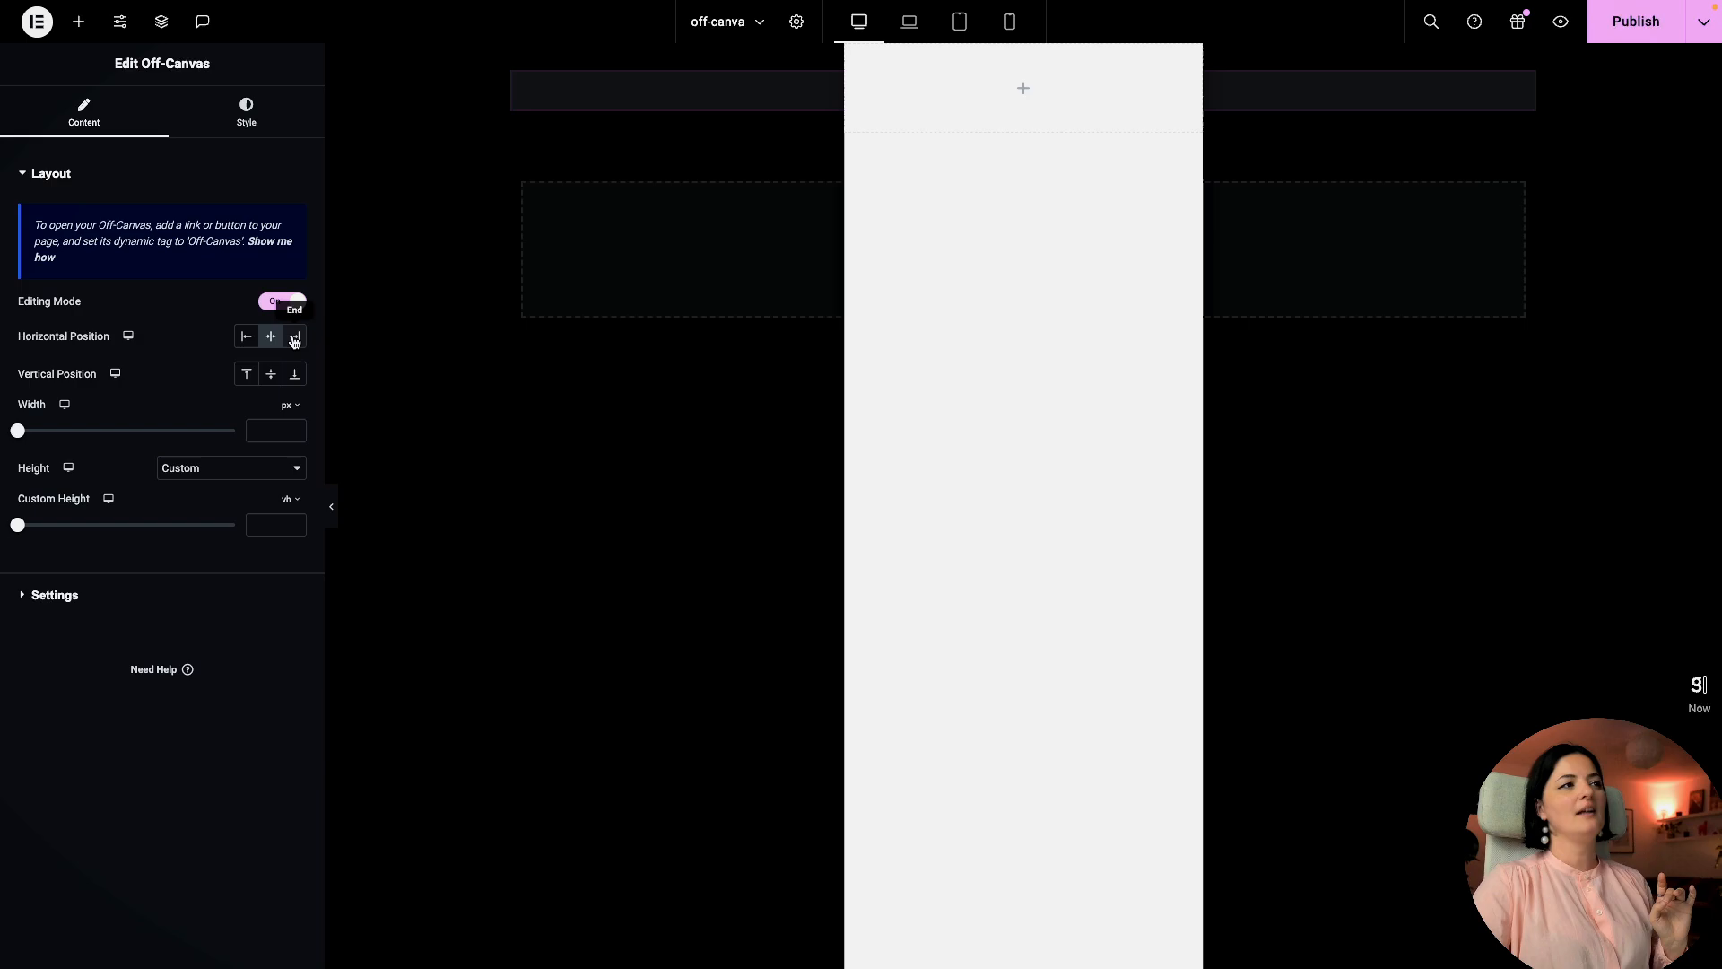
click(295, 339)
click(245, 339)
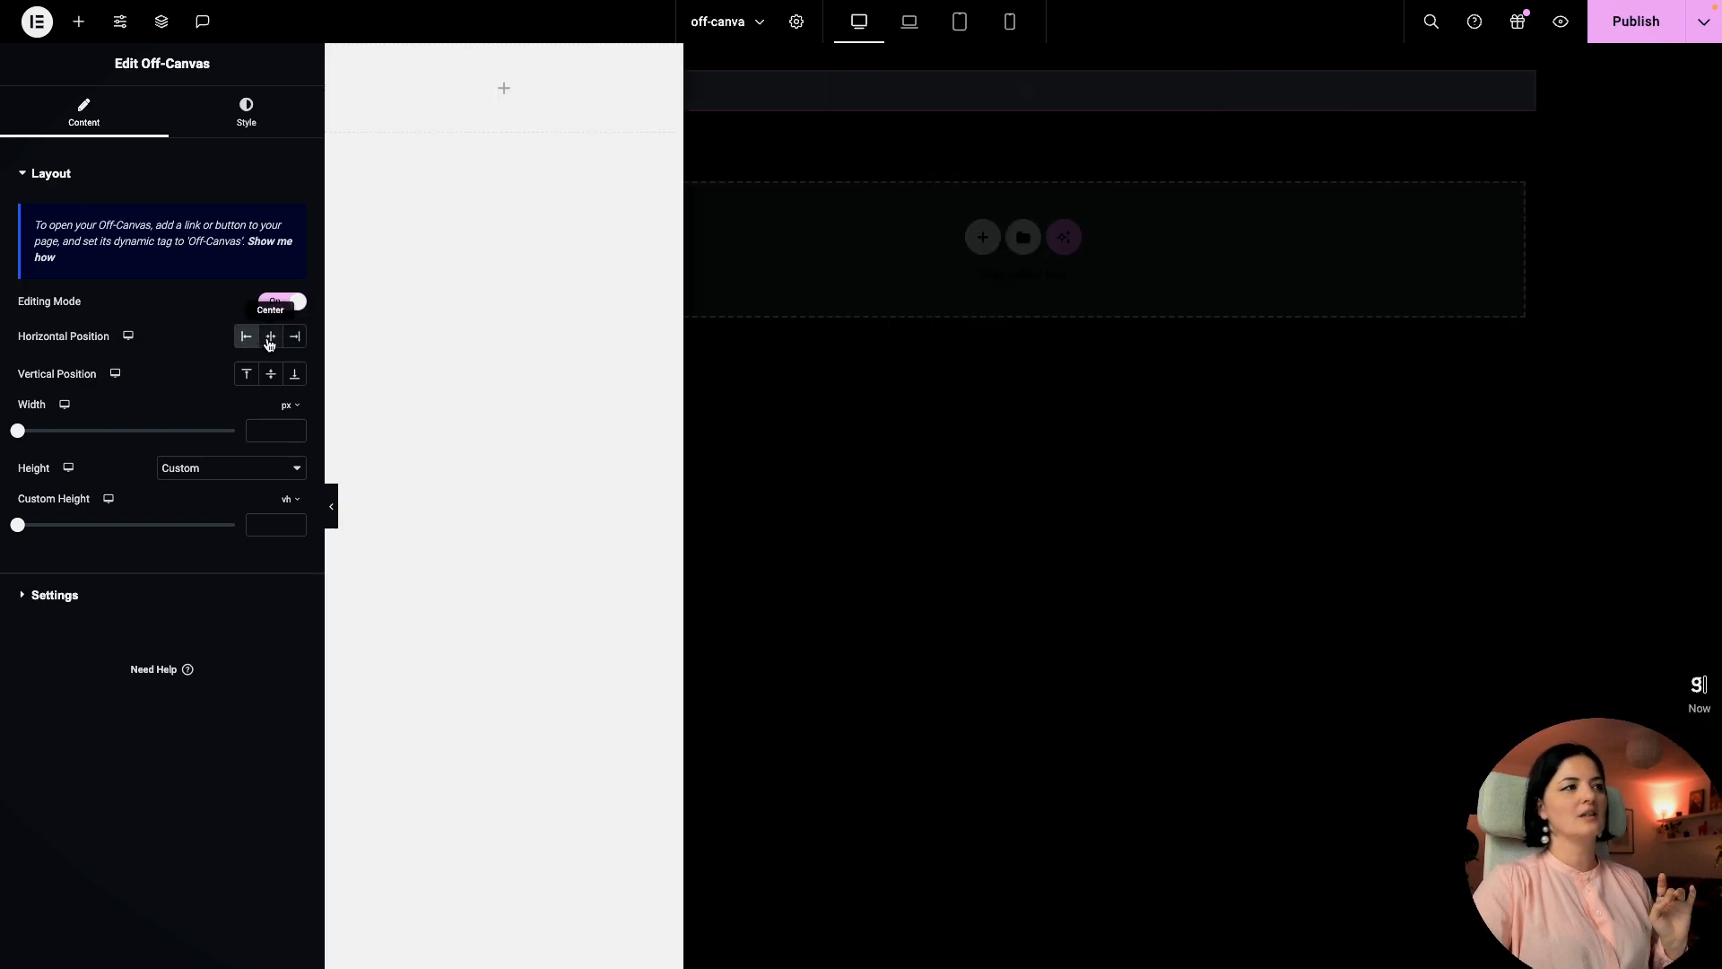
click(270, 338)
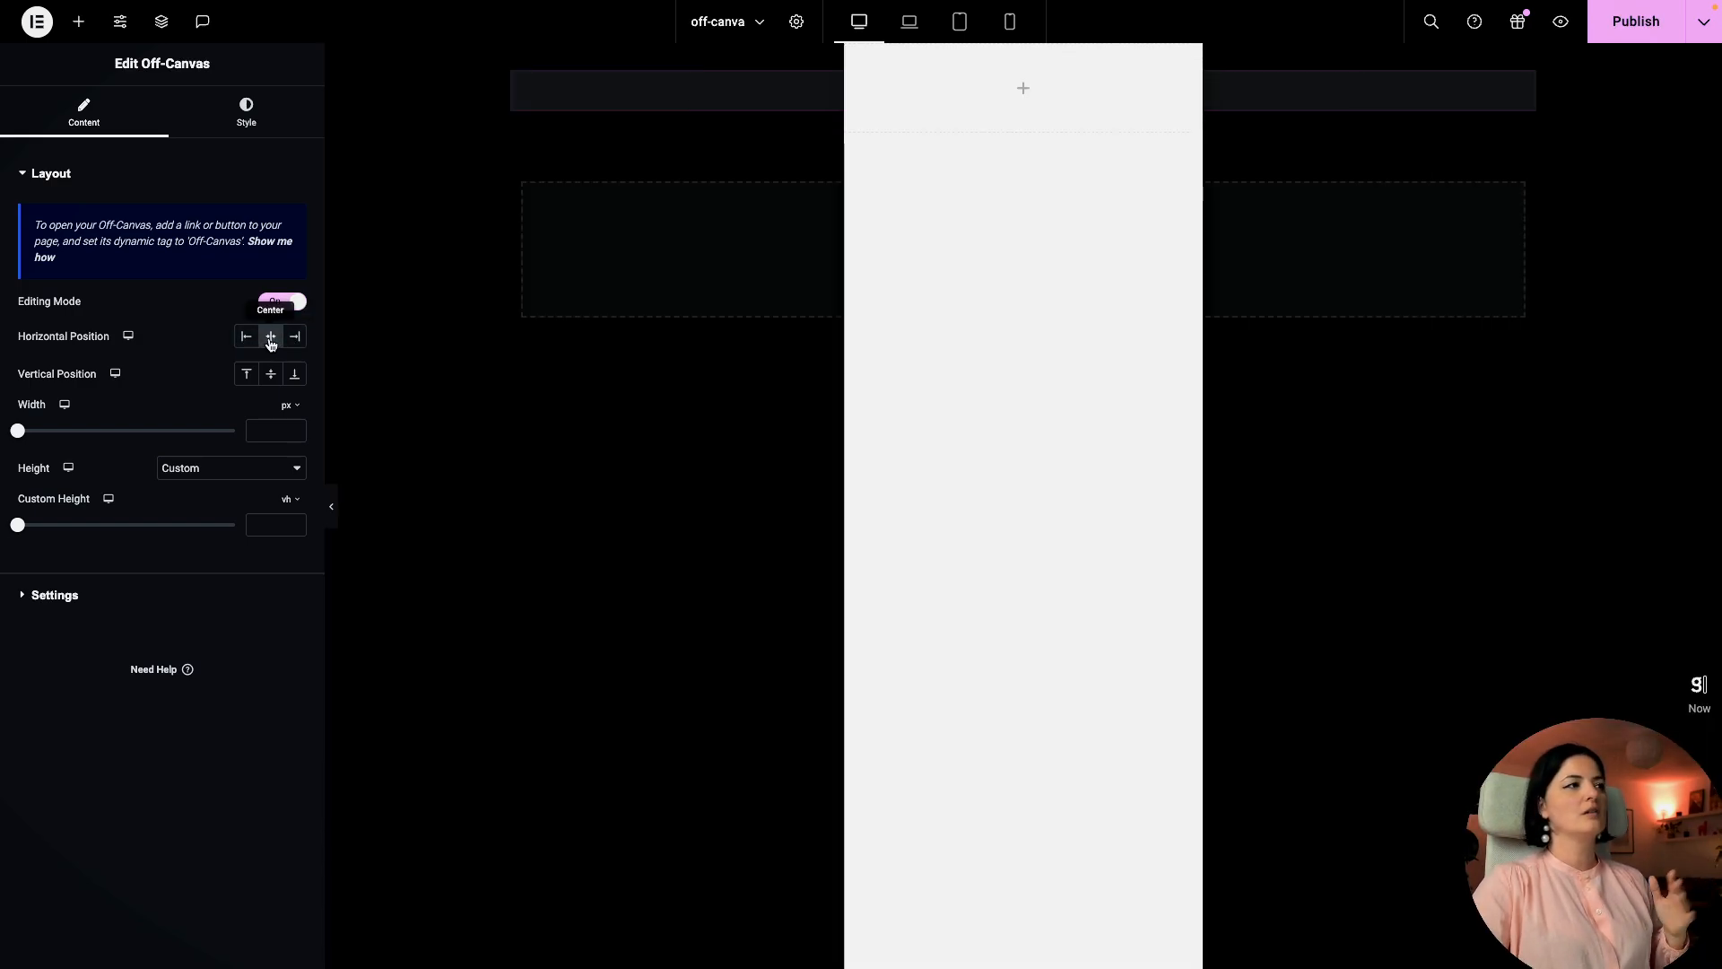
click(247, 374)
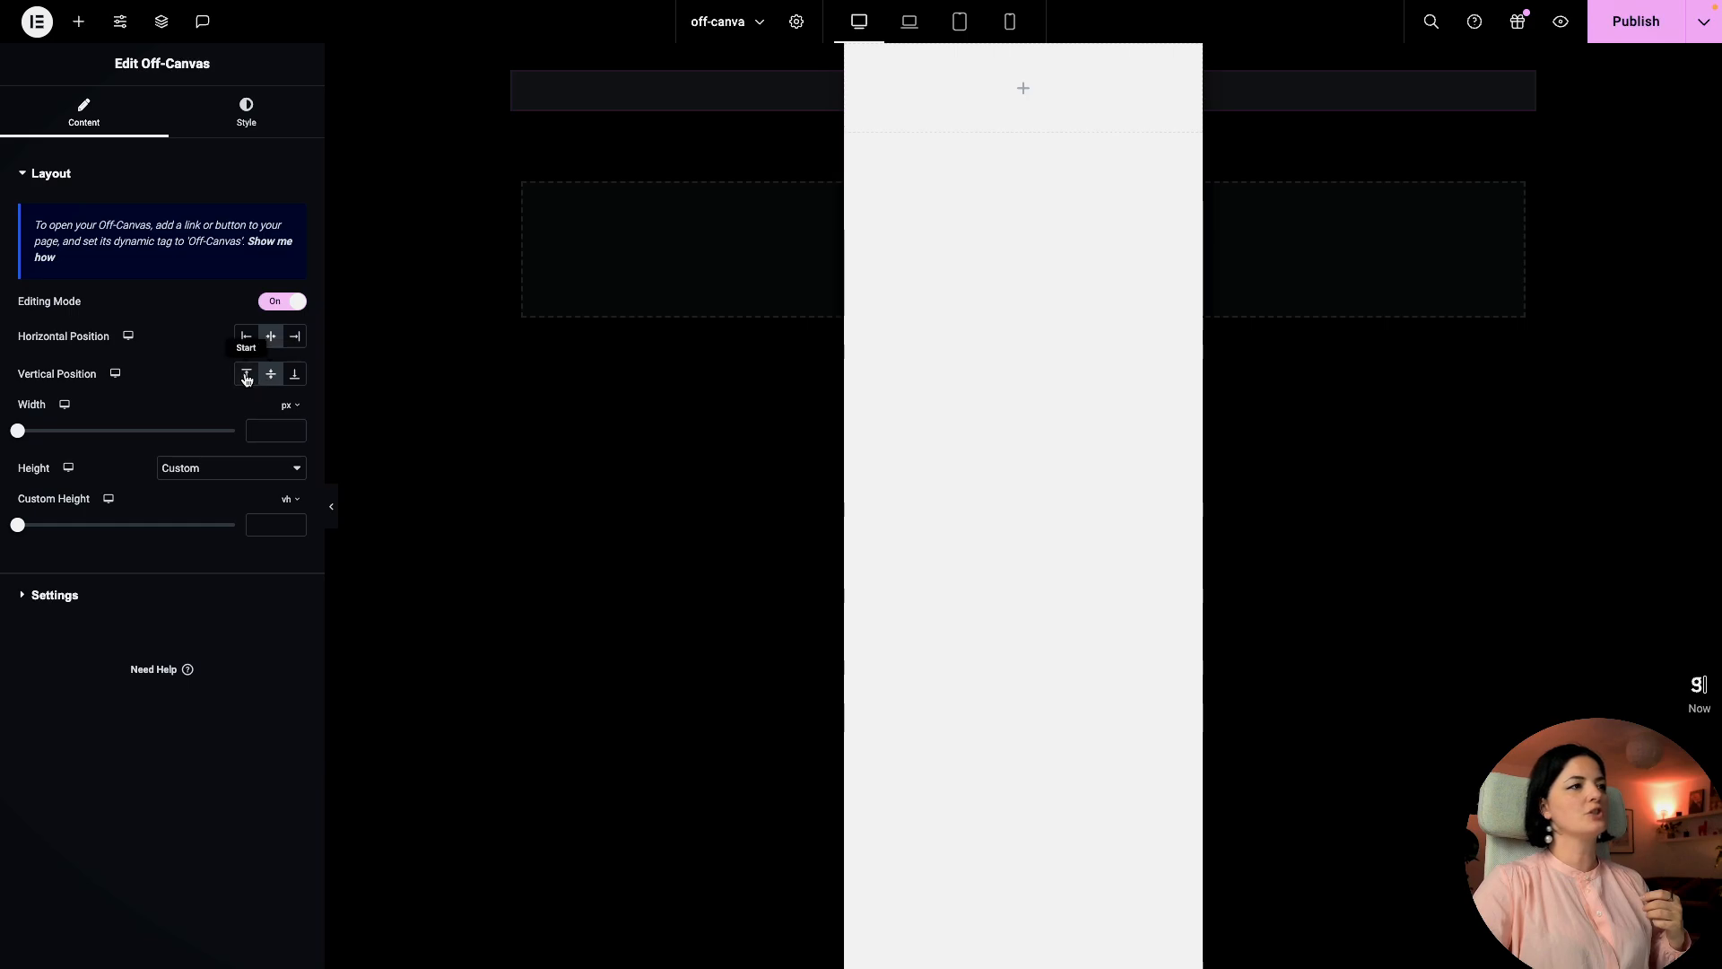
click(297, 379)
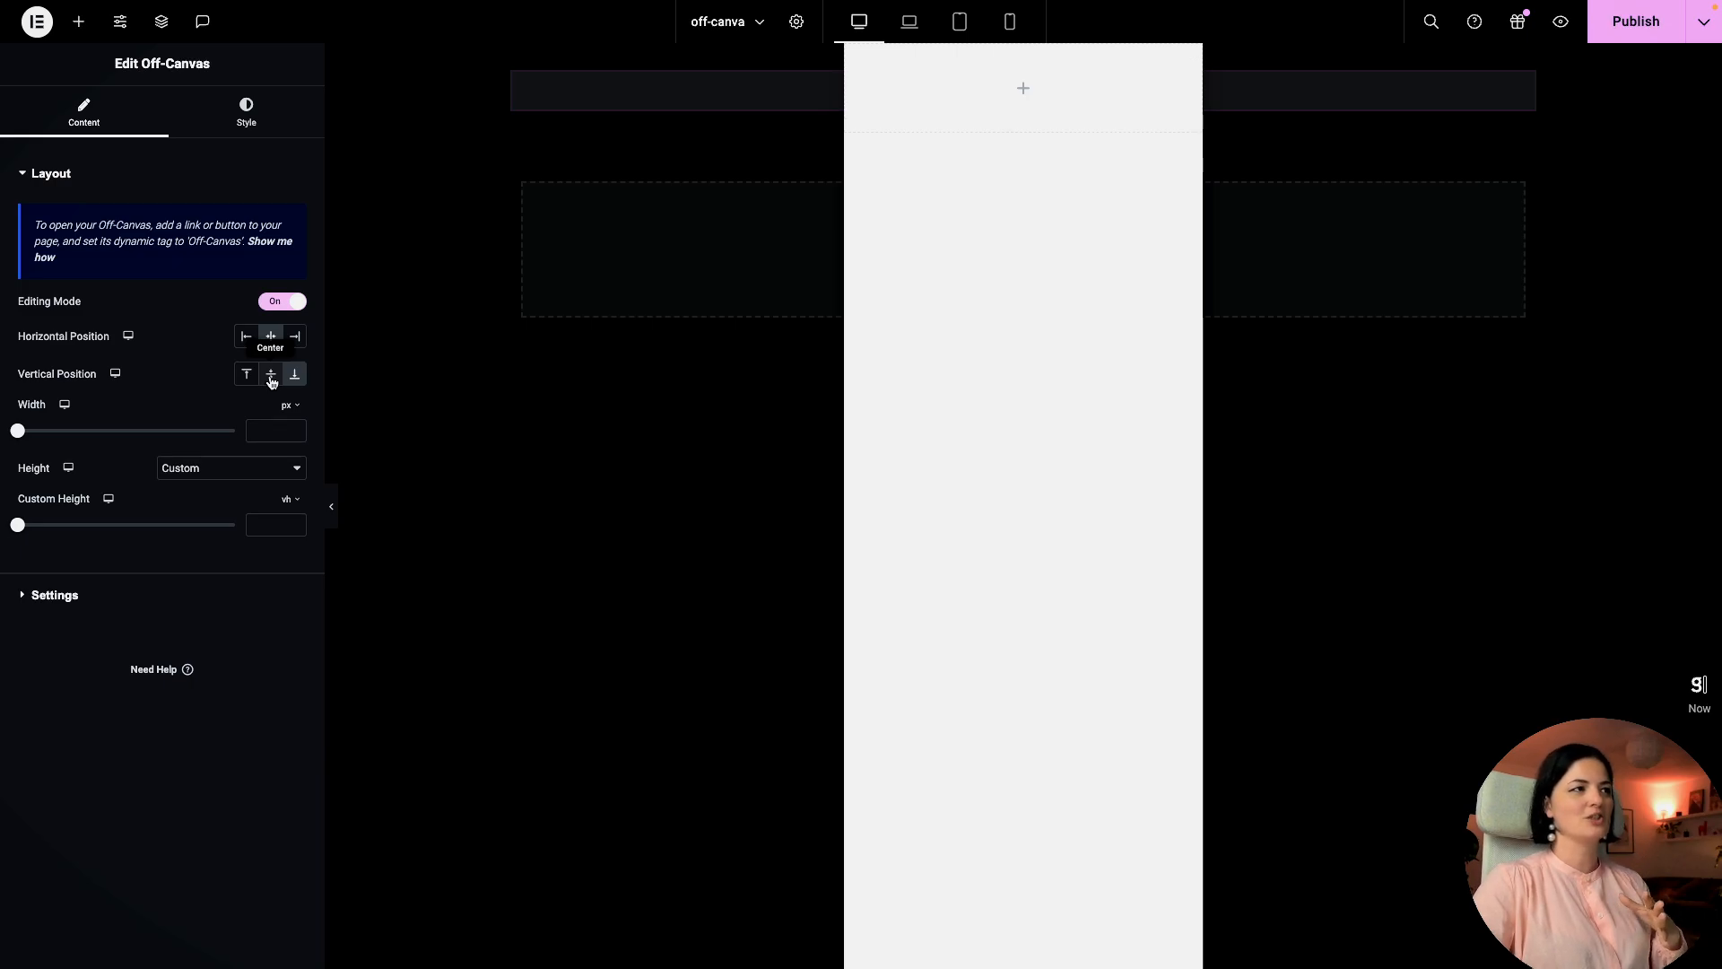
click(271, 376)
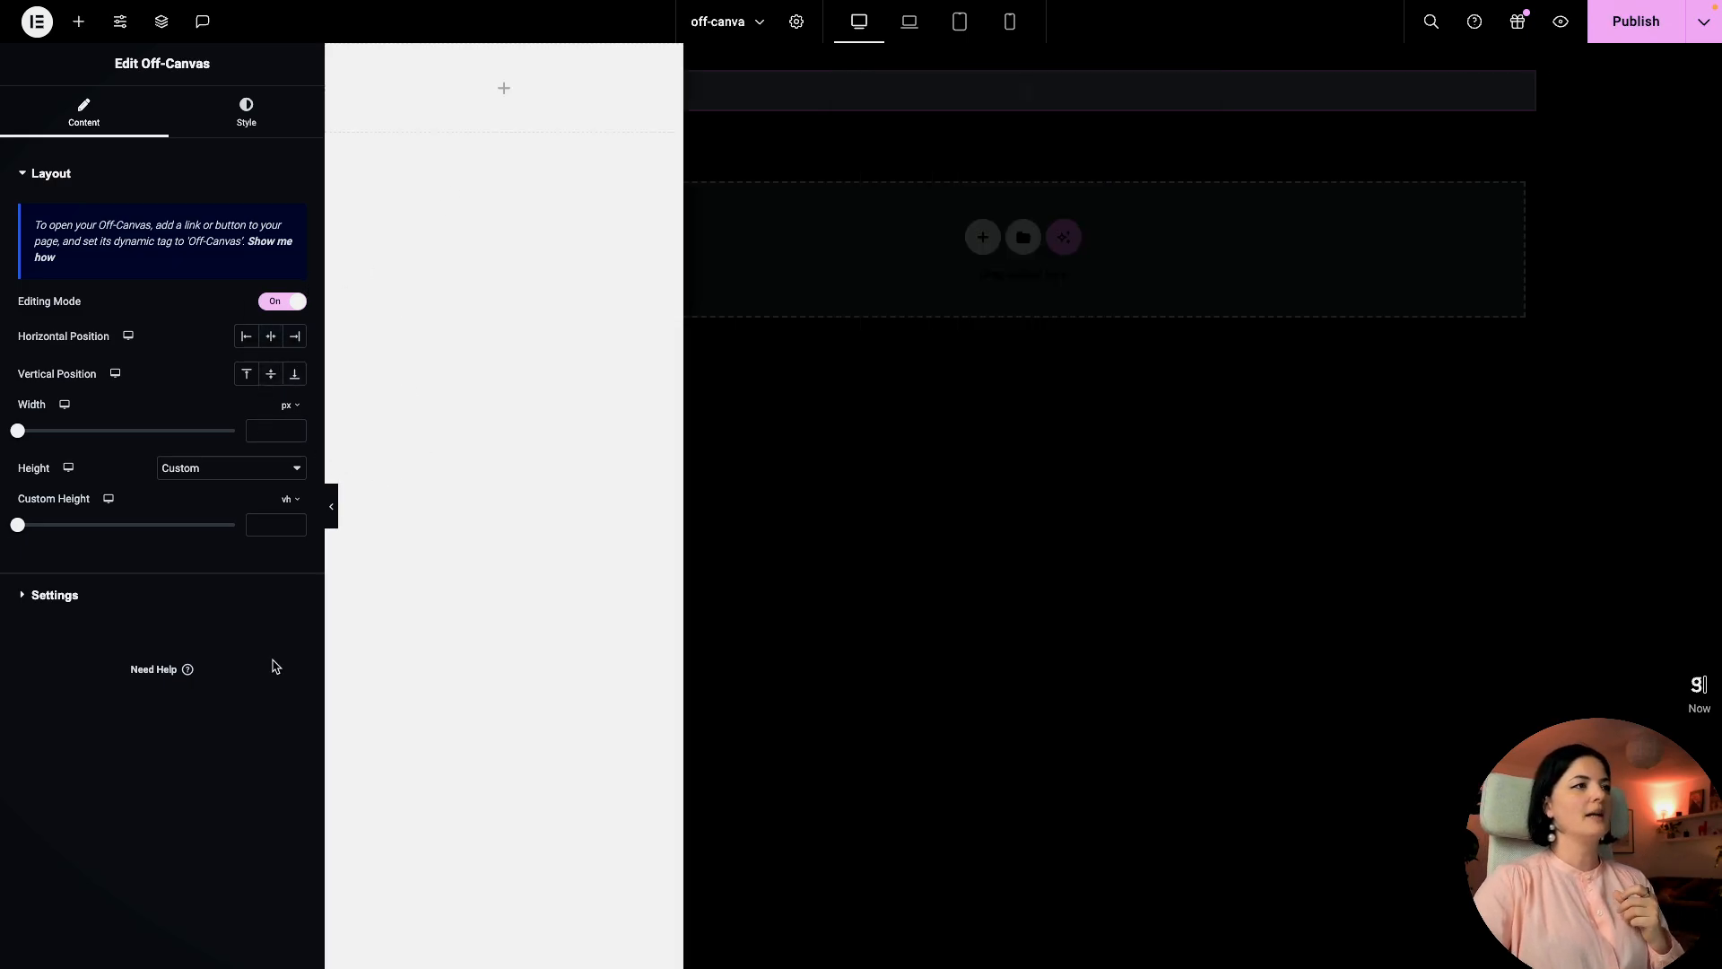
Step: Set the off-canvas width to 100 %
click(295, 408)
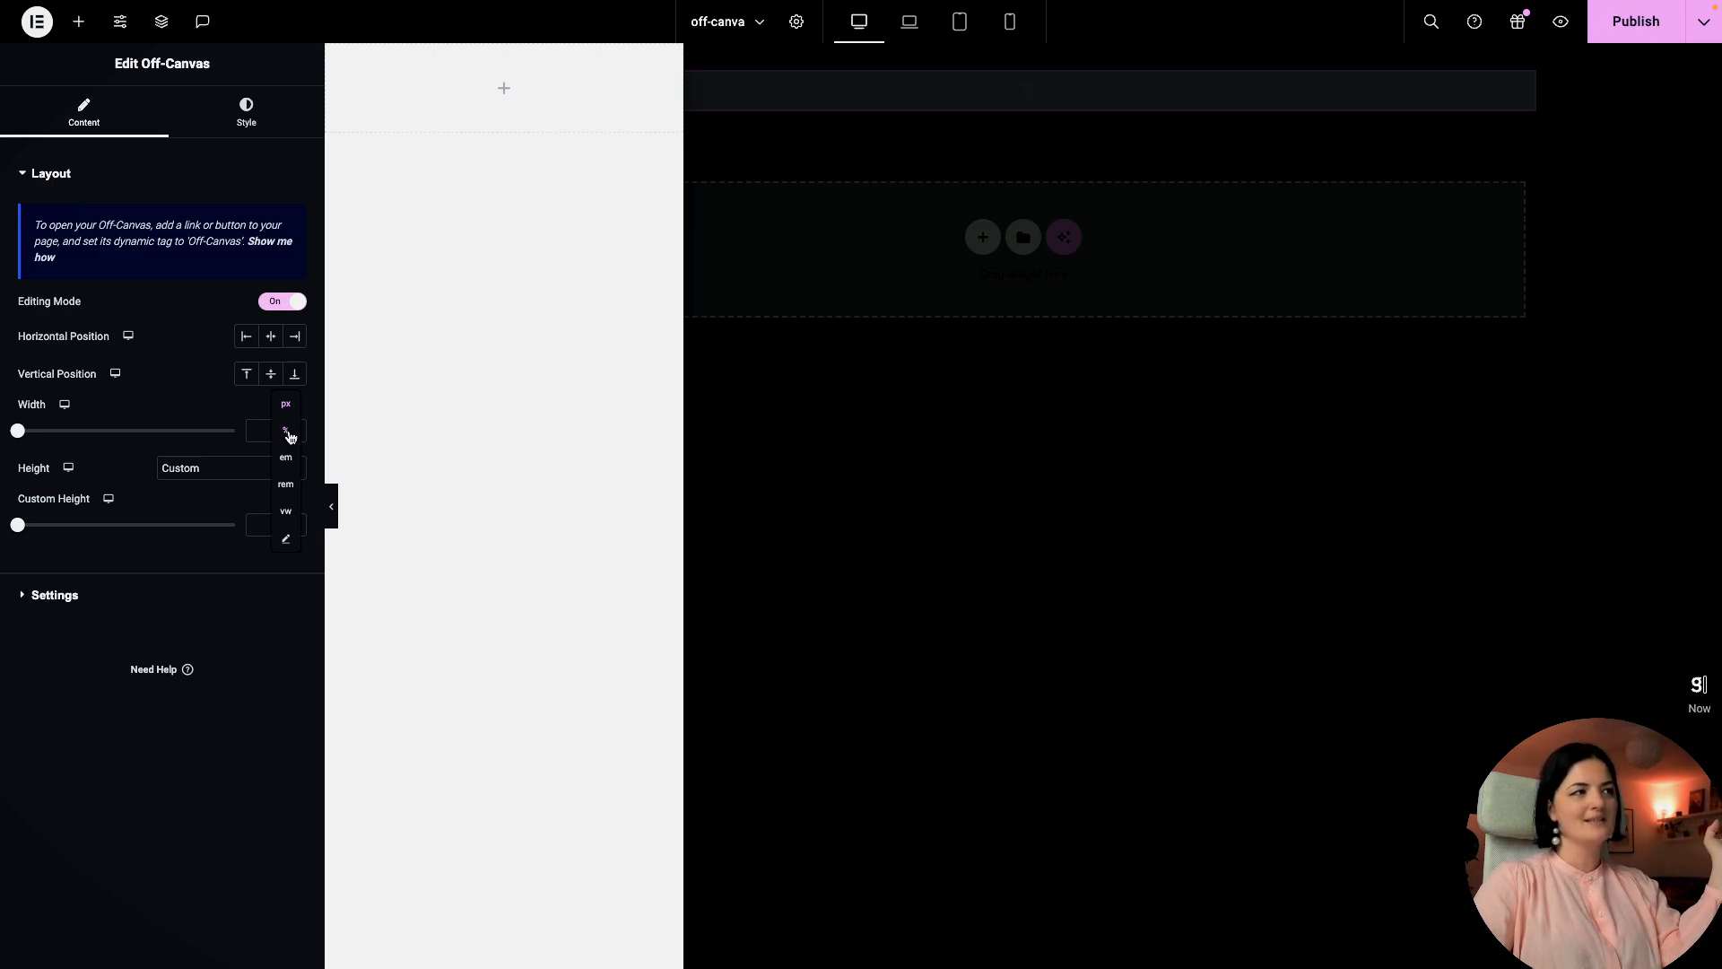
click(287, 432)
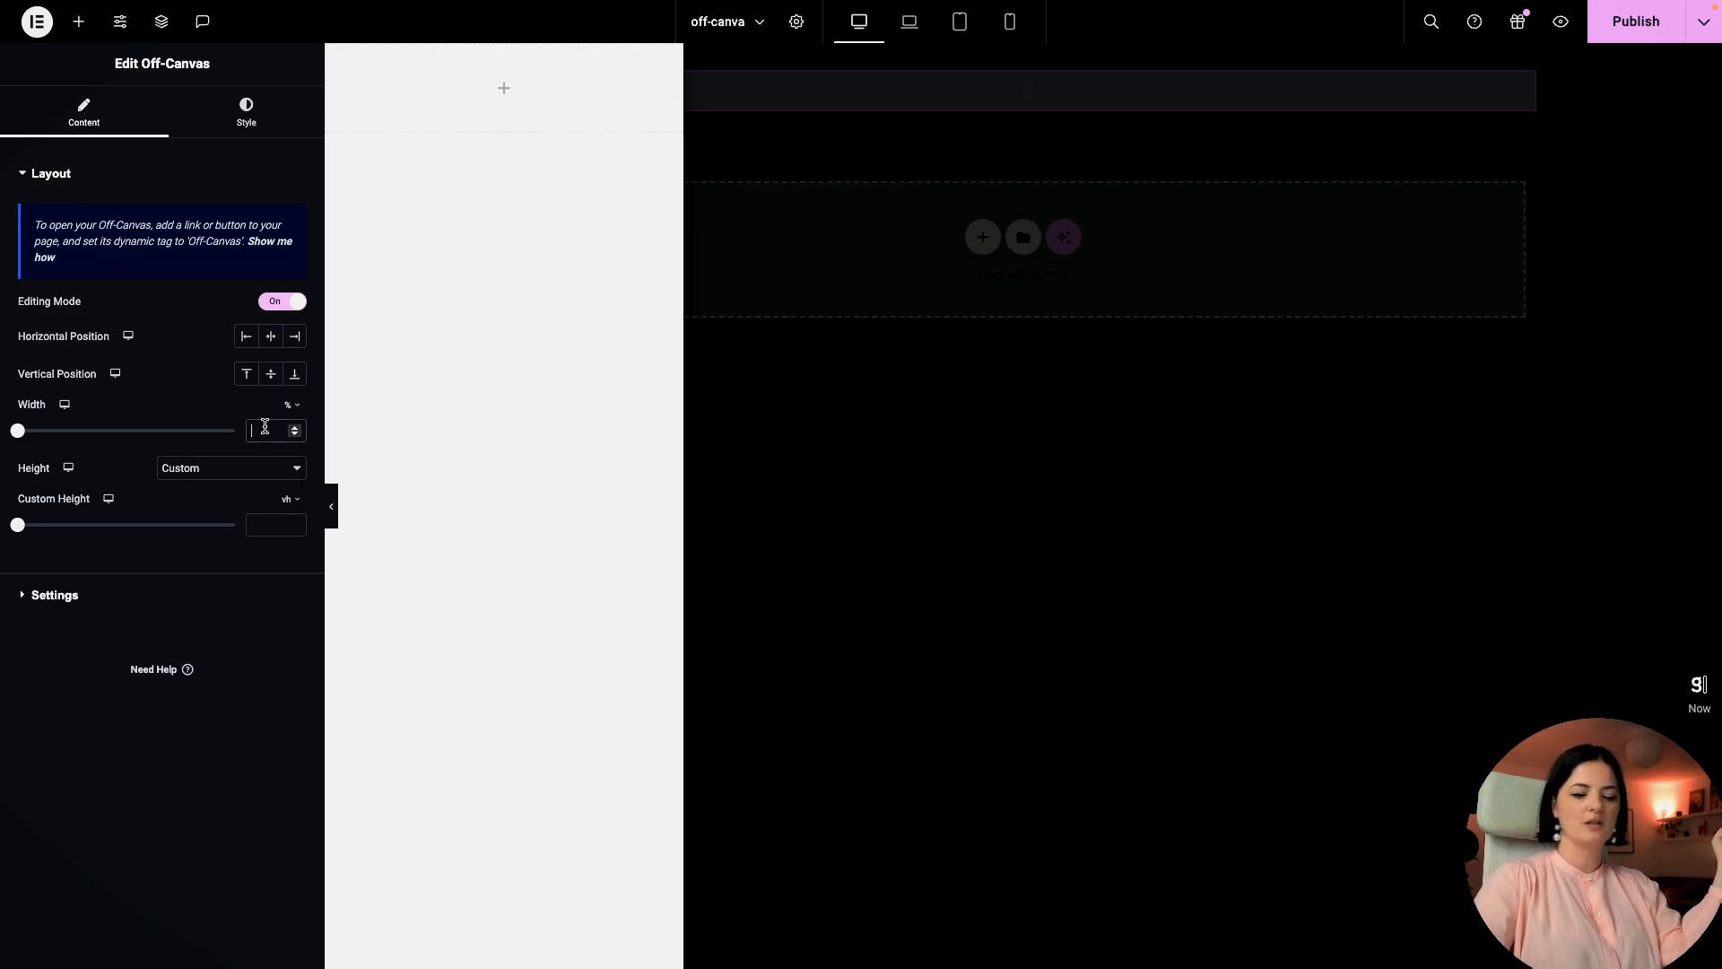
text(100)
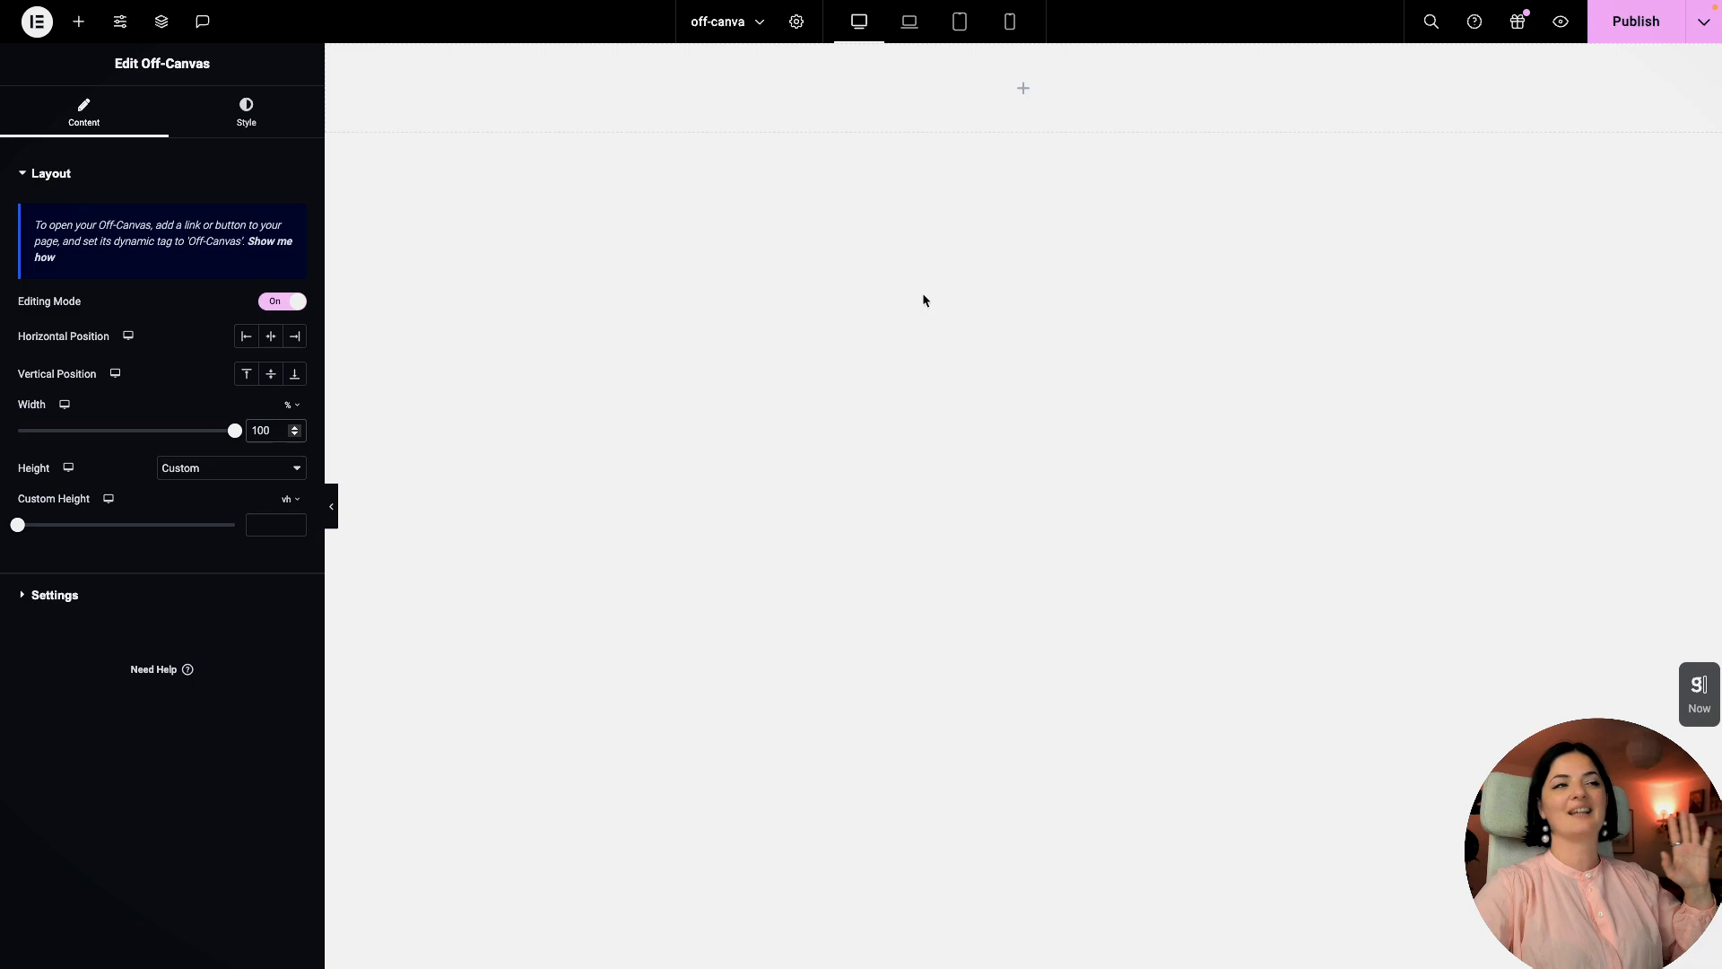
Step: Try the Fit To Content height for the off-canvas and return it to Custom
click(230, 467)
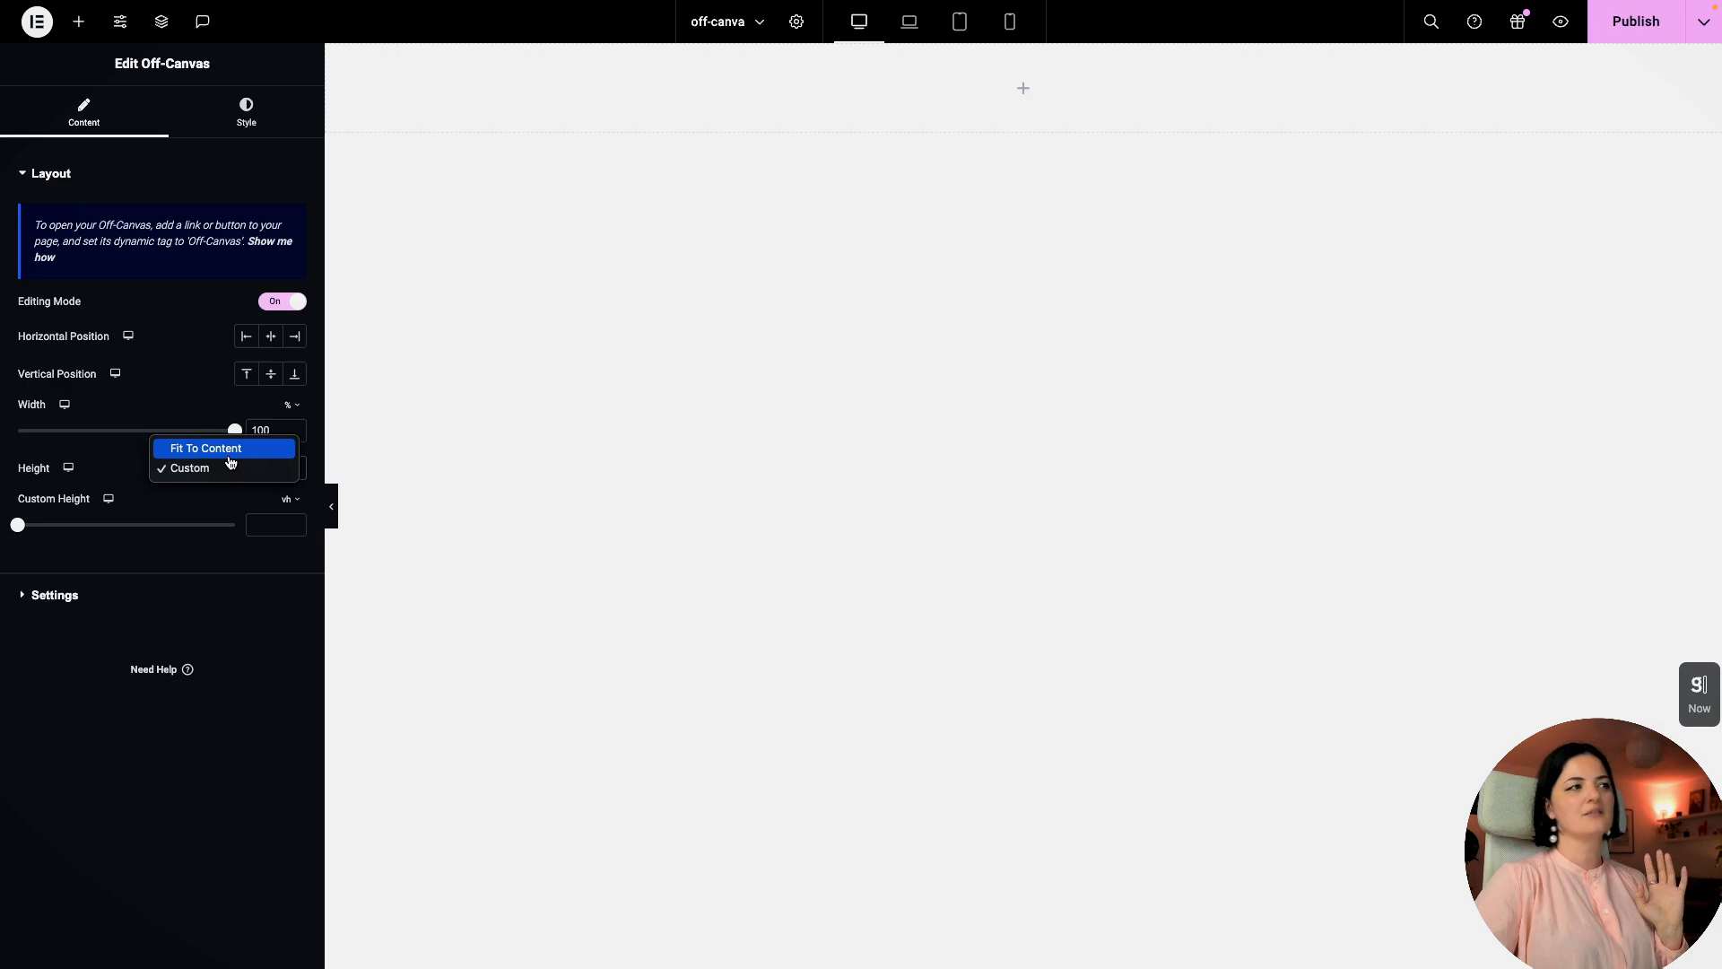
click(231, 456)
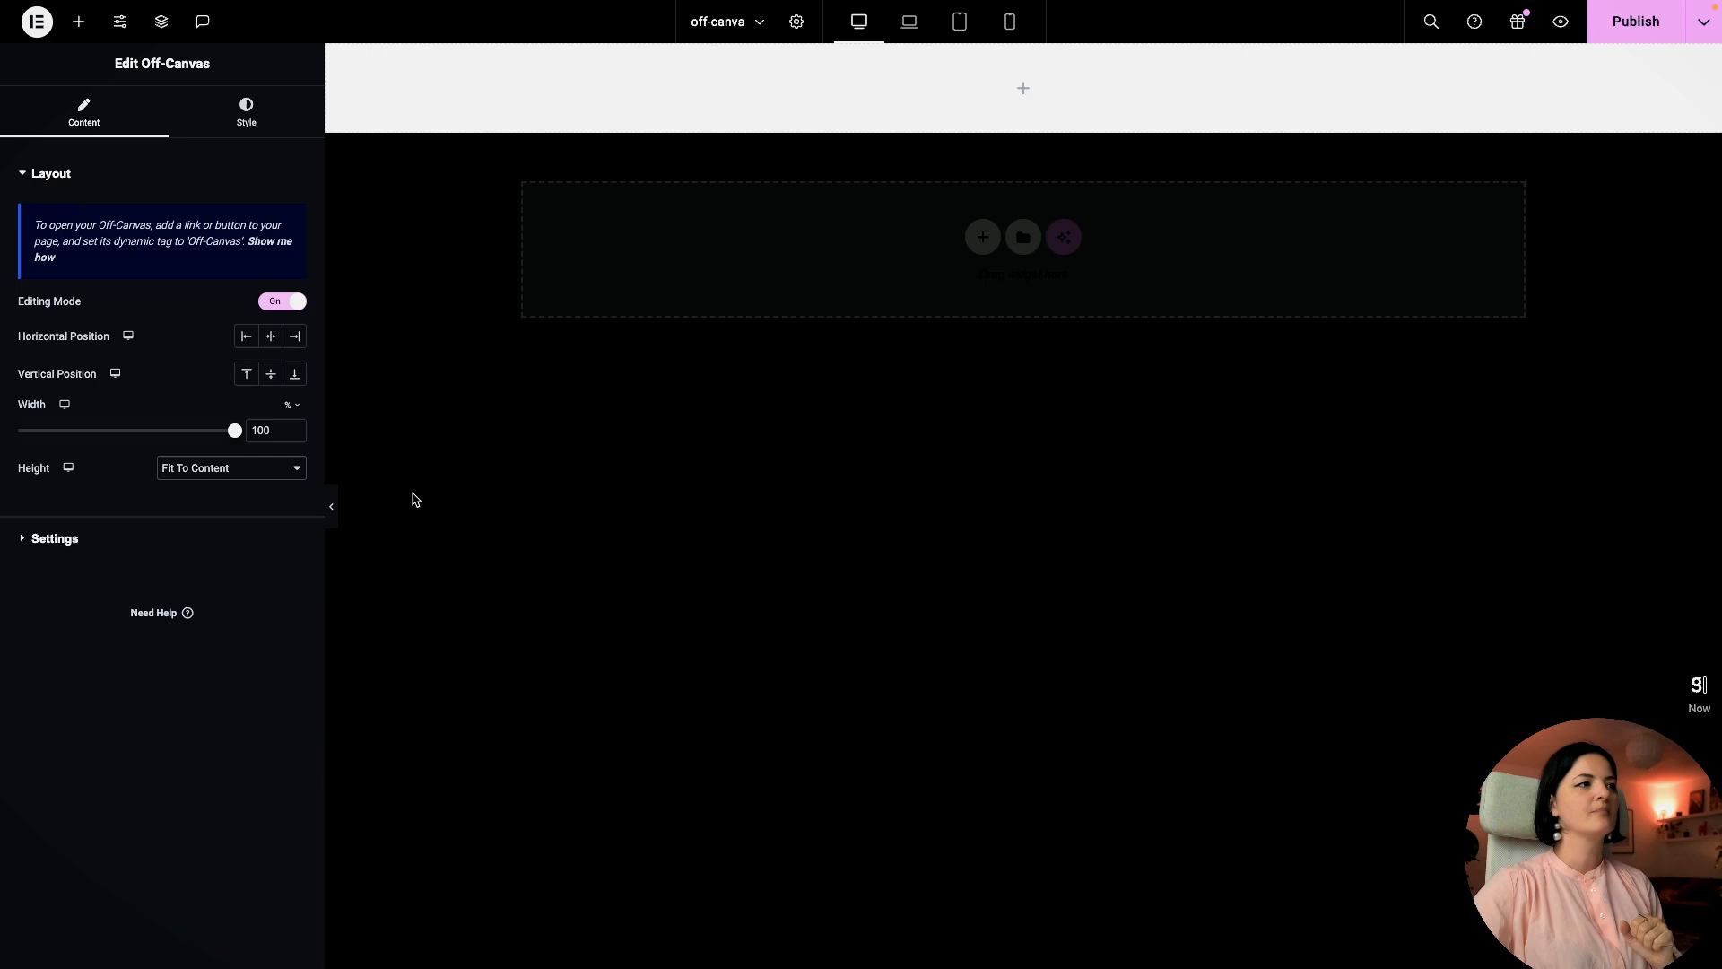
click(200, 469)
click(213, 496)
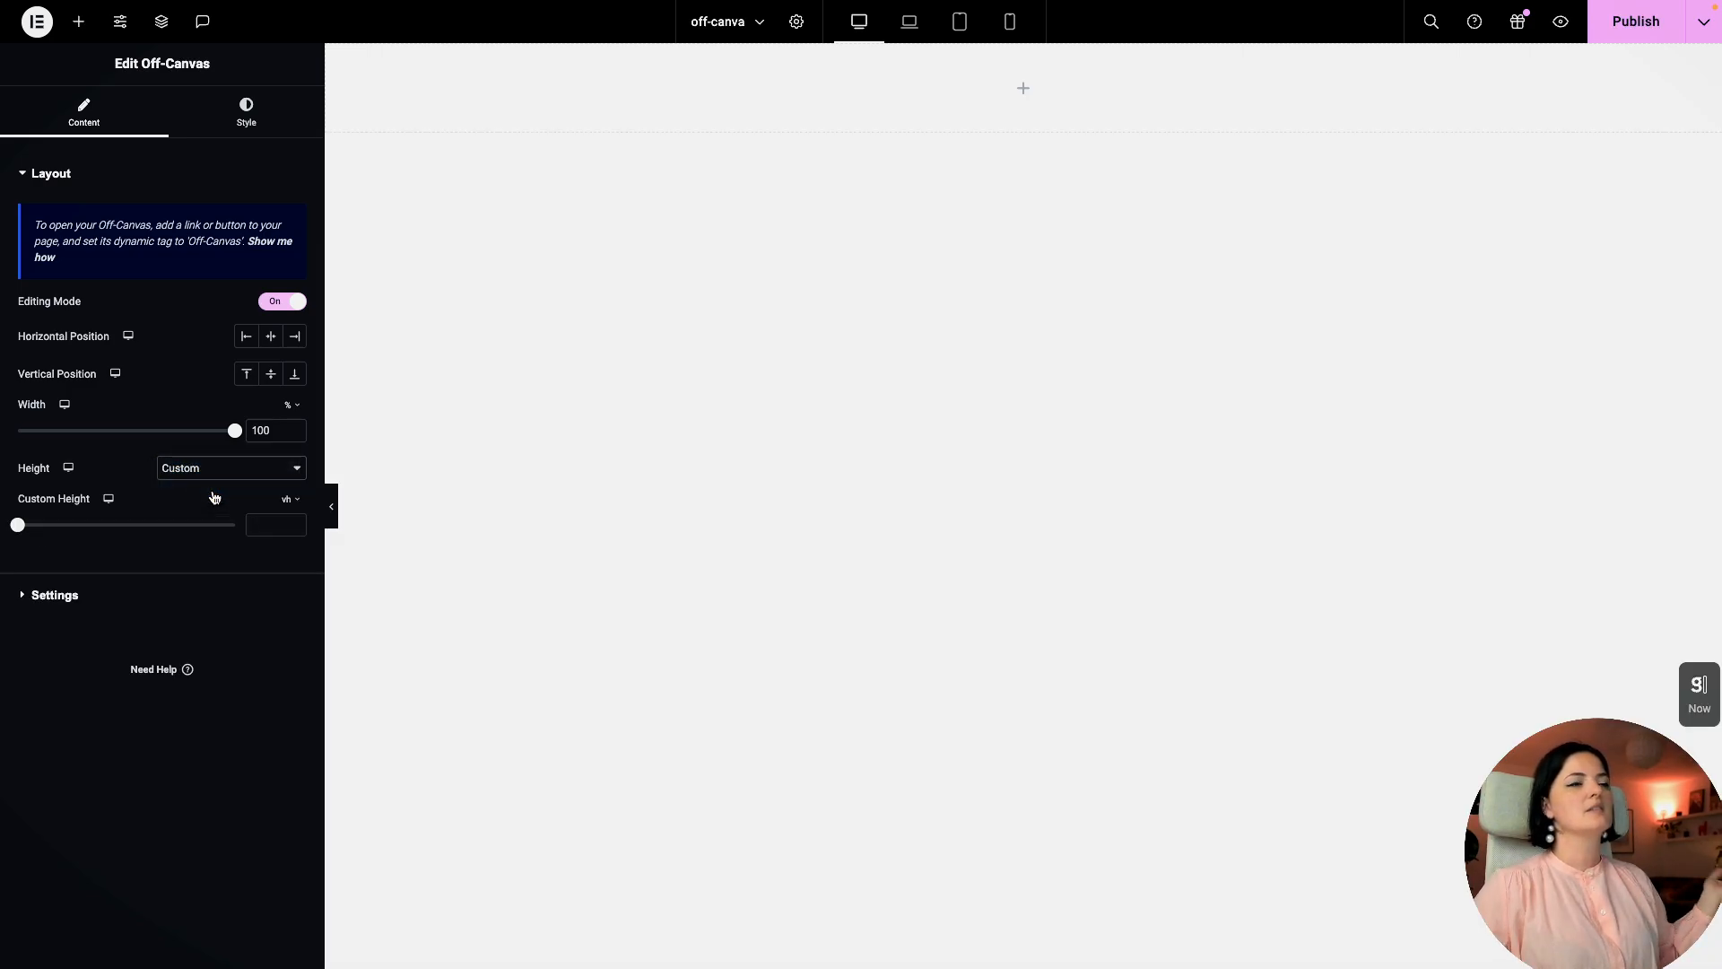
Step: Try a custom off-canvas height of 50 vh and clear the value again
drag(18, 524, 129, 538)
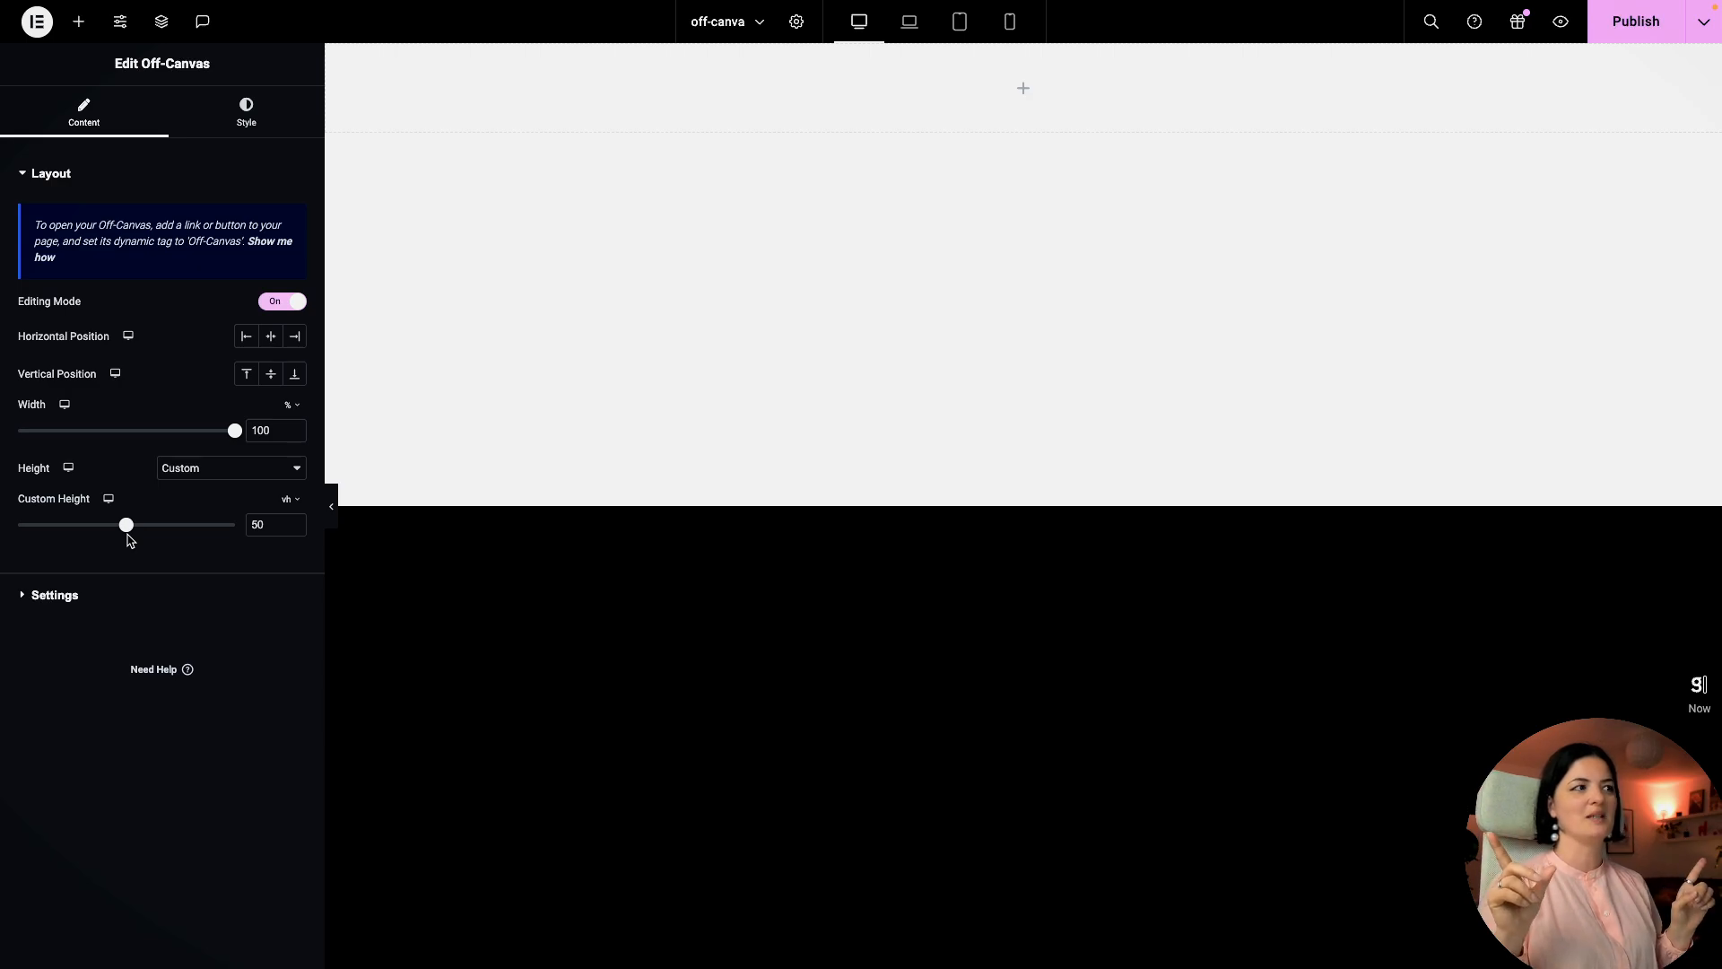
double_click(260, 525)
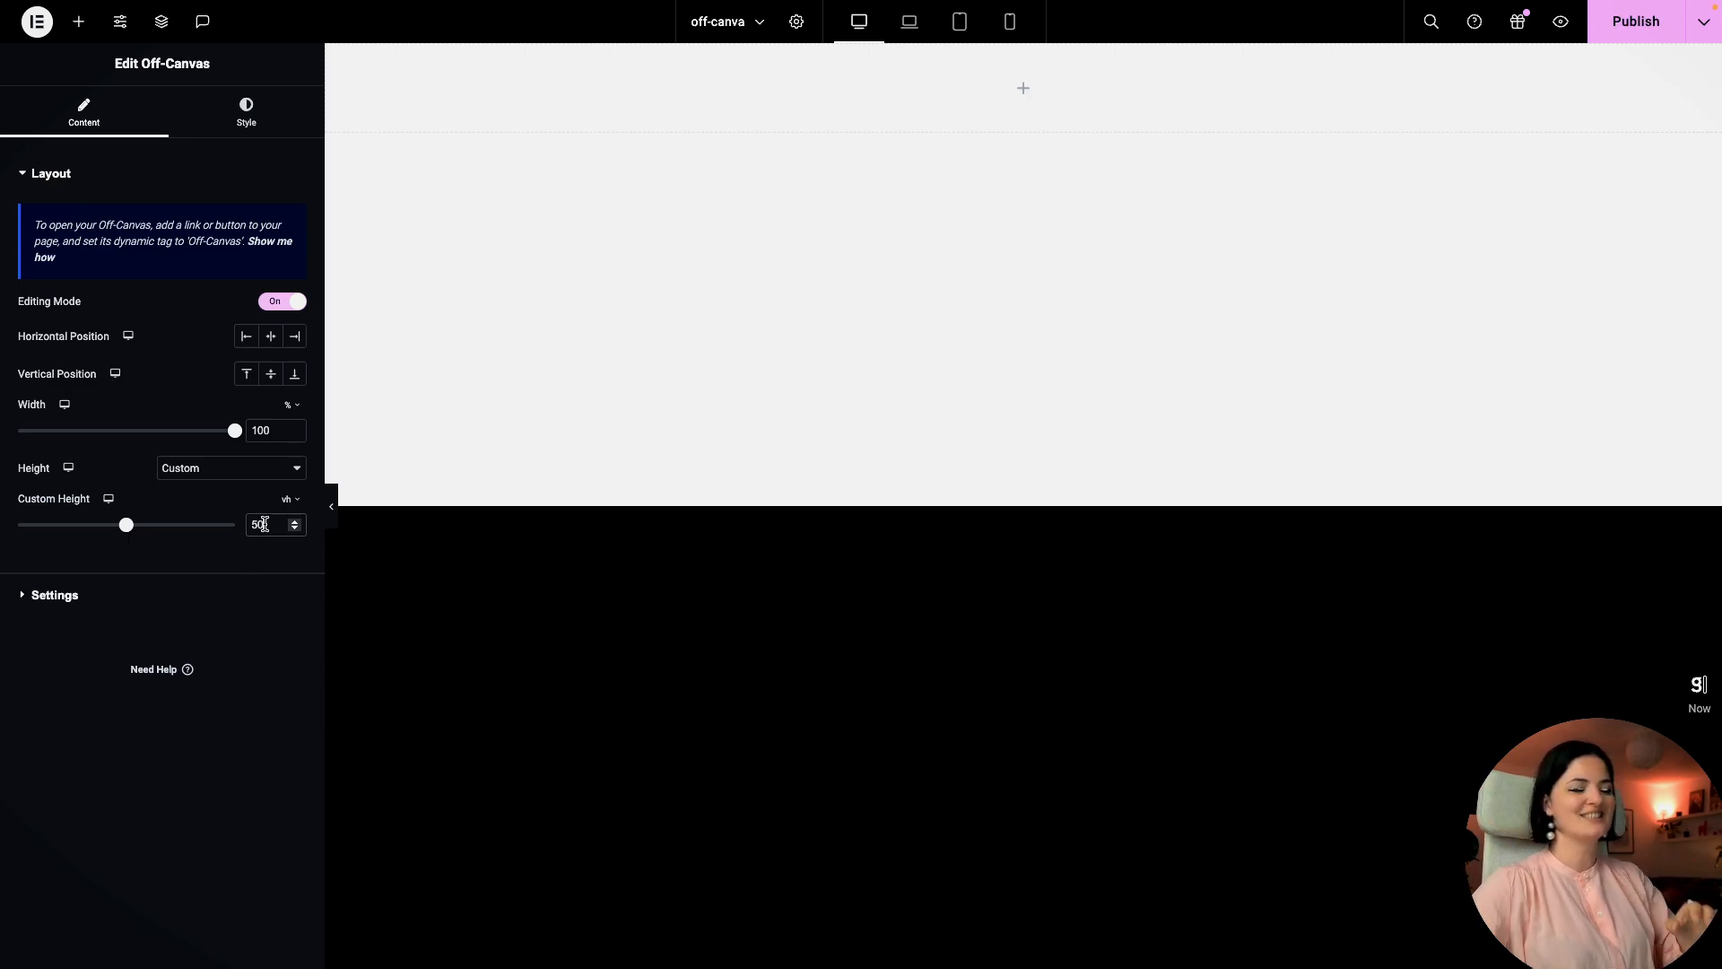
key(BackSpace)
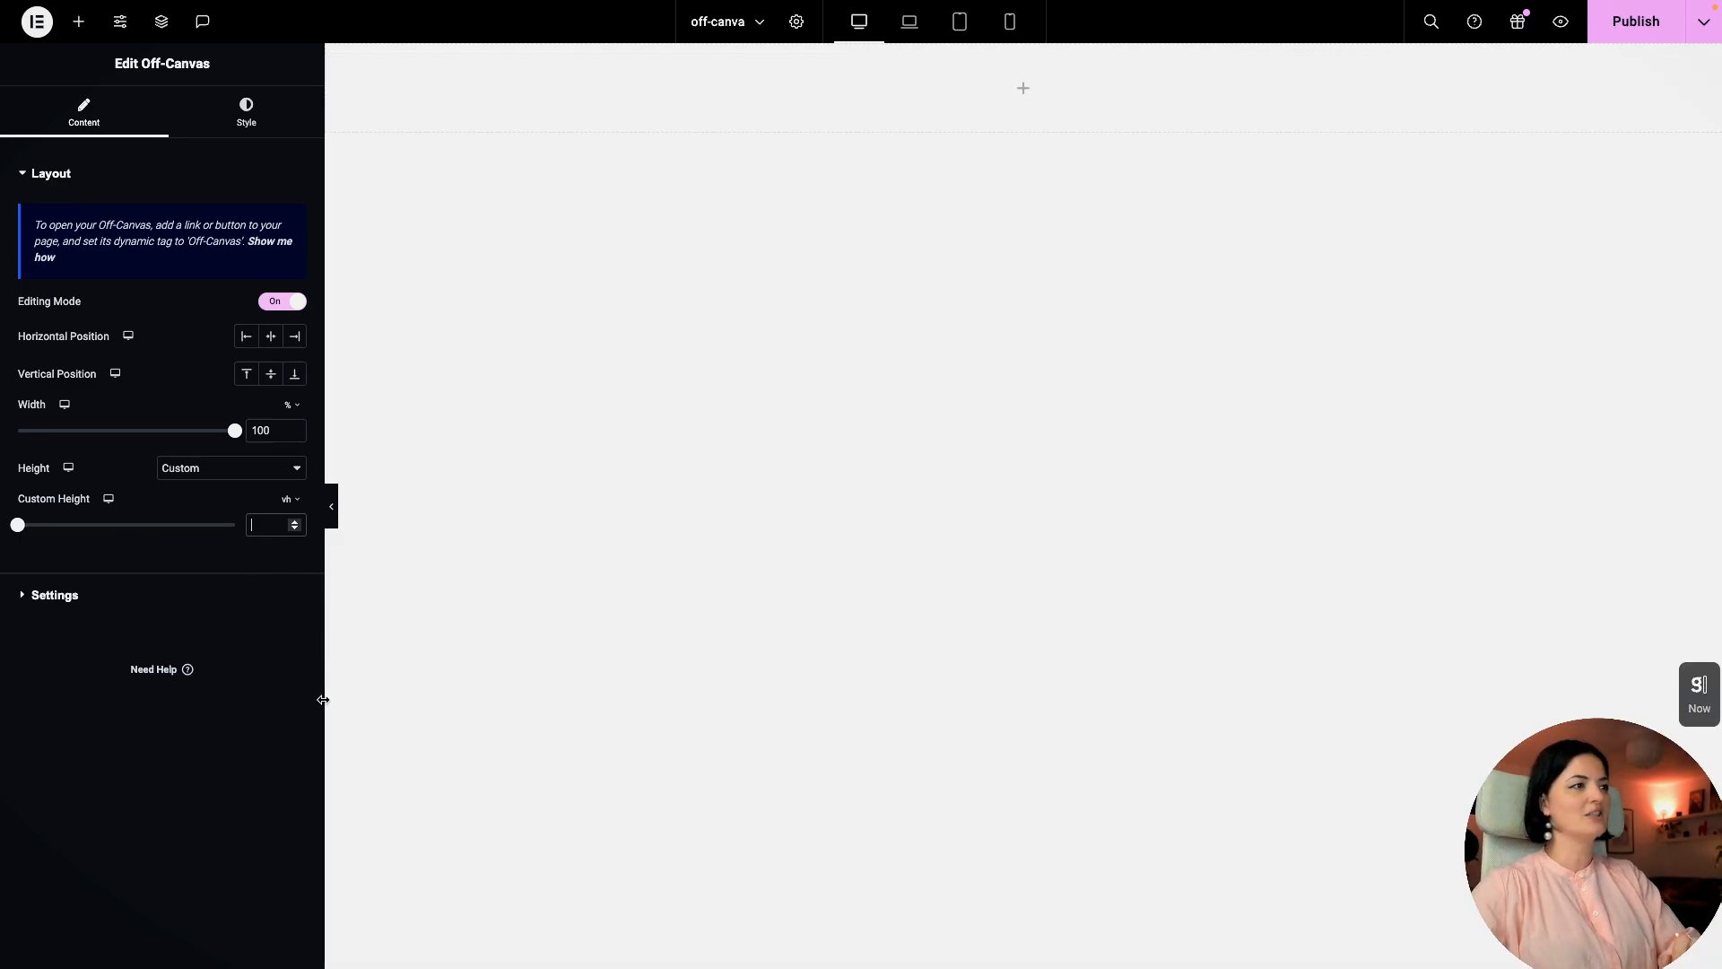
click(224, 596)
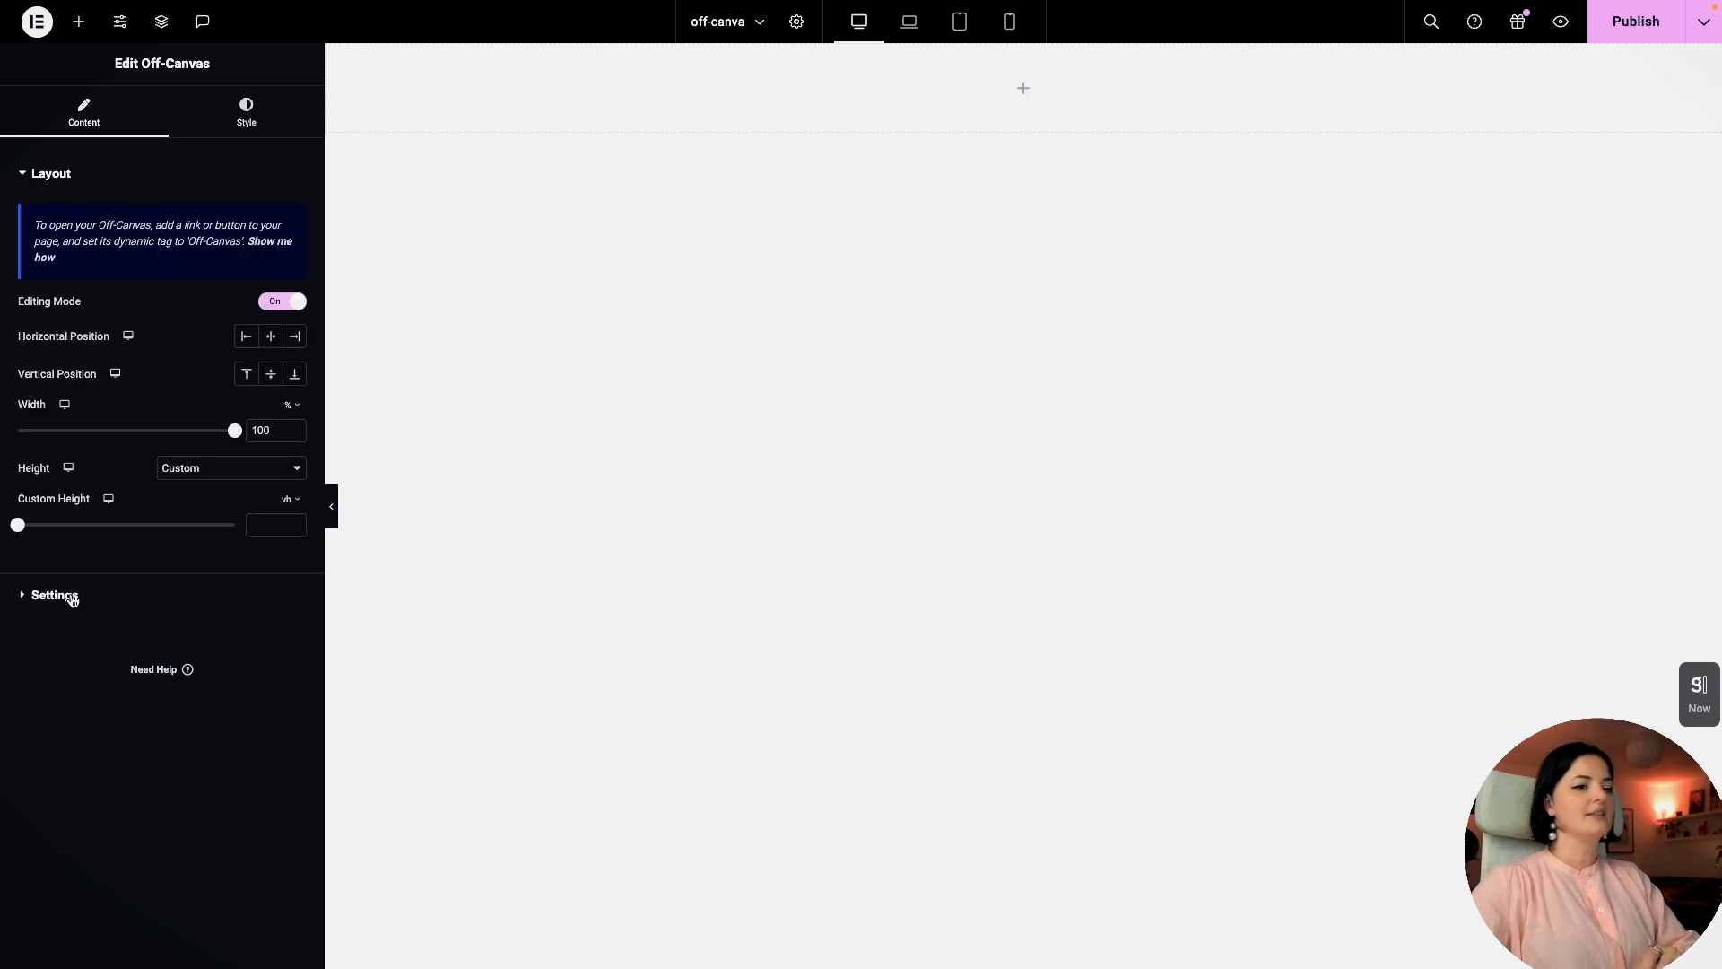
Step: Set the off-canvas entrance animation to Slide In Down in its settings
click(62, 596)
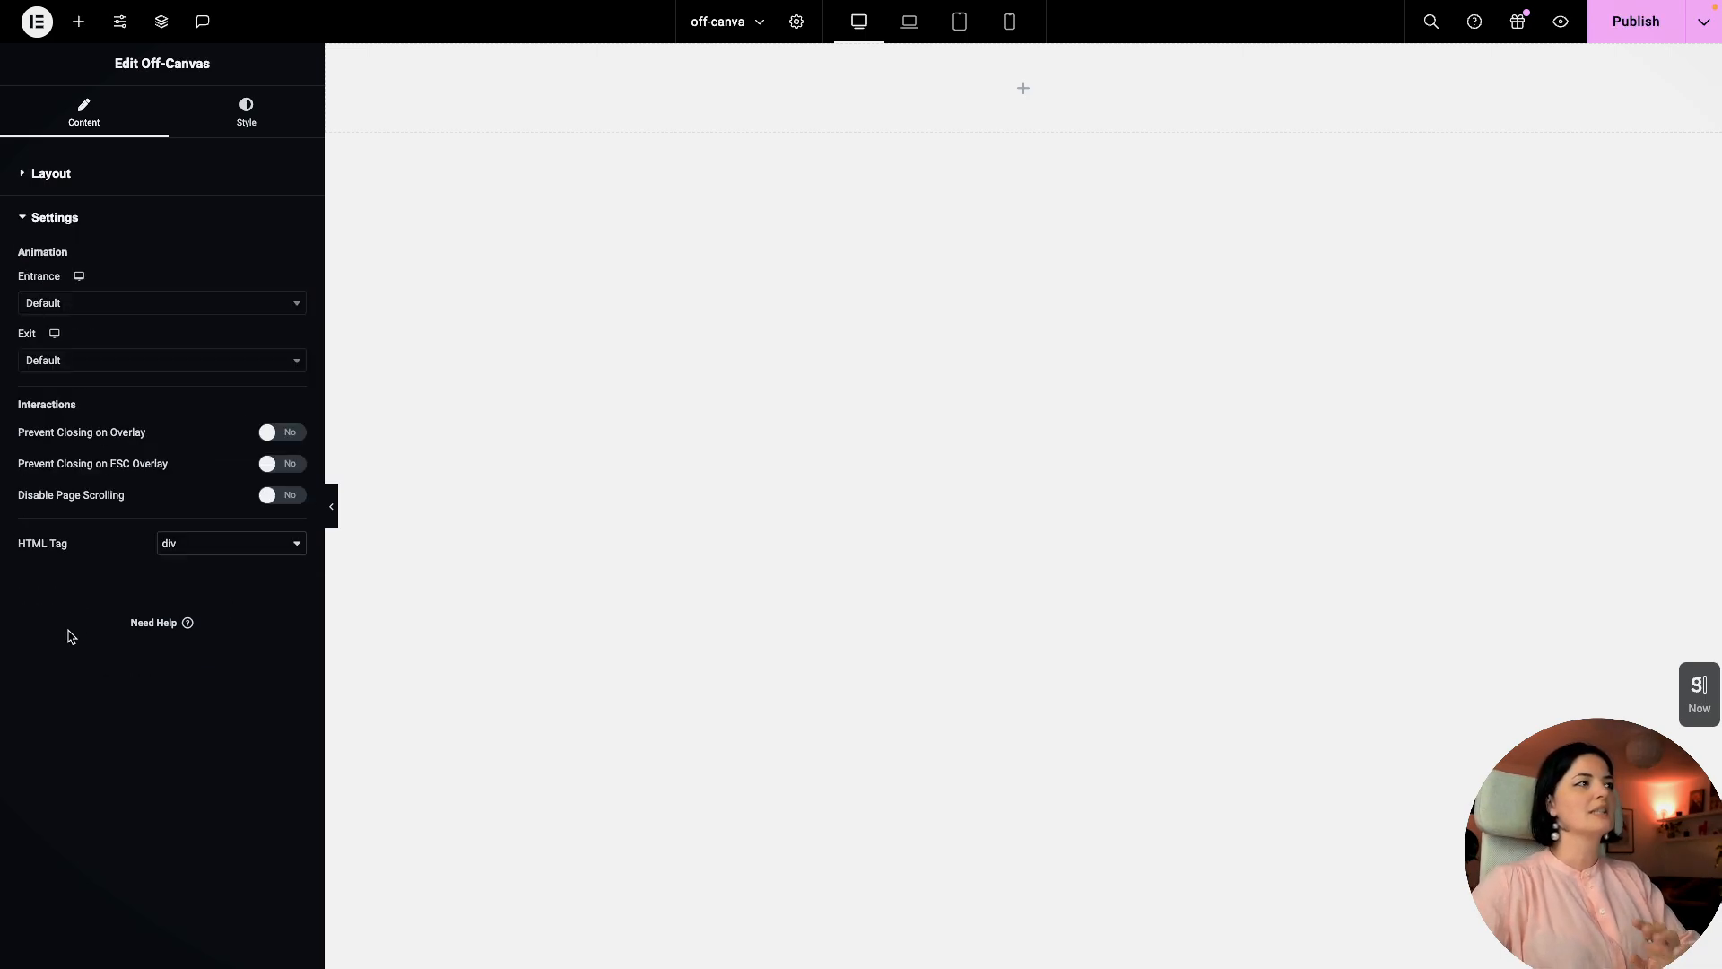
click(103, 313)
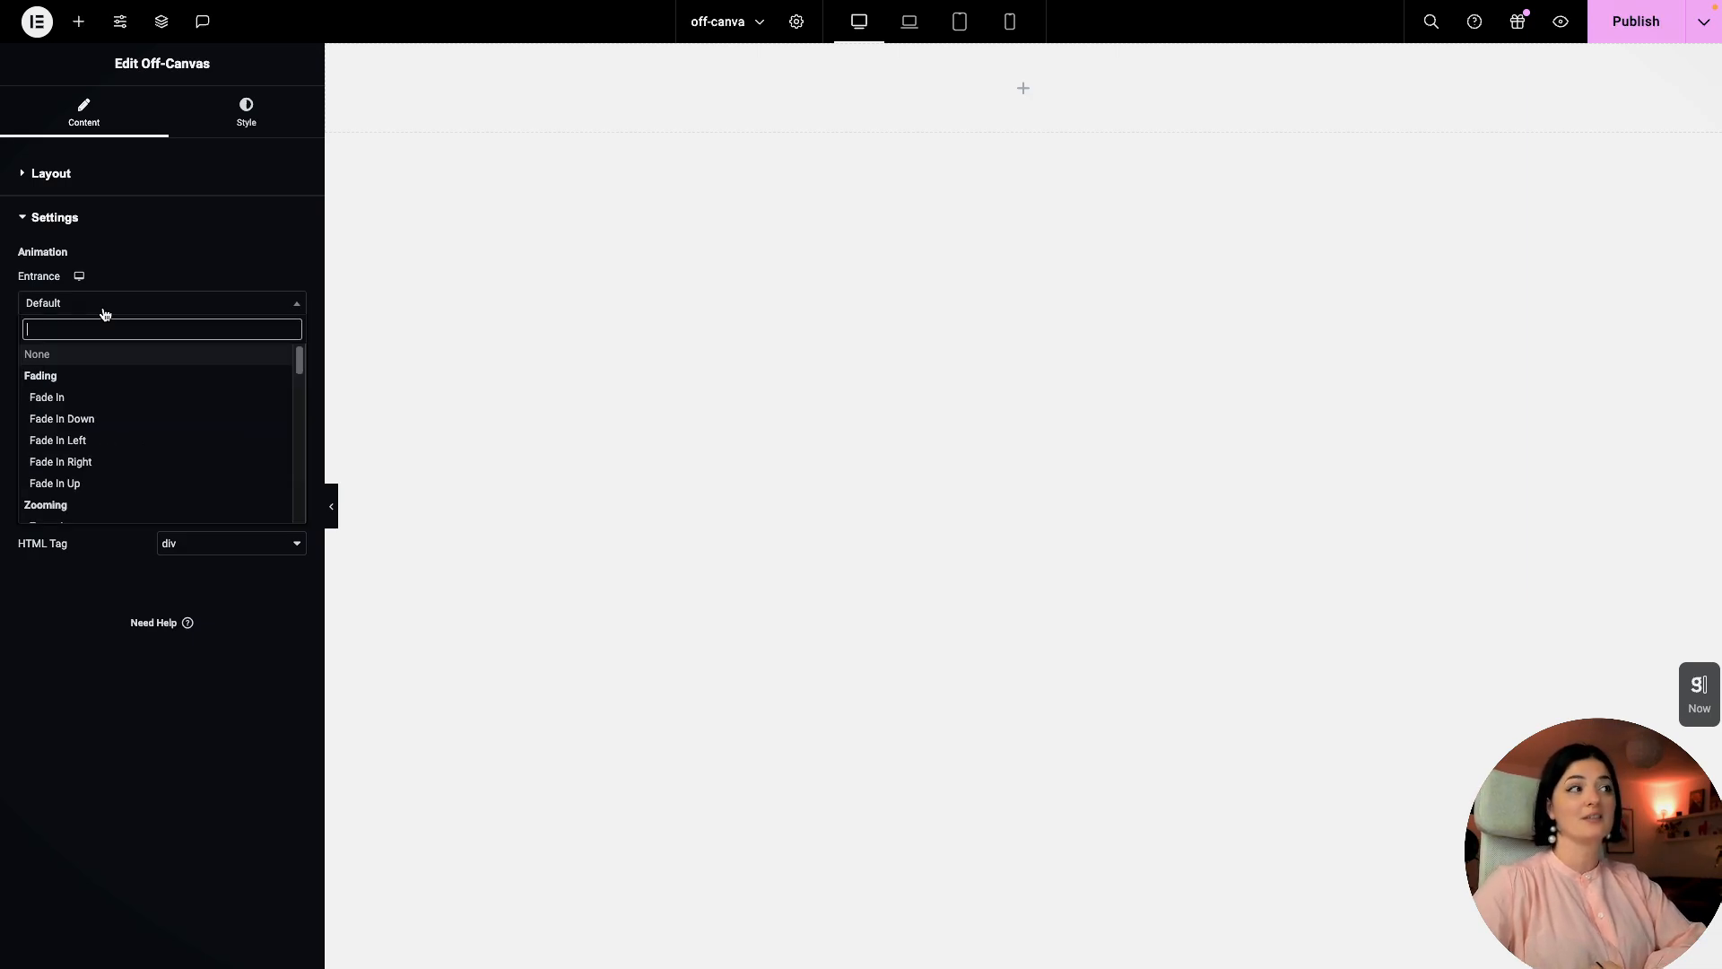
scroll(101, 415, down, 5)
scroll(101, 416, down, 3)
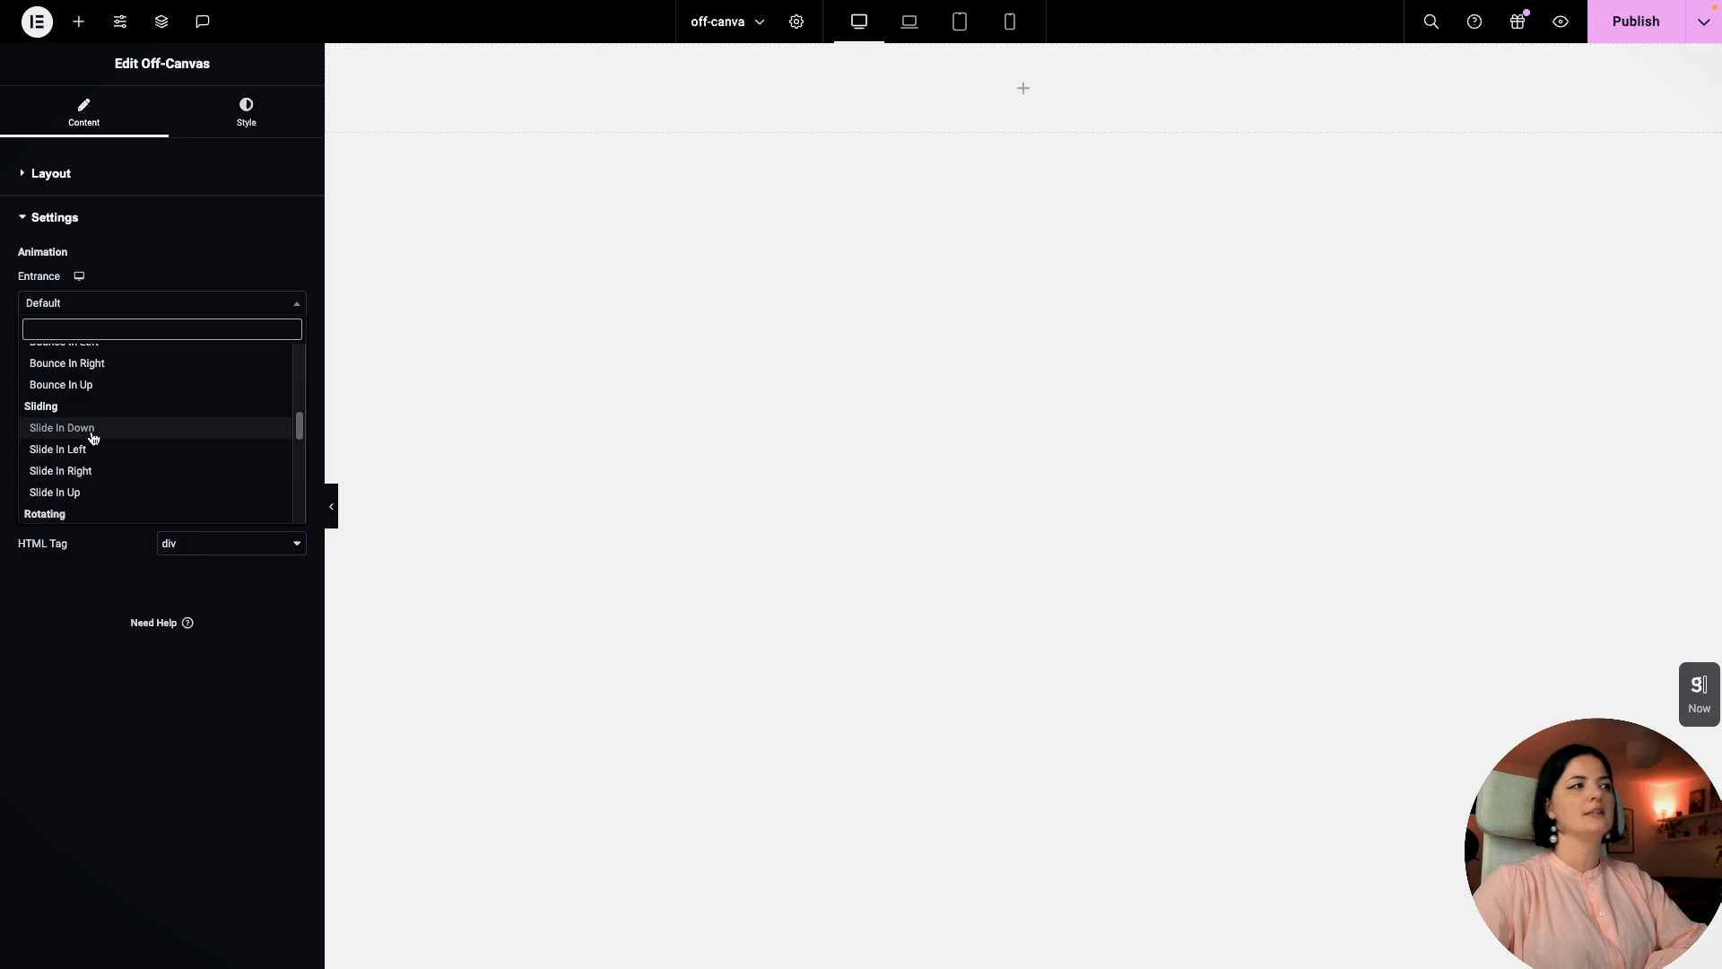
click(93, 437)
Step: Set the off-canvas exit animation to Slide Out Up
click(99, 360)
scroll(106, 485, down, 2)
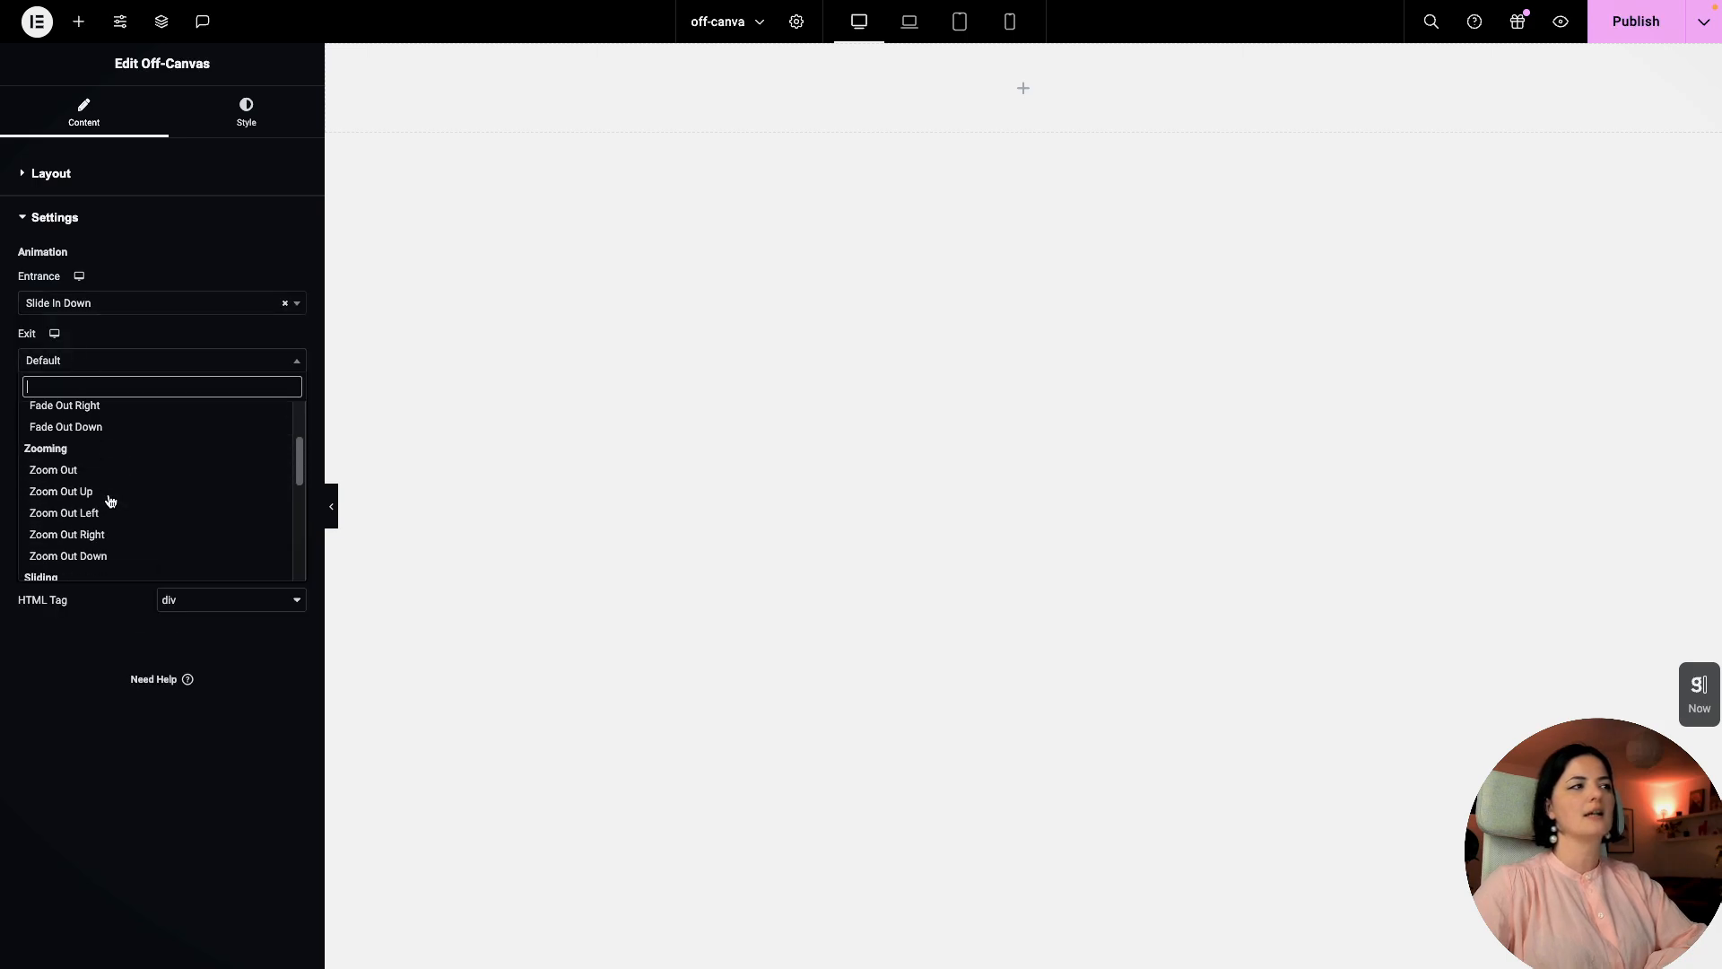
scroll(104, 529, down, 1)
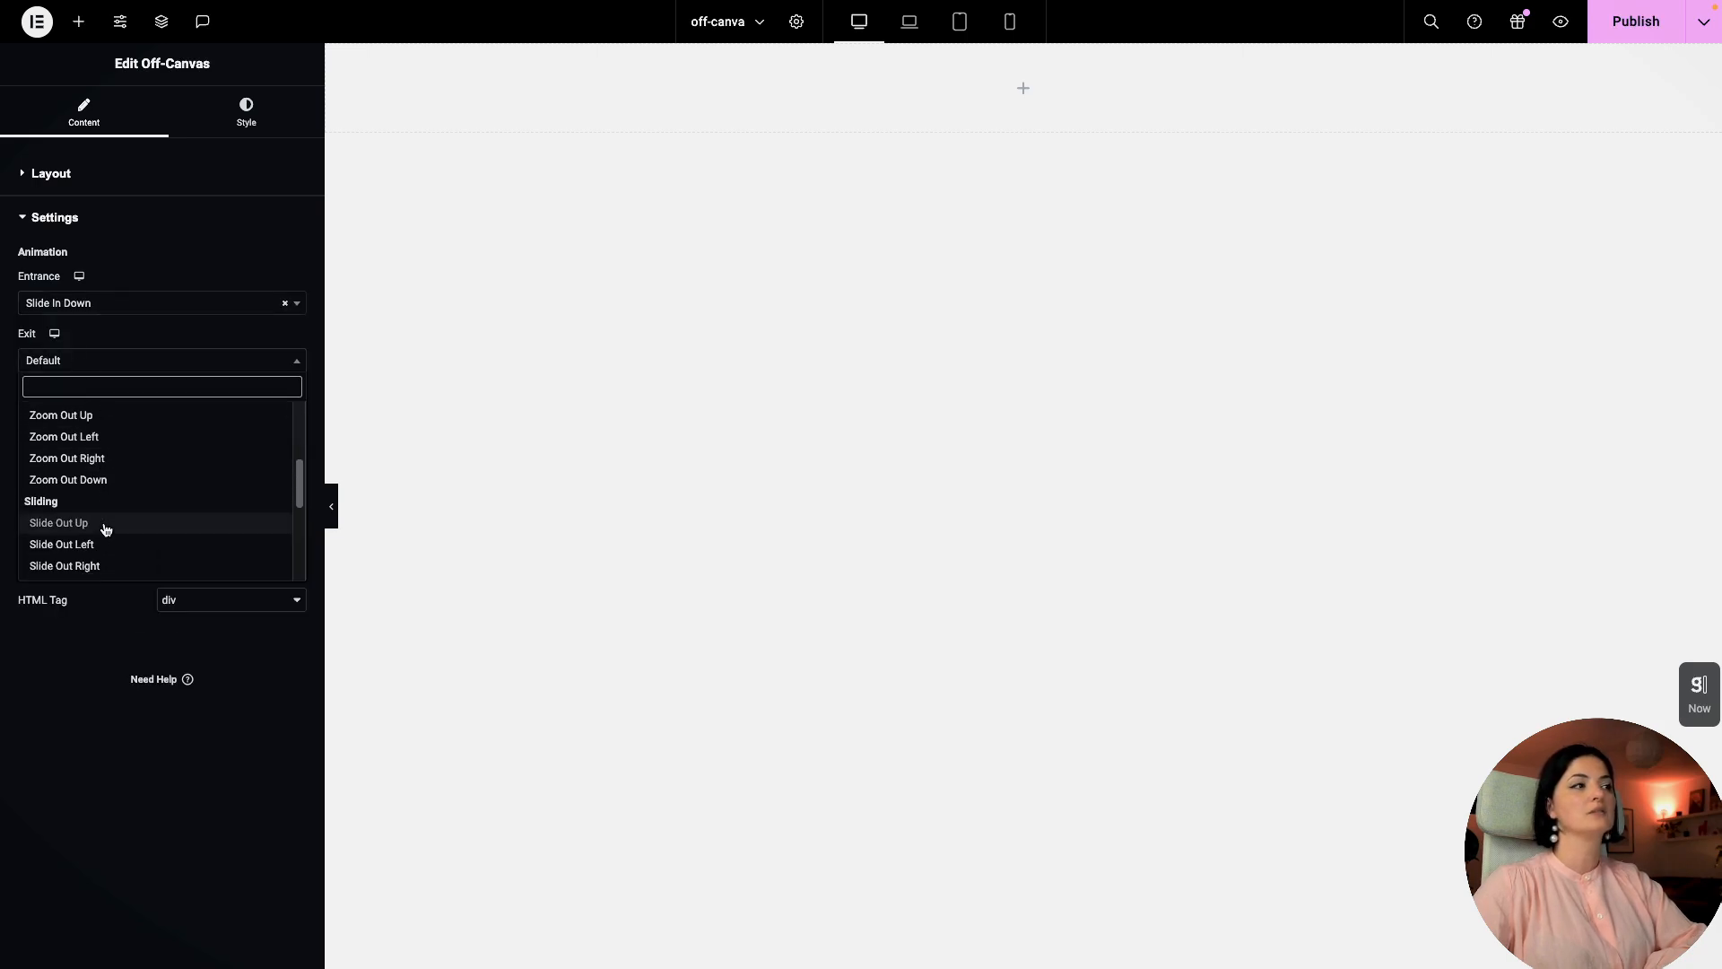
click(105, 529)
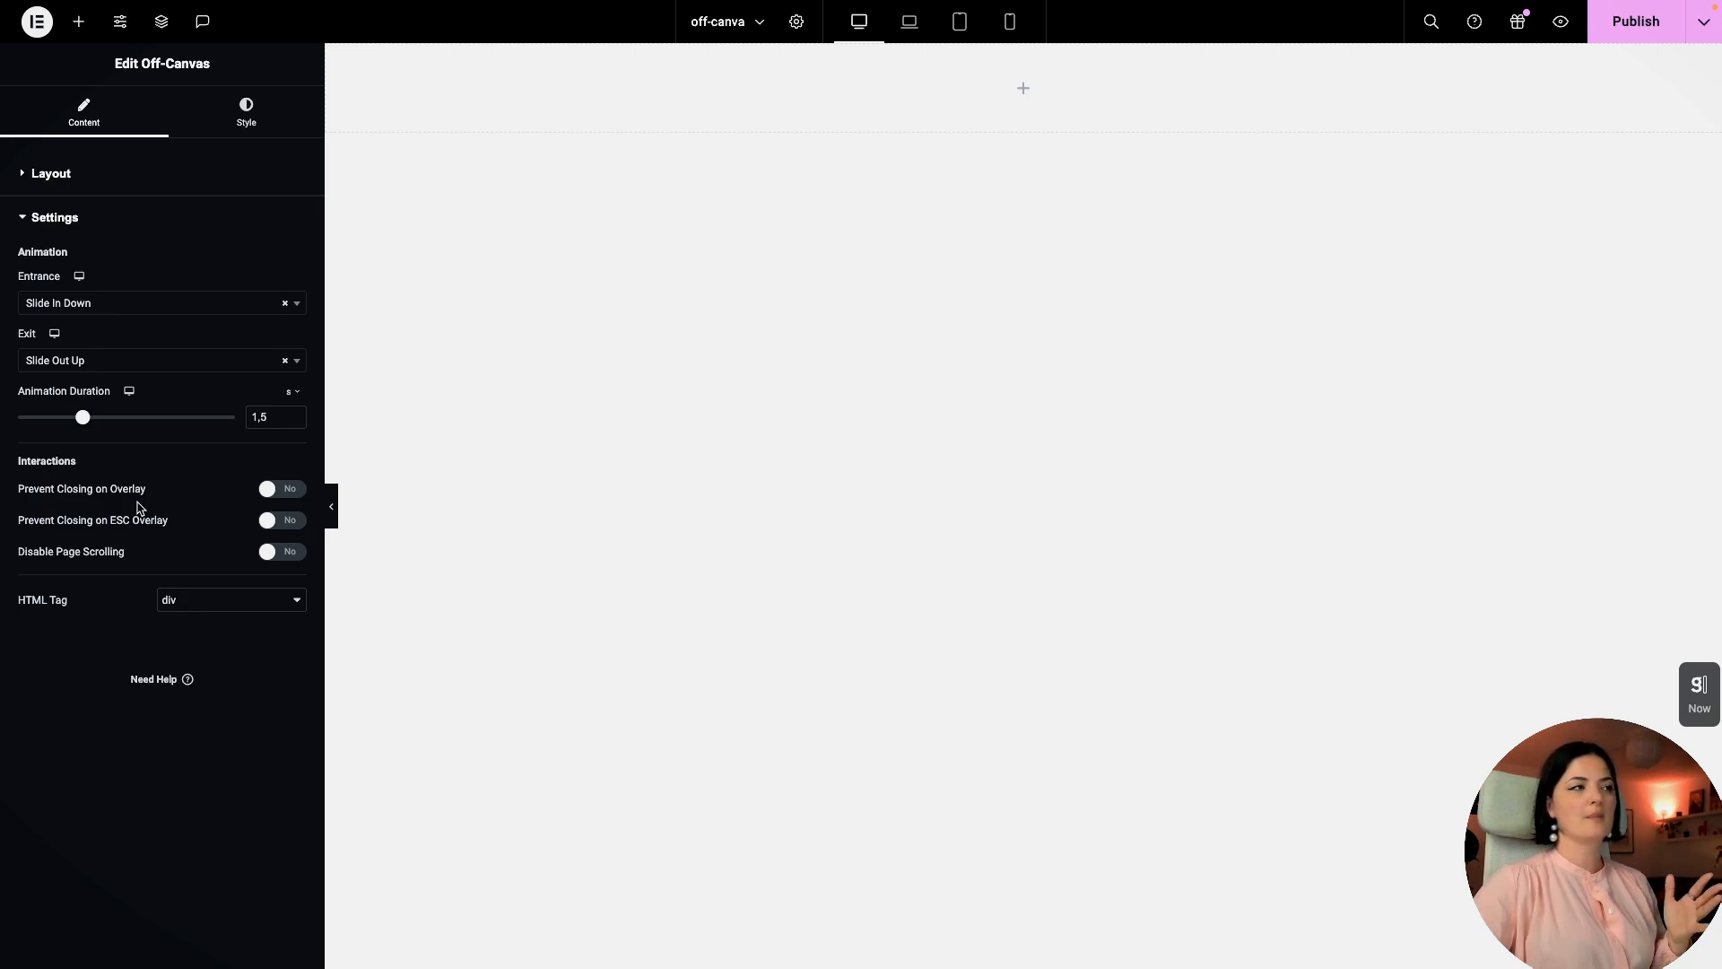
Step: Try the options for preventing closing on overlay and on ESC and for disabling page scrolling, switching each back to No
click(276, 490)
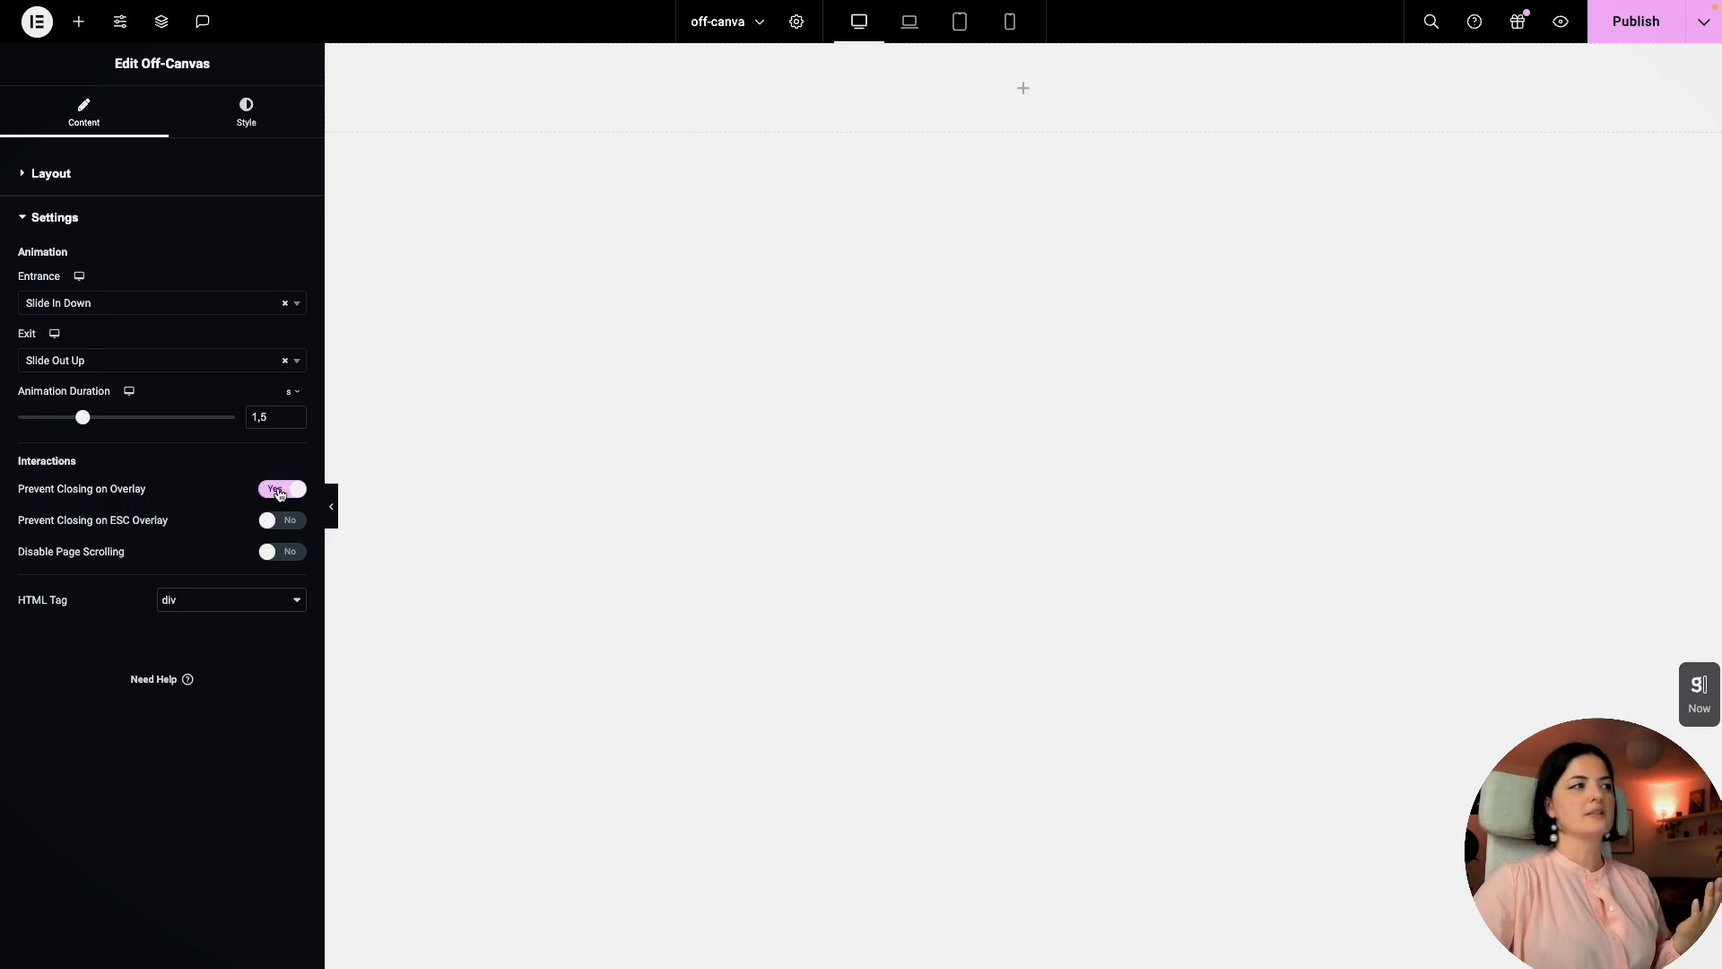
click(277, 491)
click(280, 522)
click(279, 522)
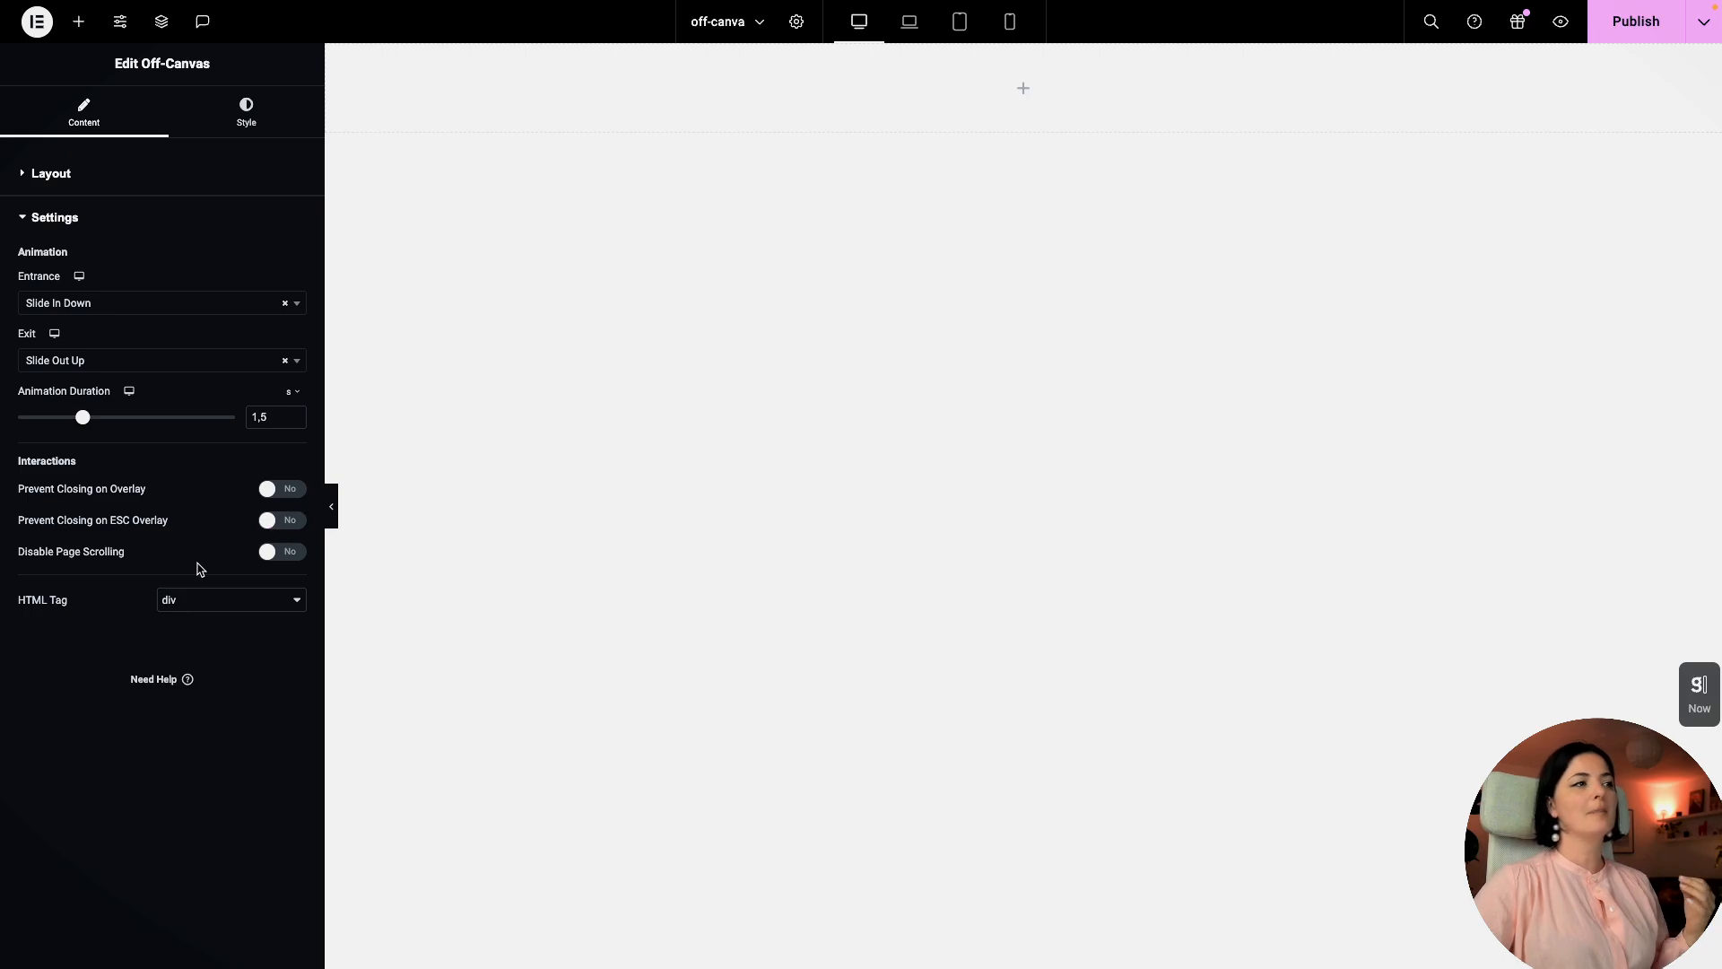
click(269, 554)
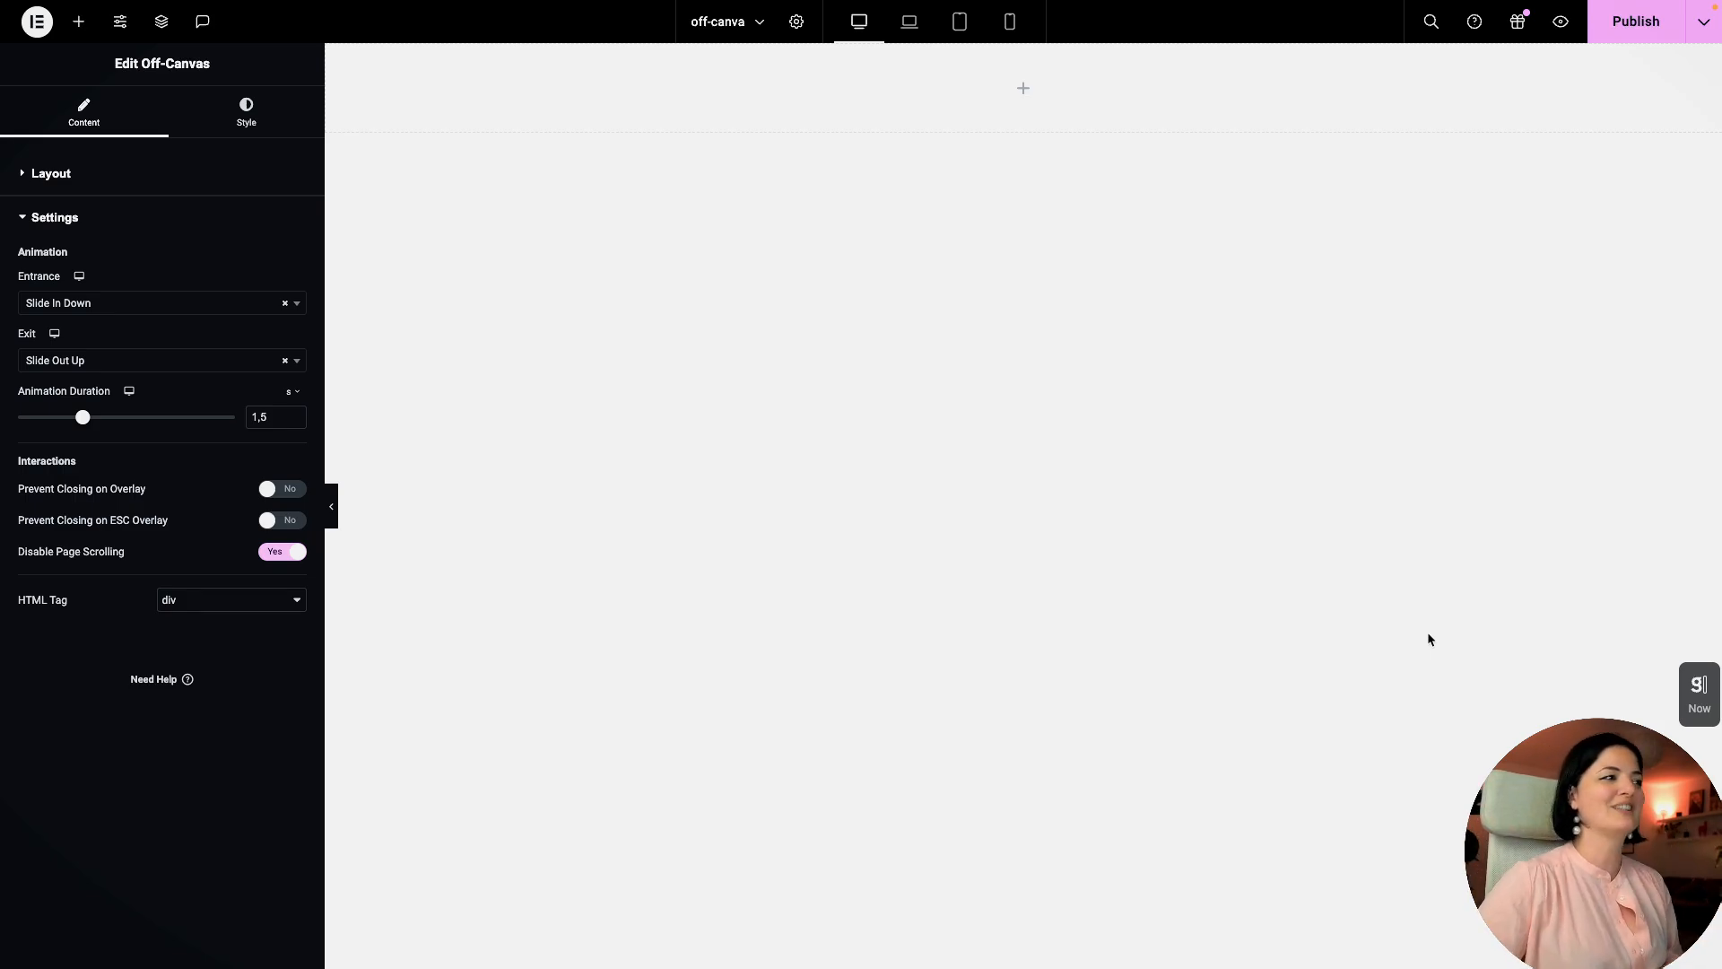
click(283, 555)
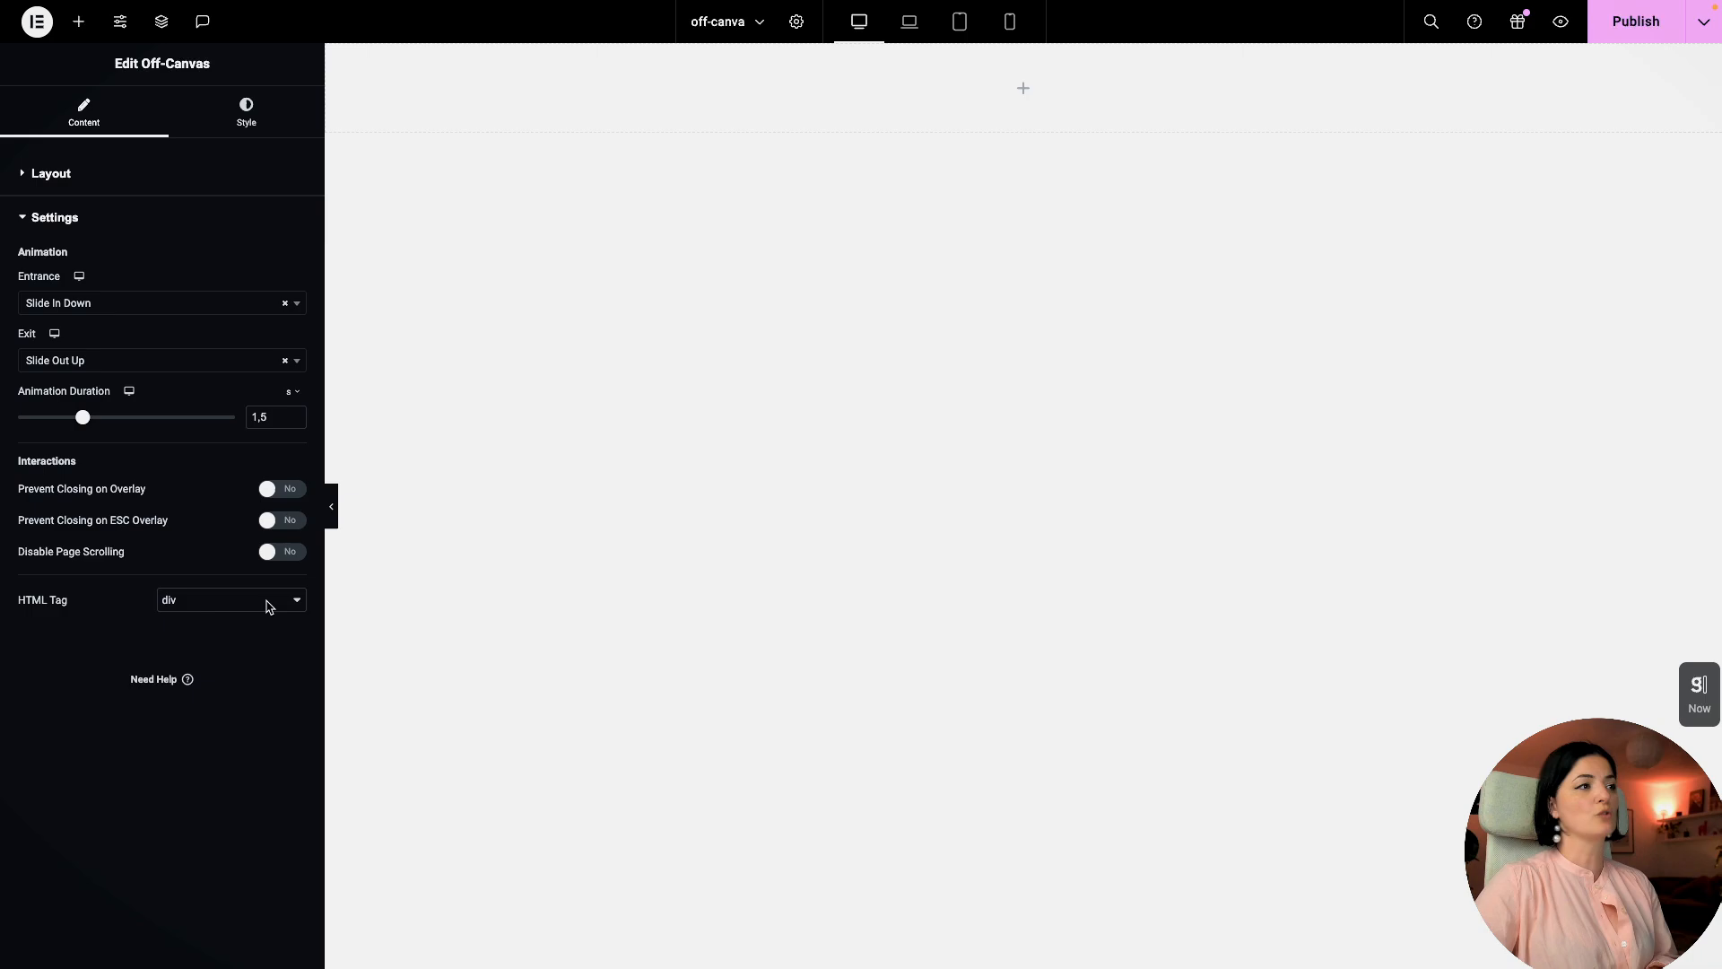
Step: Review the available HTML tags for the off-canvas while keeping div, and reopen its layout settings
click(218, 601)
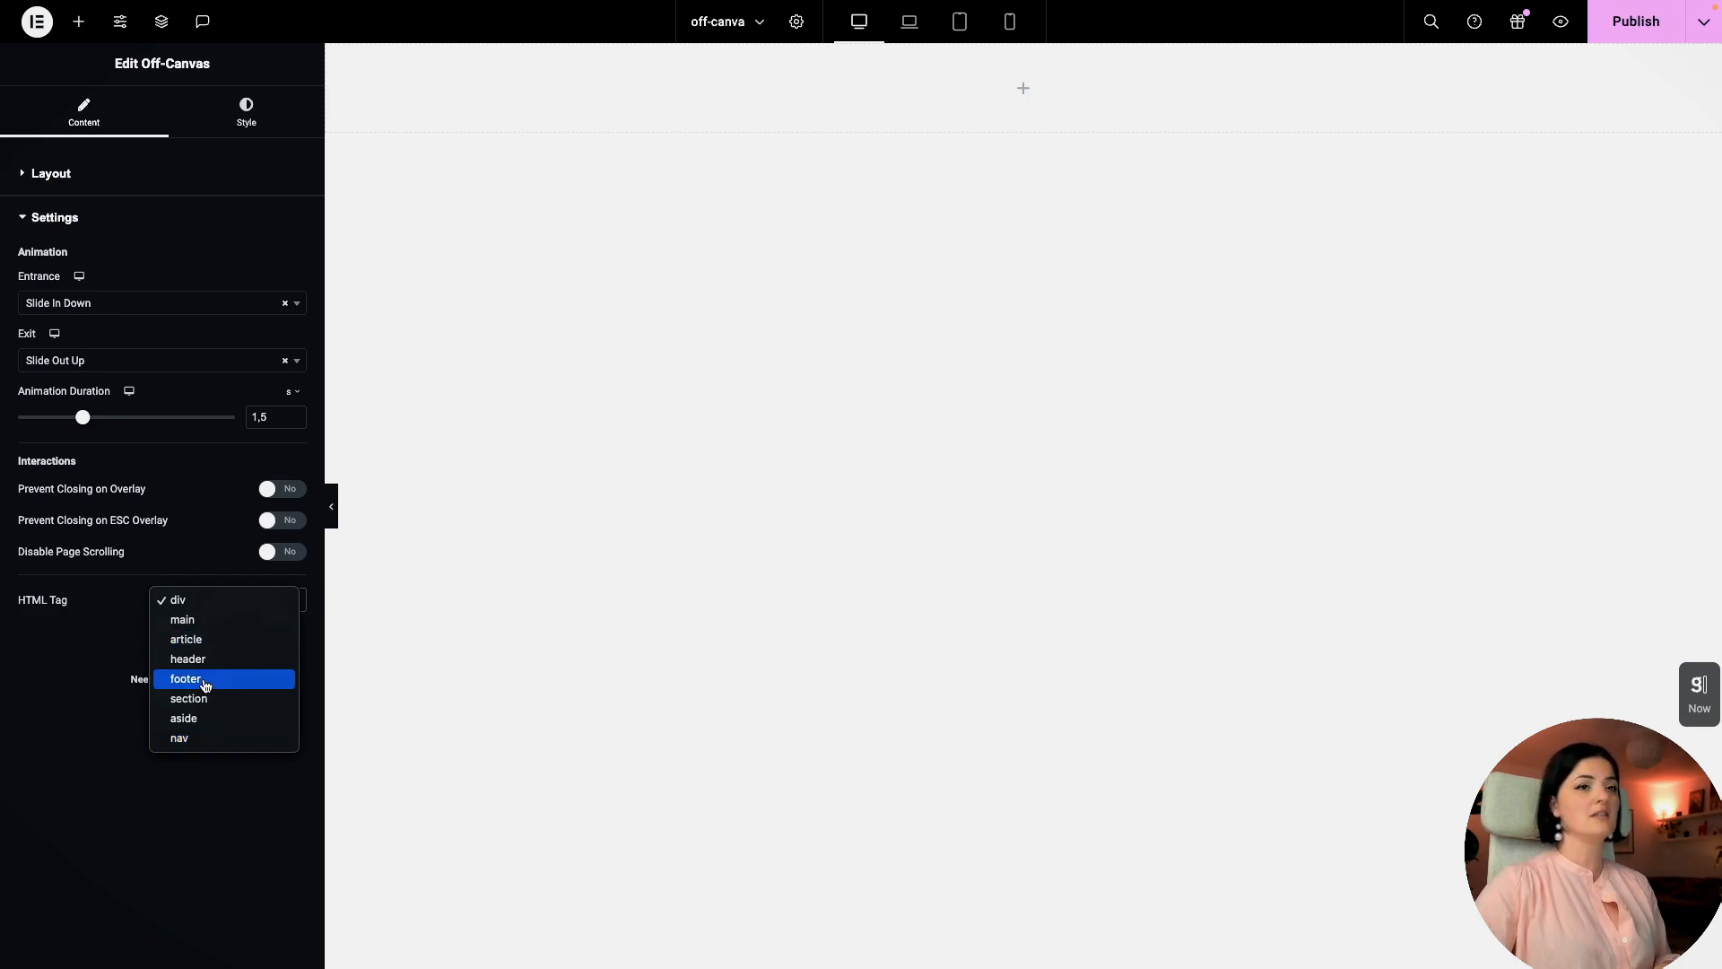
click(219, 803)
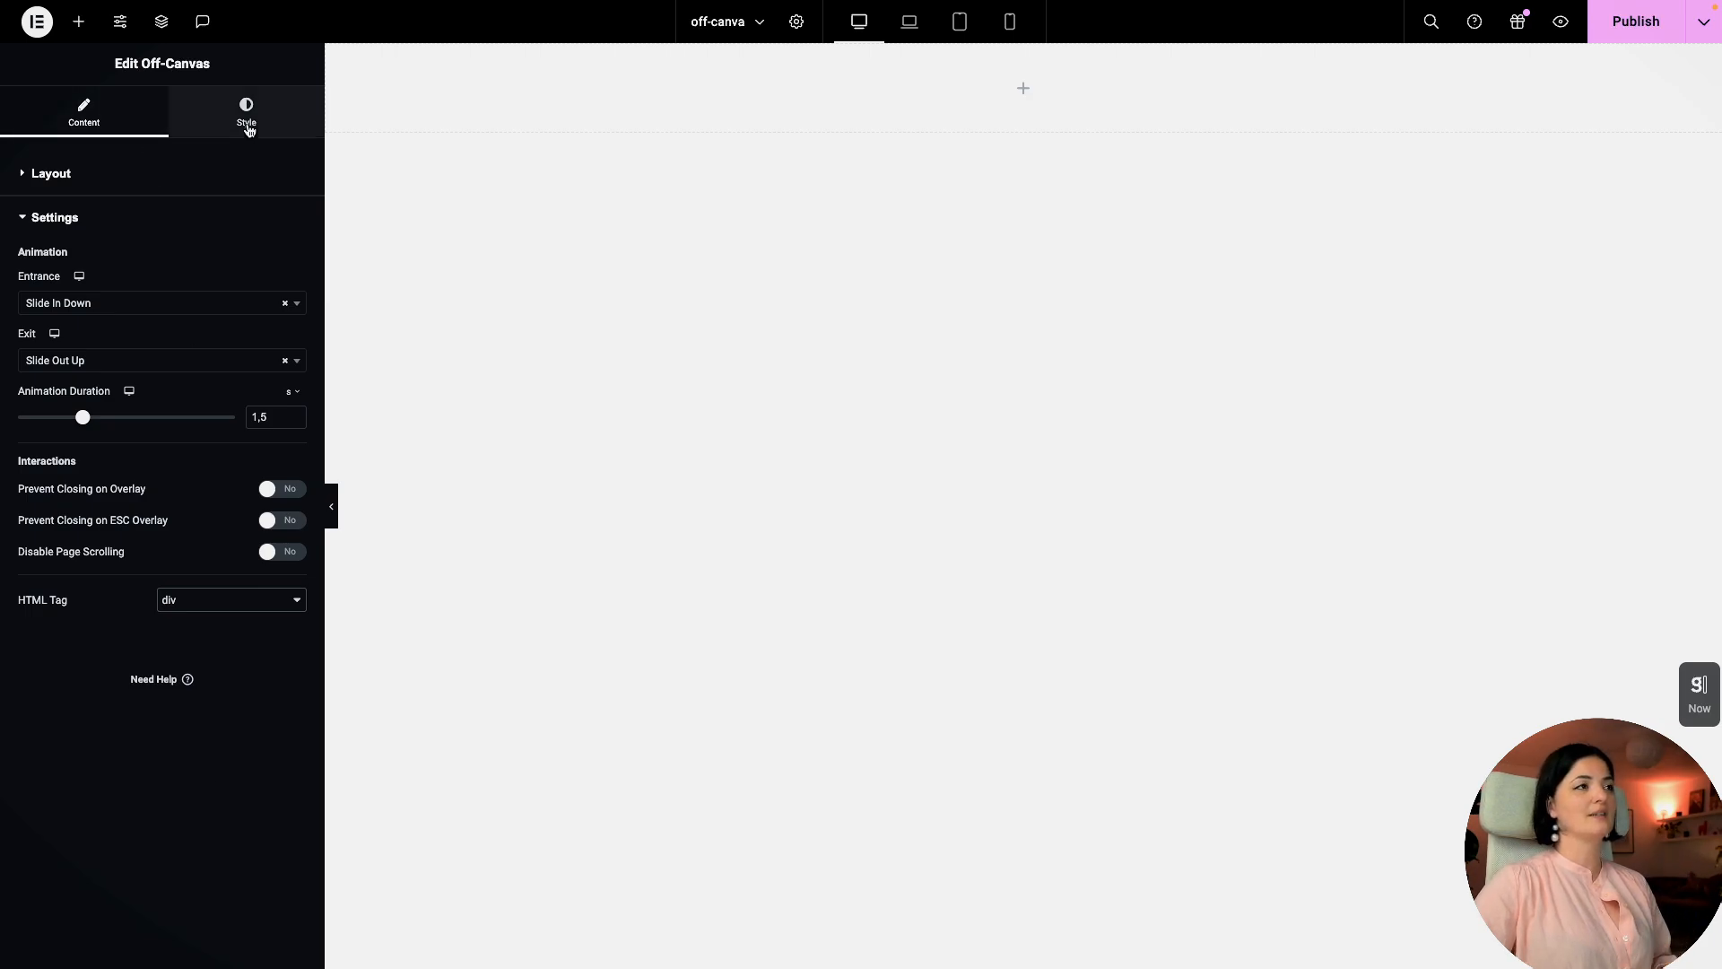
click(109, 179)
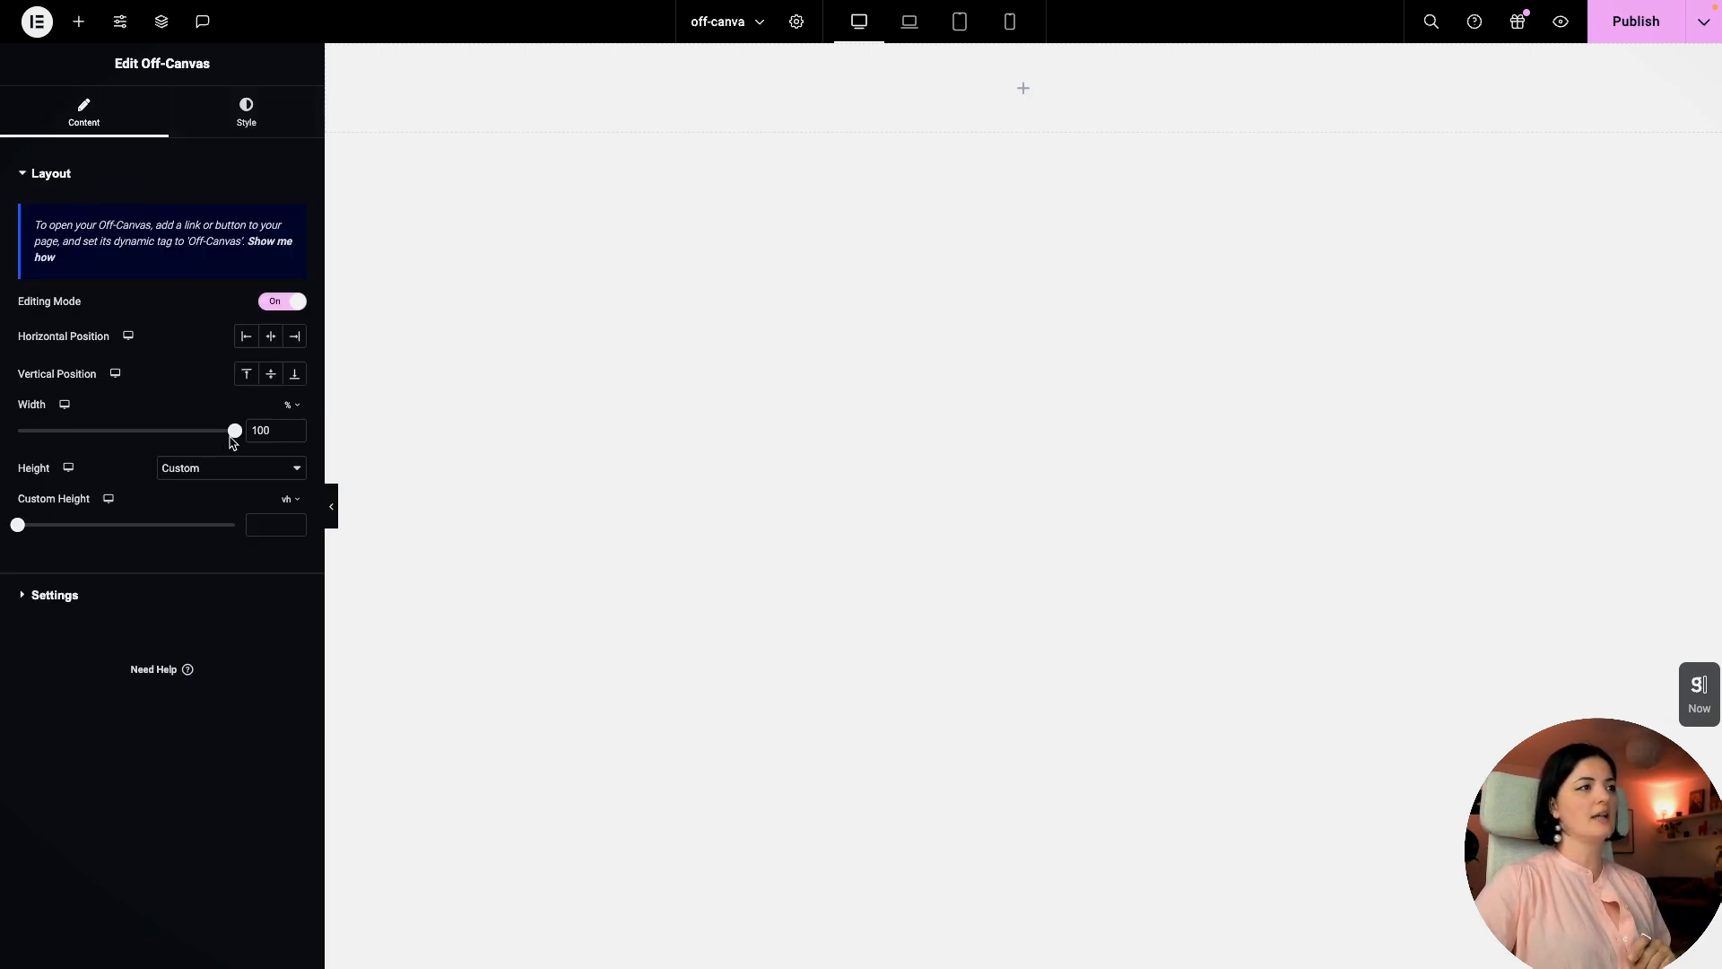
Step: Set the off-canvas width to 30% and give it a classic background in the global color awesome green
drag(235, 435, 148, 436)
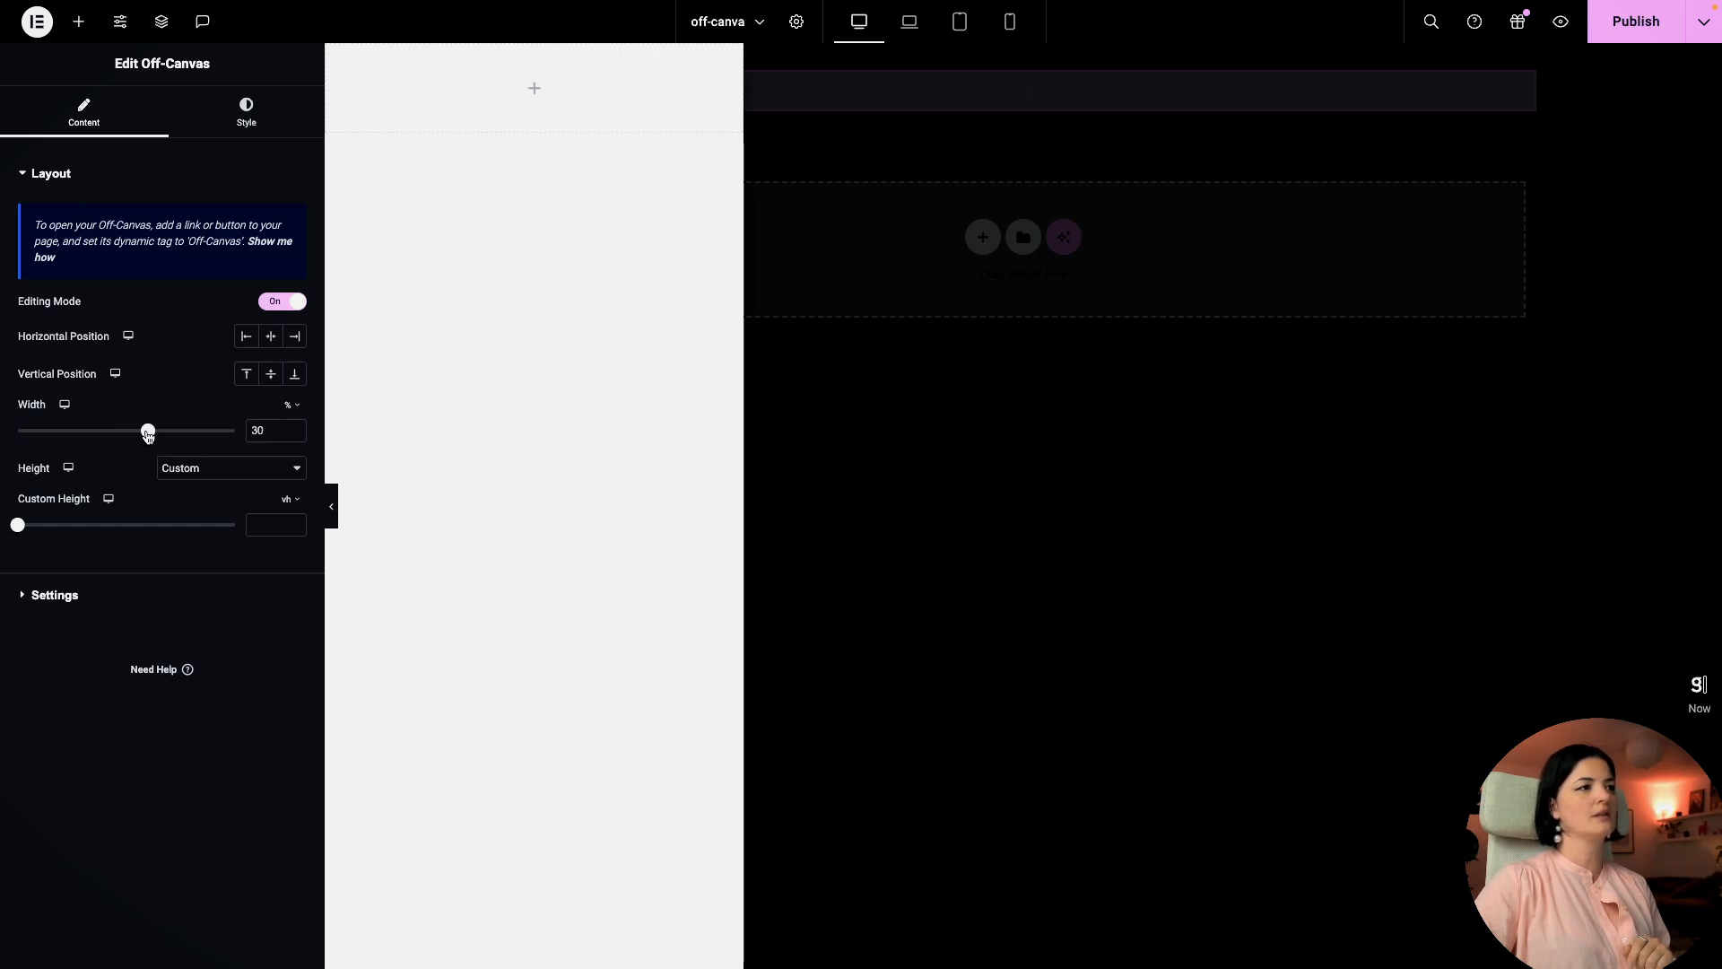
click(271, 122)
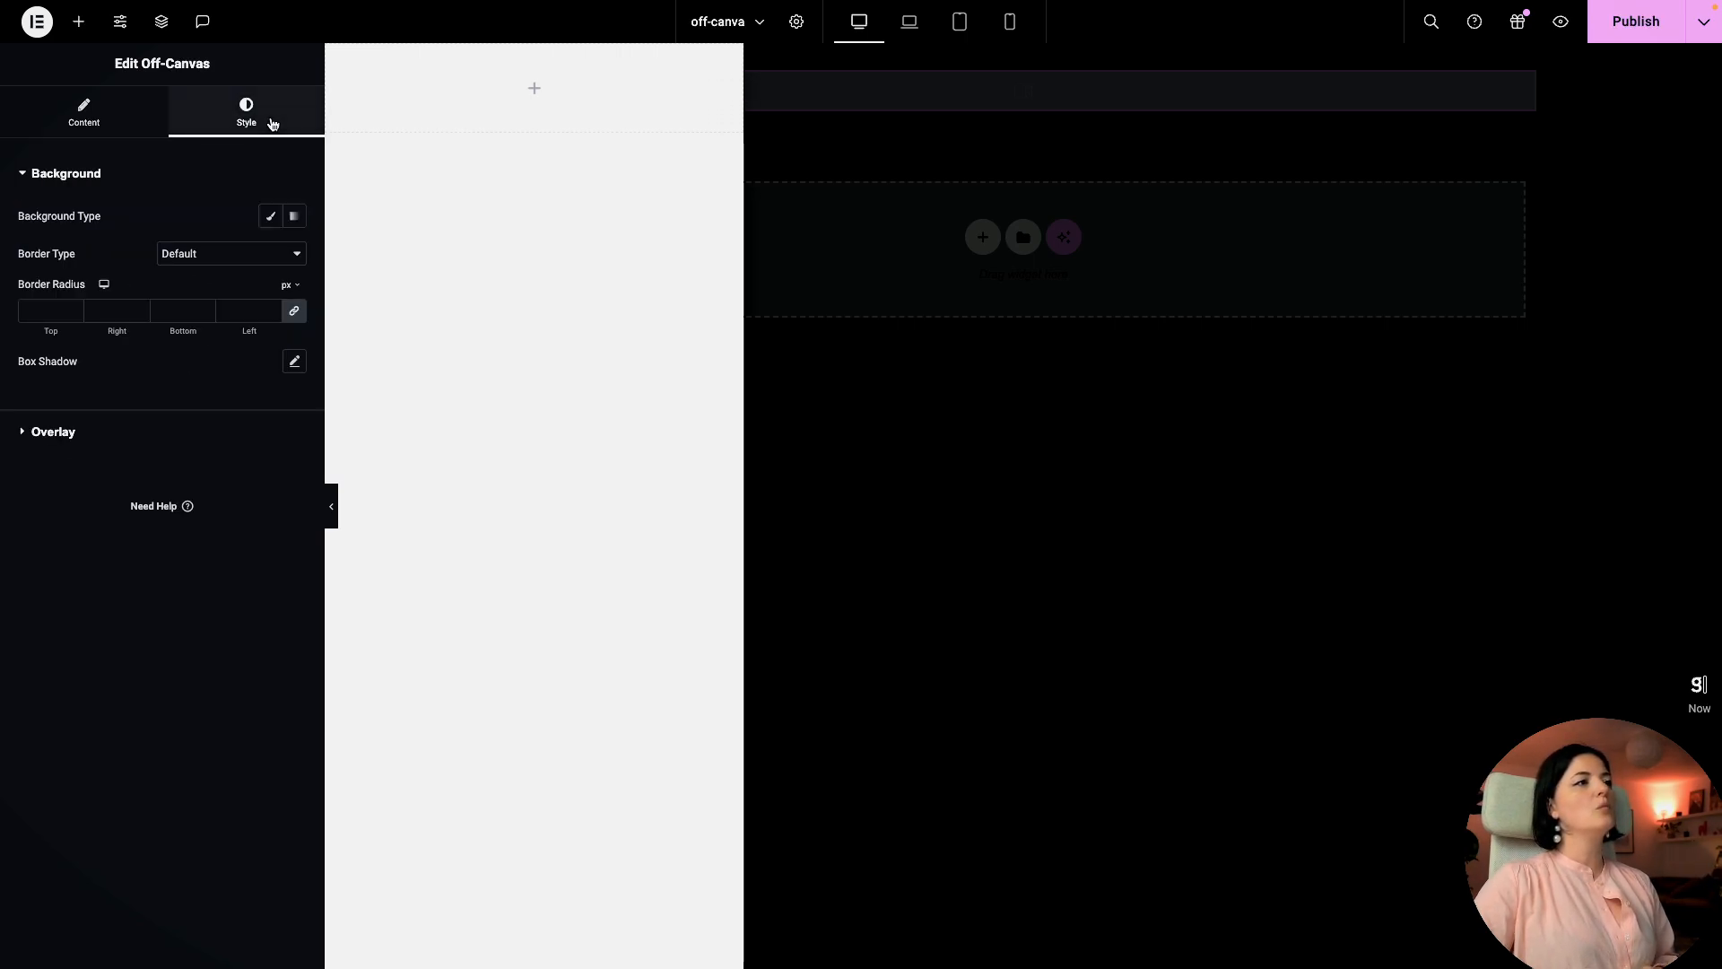
click(272, 215)
click(271, 254)
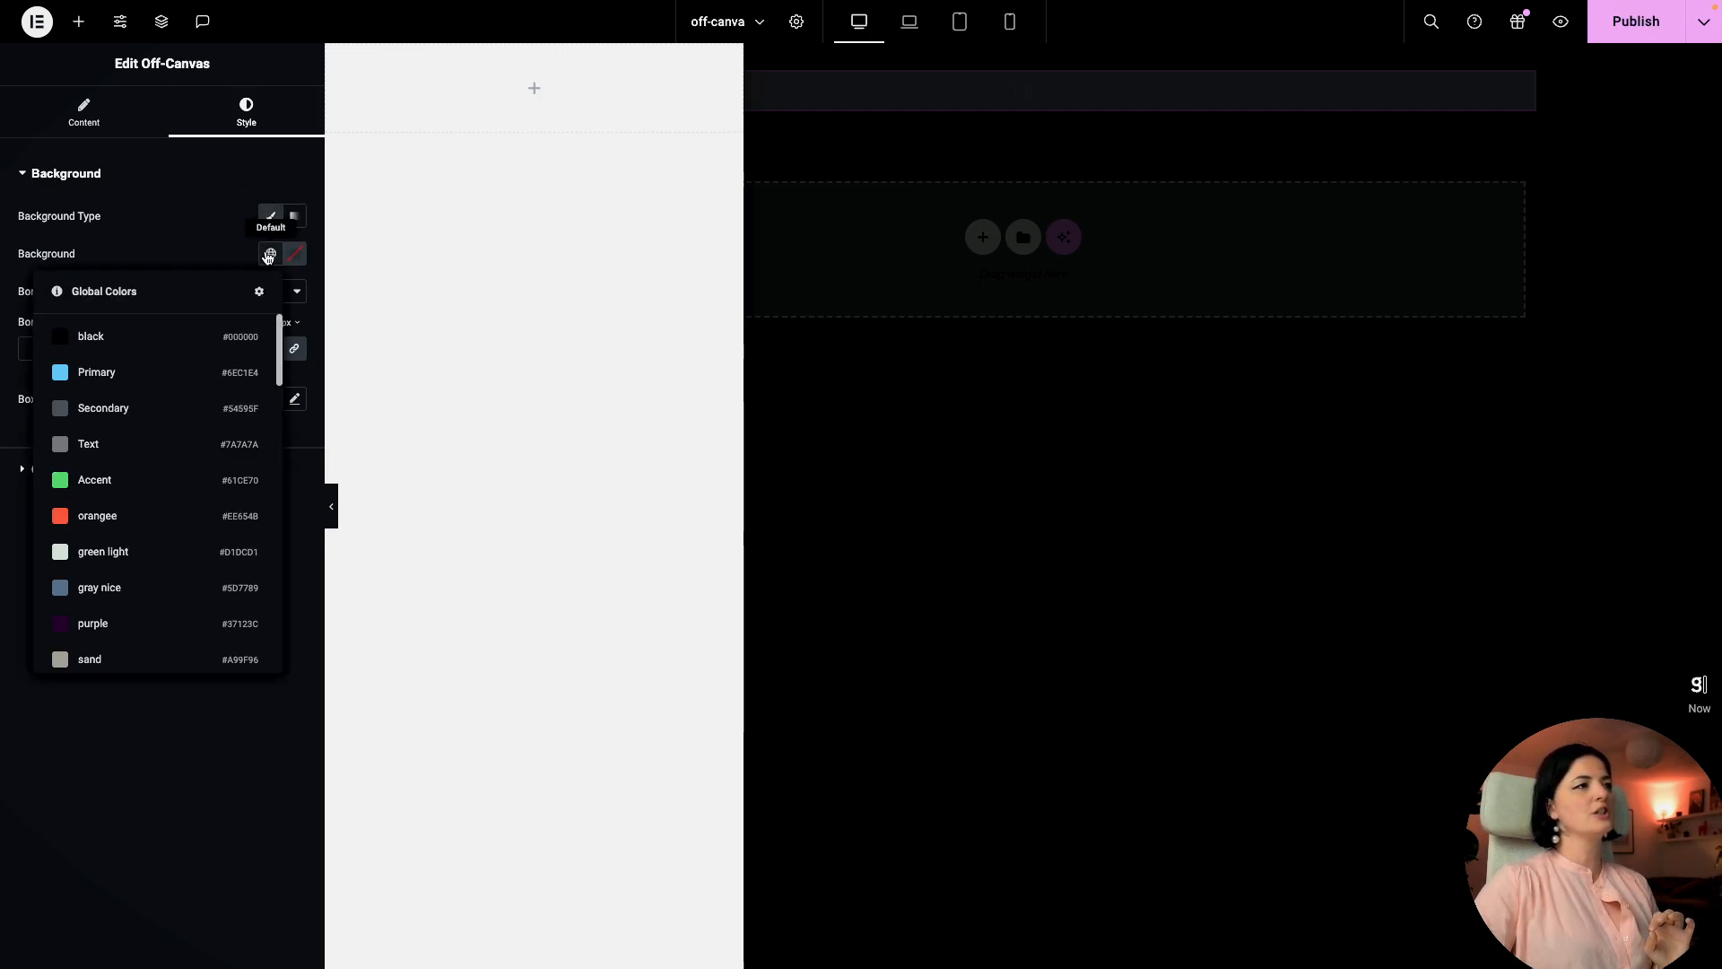
scroll(131, 500, down, 6)
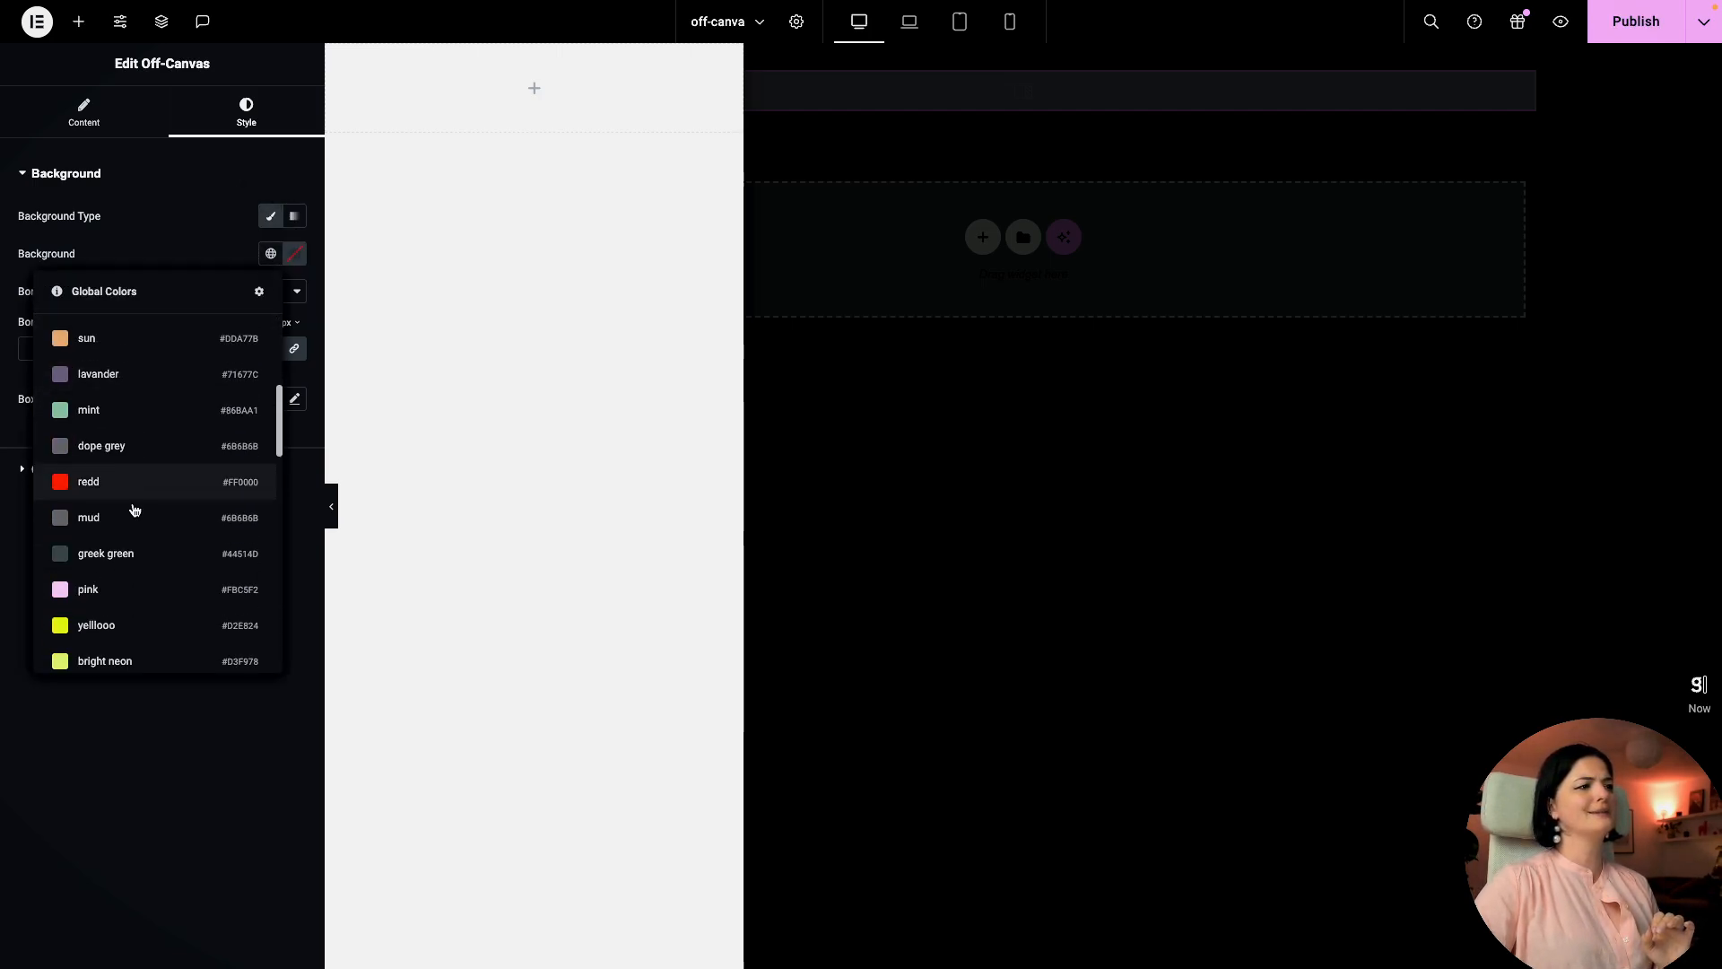
scroll(133, 510, down, 7)
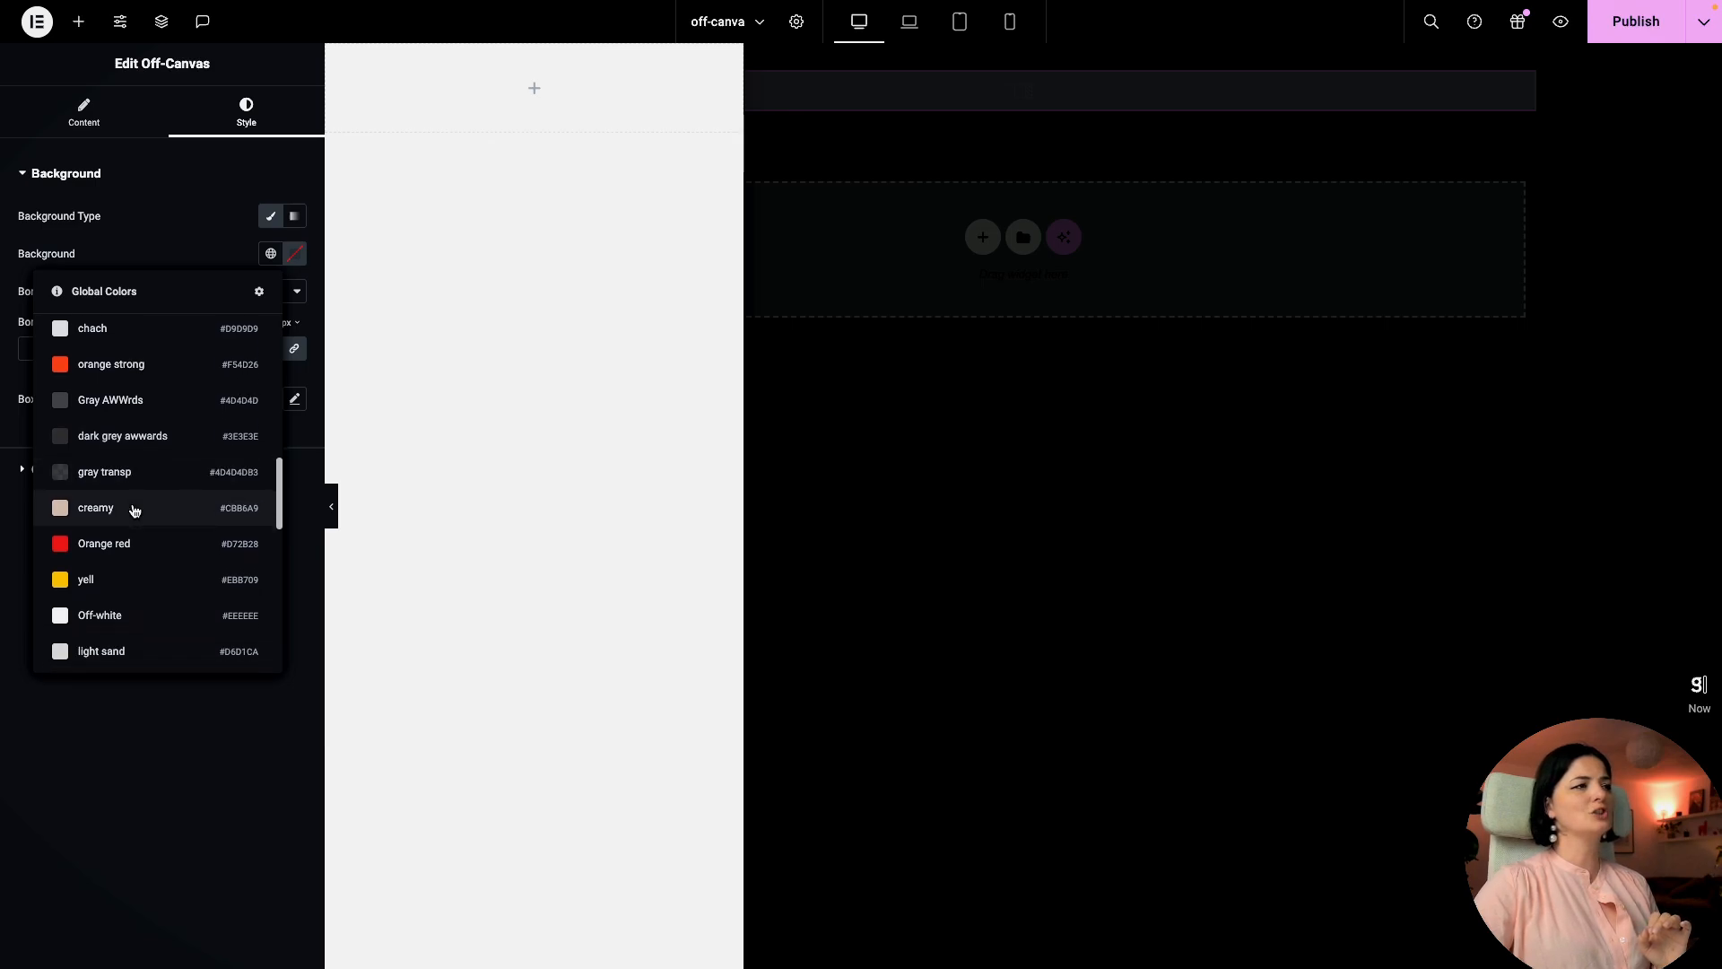
scroll(133, 509, down, 10)
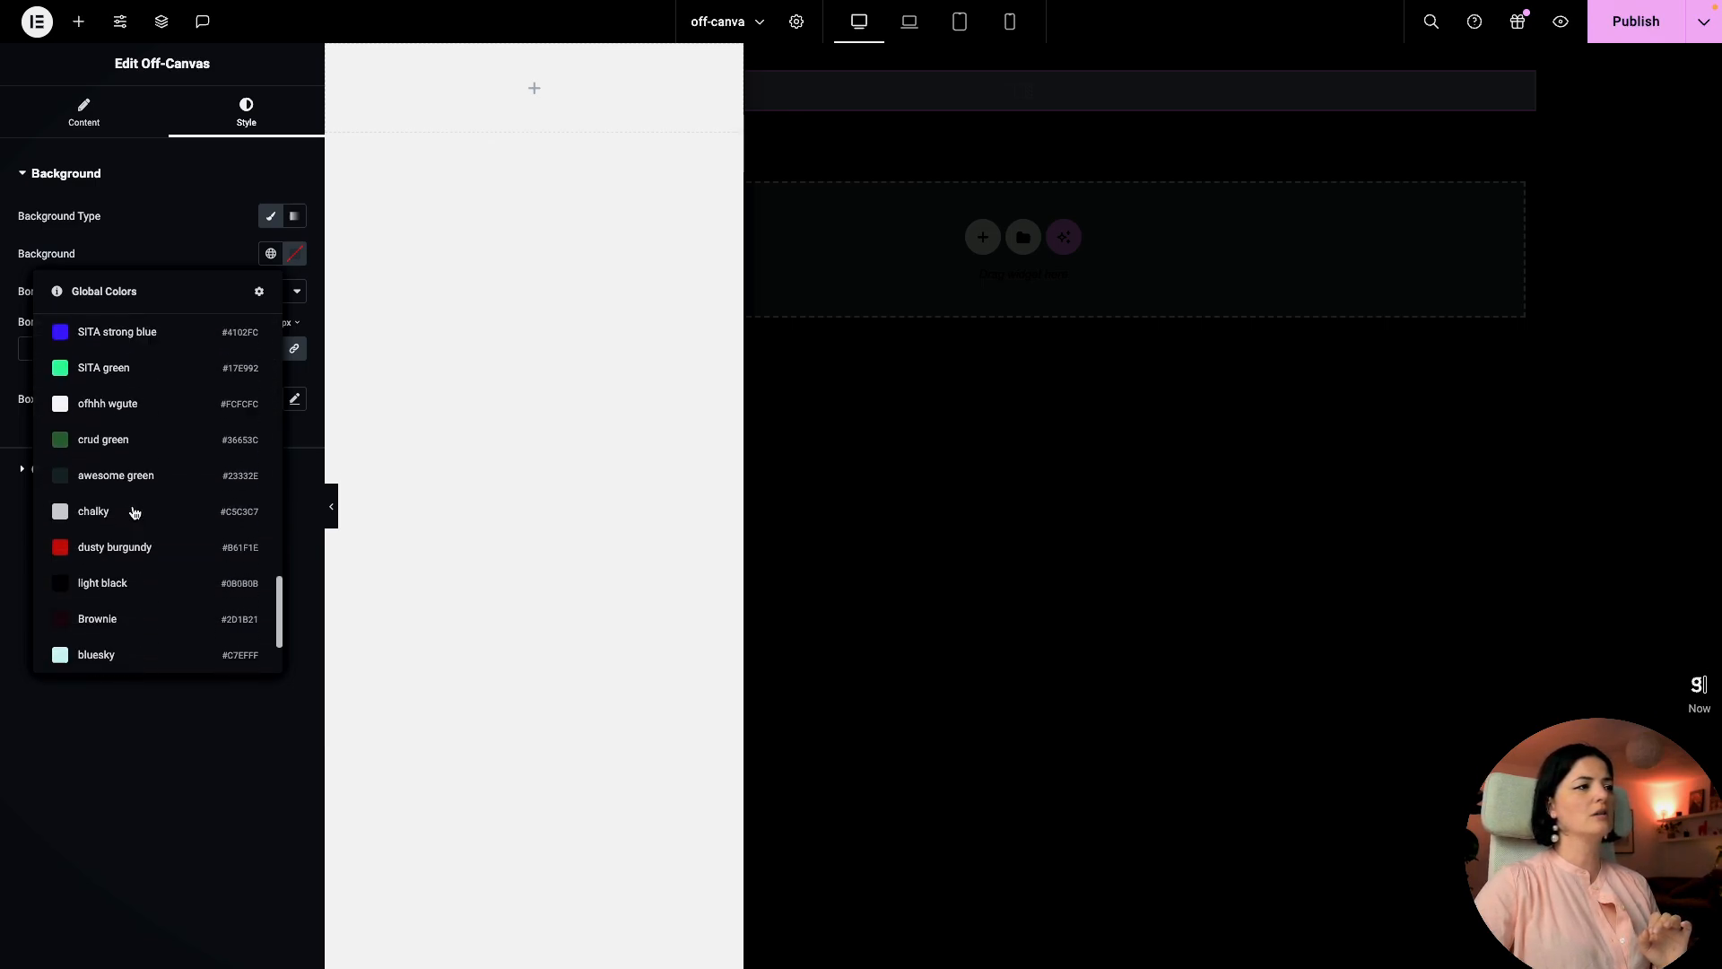
scroll(133, 510, up, 2)
click(134, 501)
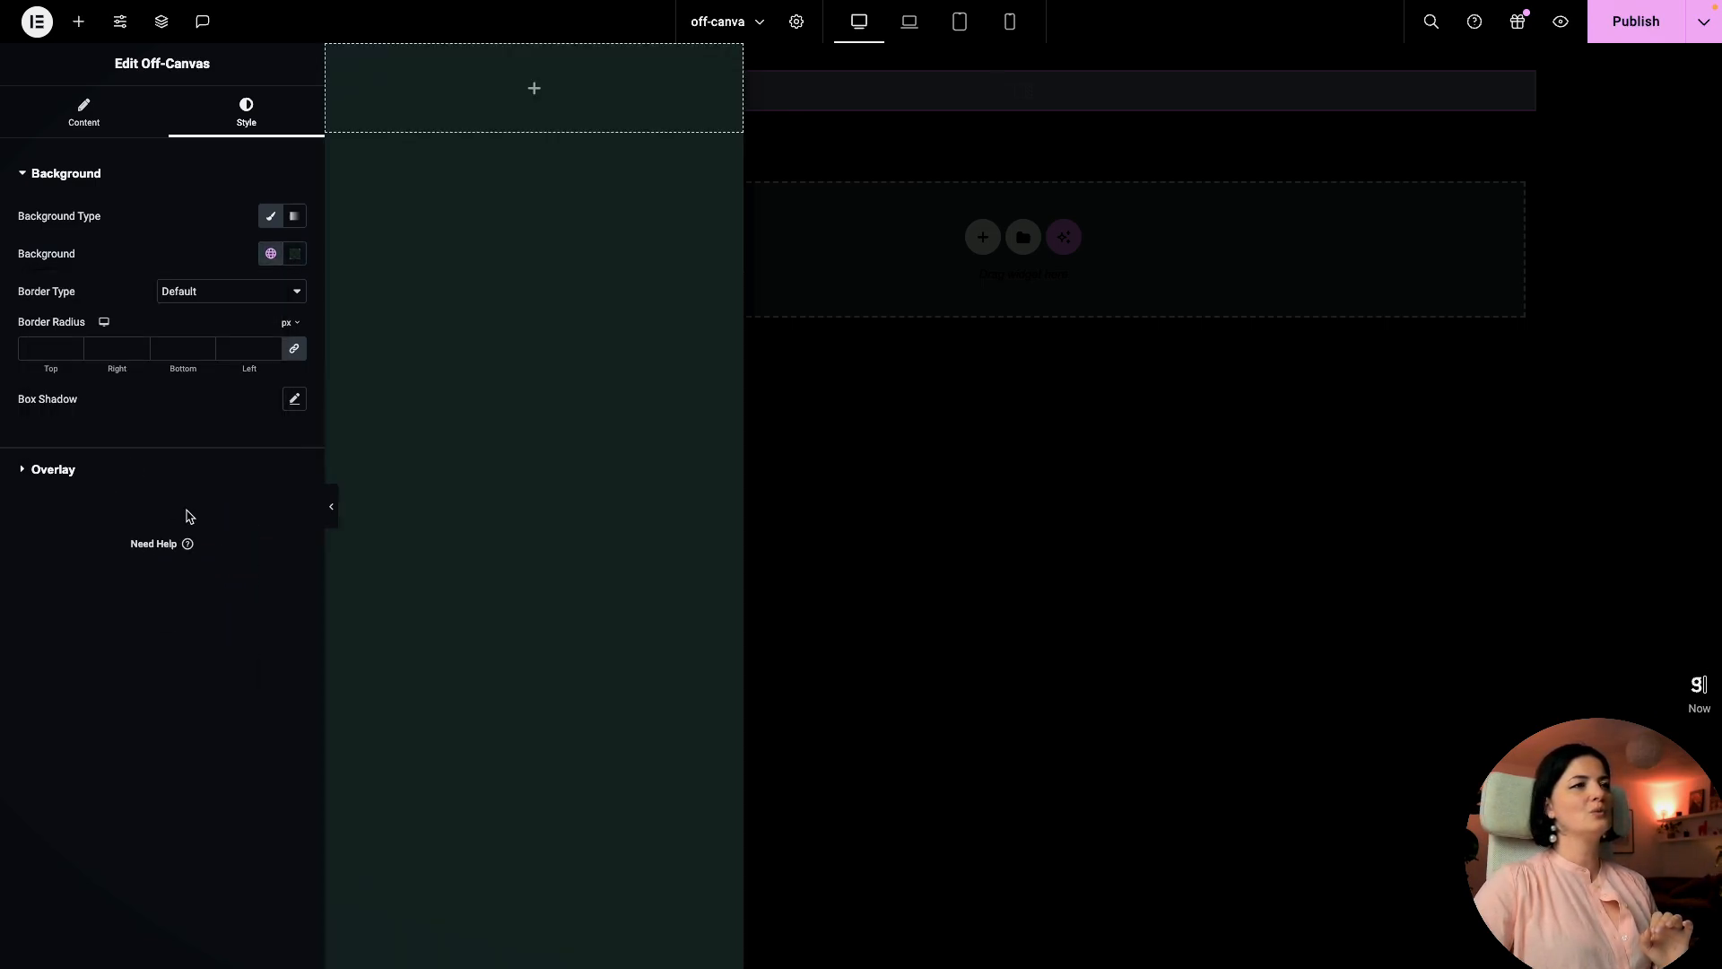
click(331, 507)
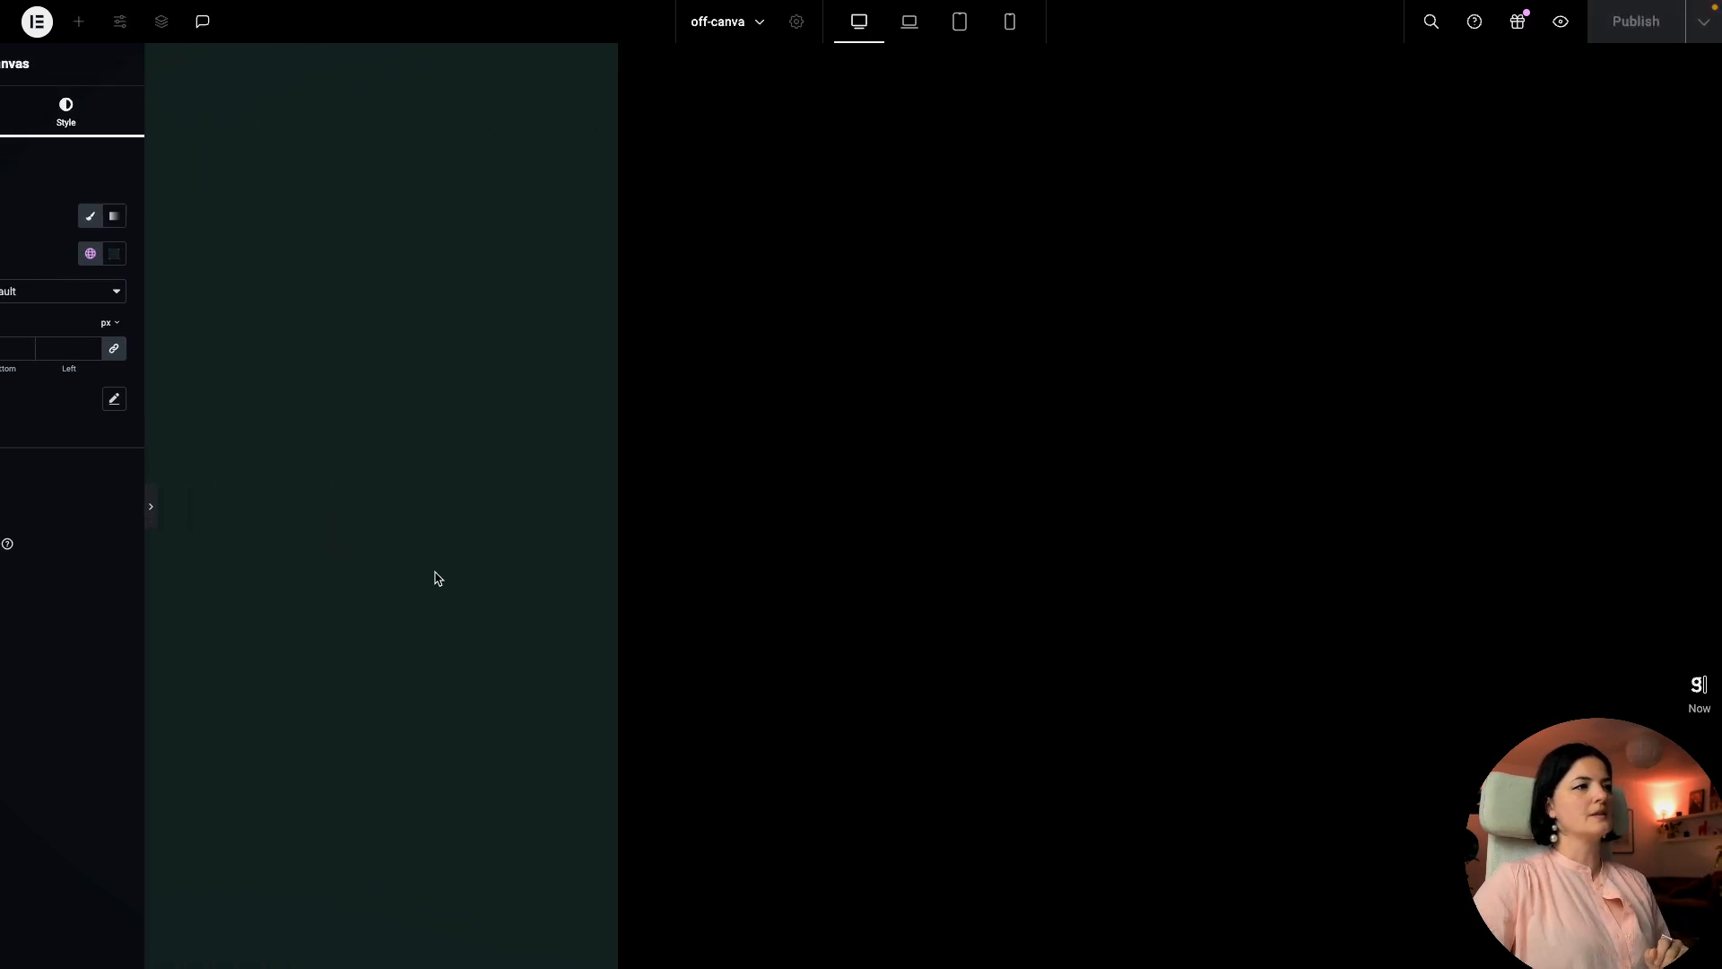
click(6, 508)
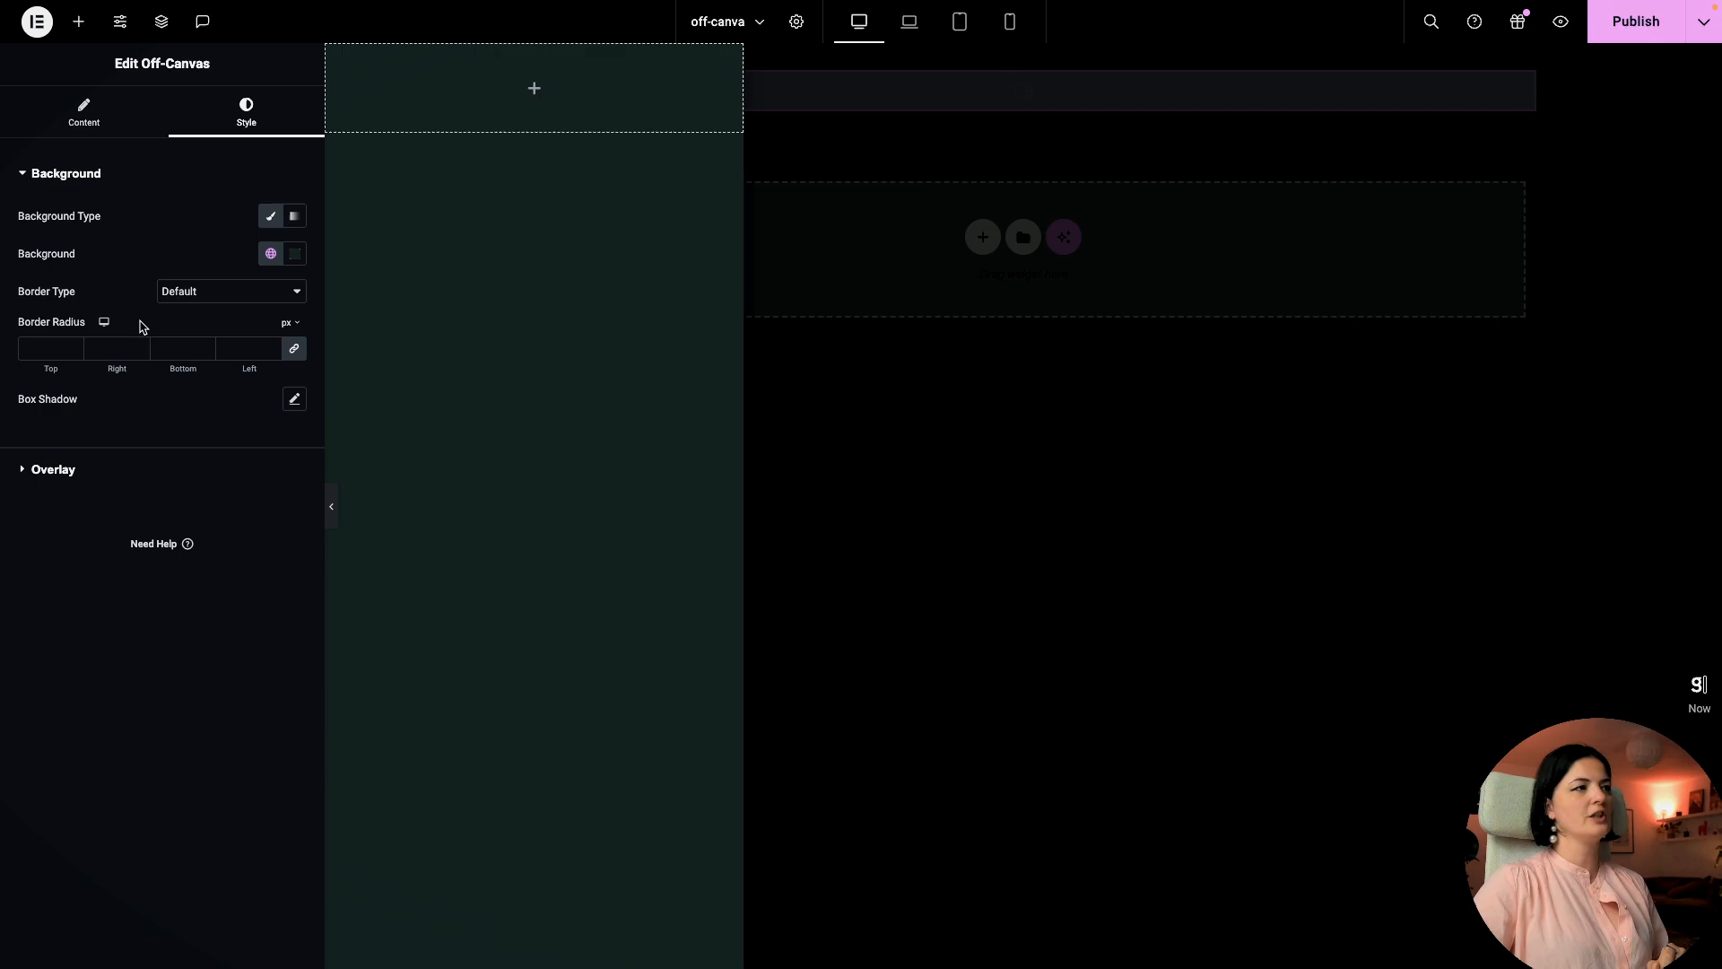
Step: Set the off-canvas overlay image to the photo of hands rising from blue water in the media library
click(193, 472)
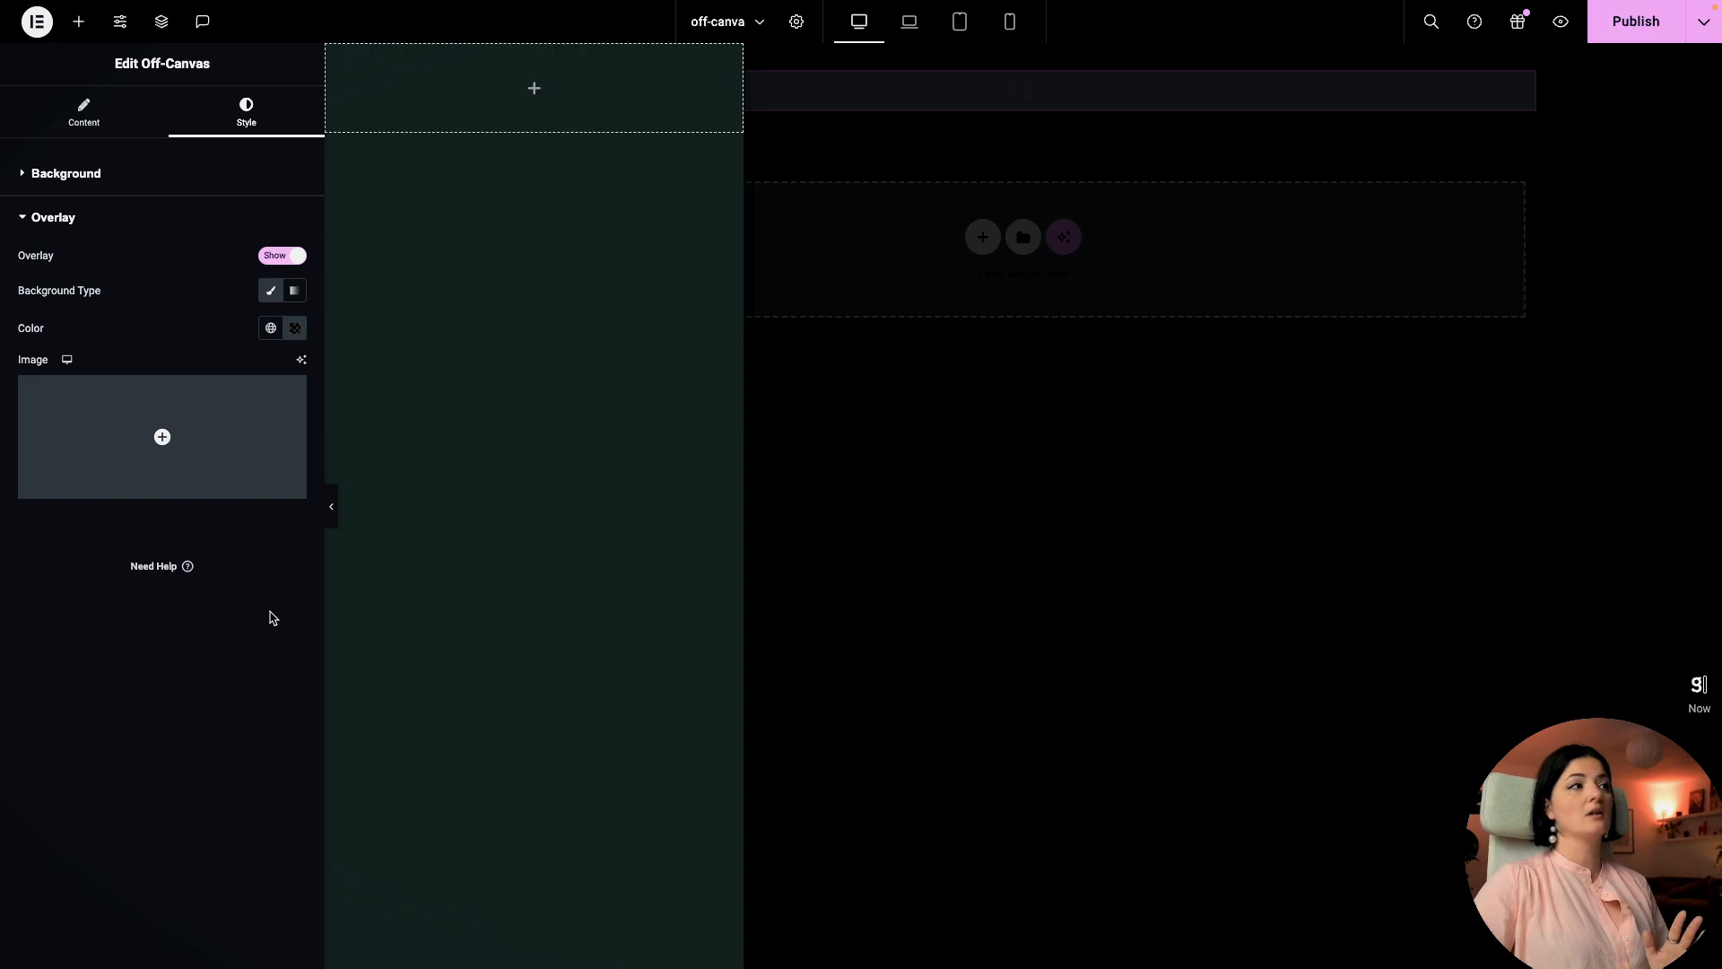
click(240, 453)
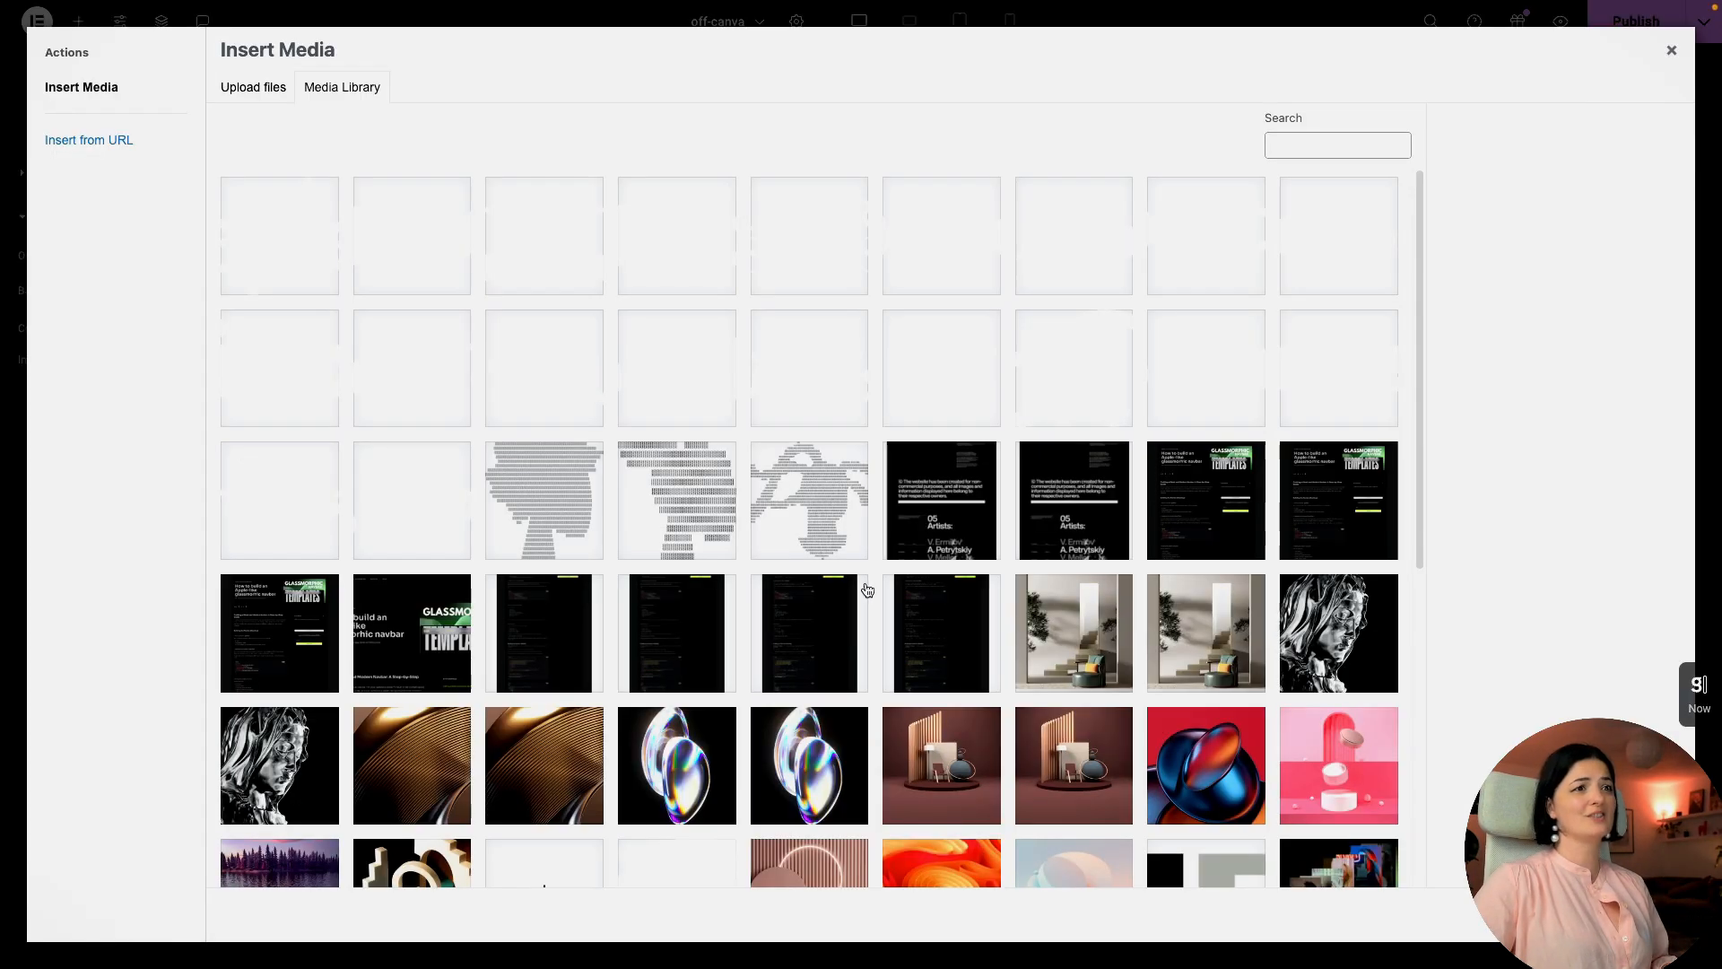
scroll(984, 603, down, 5)
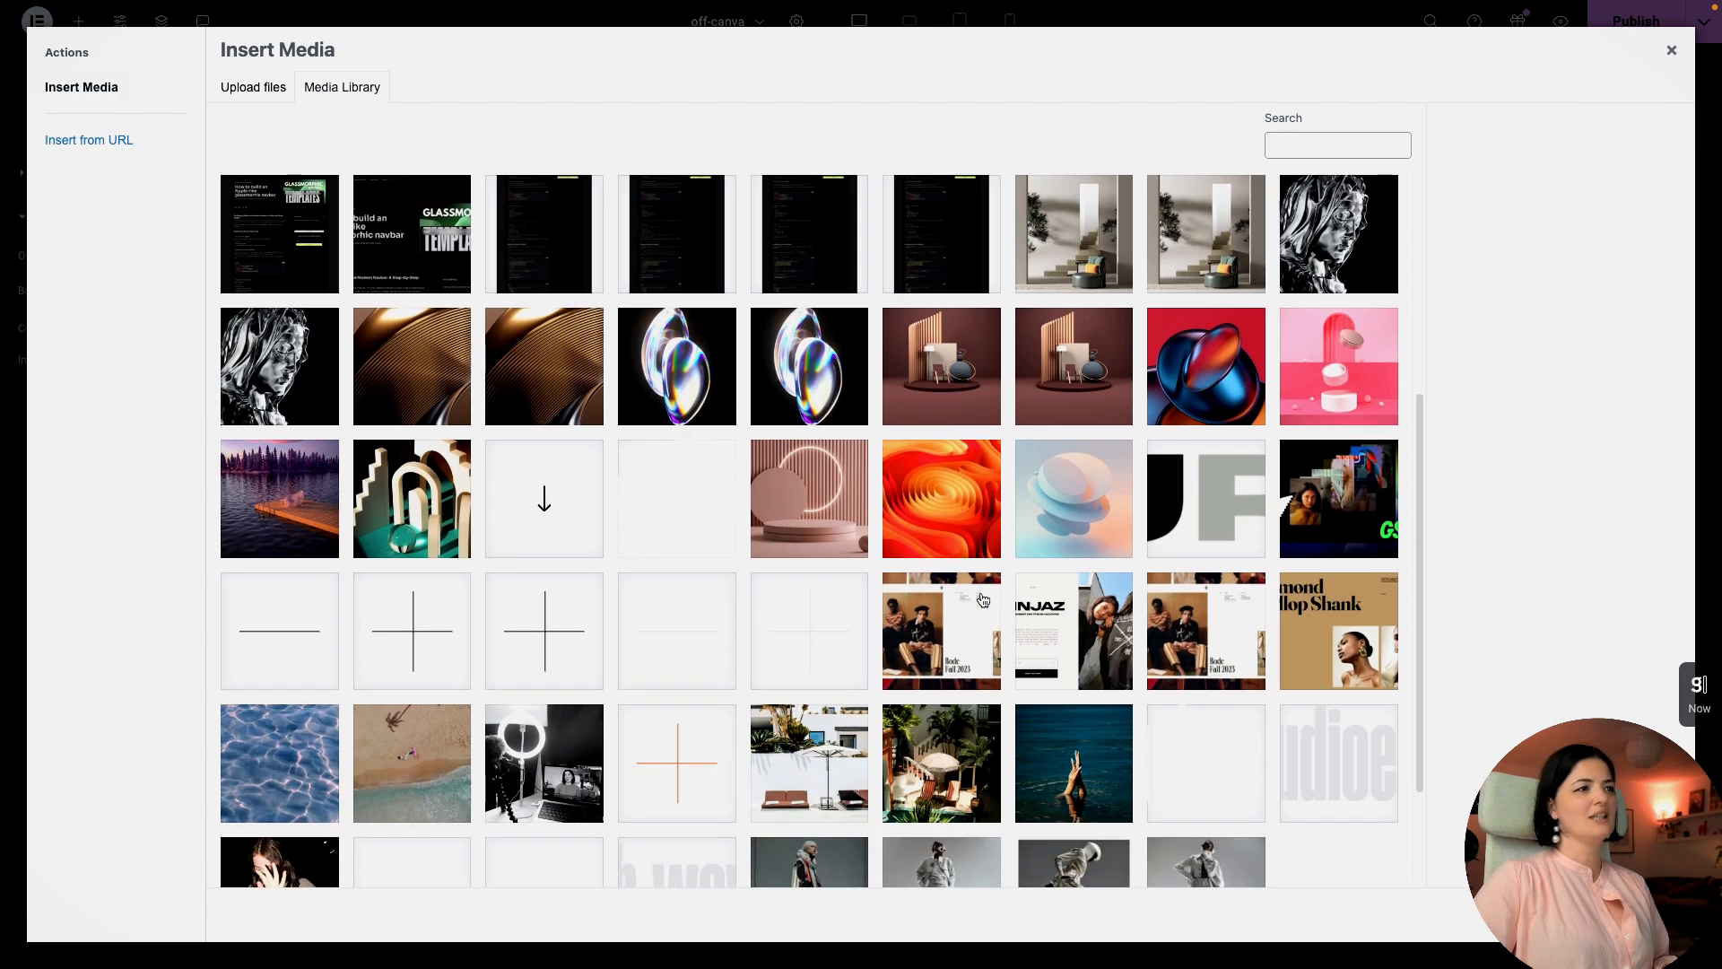
scroll(983, 599, down, 3)
click(1076, 628)
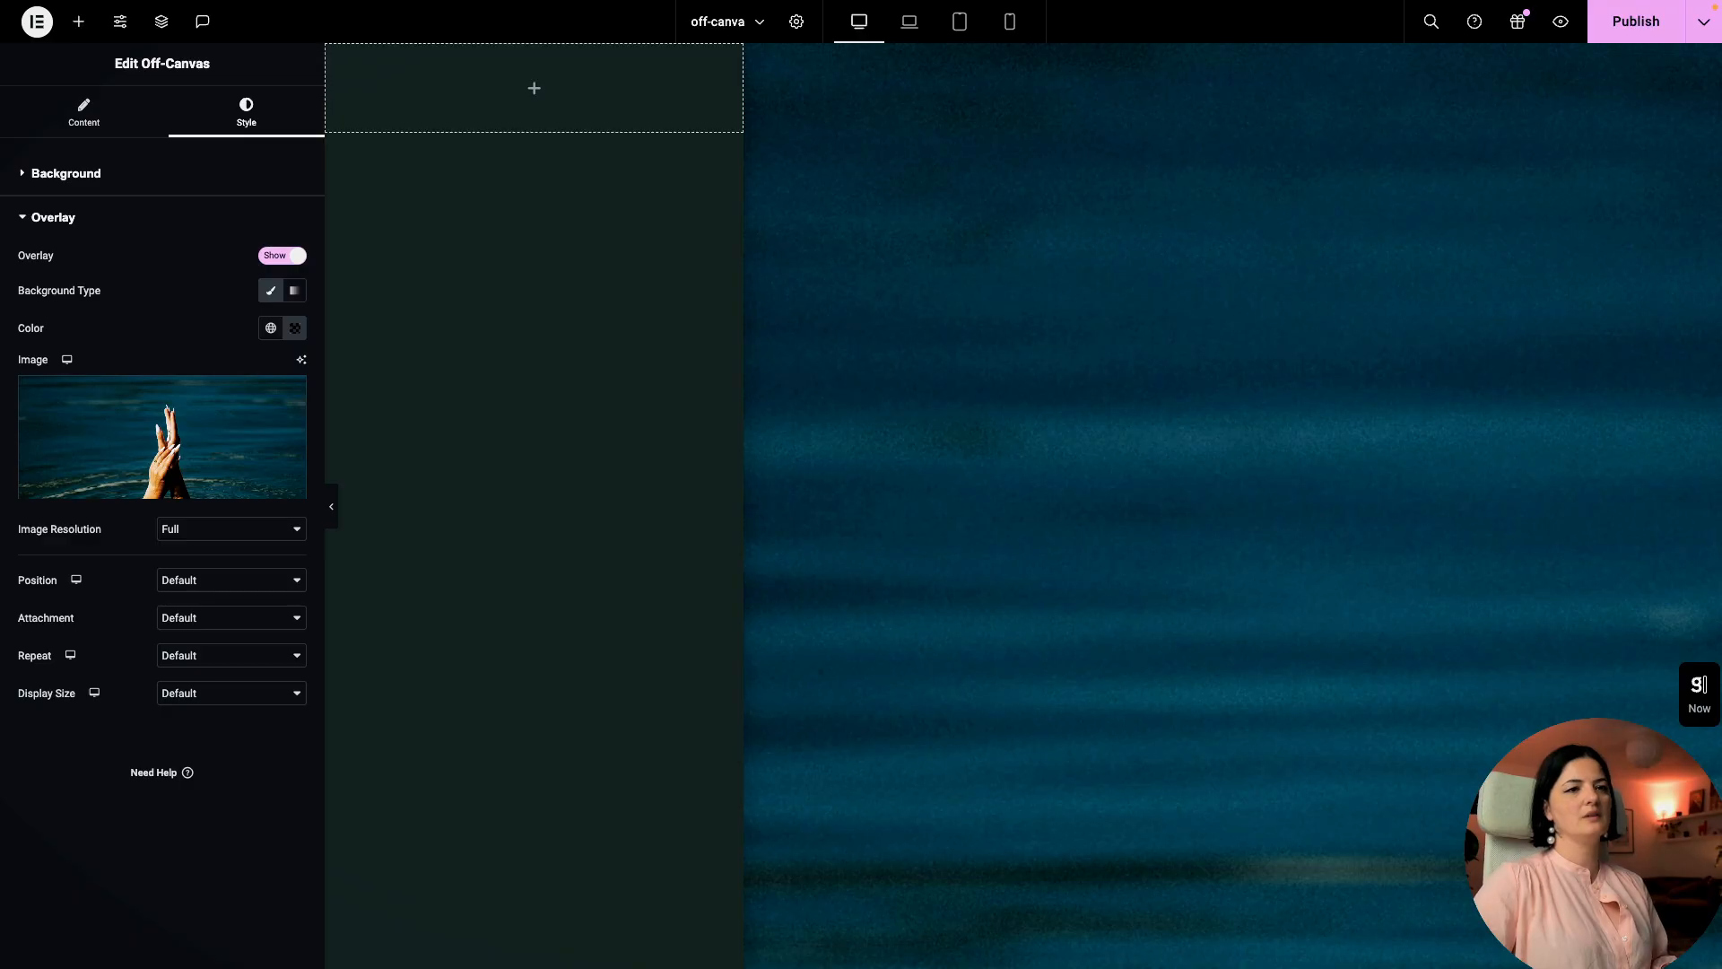
Step: Set the overlay image's position to Center Center and its repeat to No-repeat
click(196, 580)
click(196, 597)
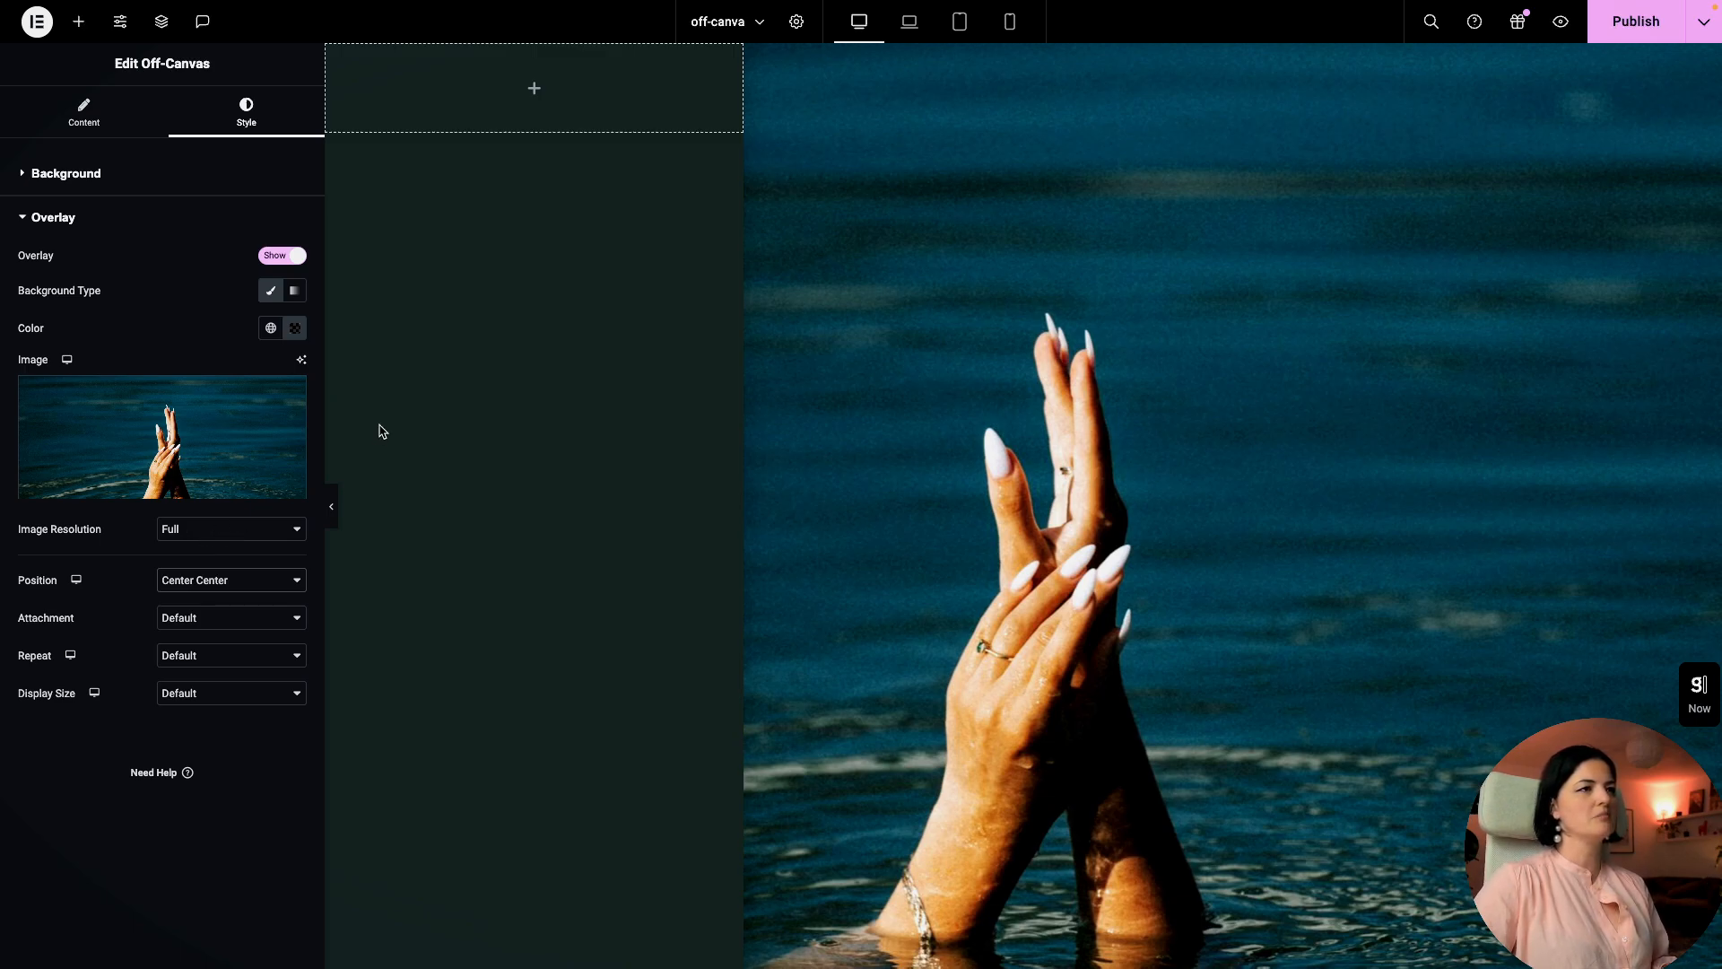
click(195, 621)
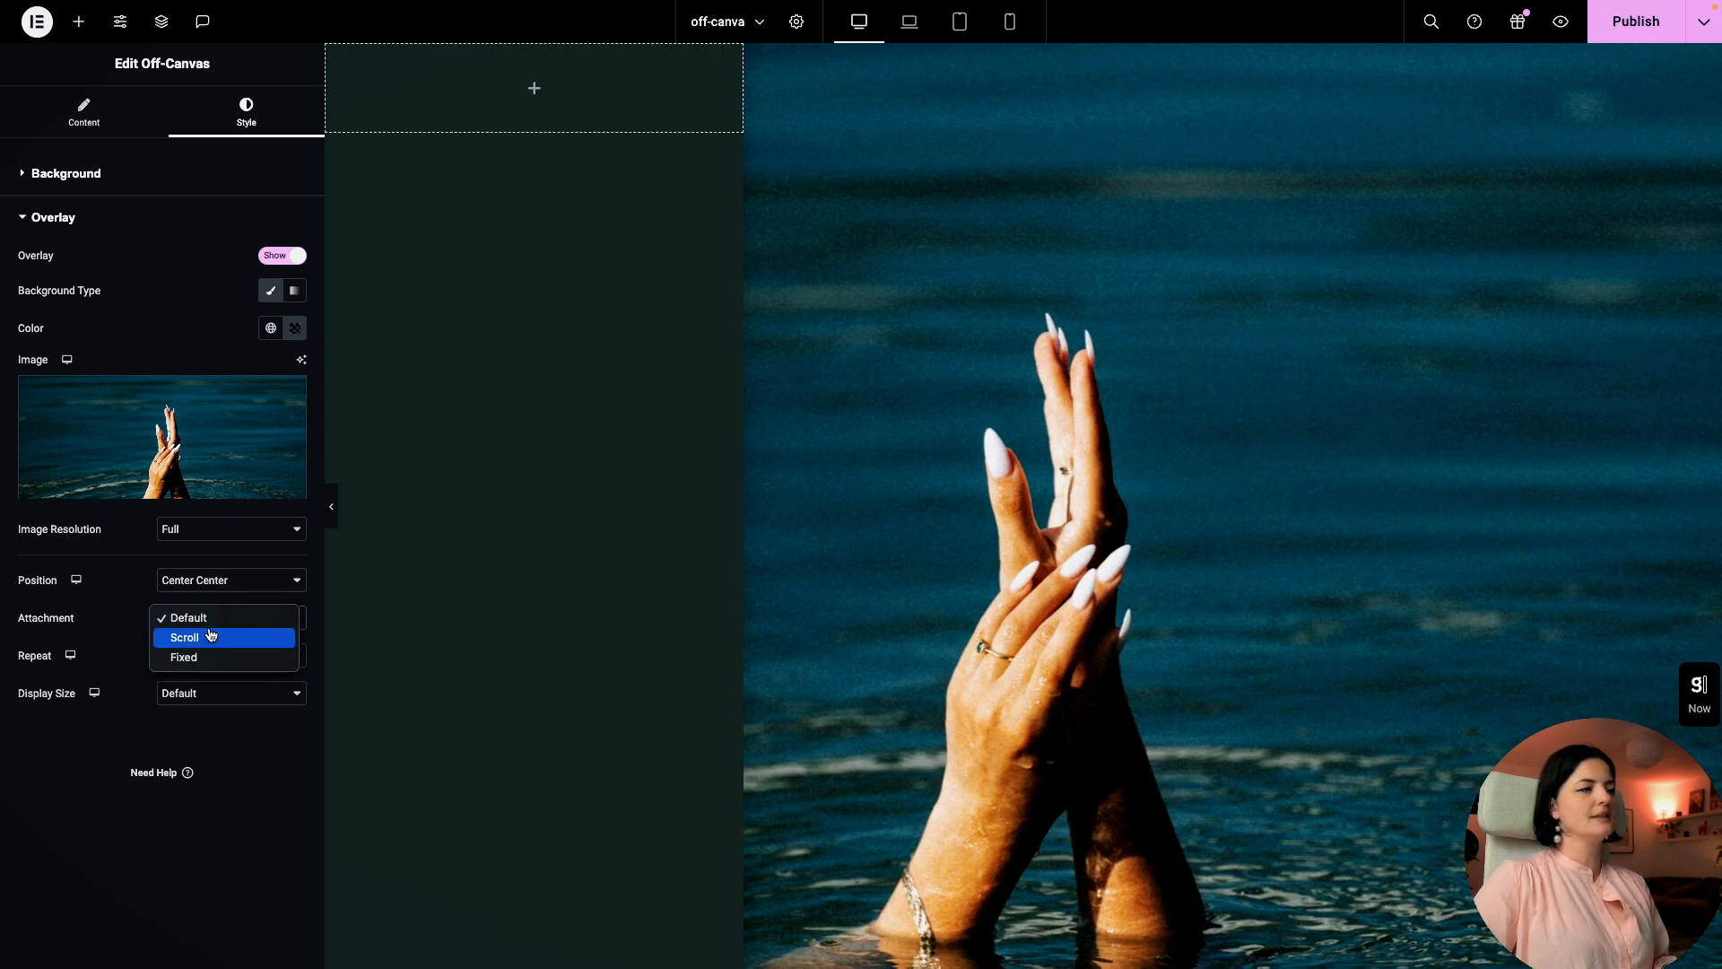
click(85, 749)
click(190, 655)
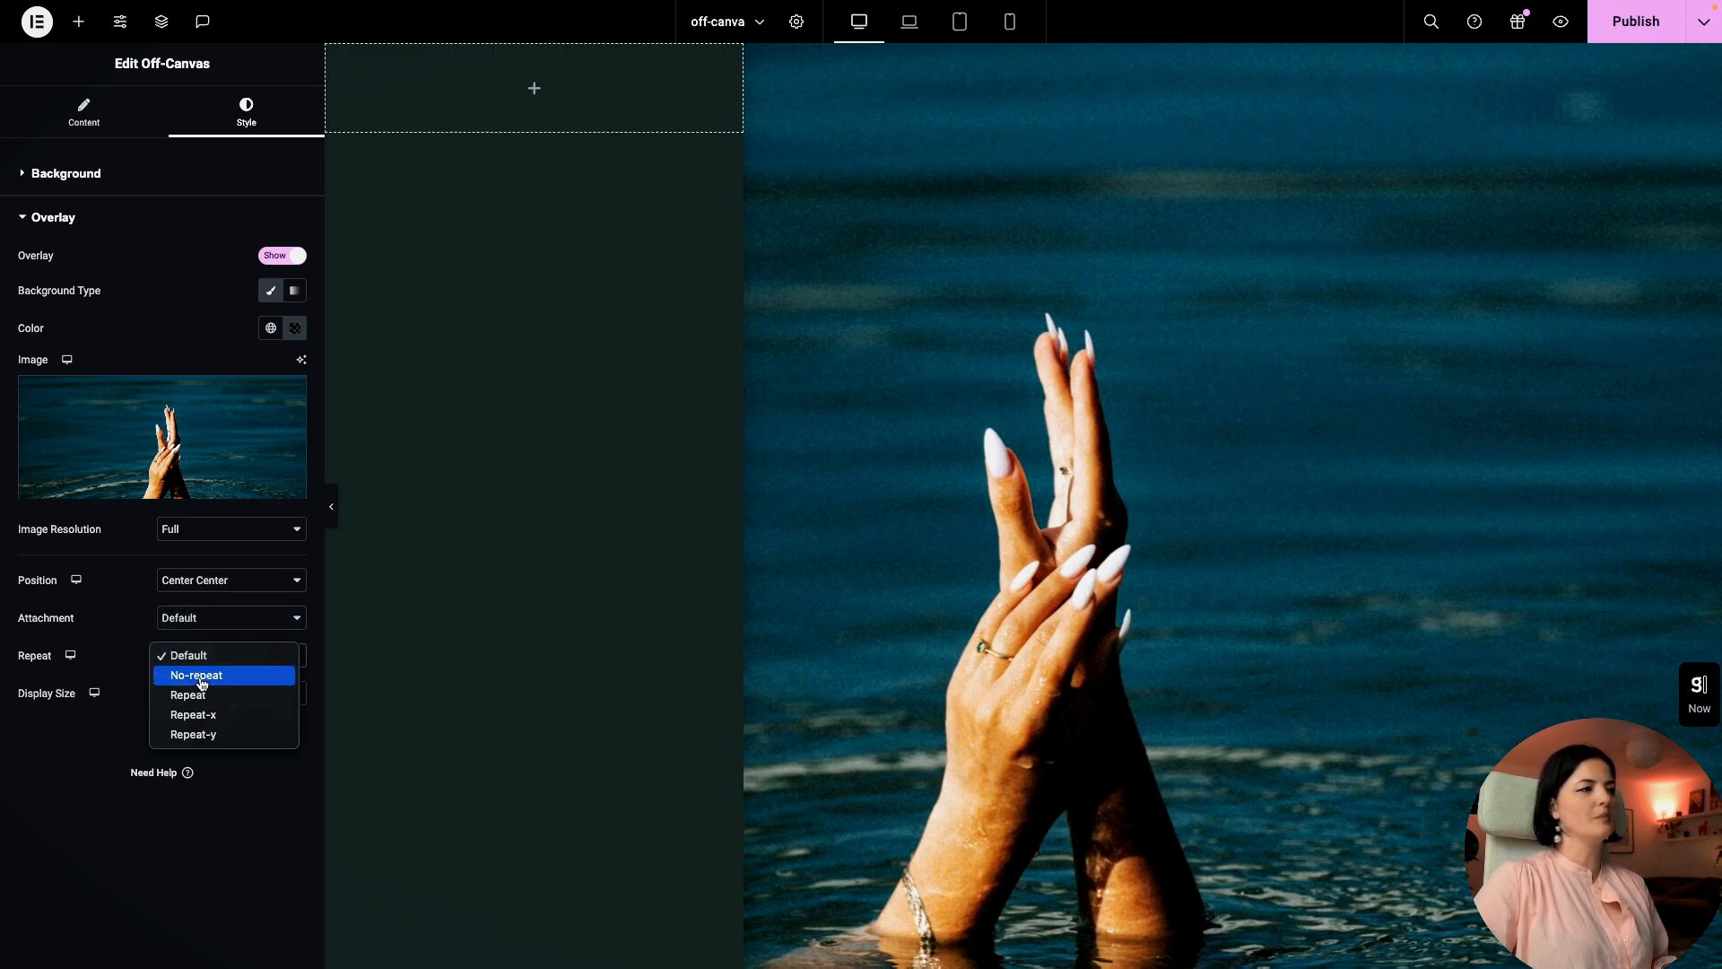
click(202, 684)
Step: Add a Heading widget below the off-canvas and set its title to "CLICK FOR GOOD STUFF"
click(143, 124)
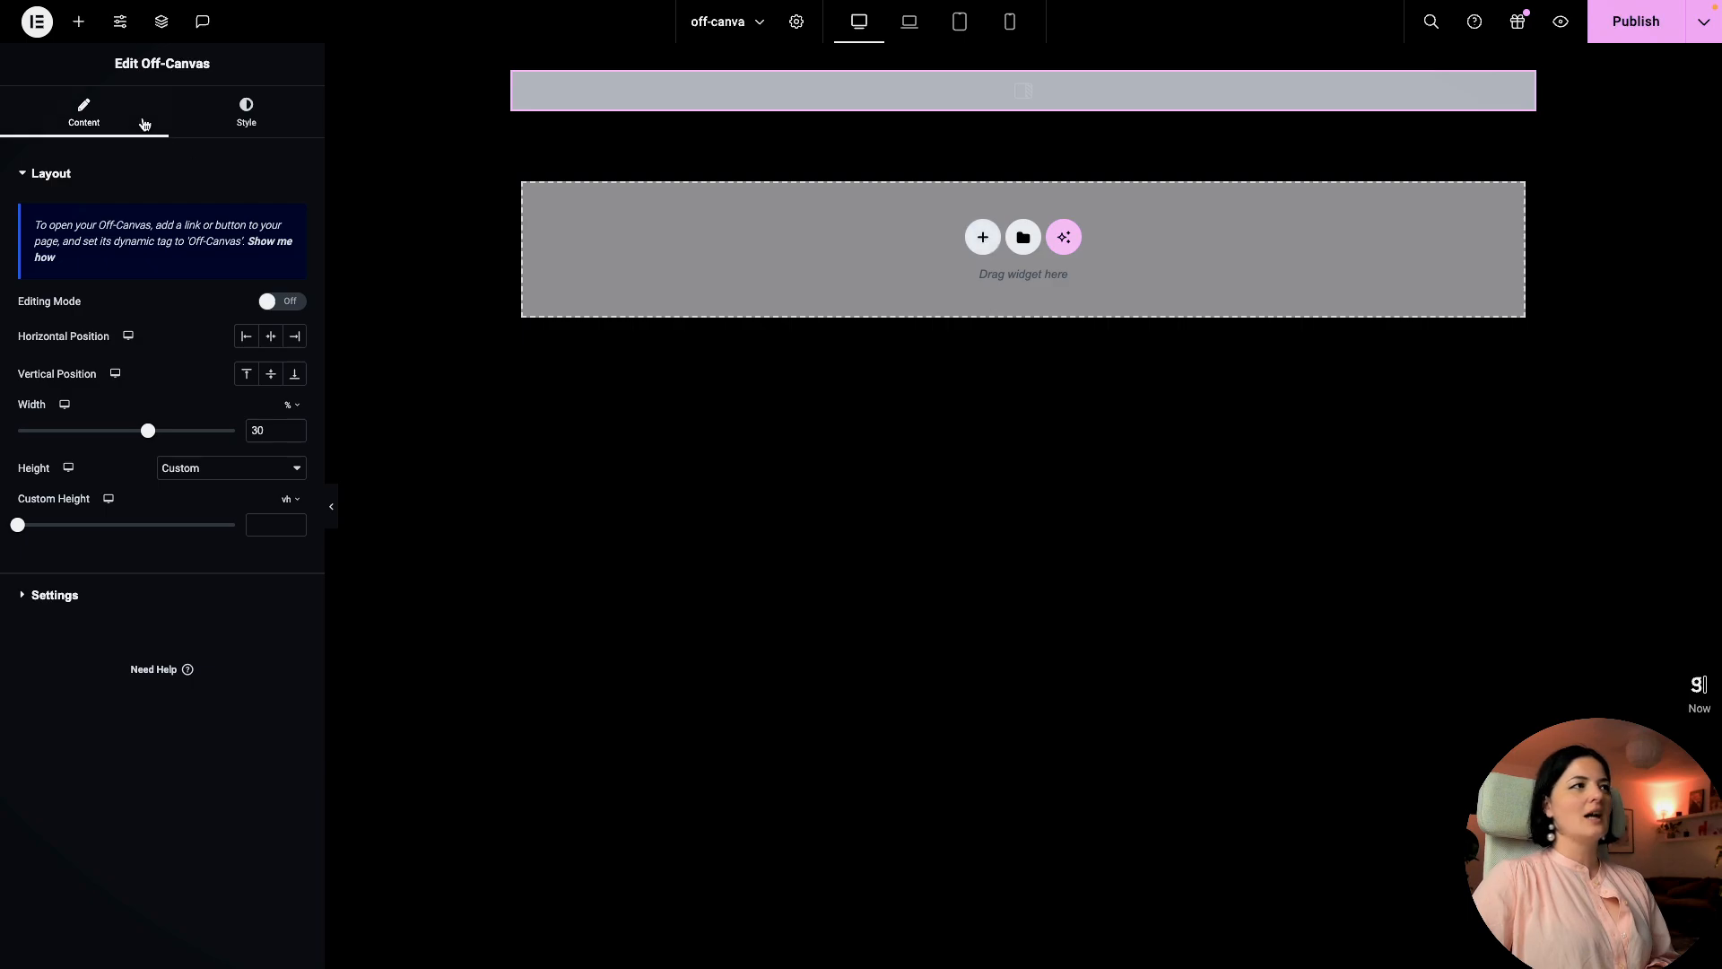
click(79, 20)
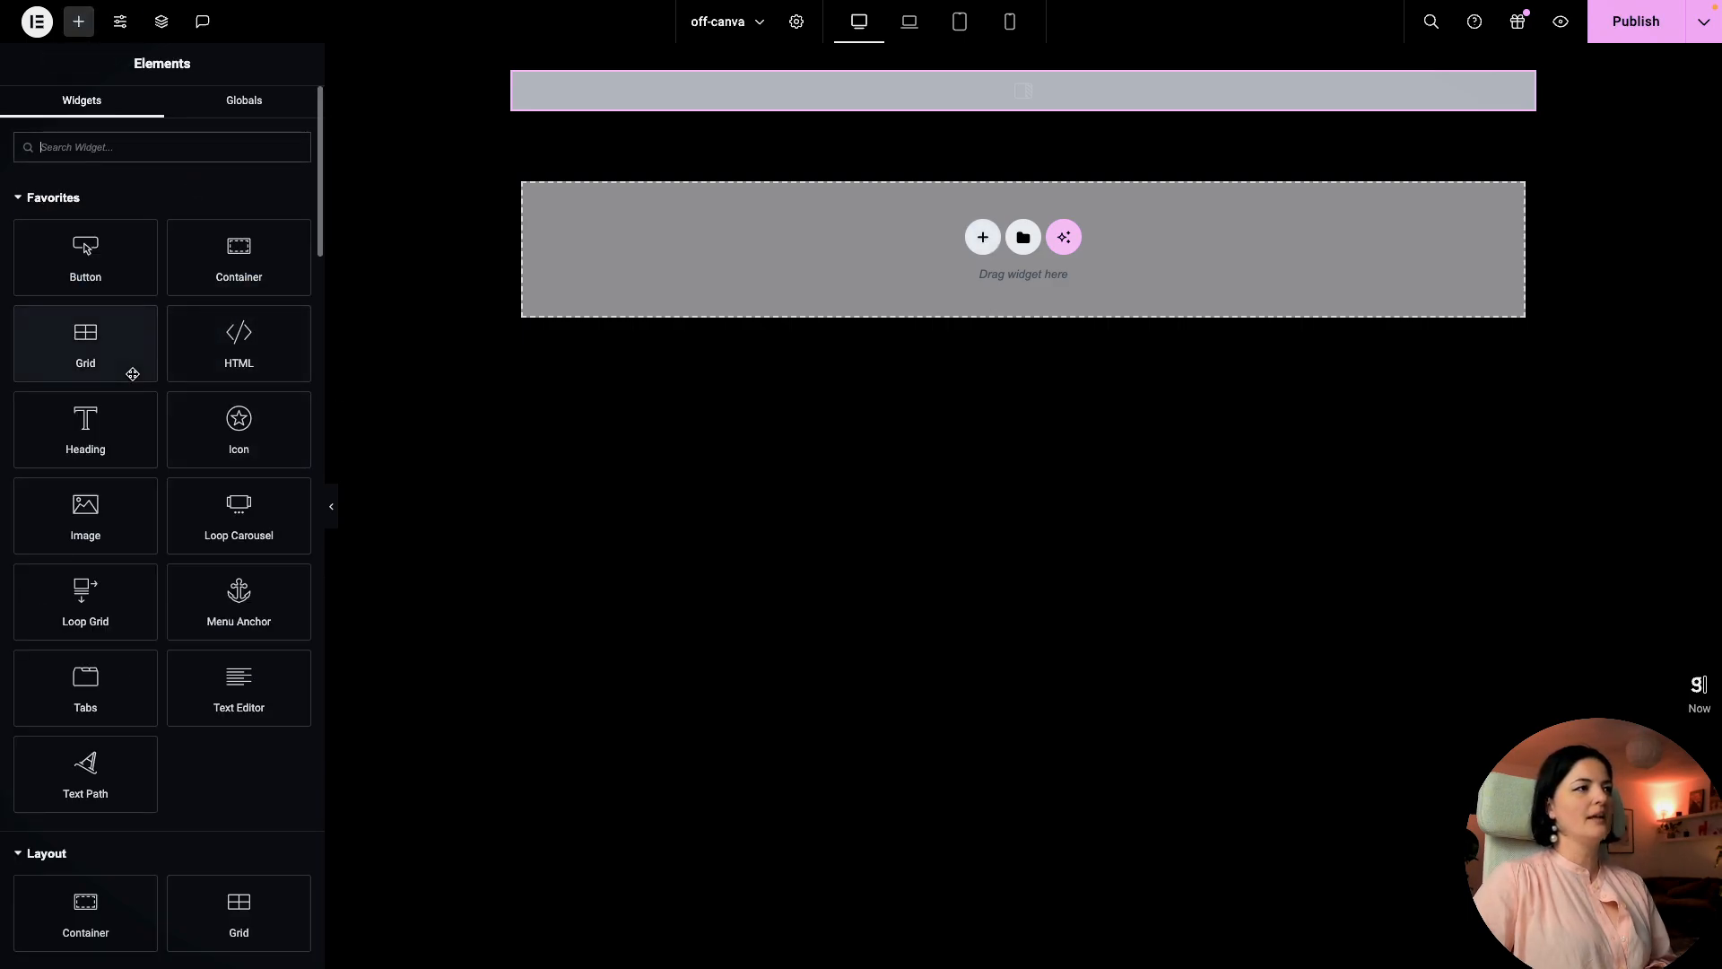
click(103, 437)
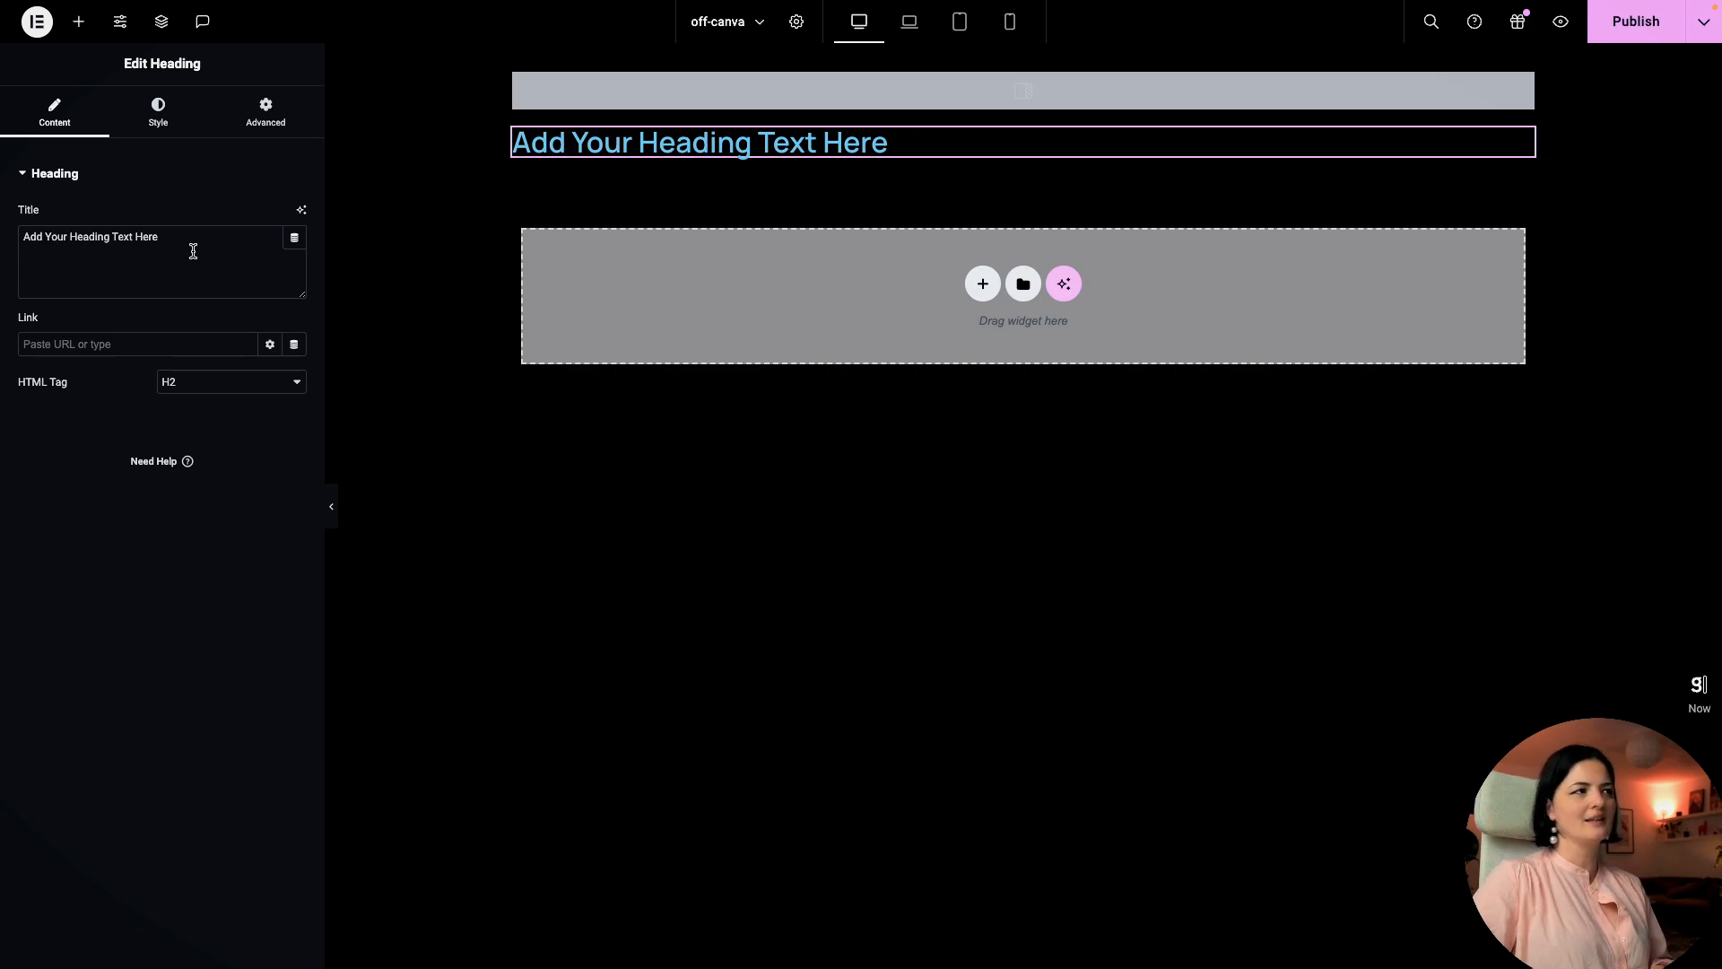
double_click(128, 240)
key(ctrl+a)
text(CLI)
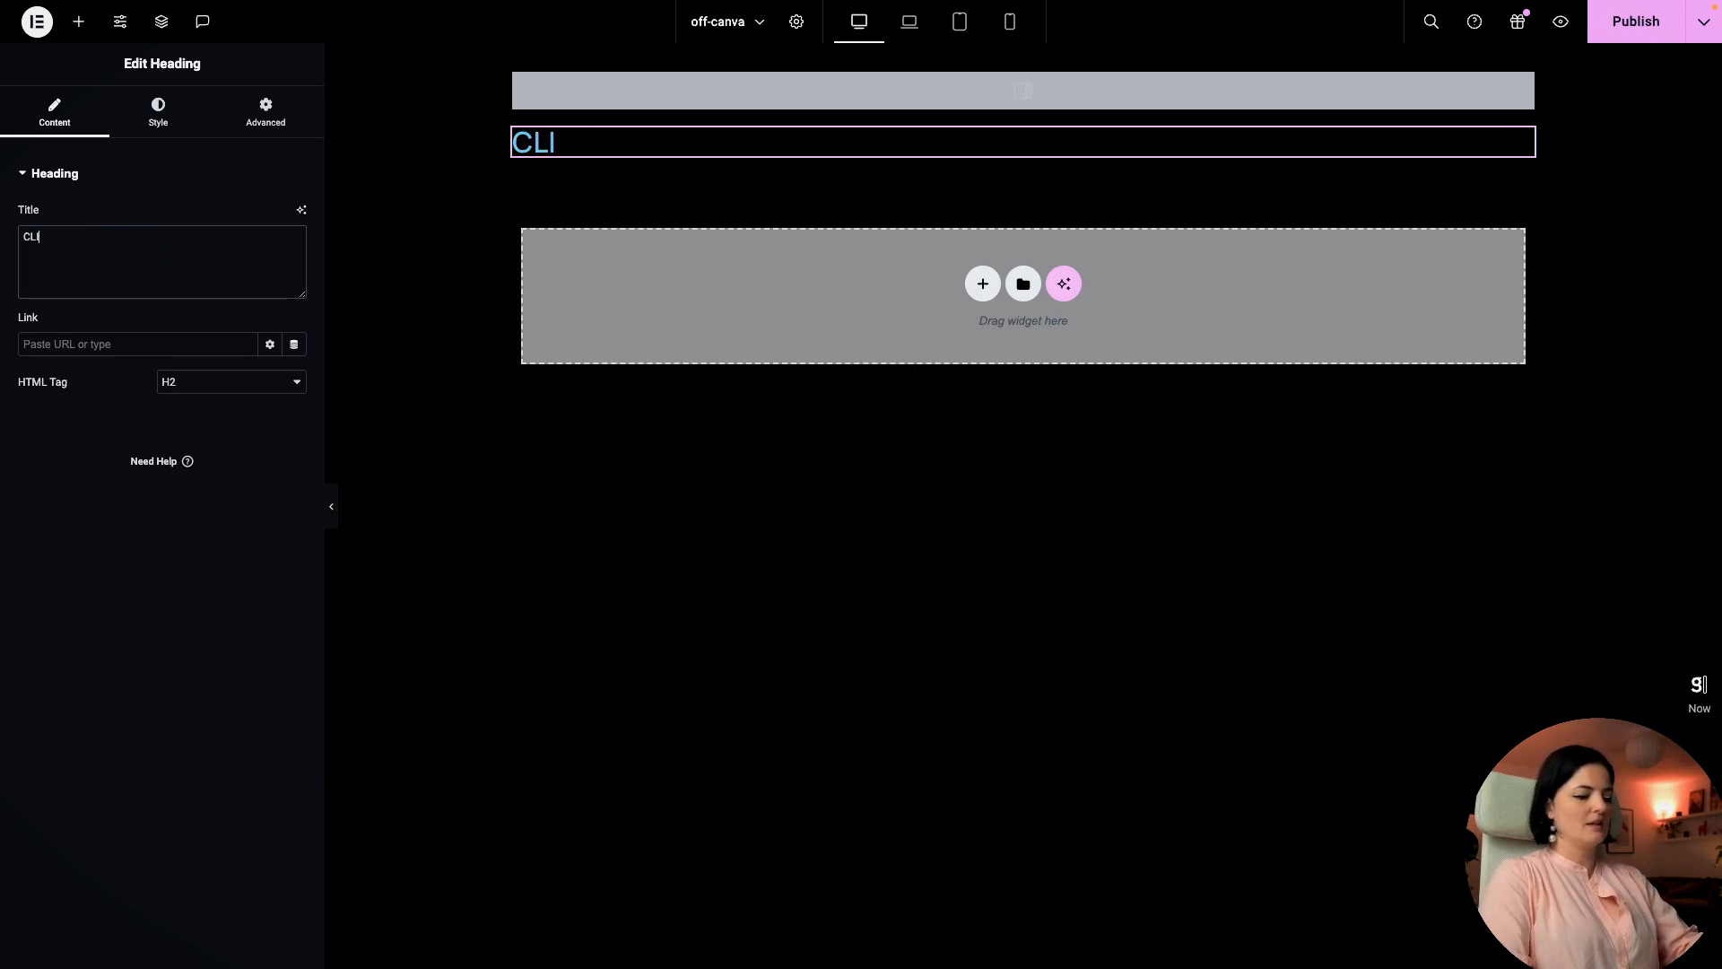
text(CK FOR GO)
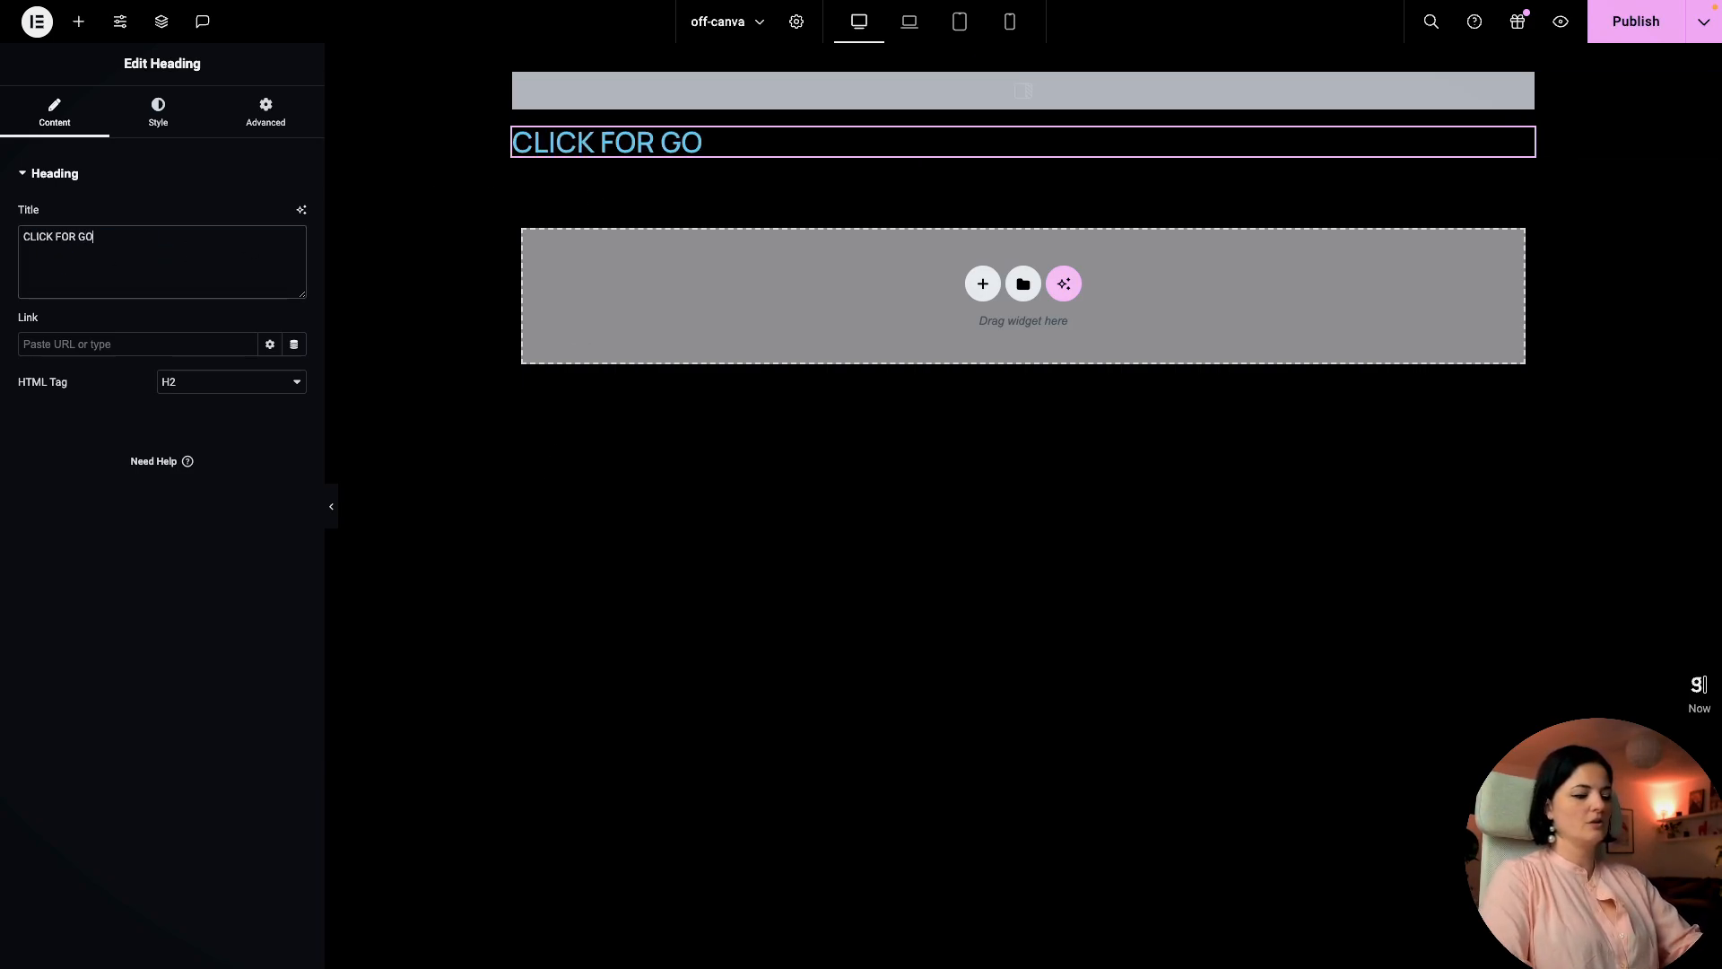
text(OD STUFF)
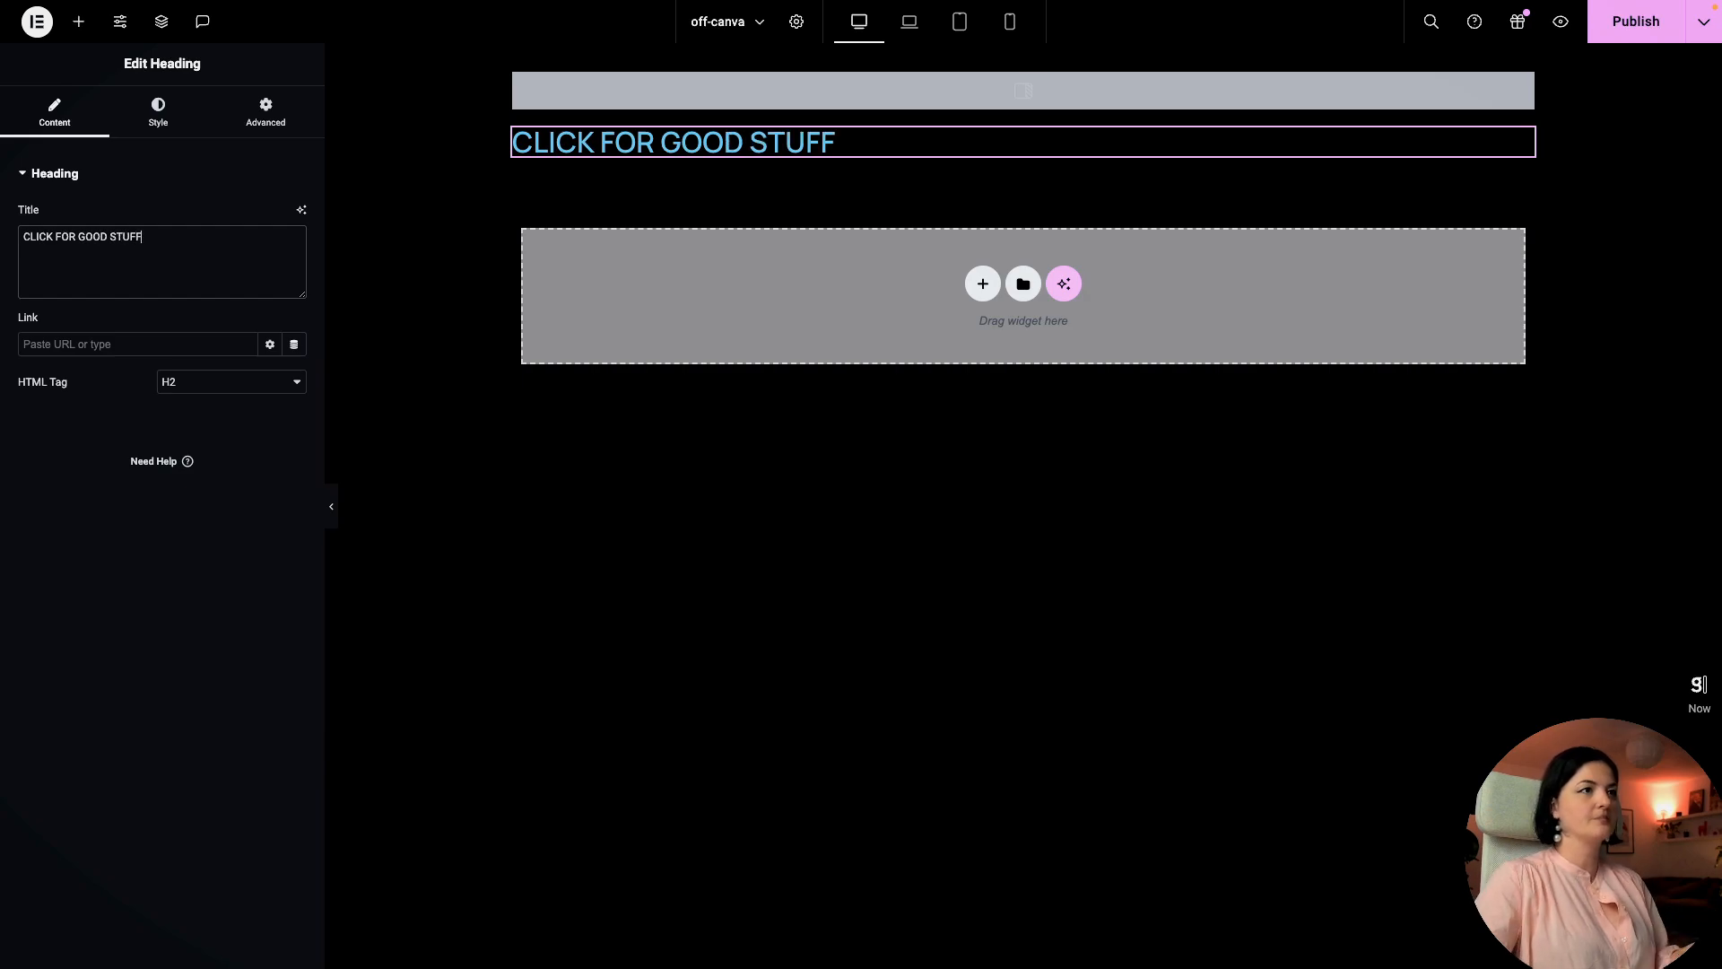
Step: Set the heading's text color to the global color green light
click(158, 112)
click(271, 254)
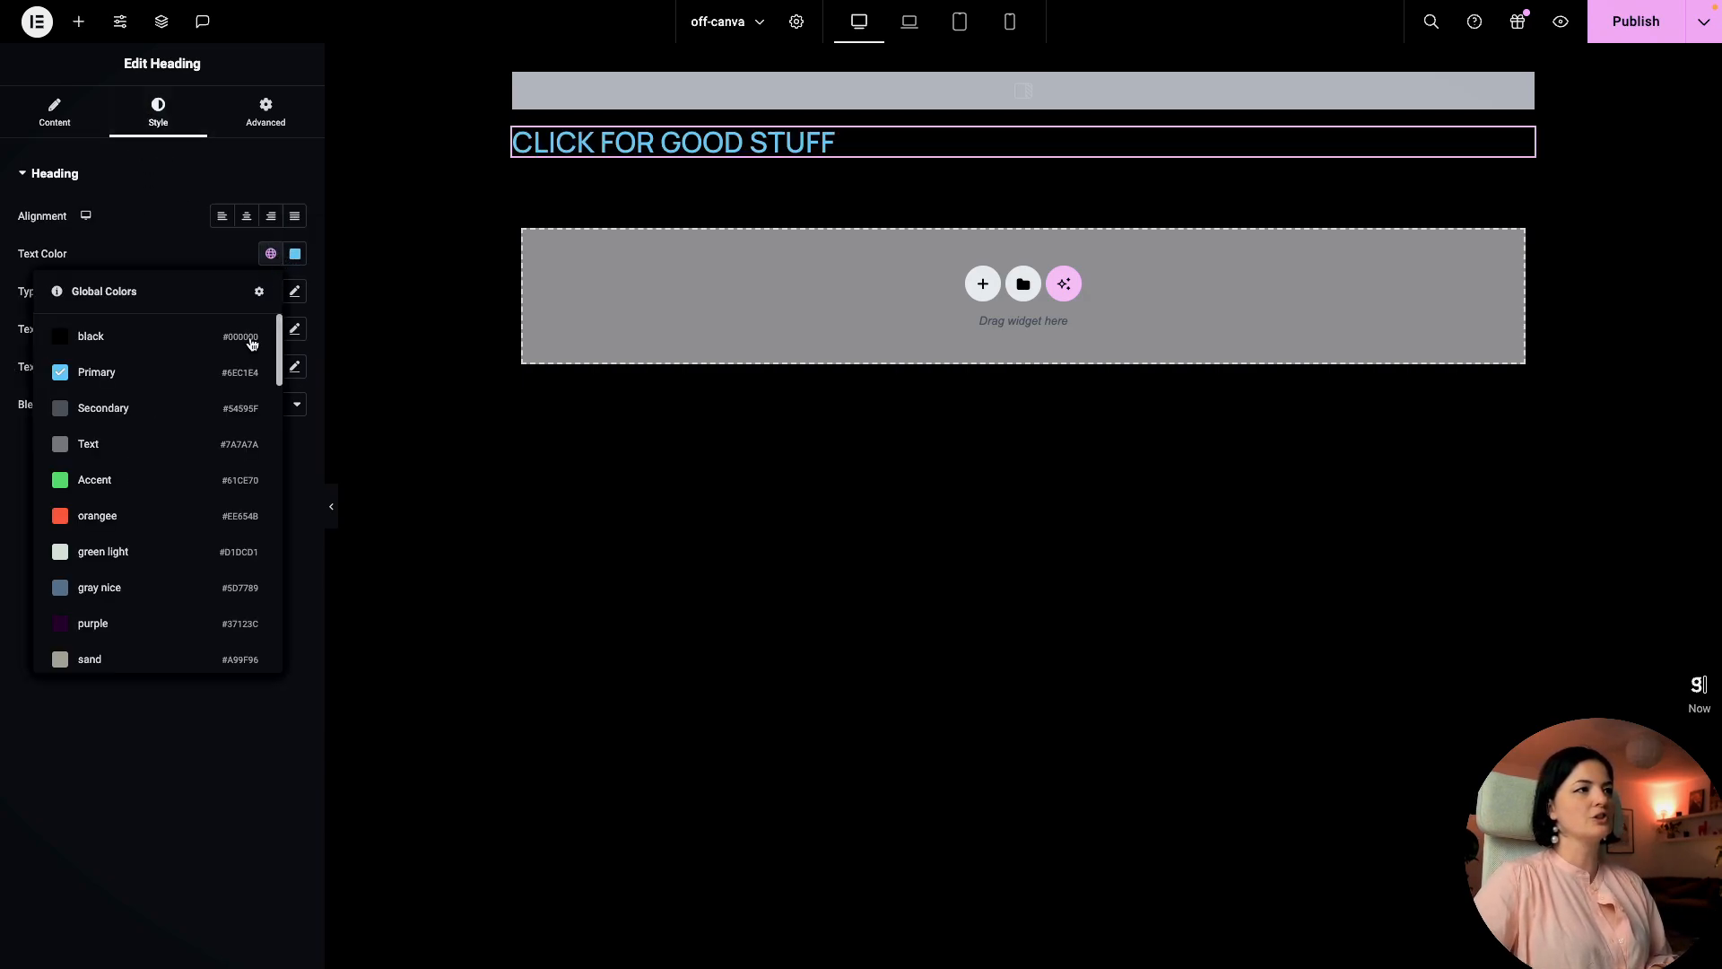
scroll(186, 462, down, 3)
scroll(179, 458, up, 3)
scroll(147, 431, down, 5)
scroll(146, 439, up, 3)
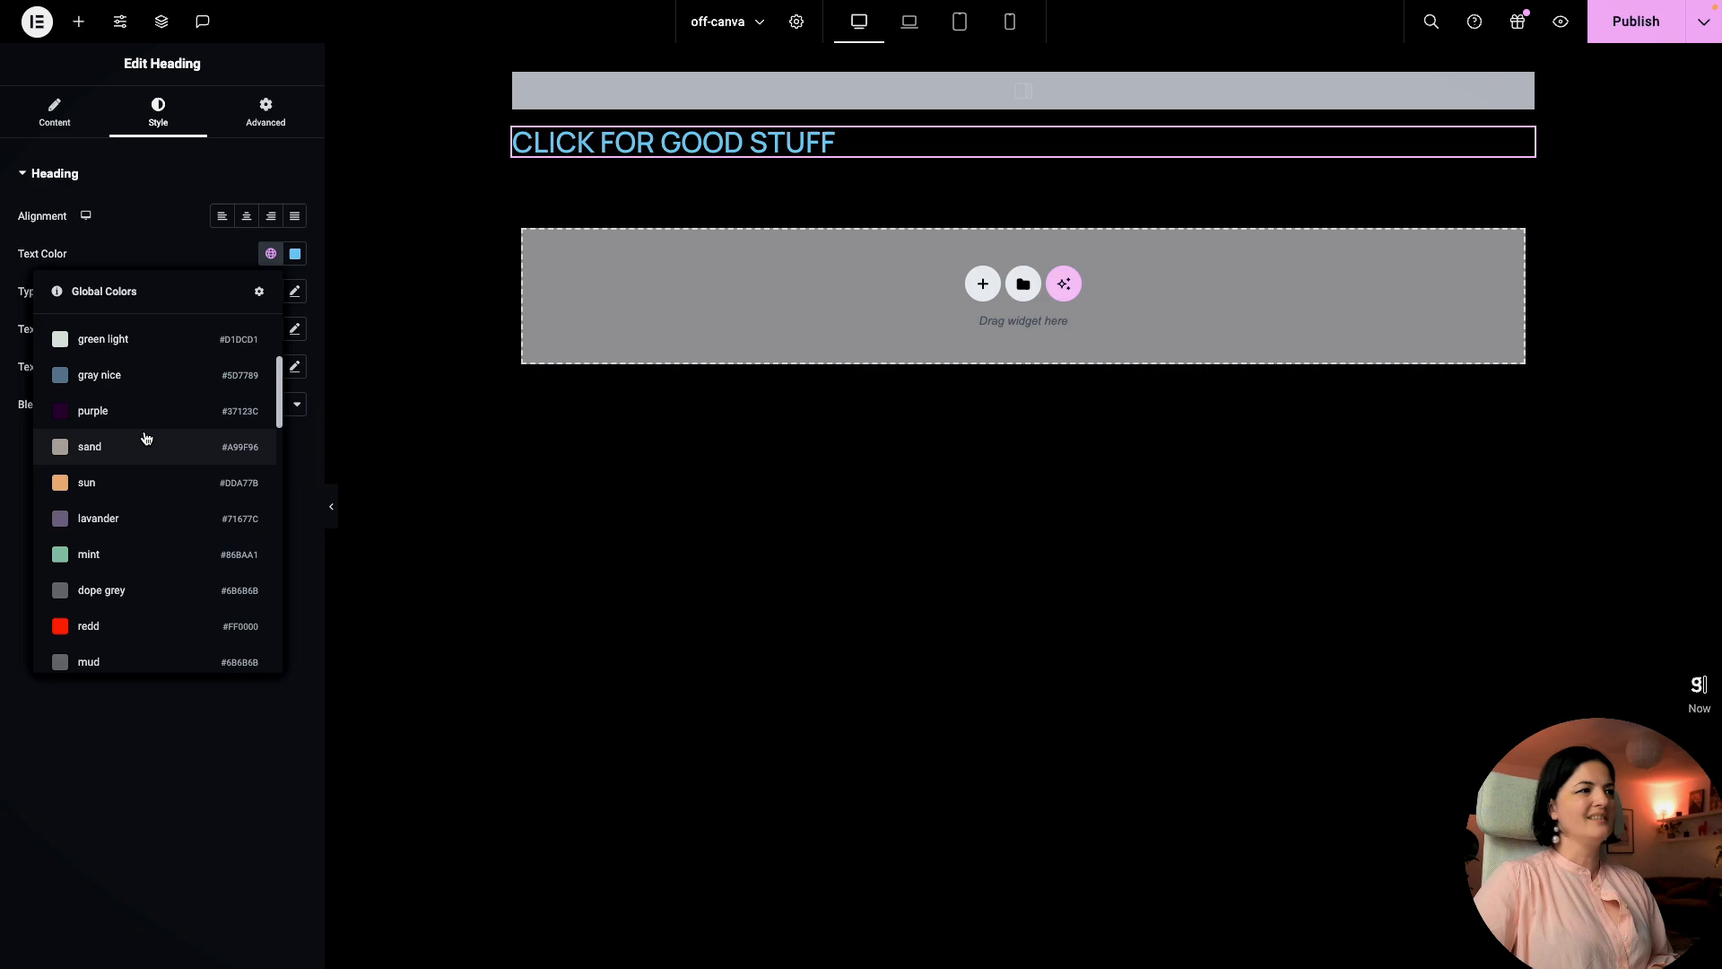
click(104, 357)
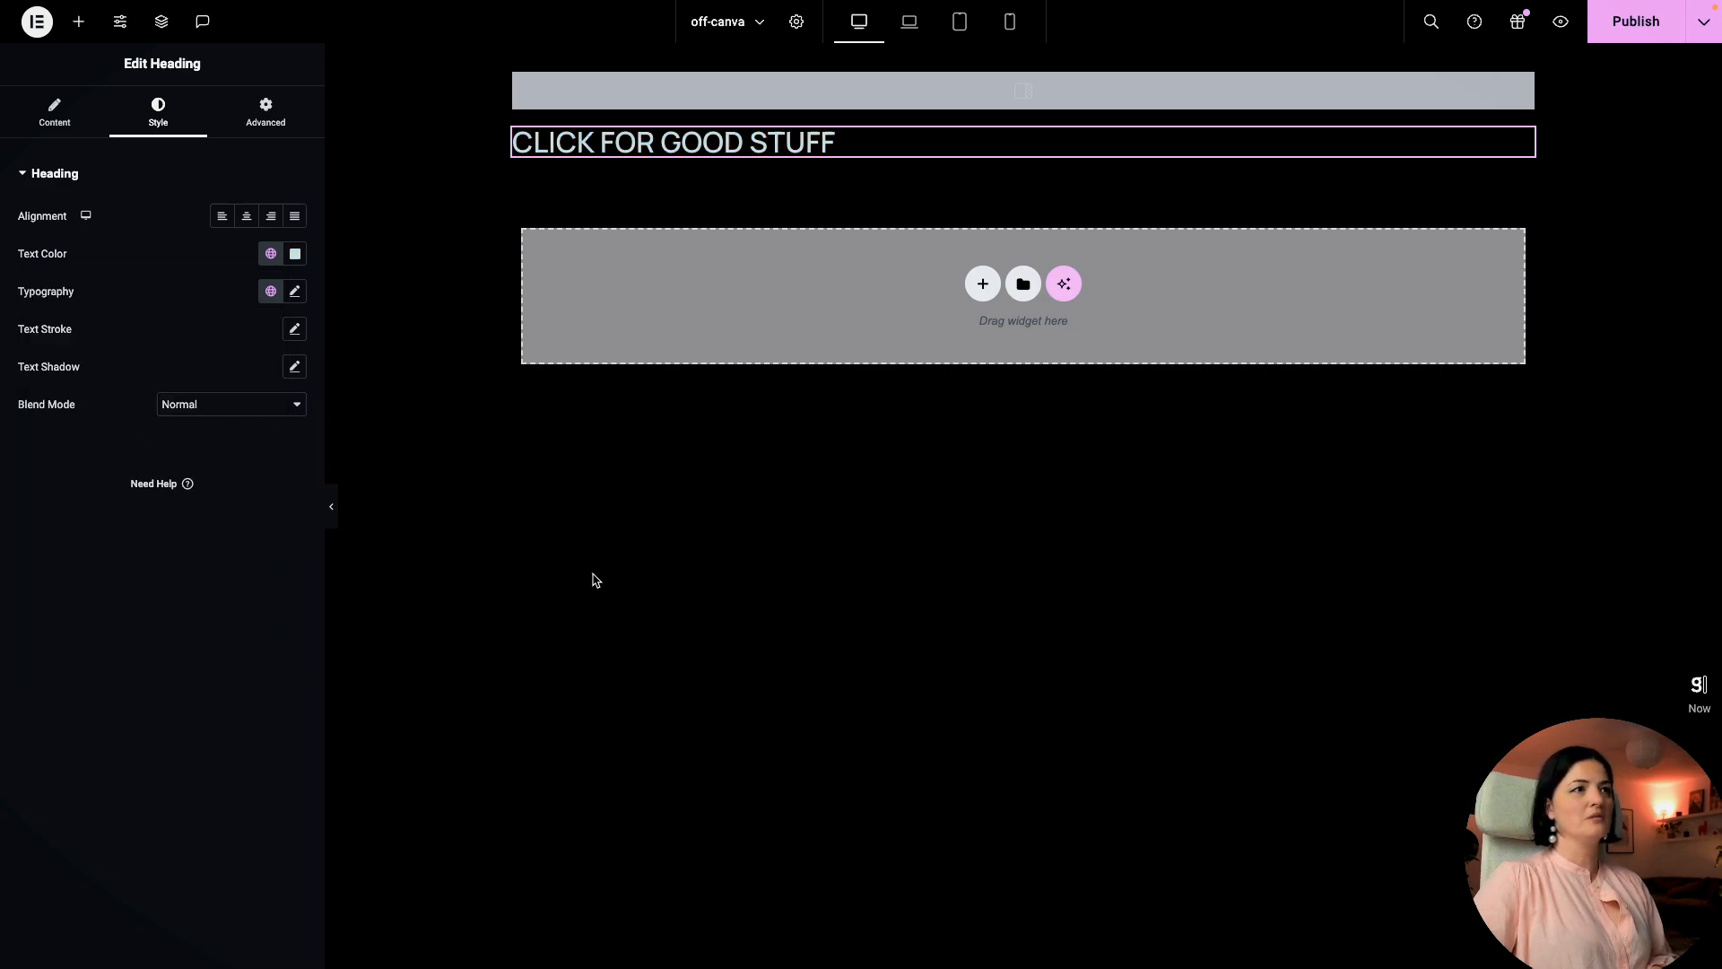
Step: Link the heading through the Off-Canvas dynamic tag and choose Off-Canvas 1 as its target widget
click(56, 128)
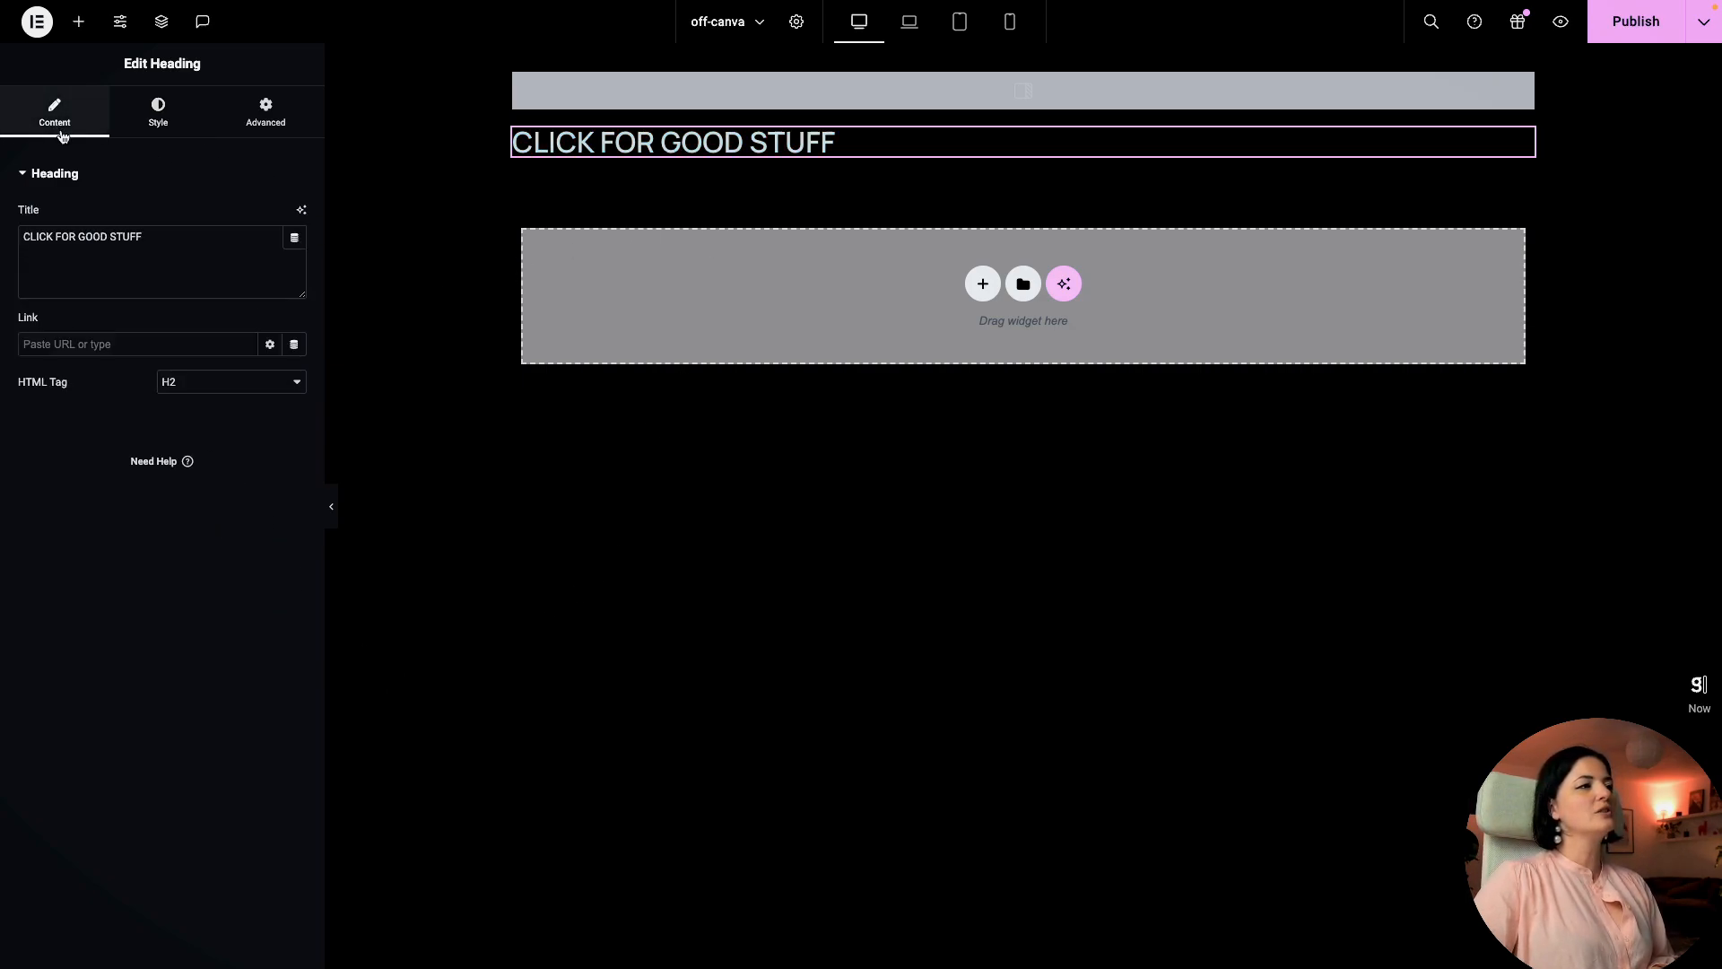
click(296, 346)
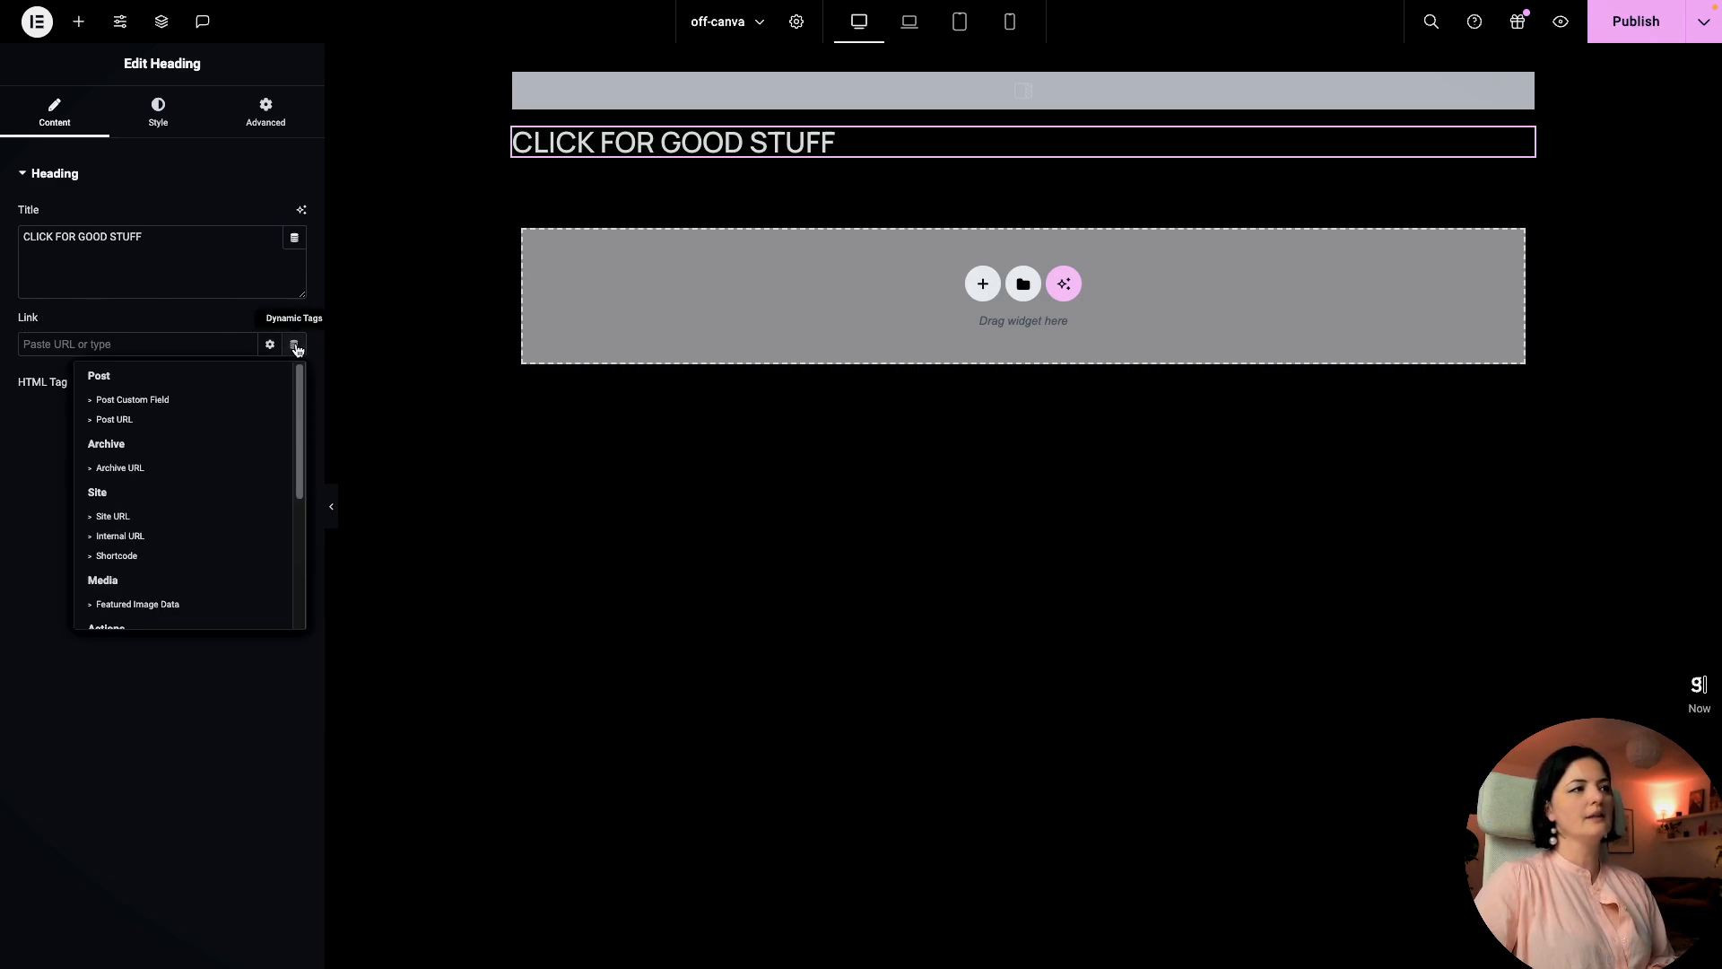
scroll(143, 556, down, 3)
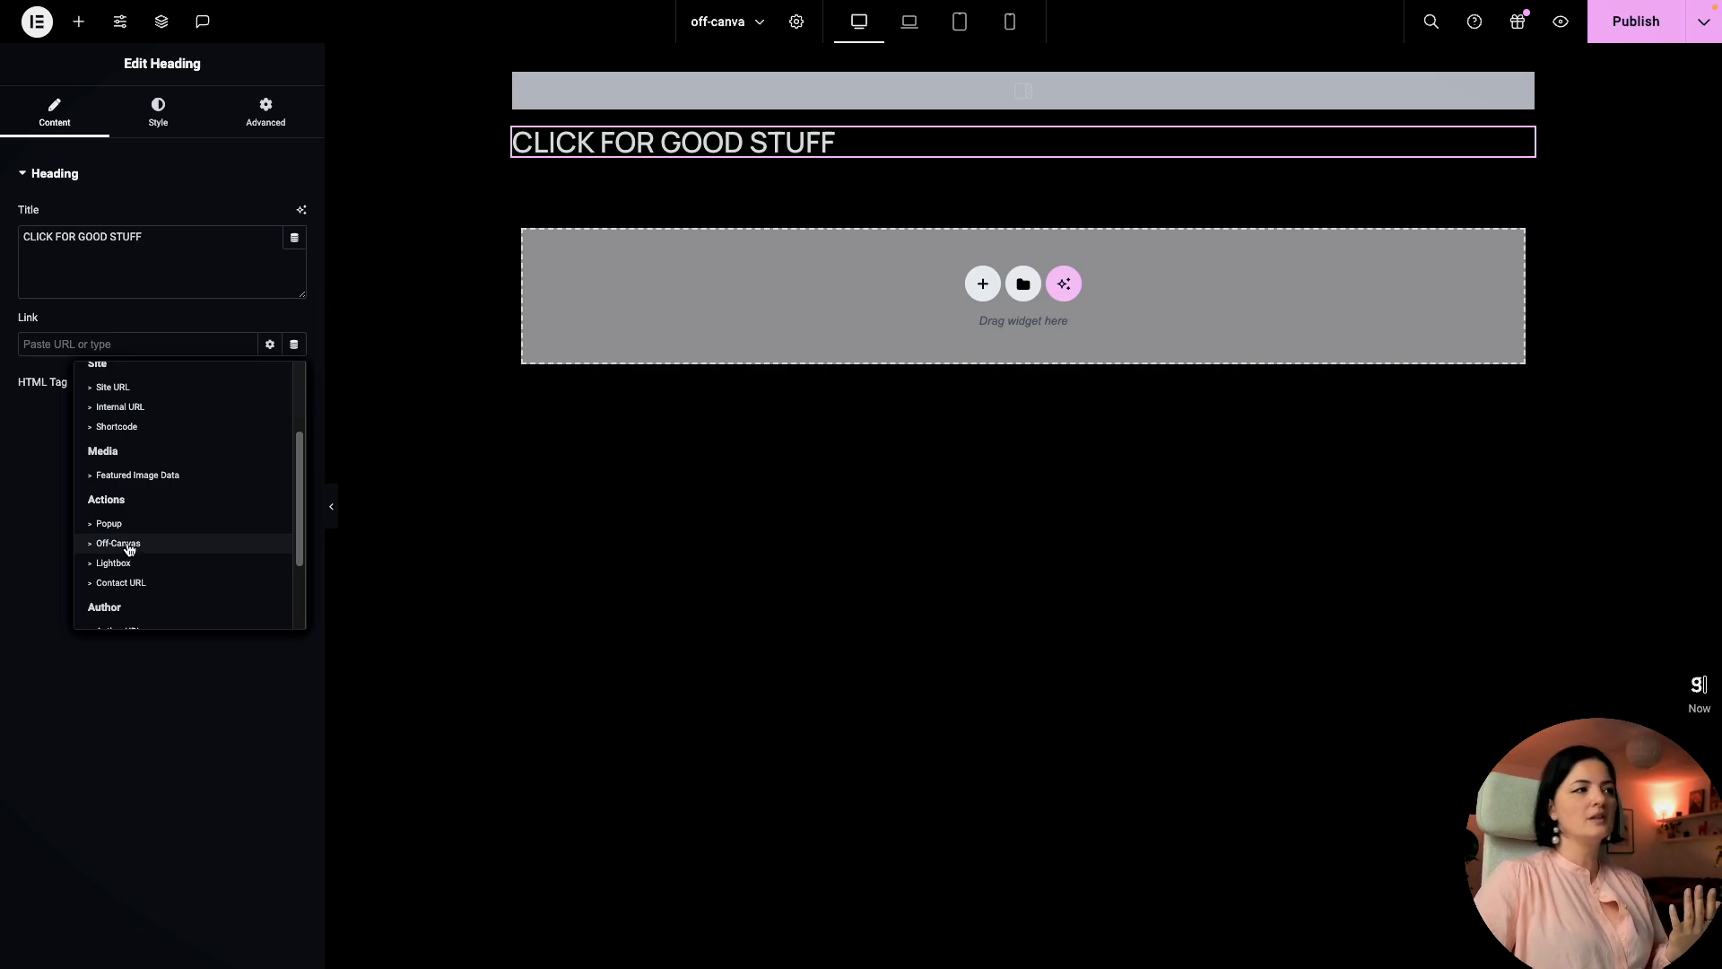
click(119, 543)
click(30, 346)
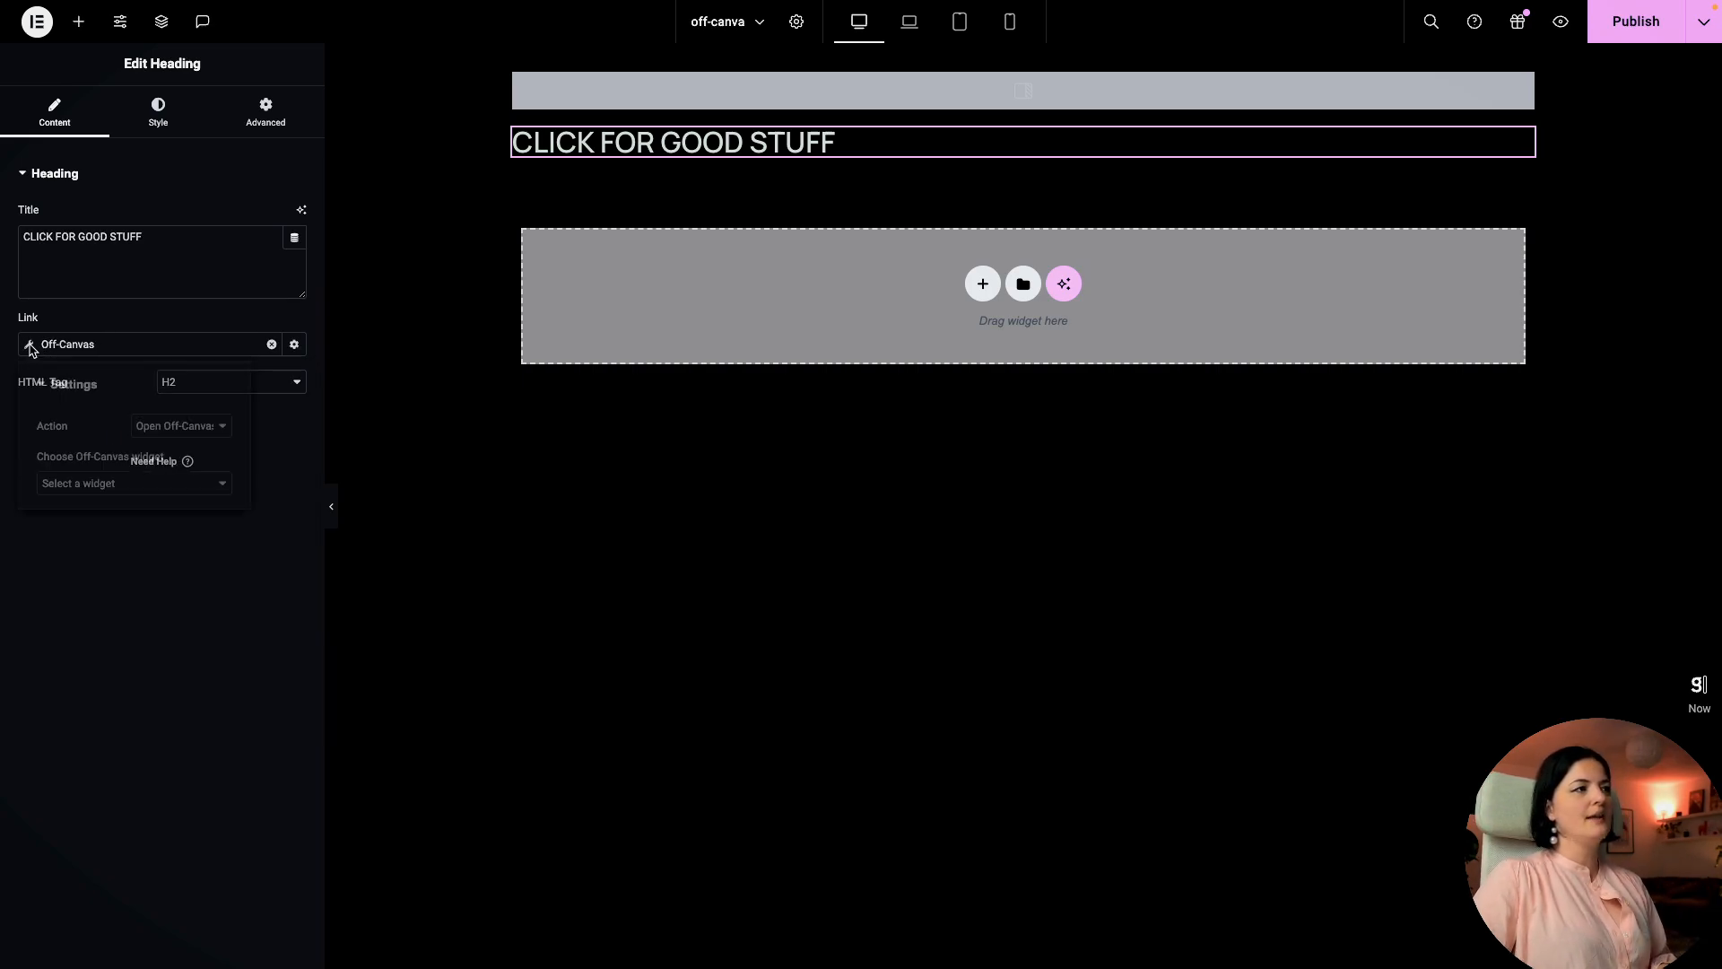
click(136, 489)
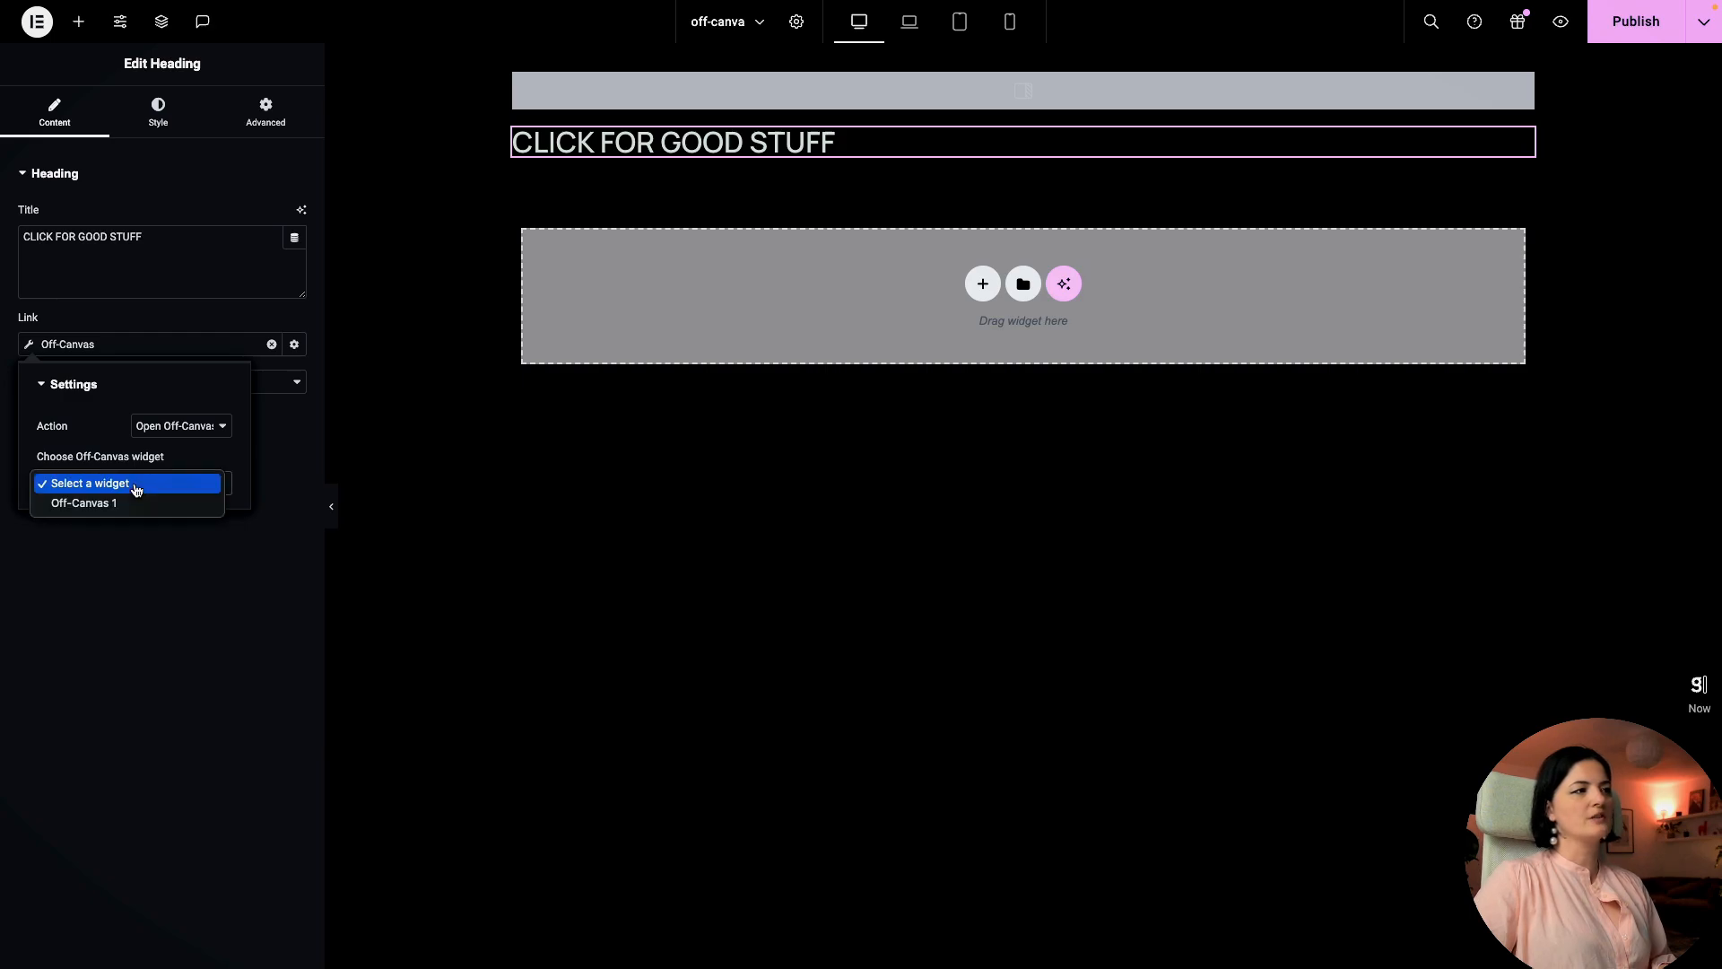
click(61, 504)
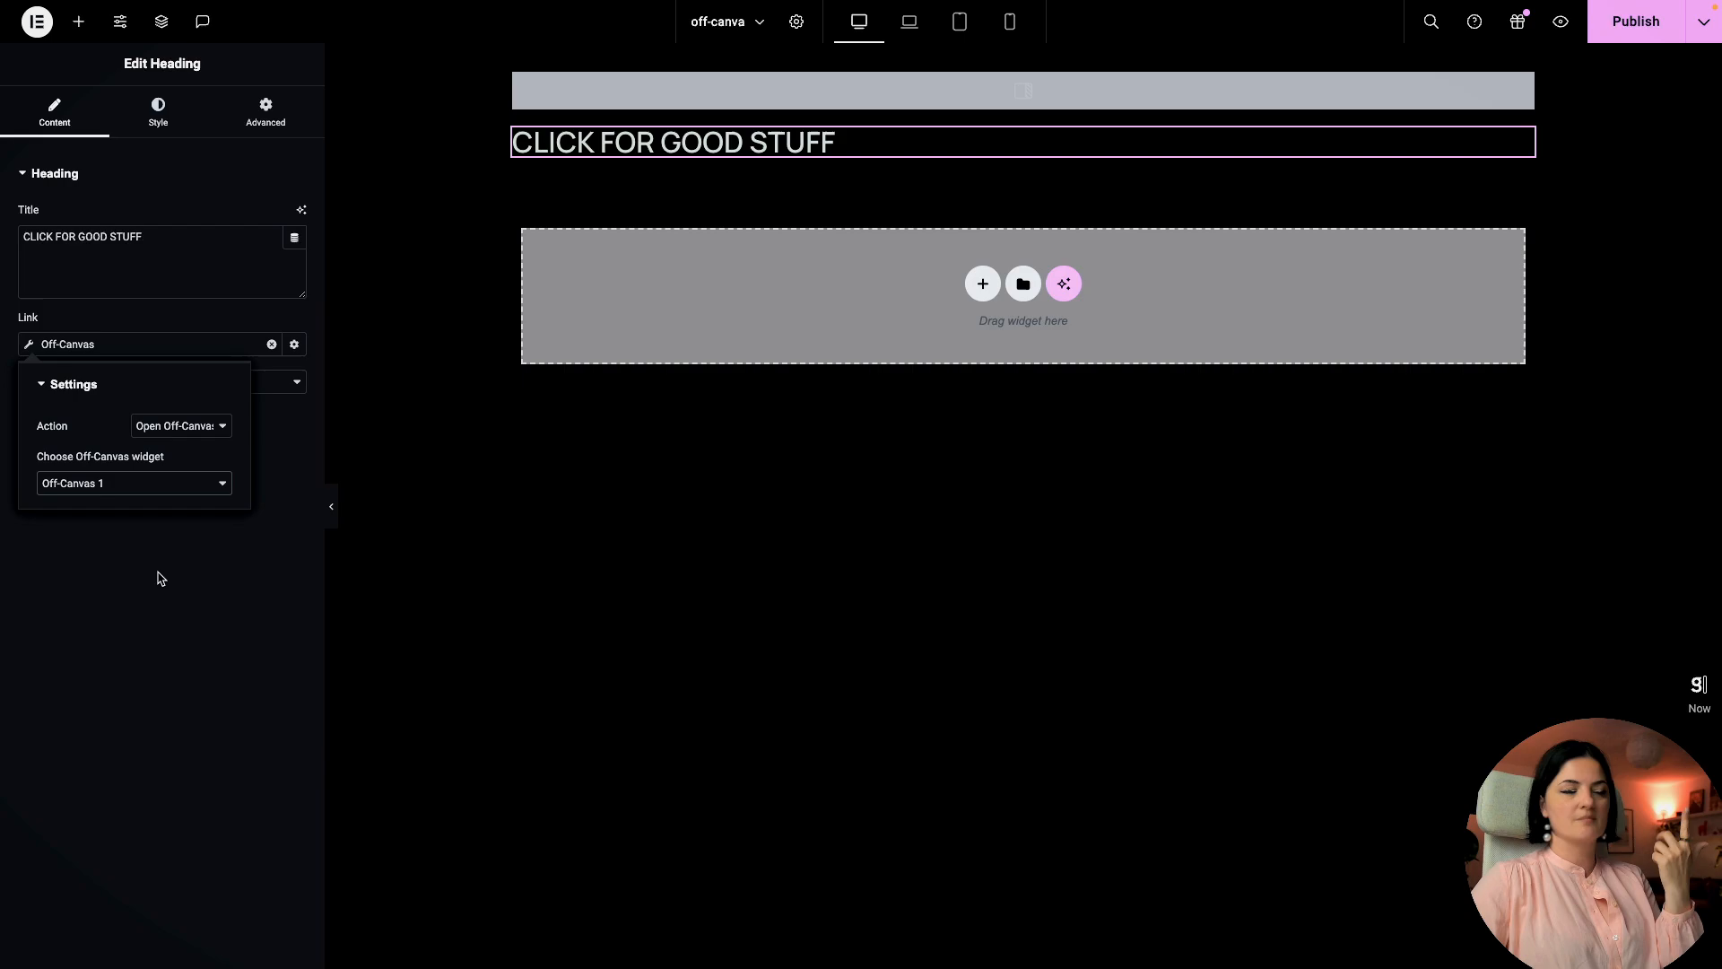
Step: Set the action of the heading's off-canvas link to Toggle Off-Canvas
click(162, 437)
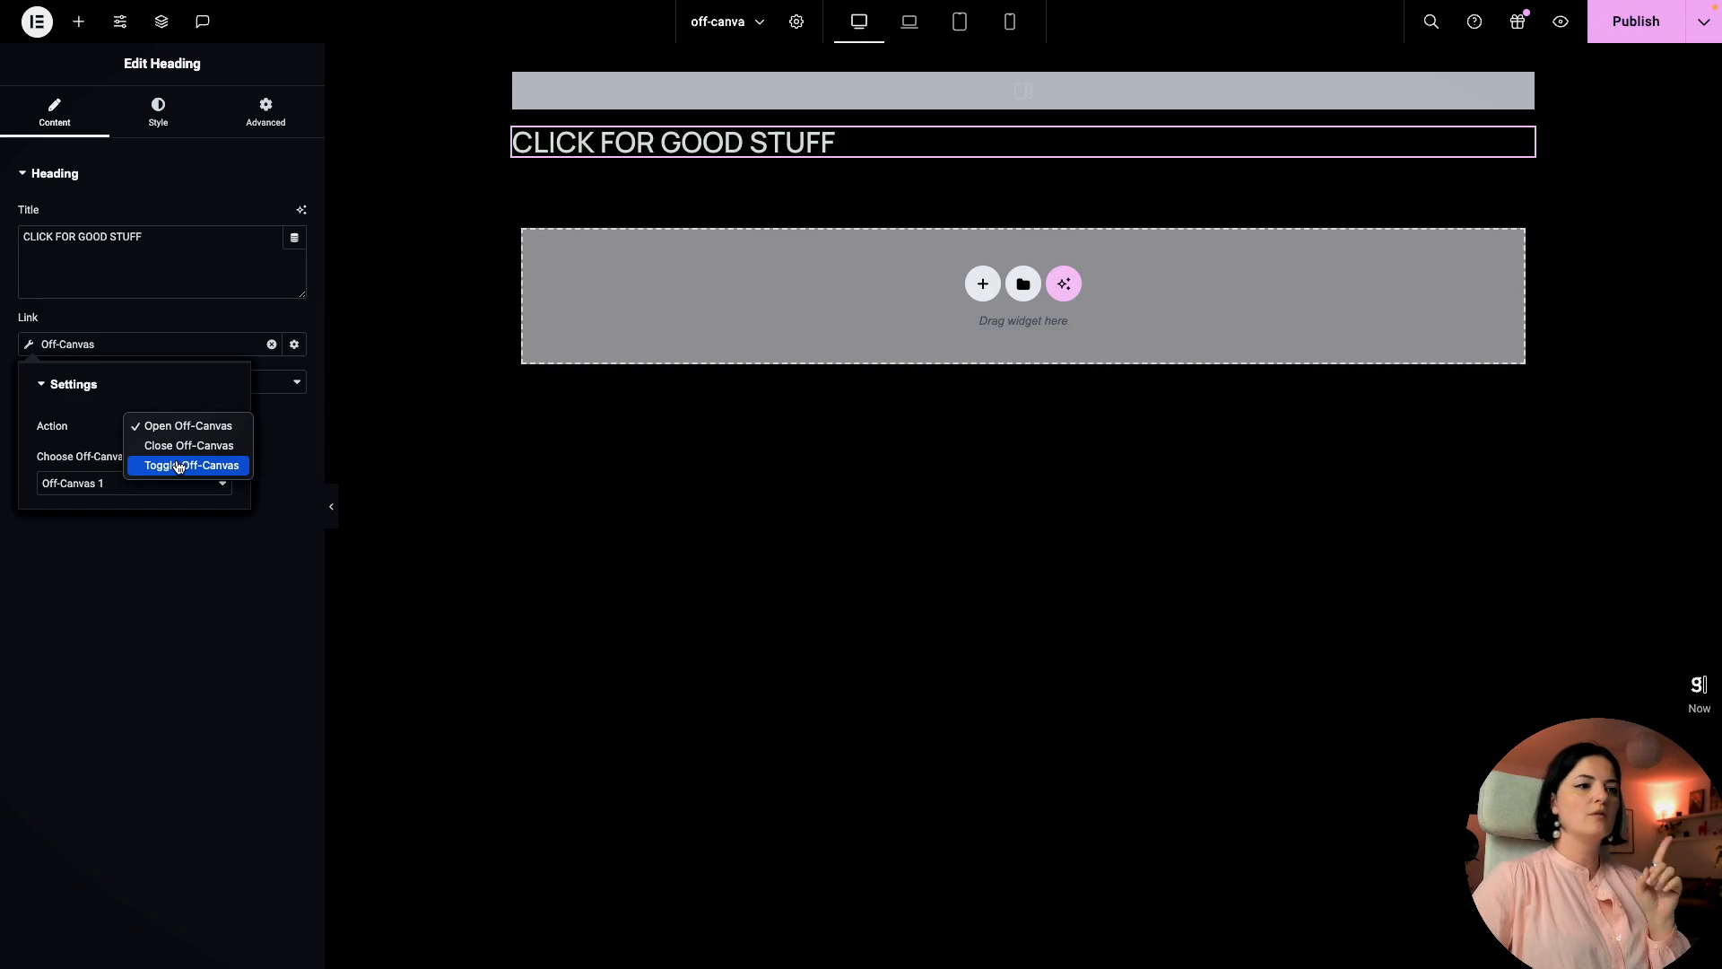
click(178, 466)
click(183, 597)
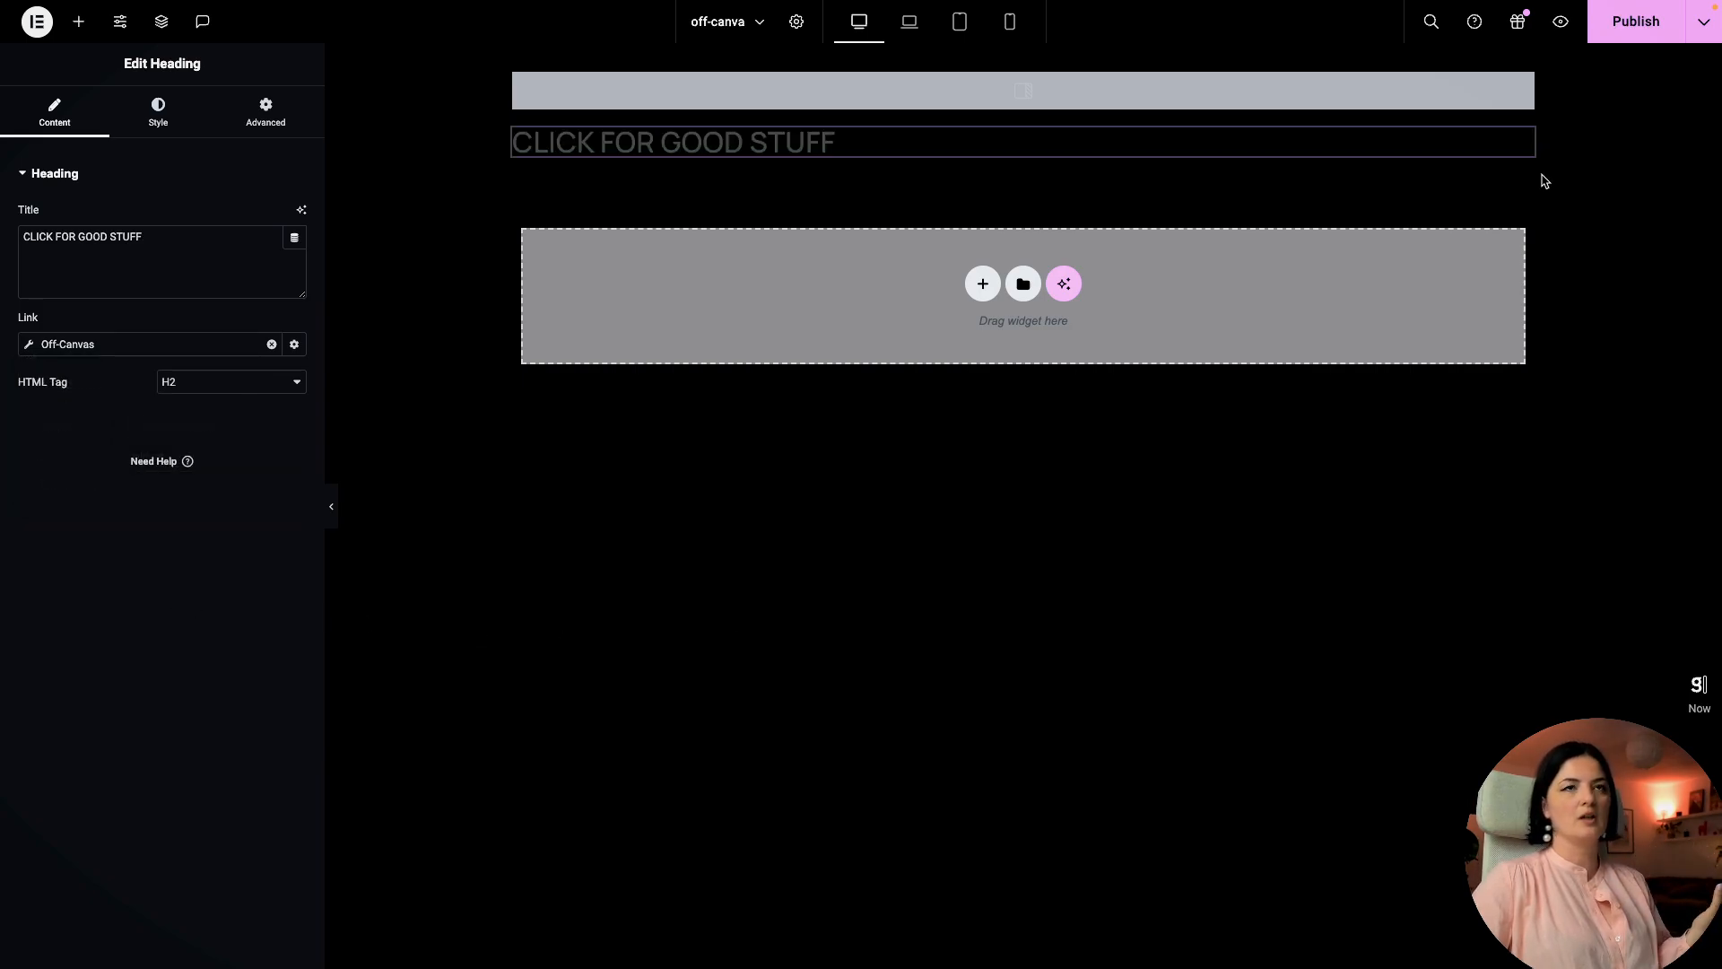
Step: Publish the page and preview it, opening the off-canvas from the heading
click(1614, 33)
click(1562, 25)
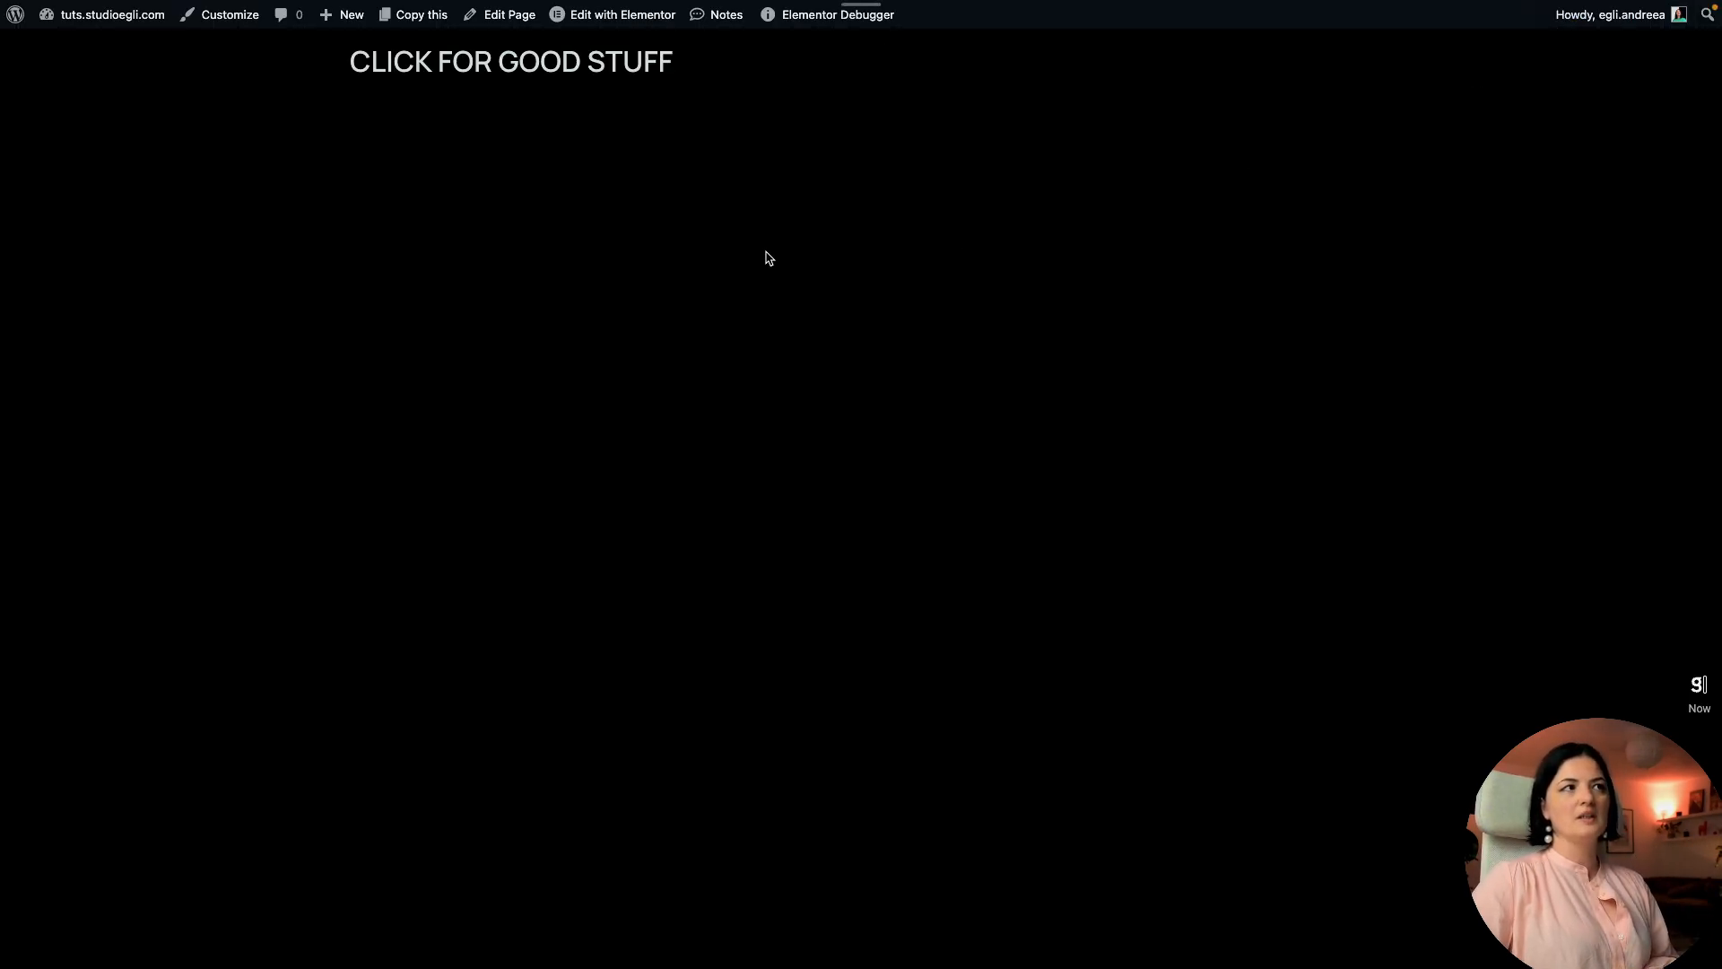
click(588, 69)
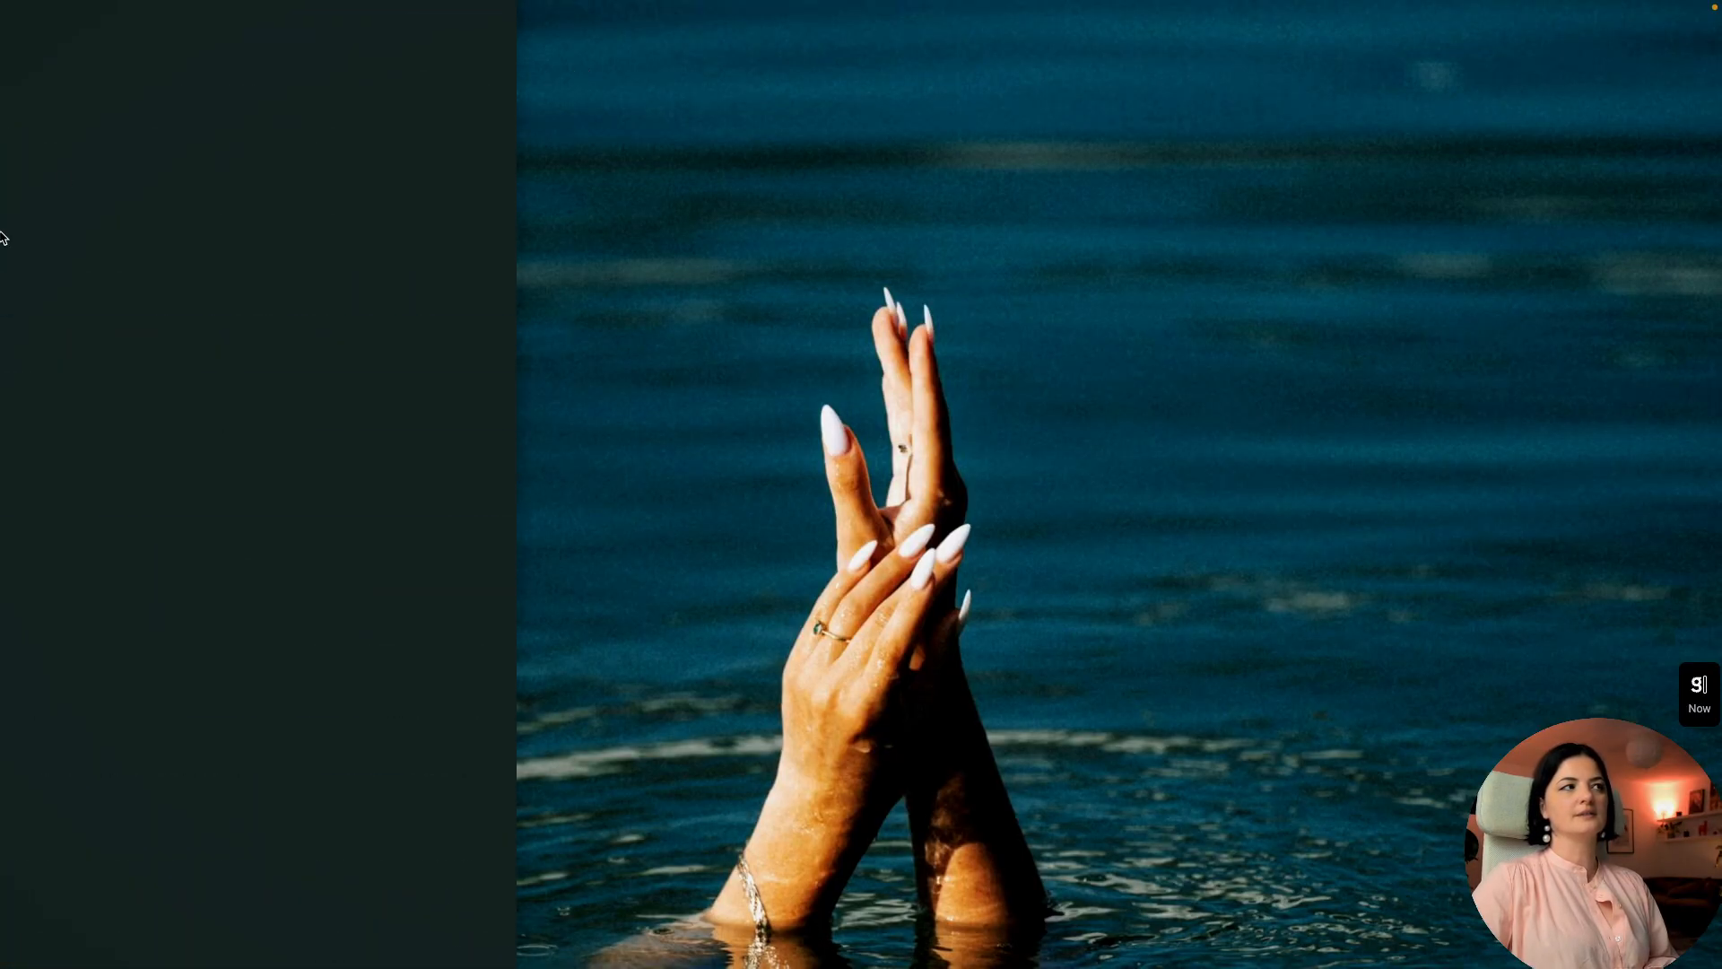
Step: Return to the editor and change the Off-Canvas entrance animation to Slide In Left
mouse_move(2, 237)
click(76, 685)
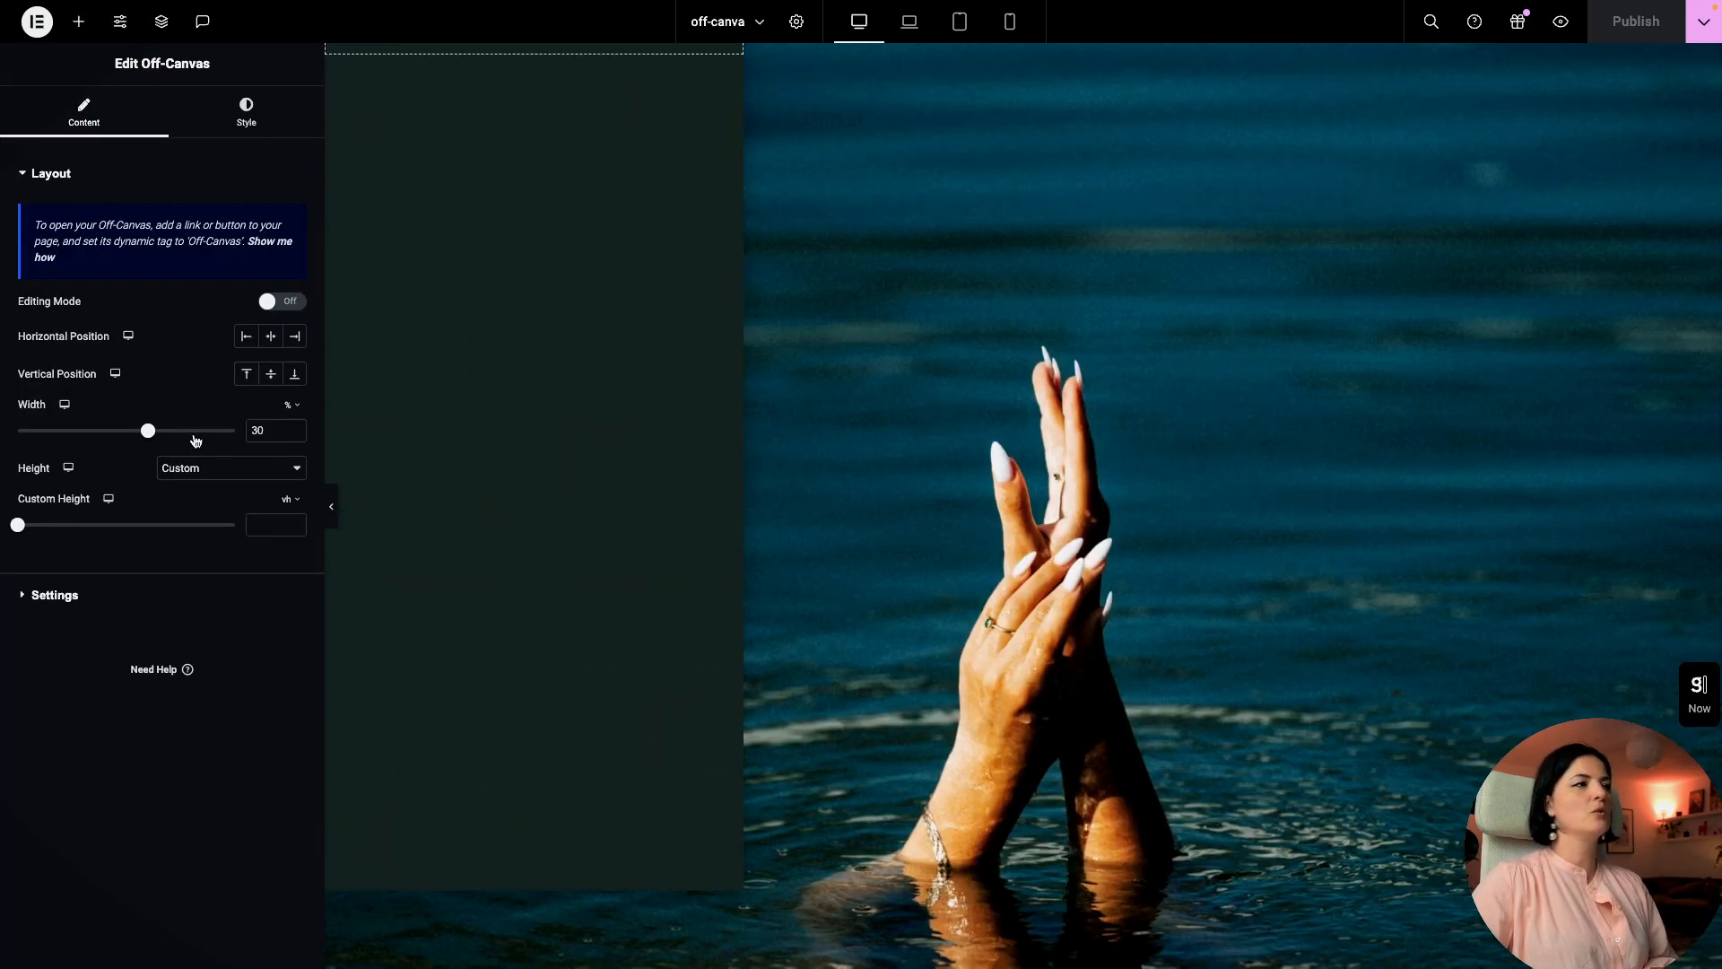
click(56, 596)
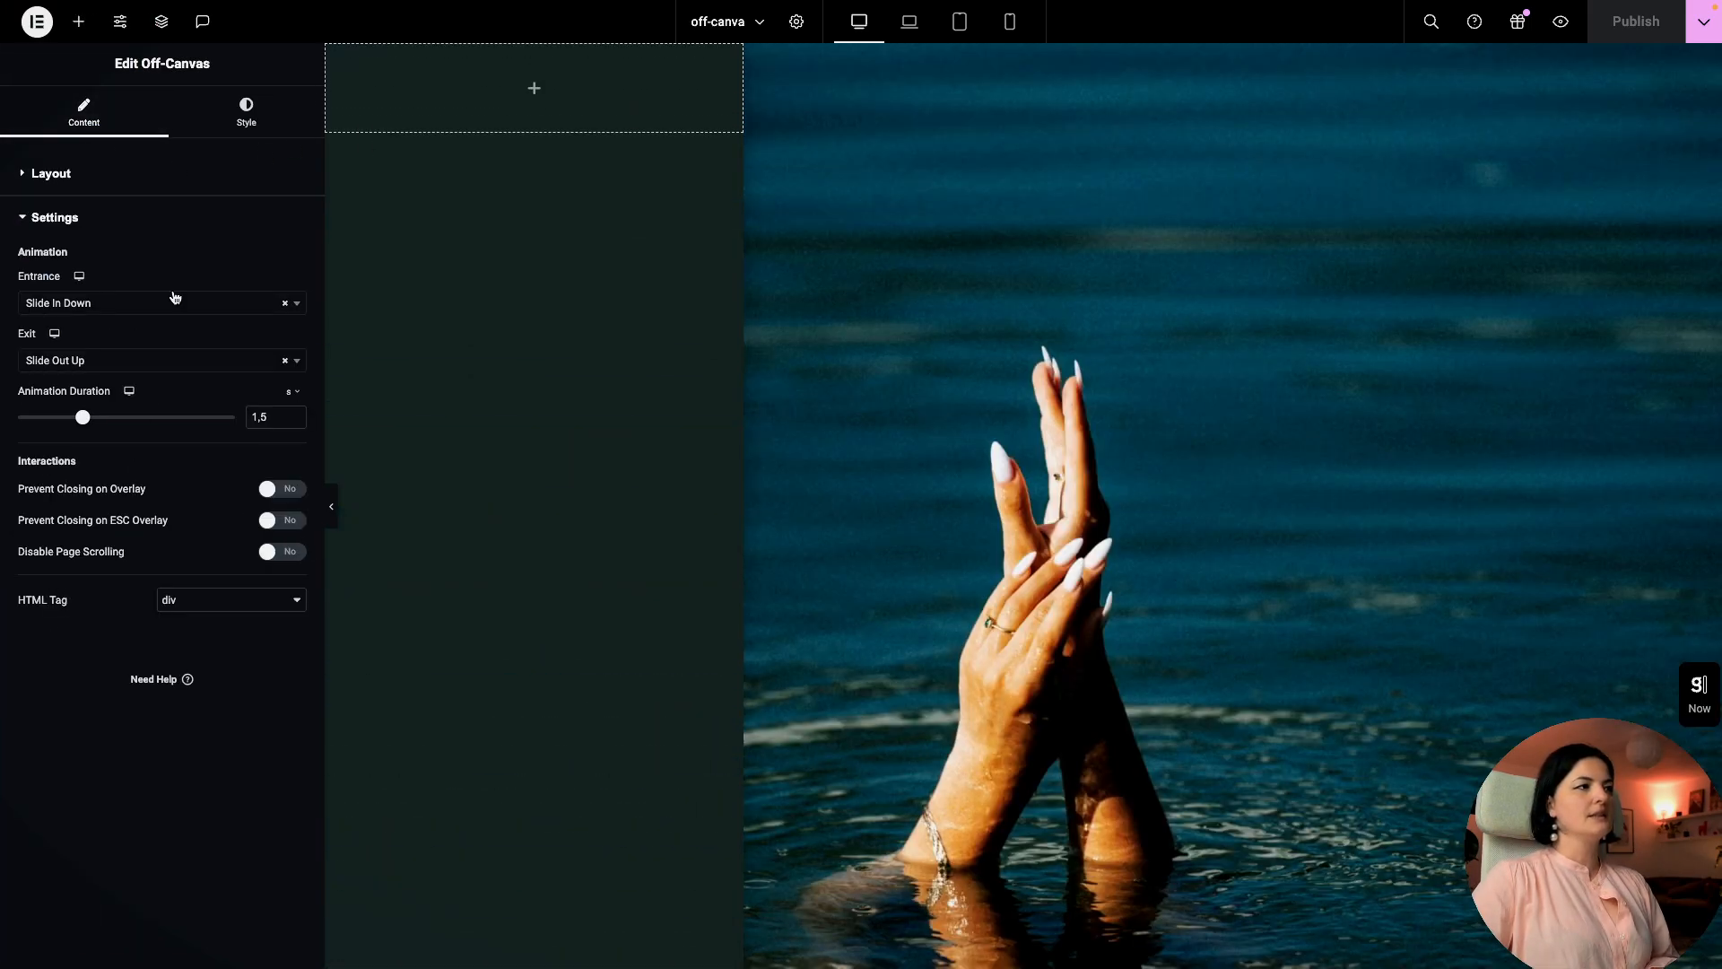
click(110, 309)
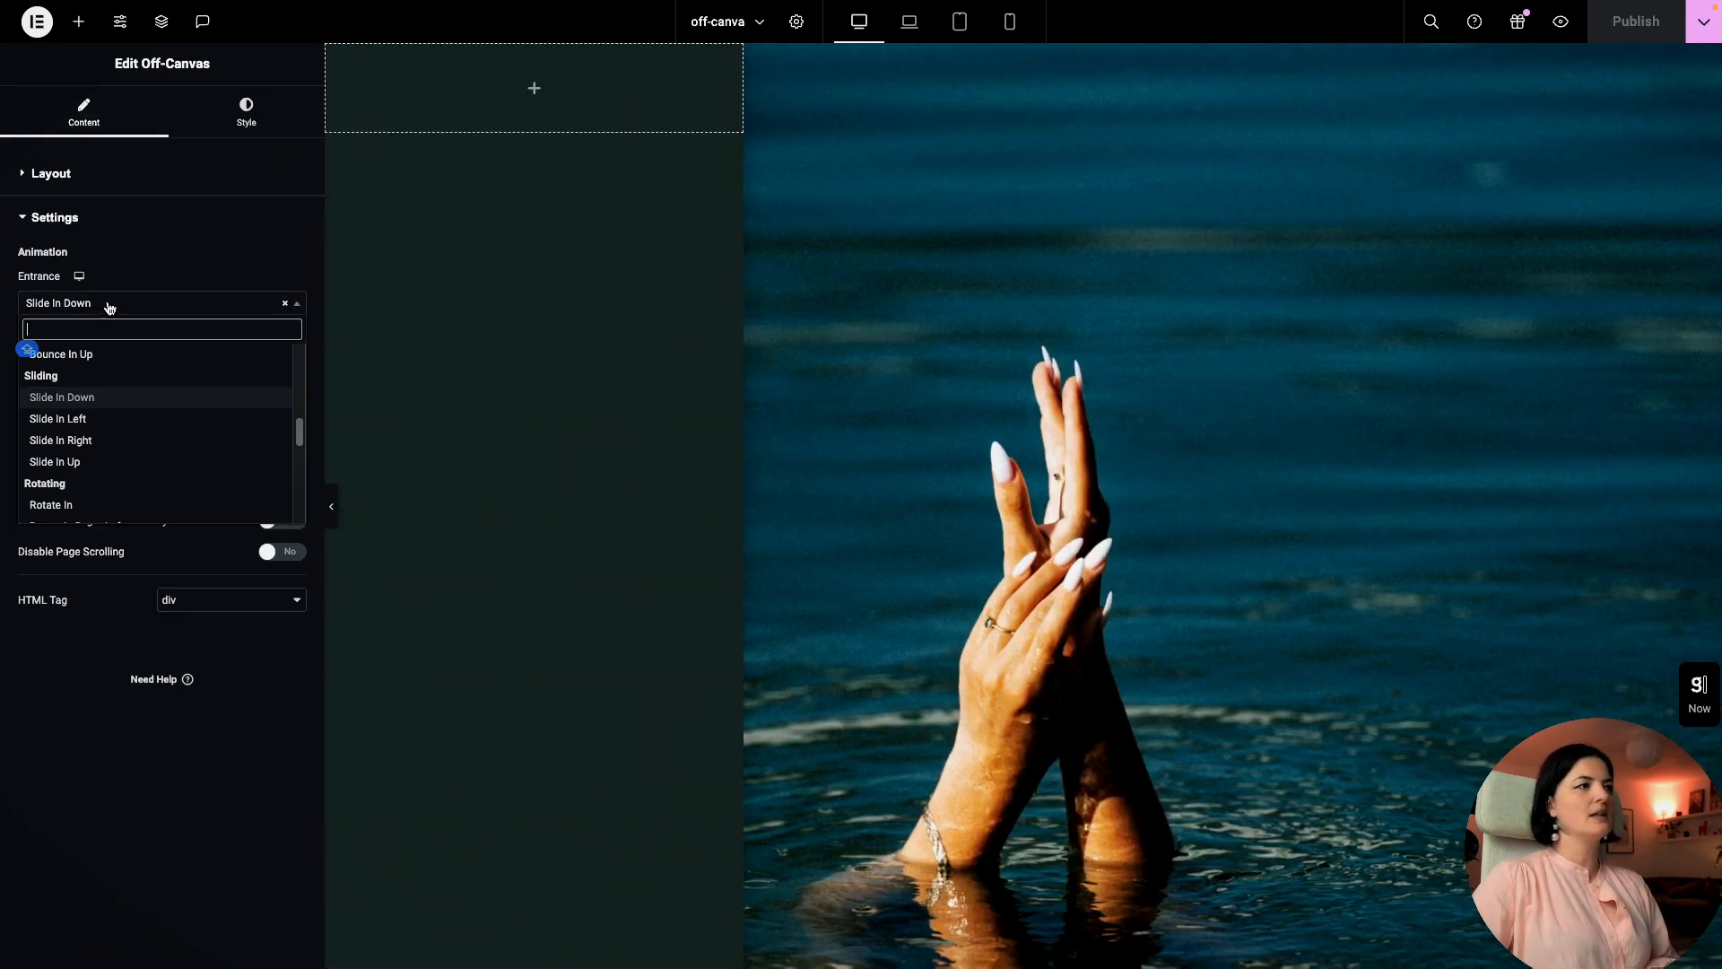
click(101, 419)
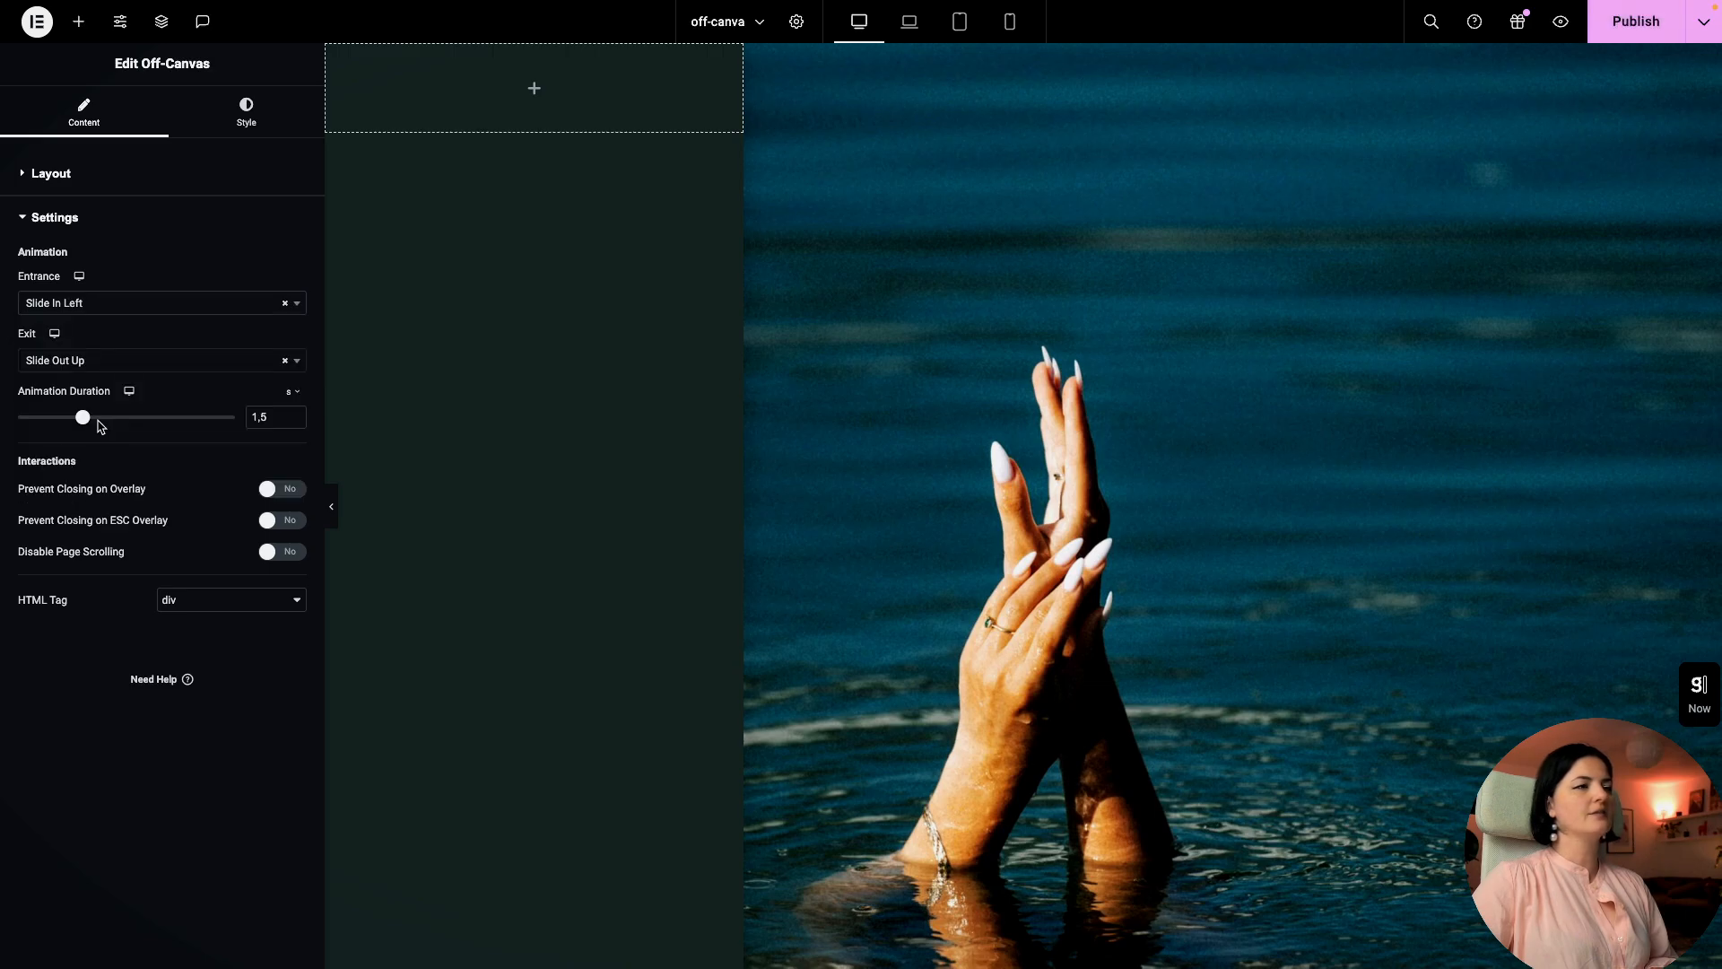
Step: Set the Off-Canvas background to the global color light black
click(79, 27)
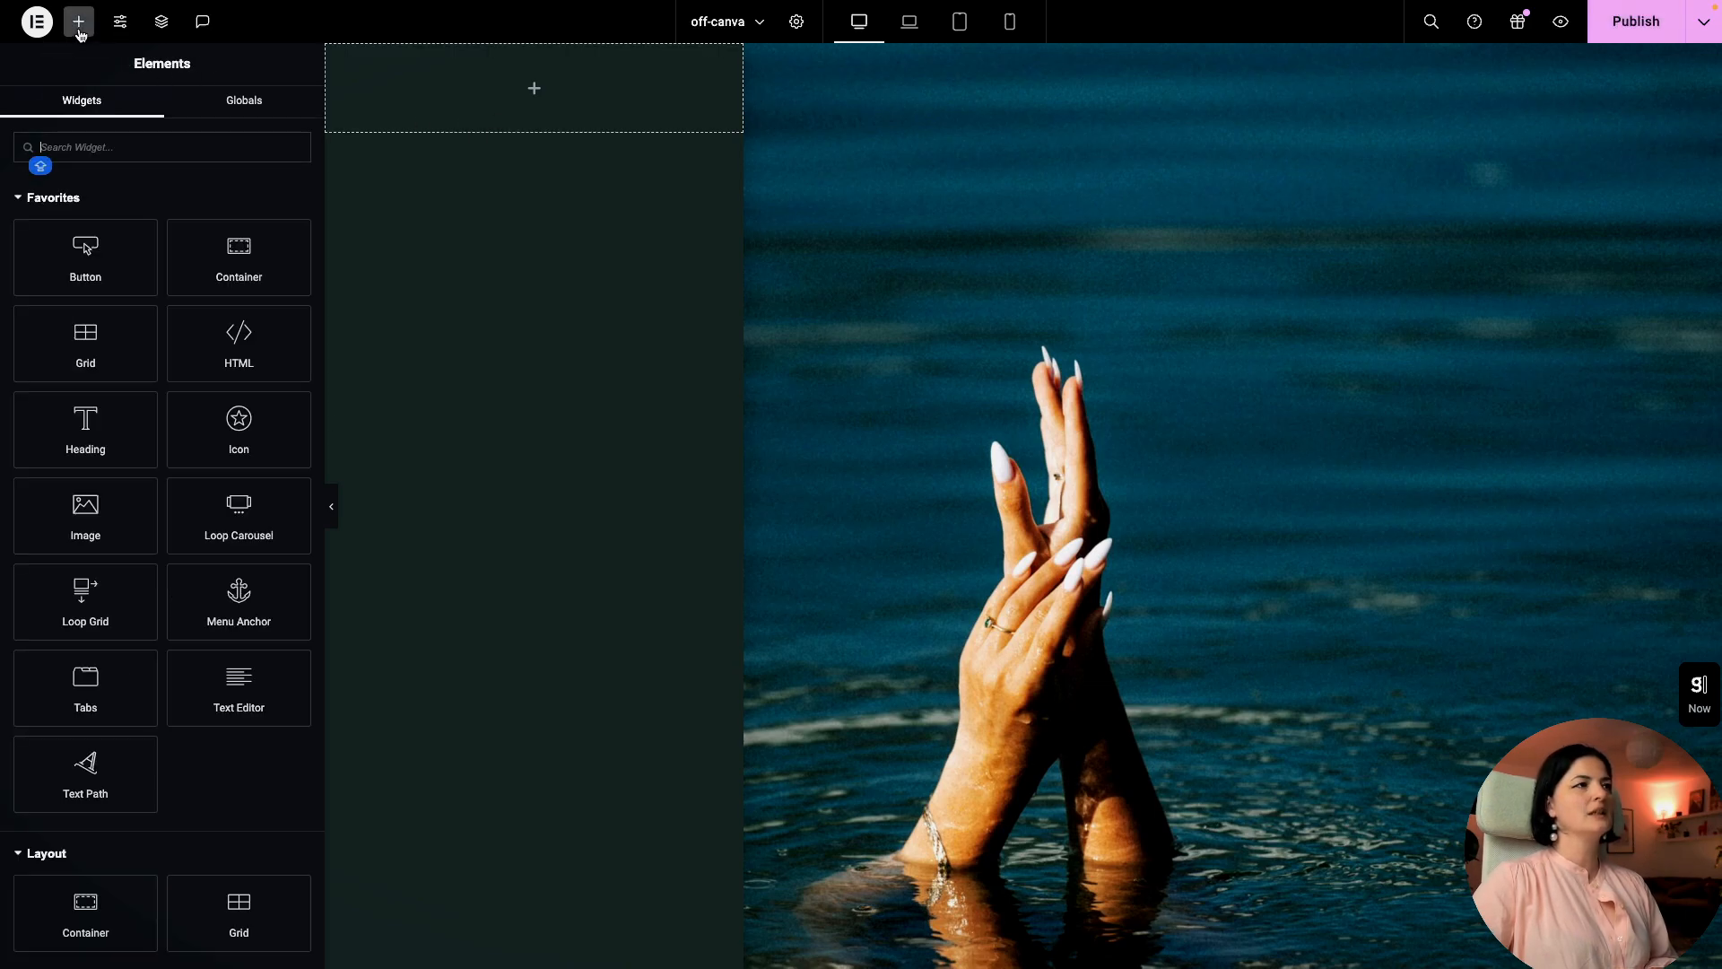
click(498, 153)
click(246, 112)
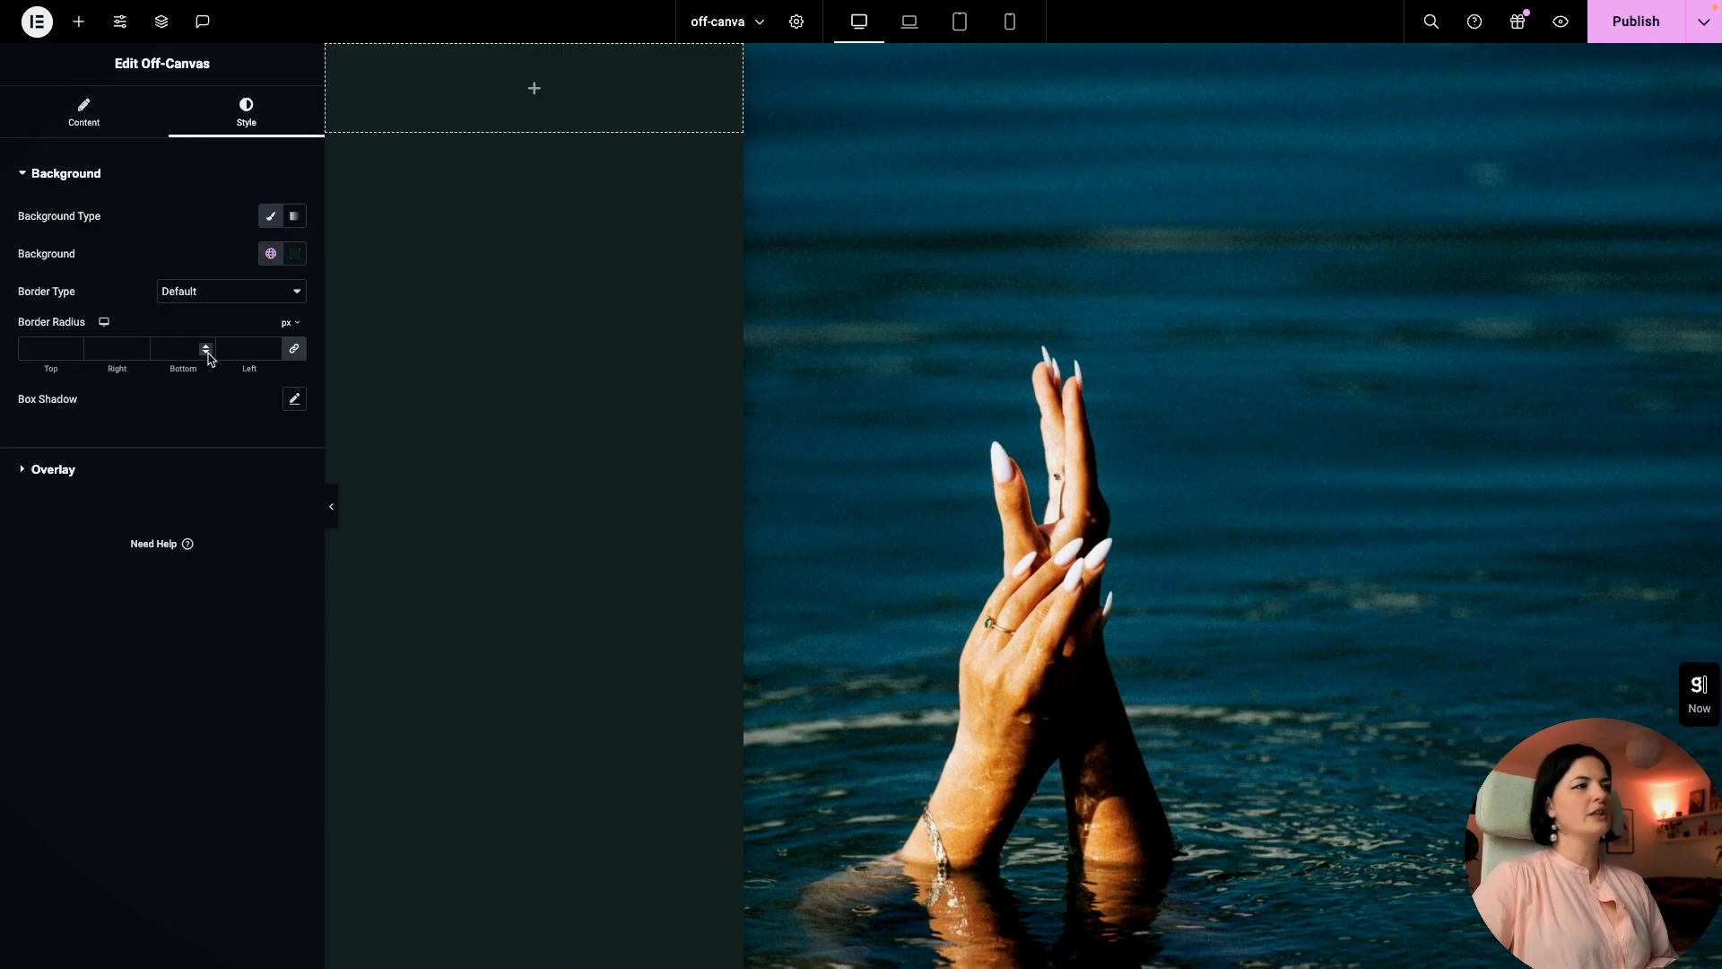
click(271, 253)
scroll(191, 468, down, 10)
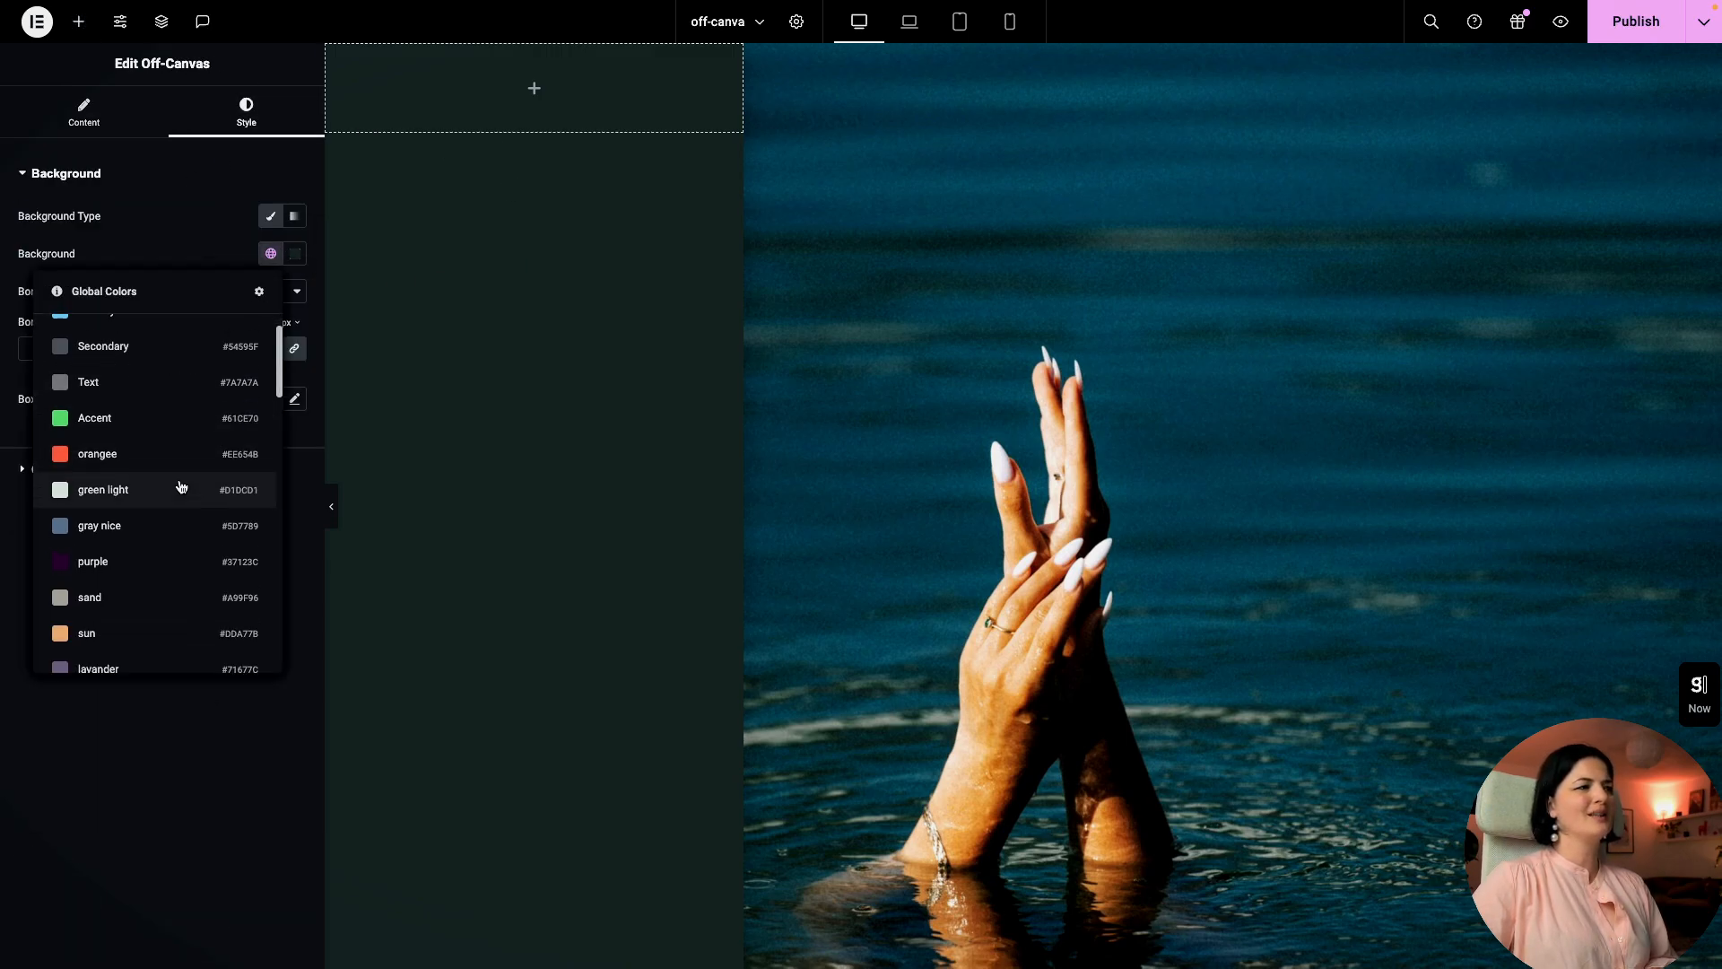
scroll(175, 522, down, 1)
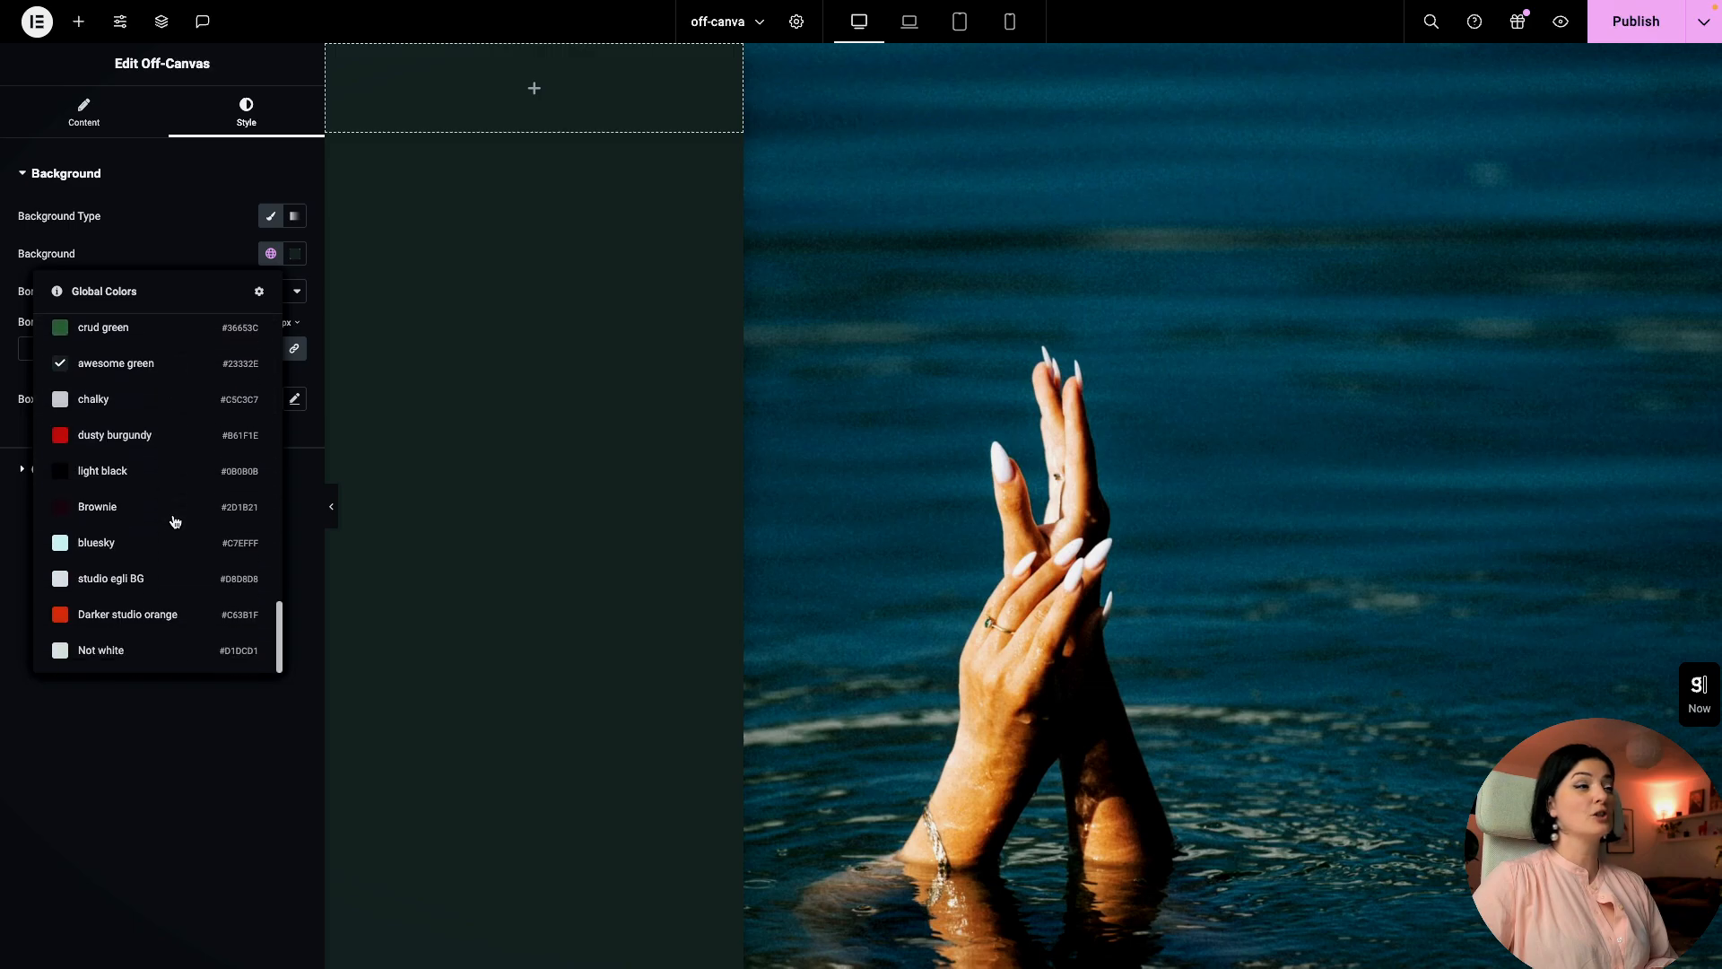
click(161, 479)
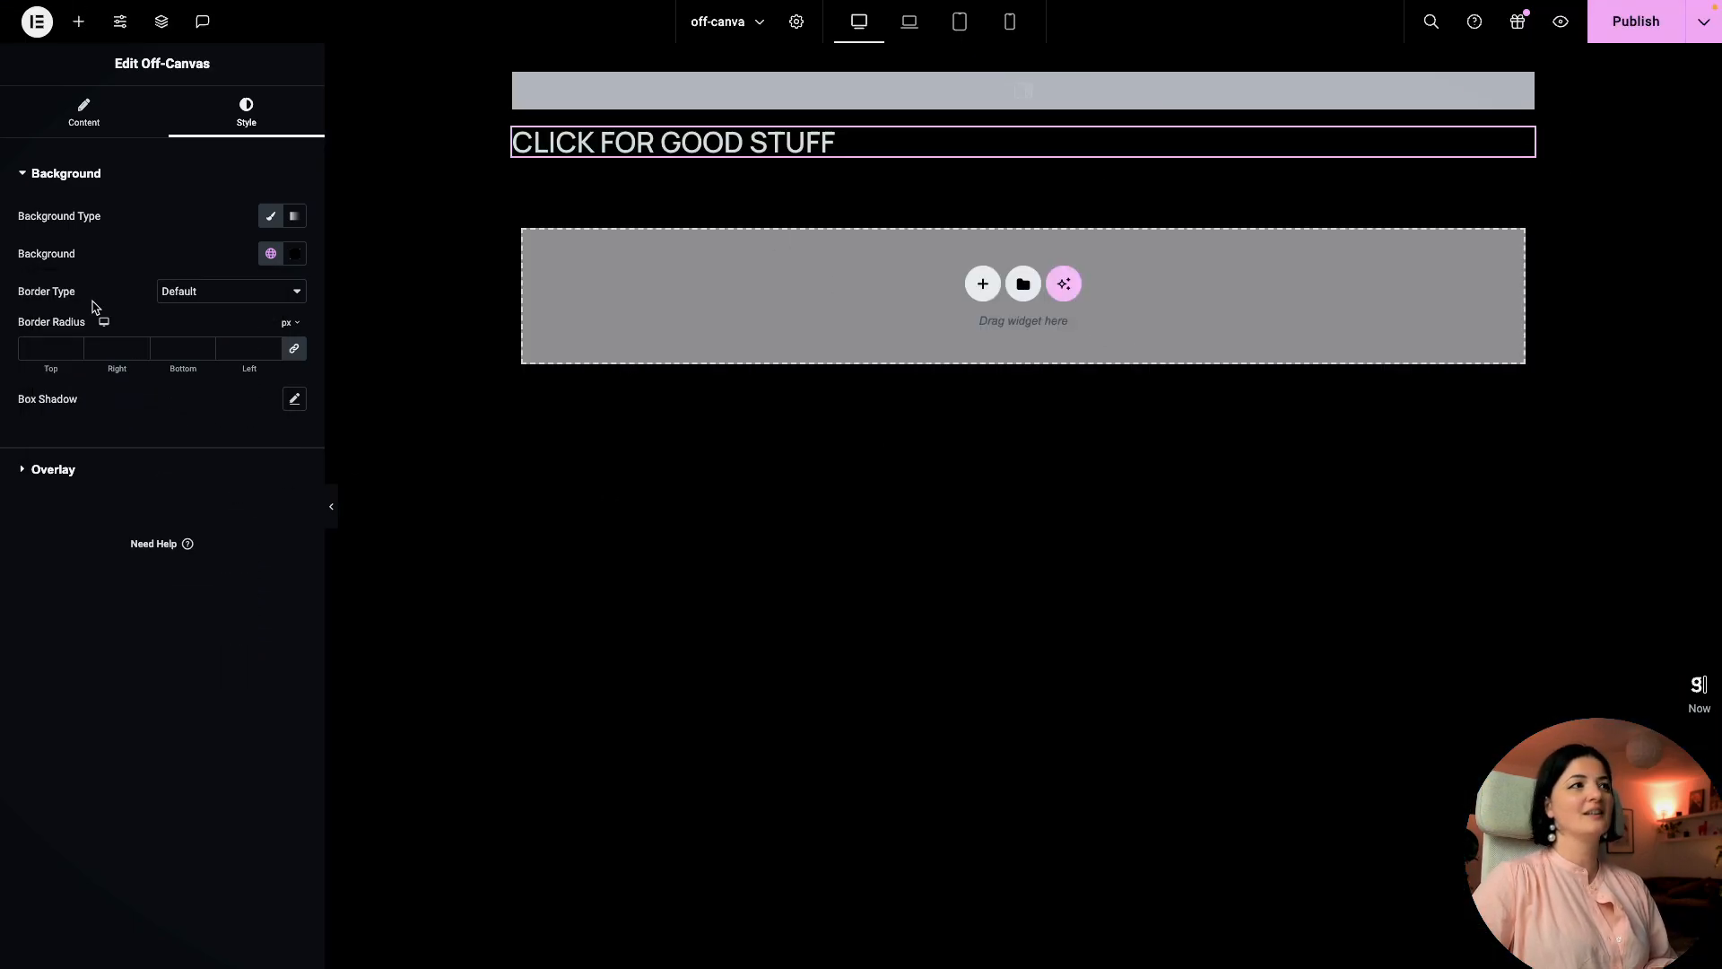
Step: Turn on the Off-Canvas widget's editing mode and publish the page
click(91, 131)
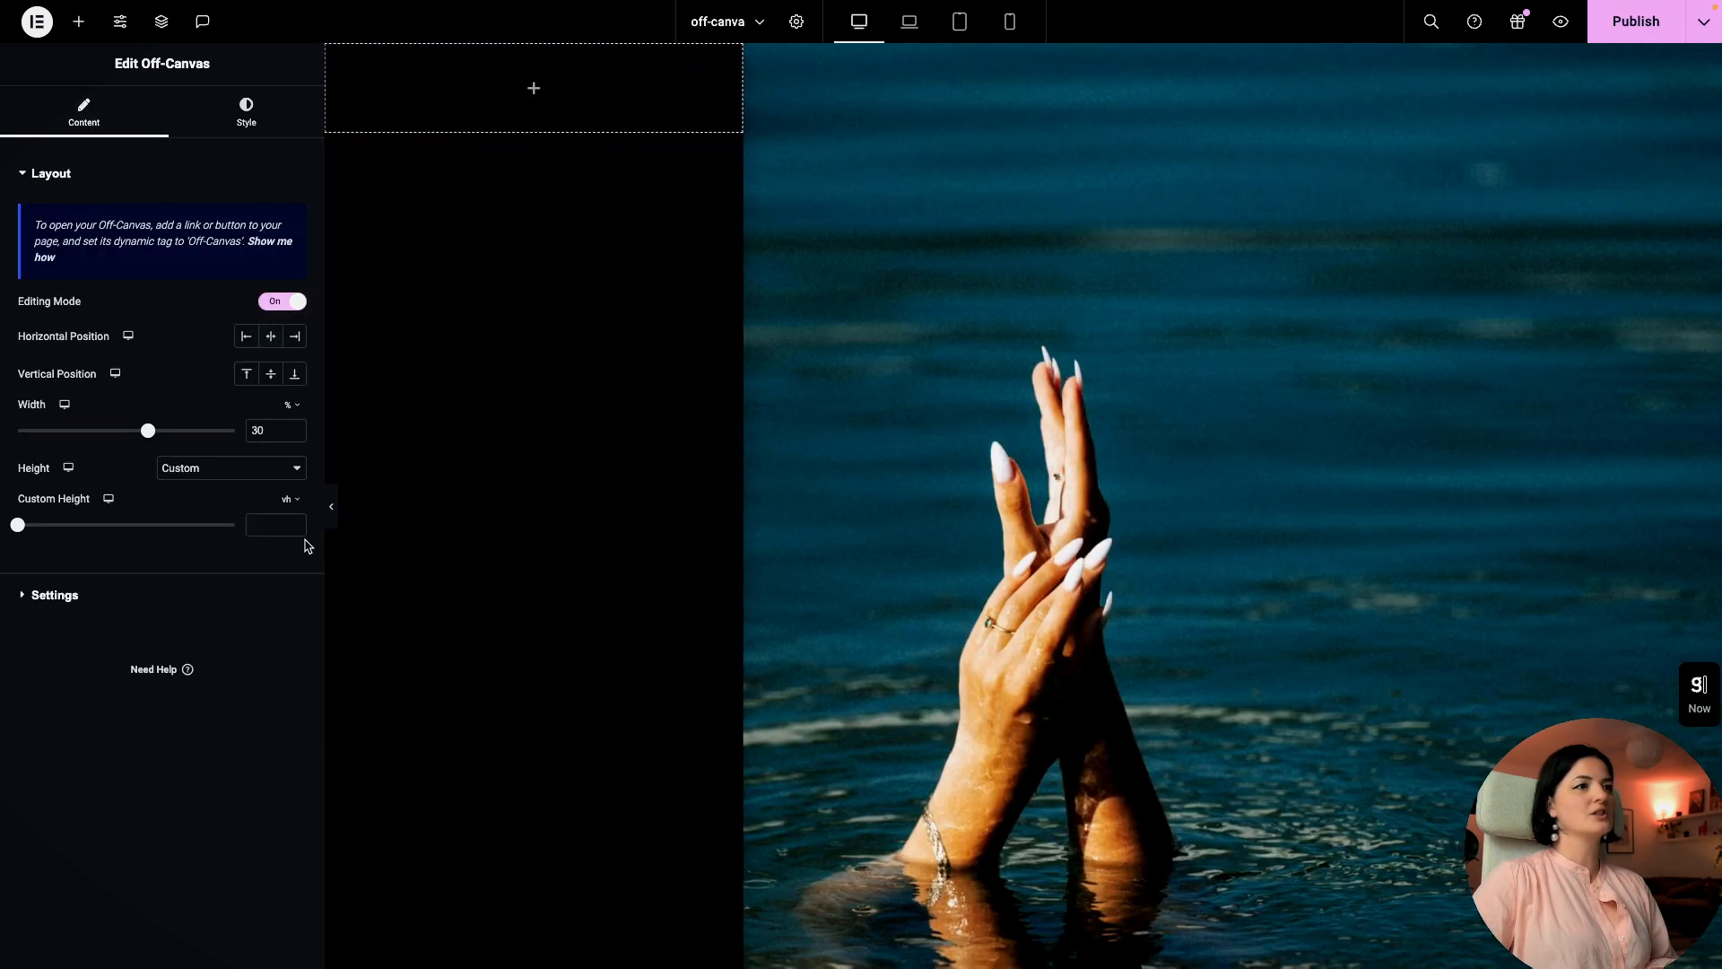
click(1602, 29)
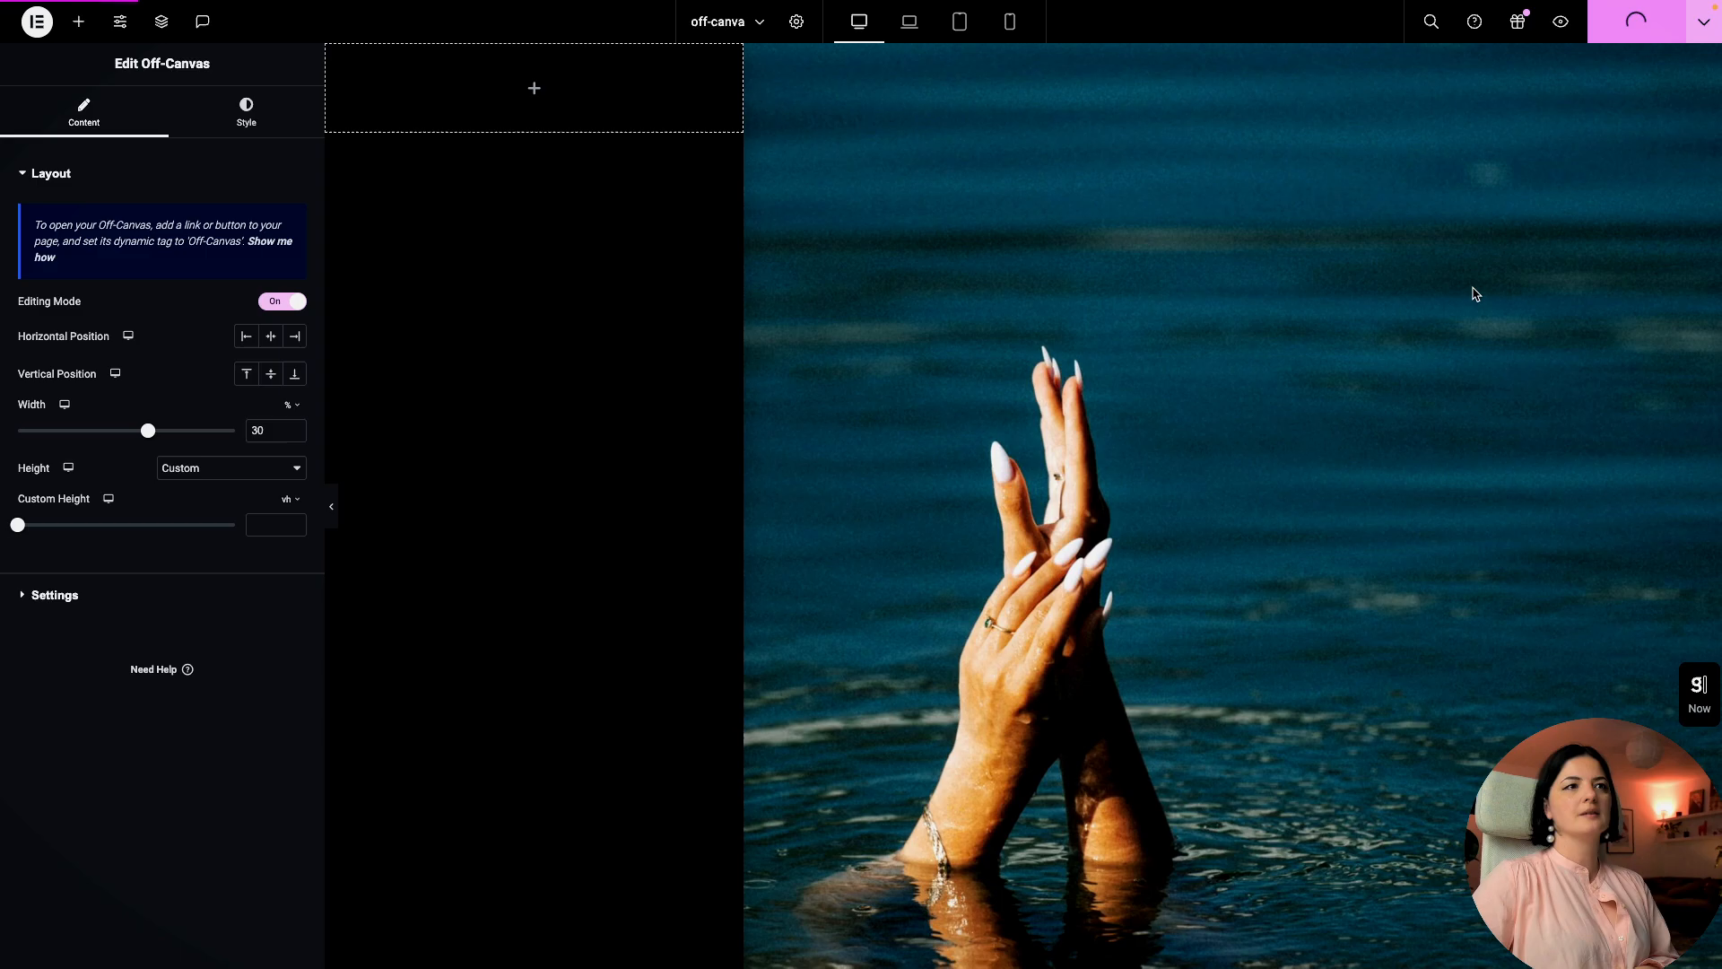
Step: Test the published page by opening the off-canvas from the heading and closing it through the overlay, twice
mouse_move(3, 755)
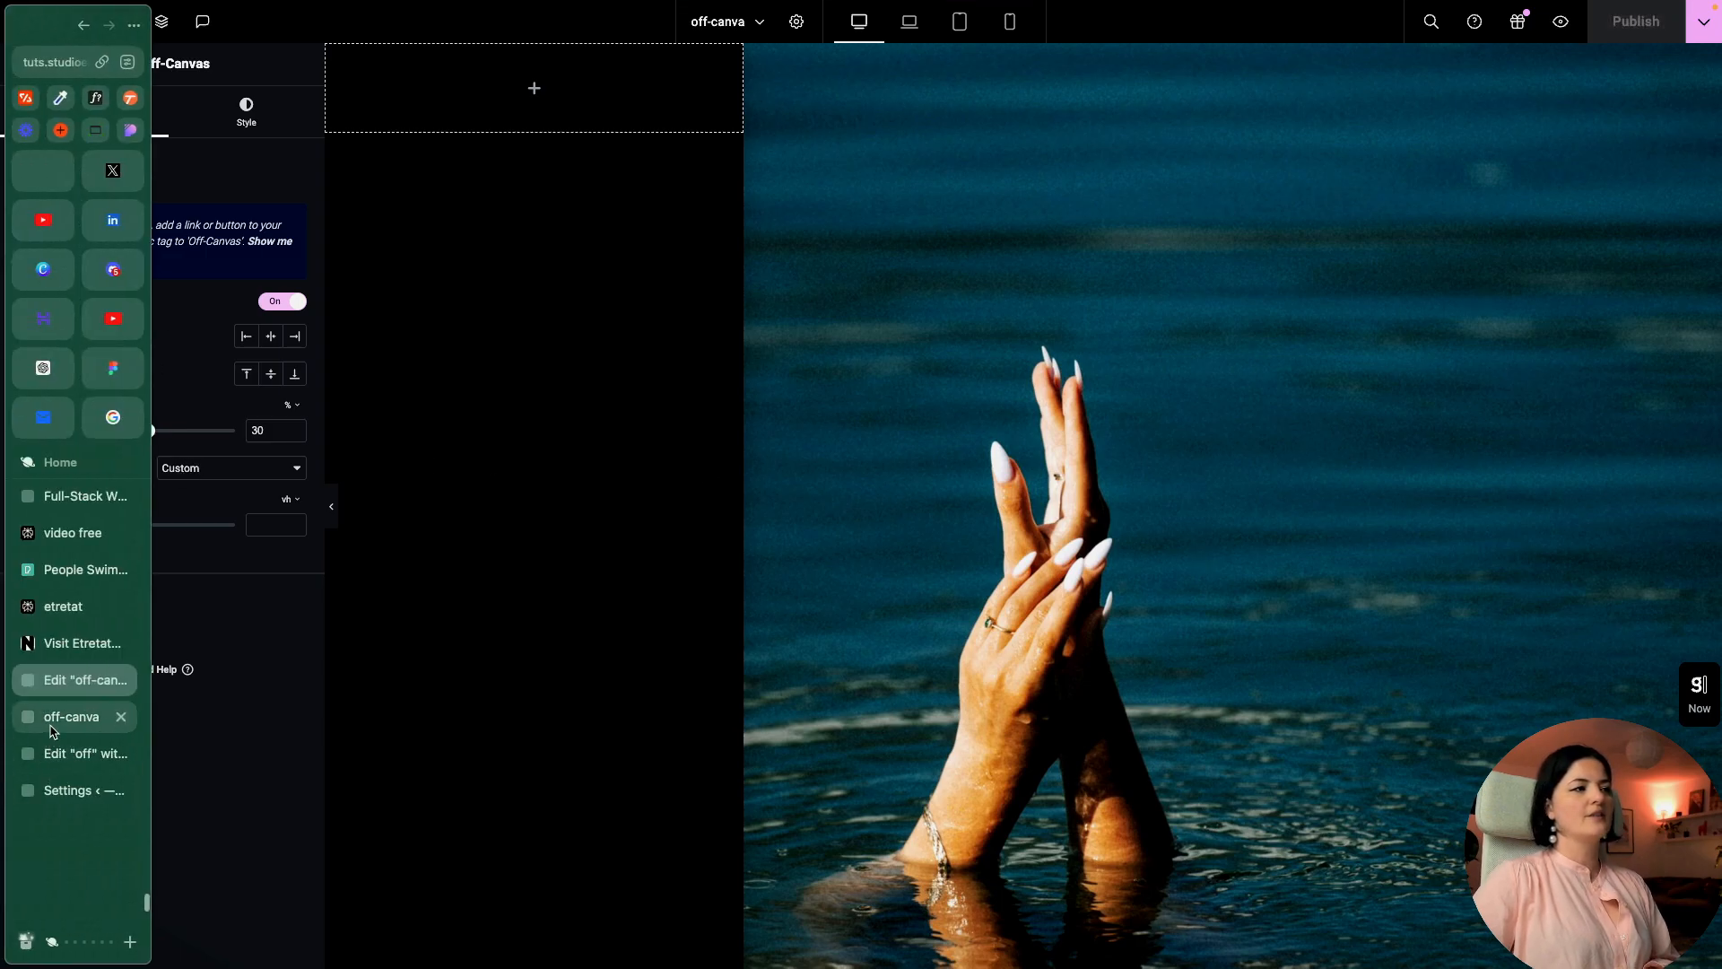
click(52, 721)
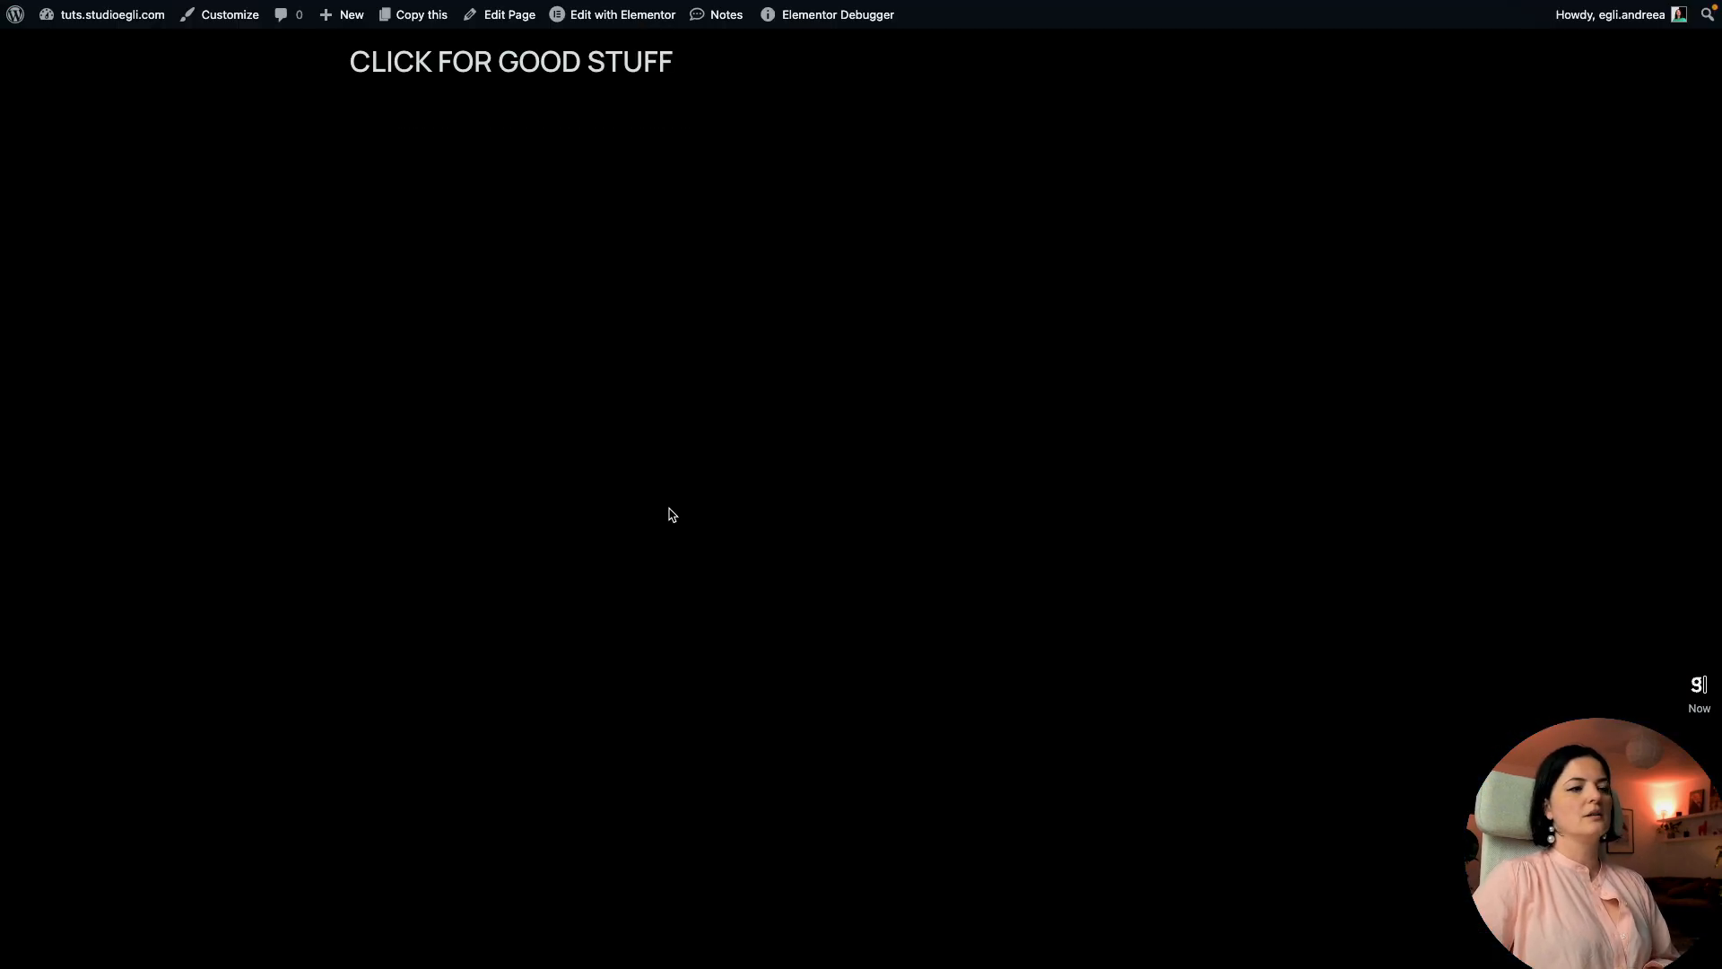
click(619, 69)
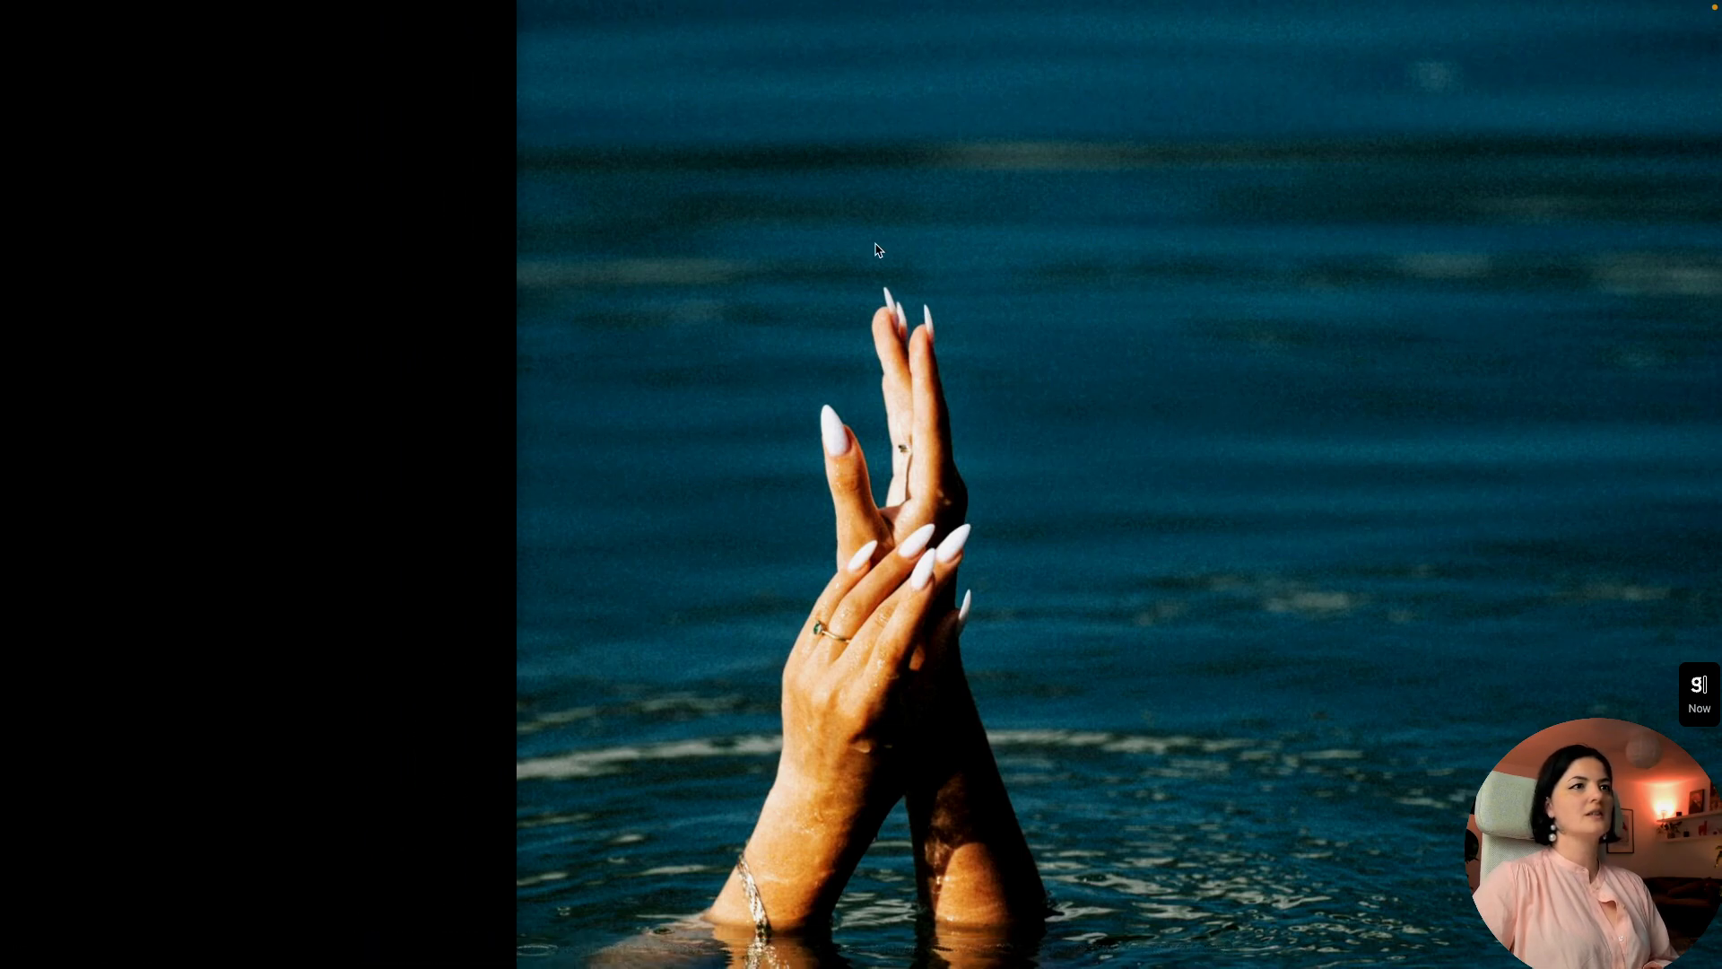
click(565, 296)
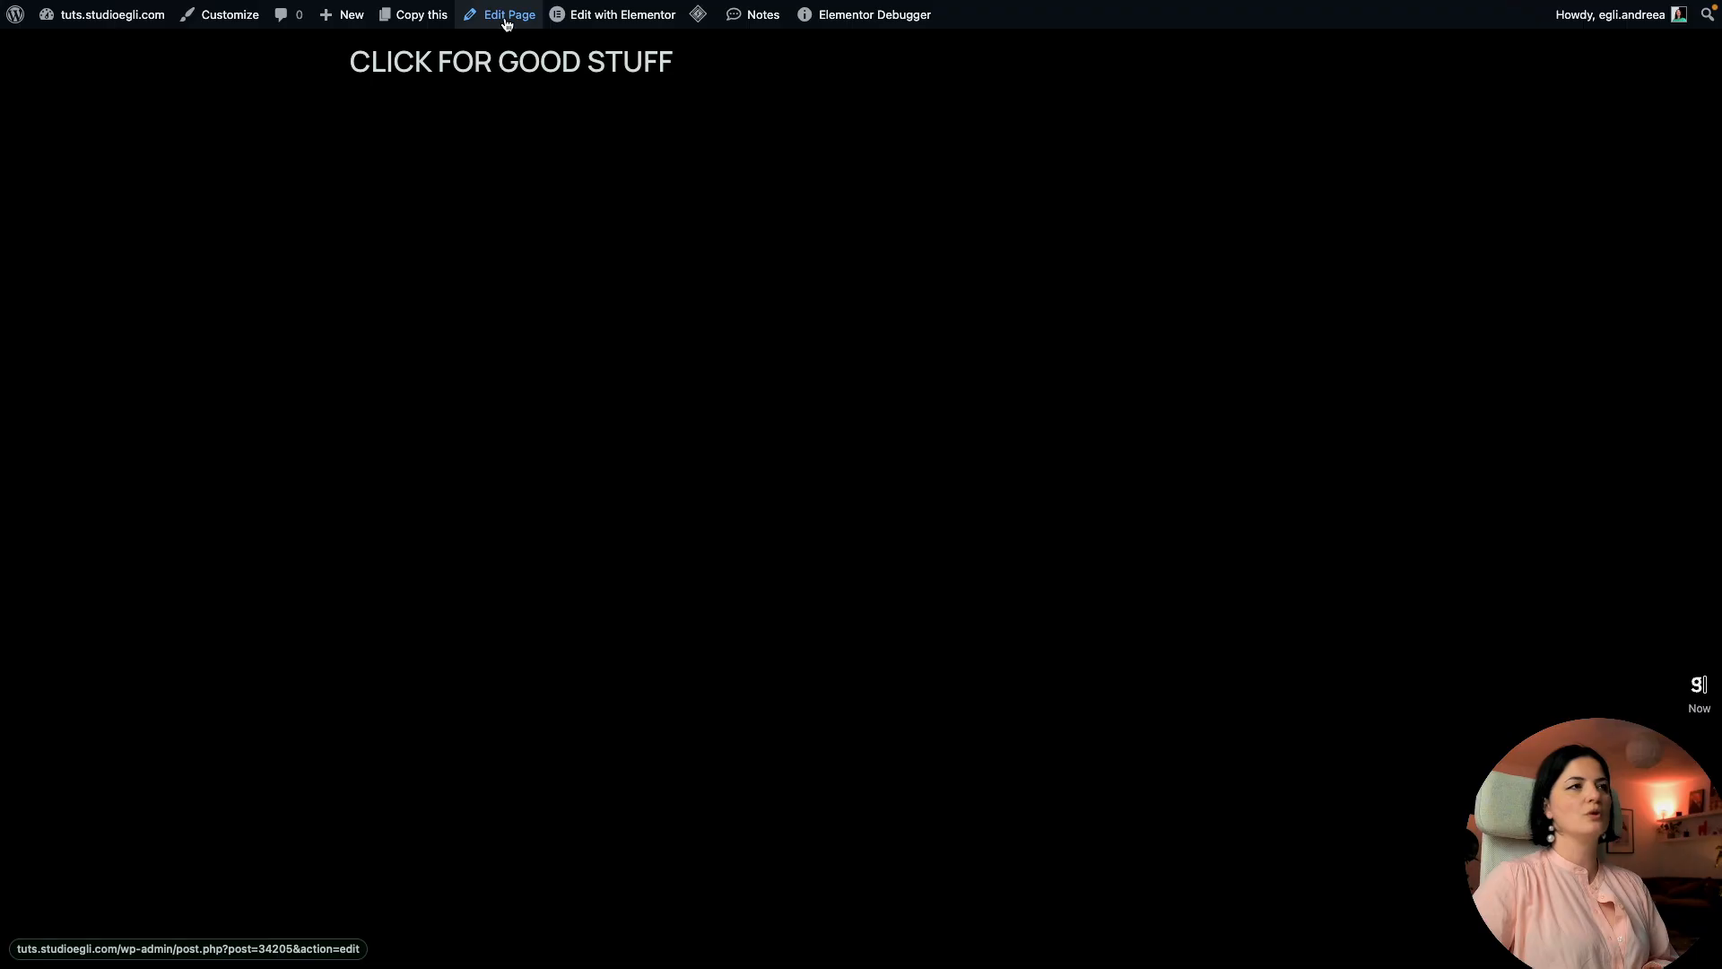
click(503, 62)
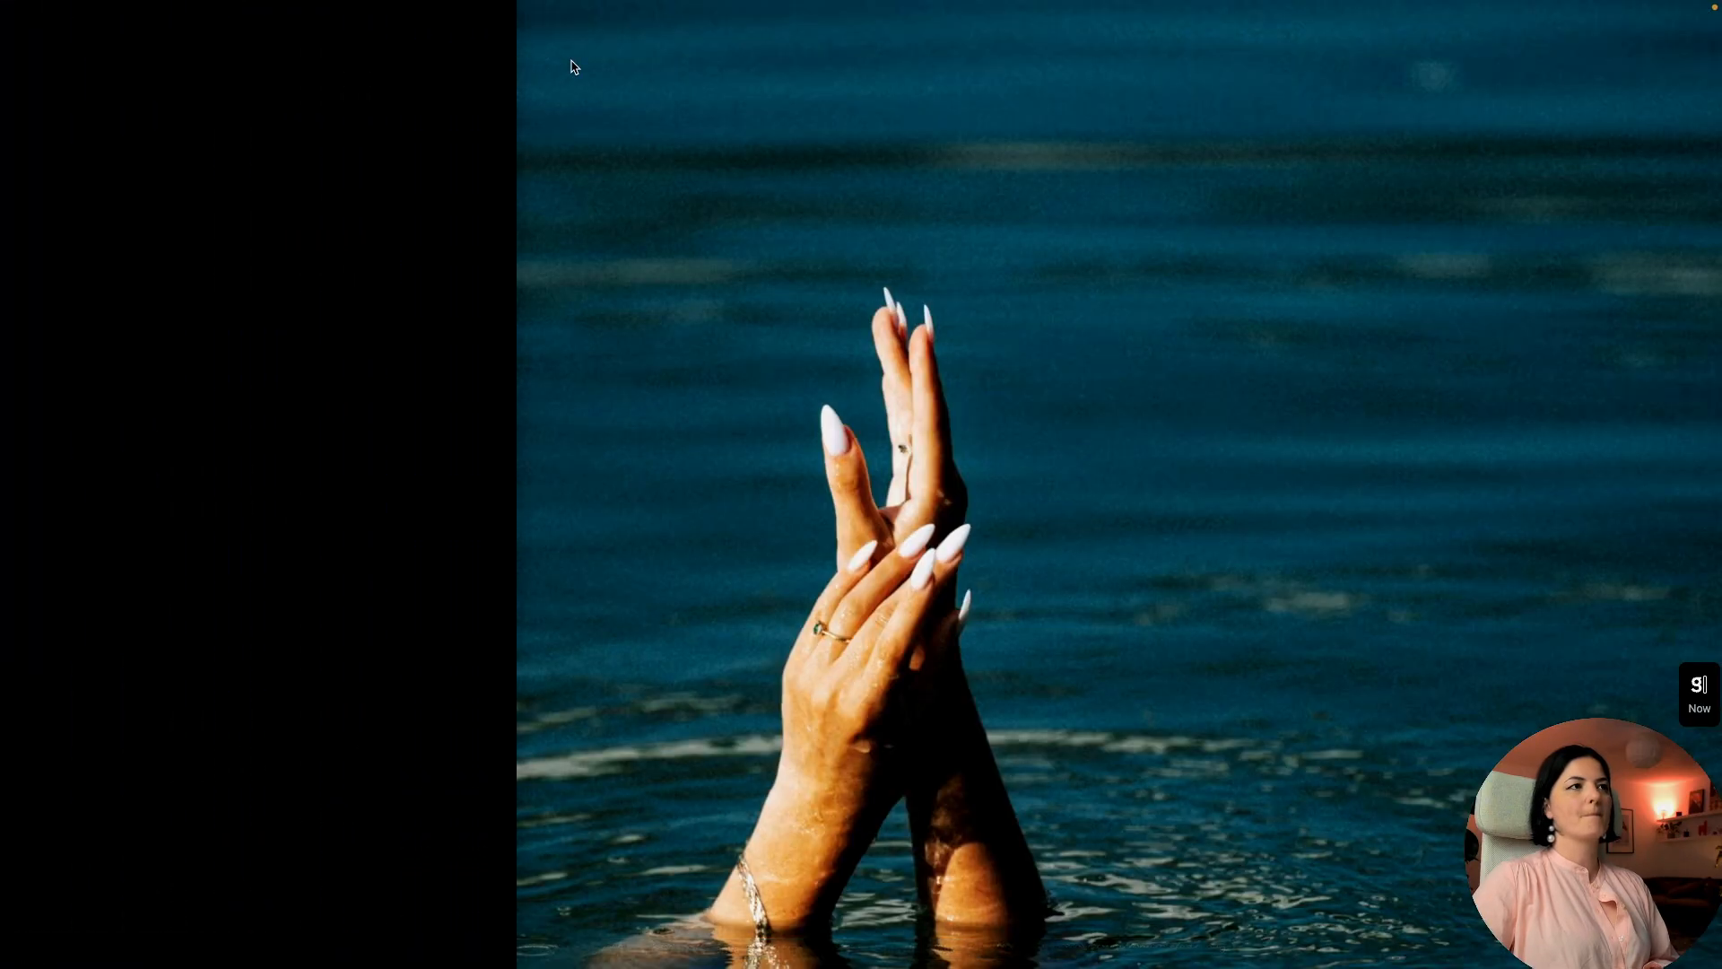
click(574, 67)
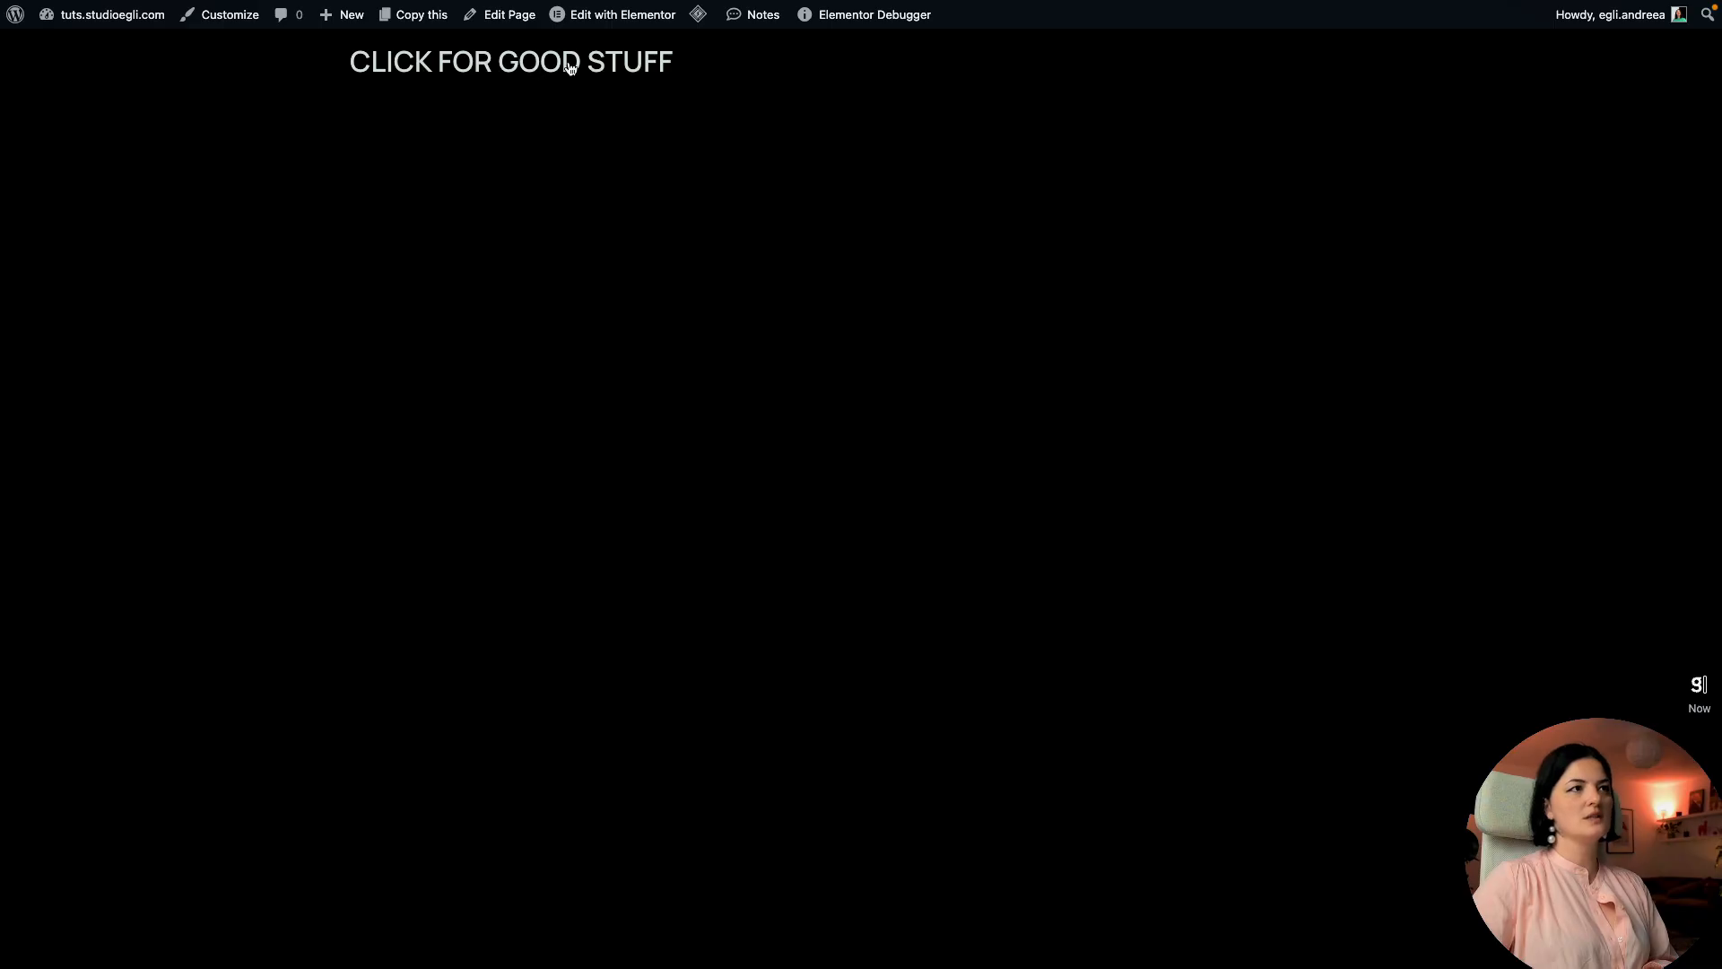
Step: Return to the editor and enable Prevent Closing on Overlay in the Off-Canvas interaction settings
mouse_move(5, 120)
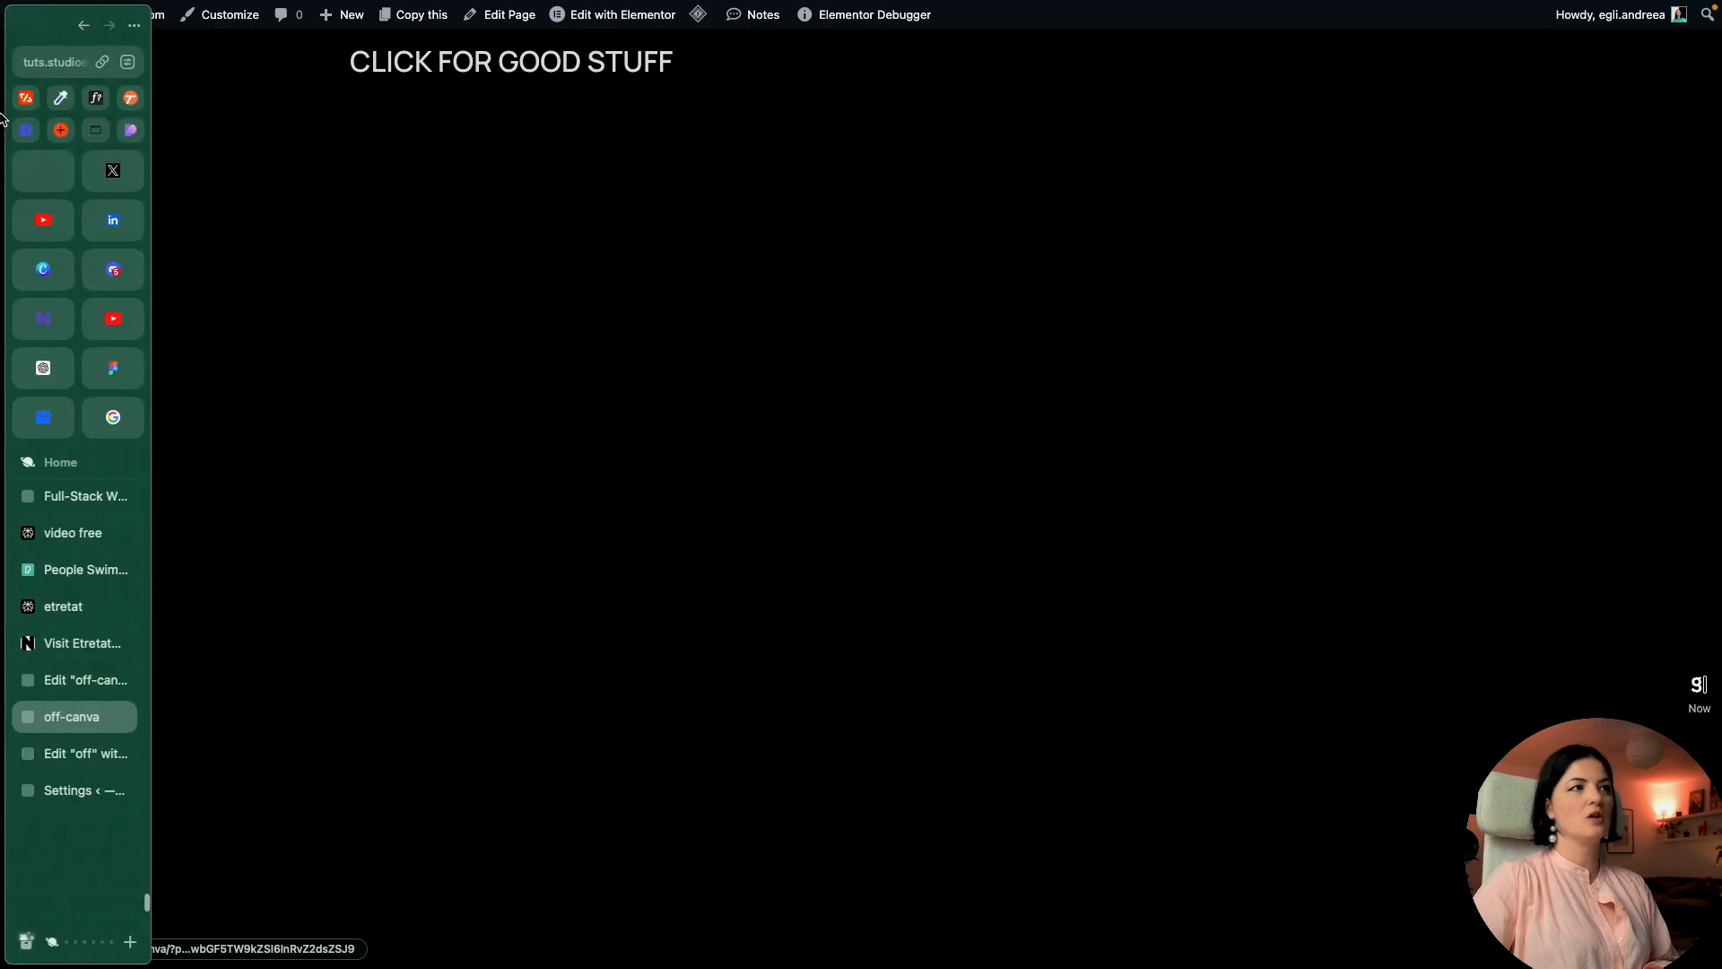
click(84, 685)
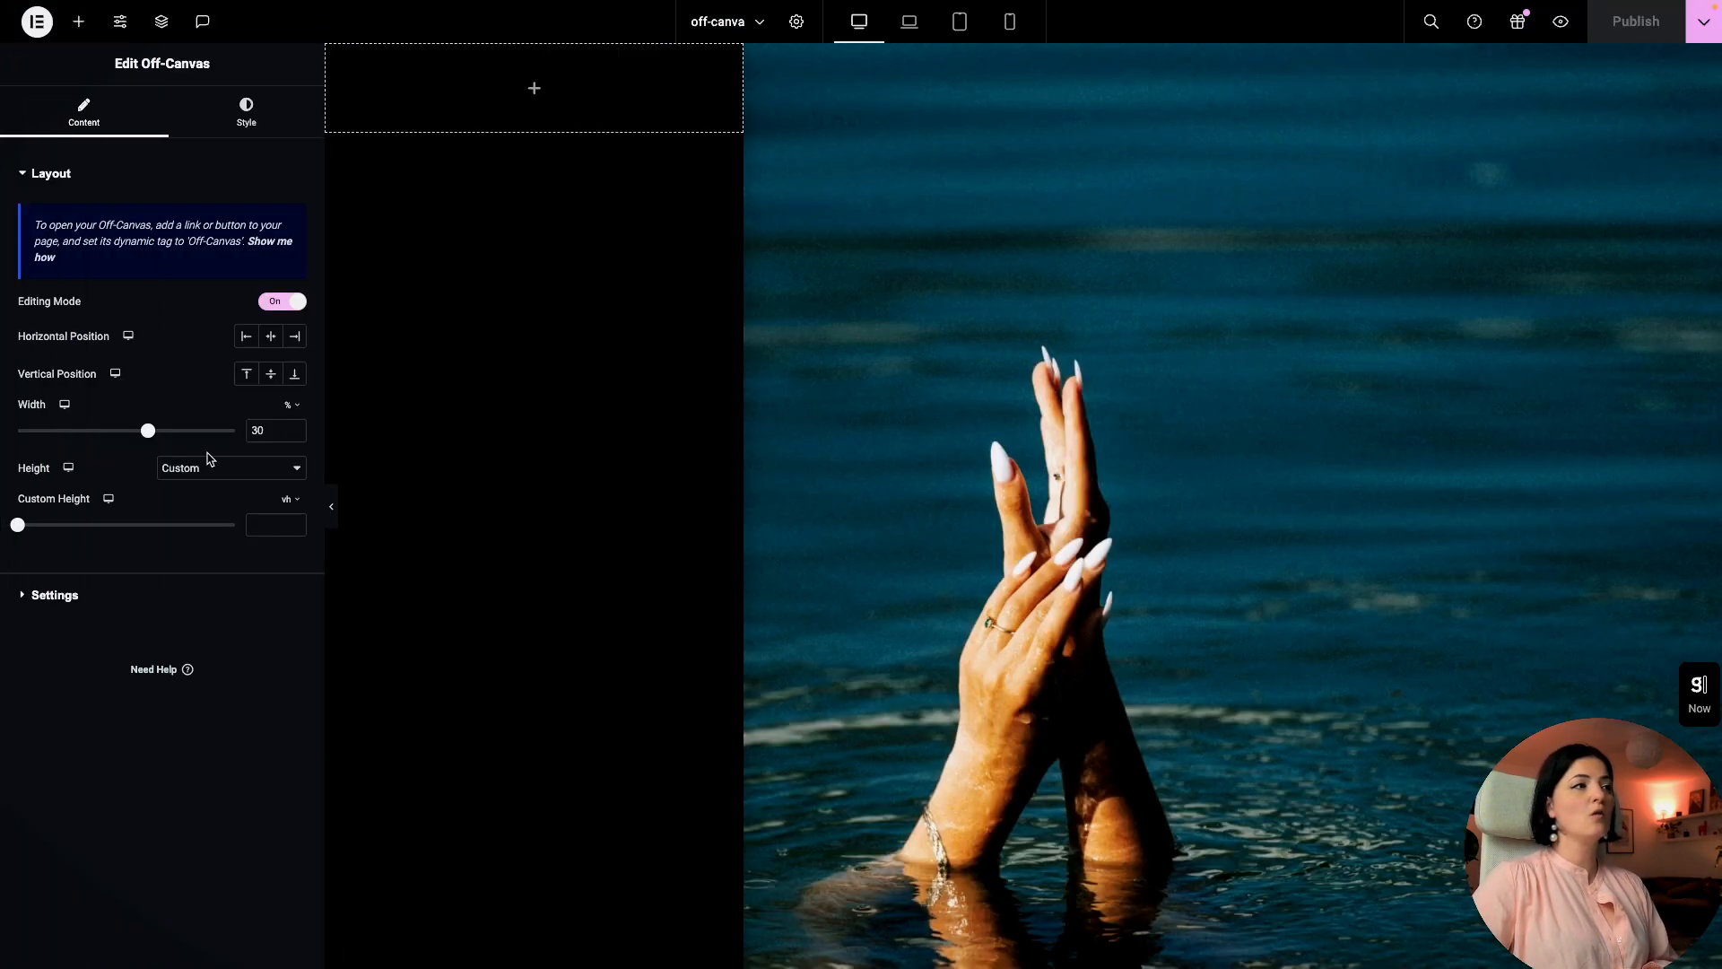
click(53, 595)
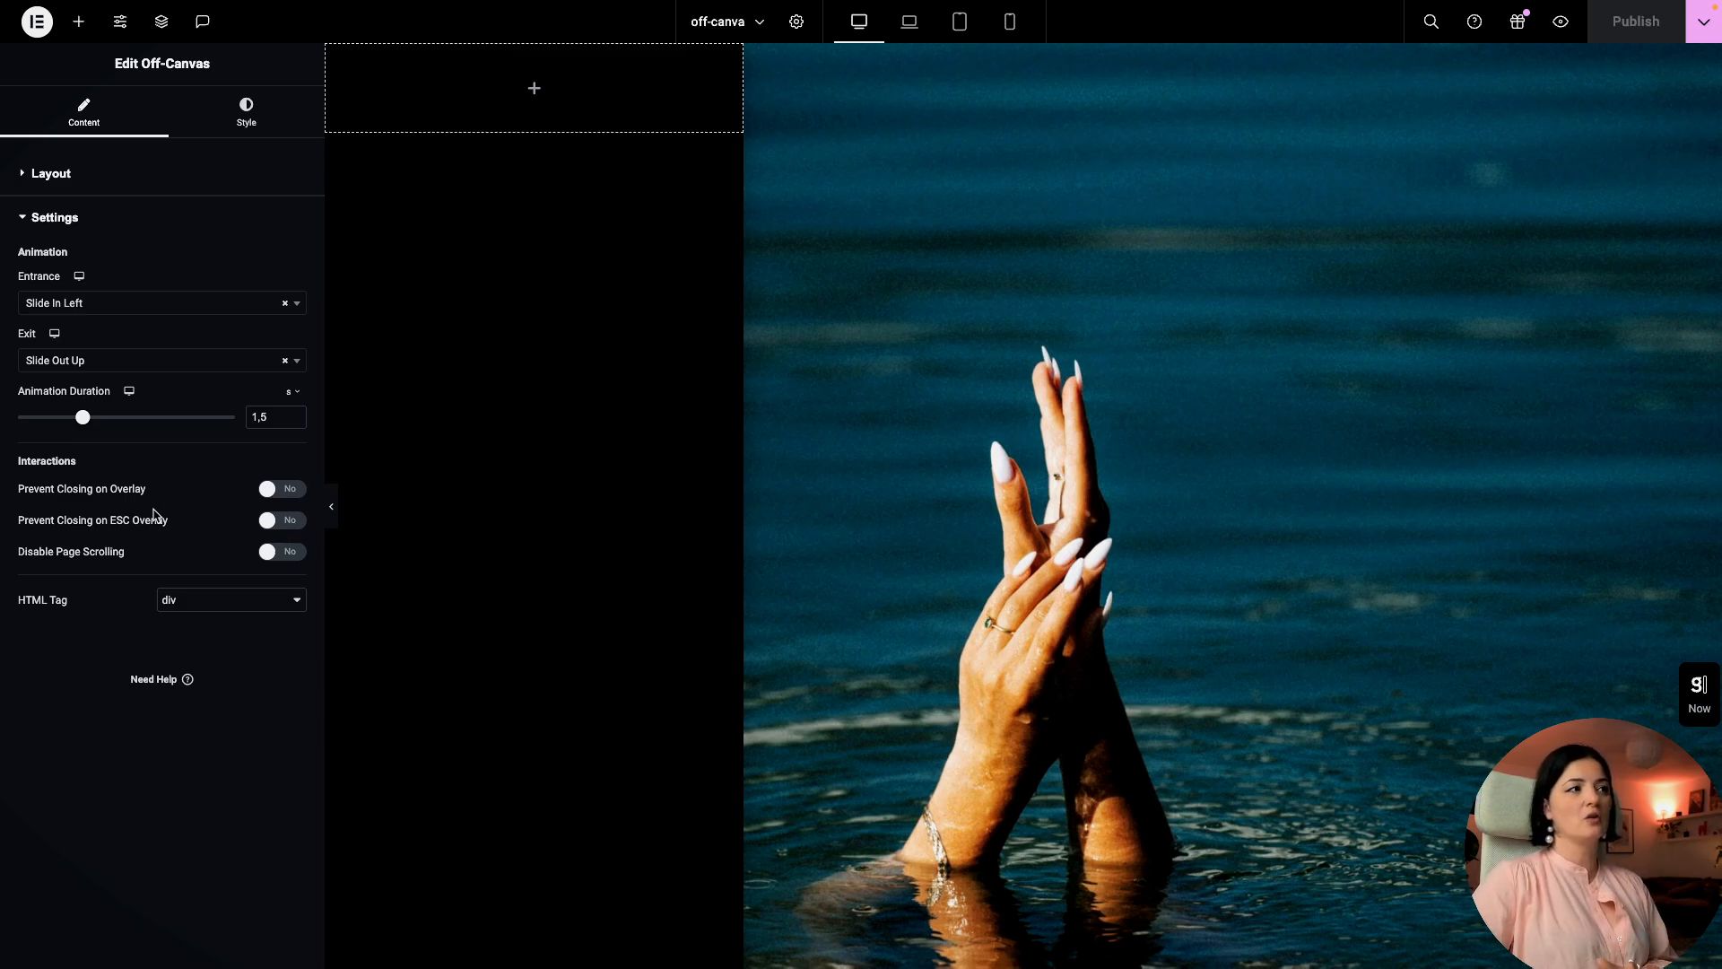
click(276, 498)
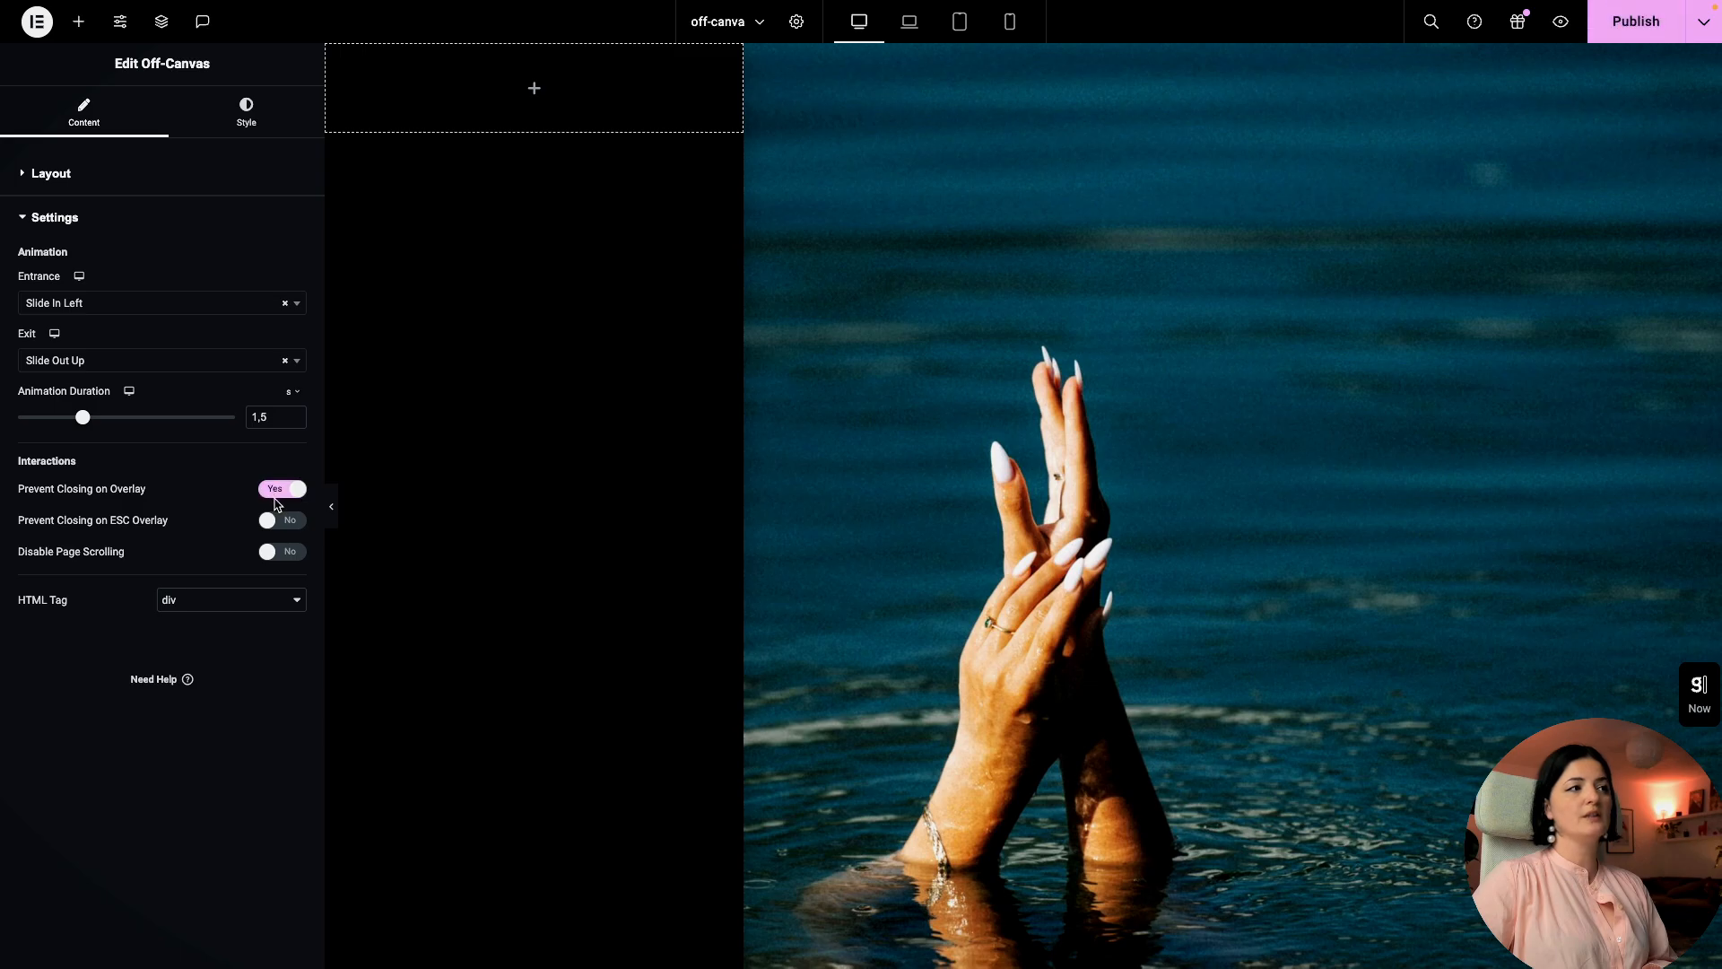
Step: Publish the overlay-closing change and open the off-canvas from the heading on the live page
click(1635, 27)
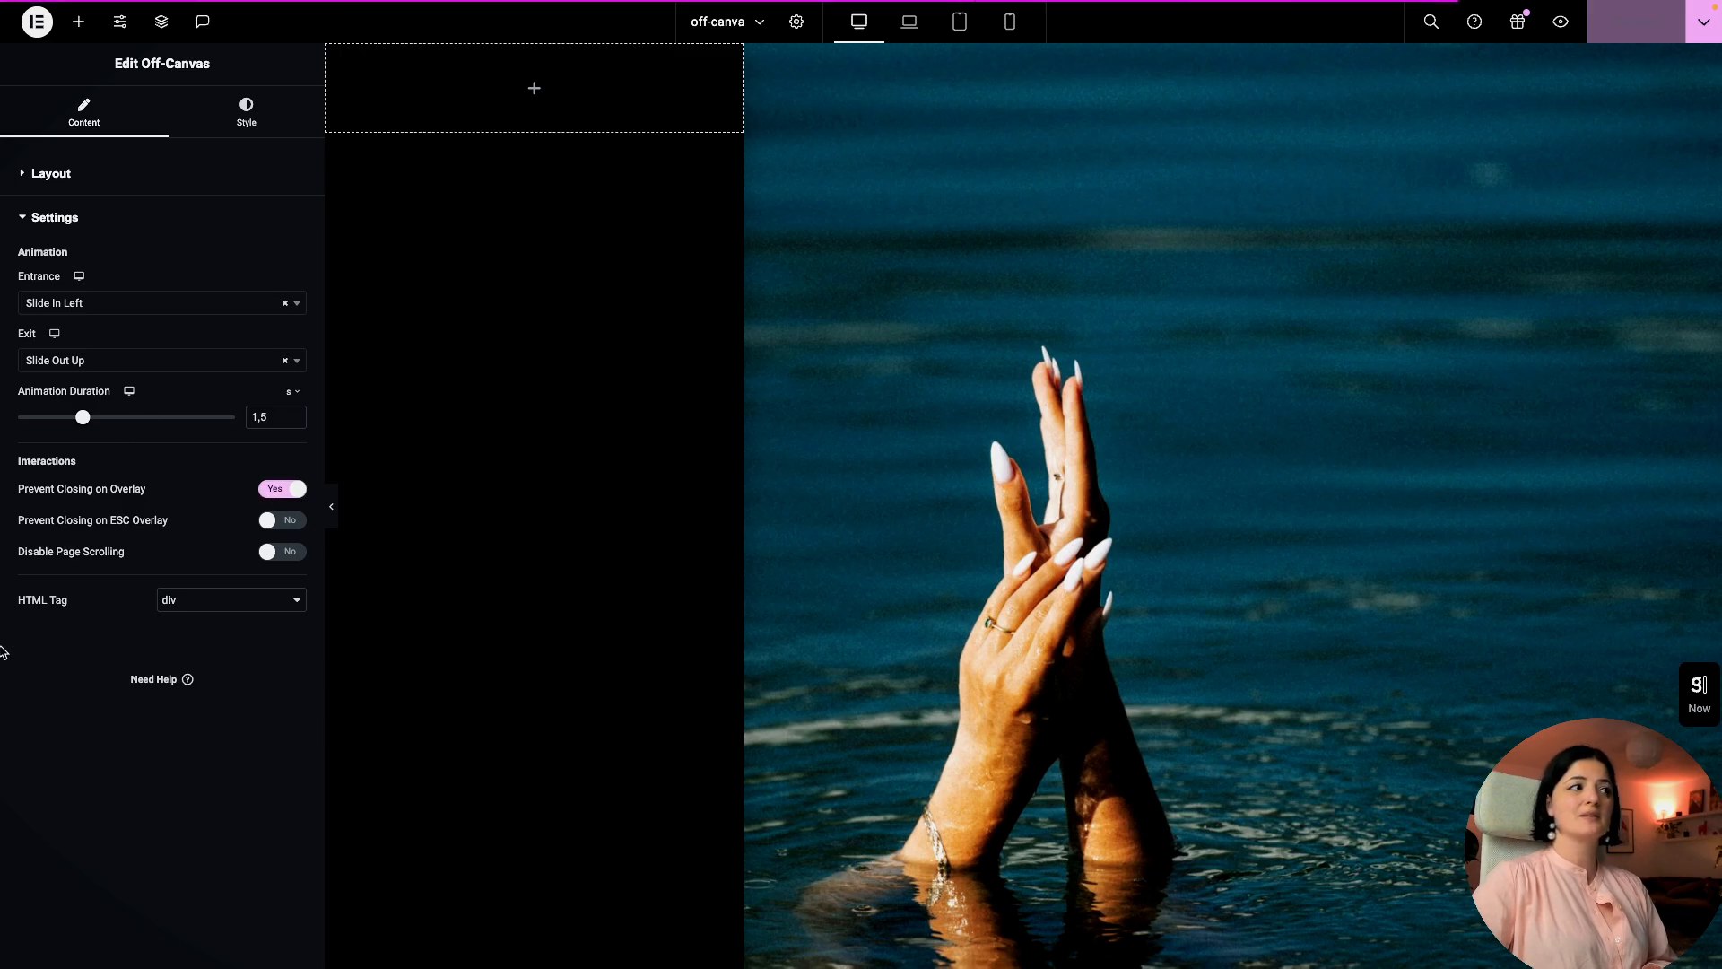
mouse_move(5, 708)
click(63, 714)
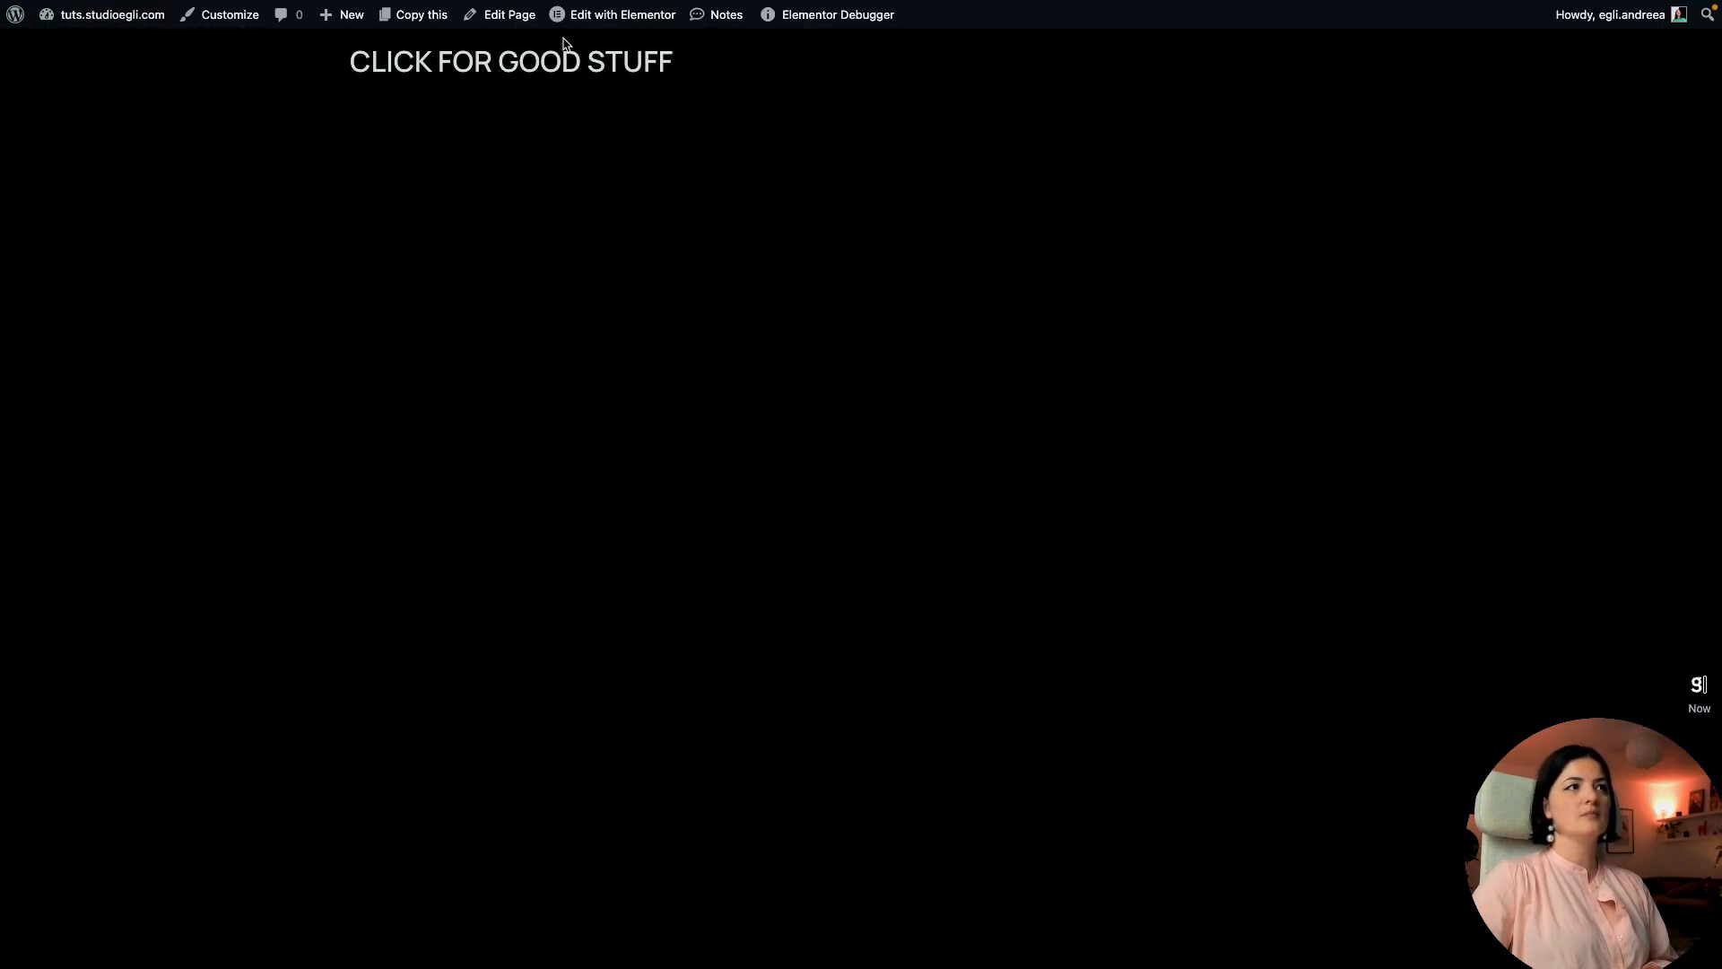
click(571, 68)
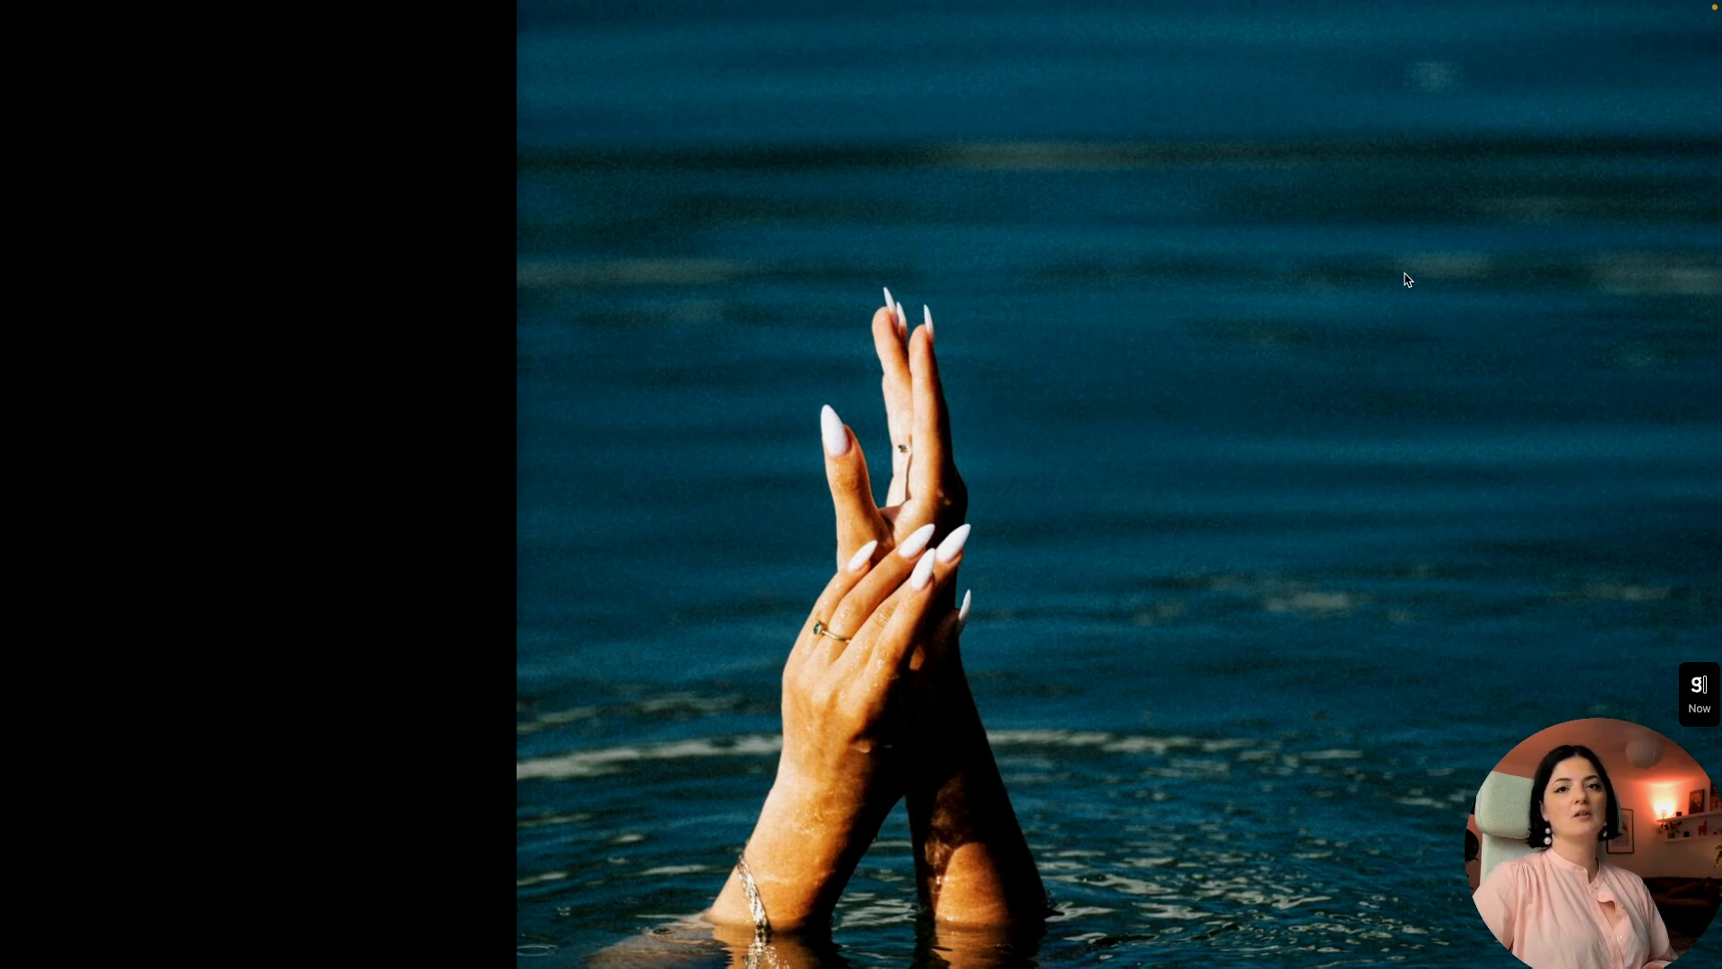
Step: Back in the editor, set both Prevent Closing on Overlay and Prevent Closing on ESC Overlay to Yes for the Off-Canvas
mouse_move(2, 207)
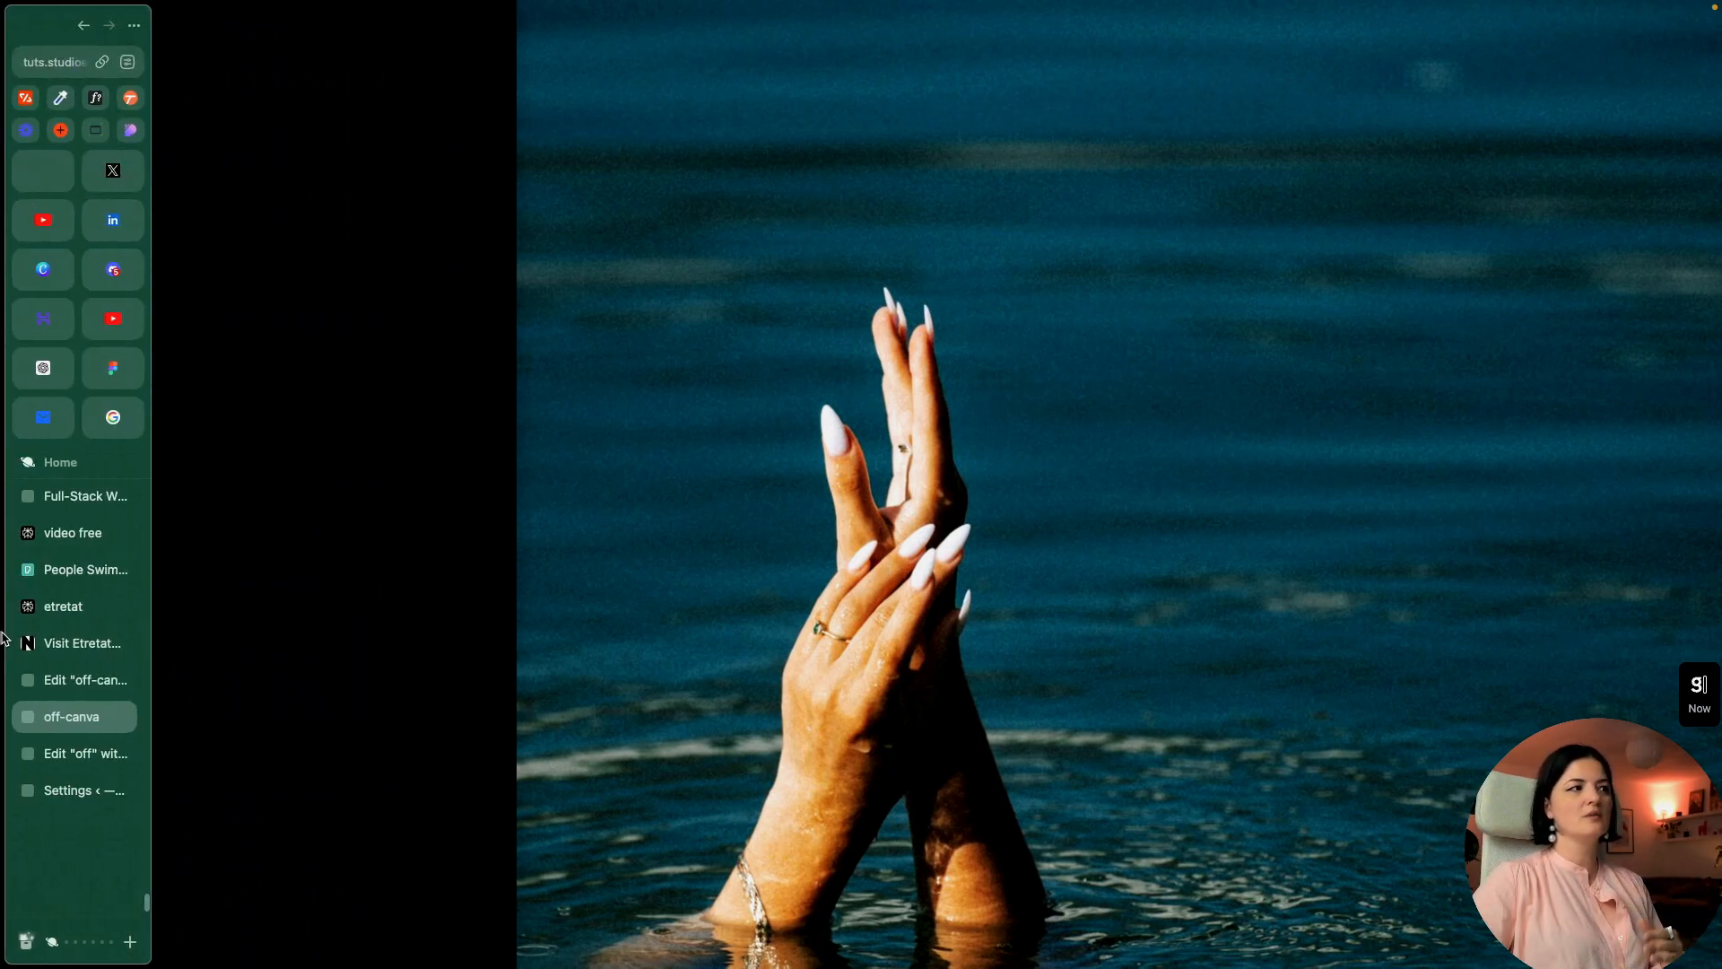
click(62, 681)
click(258, 491)
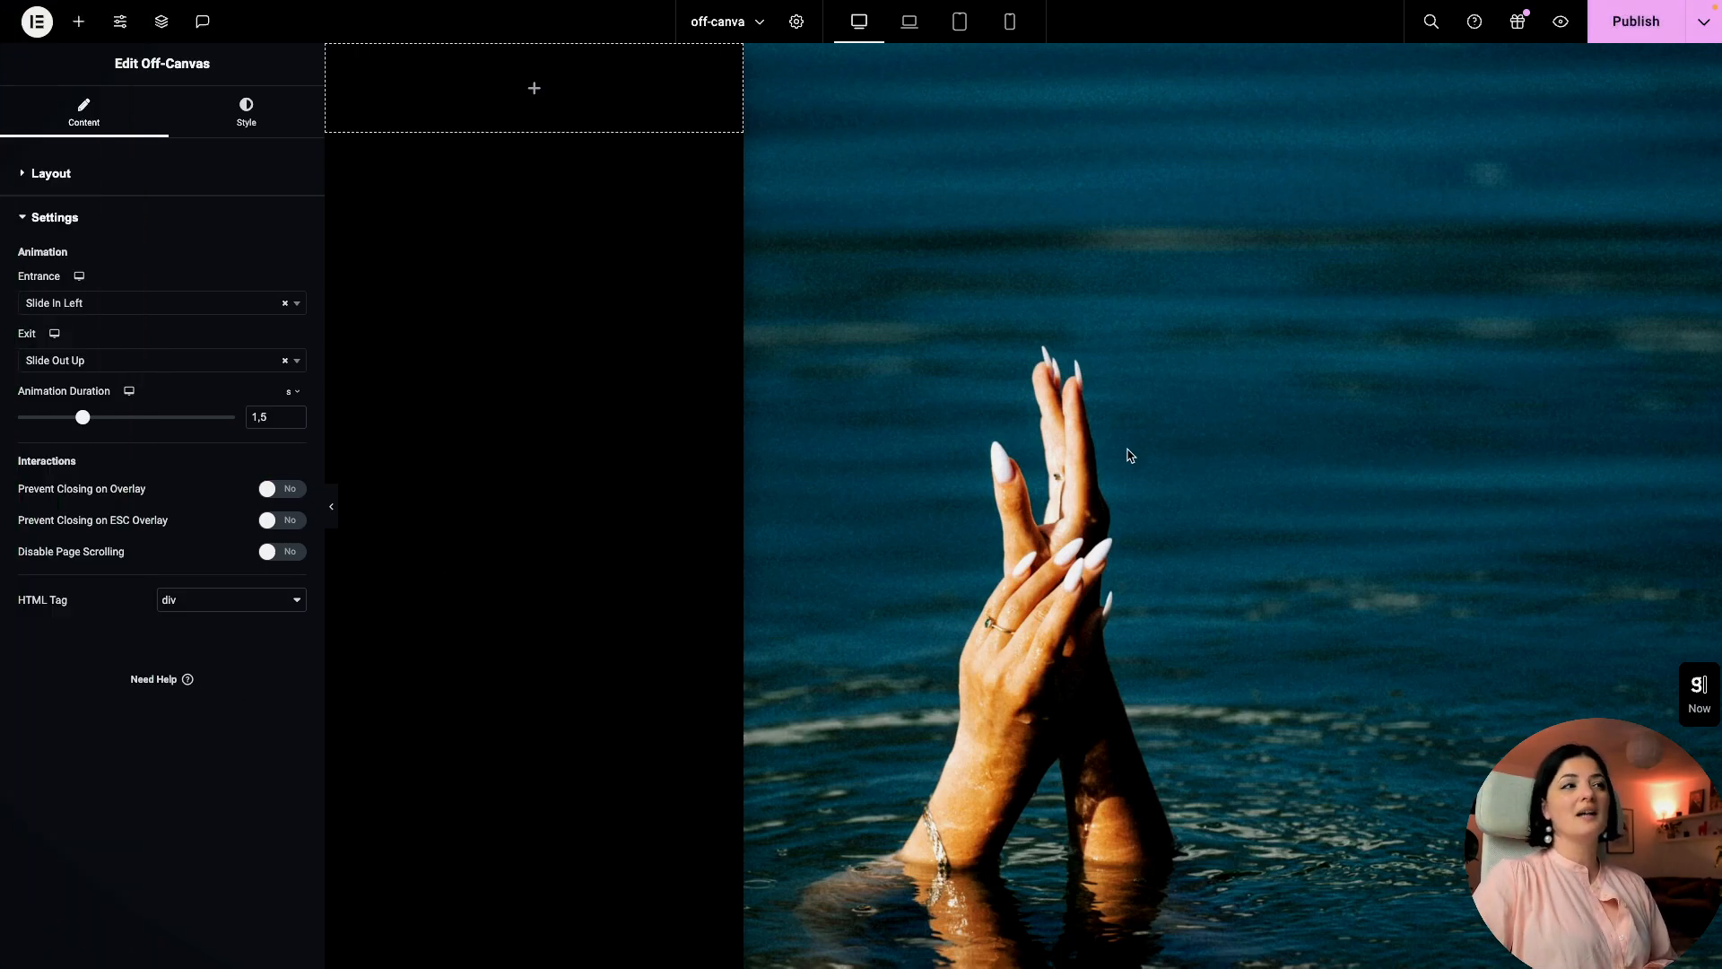
click(273, 491)
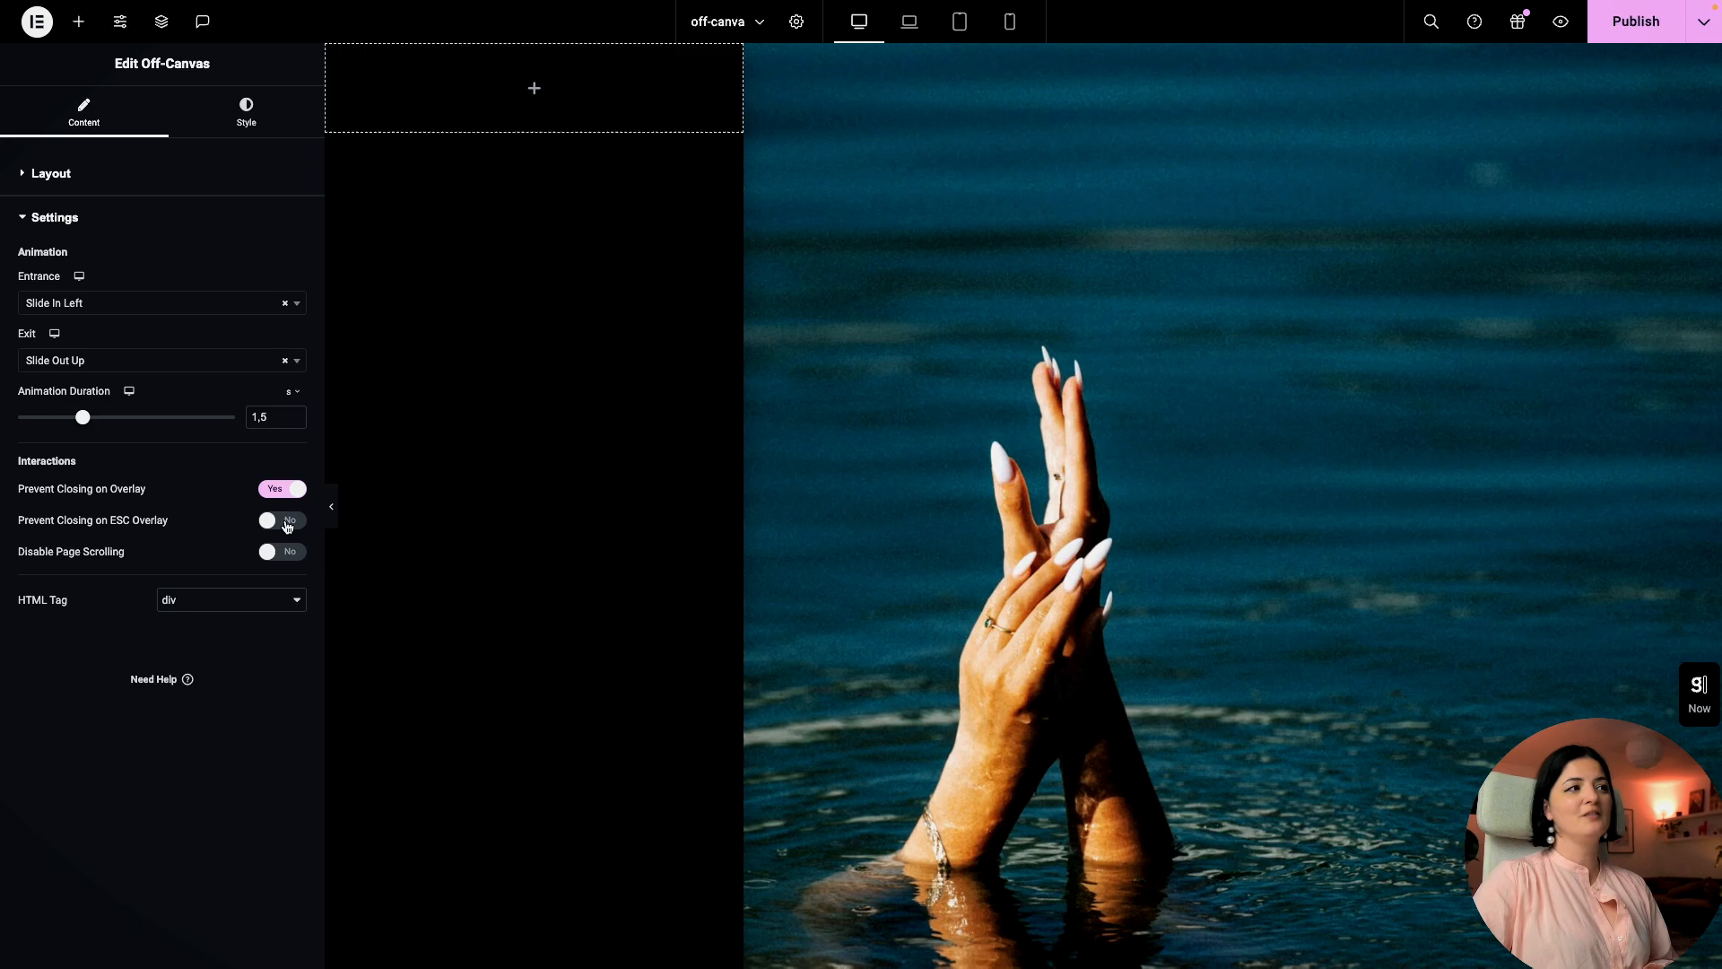
click(287, 527)
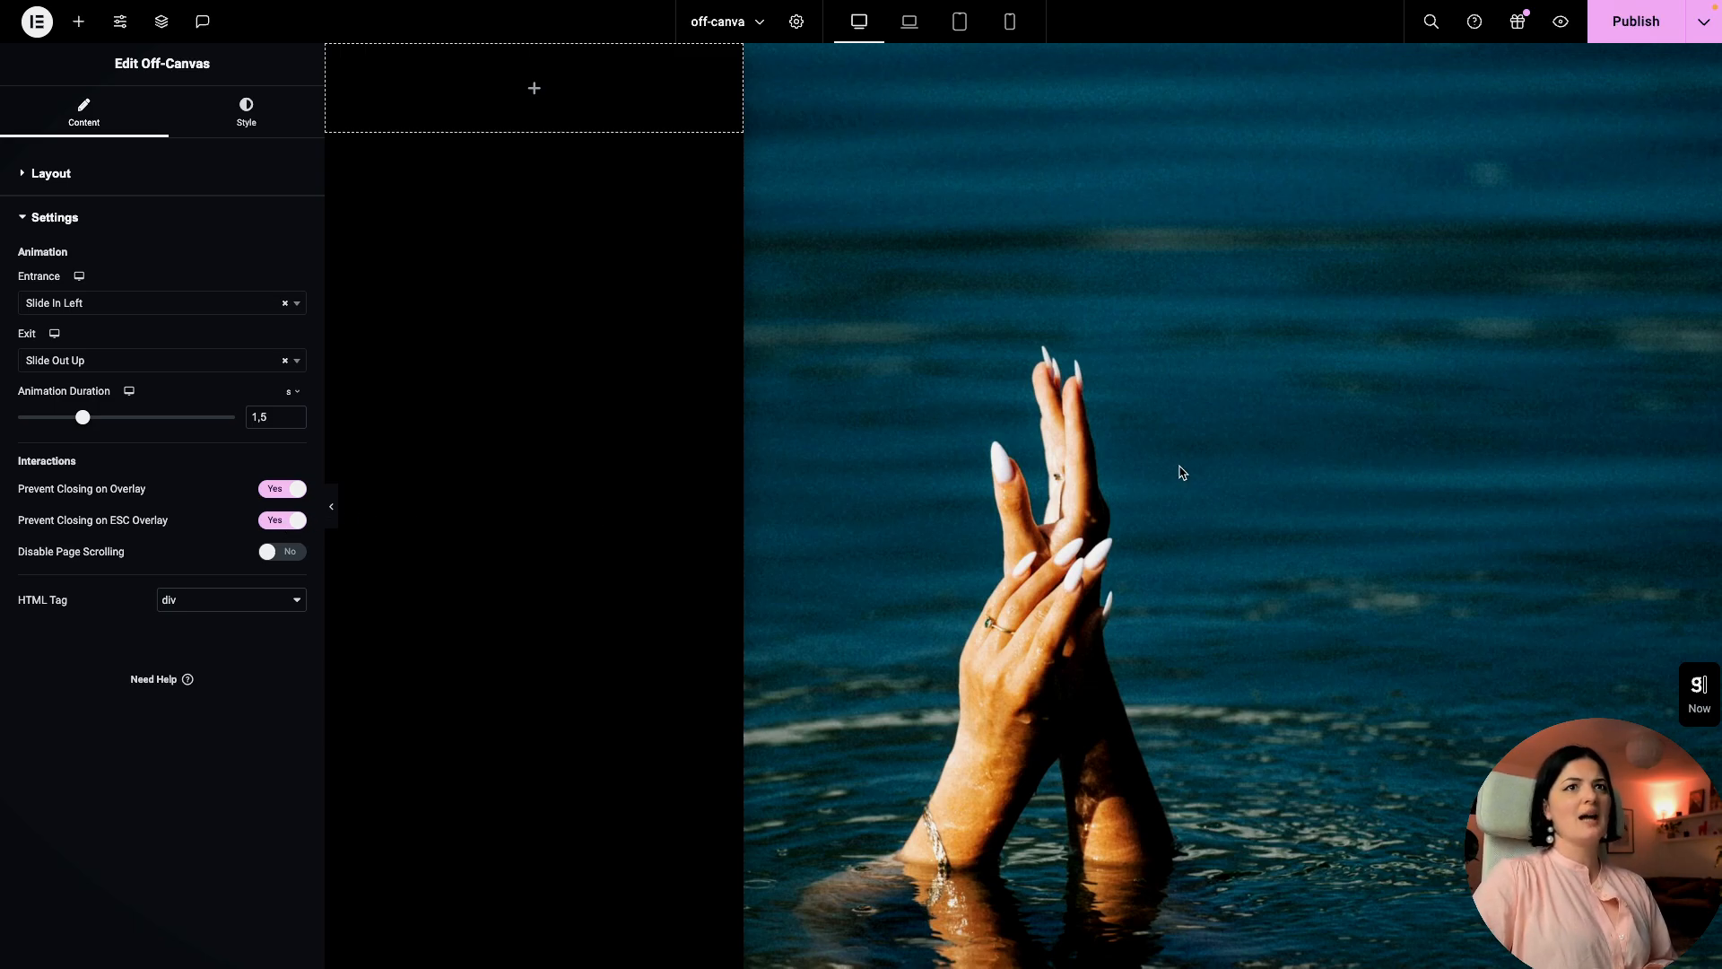
Step: Publish the page with the new closing restrictions and open the off-canvas from the live page's heading
click(1619, 32)
mouse_move(4, 717)
click(55, 720)
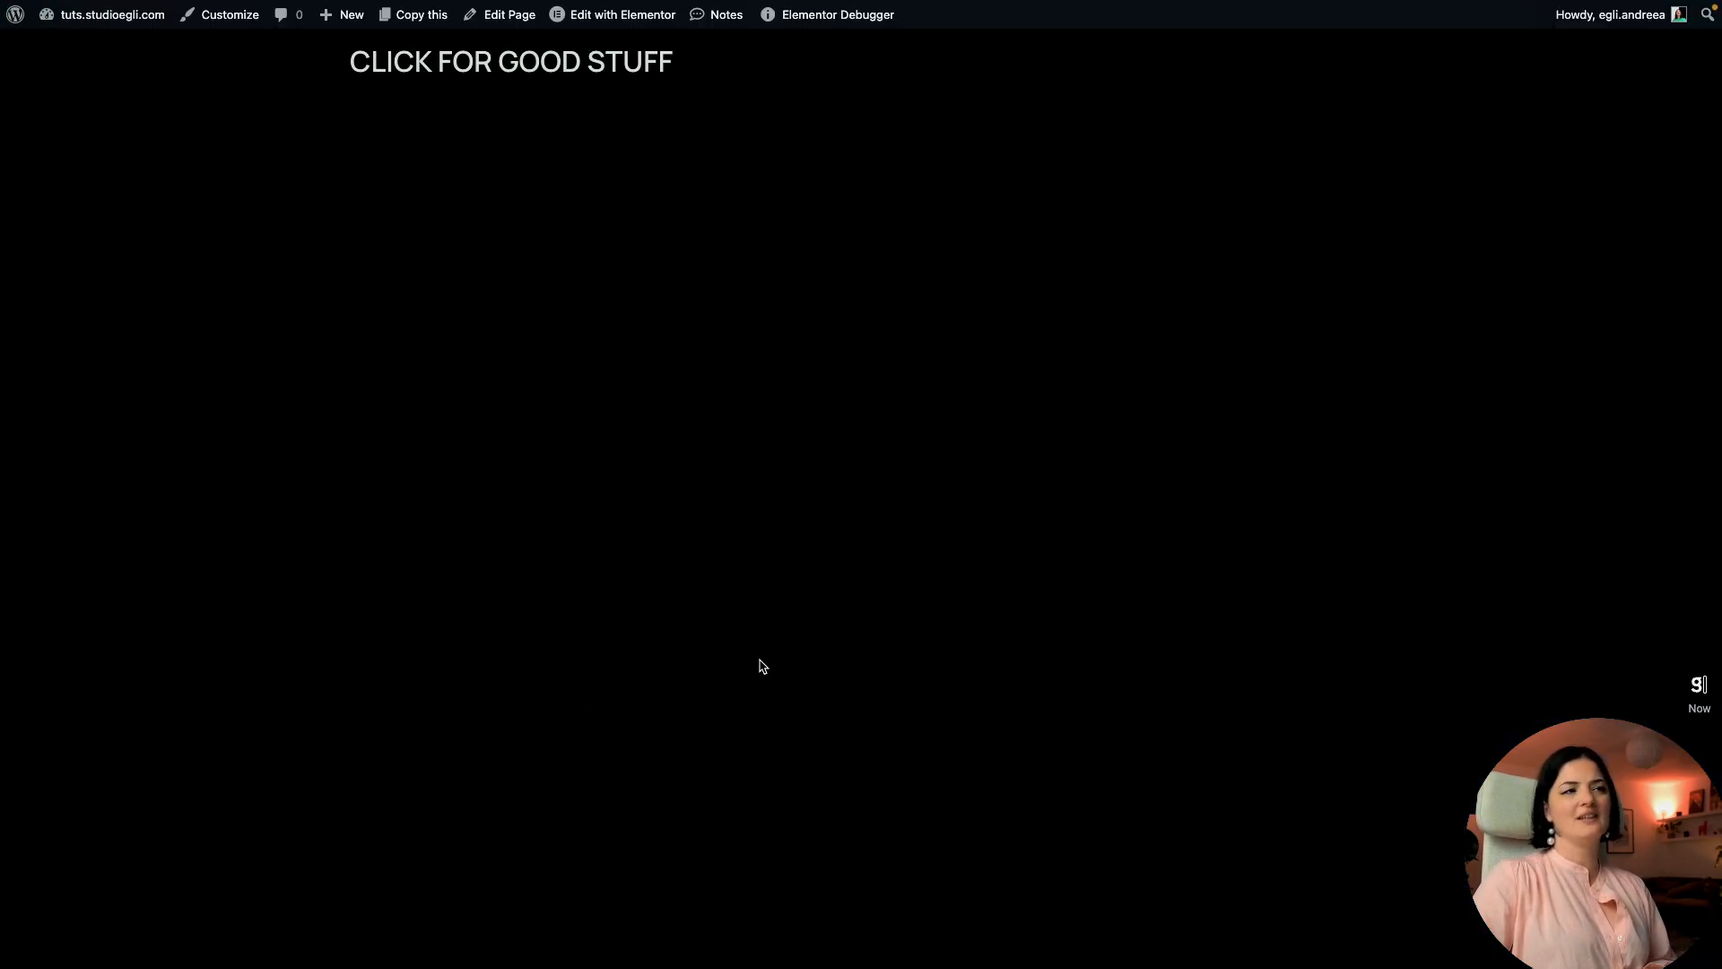
click(533, 66)
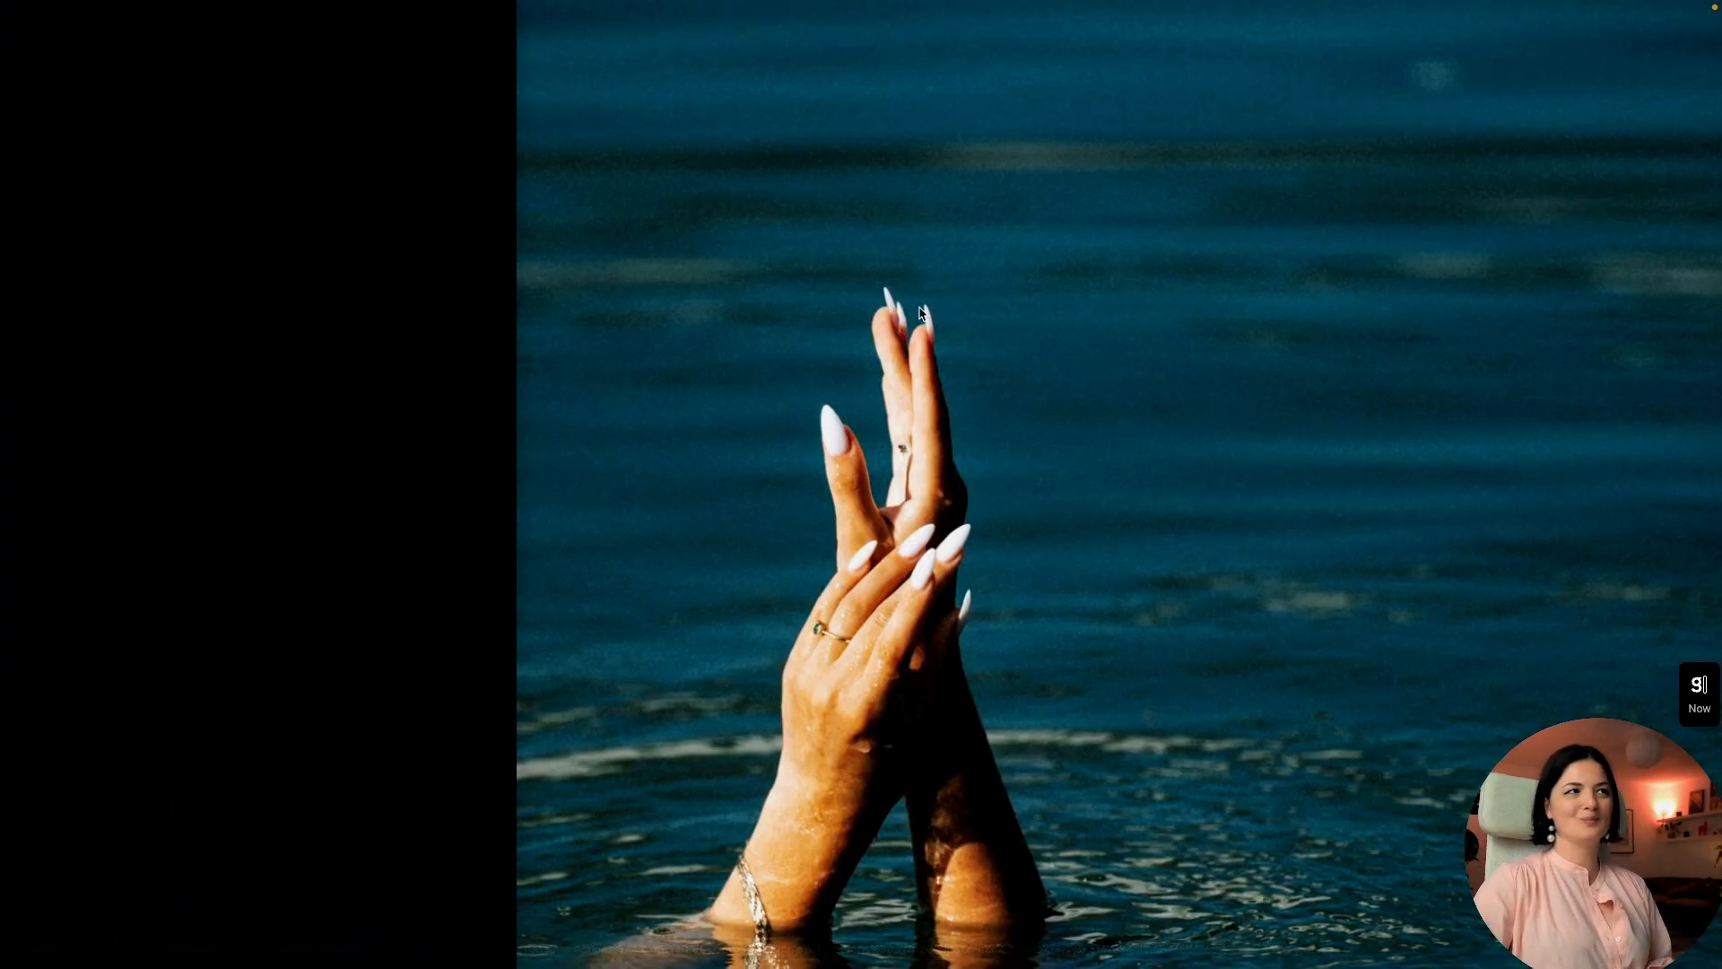
Step: Return to the editor, add an Icon widget to the page and display the page's element structure
mouse_move(2, 441)
click(54, 679)
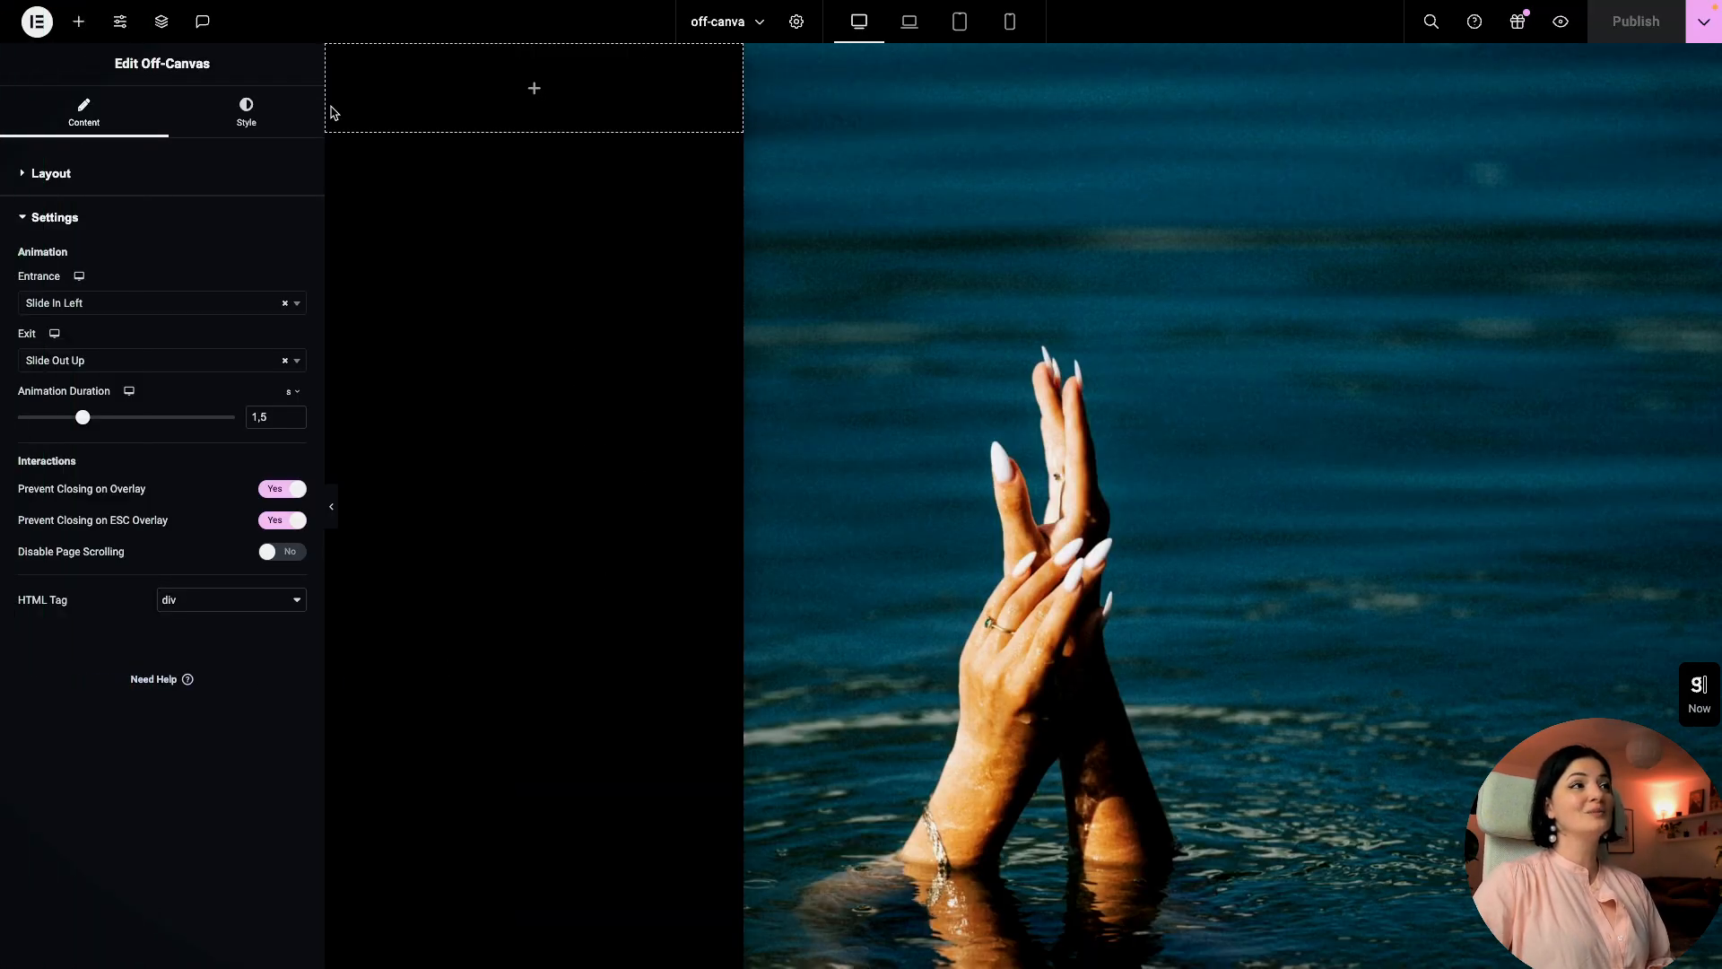
click(79, 21)
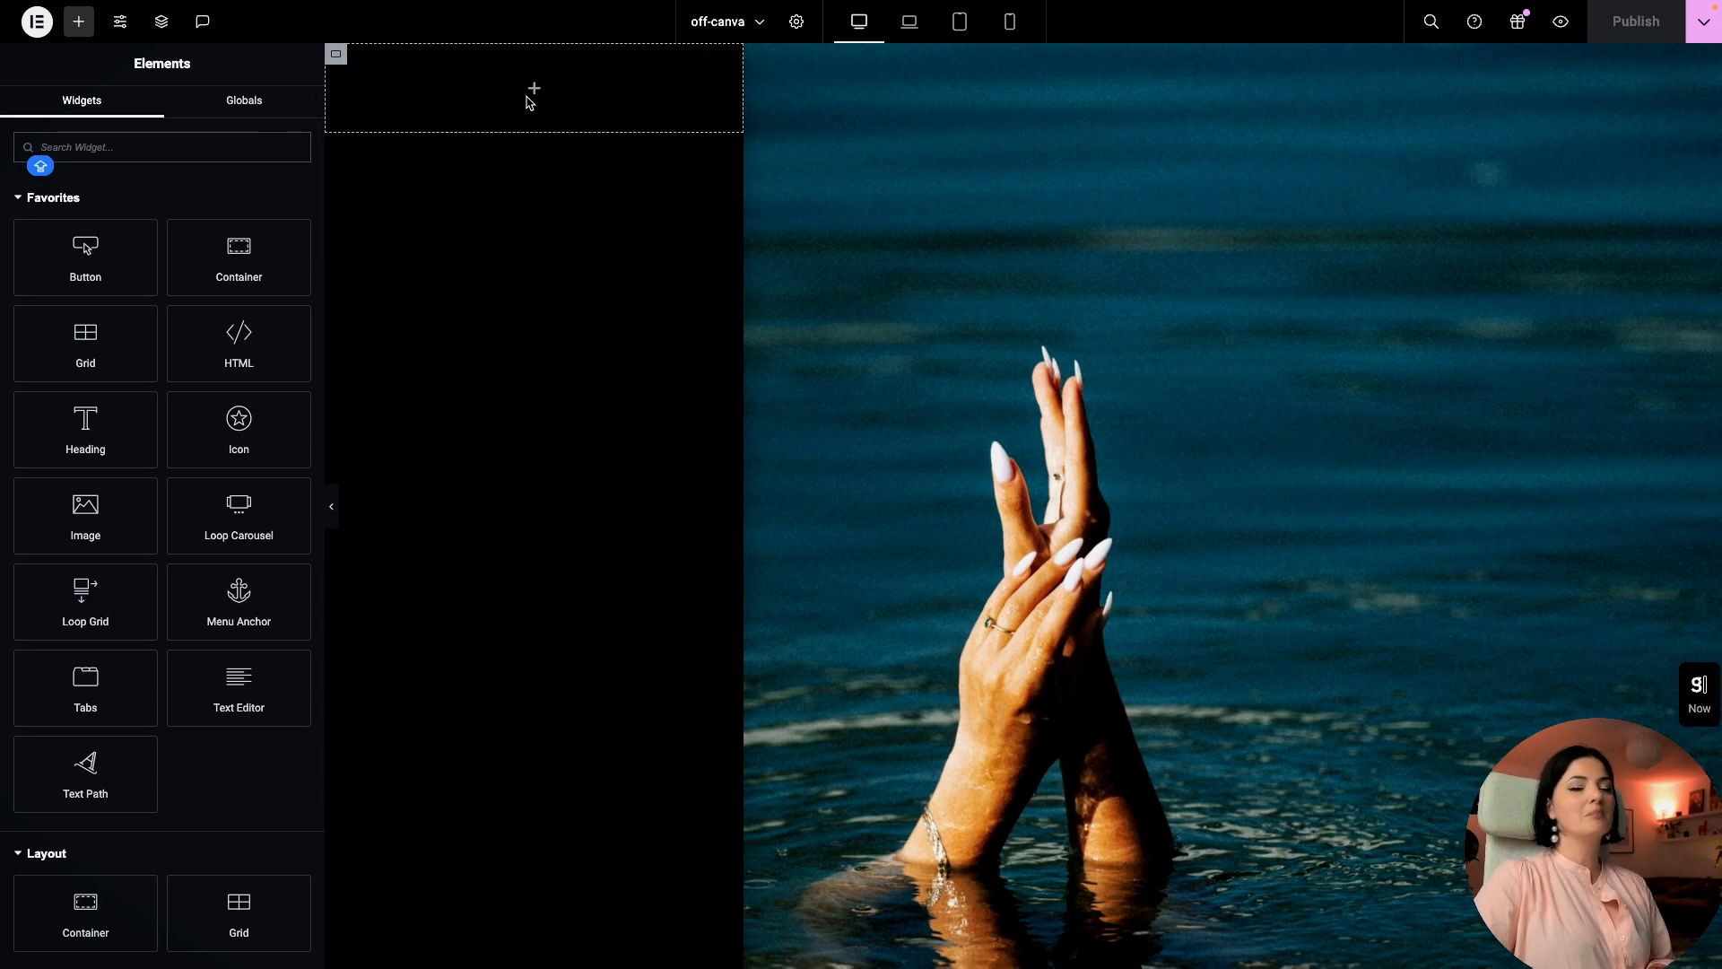
click(210, 140)
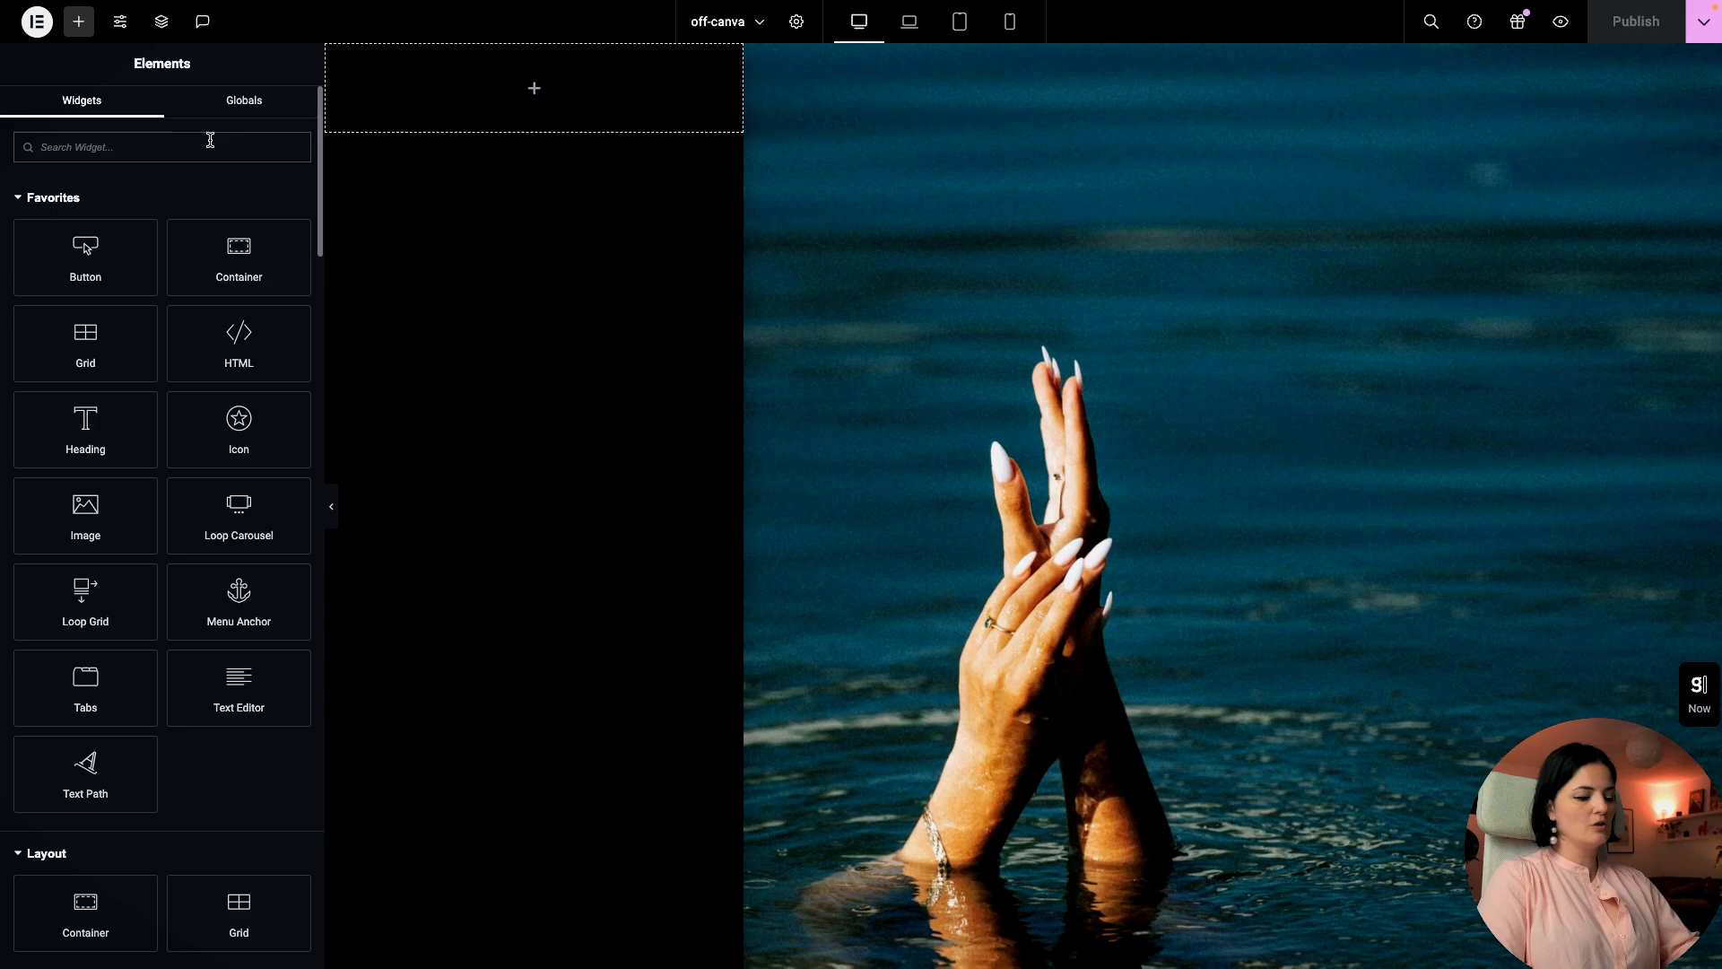
text(icon)
click(53, 226)
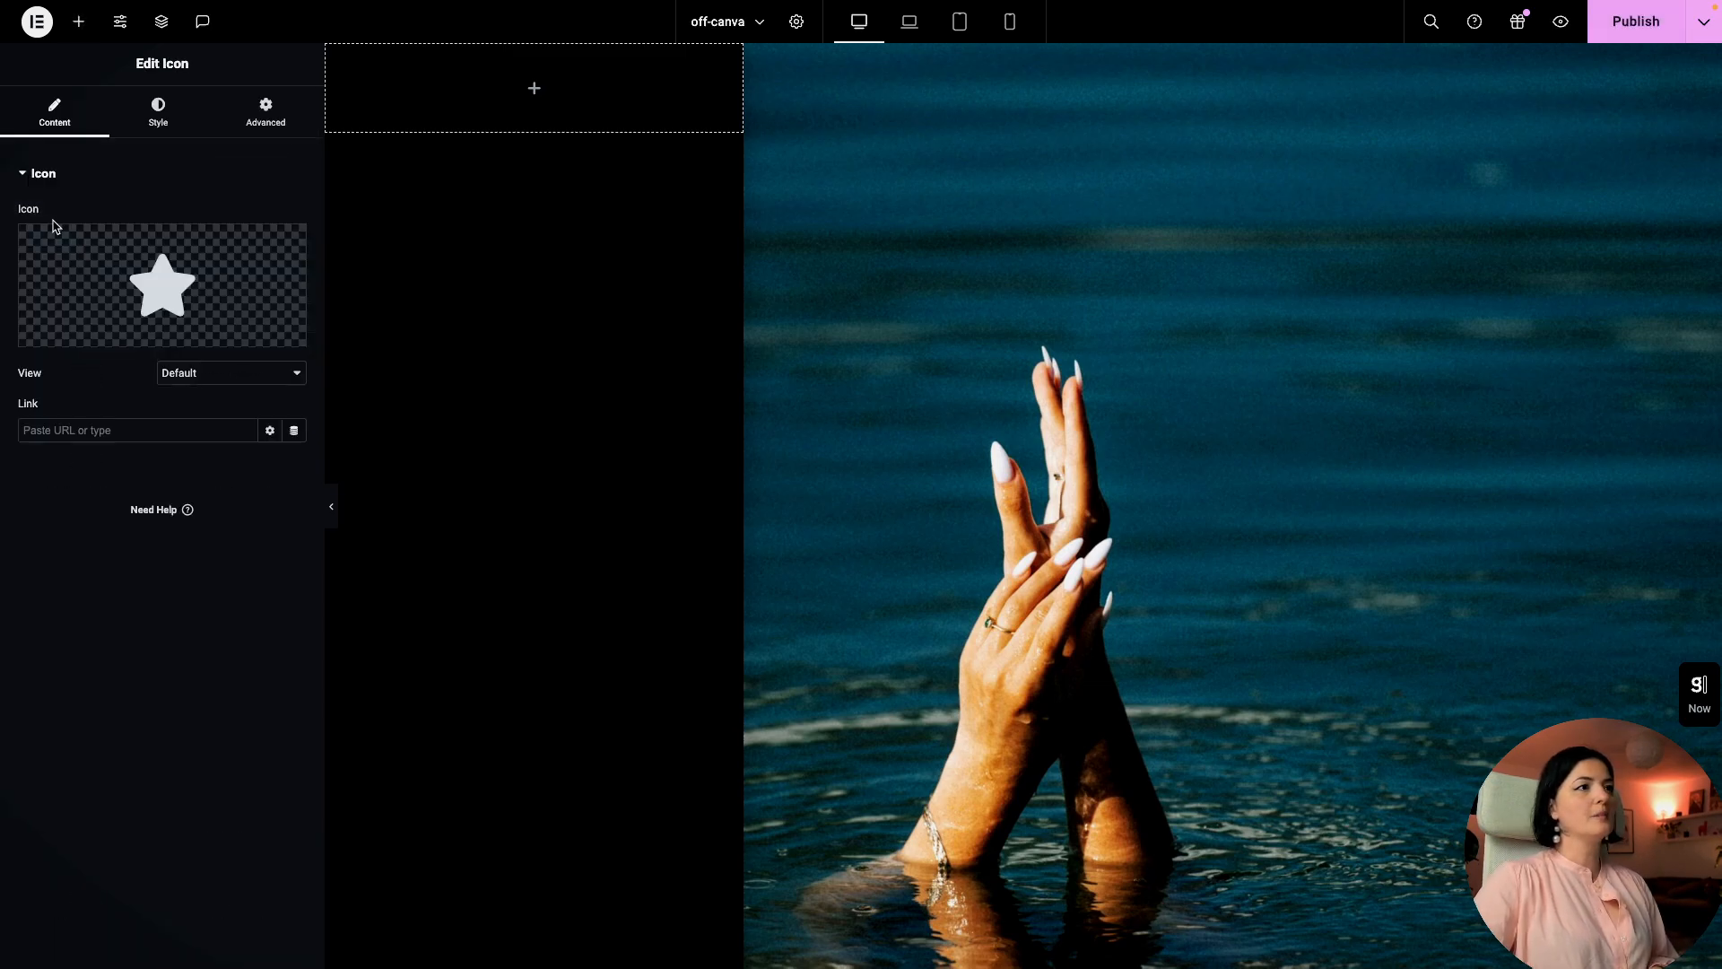
click(161, 20)
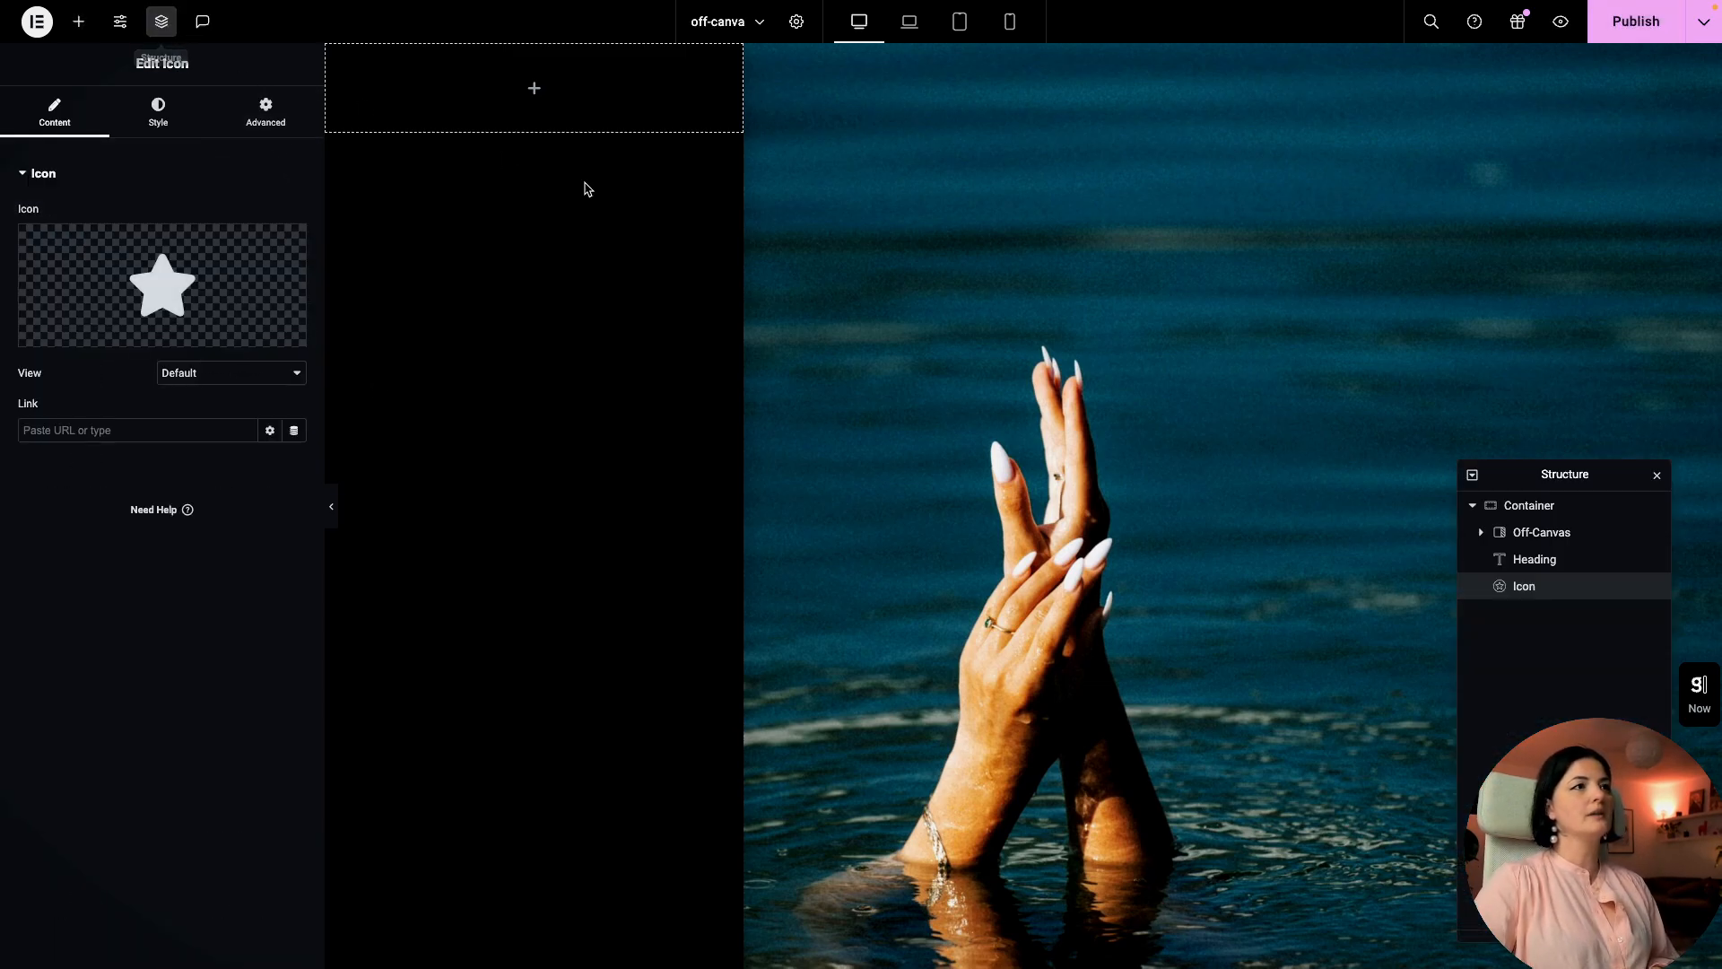
Step: Move the Icon widget into the Off-Canvas's inner container and replace its star with a light plus-sign SVG from the media library
mouse_move(1527, 588)
mouse_down()
mouse_move(1522, 549)
mouse_move(1526, 615)
mouse_move(1524, 585)
mouse_up()
click(1480, 535)
click(1492, 561)
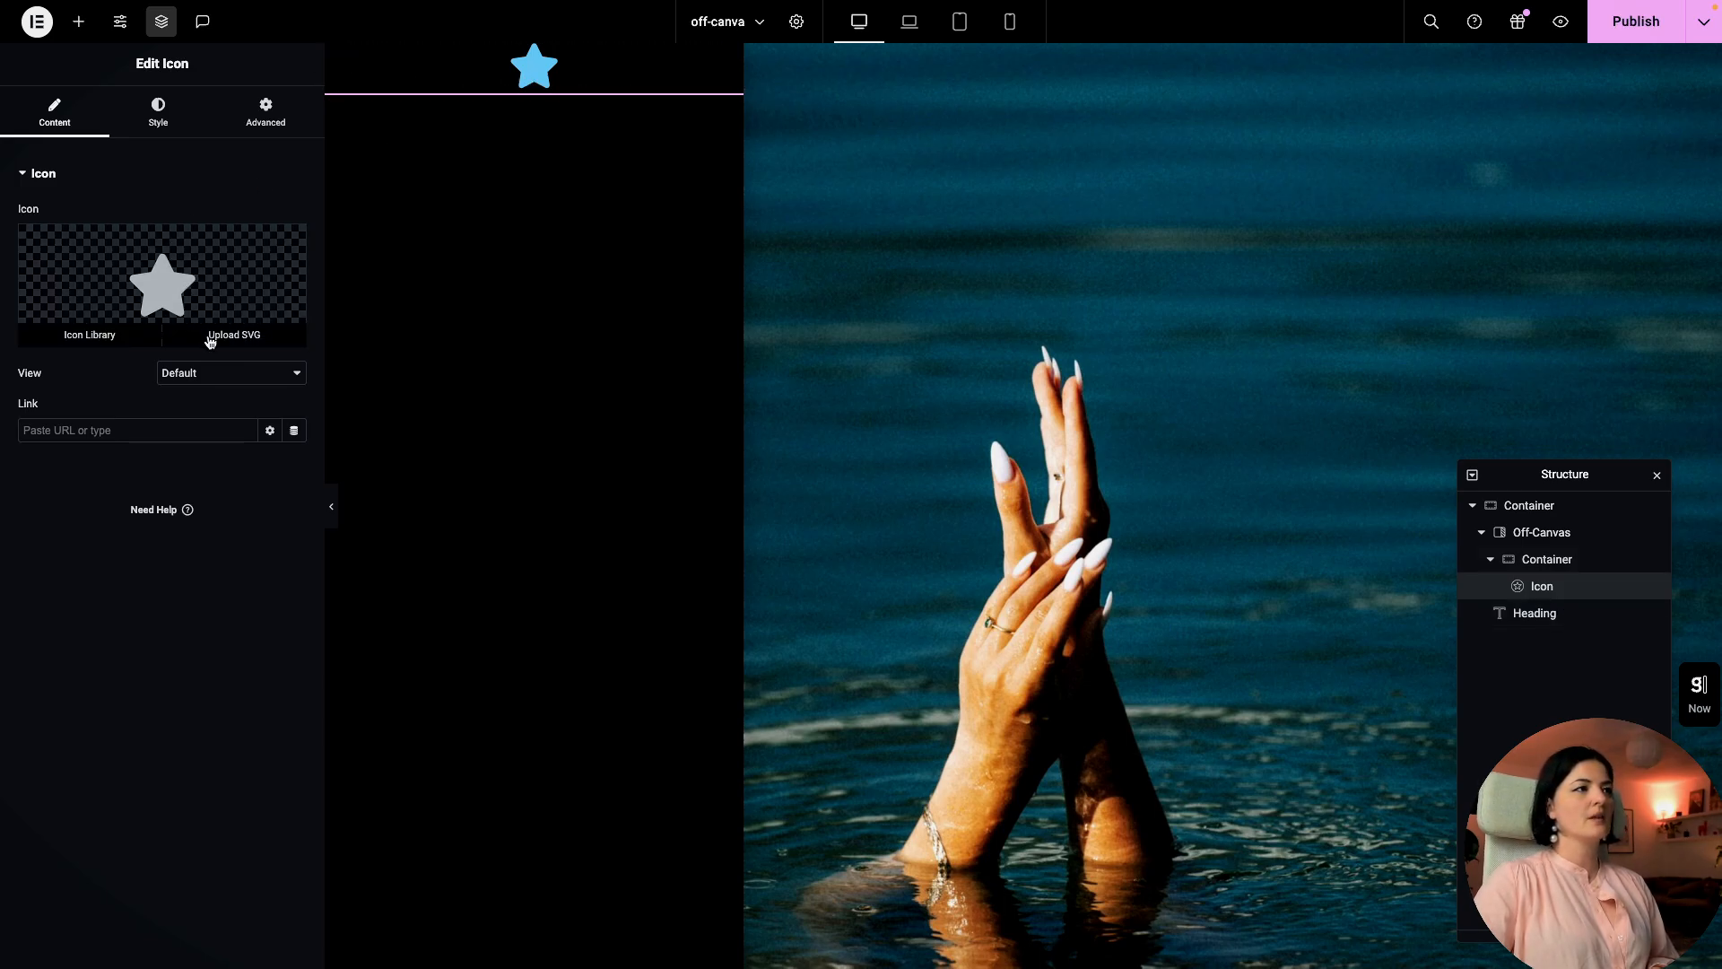
click(209, 339)
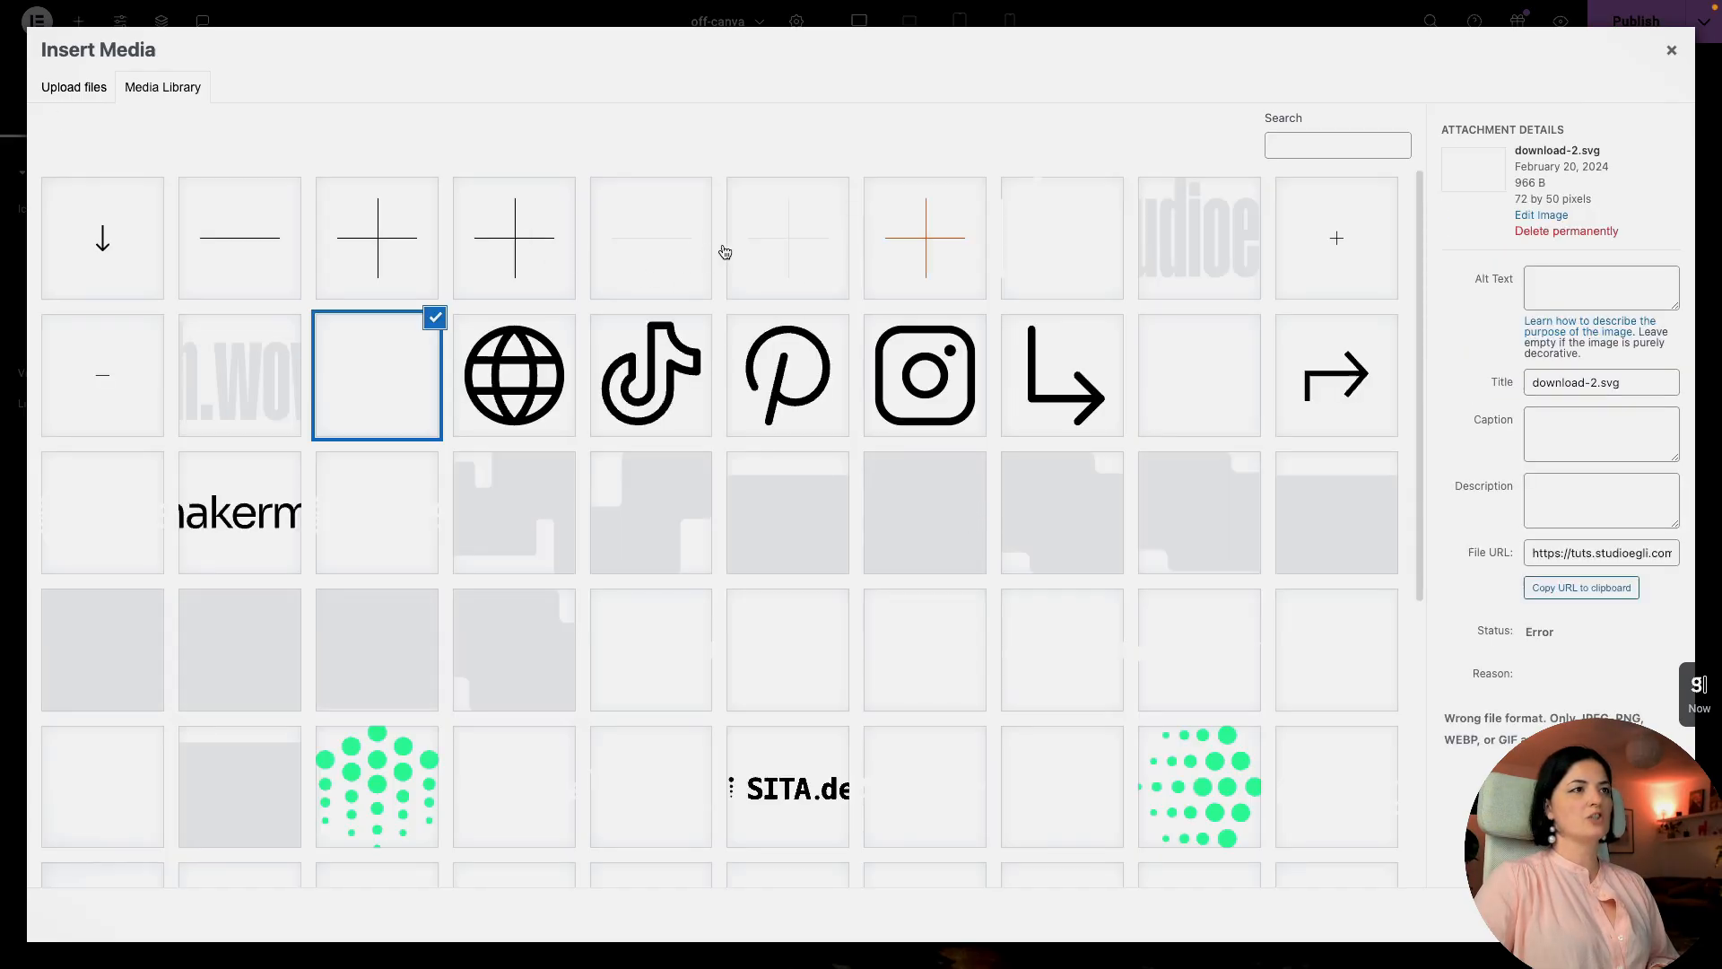
click(765, 245)
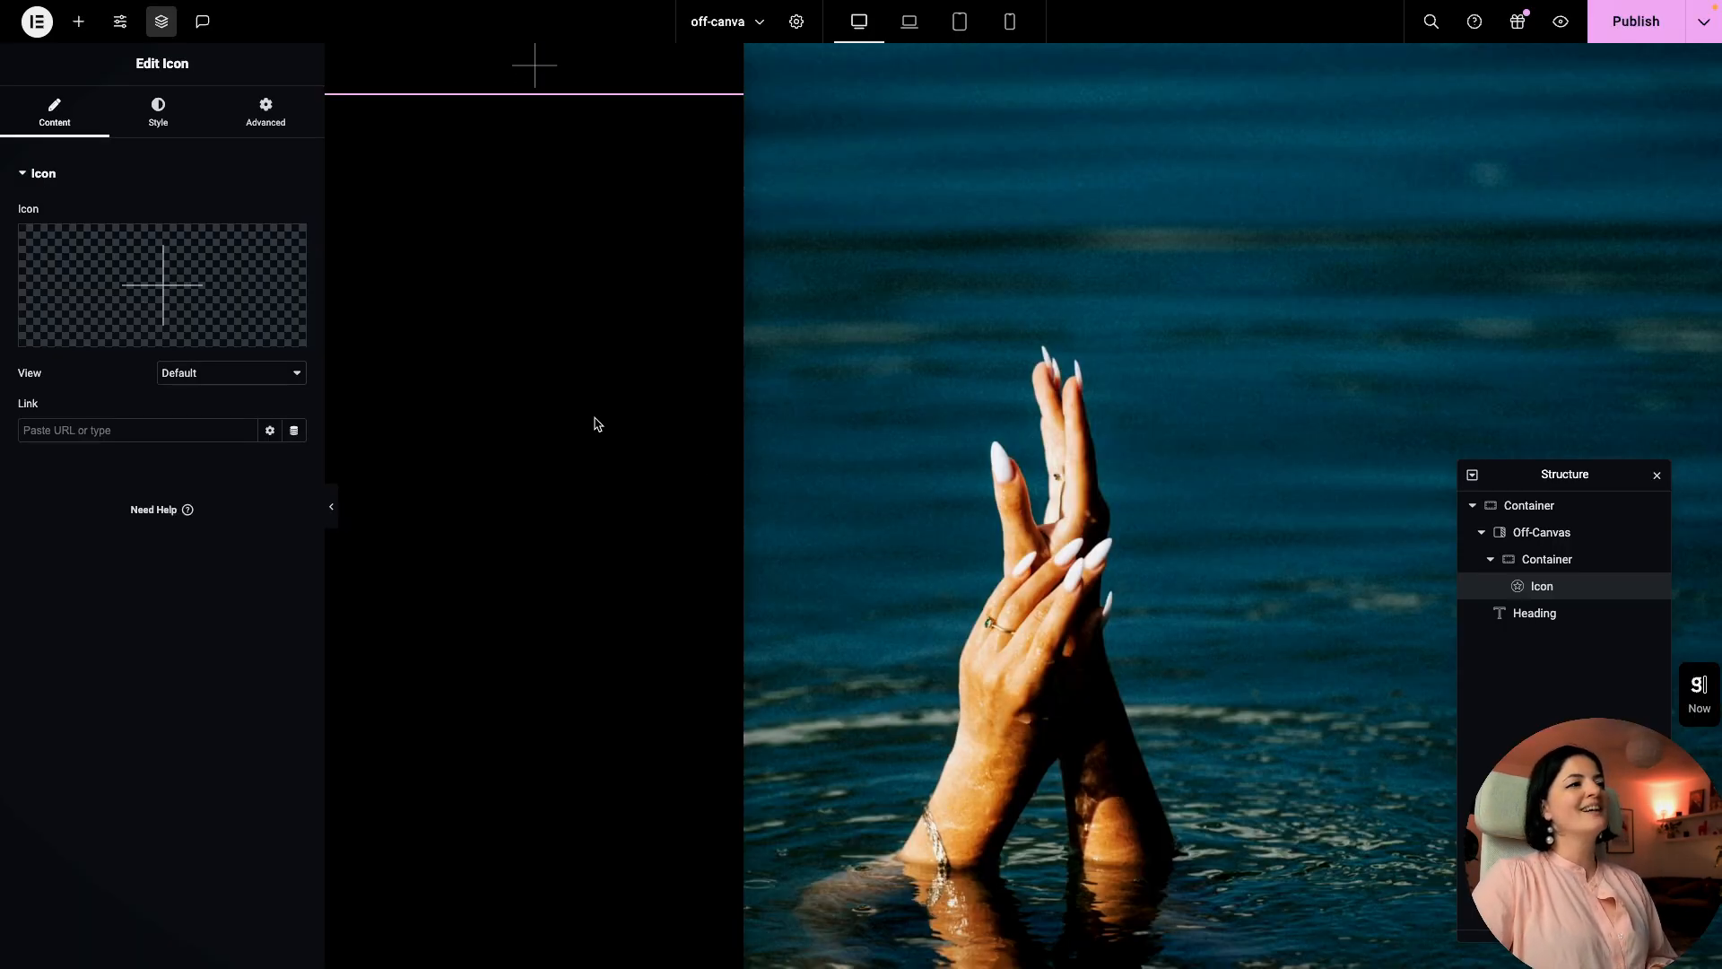
Step: Link the icon dynamically to Off-Canvas, with the action Close Off-Canvas and Off-Canvas 1 as the target widget
click(295, 432)
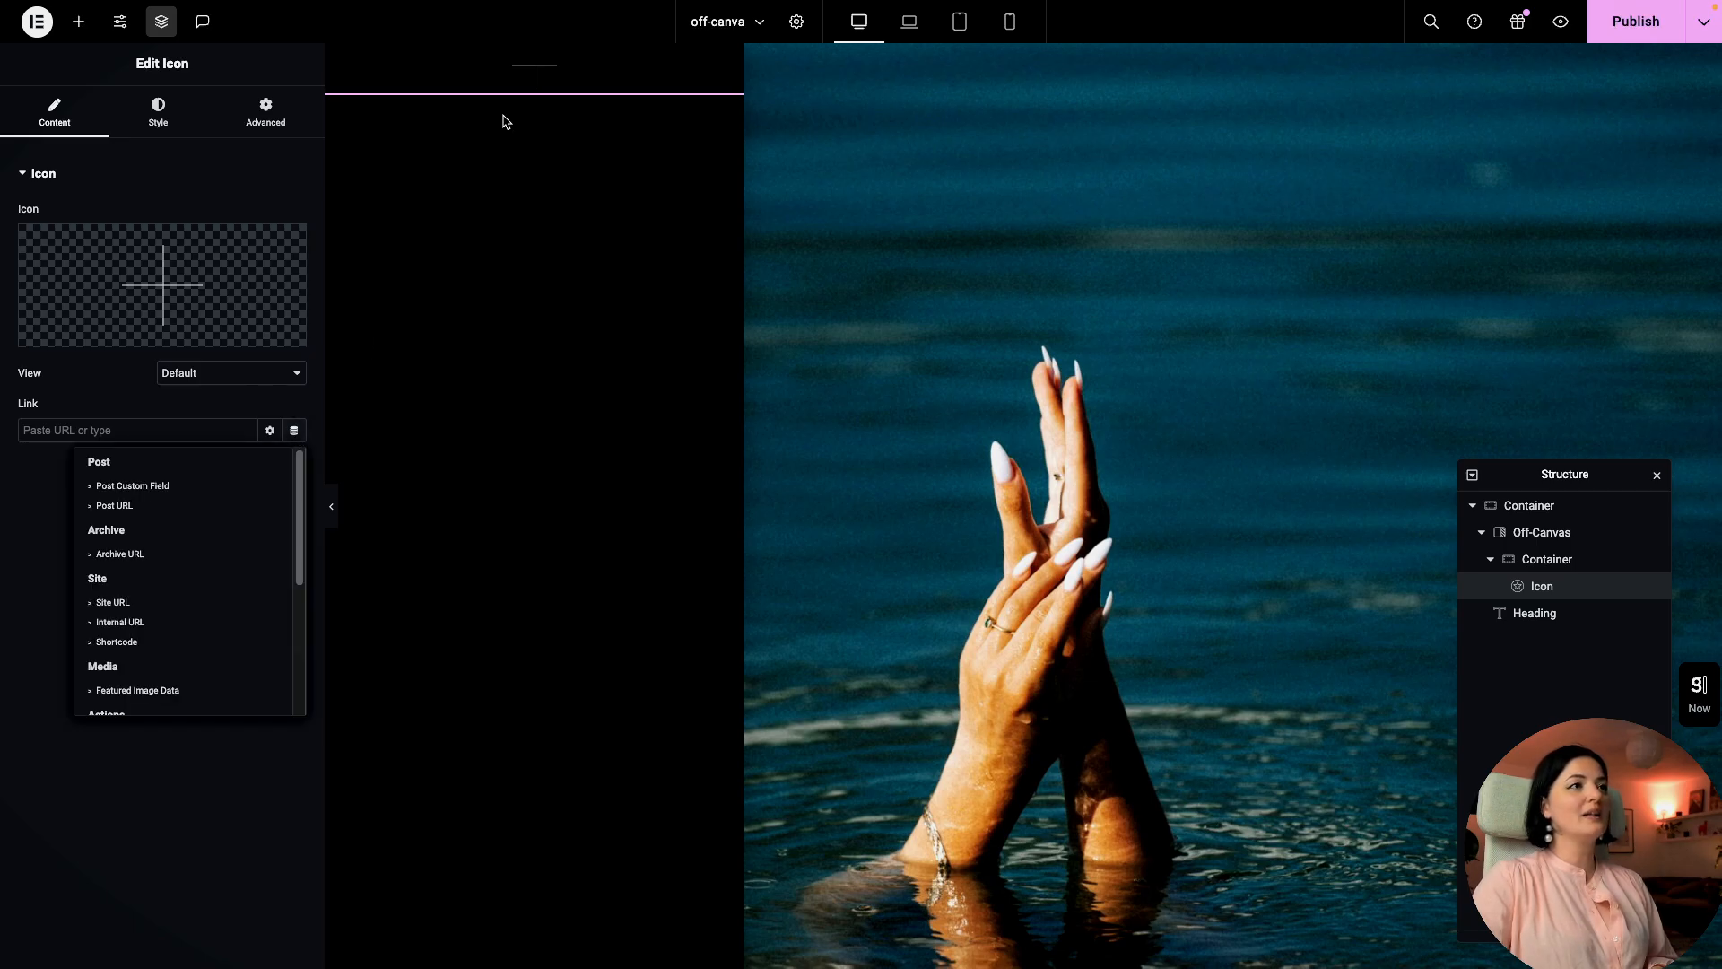
scroll(166, 637, down, 3)
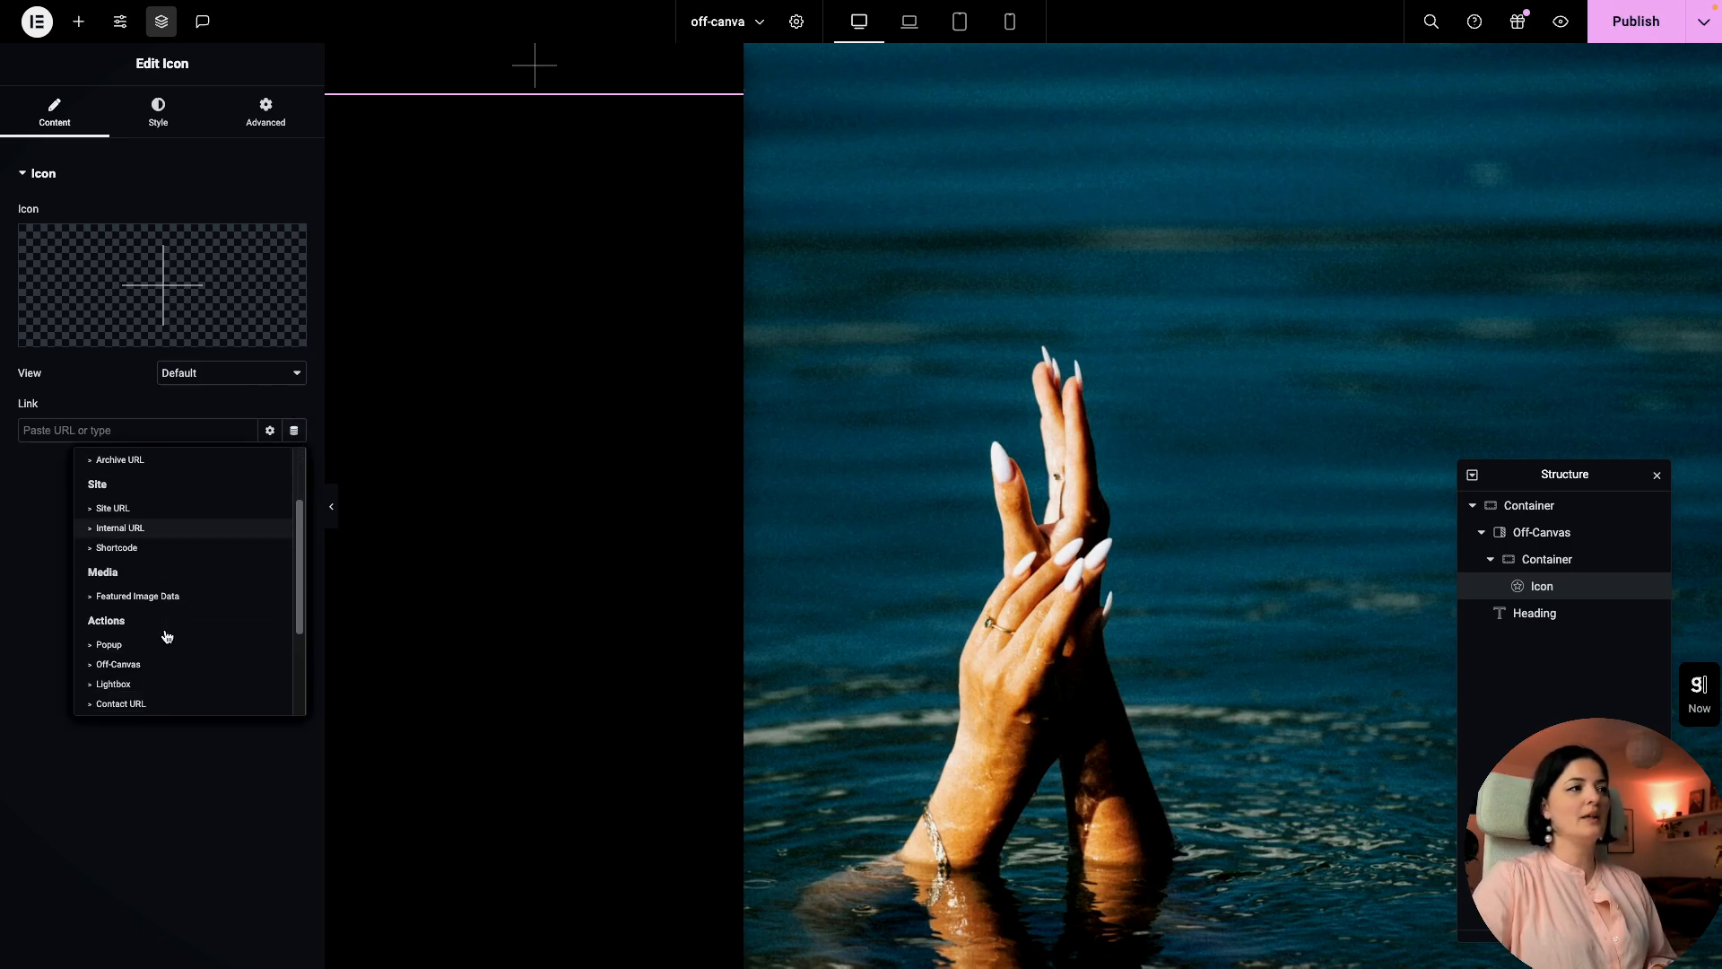
click(143, 600)
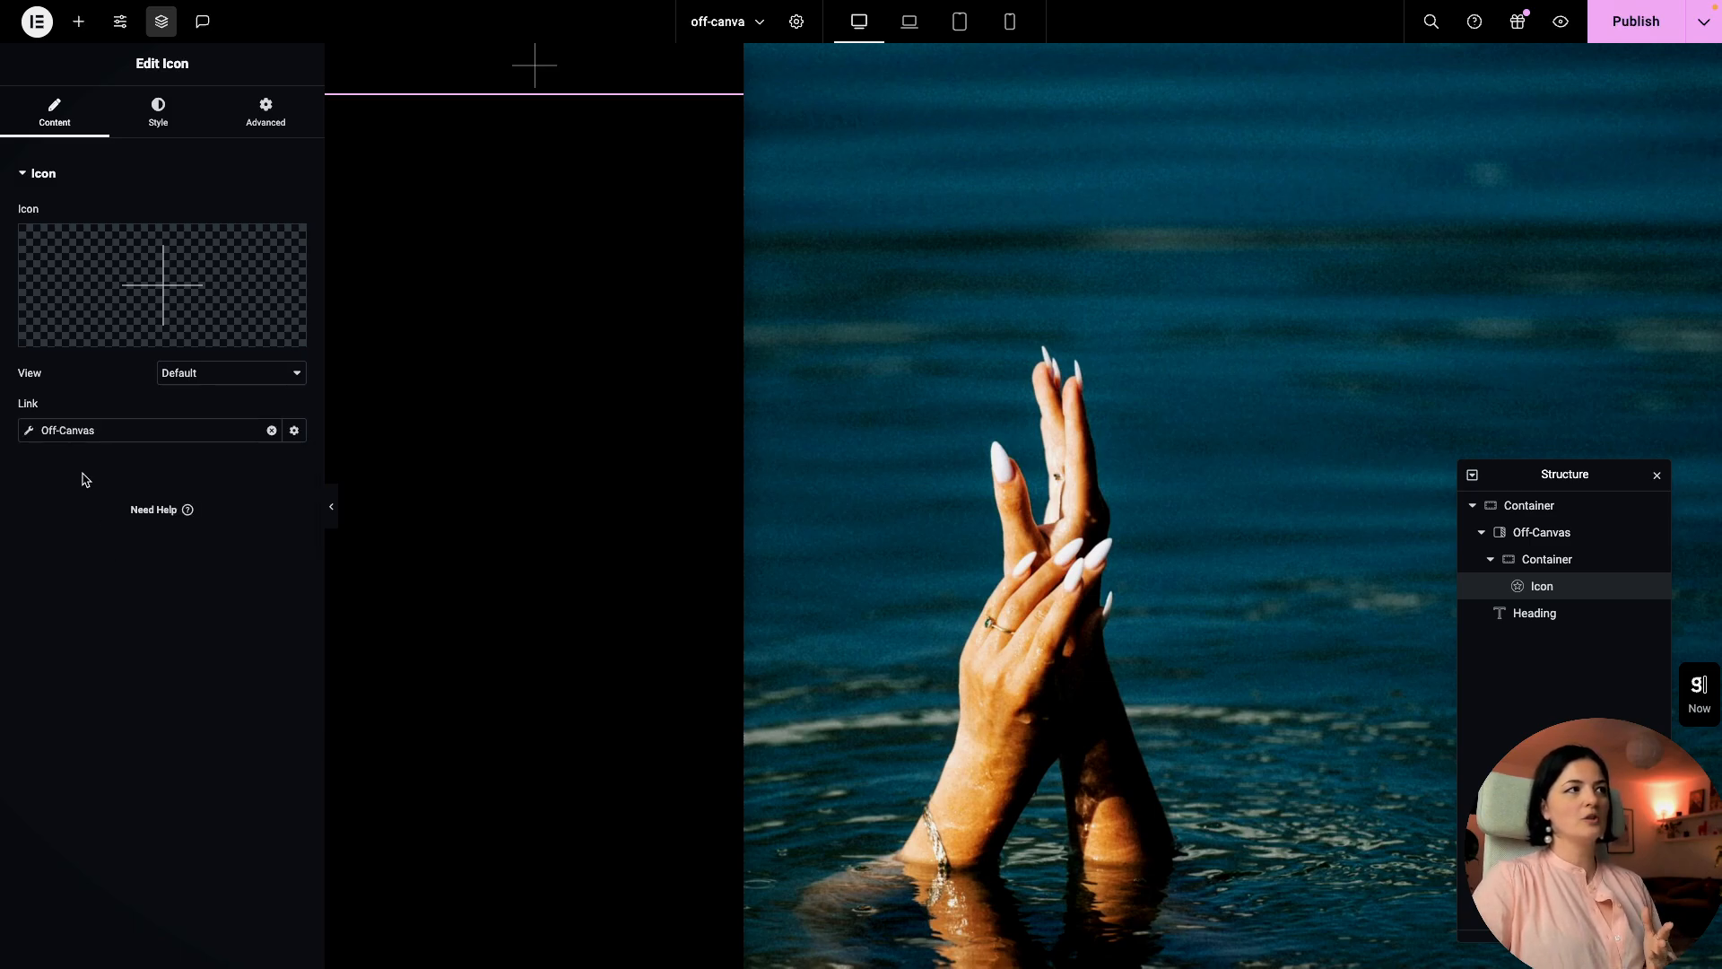
click(32, 434)
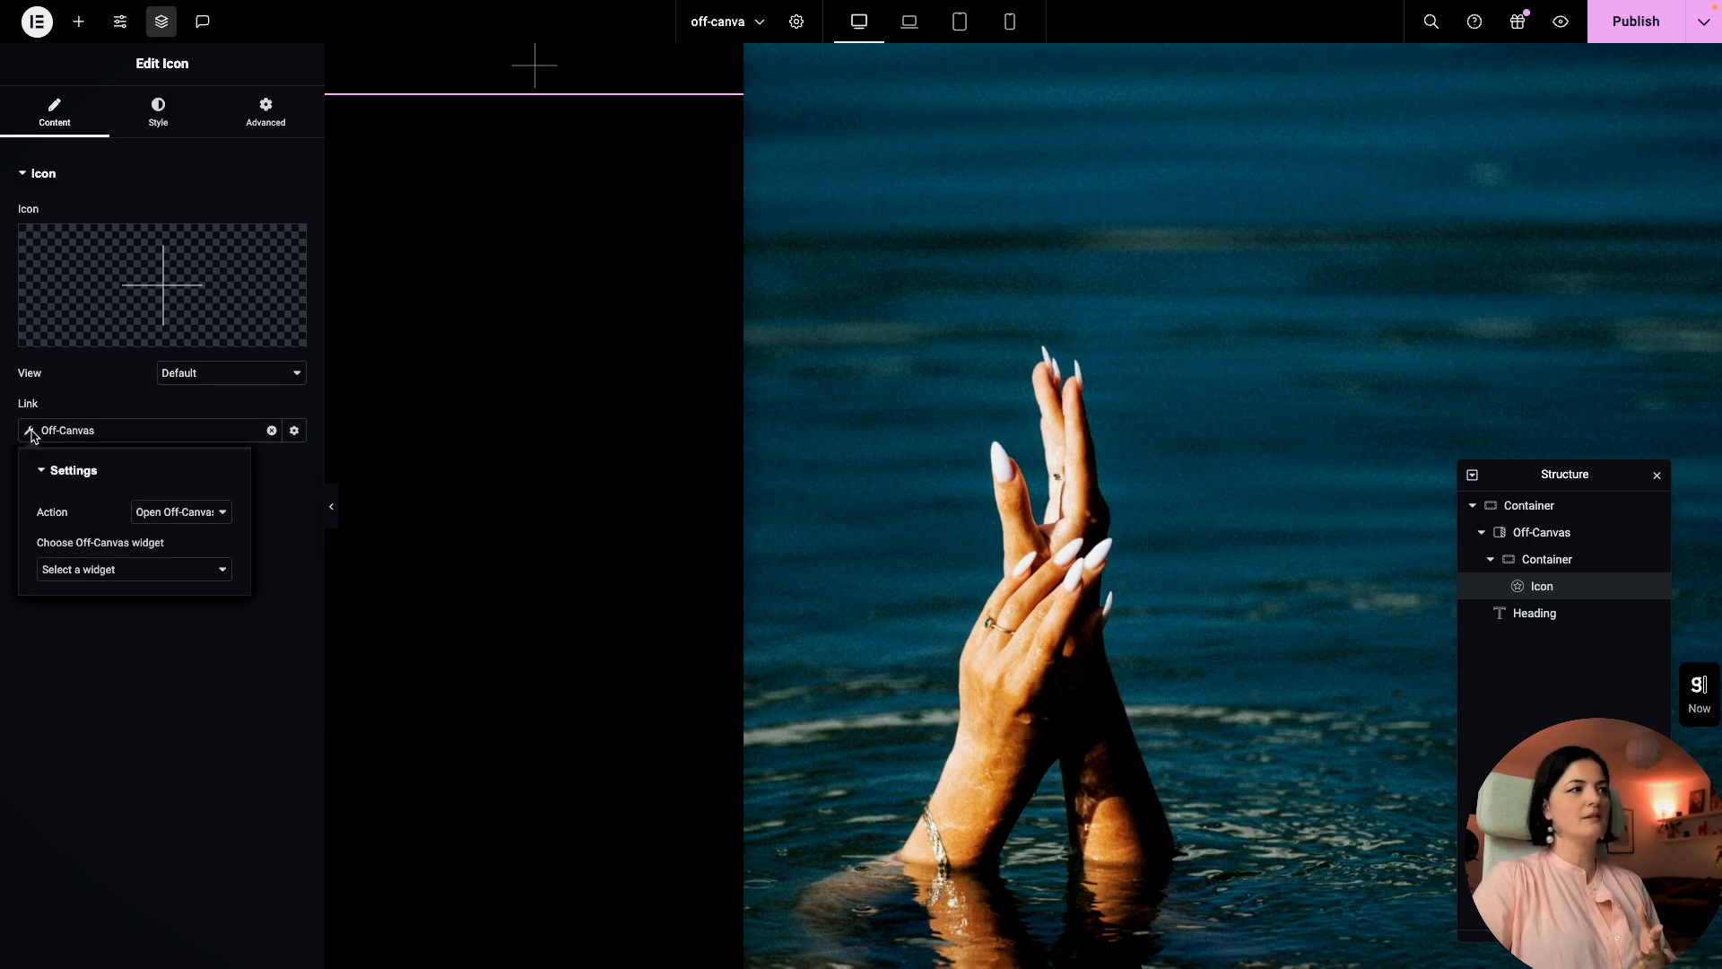
click(190, 513)
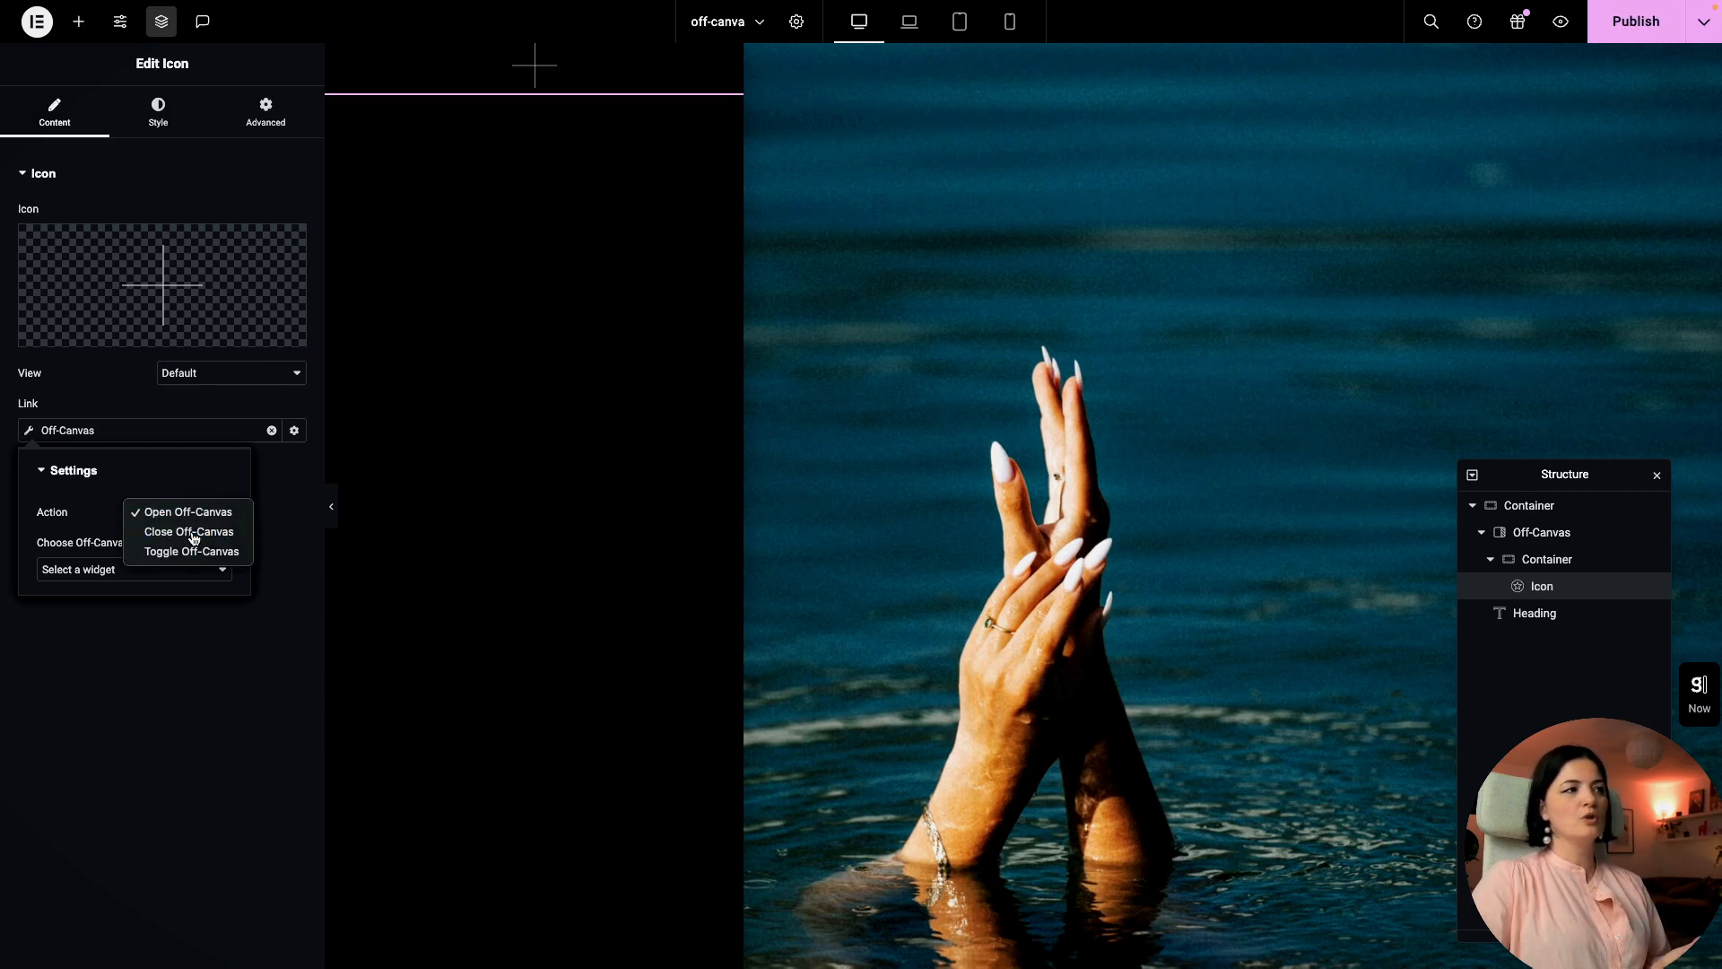
click(193, 535)
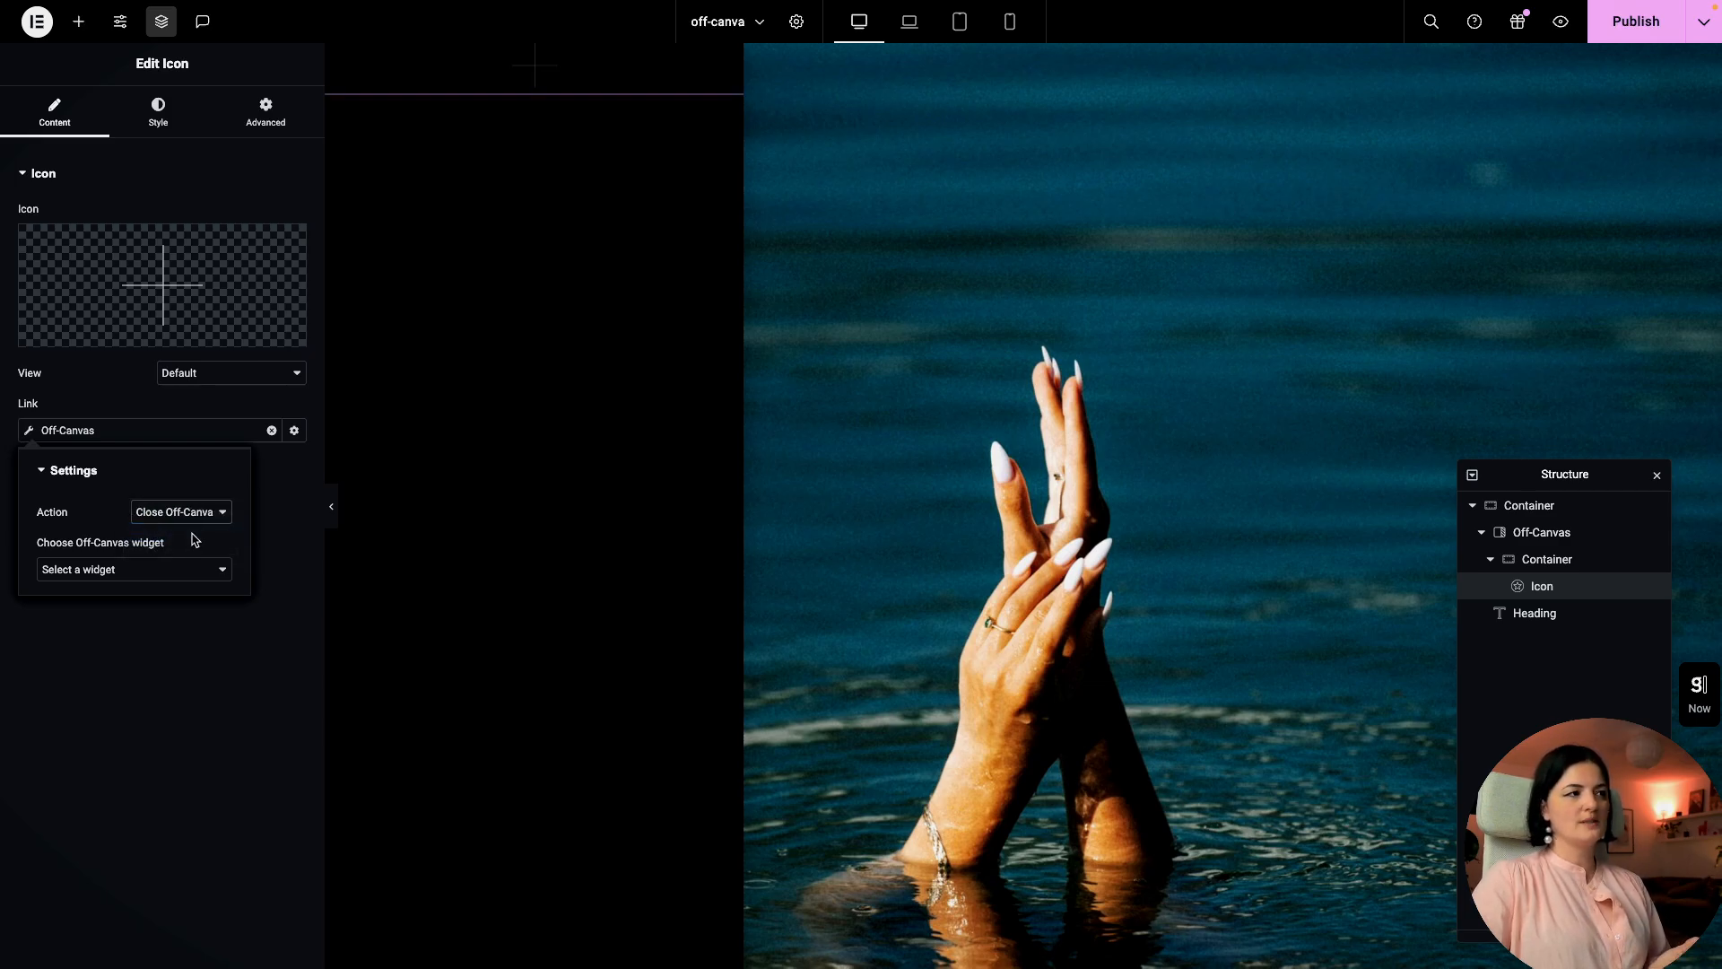
click(96, 574)
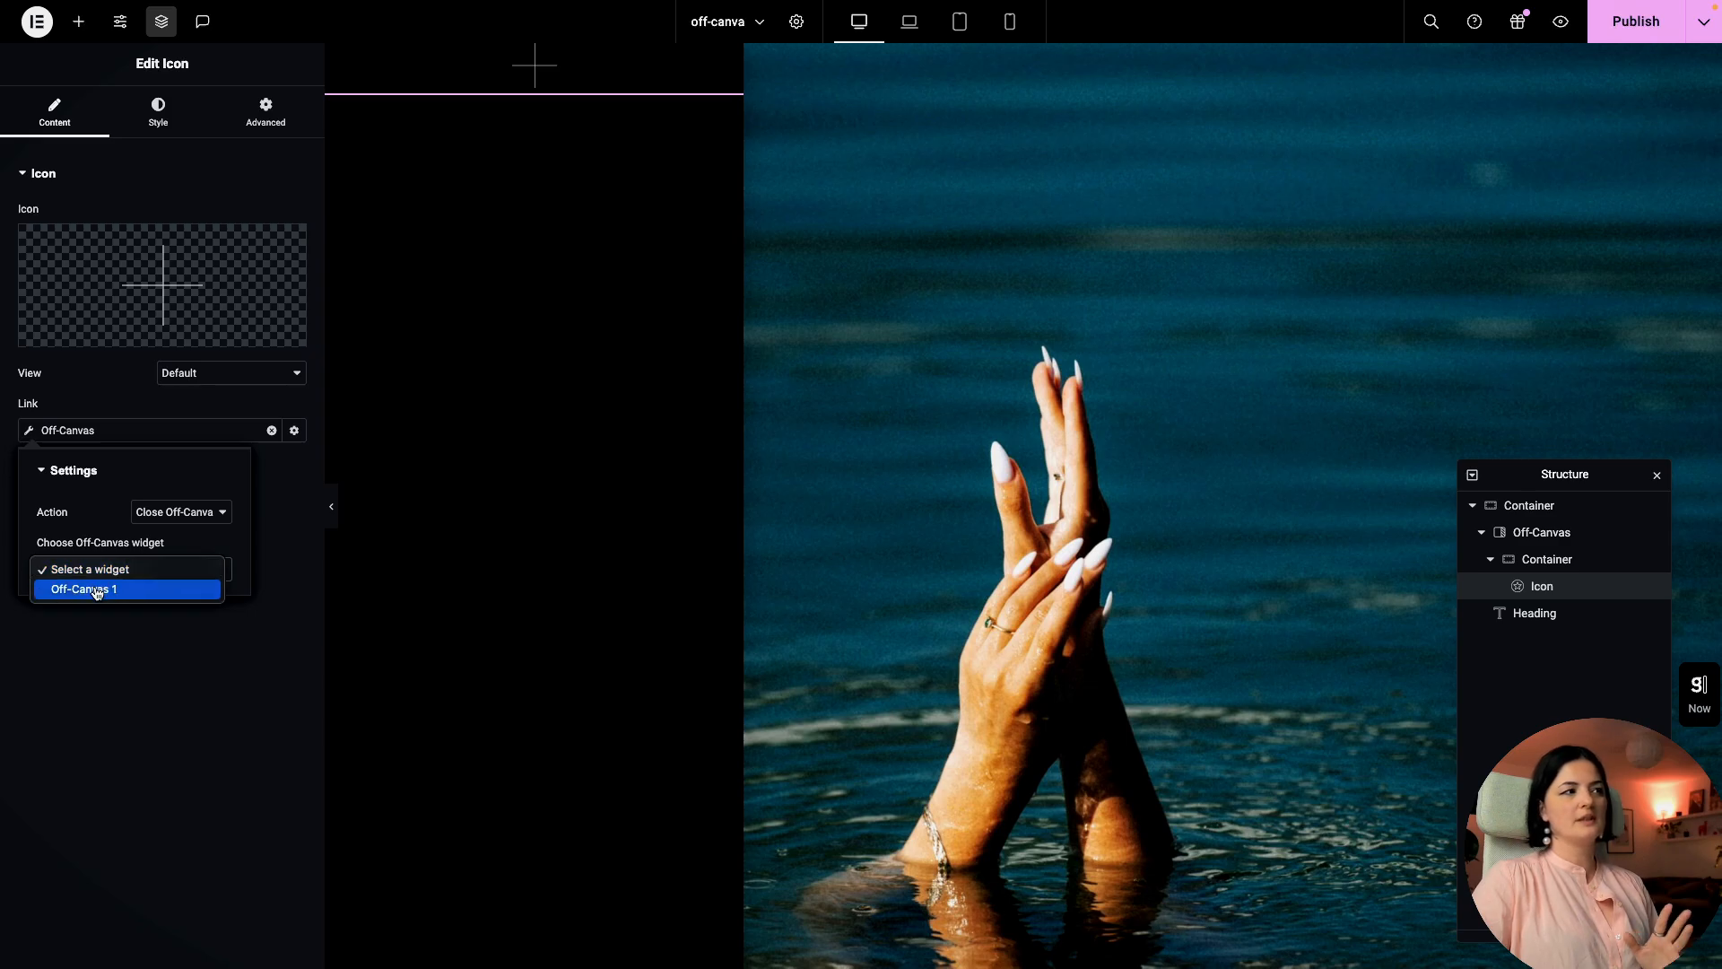
click(97, 589)
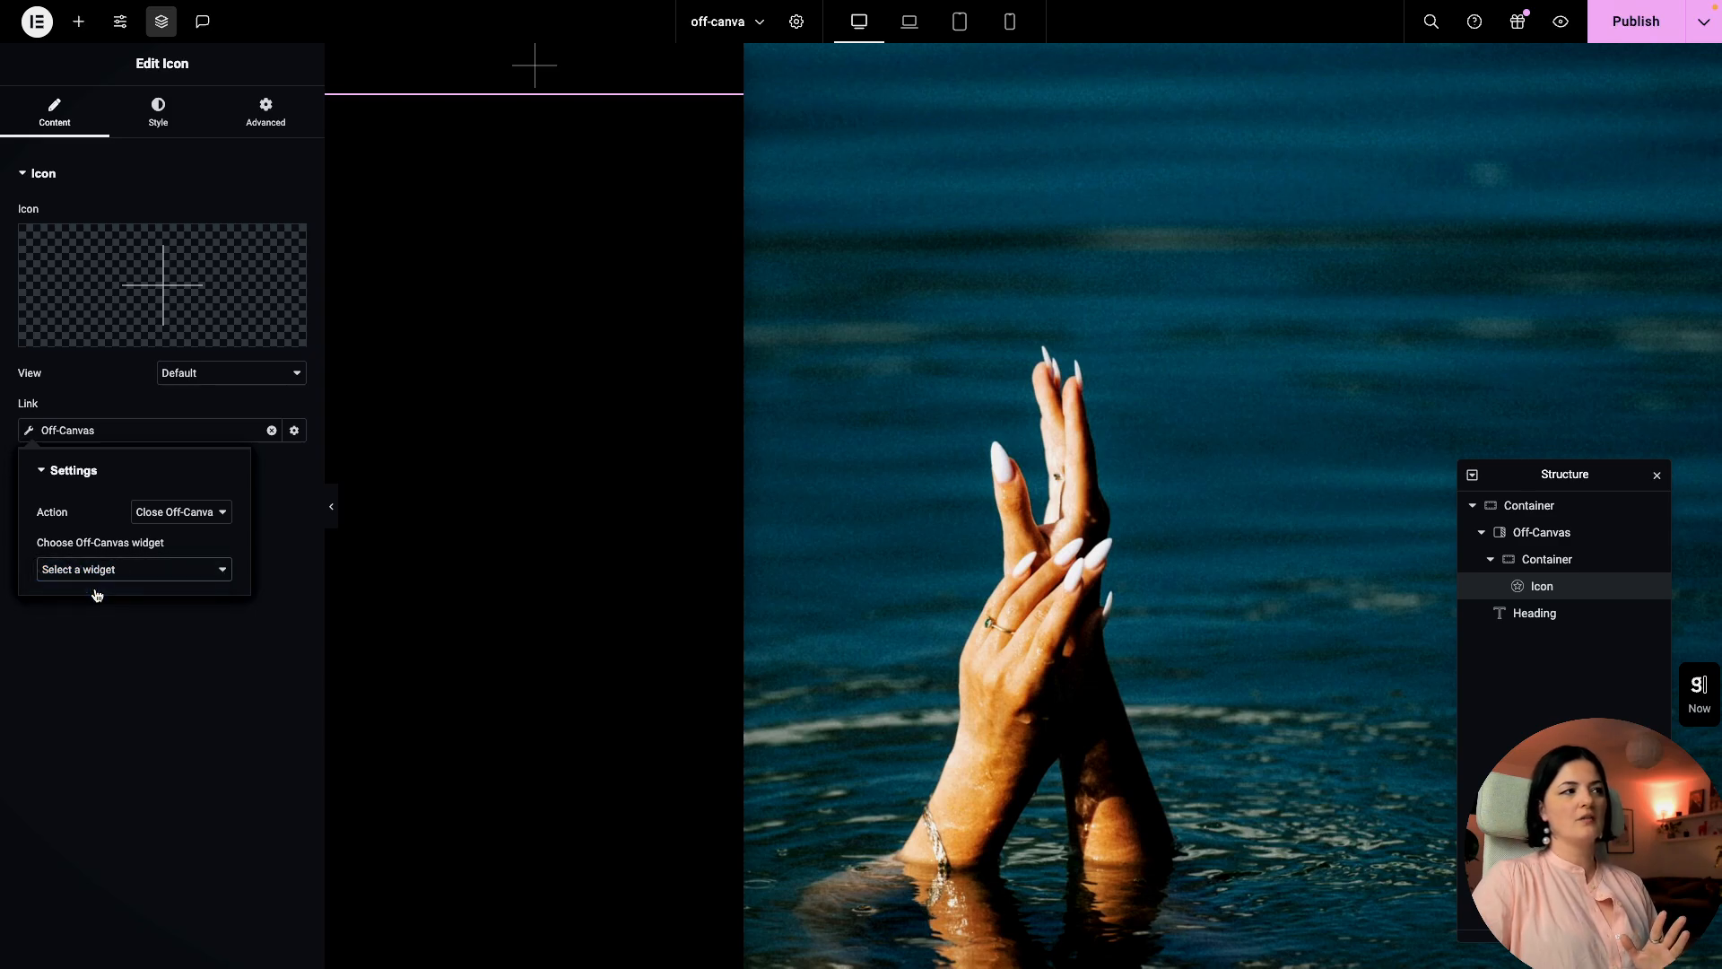
click(130, 649)
Step: Publish the page, open the off-canvas from the live page's heading and close it with the plus icon
key(ctrl+s)
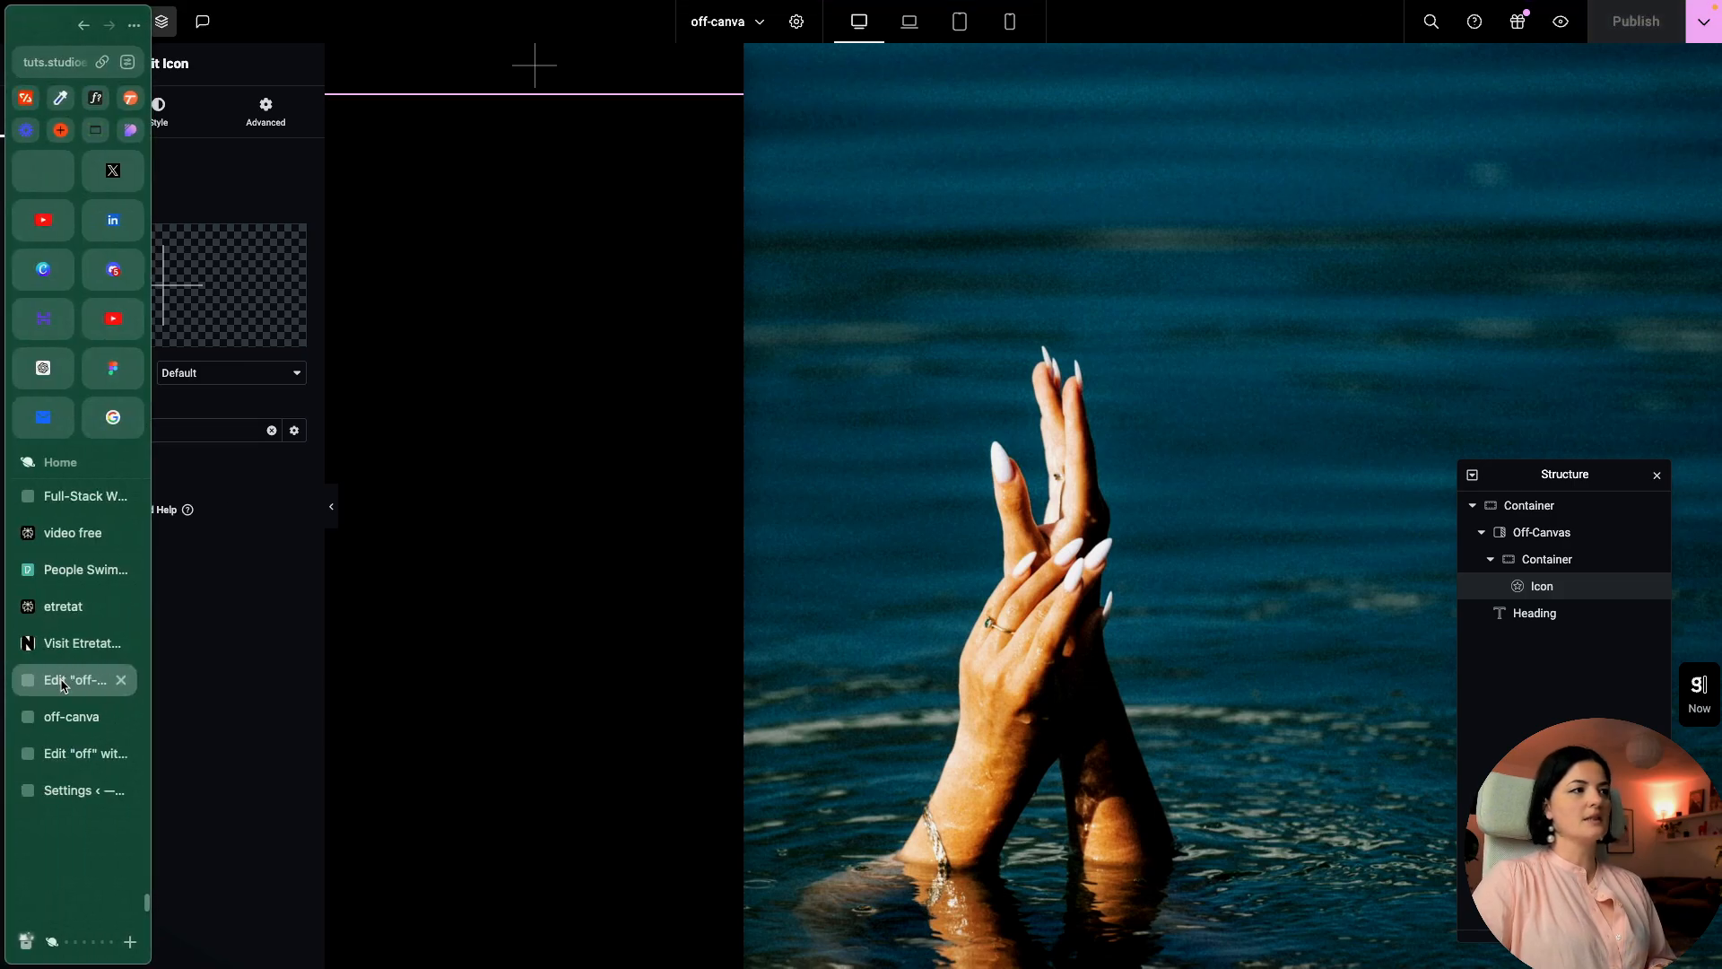
click(63, 714)
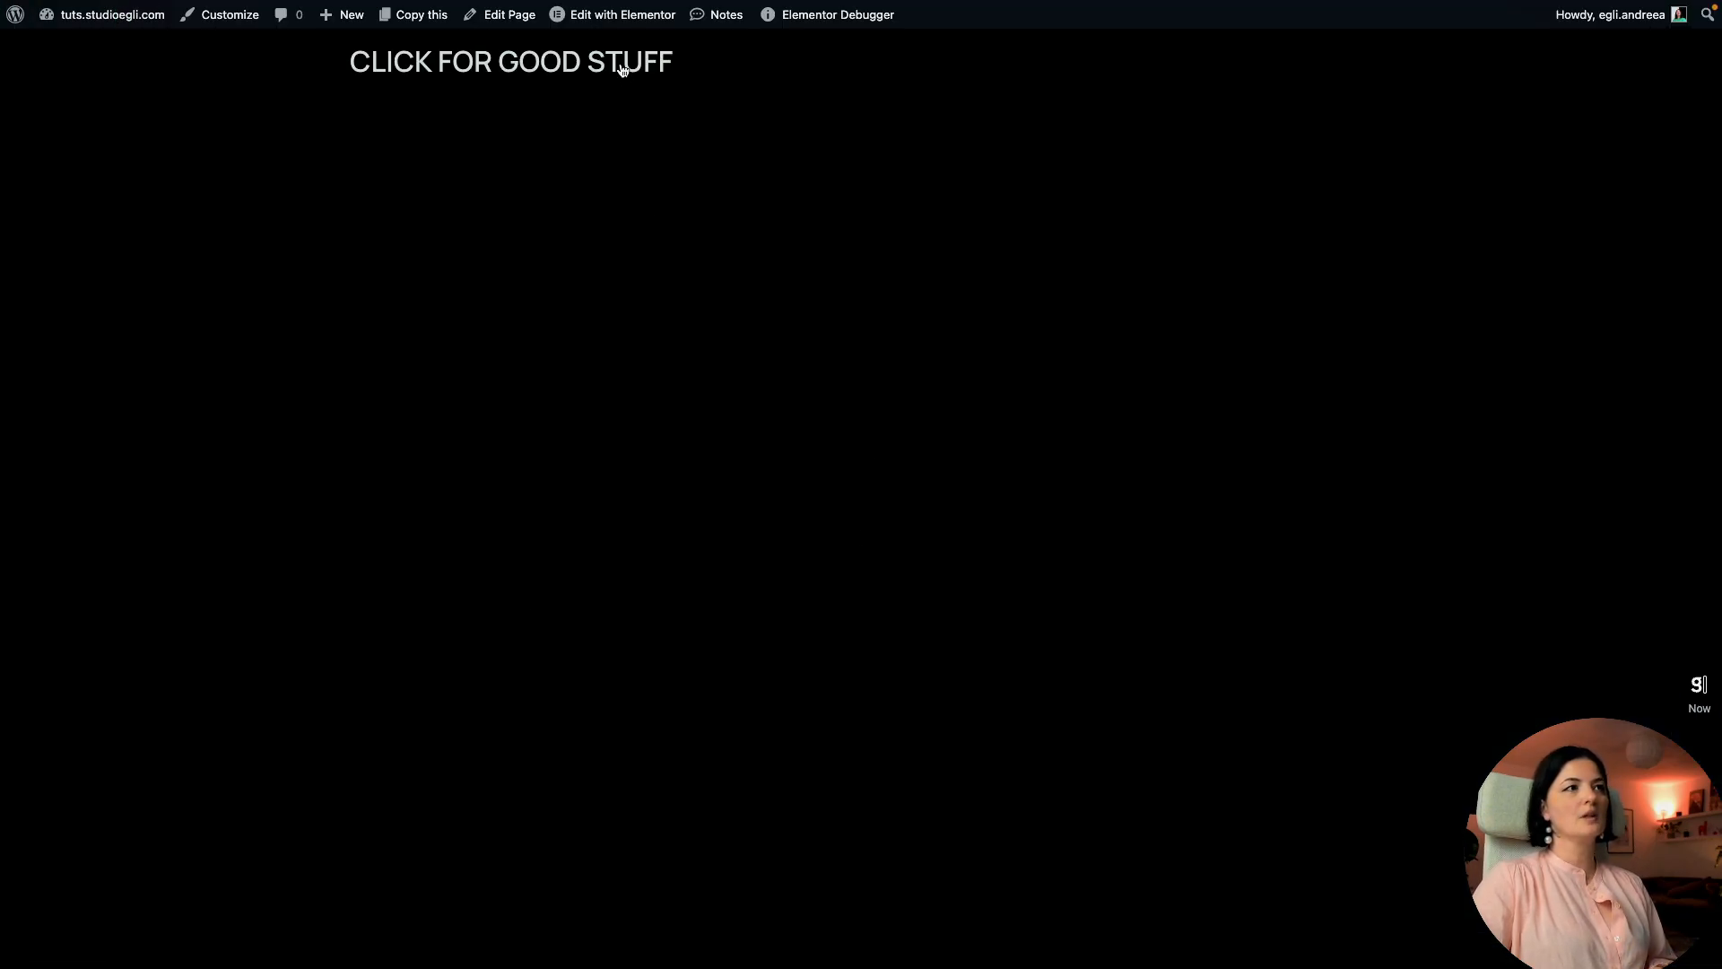
click(622, 70)
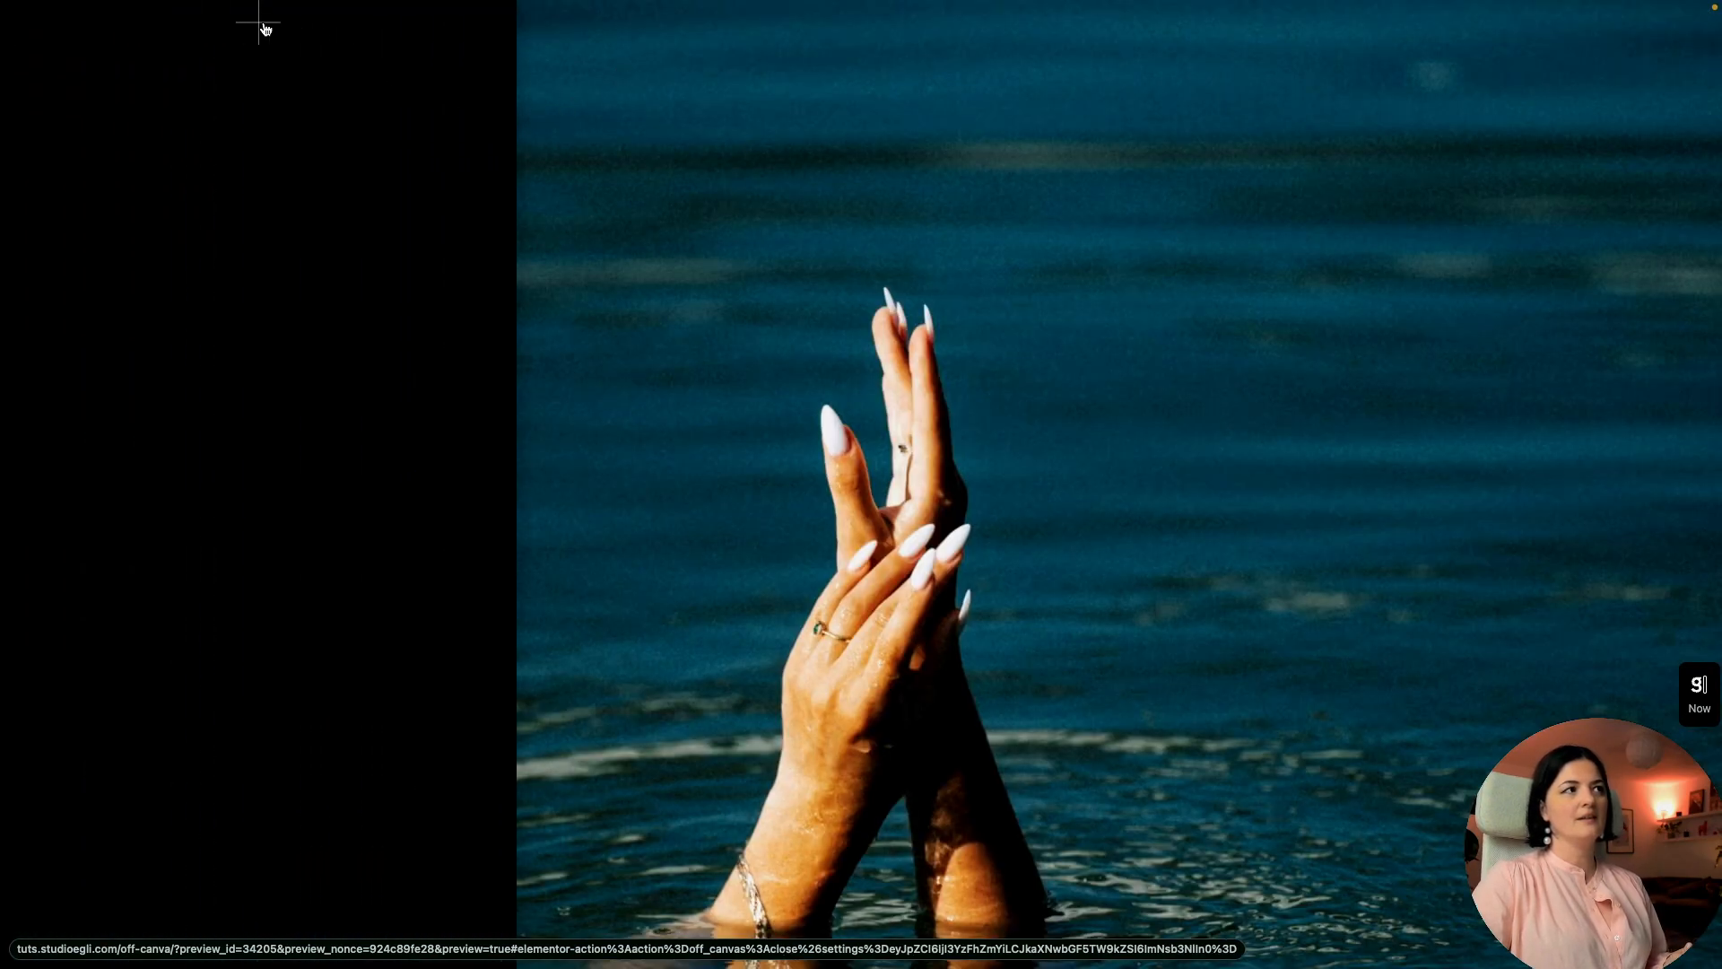
click(264, 29)
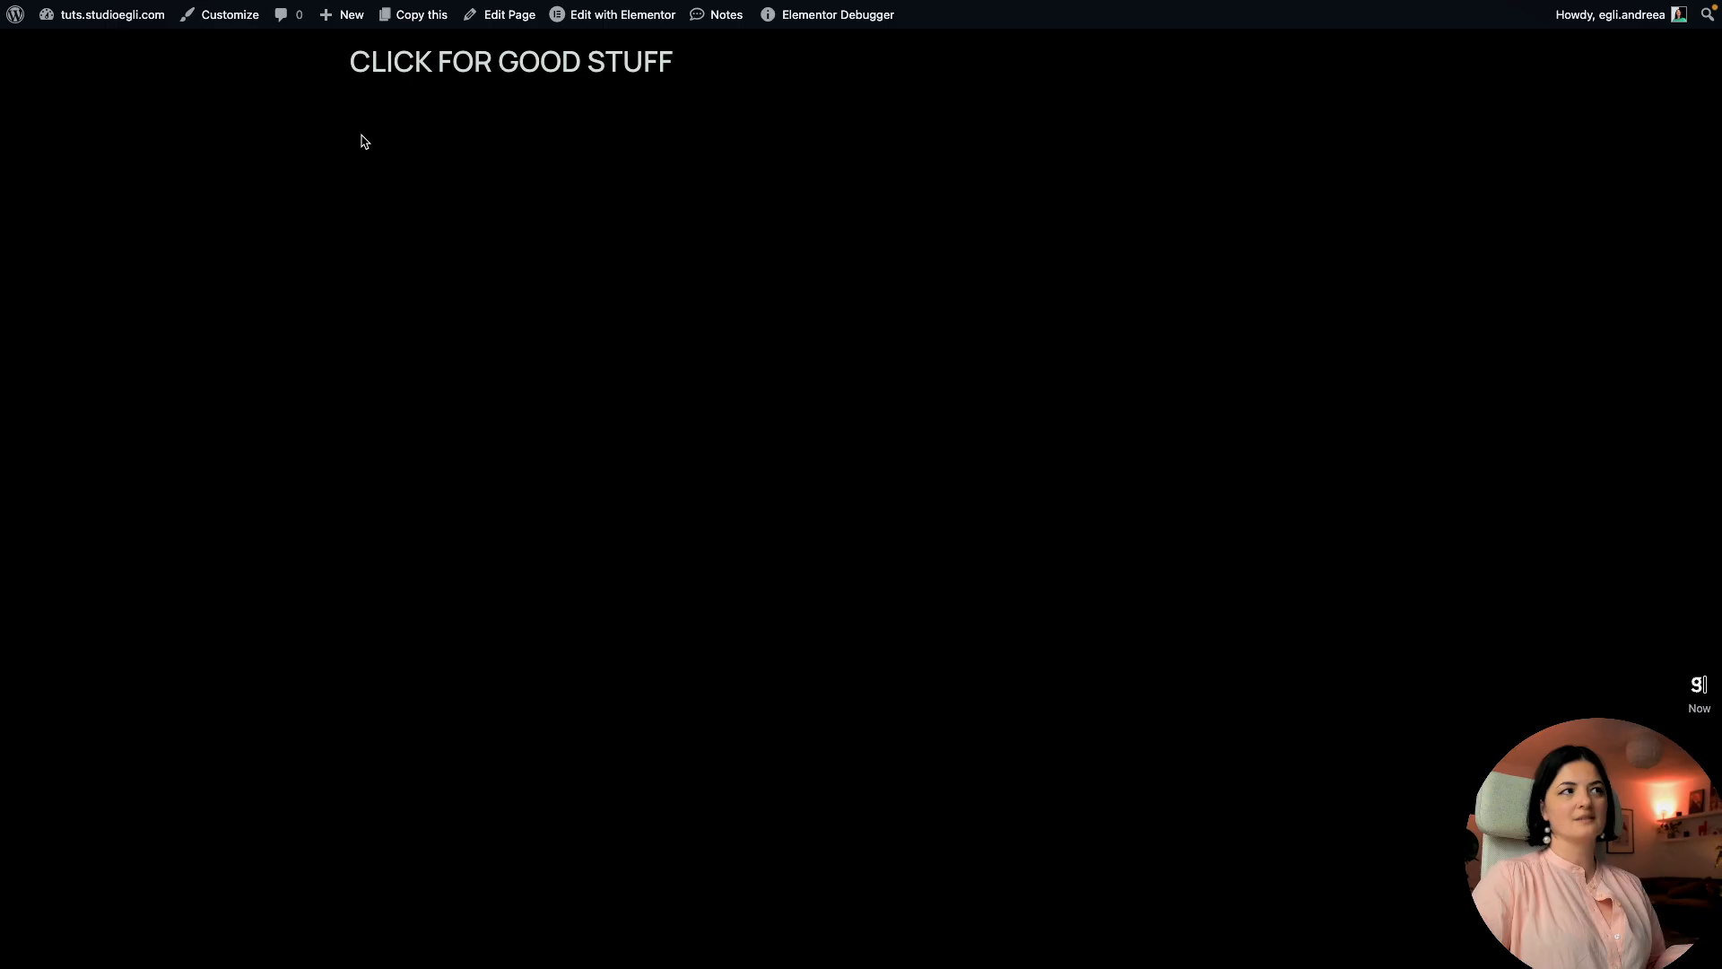
Step: Back in the editor, set the Off-Canvas exit animation to Slide Out Left and publish the page
mouse_move(3, 345)
click(58, 679)
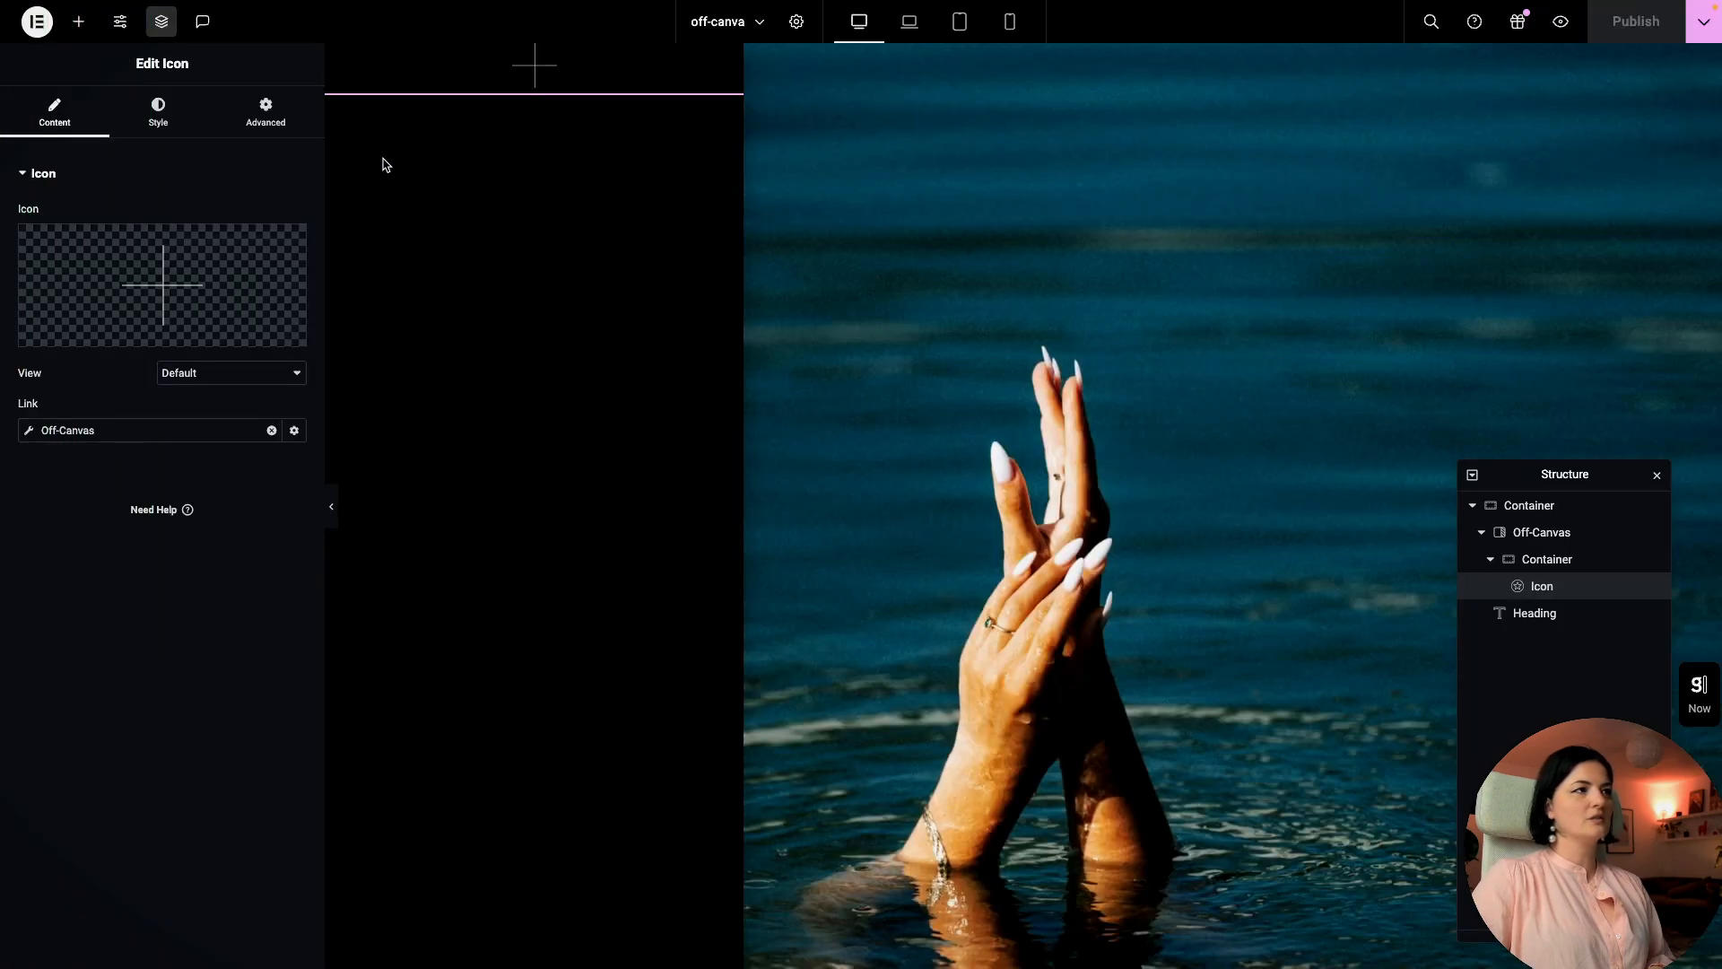
click(1548, 538)
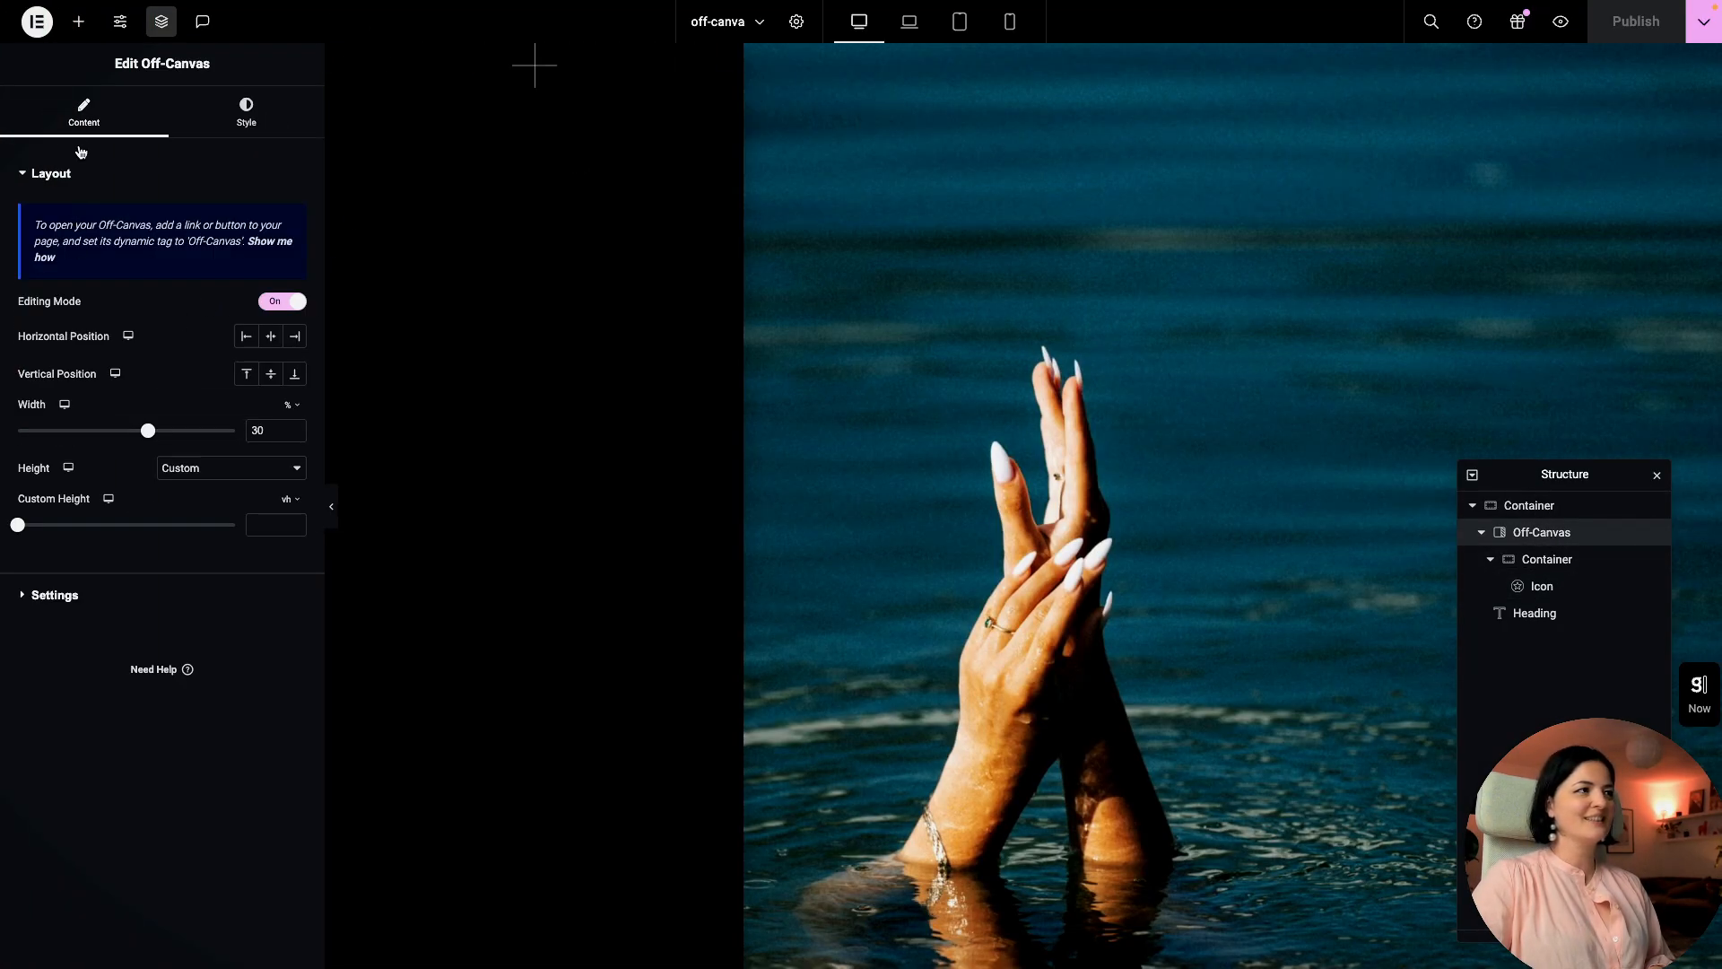
click(86, 601)
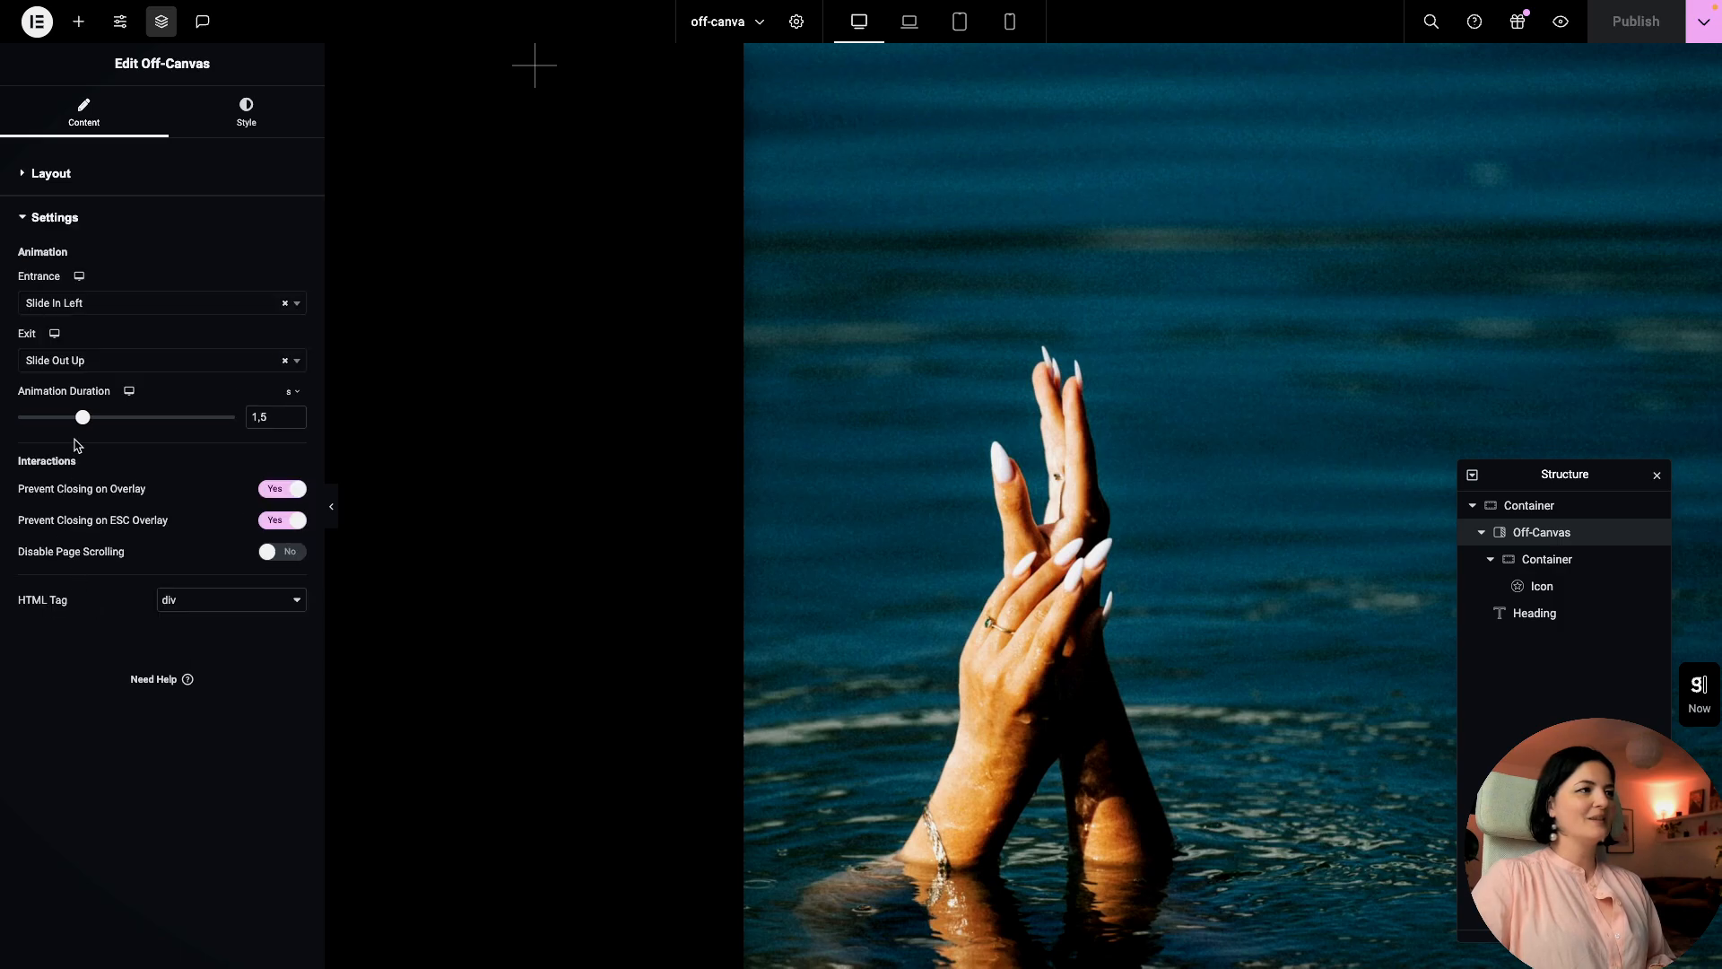
click(99, 362)
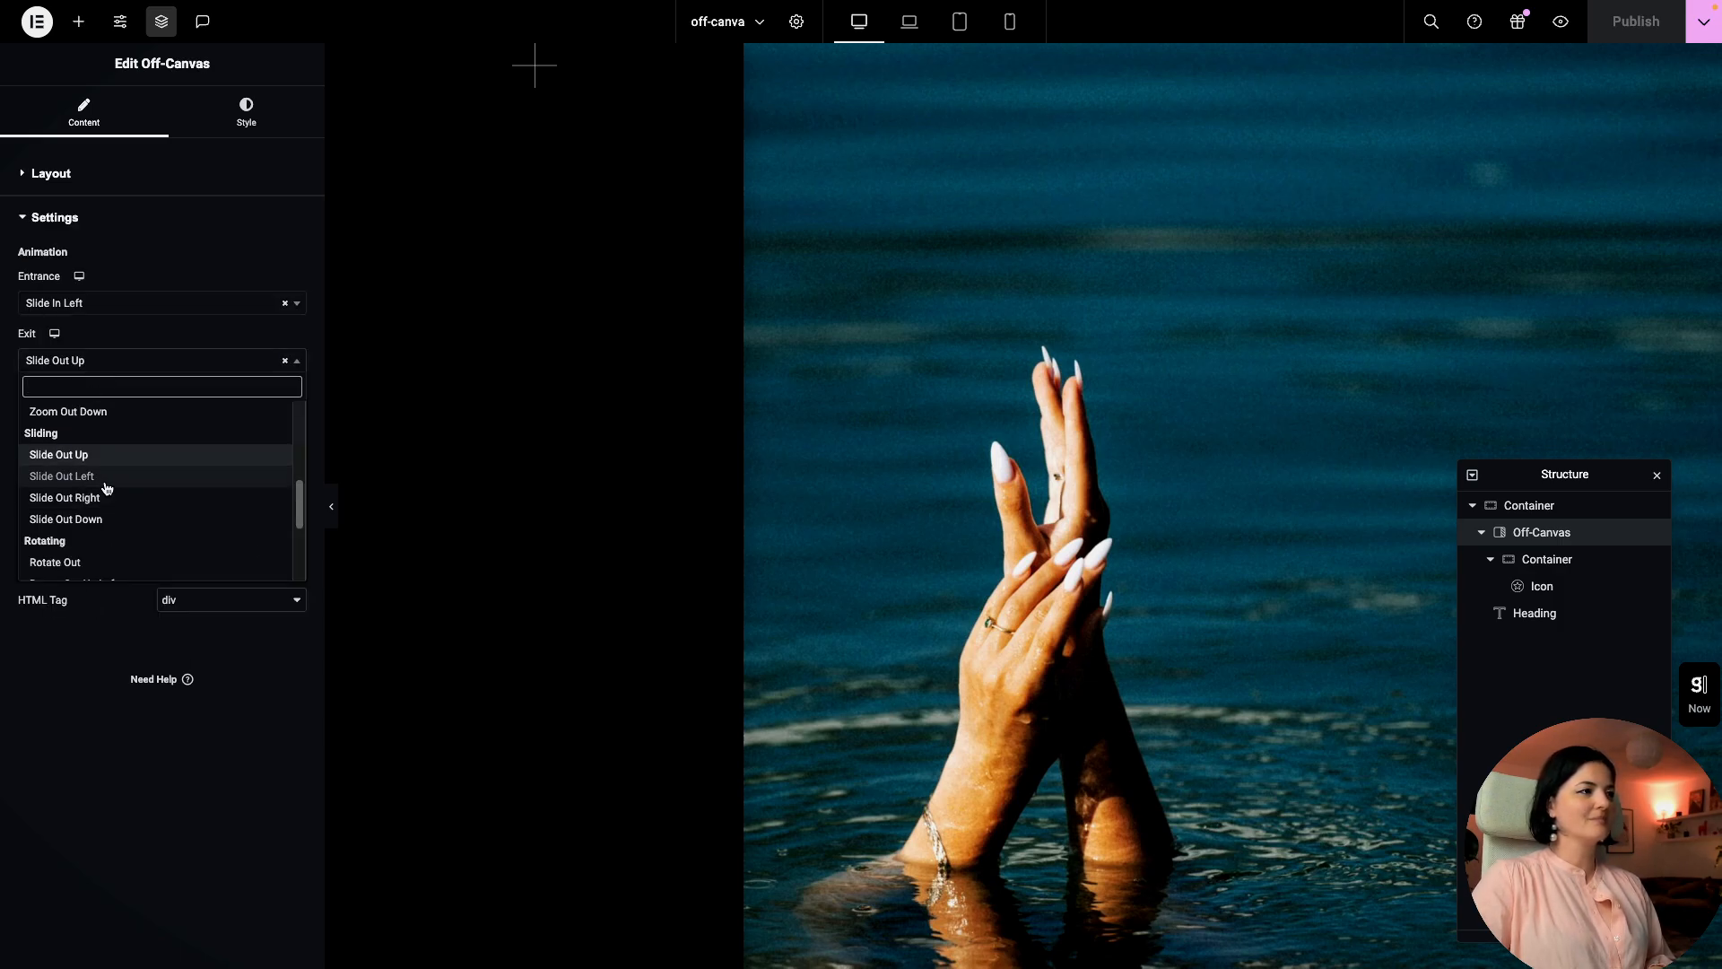
click(62, 476)
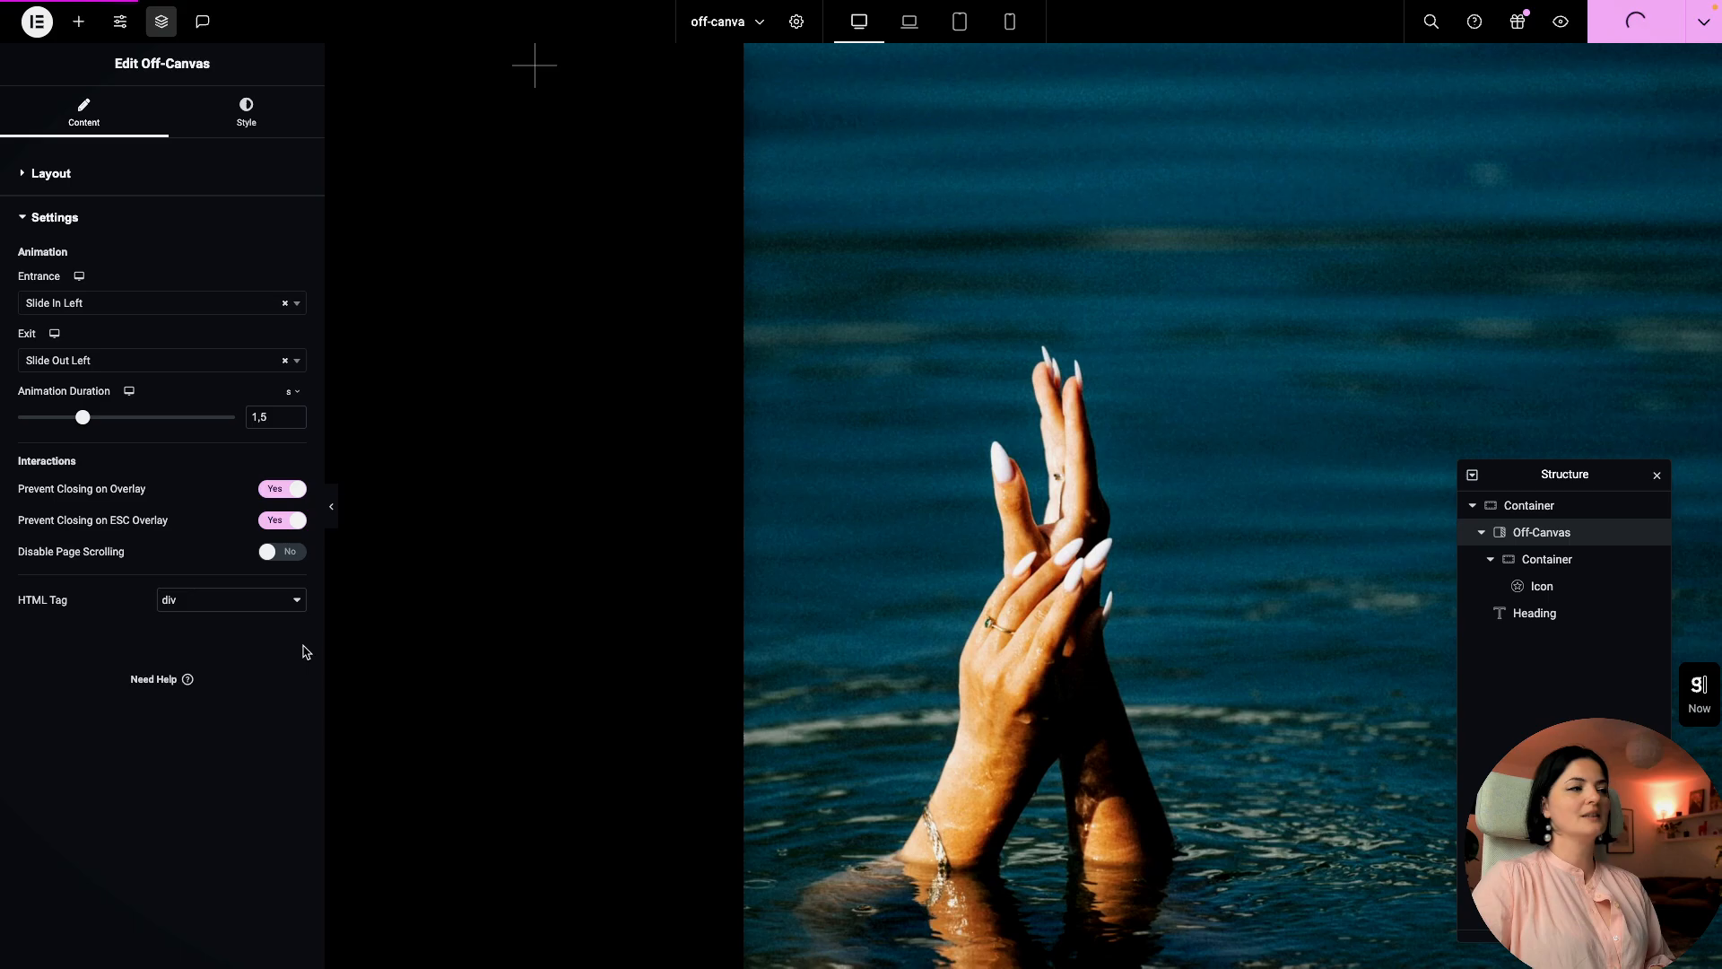
Step: Test the new exit animation on the live page by opening the off-canvas from the heading and closing it with the plus icon
mouse_move(4, 738)
click(58, 717)
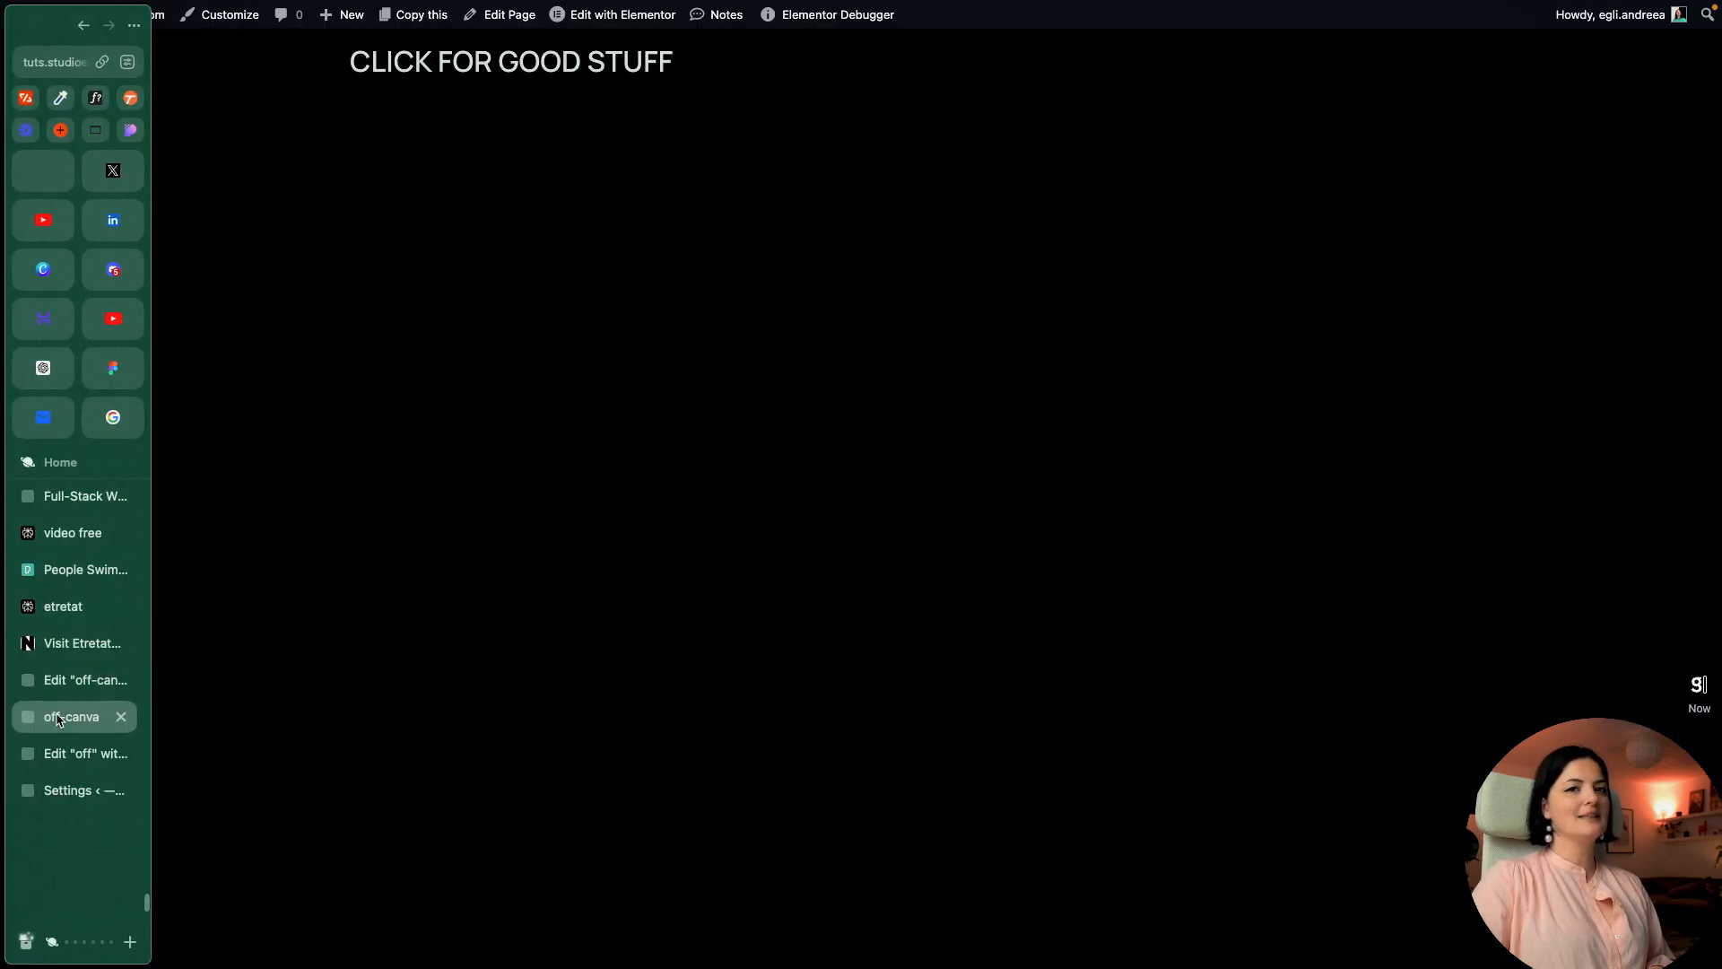
click(513, 65)
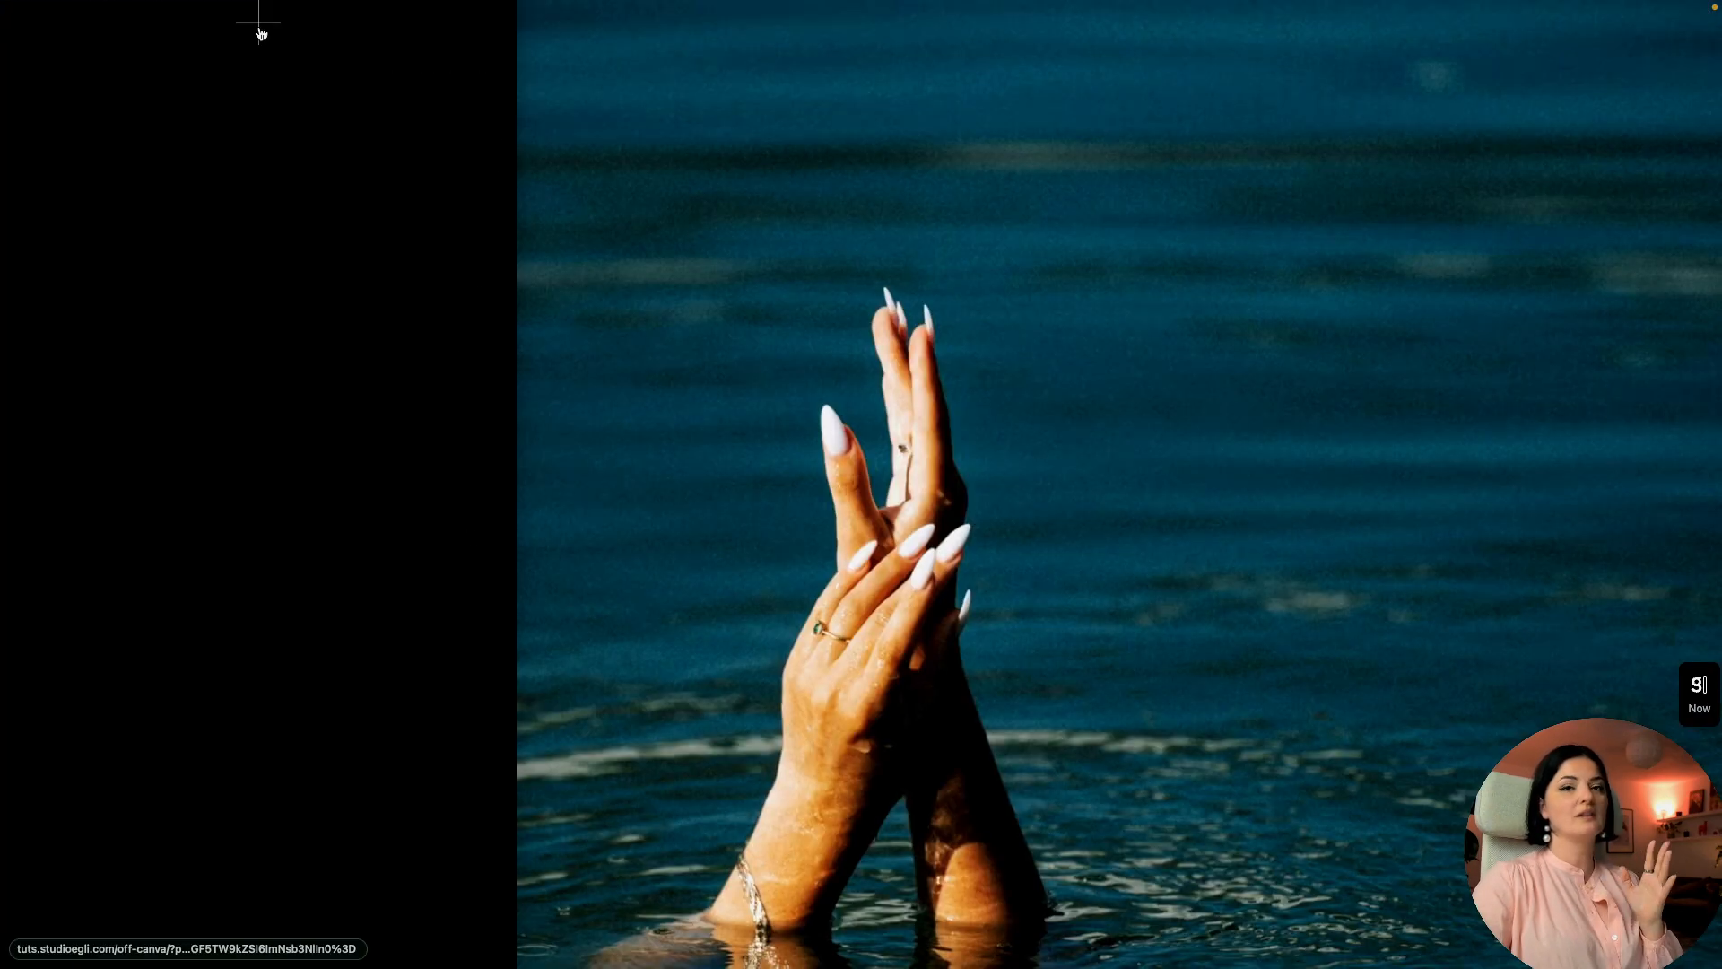
click(252, 34)
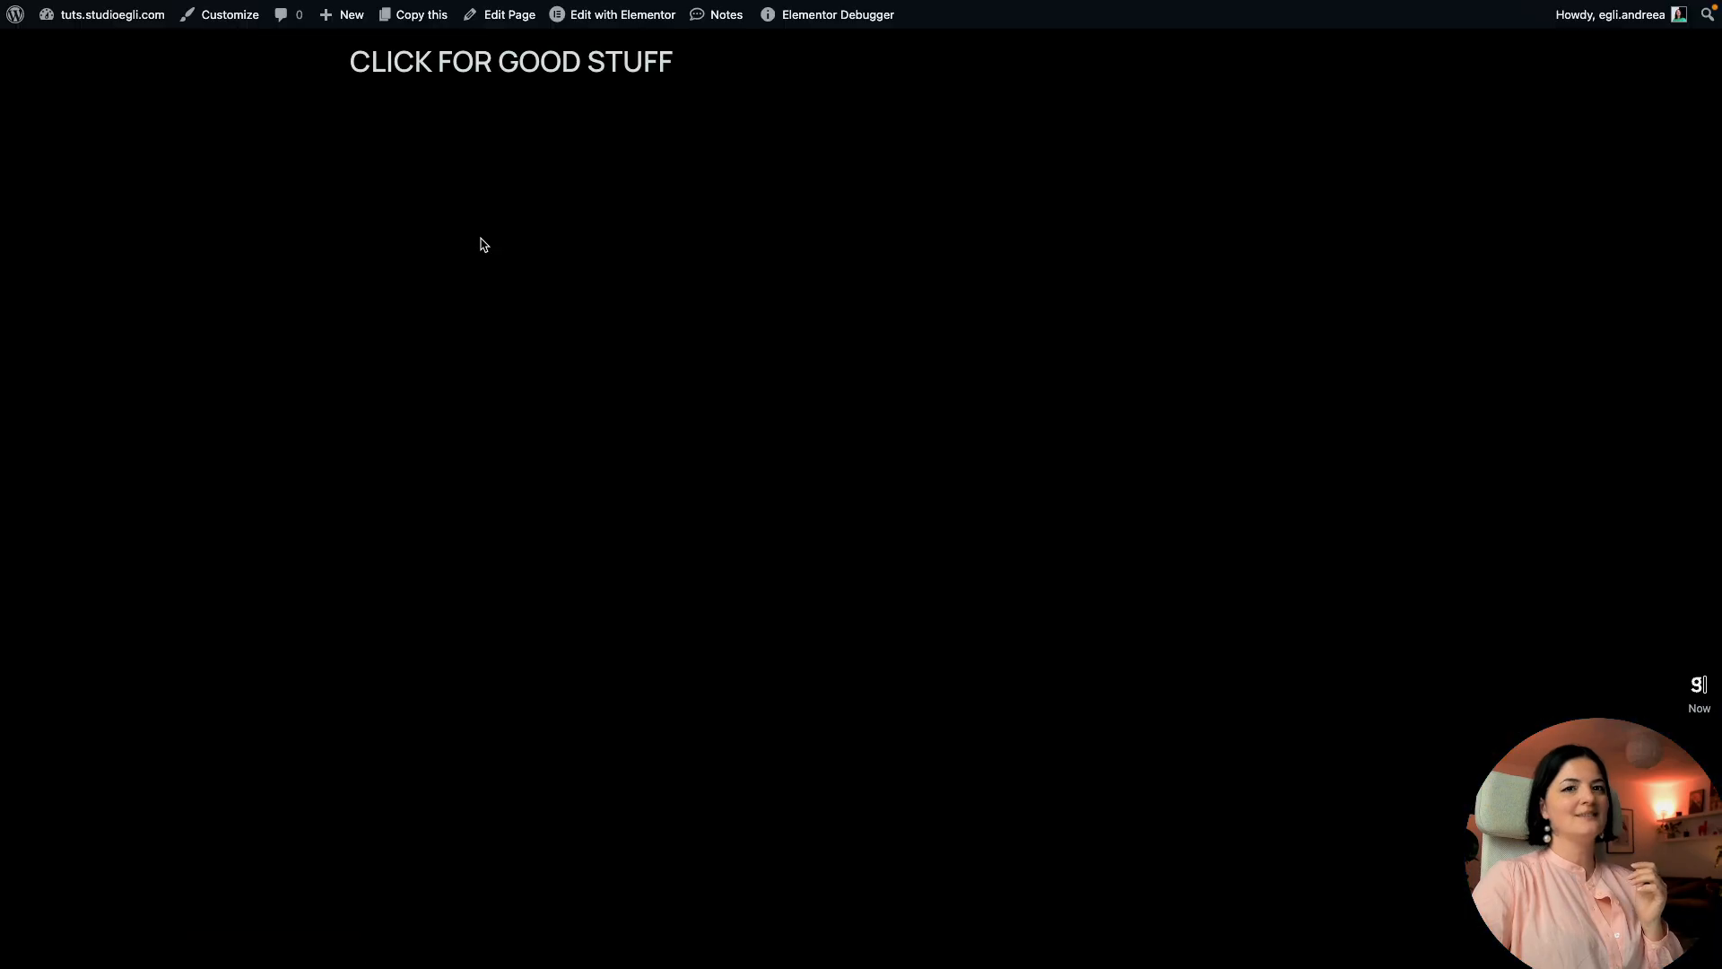
Step: Return to the editor and remove the image from the Off-Canvas overlay
mouse_move(2, 321)
click(67, 684)
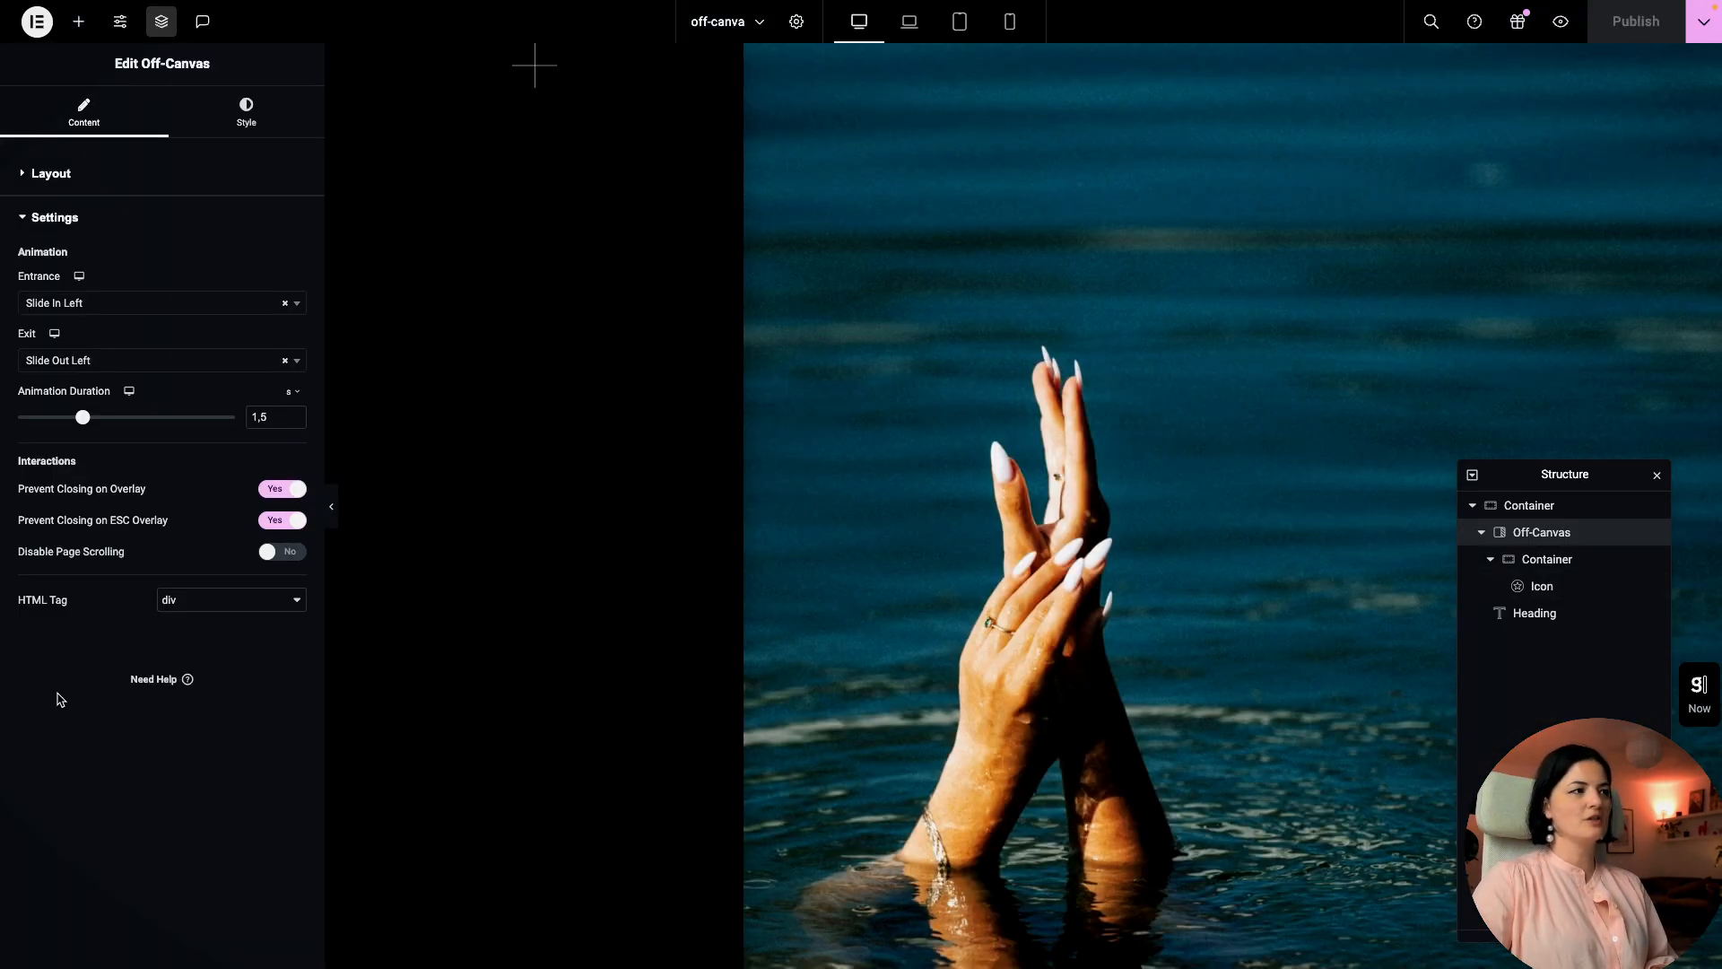
click(244, 115)
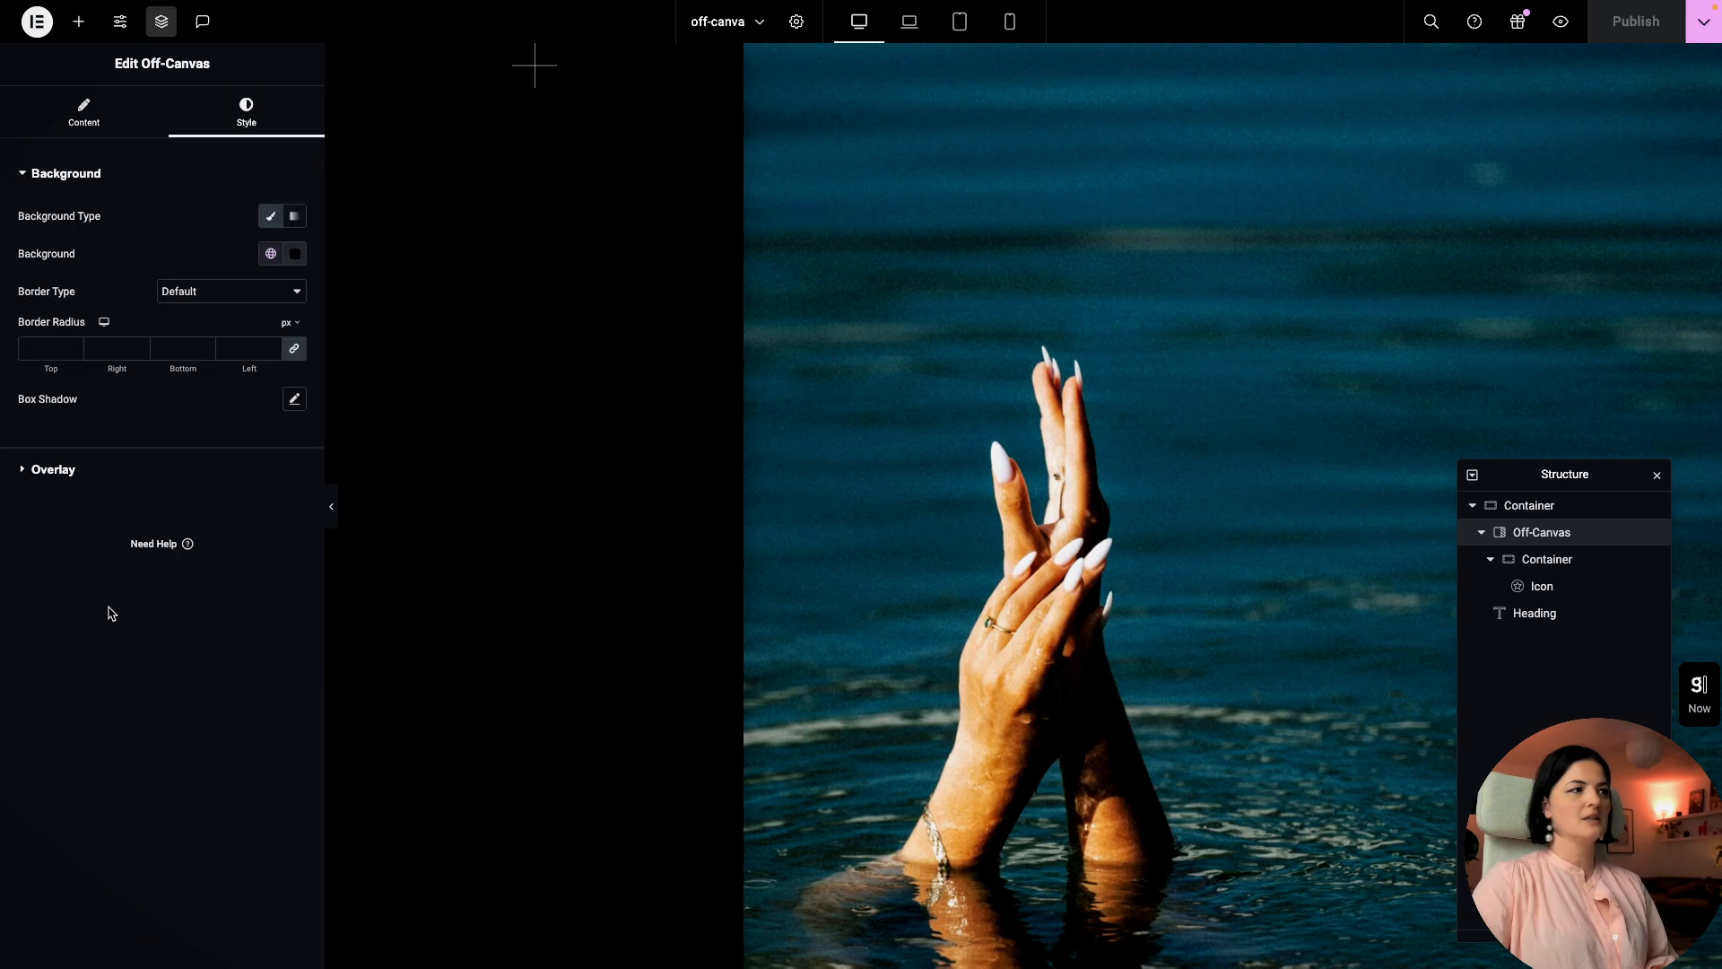
click(87, 473)
click(288, 397)
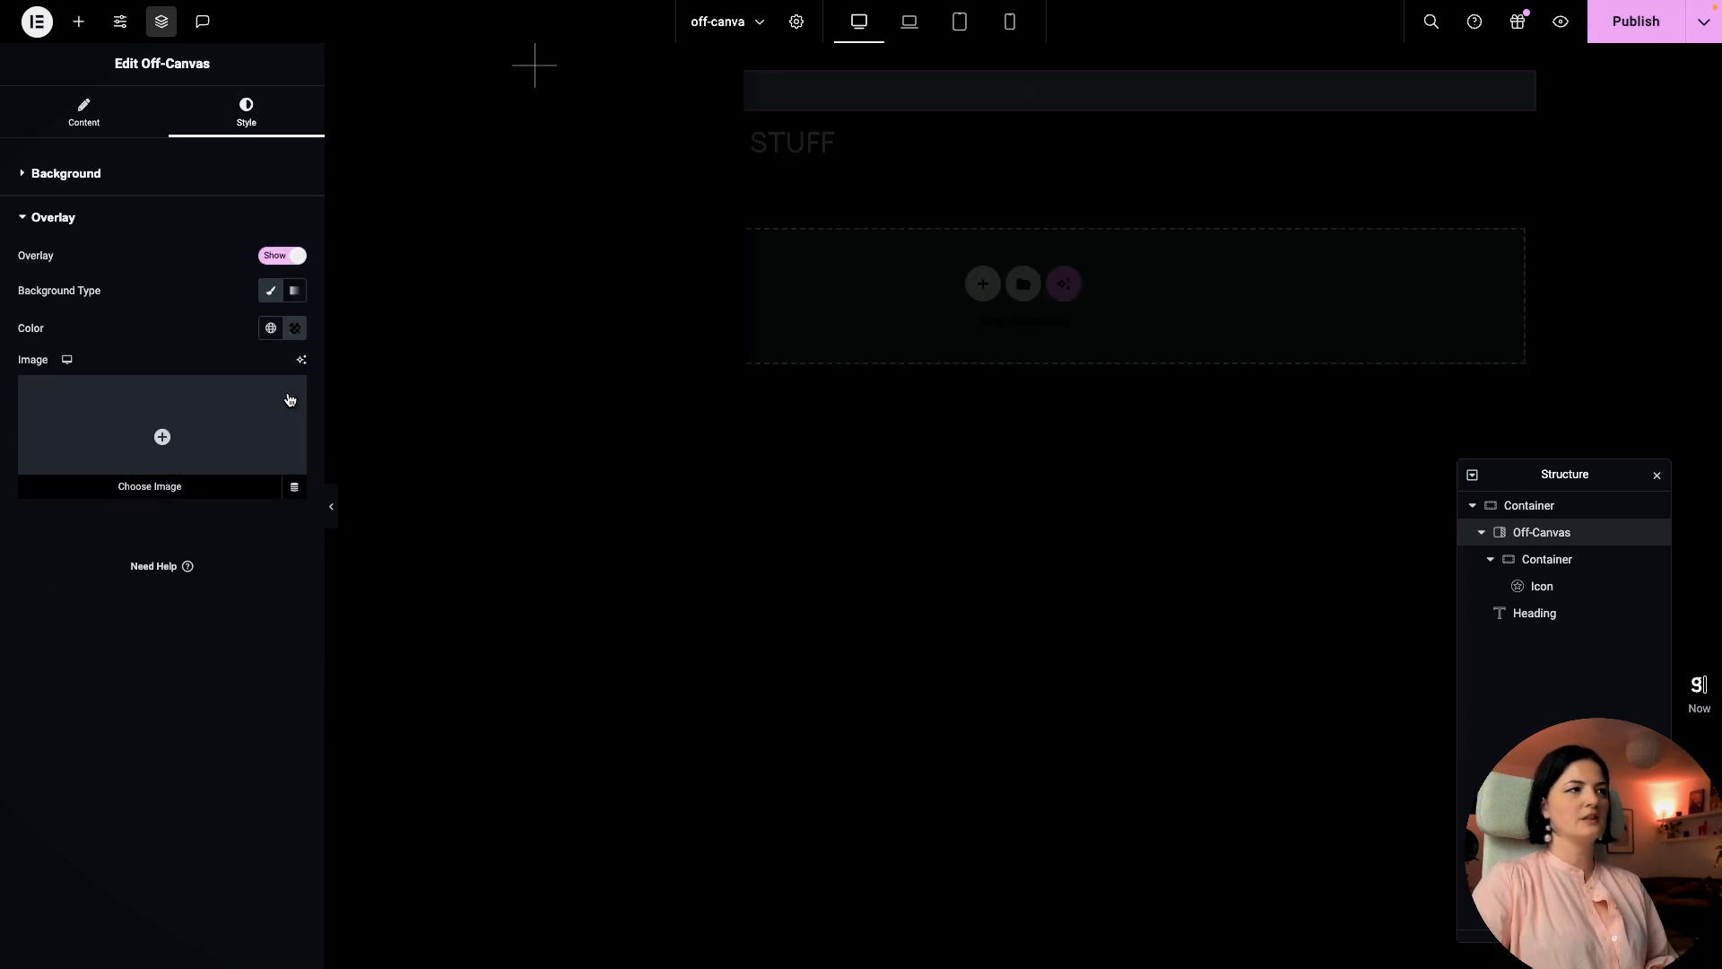
Step: Set the overlay color to the global color mint and lower its opacity, giving #86BAA13D
click(295, 327)
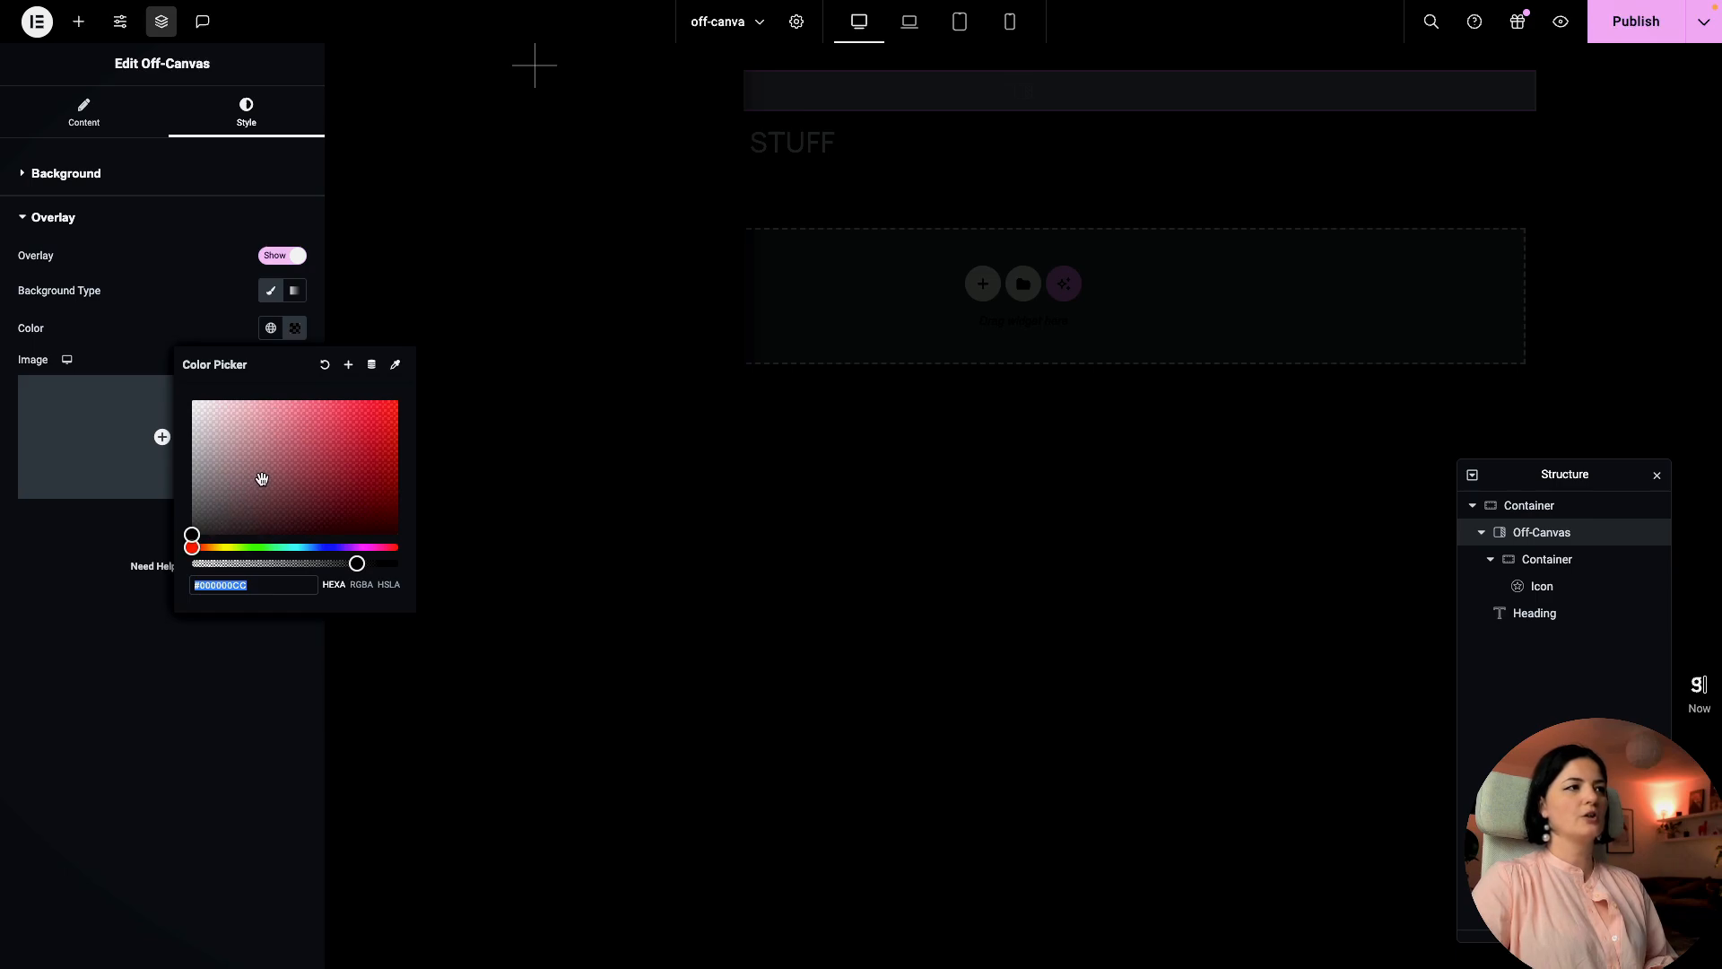
click(270, 328)
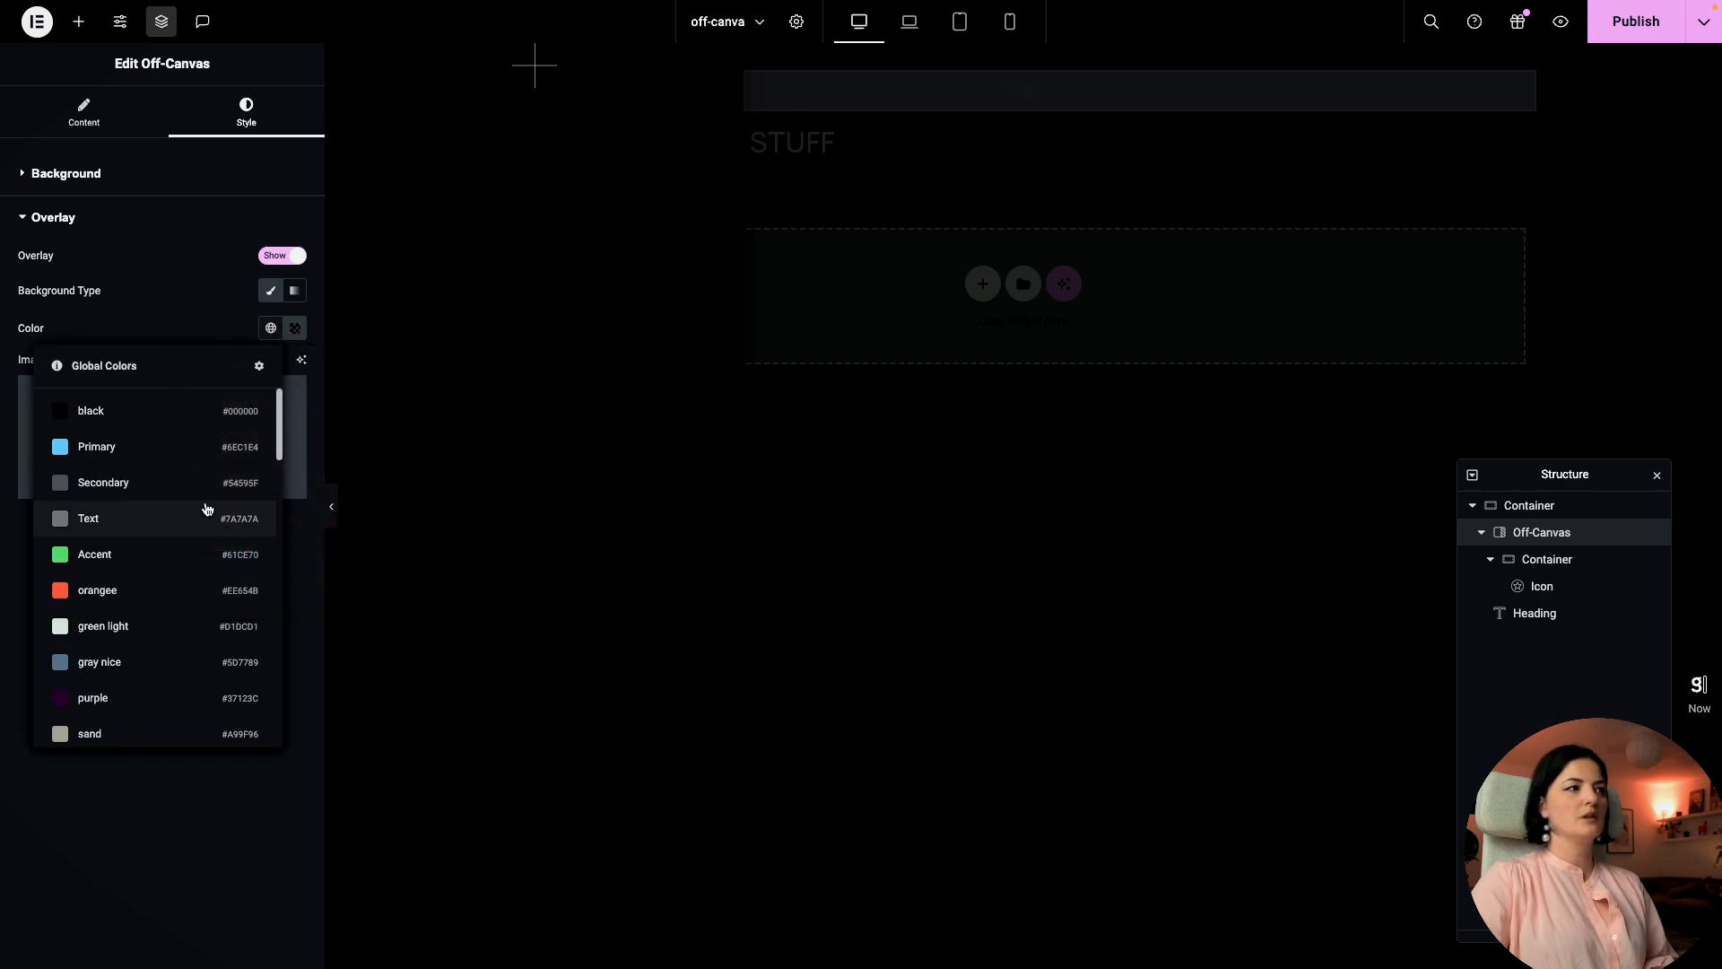
scroll(169, 584, down, 5)
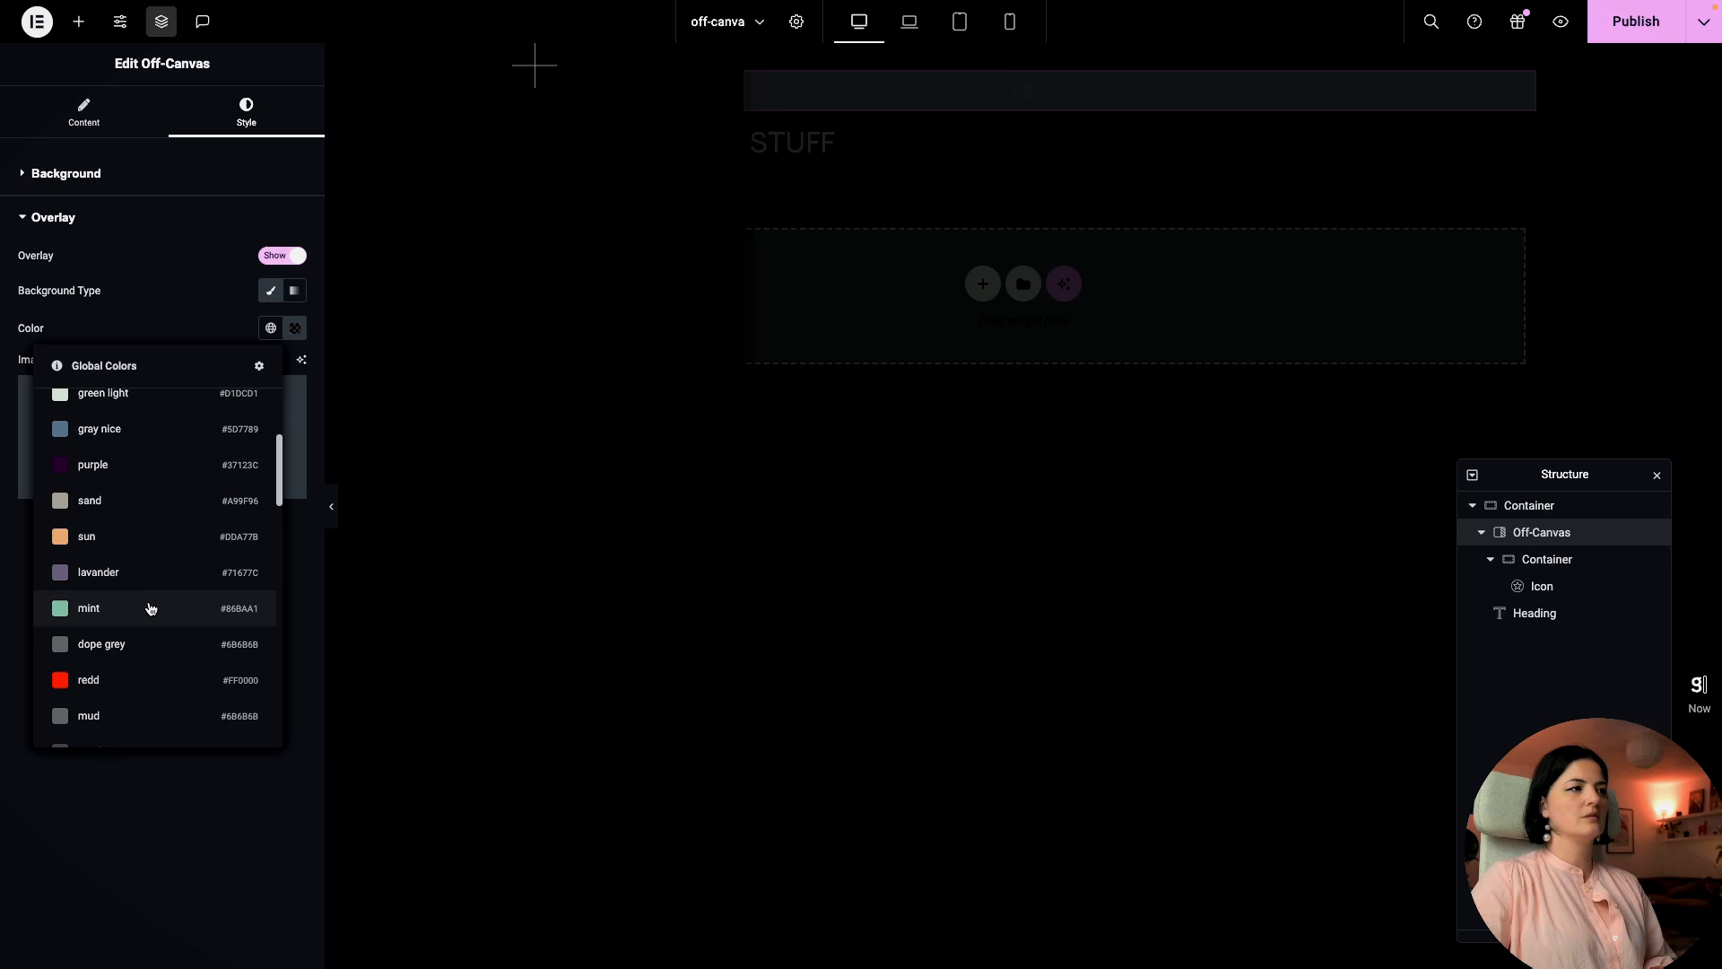
click(148, 604)
click(295, 327)
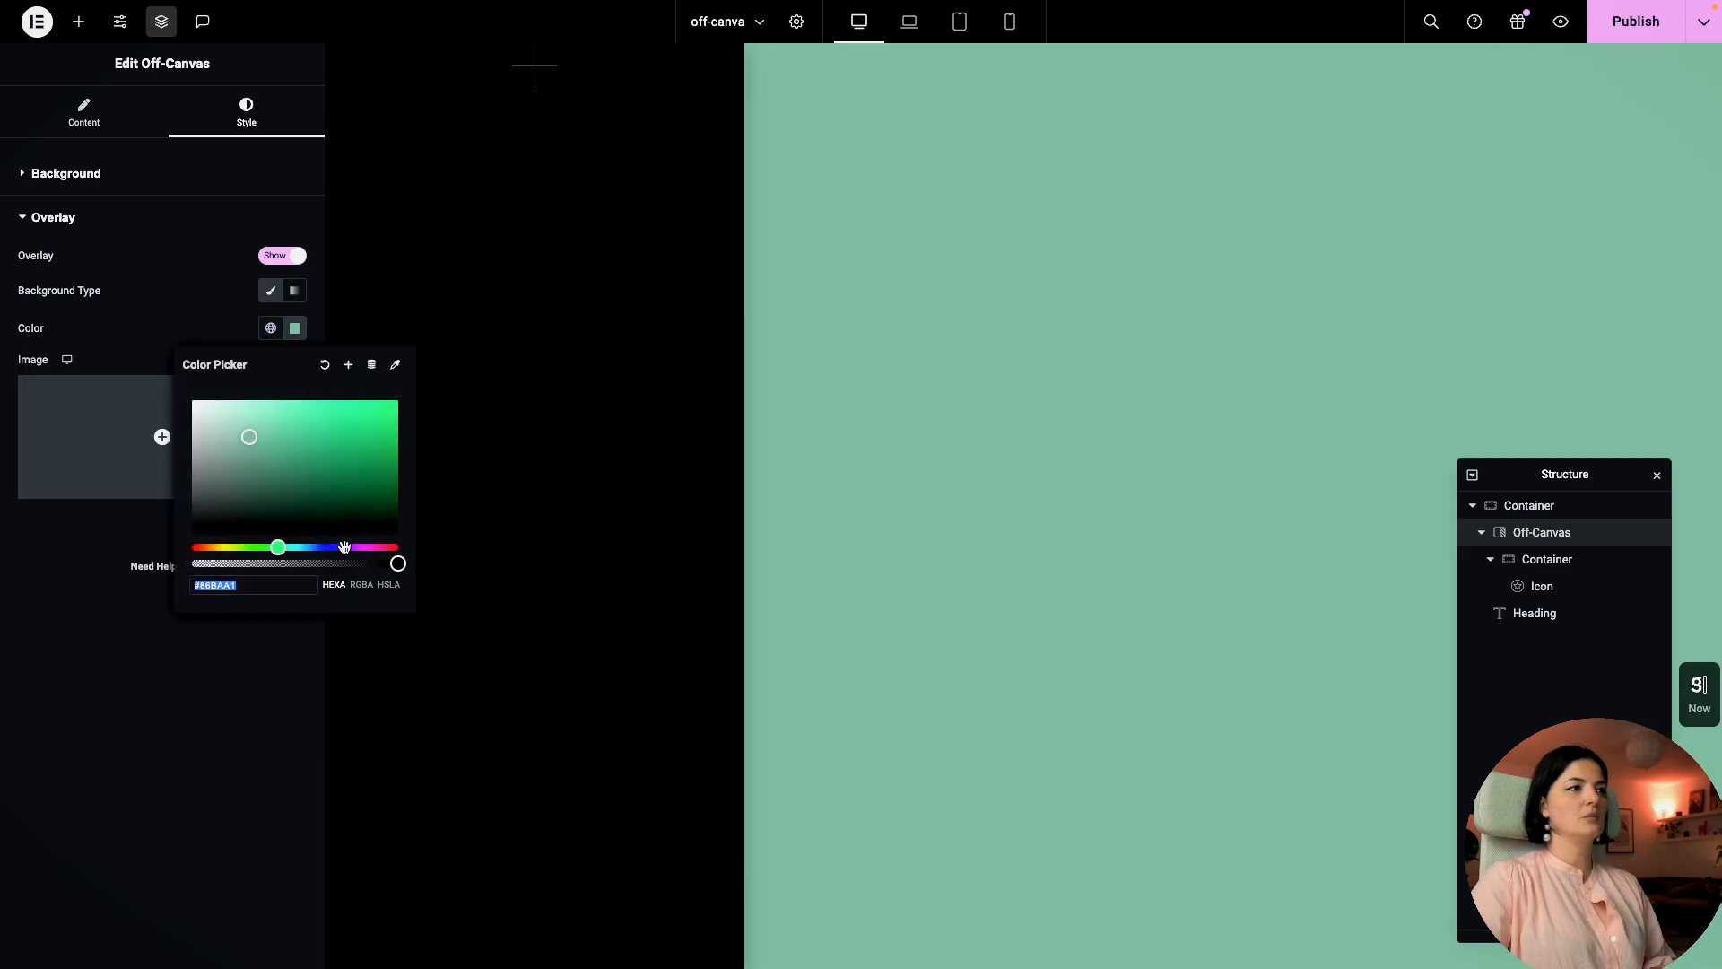
drag(386, 563, 240, 565)
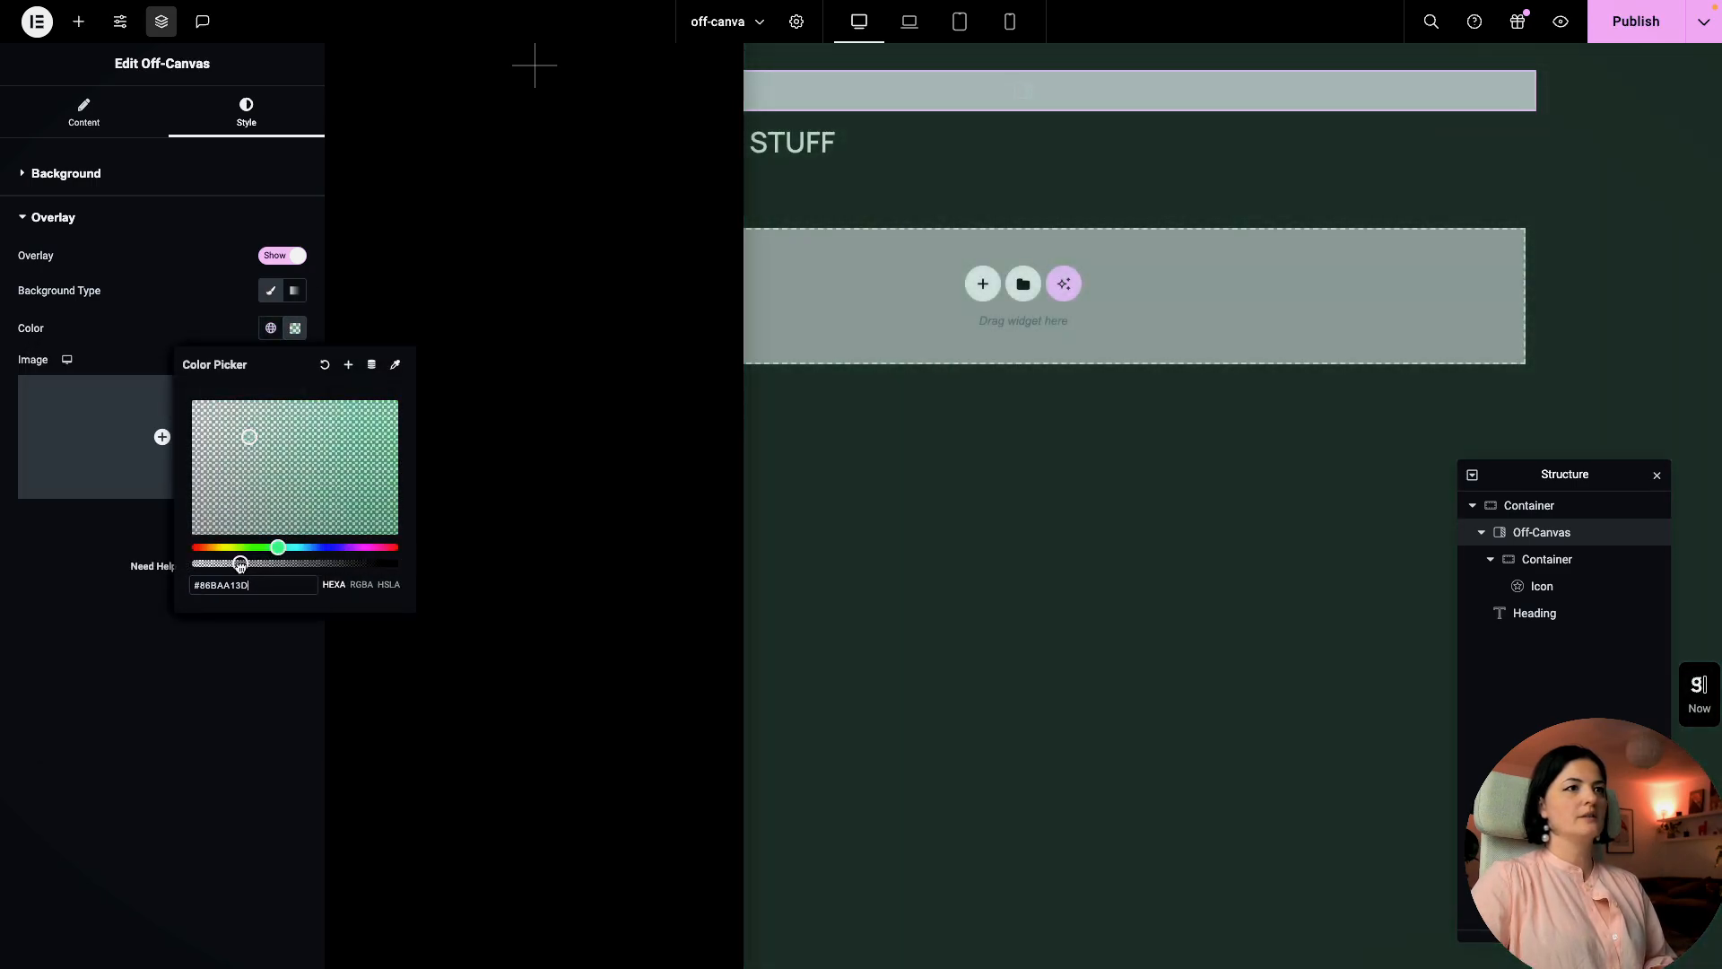
Step: Set the overlay color to the global color Brownie and lower its opacity, giving #2D1B2166
click(164, 308)
click(270, 327)
scroll(139, 689, down, 3)
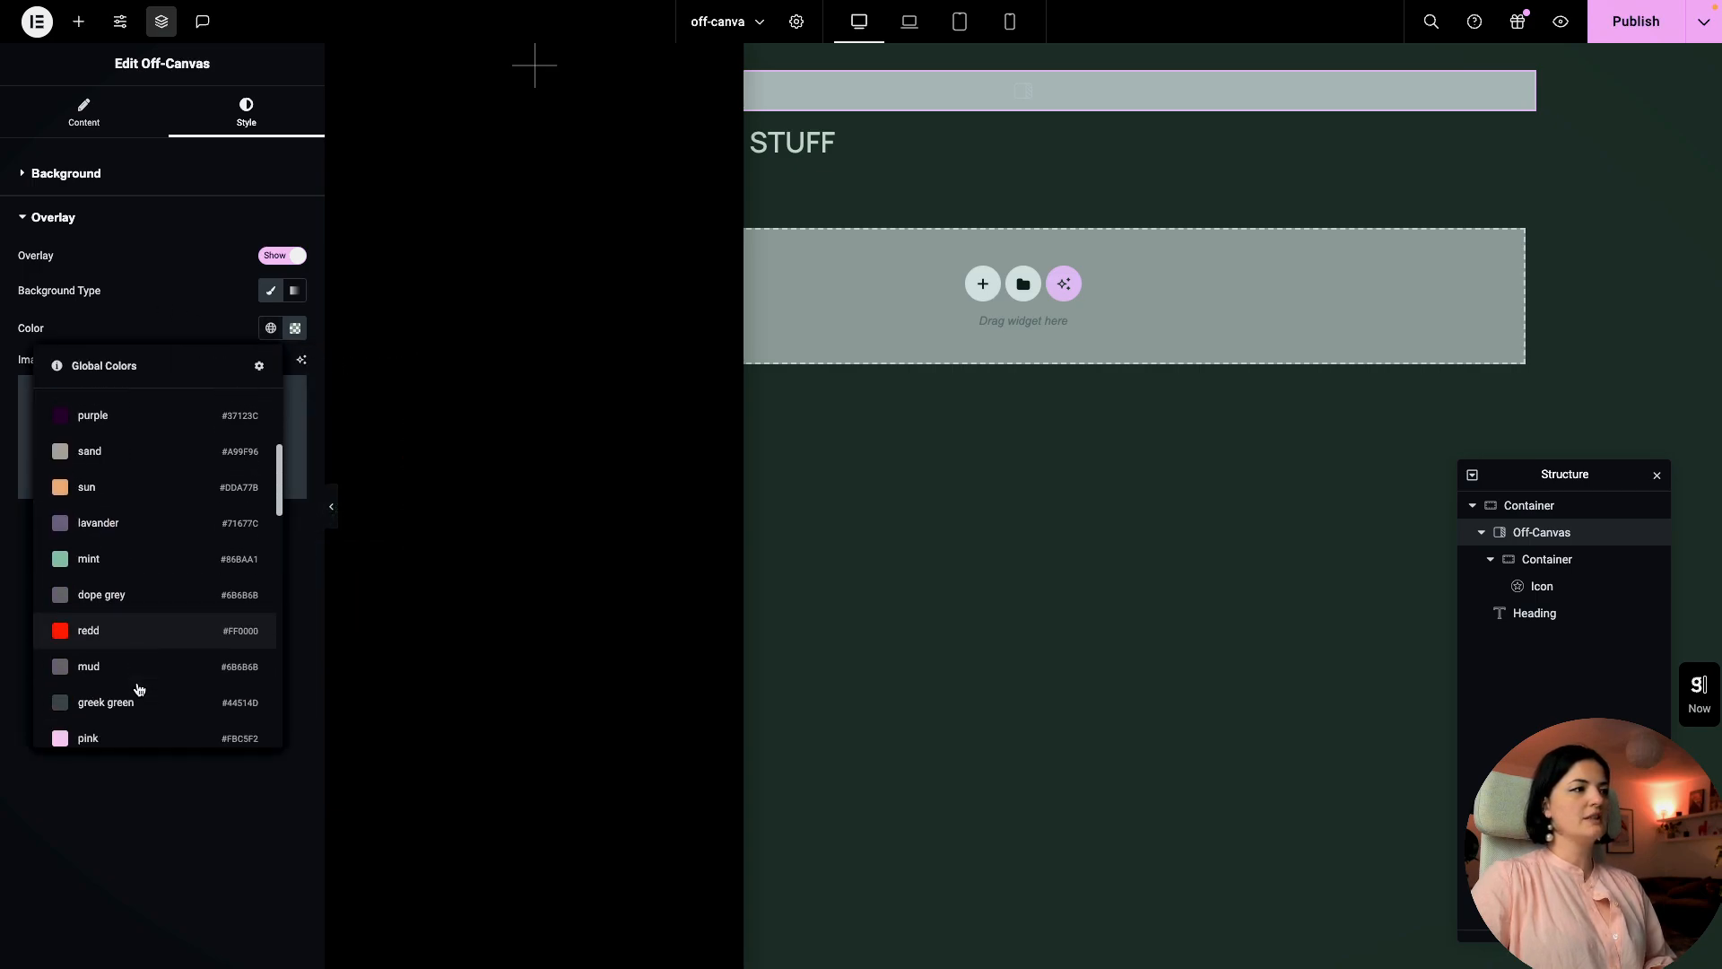
scroll(144, 606, down, 5)
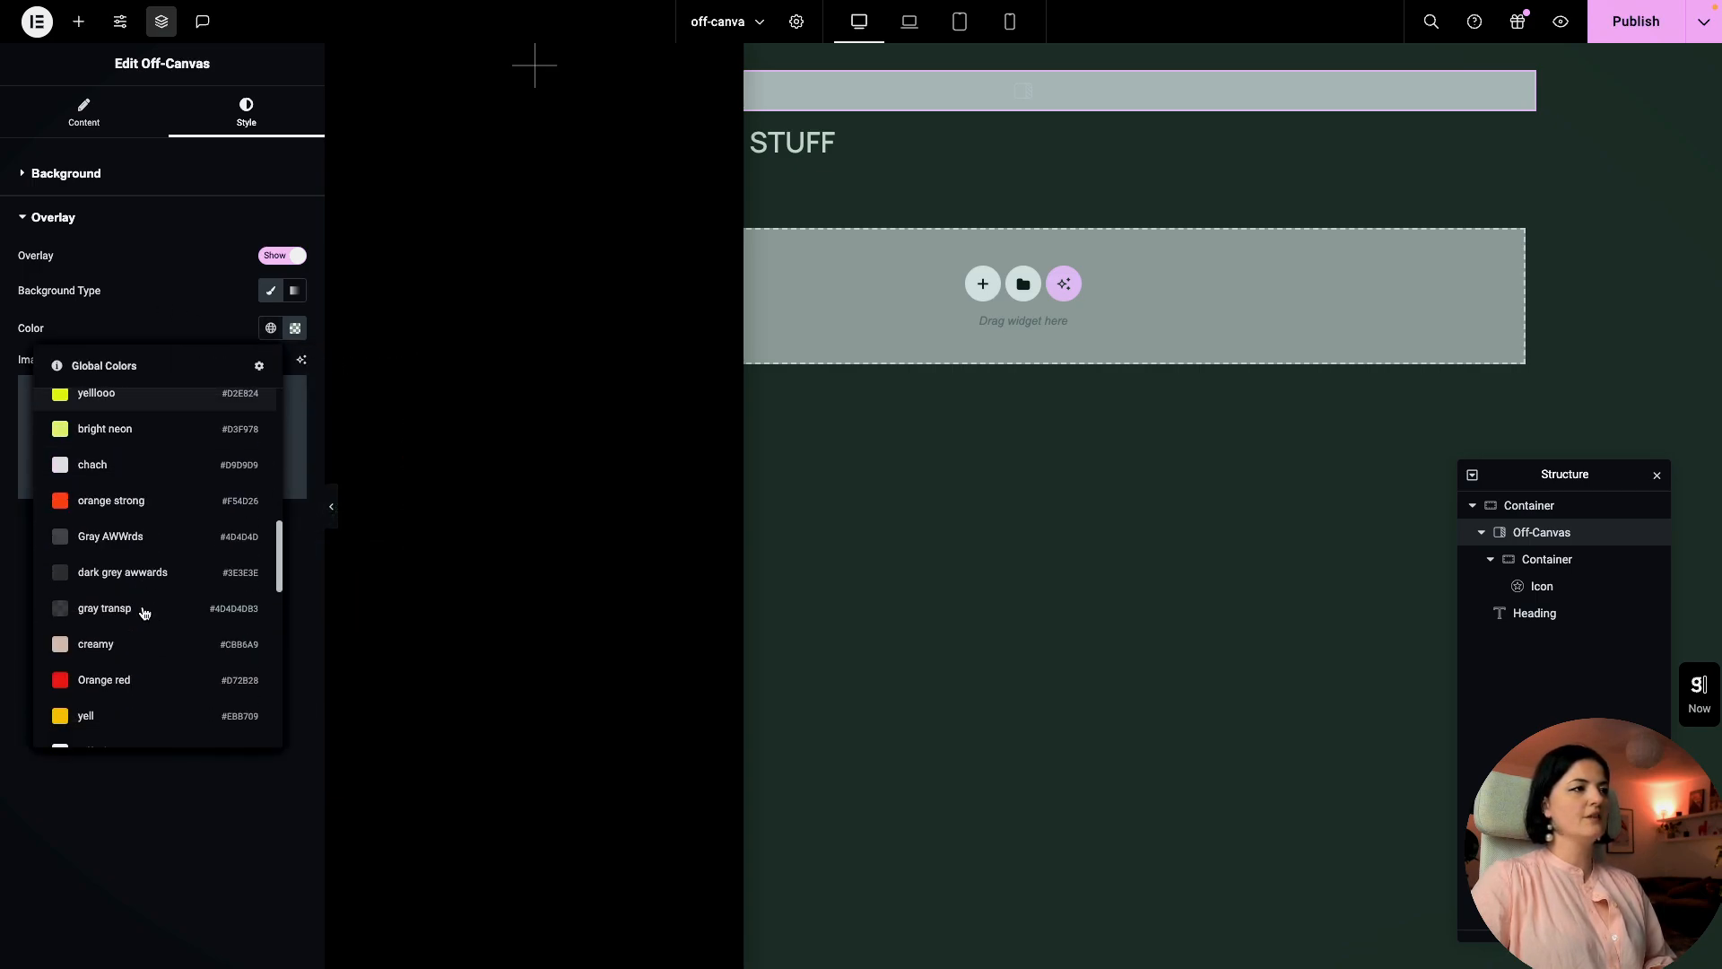
scroll(144, 613, down, 8)
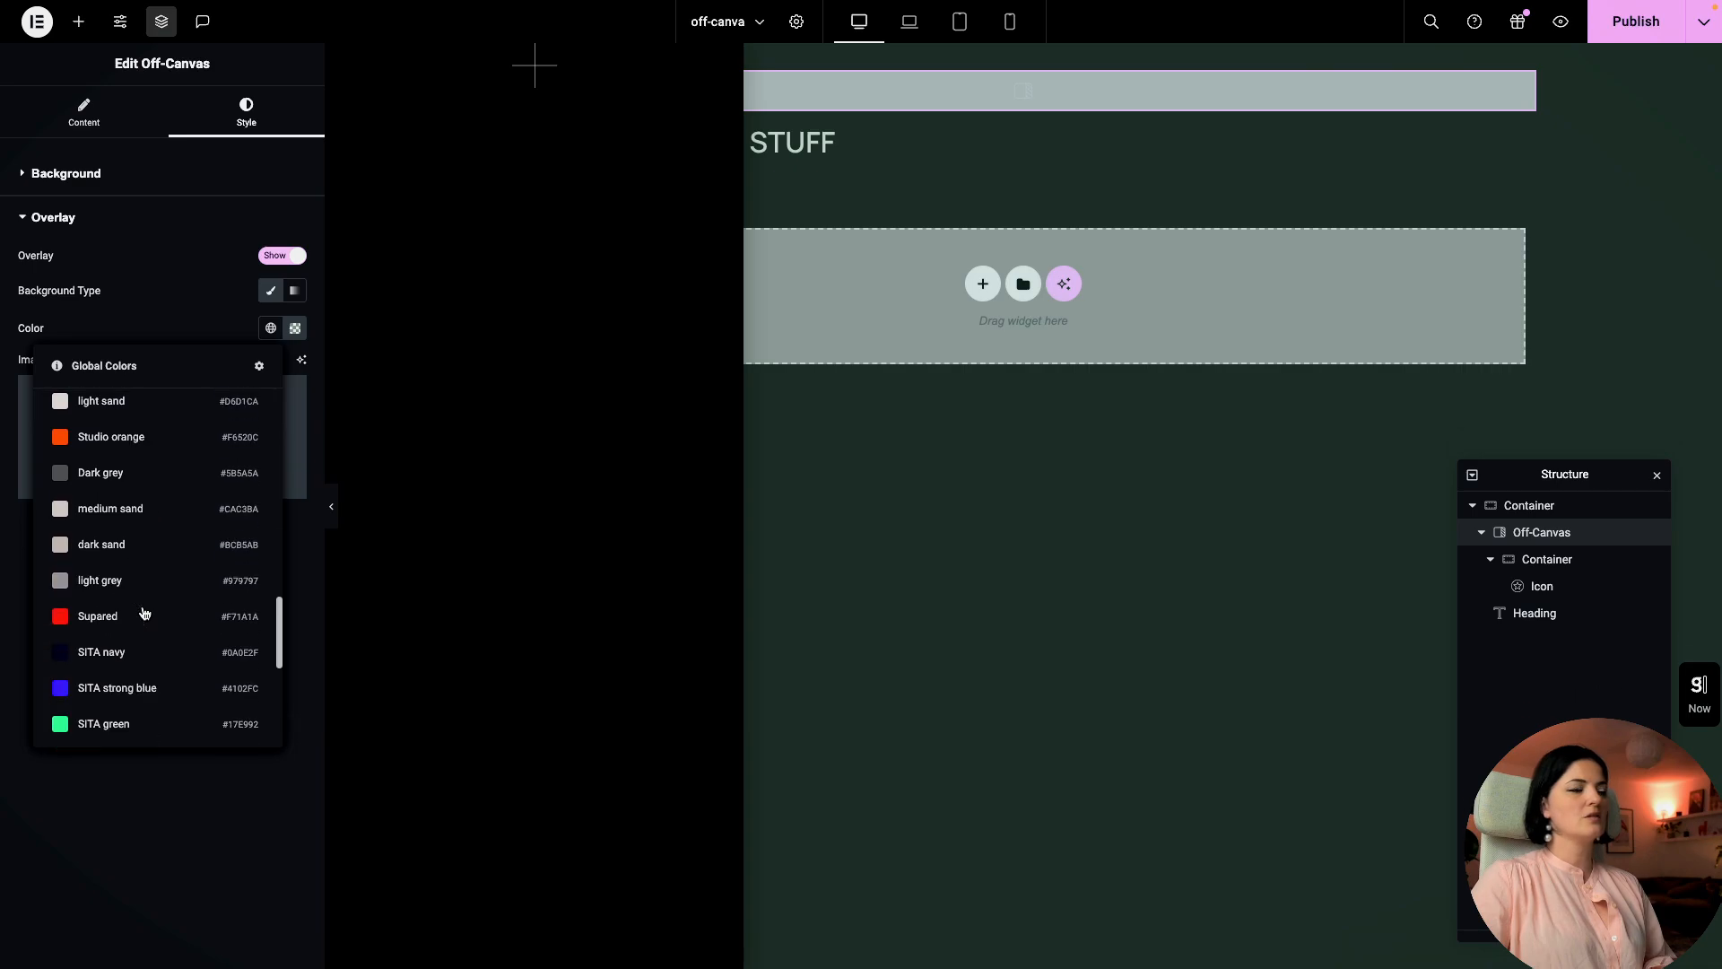
scroll(145, 614, down, 1)
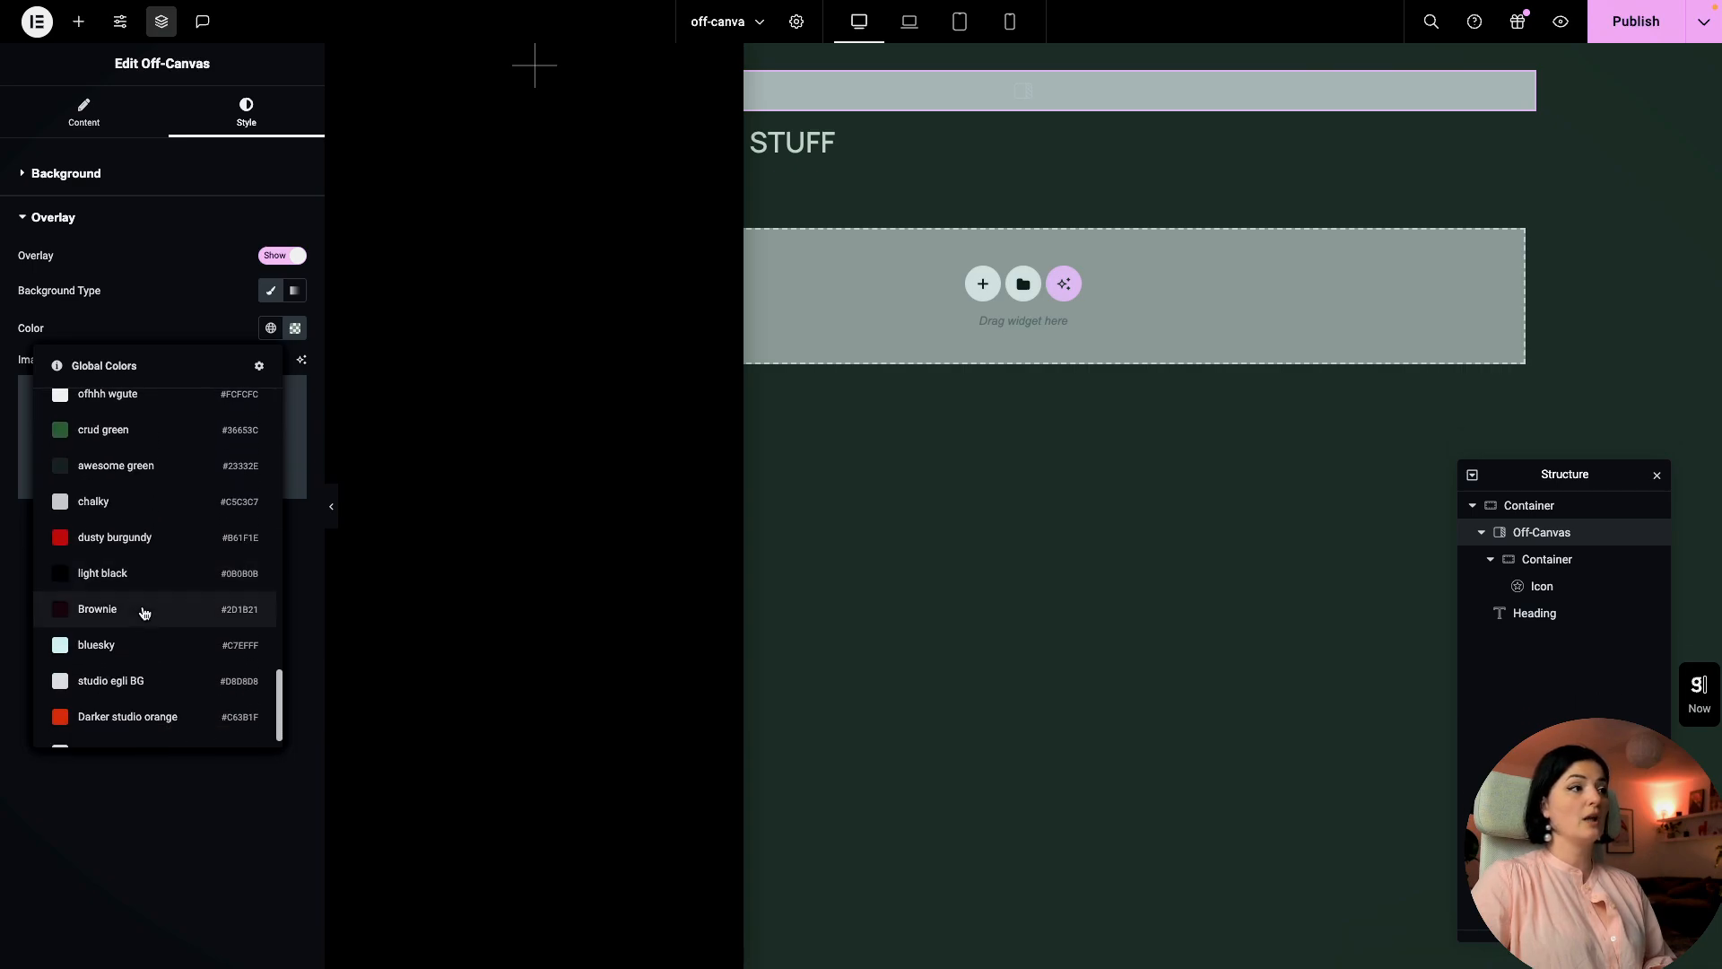
click(145, 612)
click(295, 328)
drag(396, 563, 274, 569)
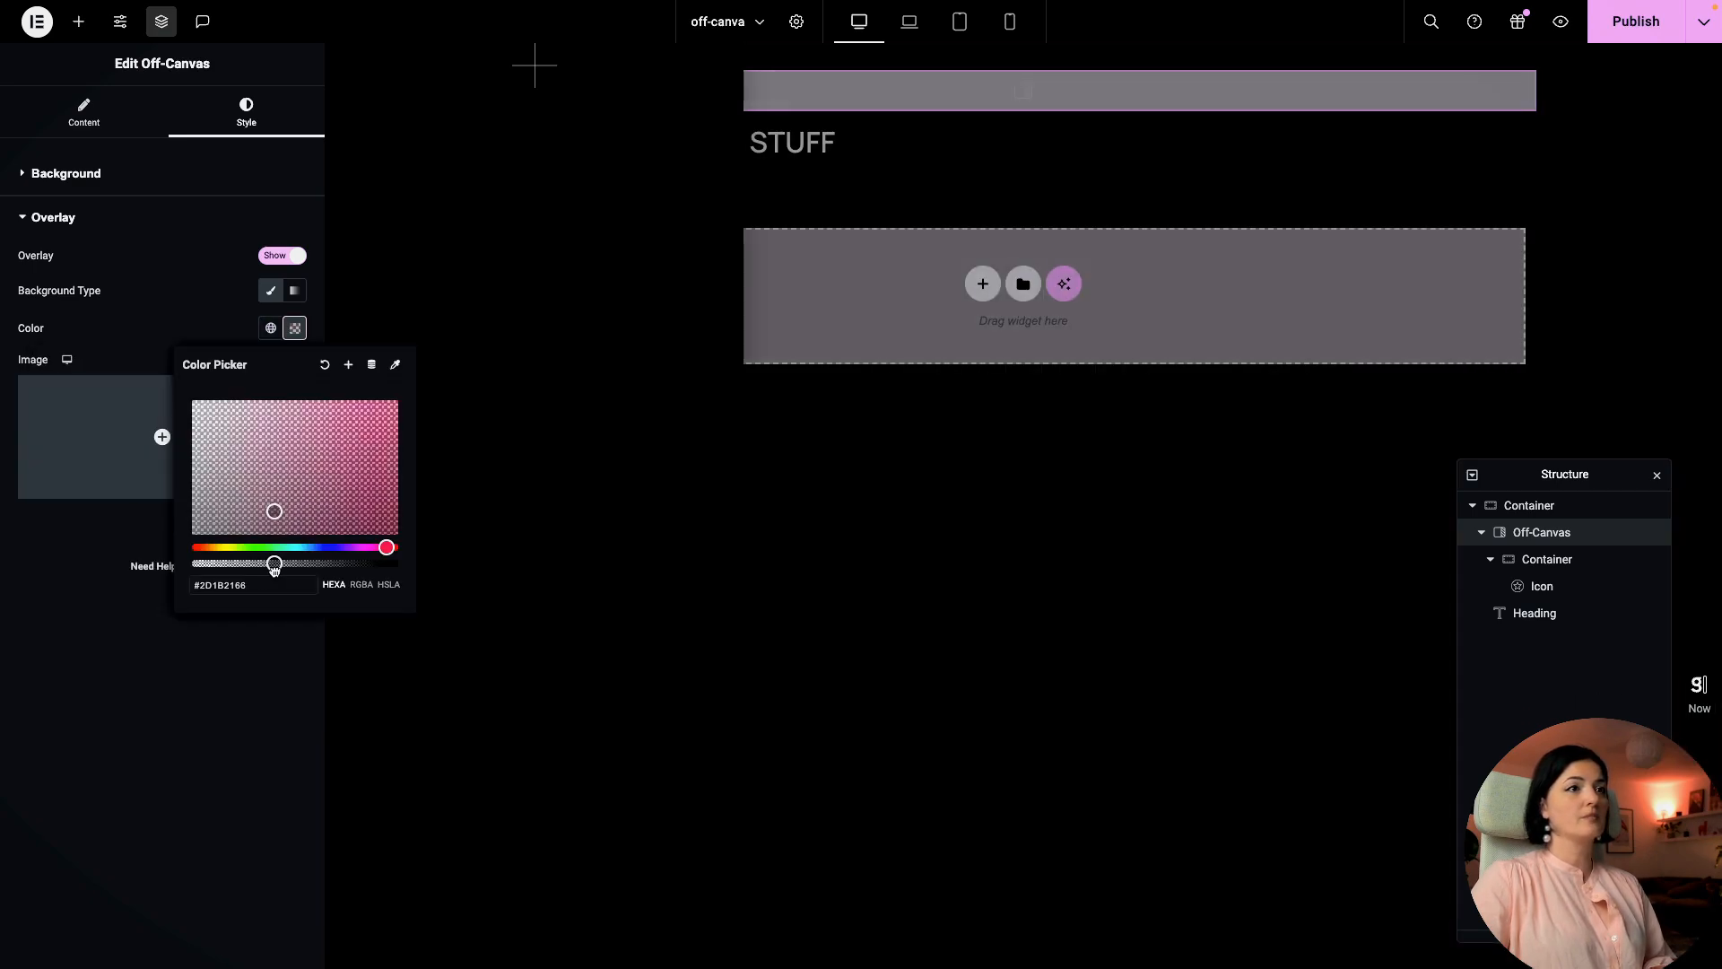
Step: Clear the custom color from the Off-Canvas overlay
click(295, 328)
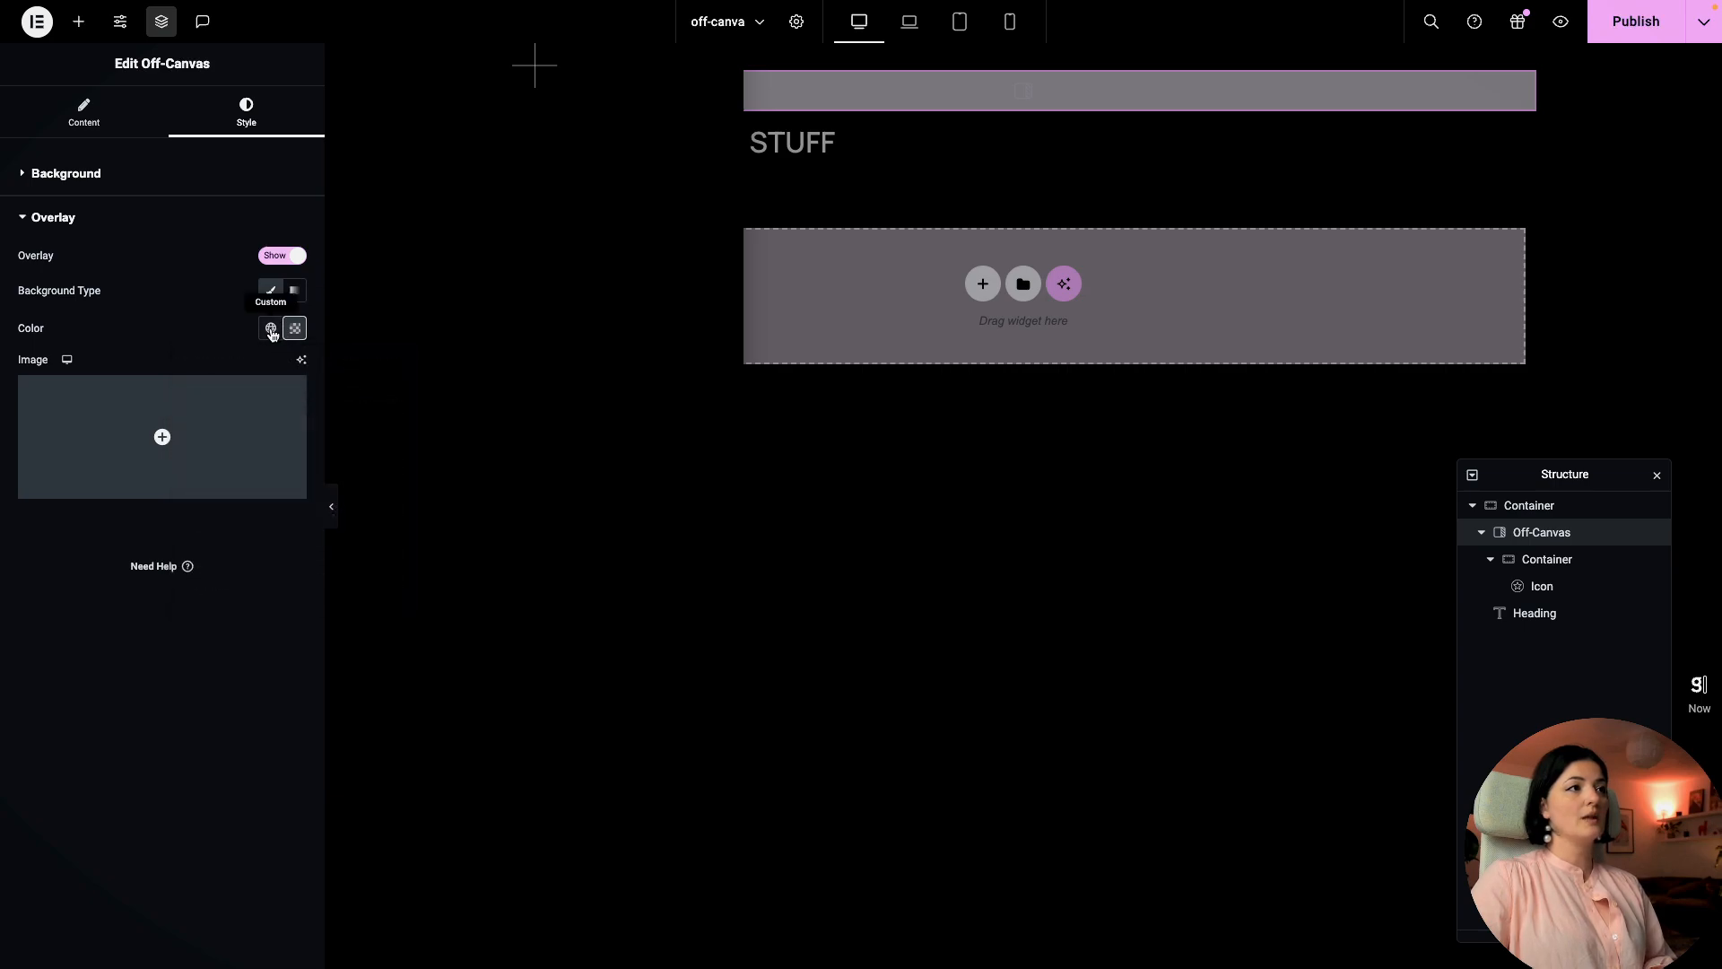
click(271, 328)
click(295, 329)
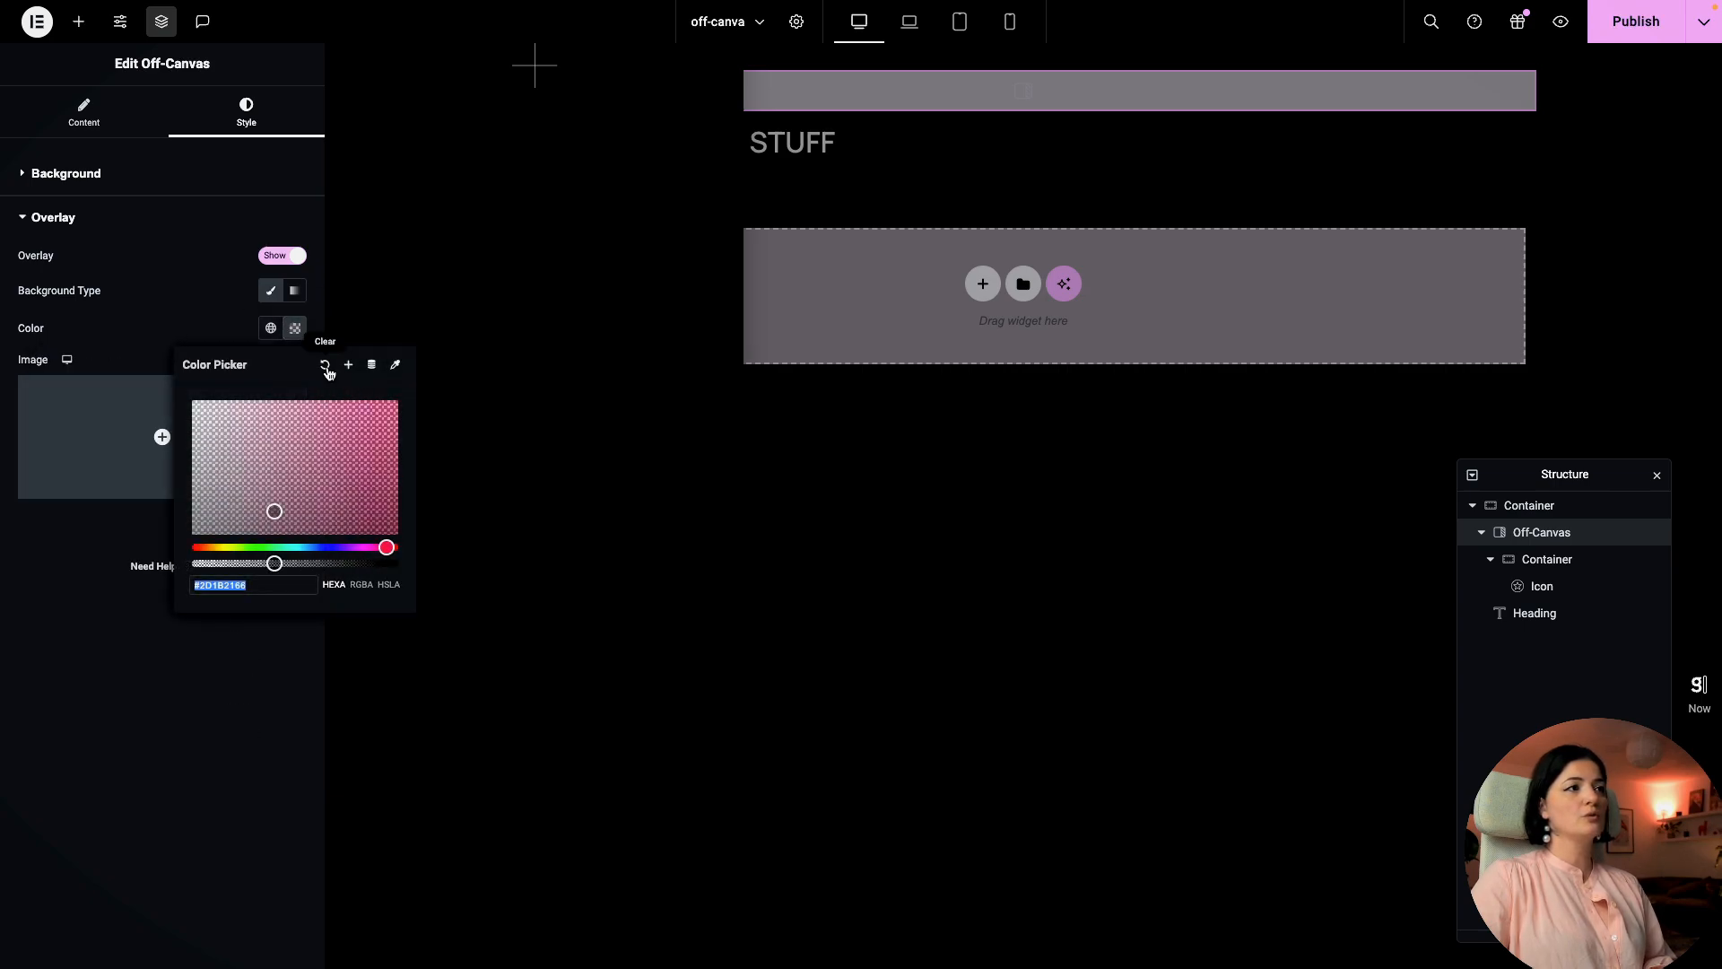
click(324, 365)
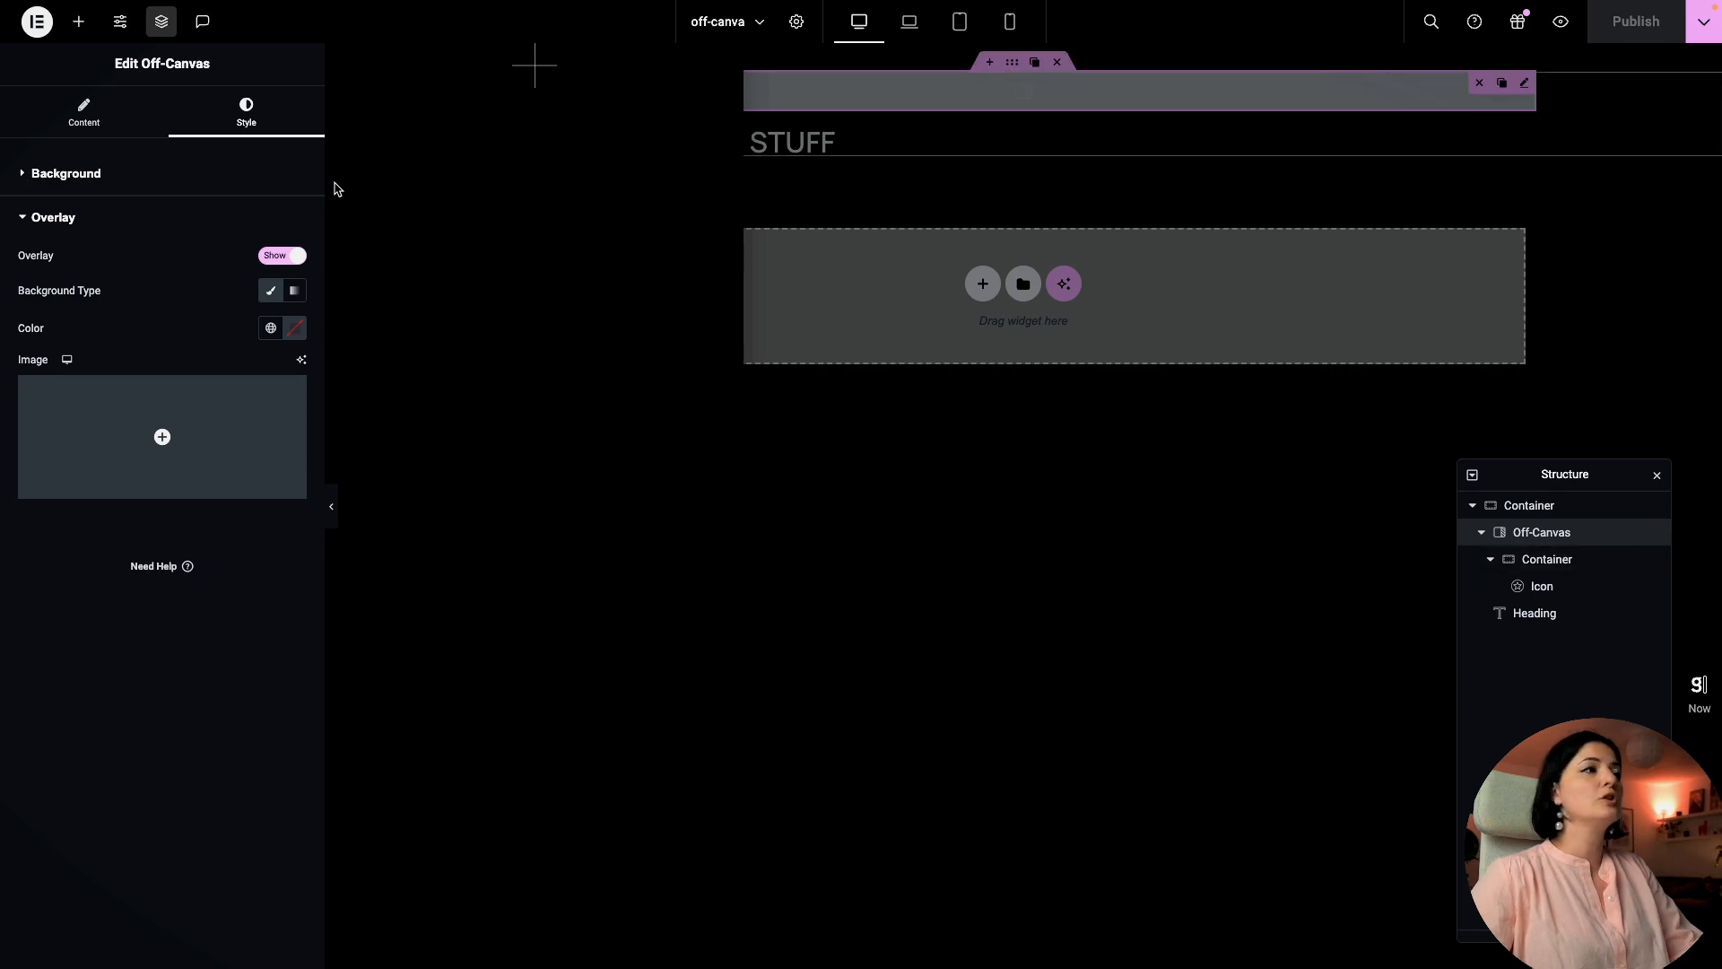
Step: Set the Off-Canvas width to 100% and save the page
click(85, 121)
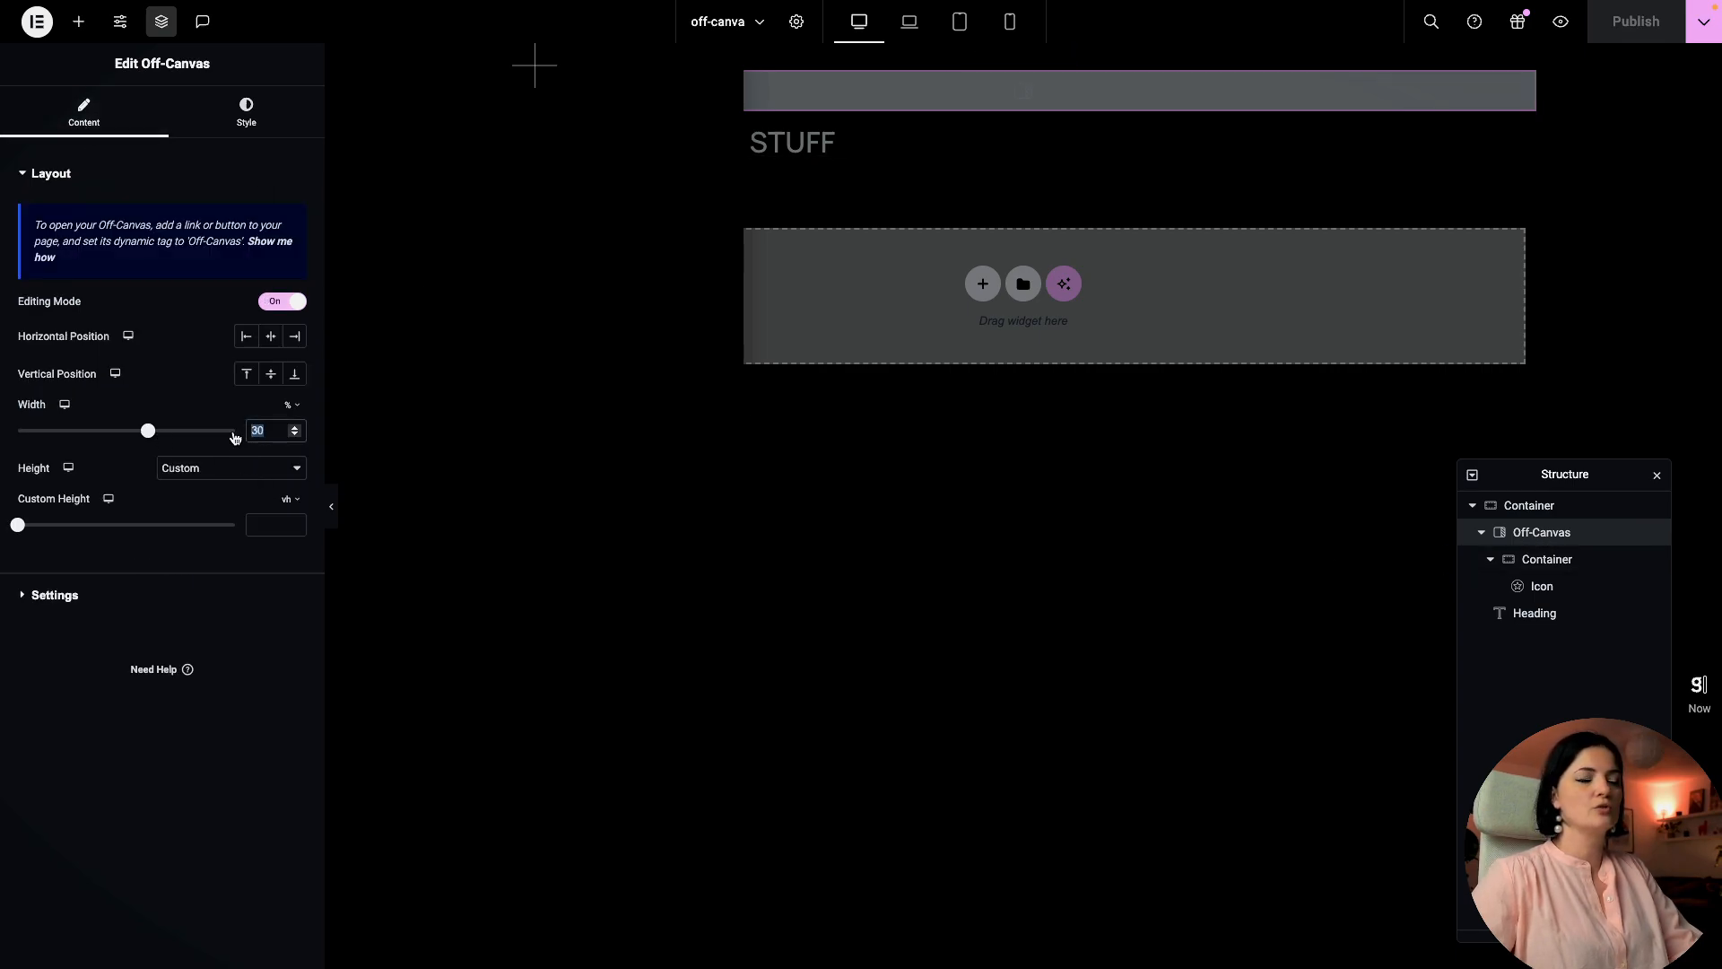
text(100)
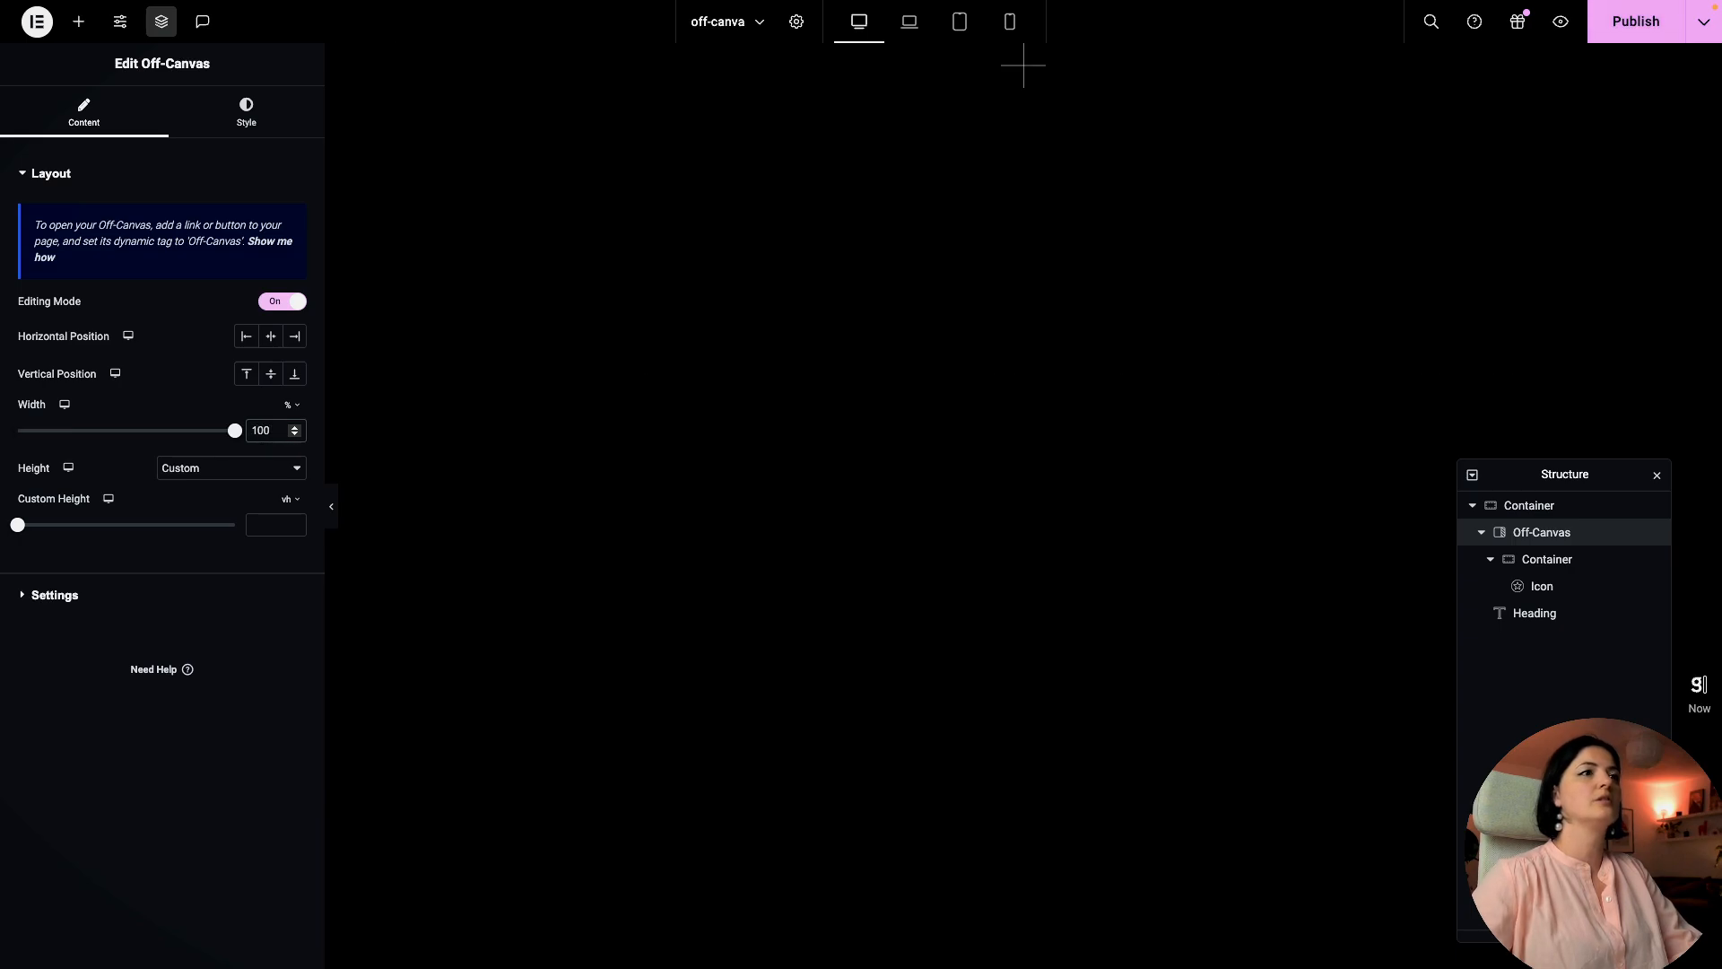
key(ctrl+s)
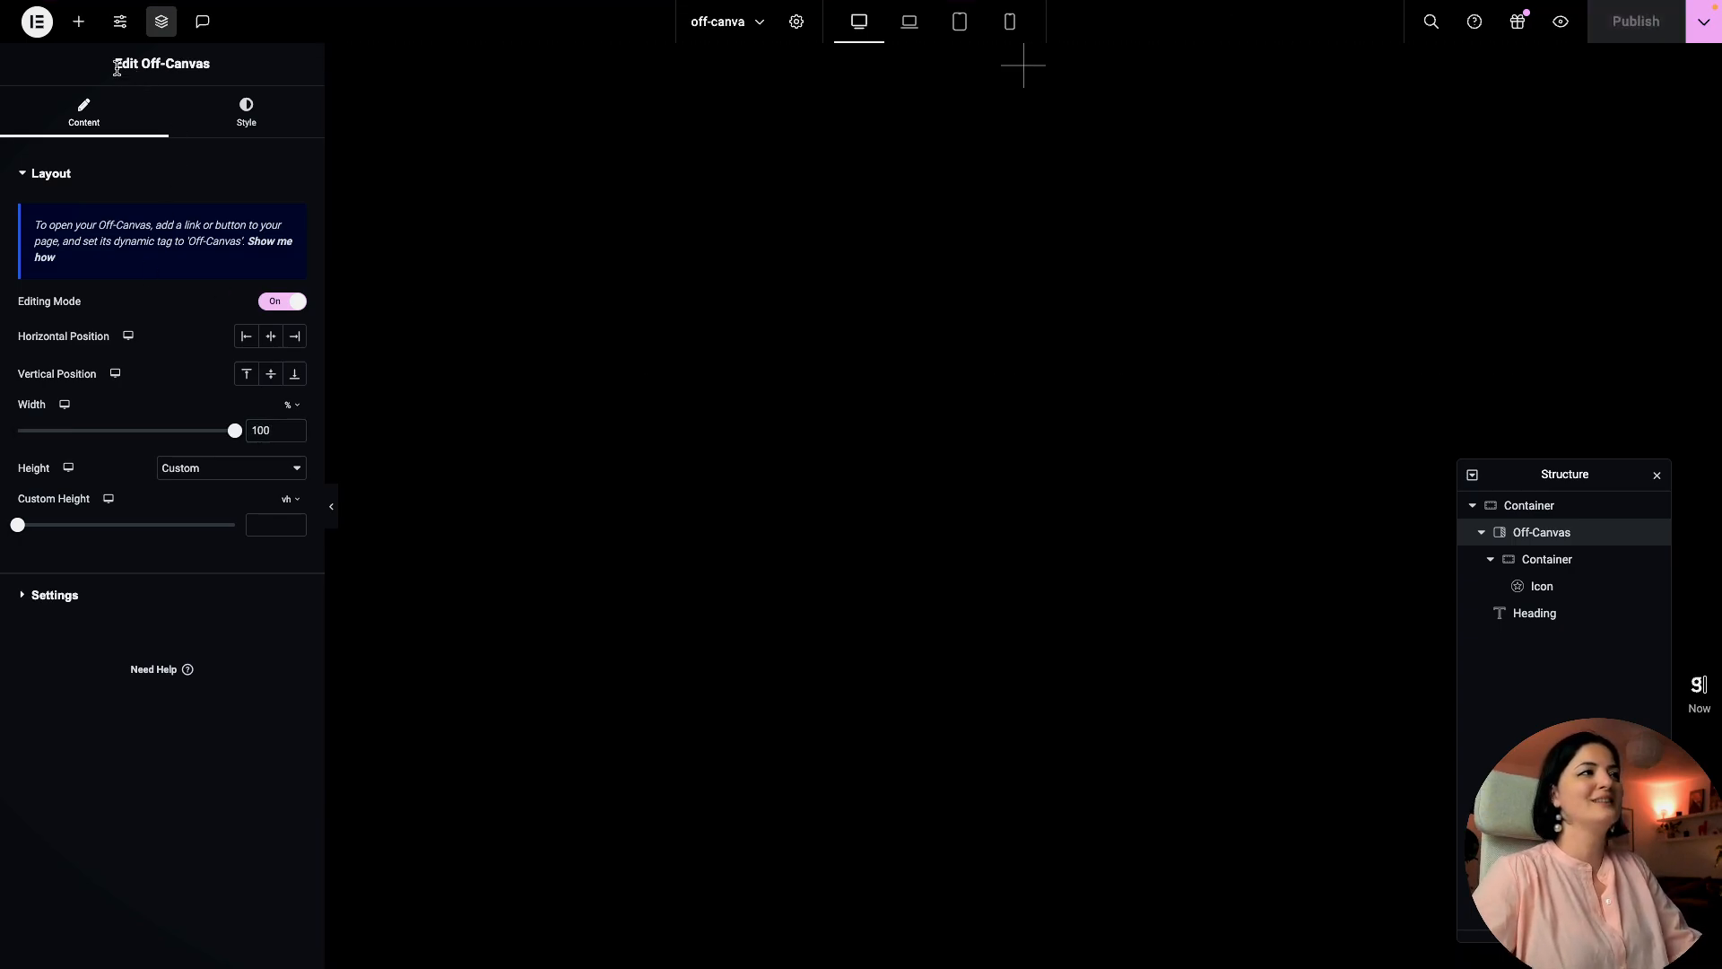
Step: Add an Icon List widget and place it inside the Off-Canvas container, directly below the Icon
click(79, 22)
text(icon)
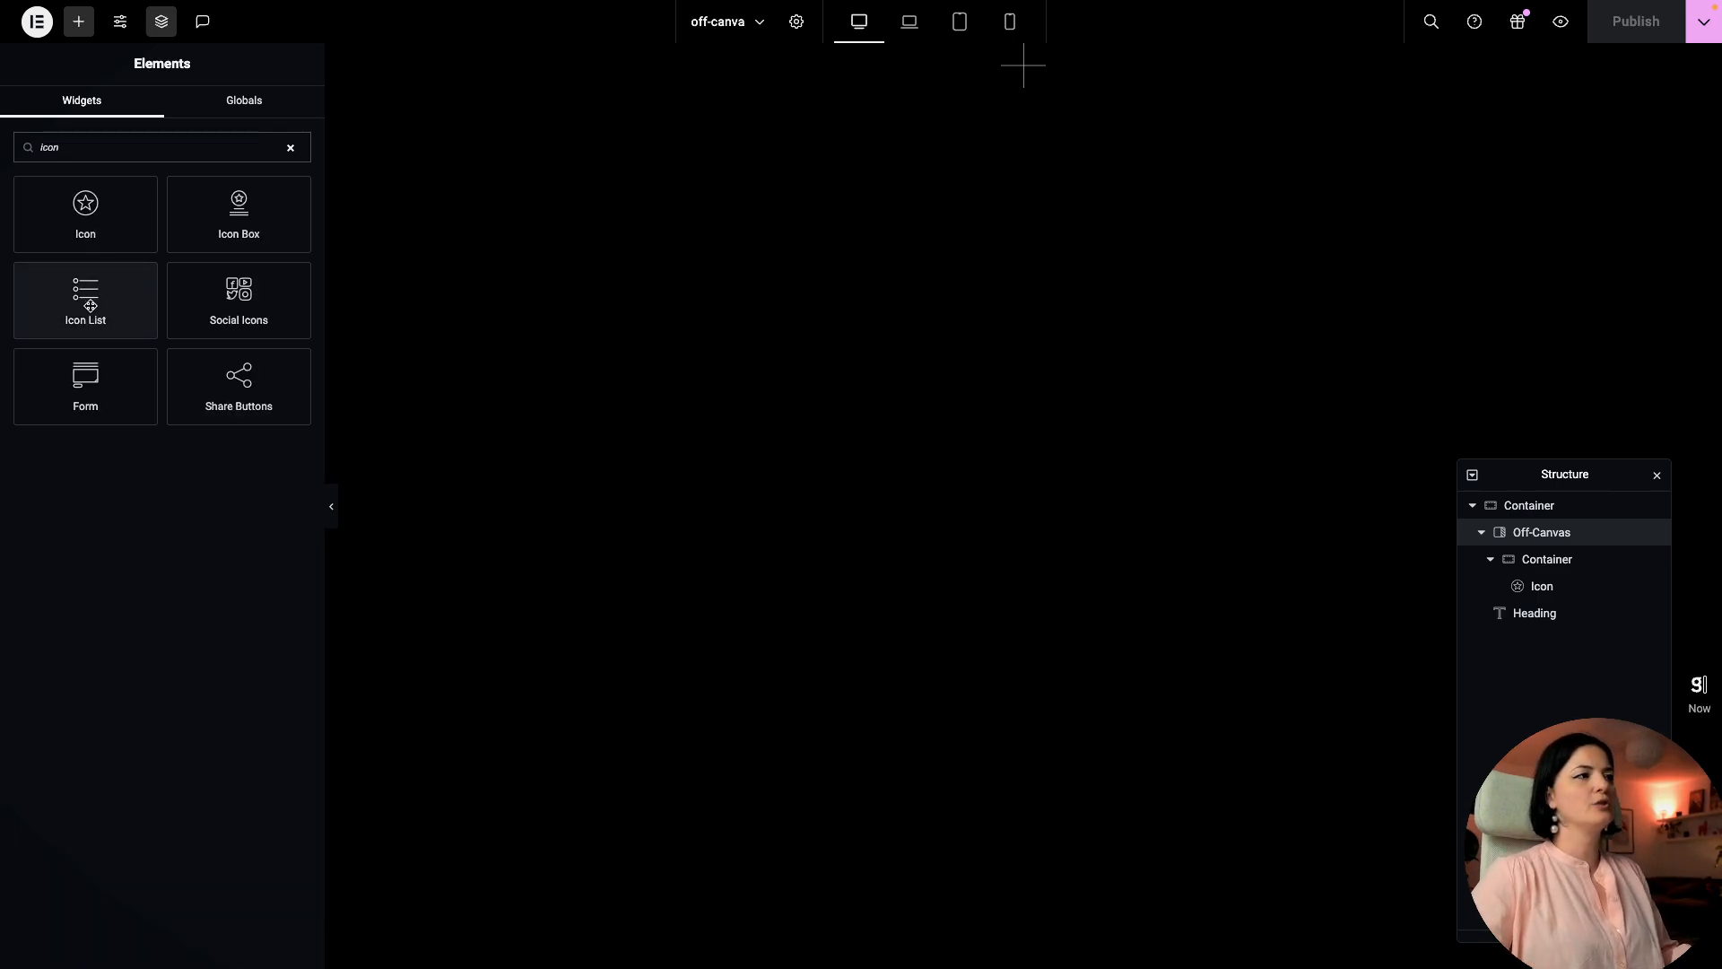
click(90, 305)
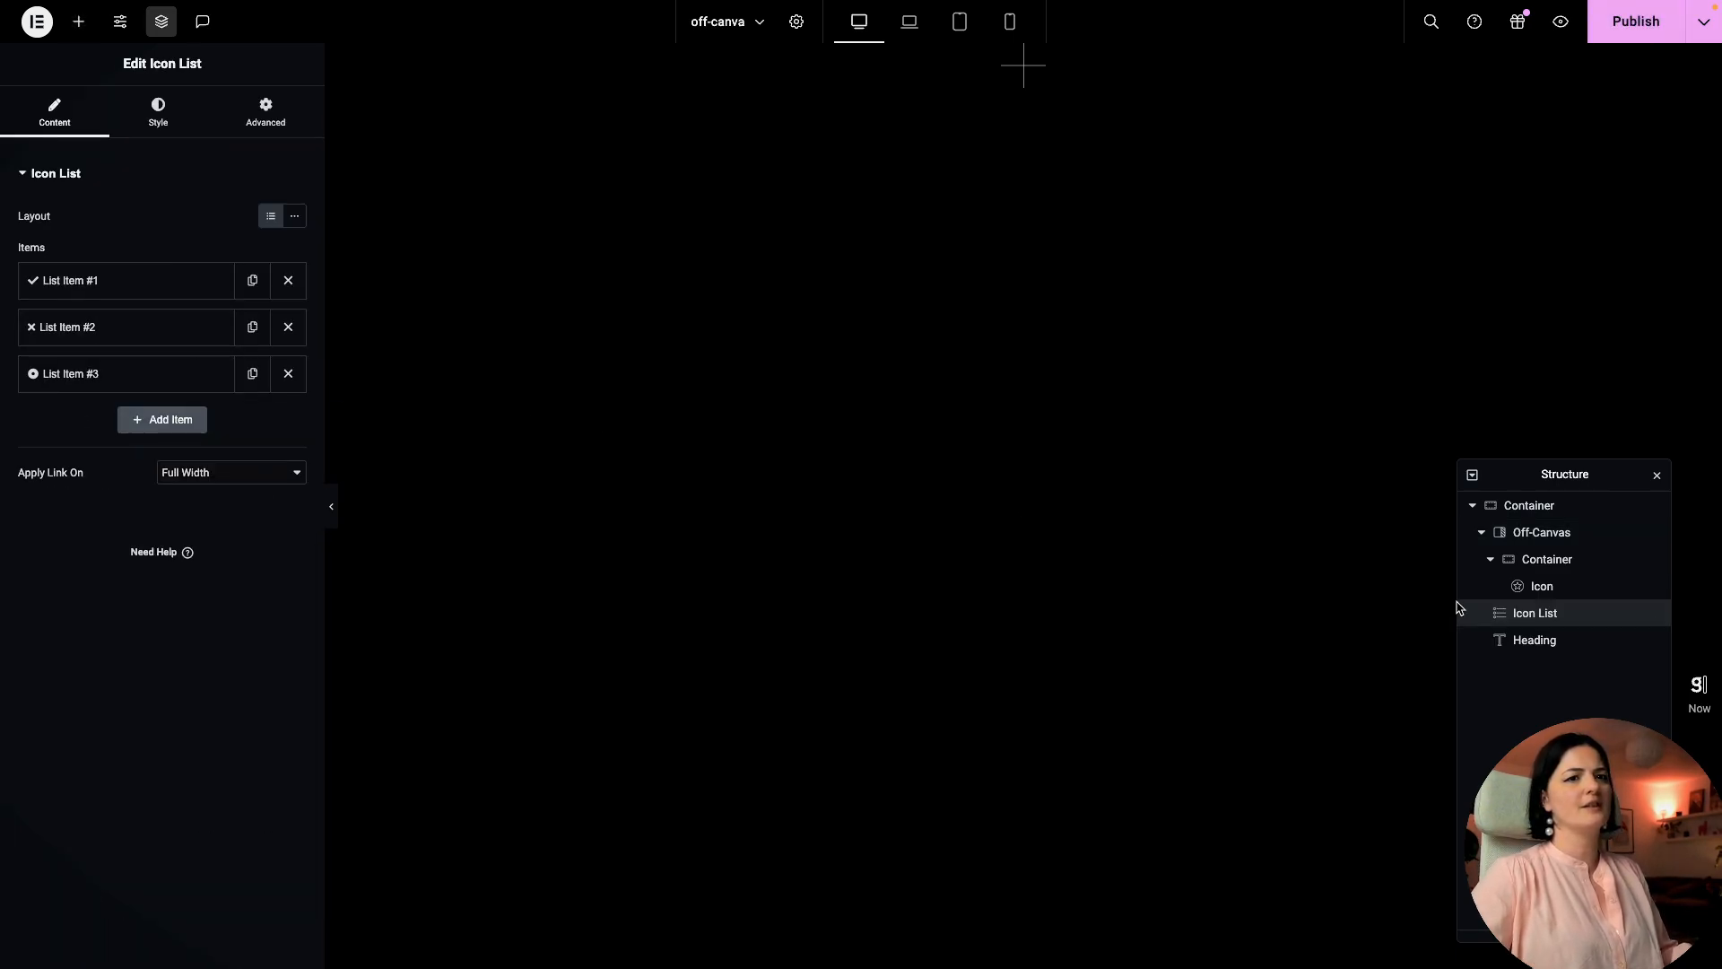
drag(1516, 620, 1530, 574)
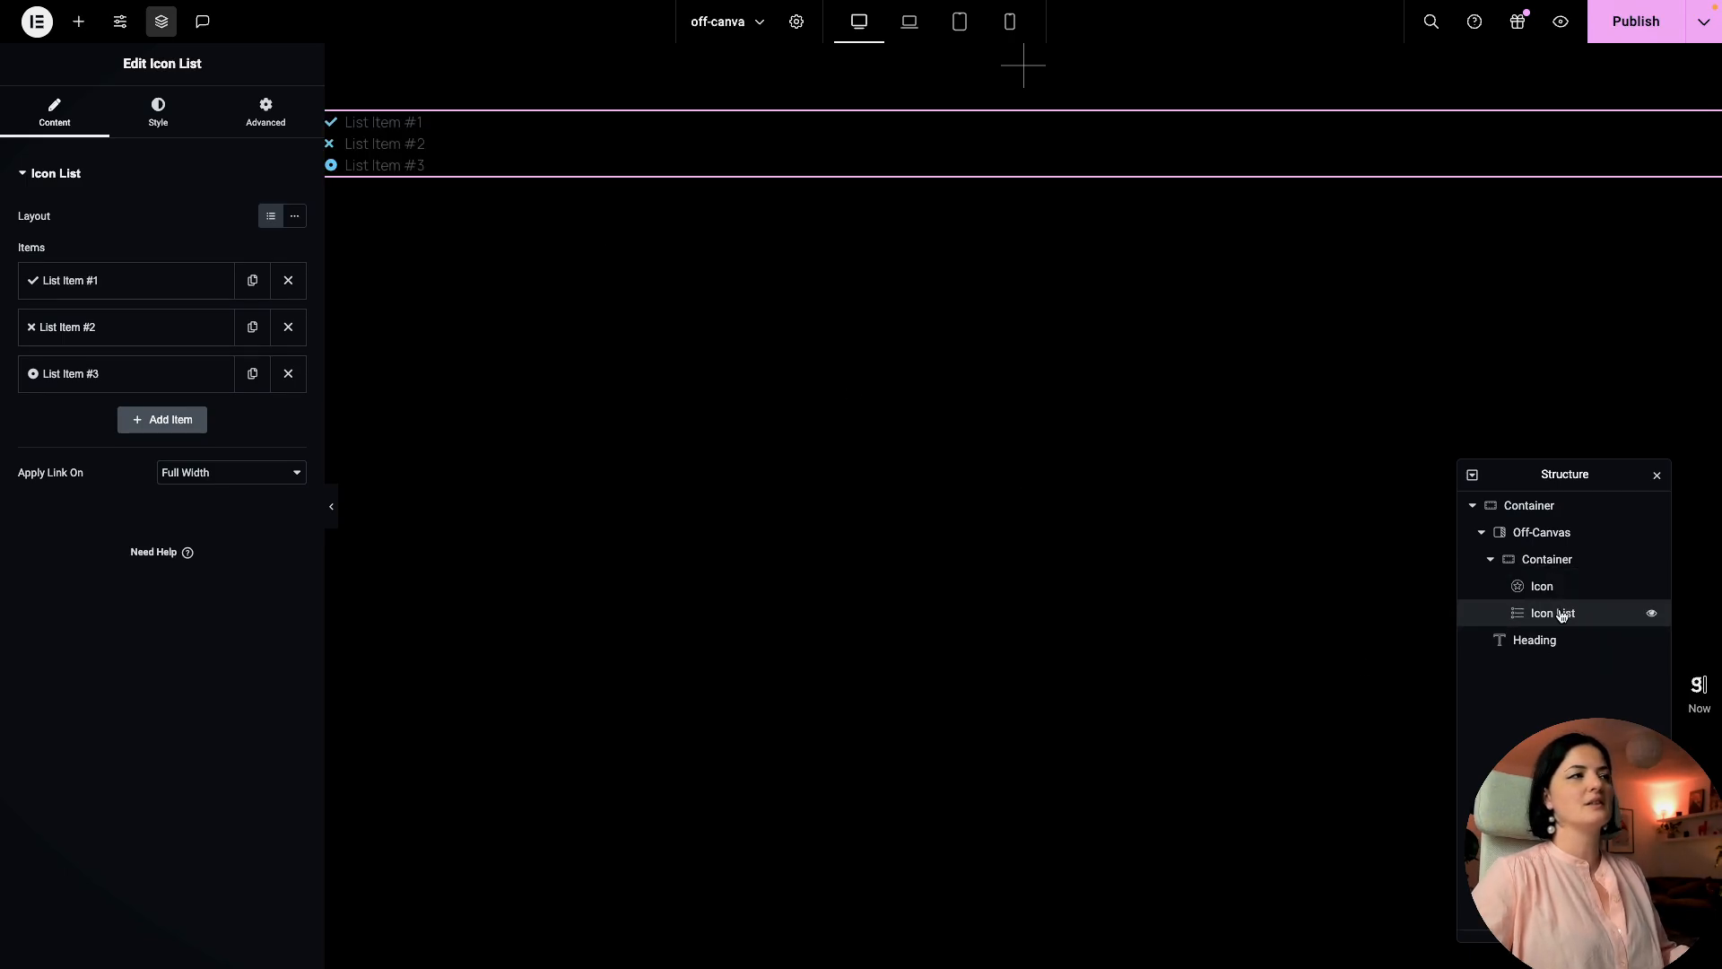
Step: Remove the icon from List Item #1 and delete List Item #3
click(140, 287)
click(275, 405)
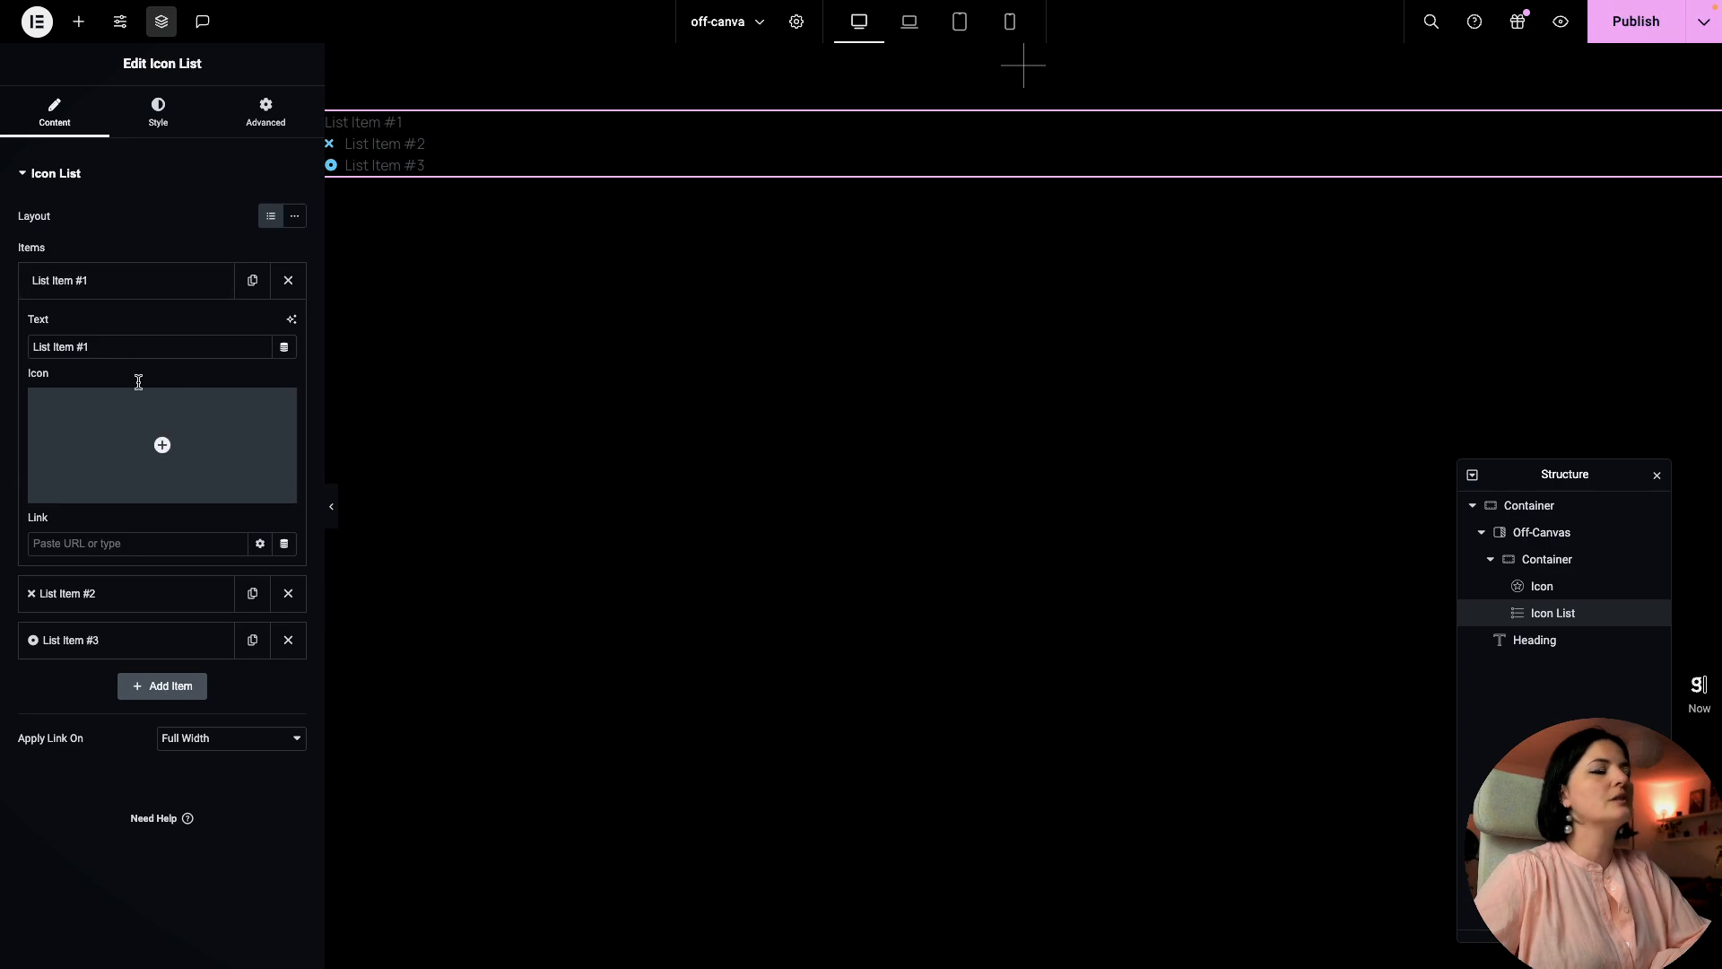
click(288, 639)
Step: Rename the first list item "about" and the second list item "team"
triple_click(112, 347)
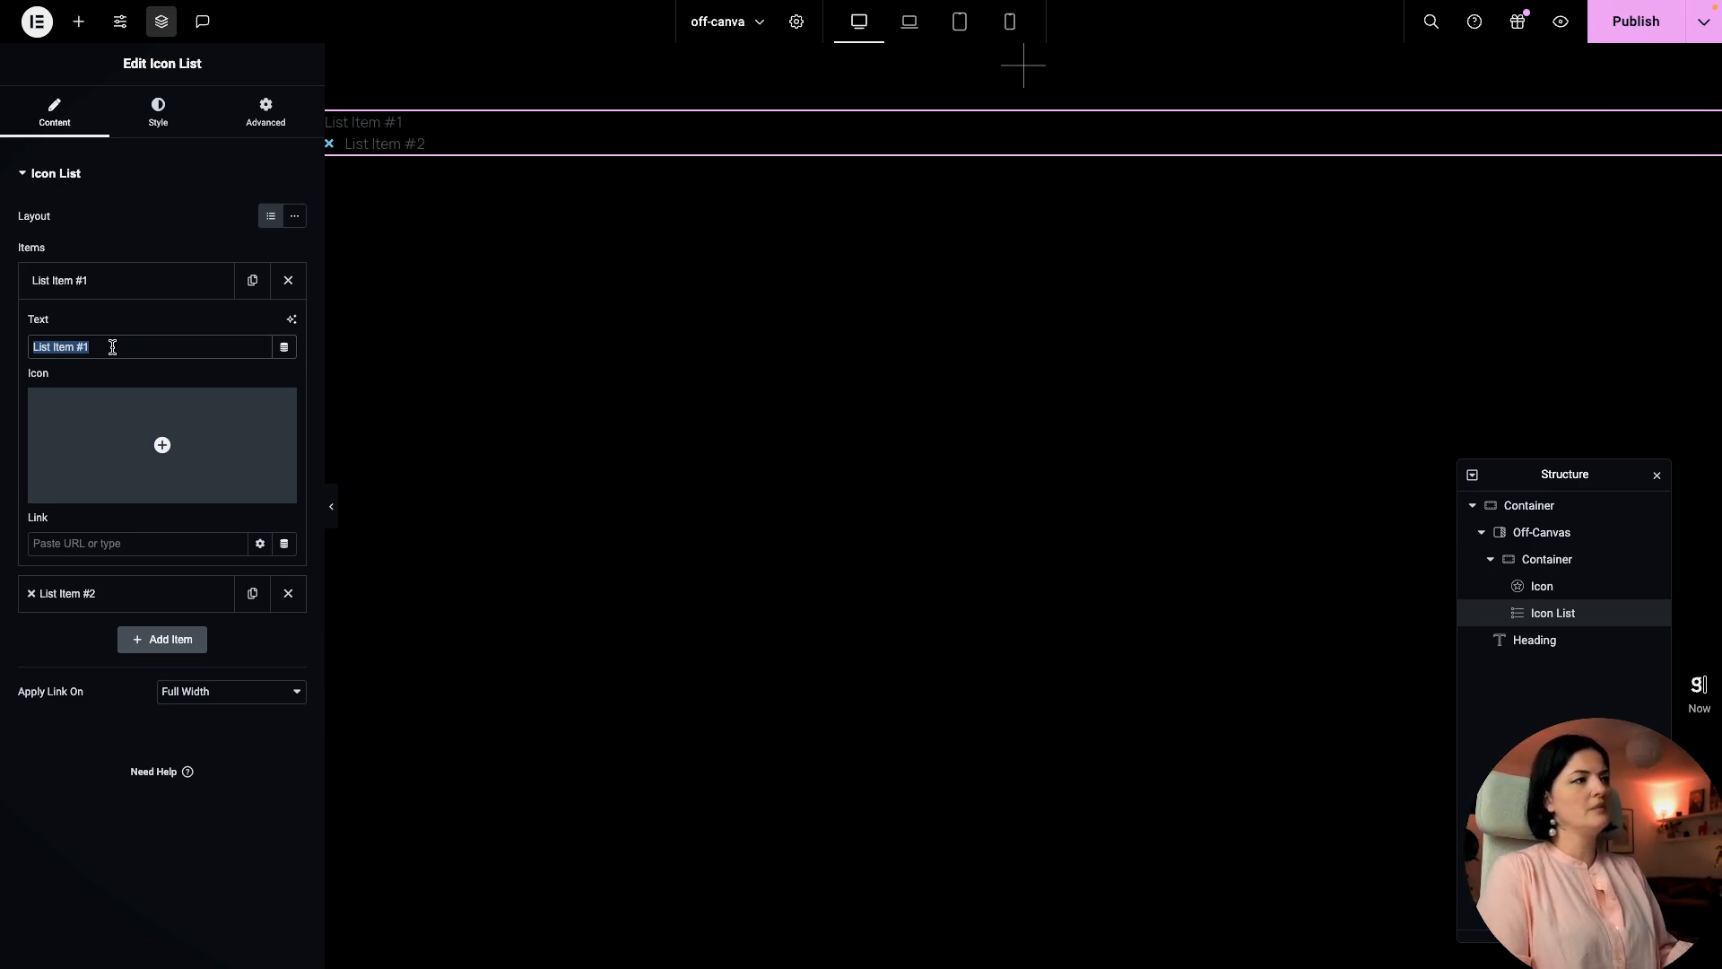
text(about)
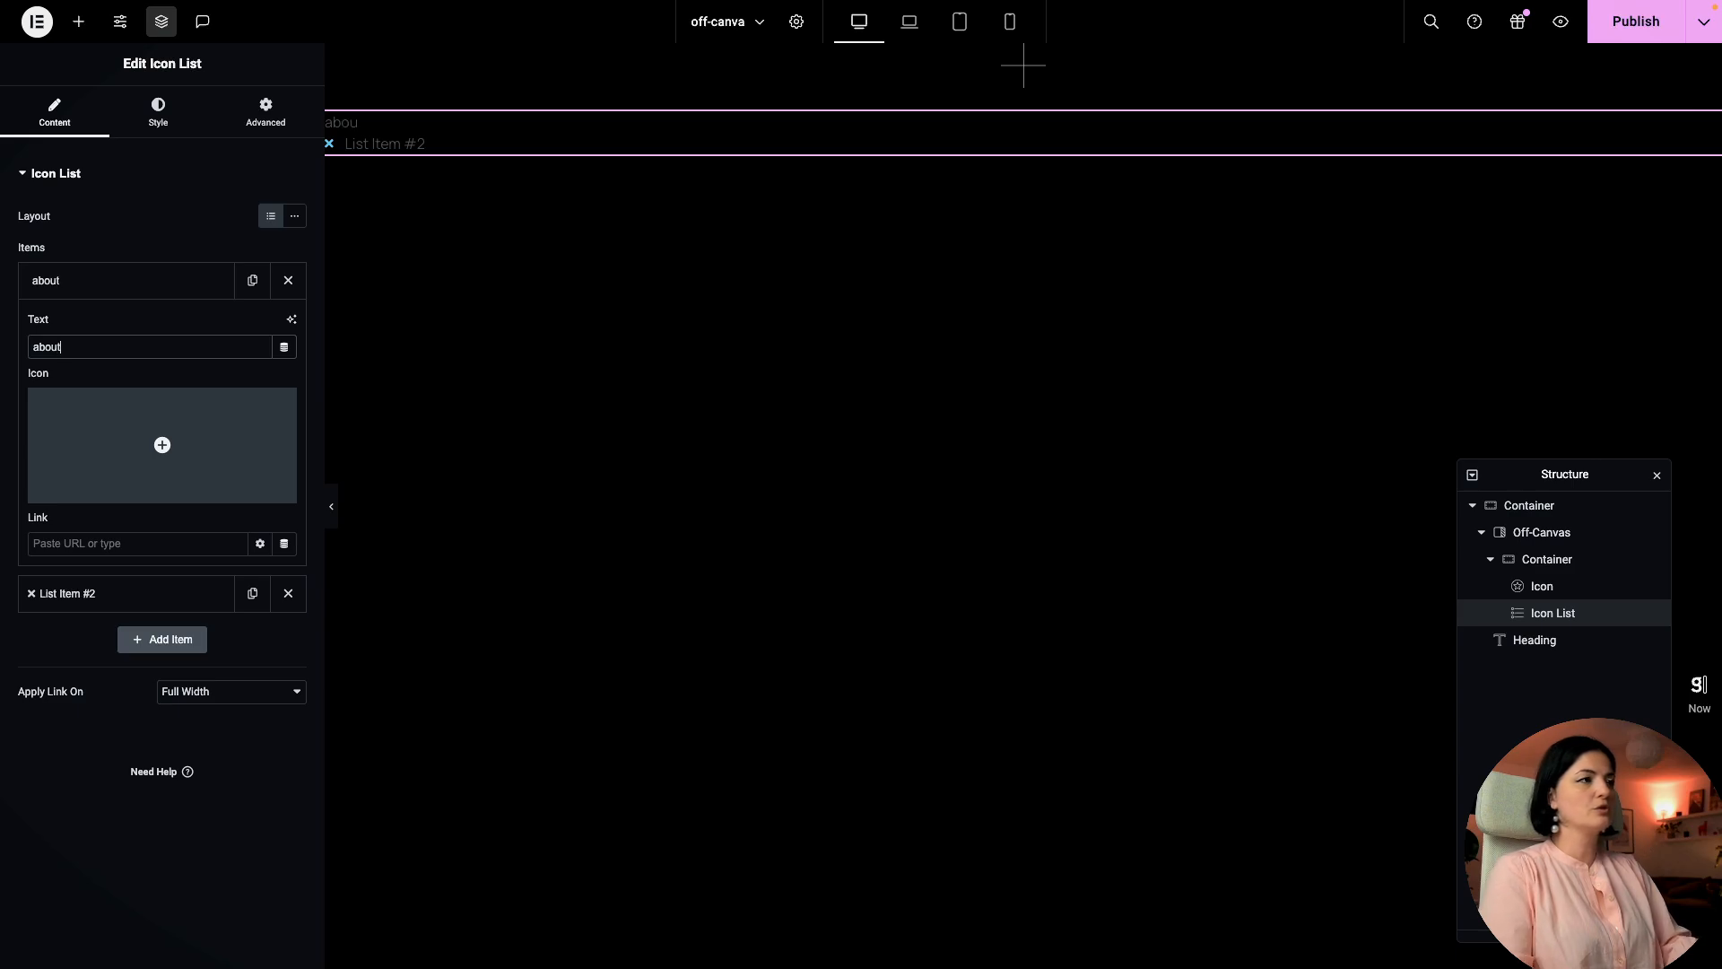
key(Return)
click(109, 340)
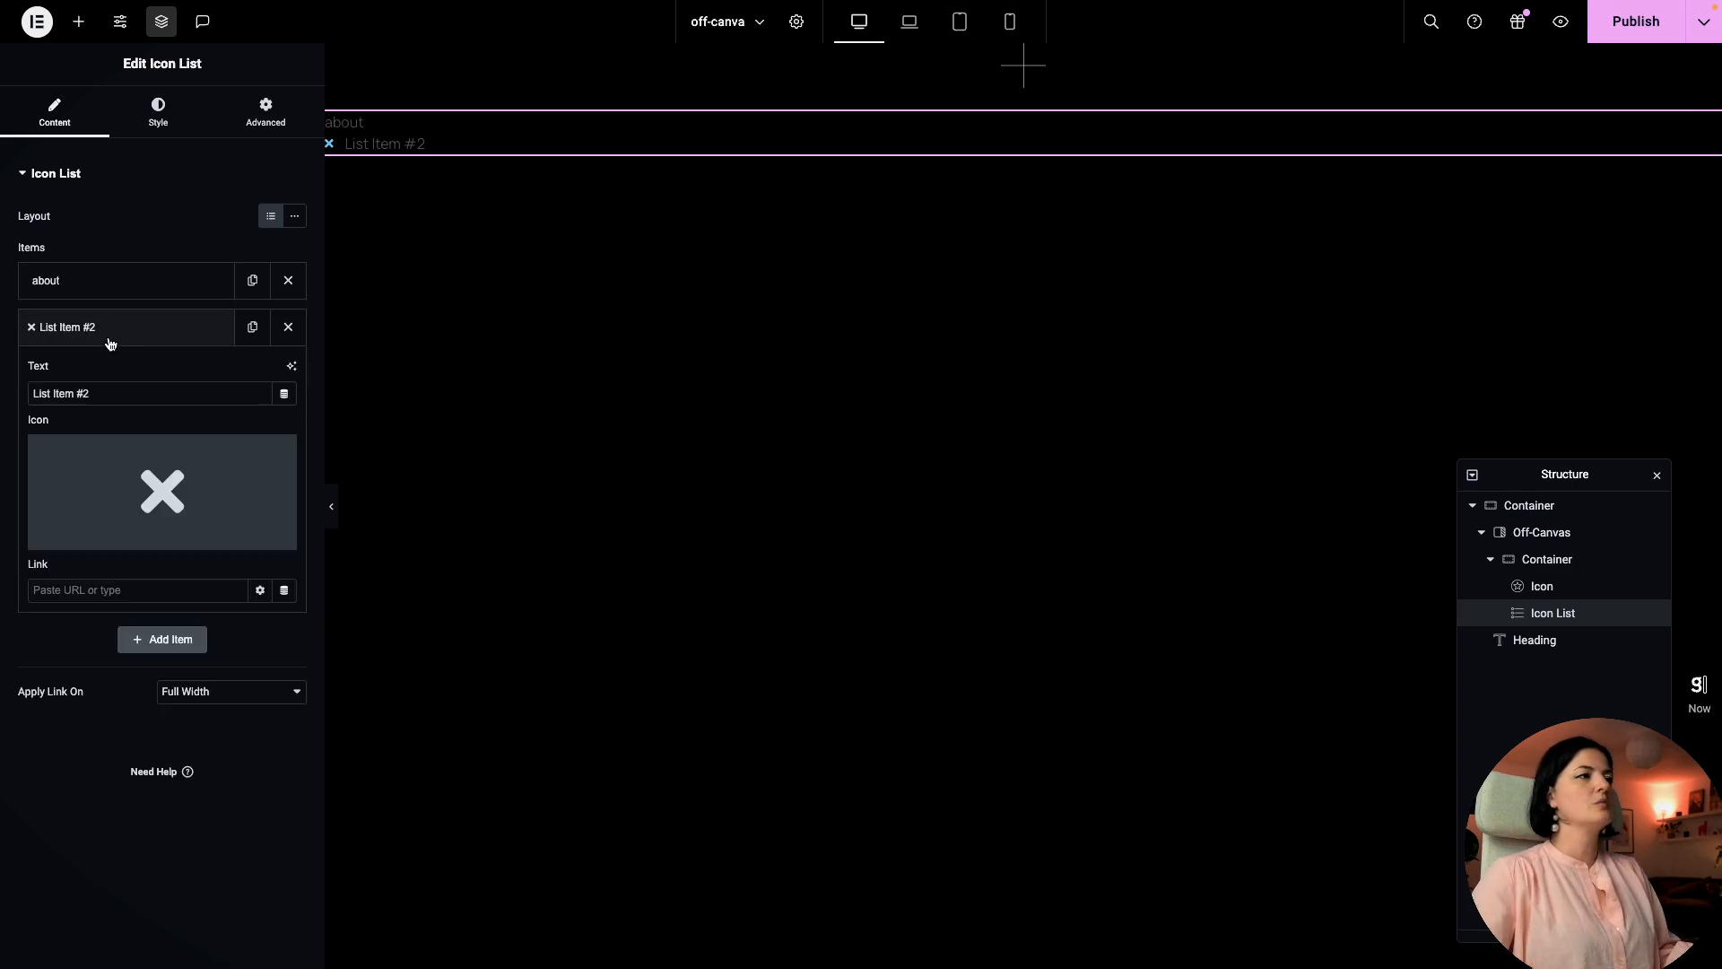
triple_click(103, 391)
text(team)
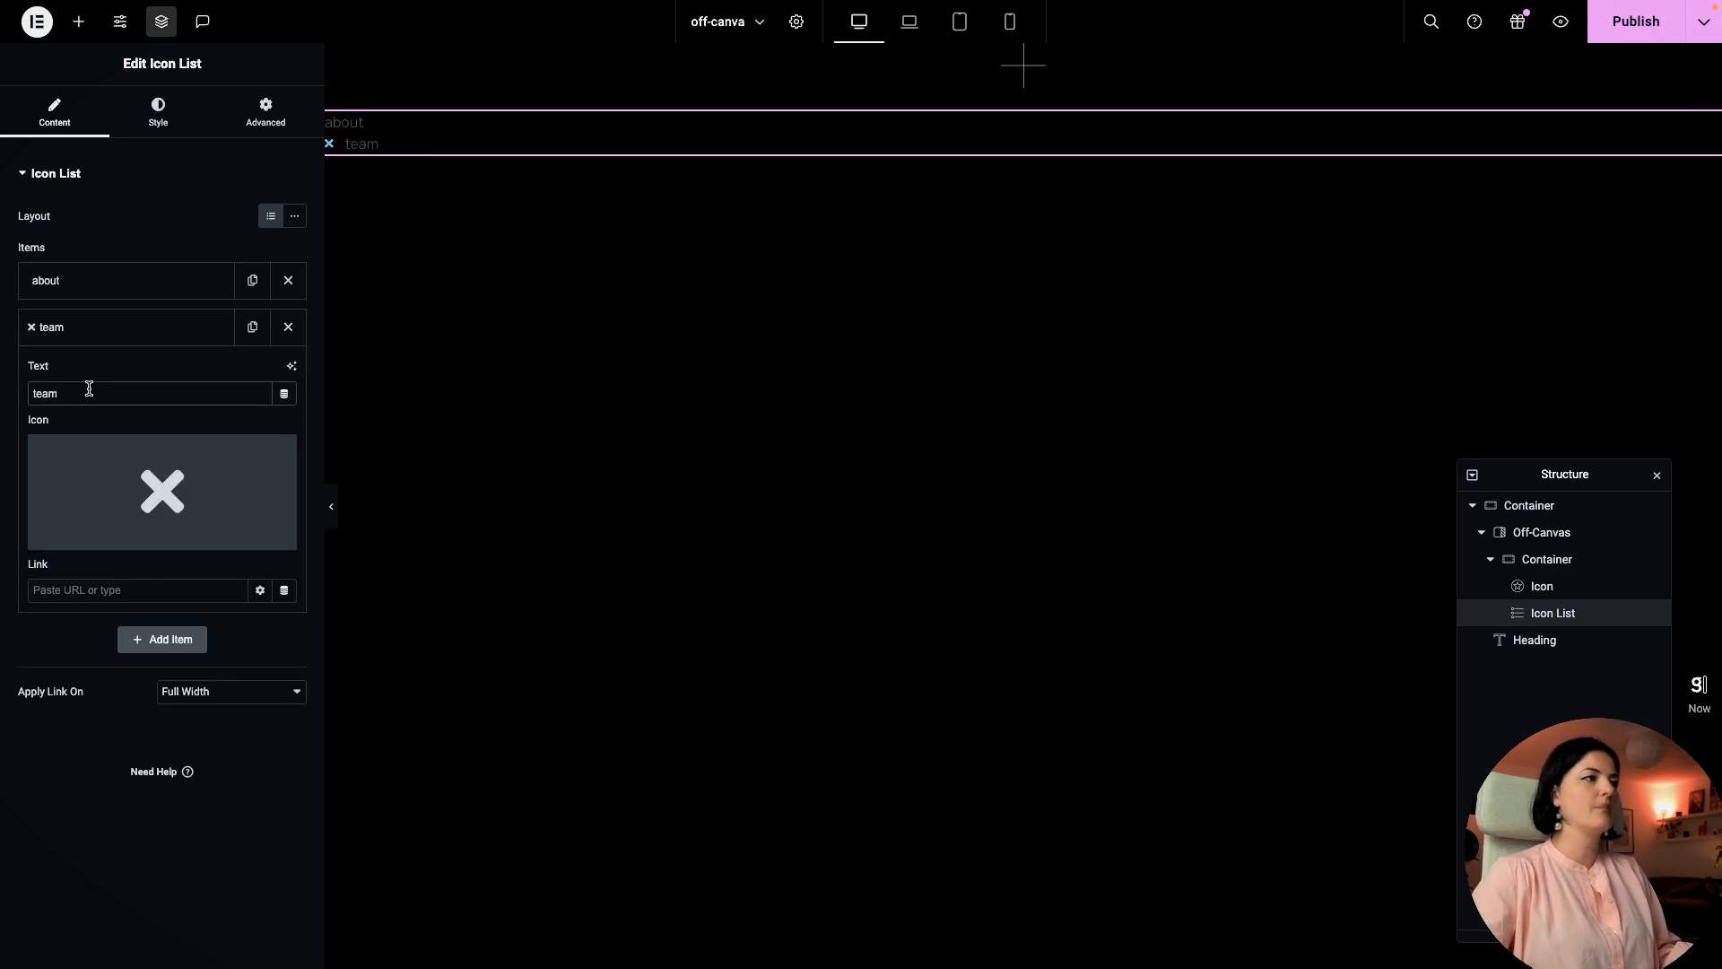
Step: Remove the icon from the "team" list item and collapse its settings
click(94, 330)
click(111, 327)
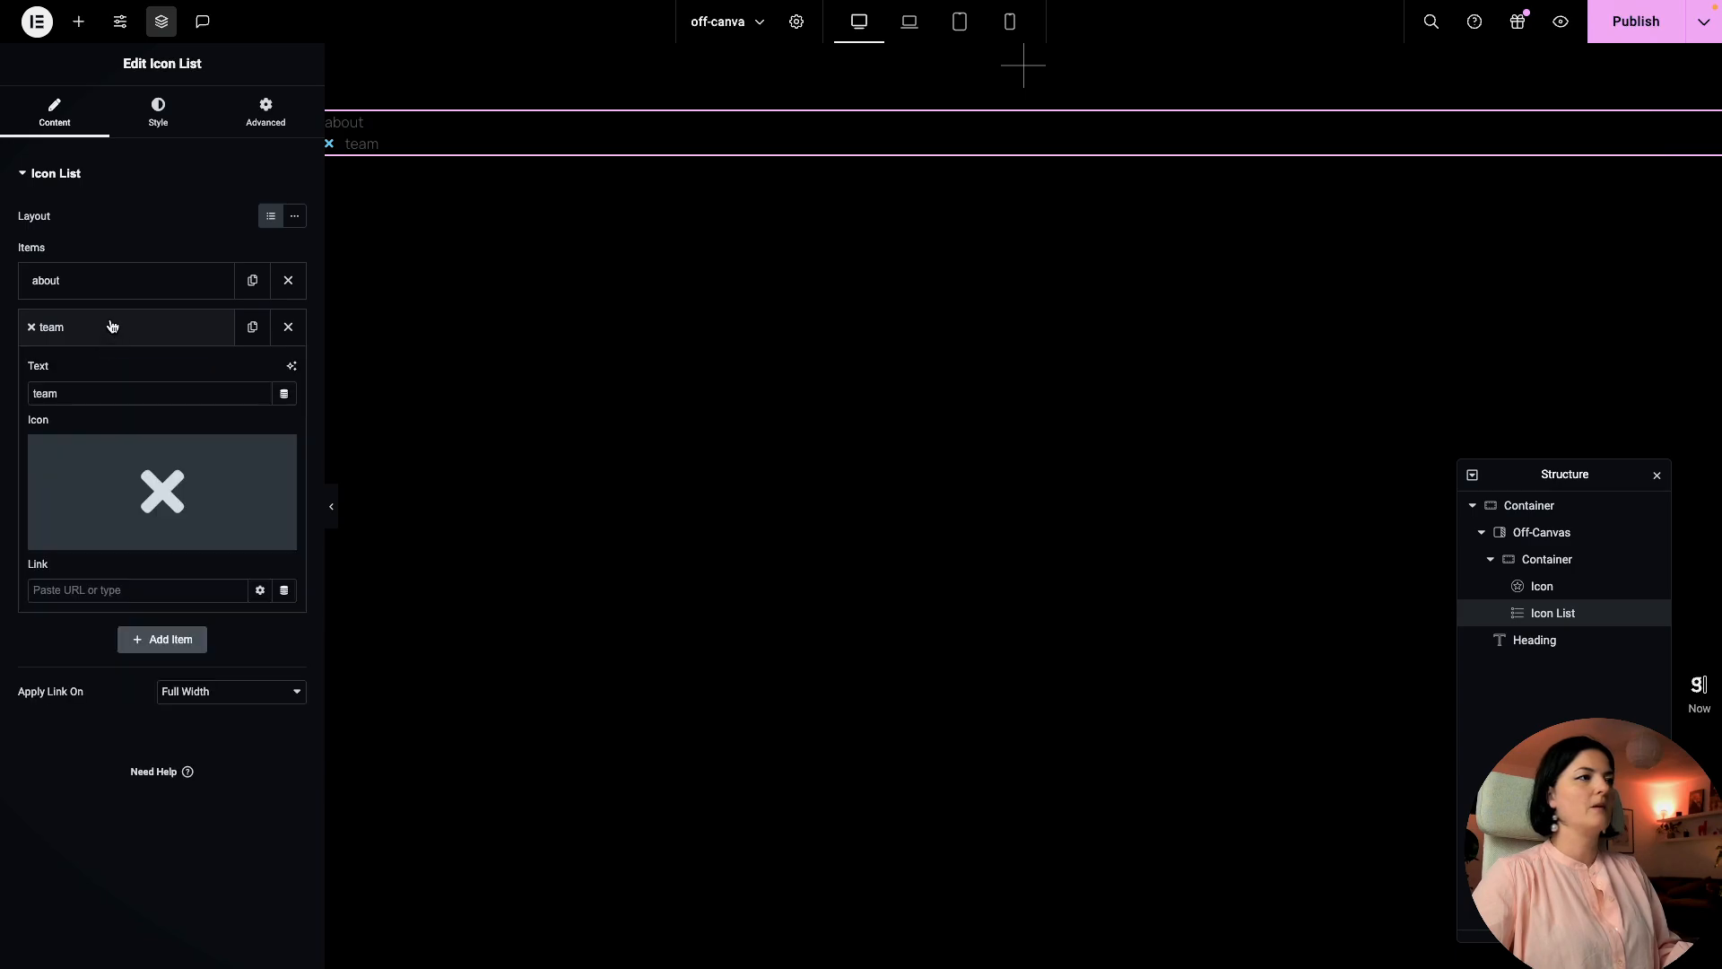
click(279, 452)
click(104, 327)
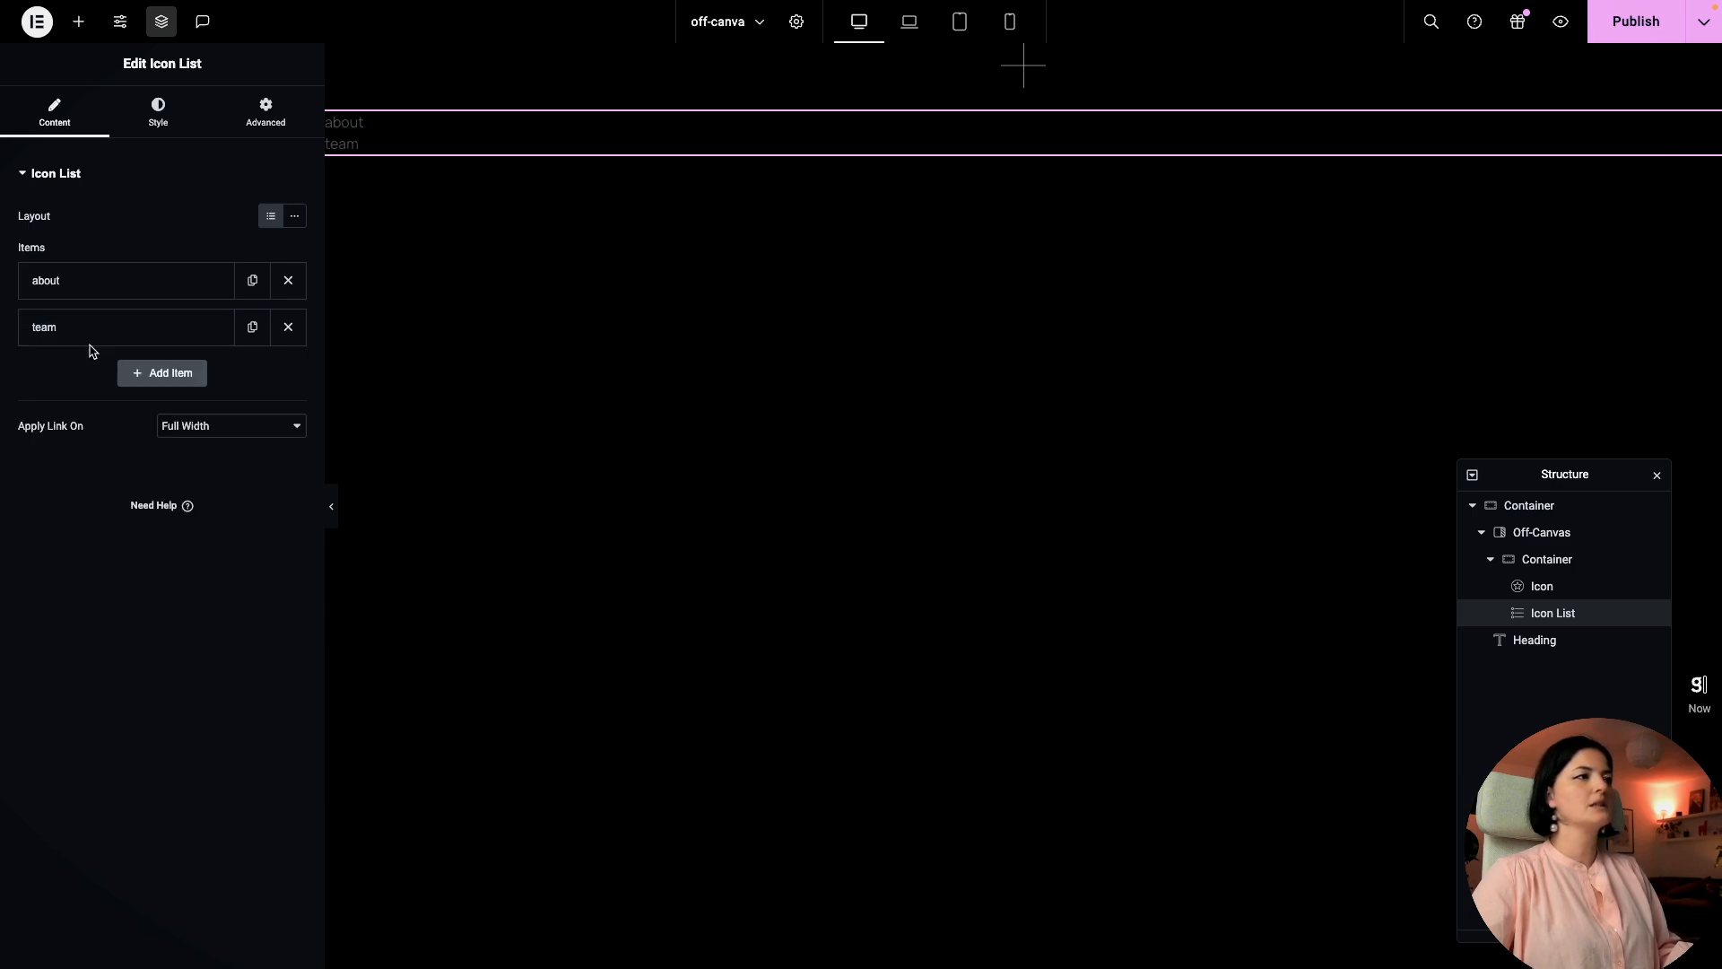
Step: Duplicate the "team" list item and rename the copy "projects"
click(254, 328)
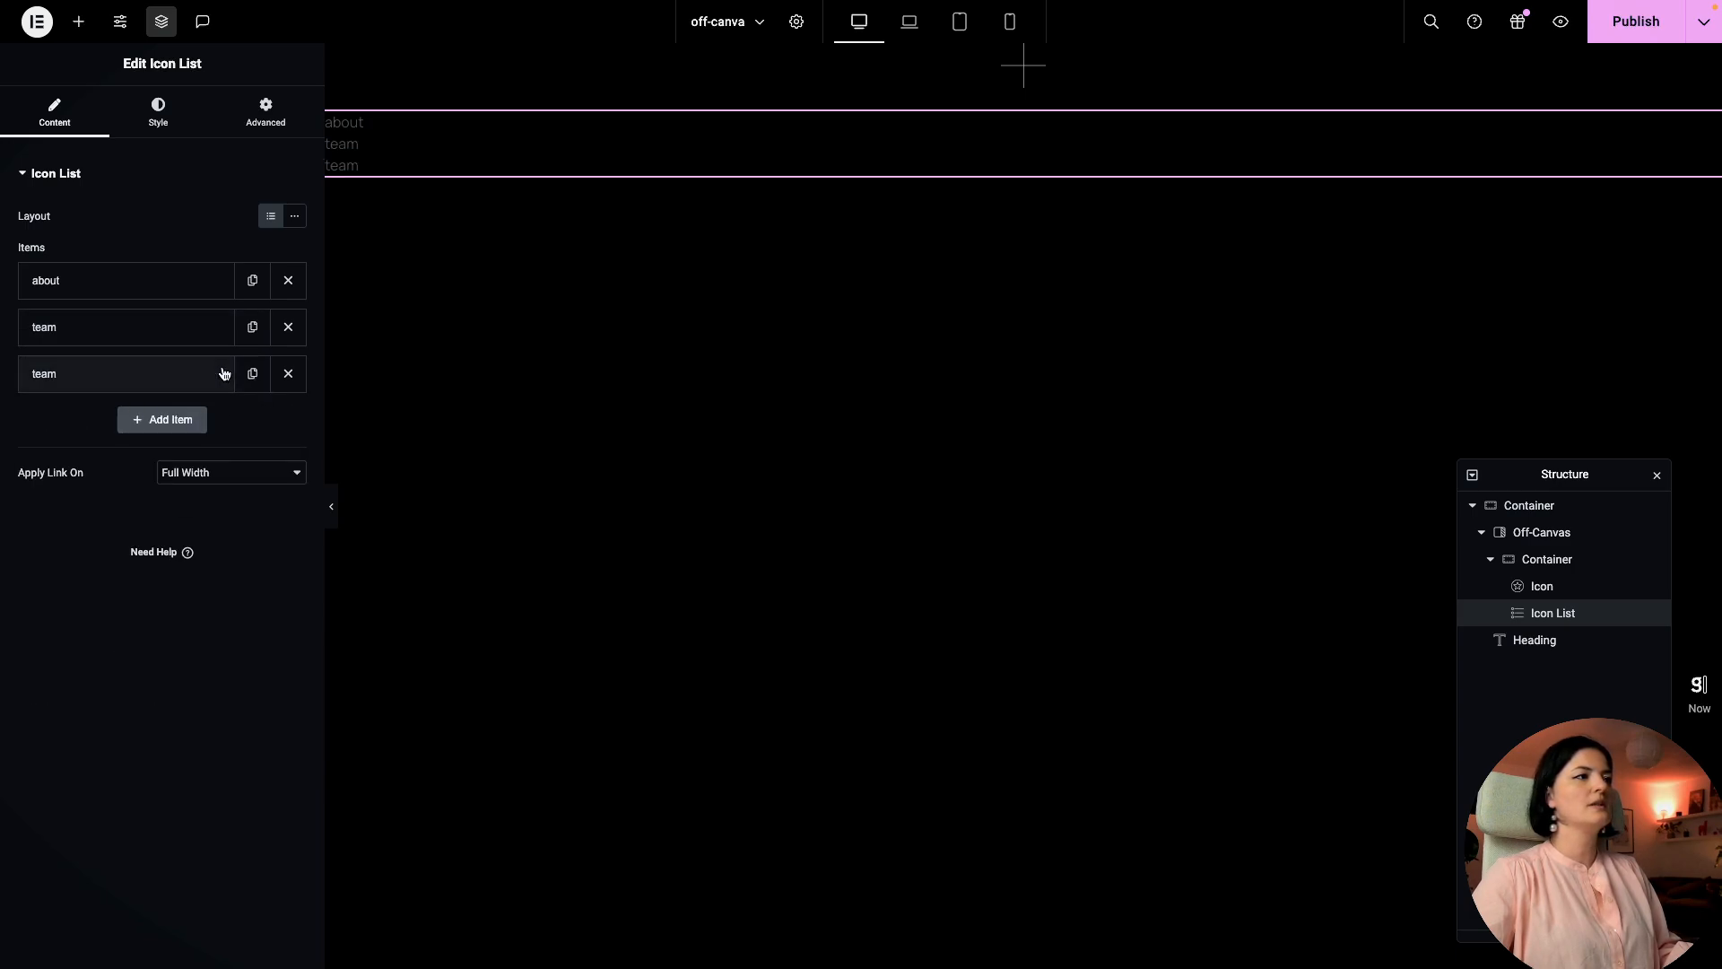
click(138, 381)
double_click(105, 440)
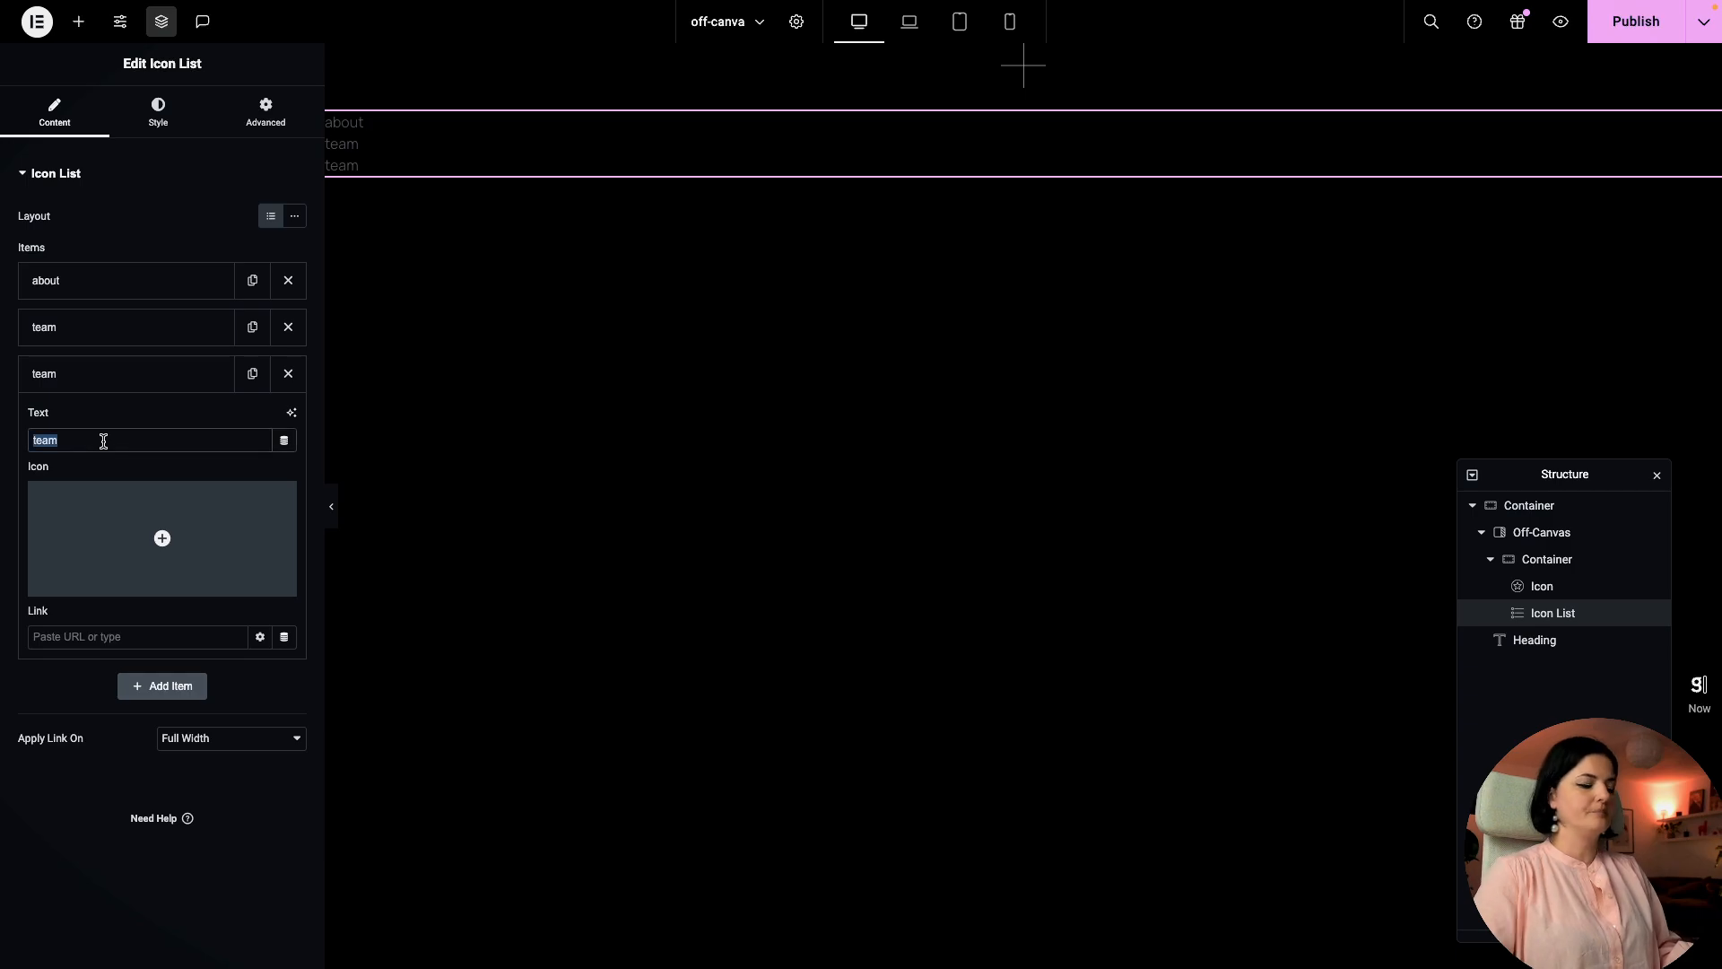
text(projects)
Step: Set the font family of the Icon List text to the custom font Atleigh Typeface
click(157, 119)
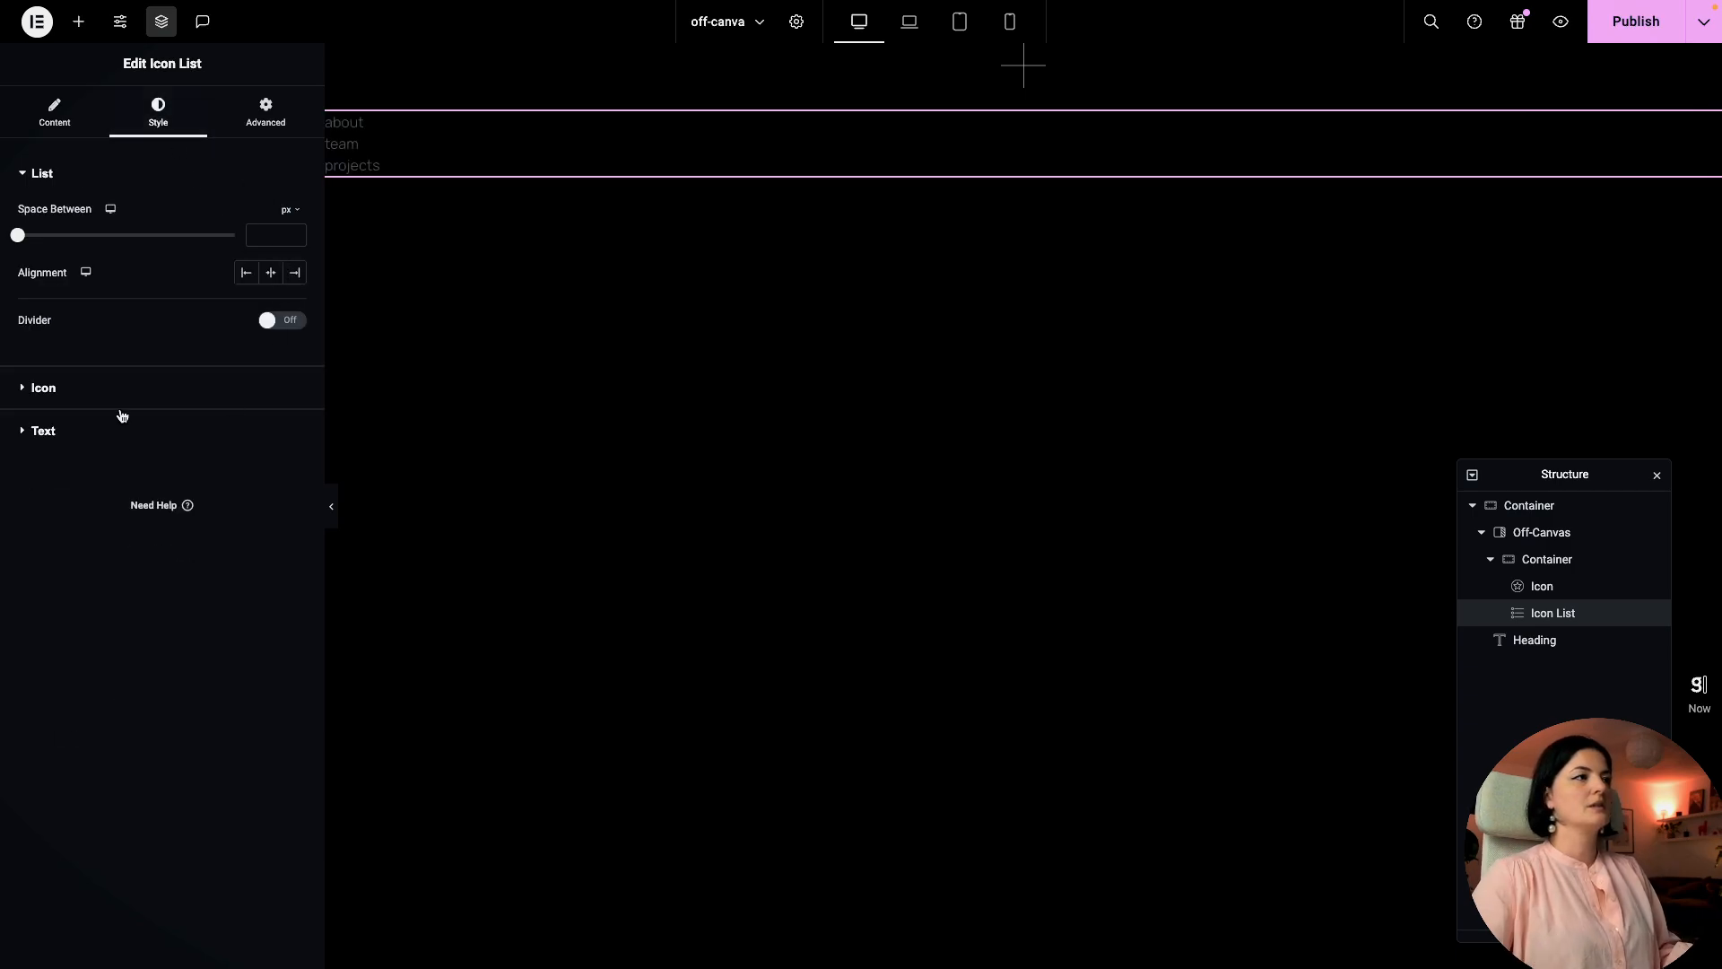
click(106, 441)
click(293, 304)
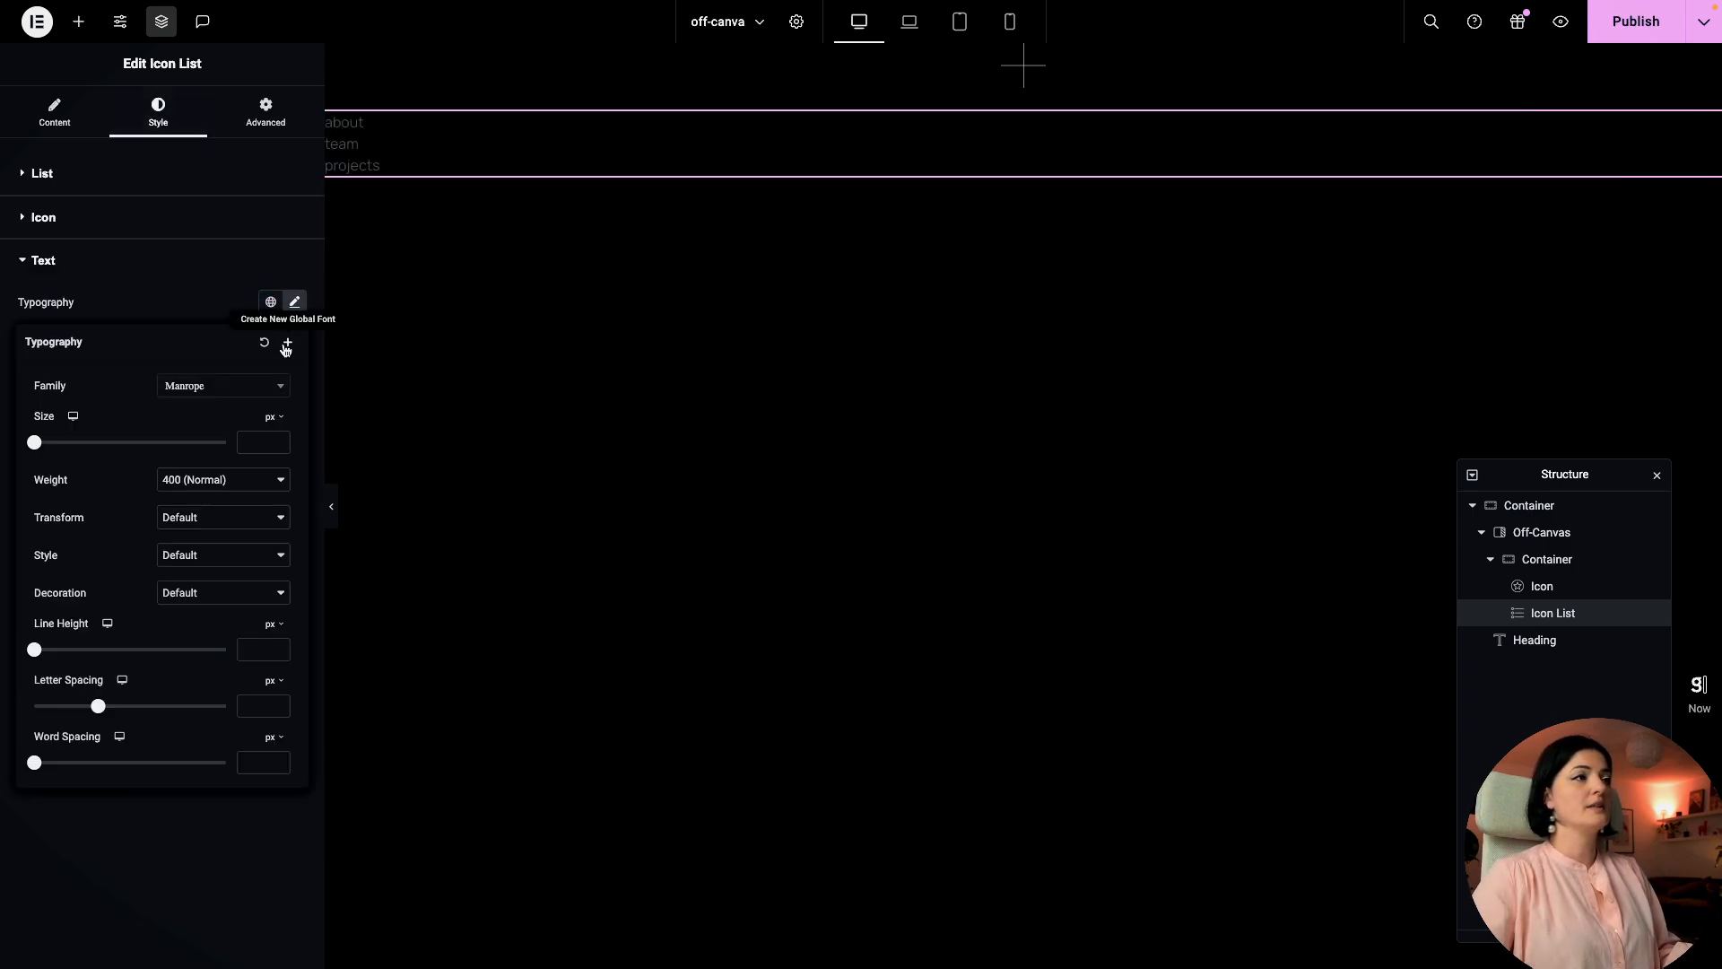
click(270, 394)
drag(281, 503, 278, 434)
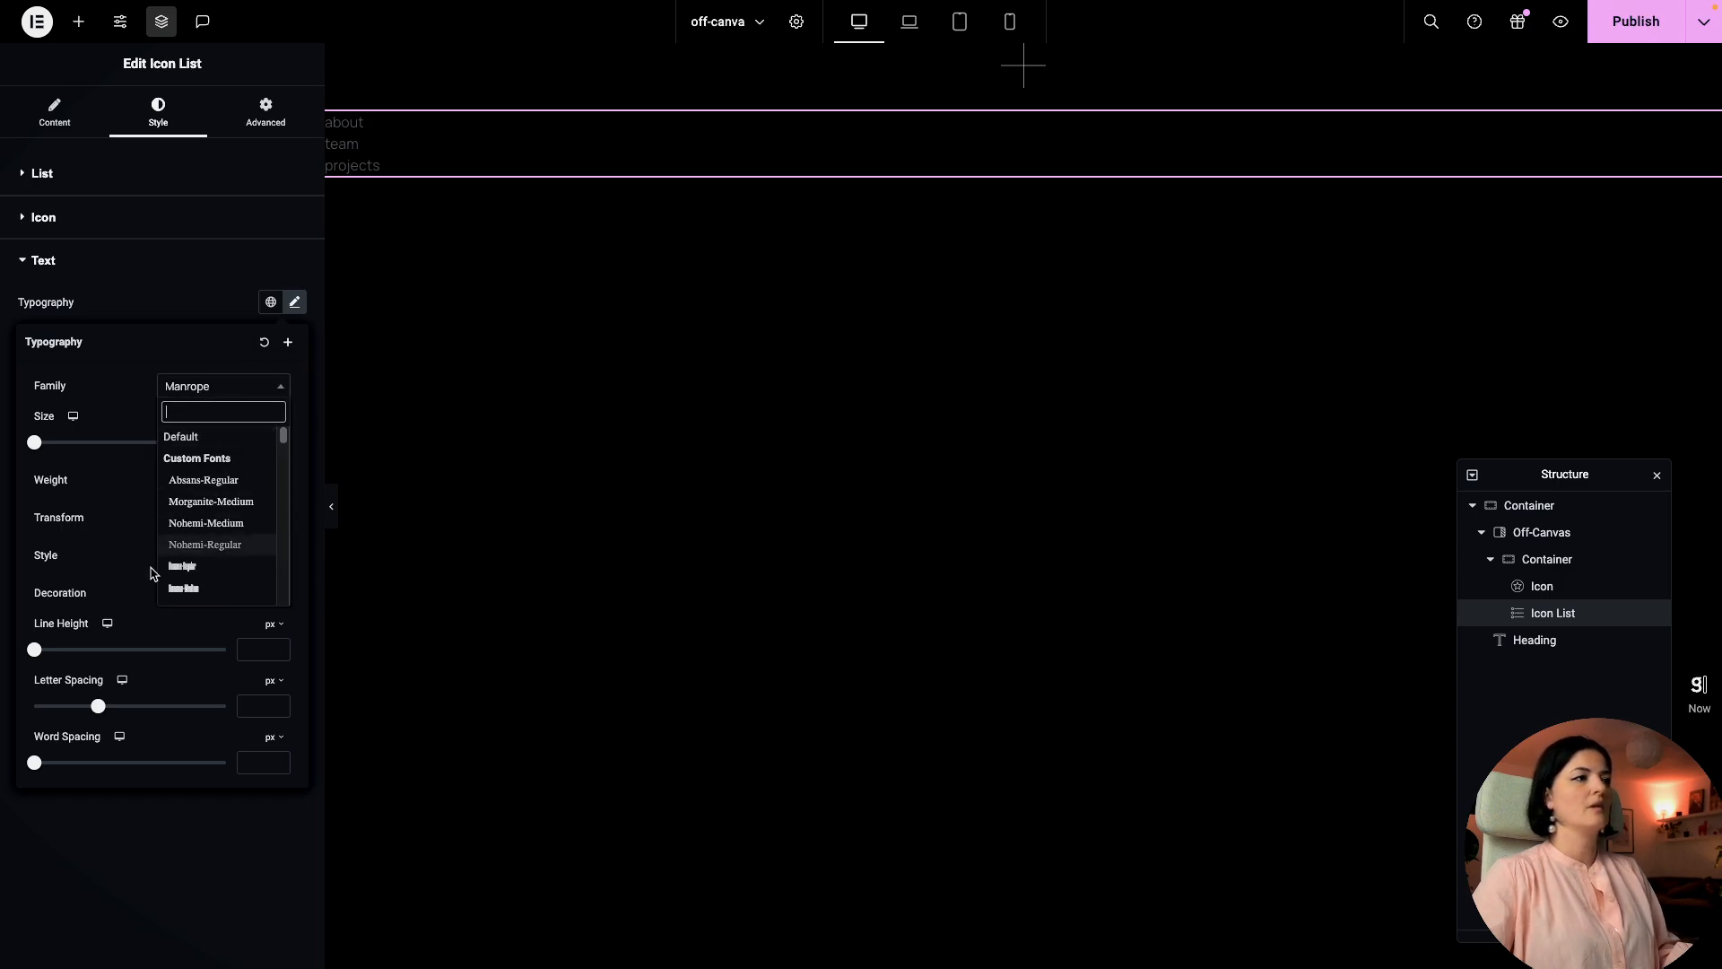
scroll(215, 532, down, 3)
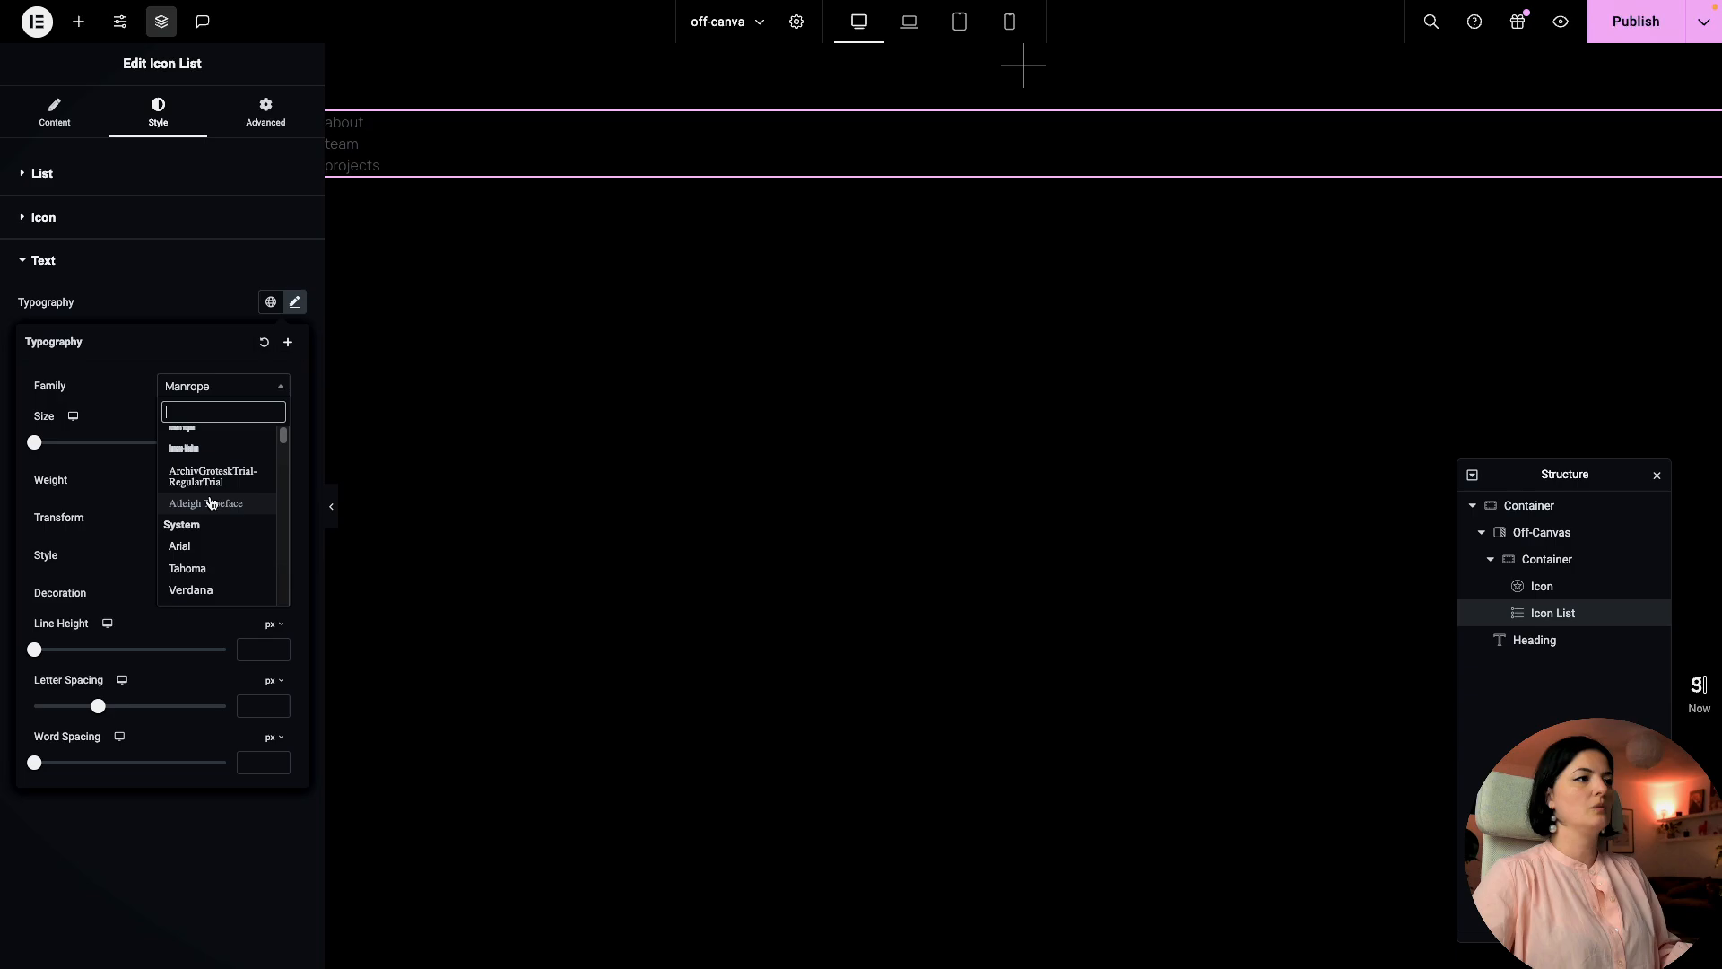
click(211, 503)
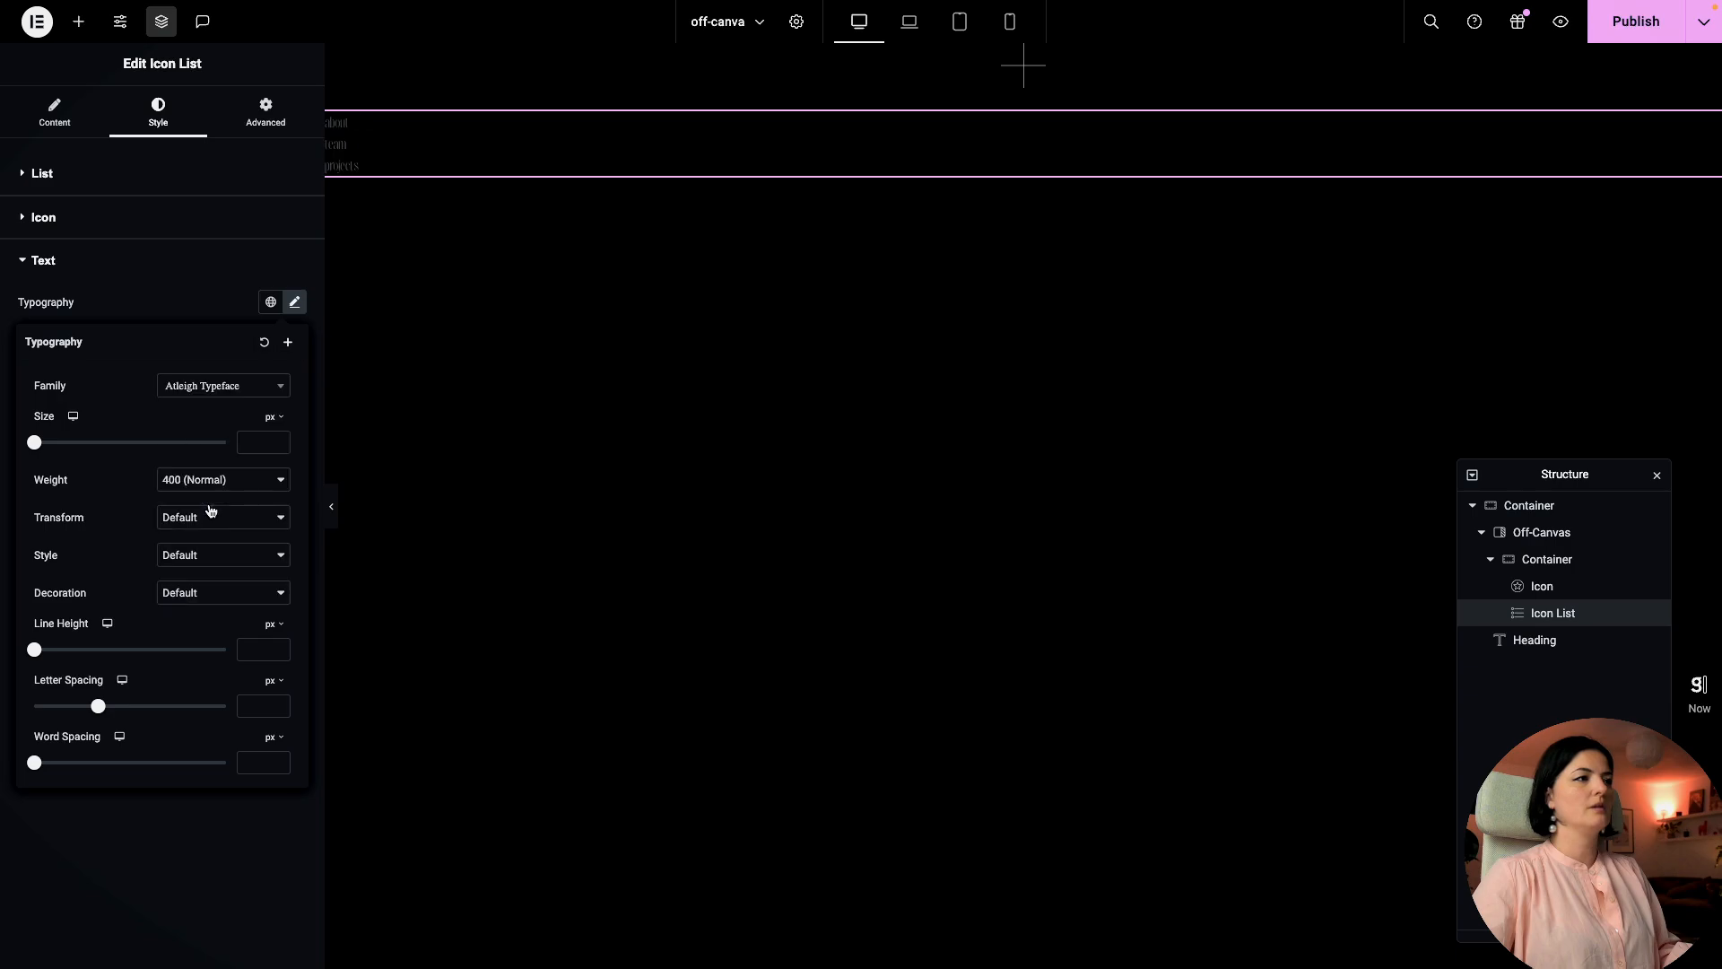
Step: Set the Icon List text size to 4.5 rem
click(272, 417)
click(273, 476)
click(254, 442)
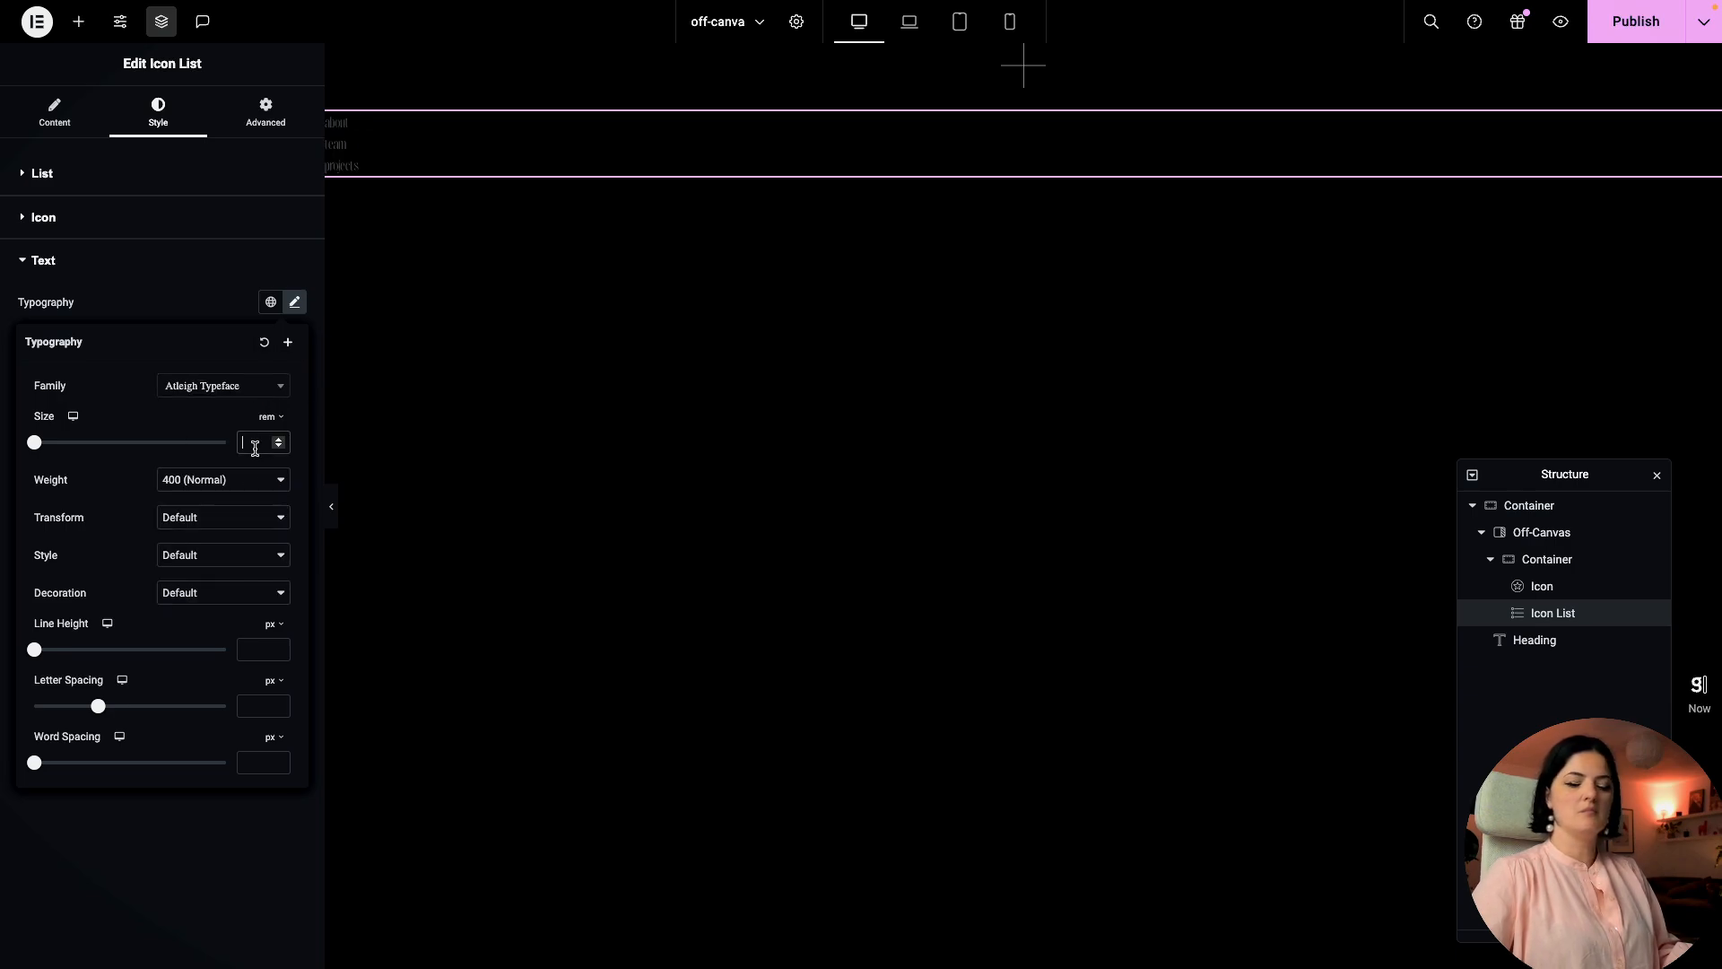
text(4.5)
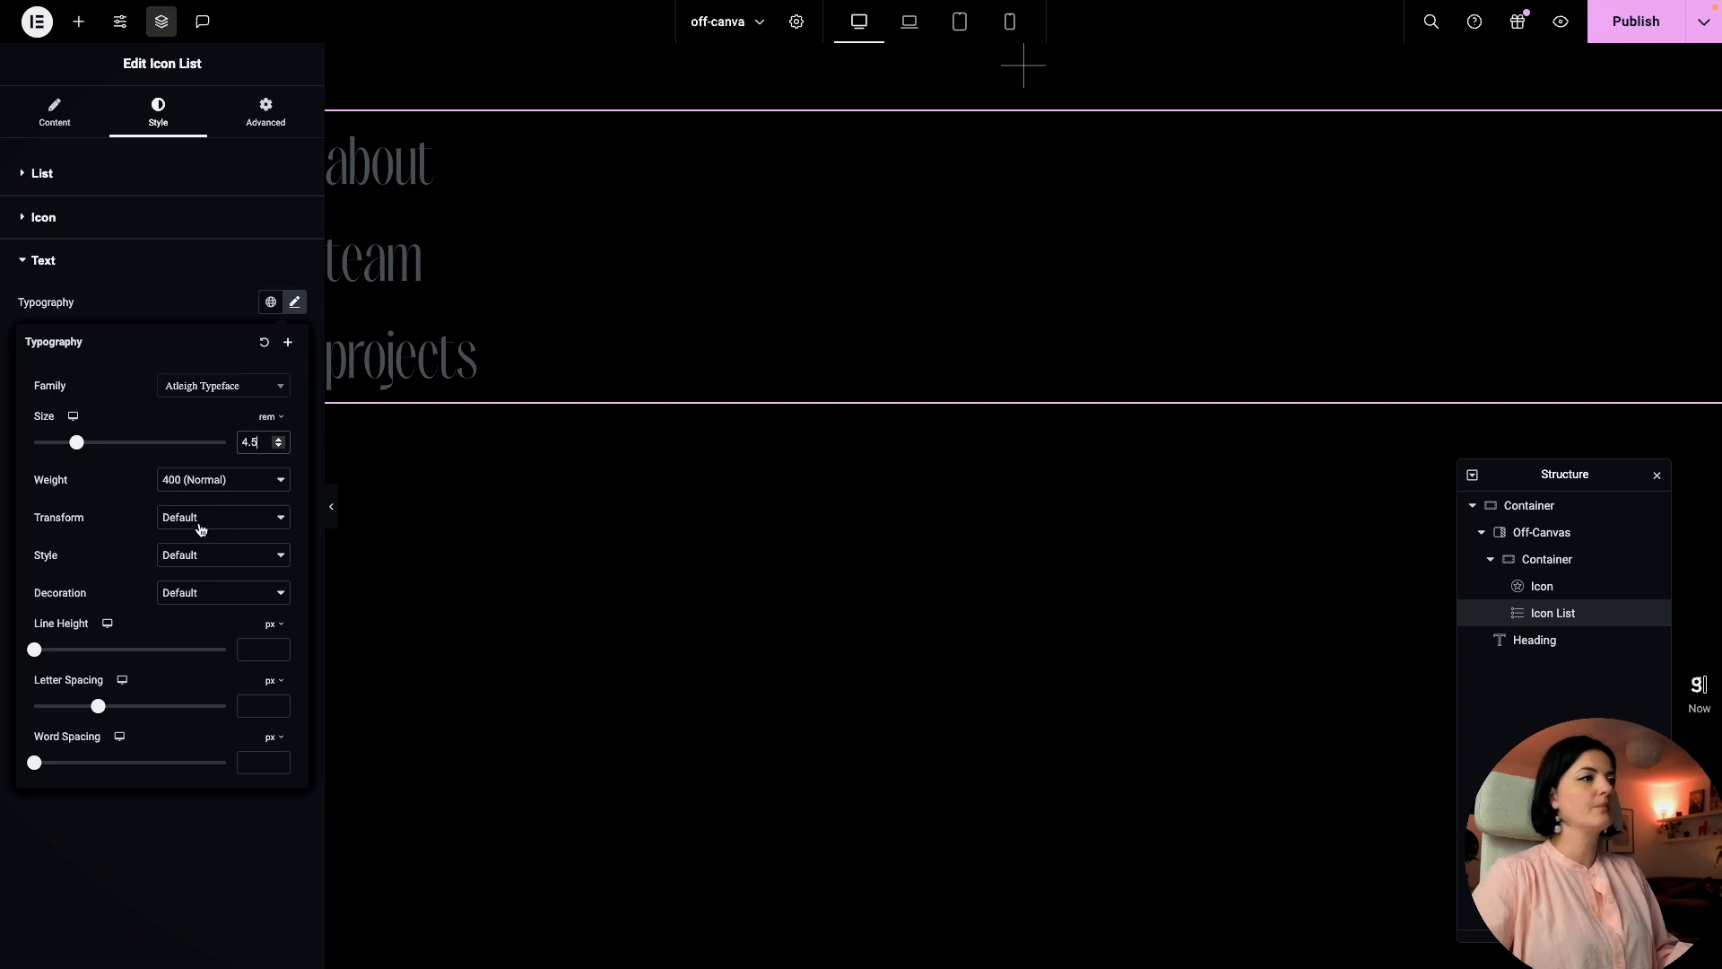
Step: Close the typography settings and give the list text a light global color in its normal state
click(170, 261)
click(103, 261)
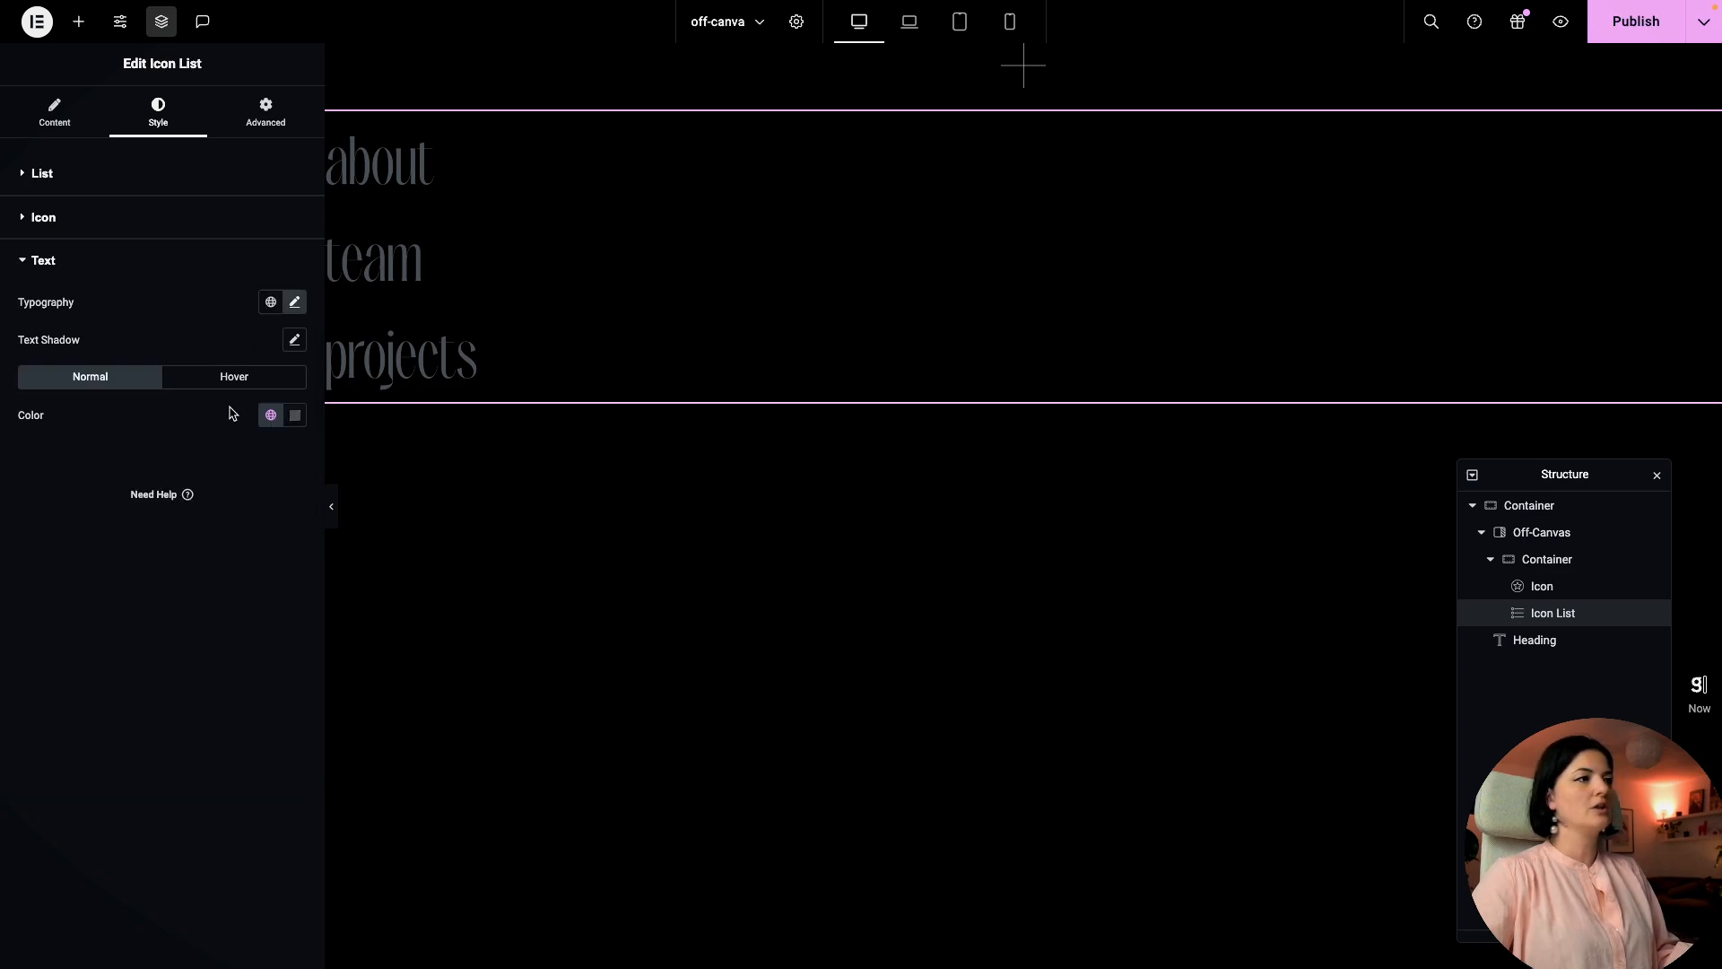
click(271, 415)
click(157, 678)
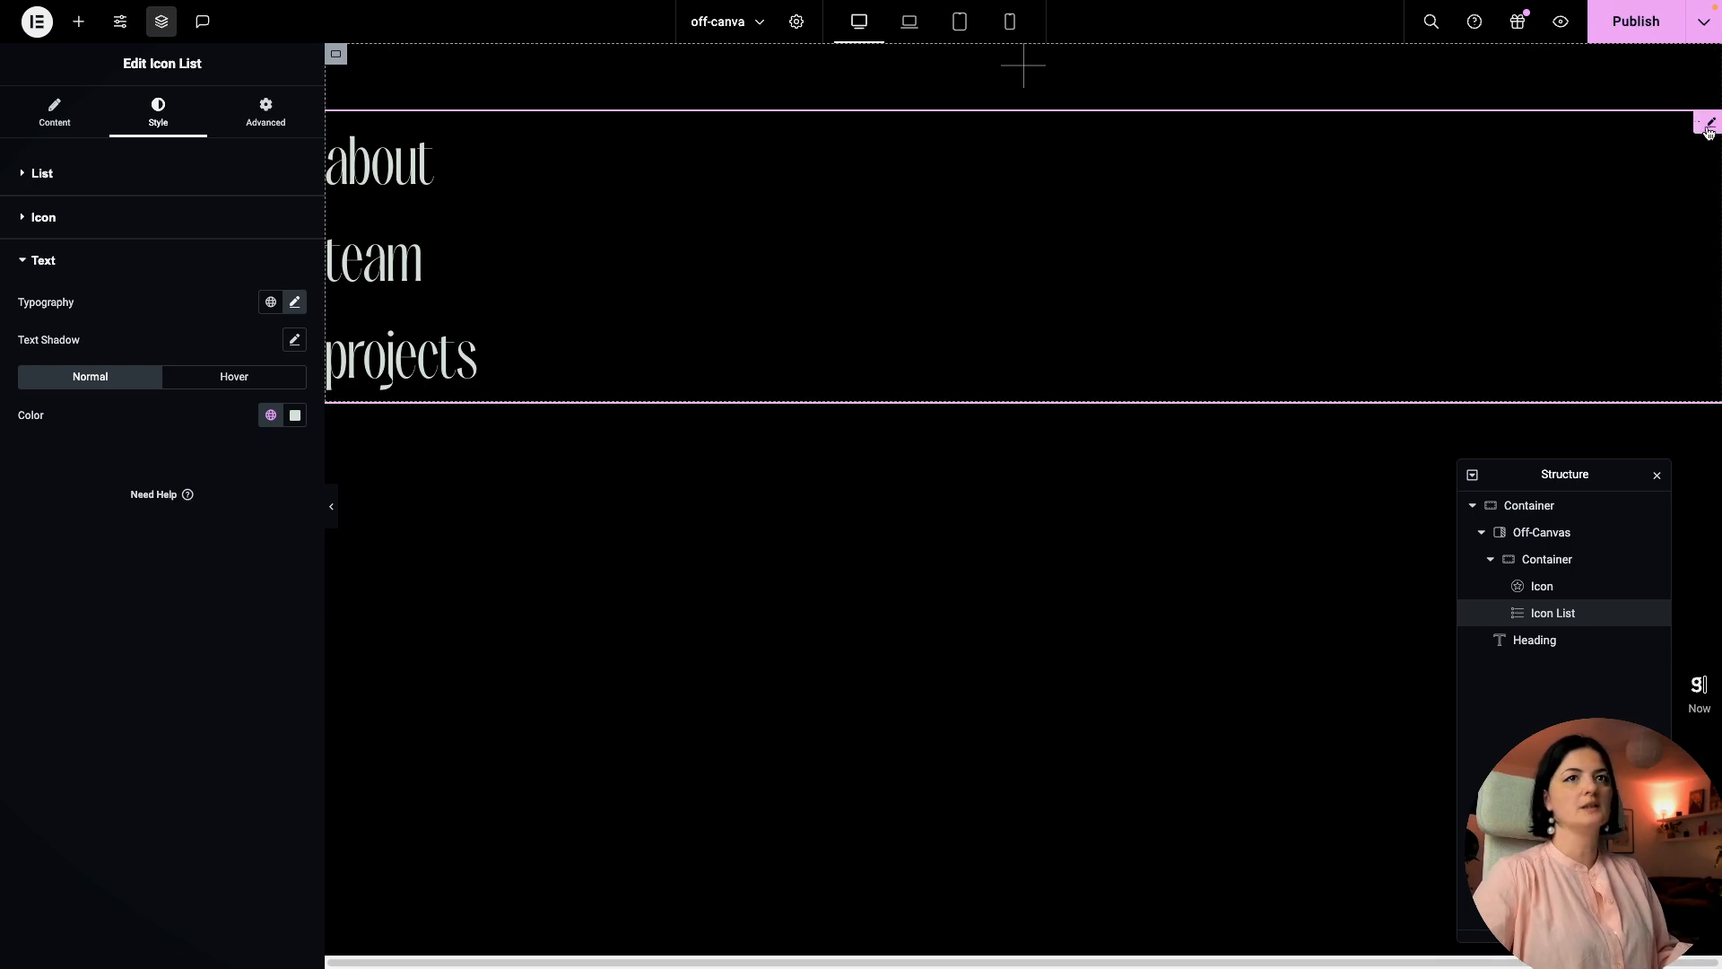
Step: Set the space between the Icon List items to 14 px
click(43, 174)
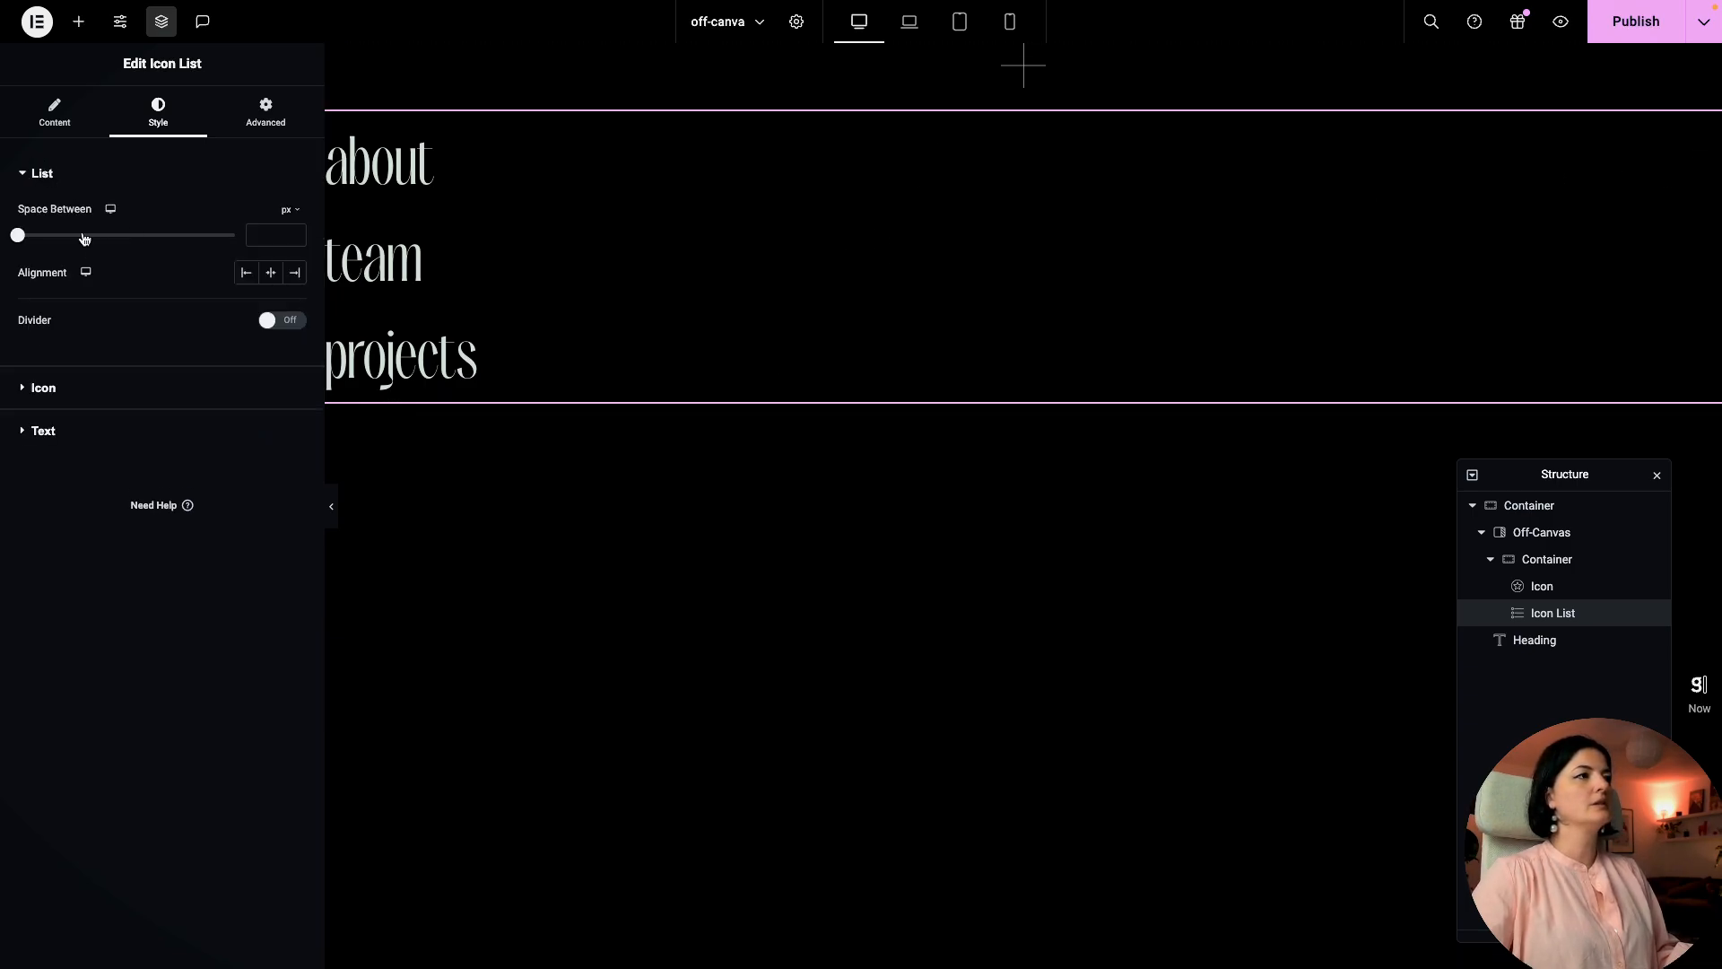
click(269, 235)
text(14)
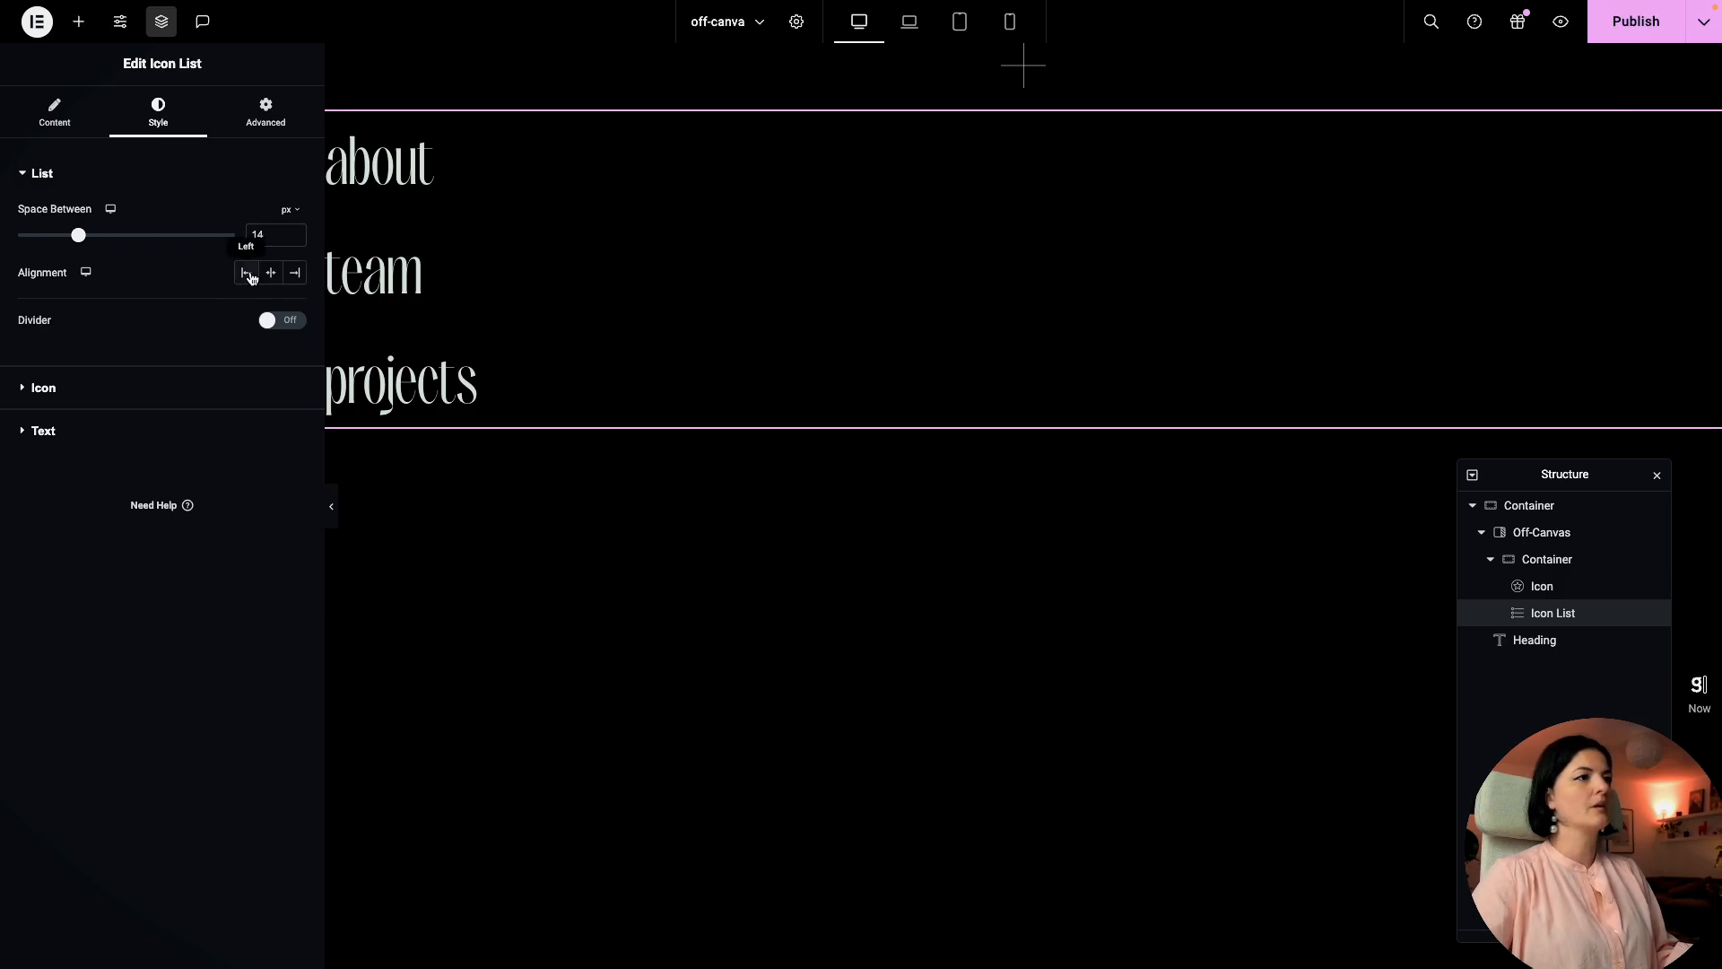
Step: Stretch the Icon List across its container with its items aligned to the center, and publish the page
click(266, 113)
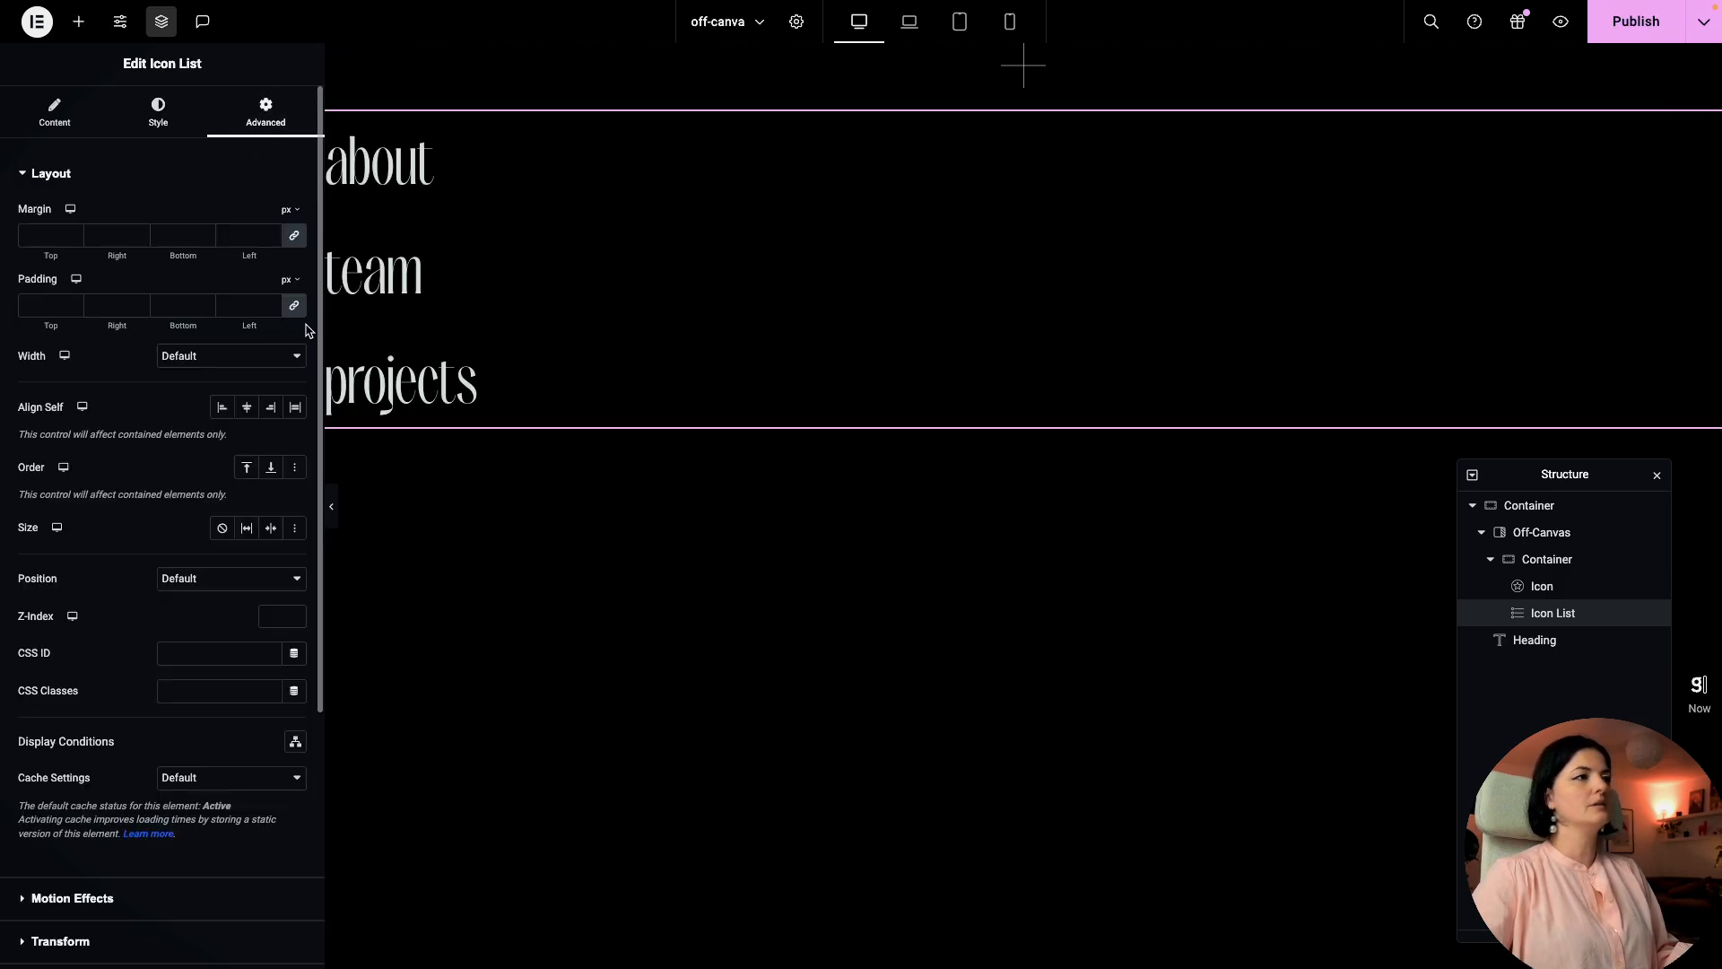
click(222, 407)
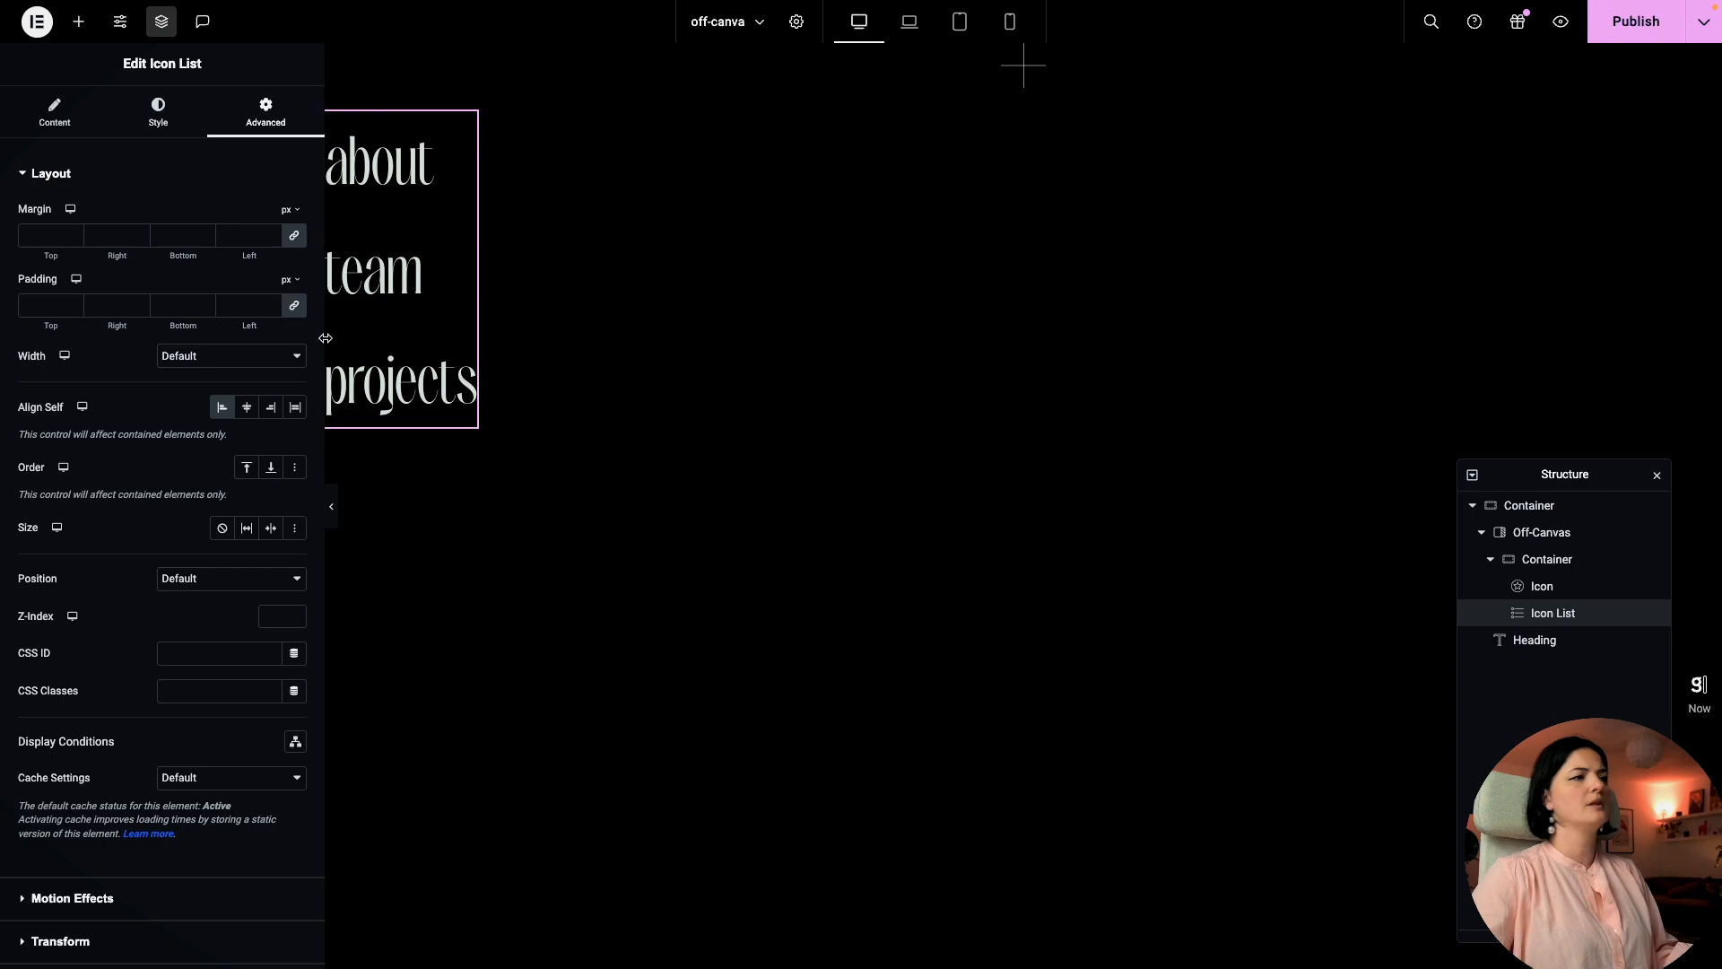
click(295, 407)
click(247, 408)
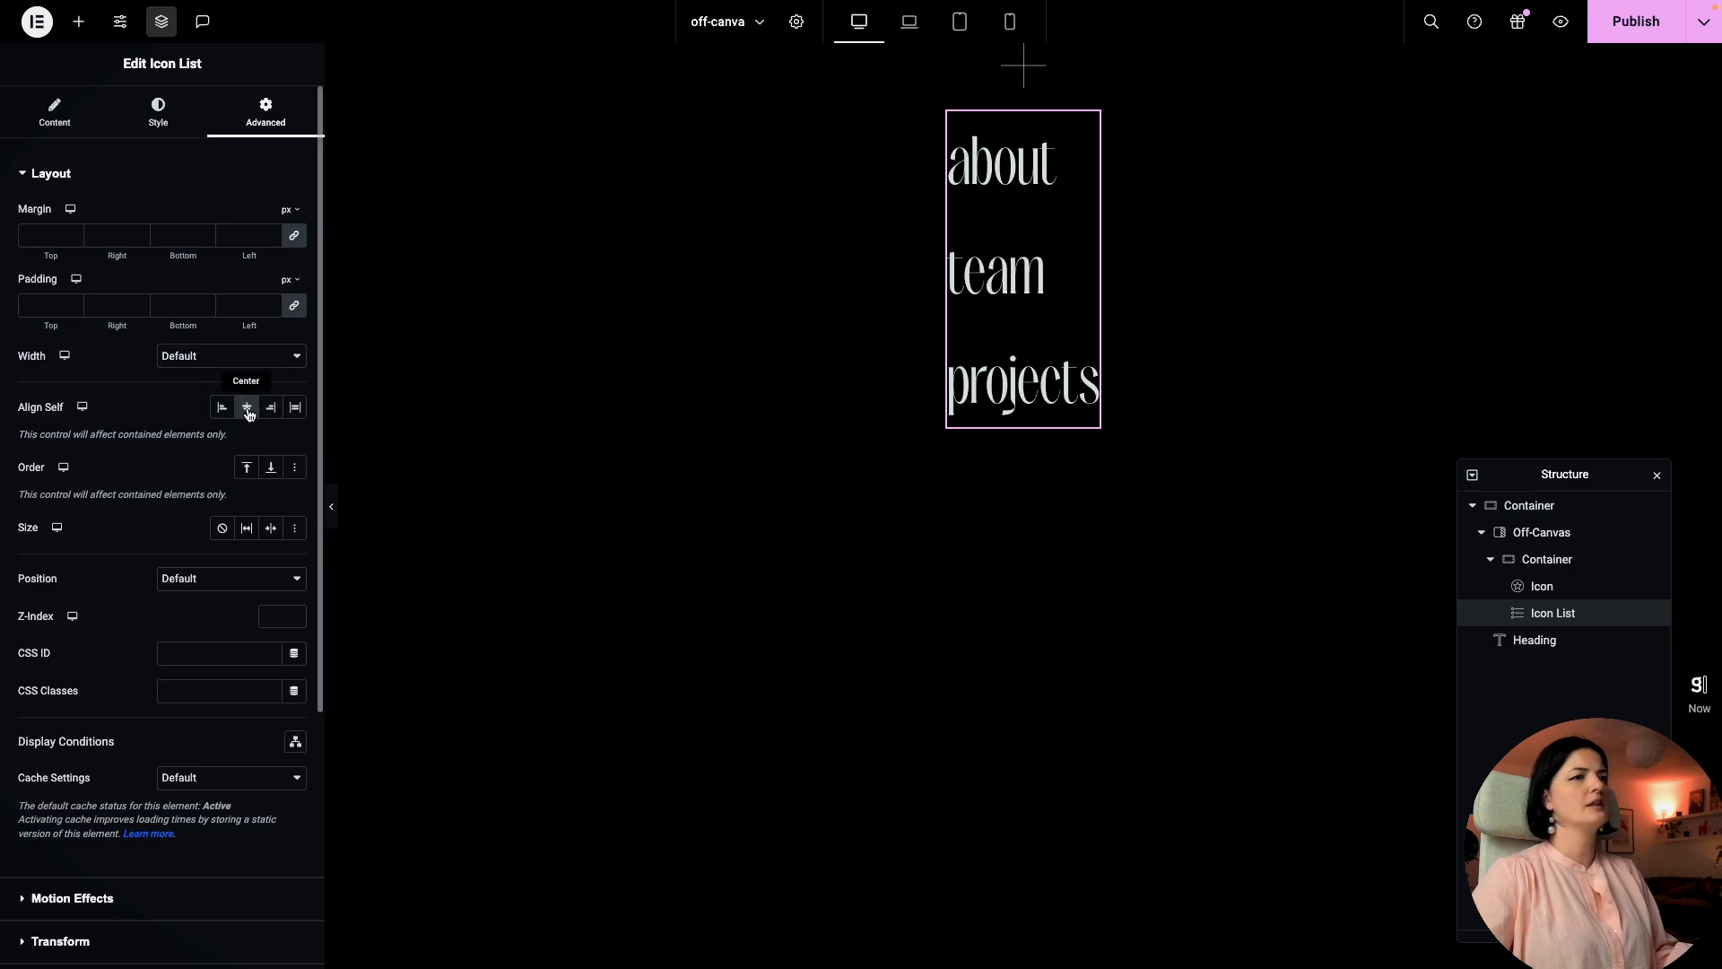
click(1631, 36)
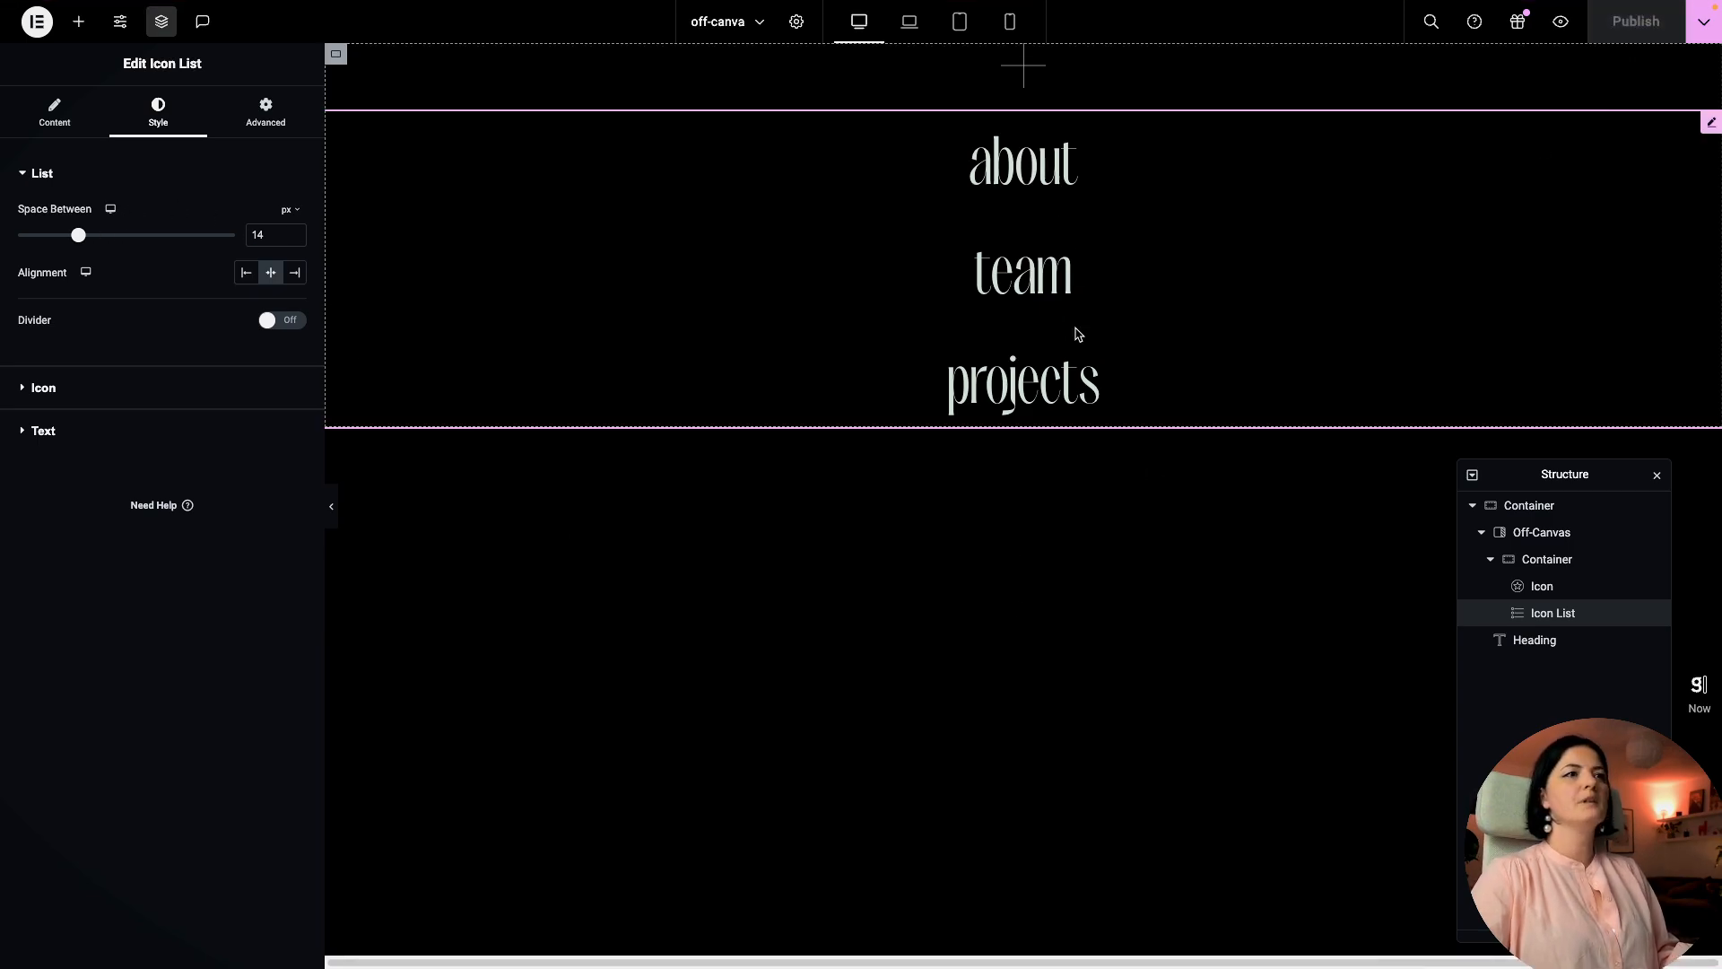
Step: Set the Icon List text size to about 2 rem for the mobile view
click(958, 23)
click(1007, 27)
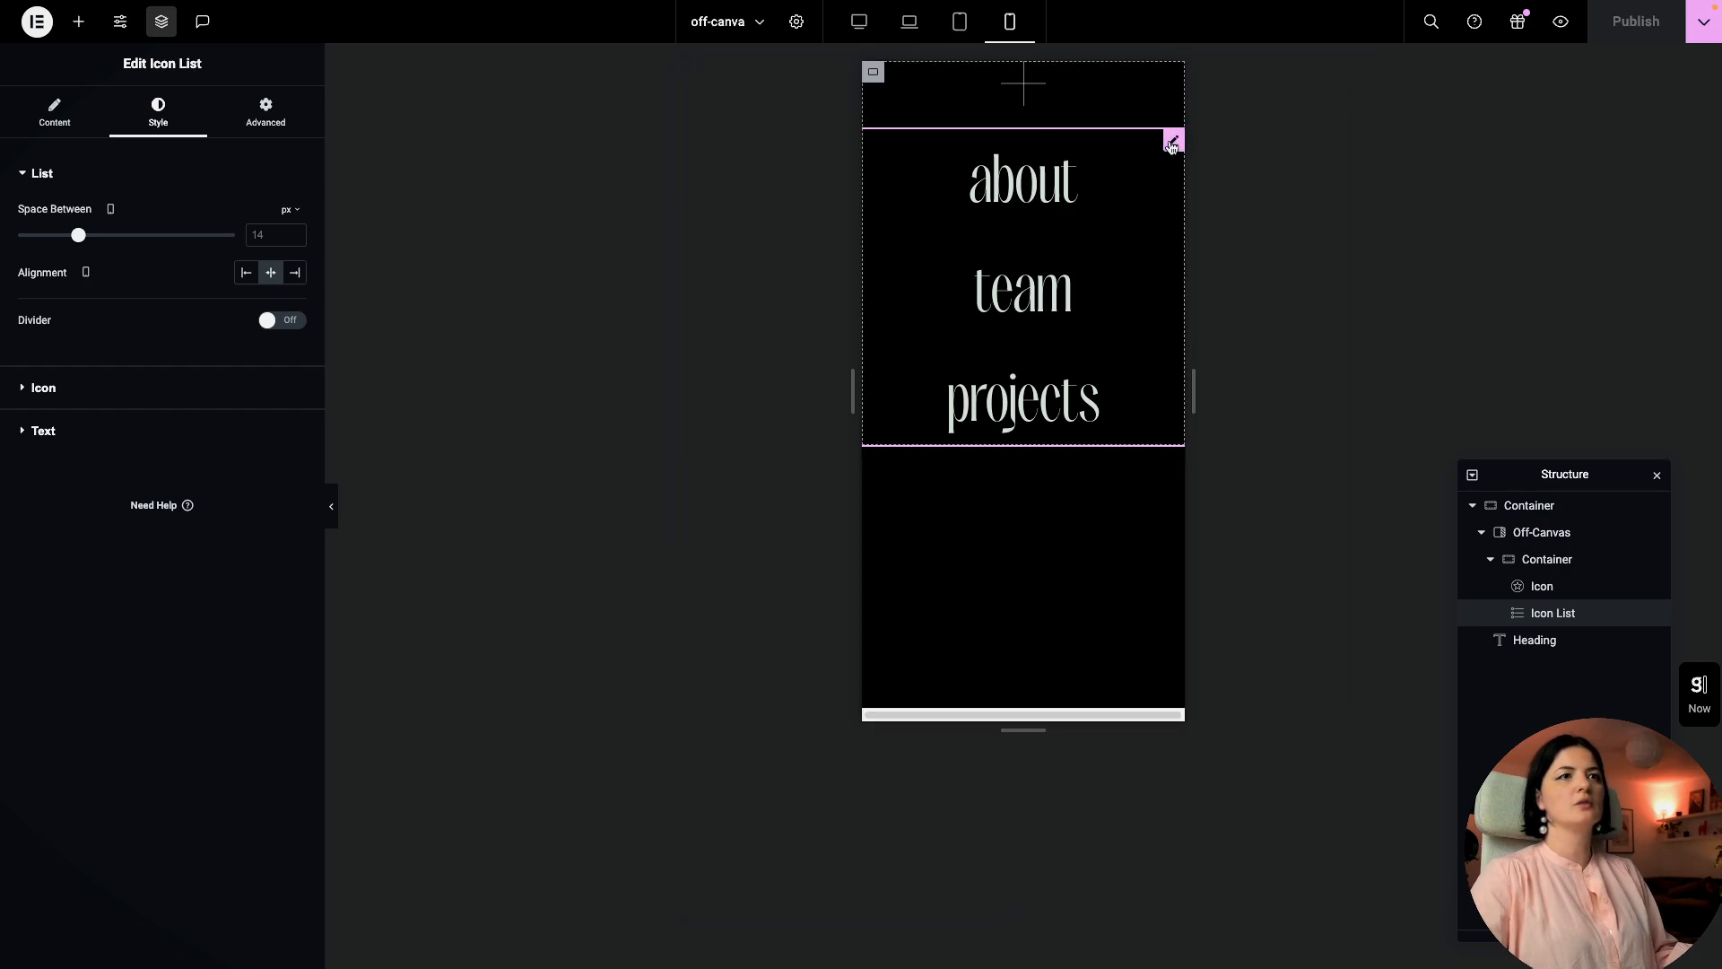
click(262, 112)
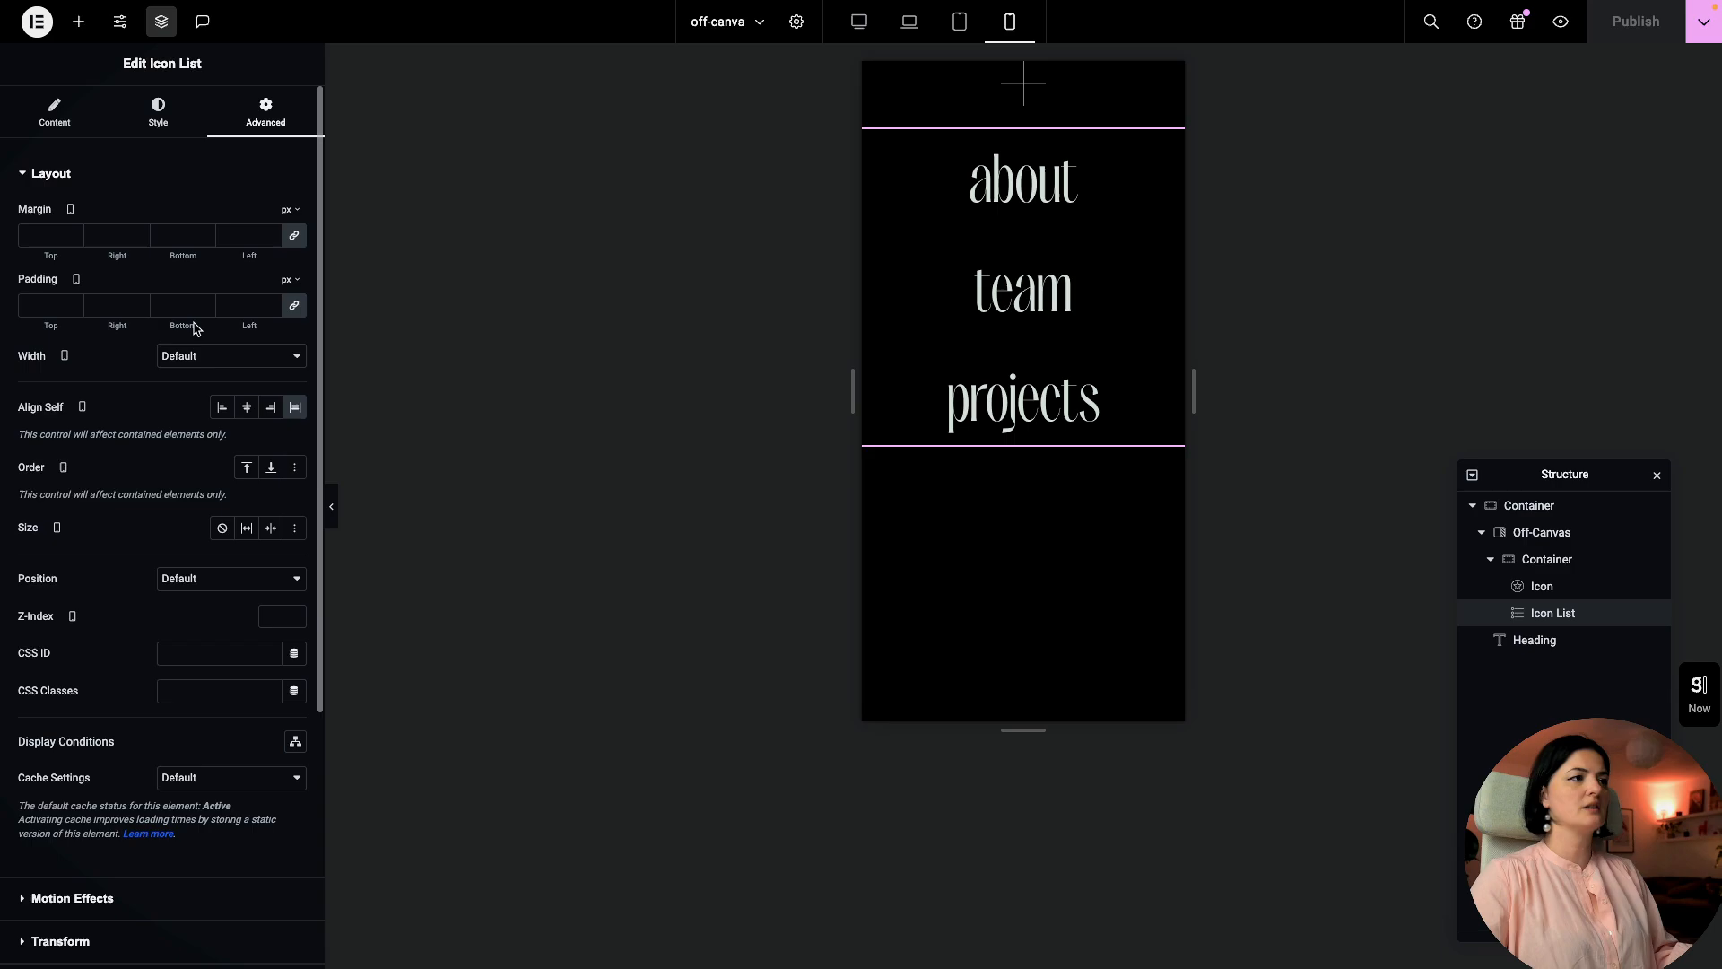
click(158, 112)
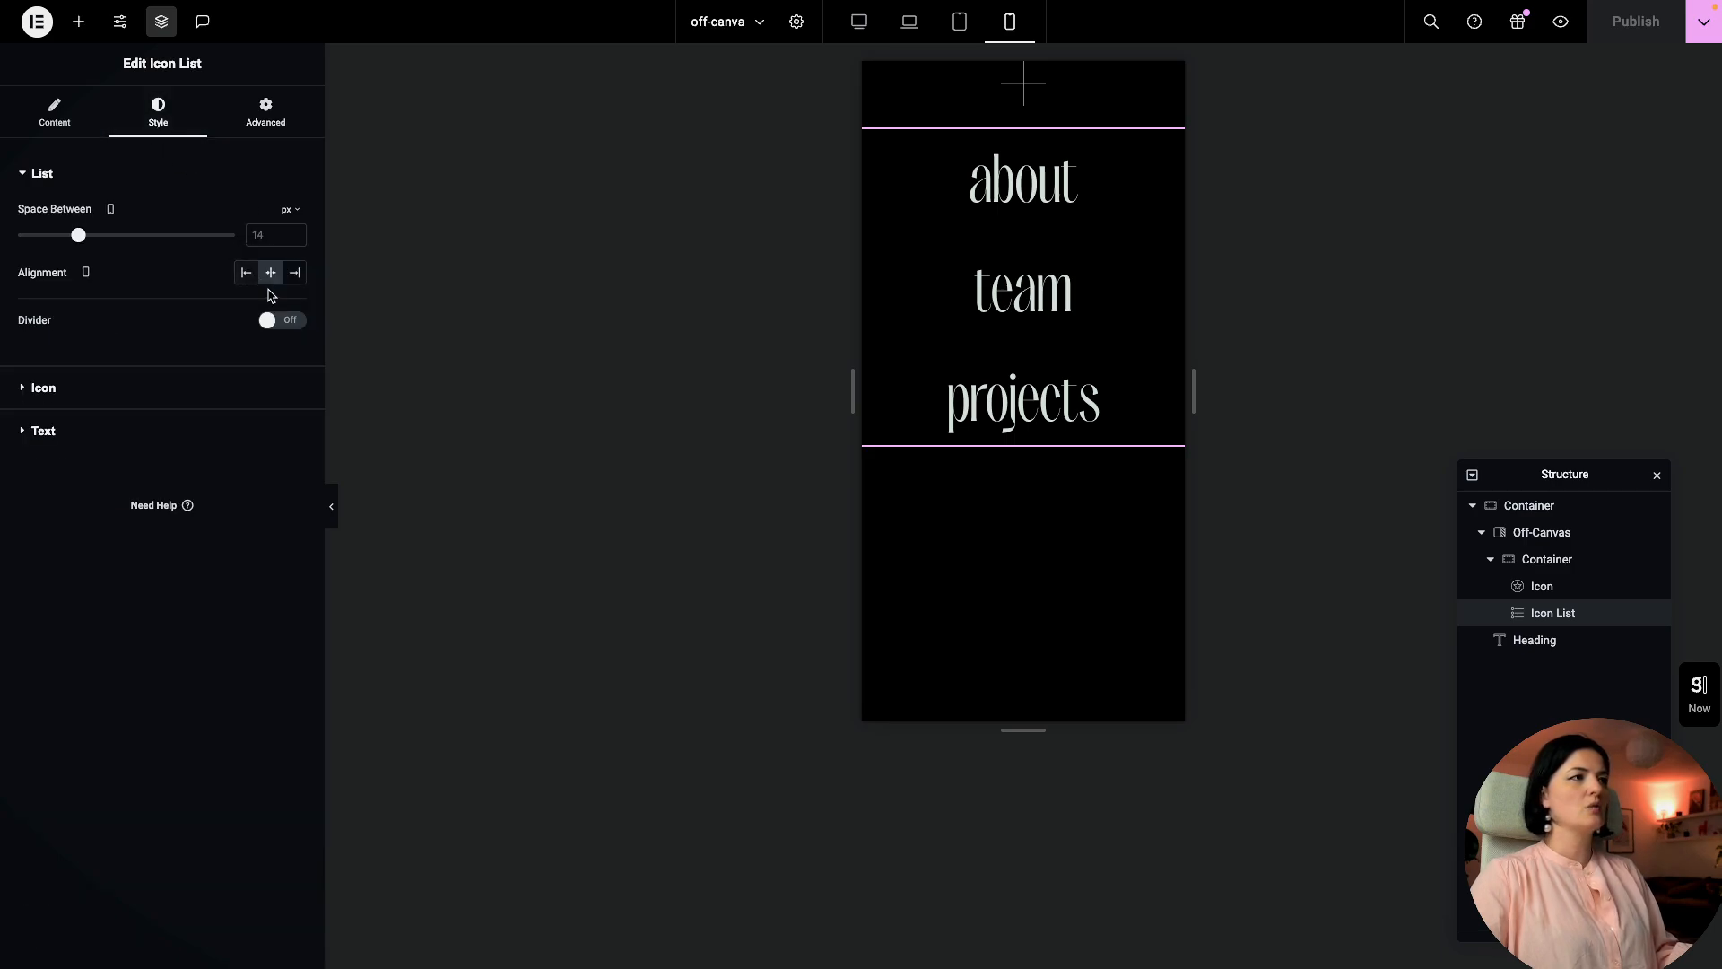
click(115, 429)
click(295, 302)
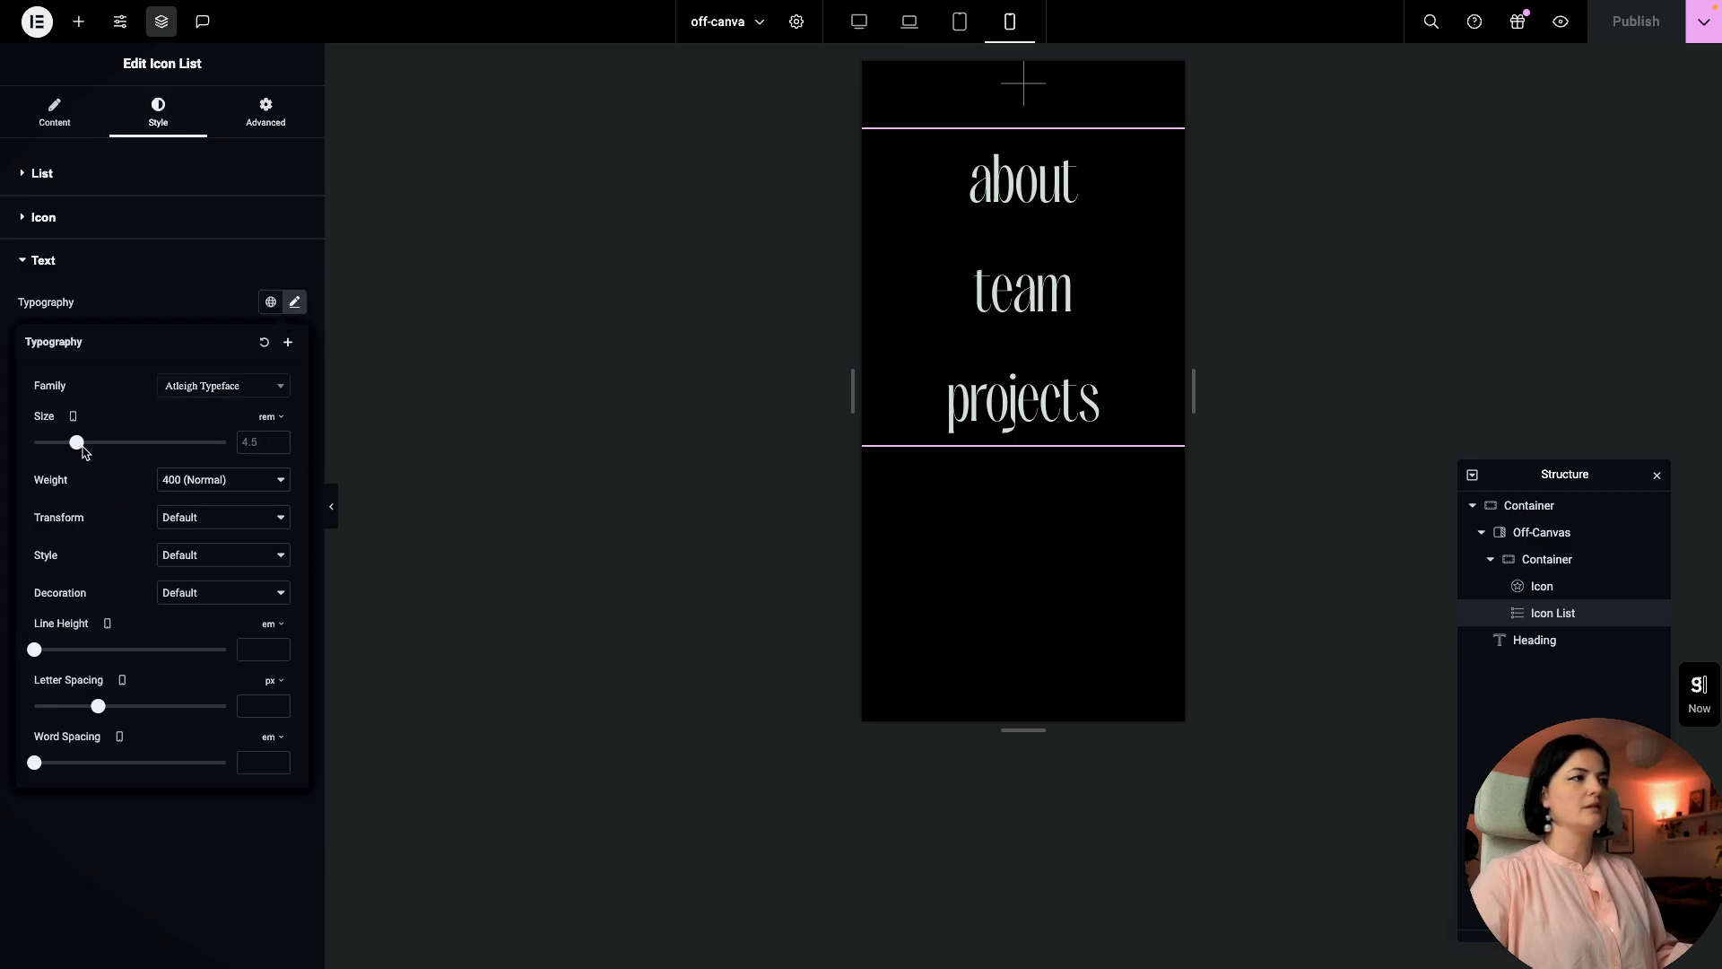
drag(76, 449, 53, 444)
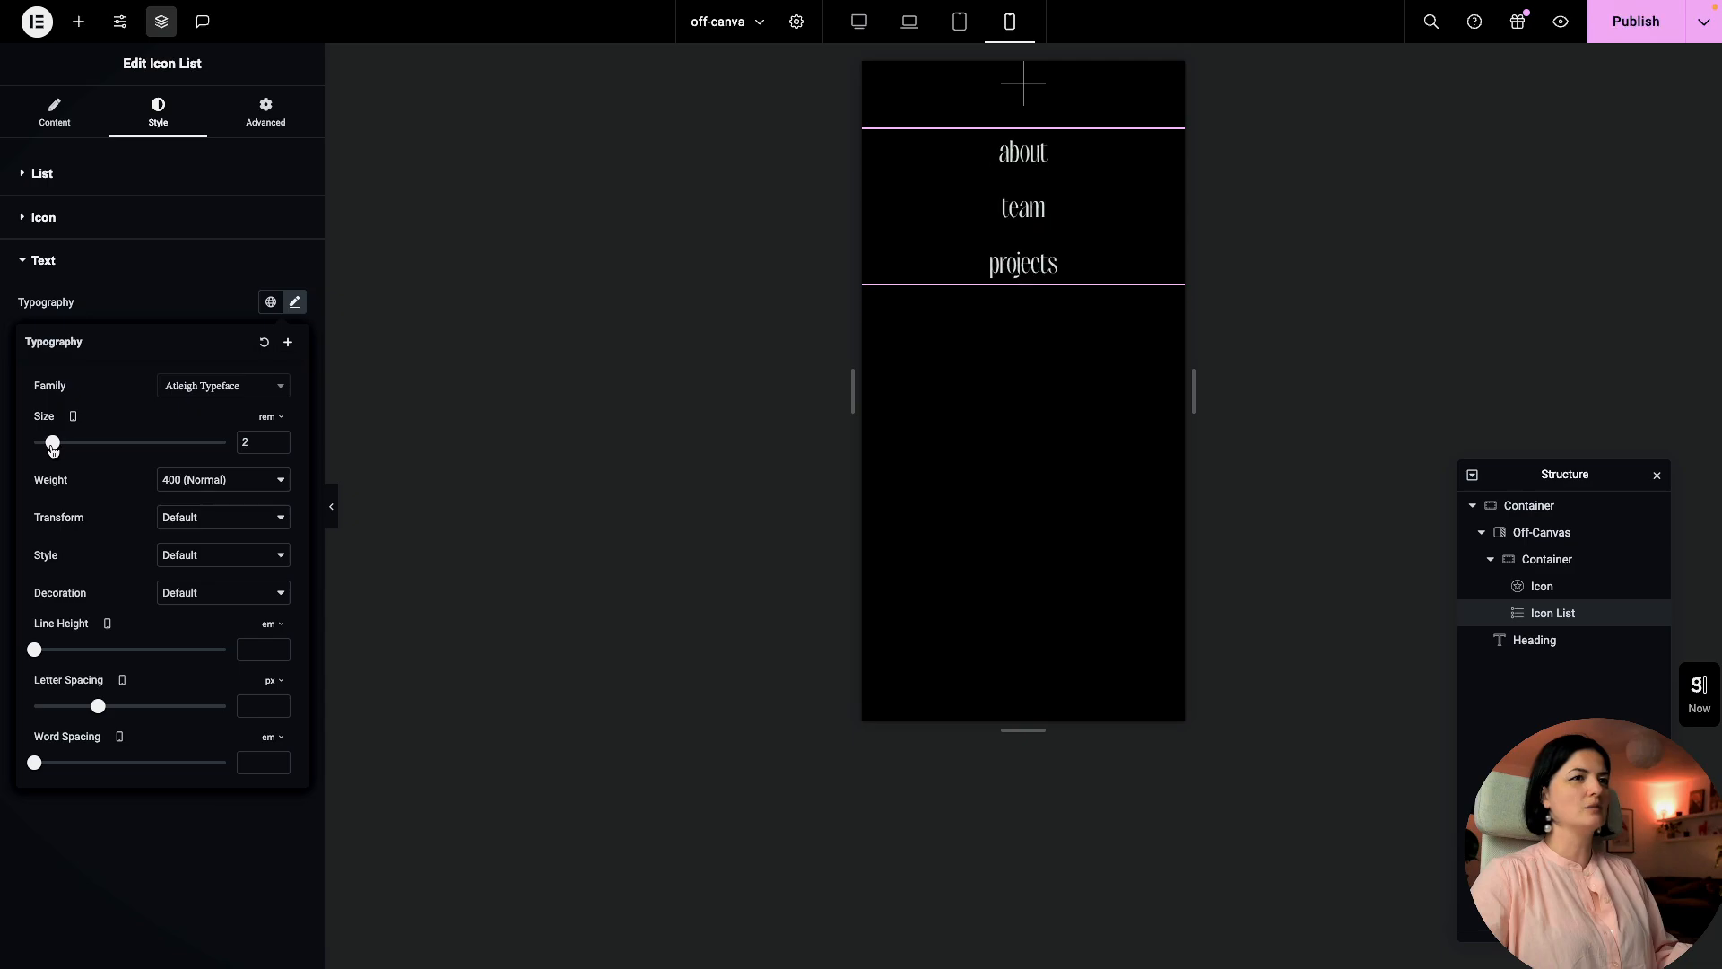
Step: Reduce the space between the Icon List items to 0 px for the mobile view
click(54, 112)
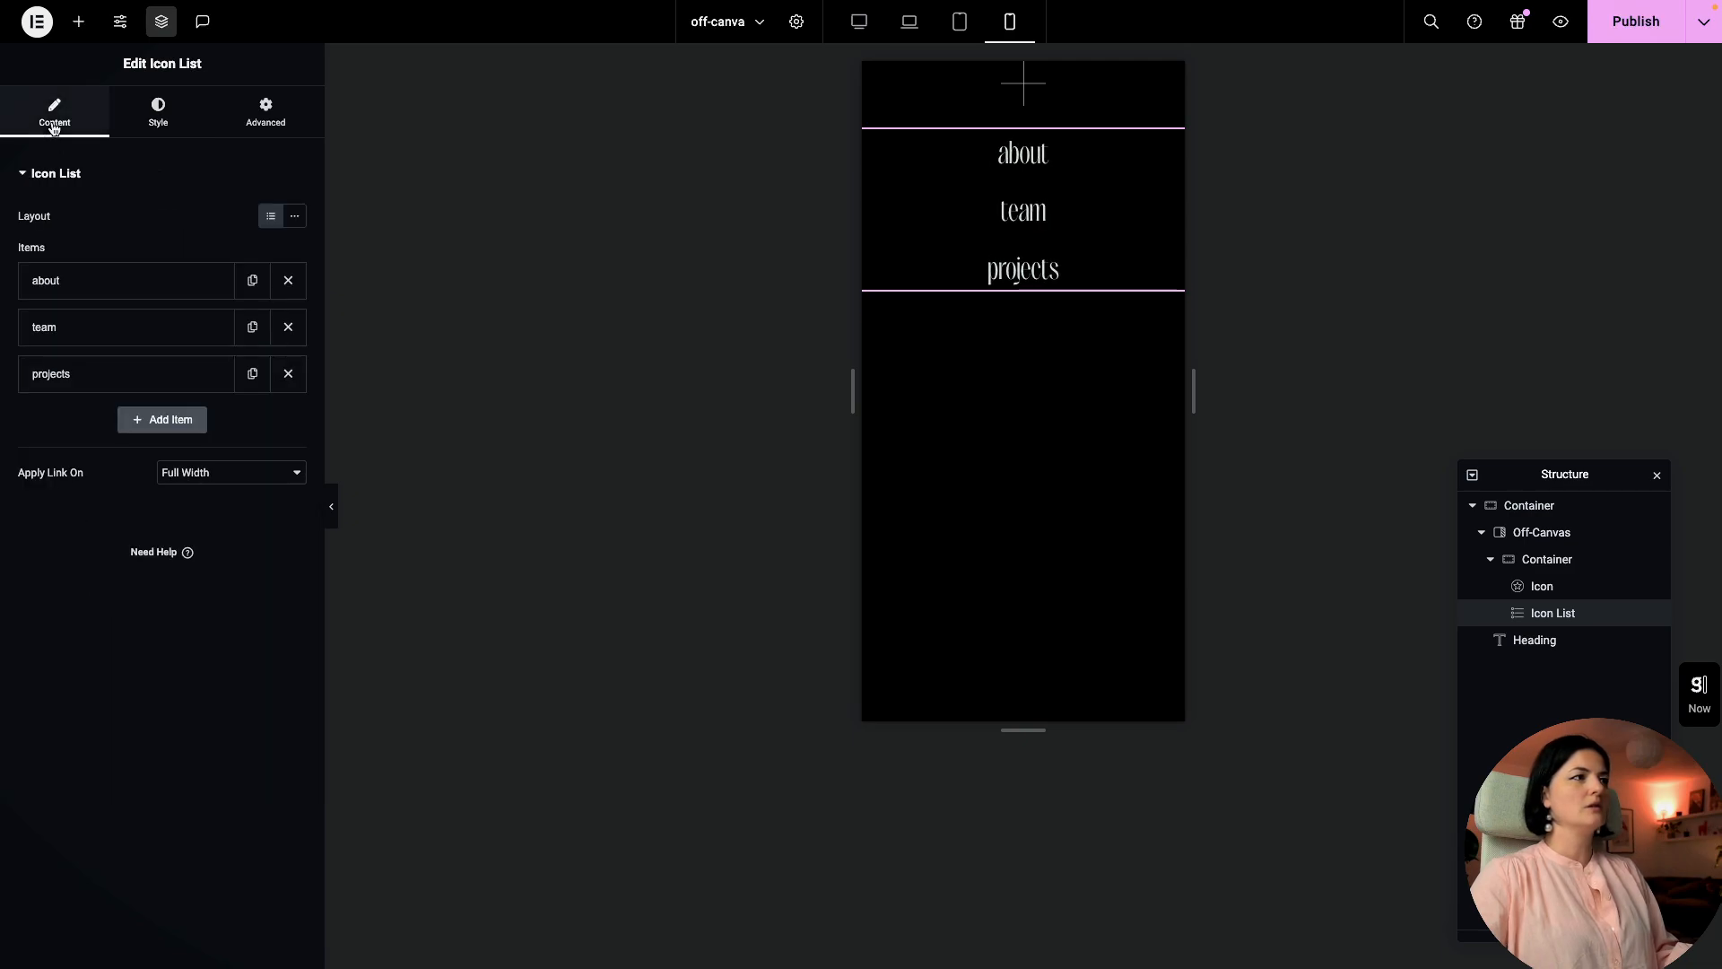
click(158, 115)
drag(80, 237, 15, 244)
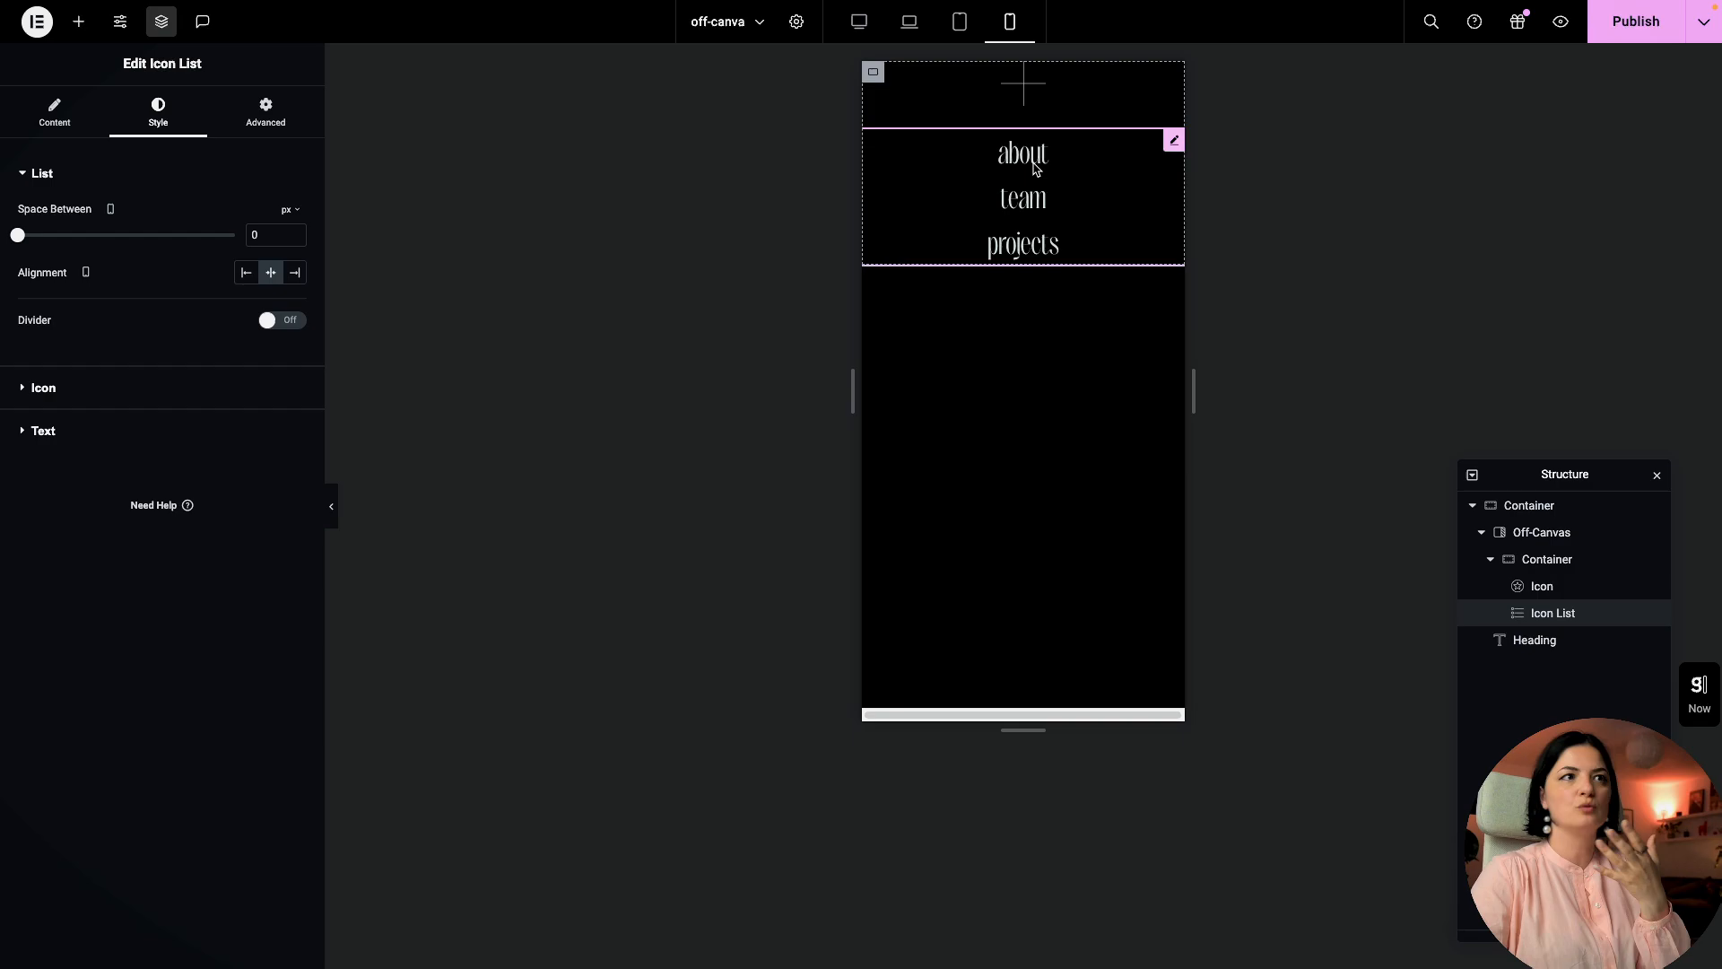
Step: In the desktop view, paste the copied Carousel and move it below the Icon List inside the Off-Canvas container
key(ctrl+shift+m)
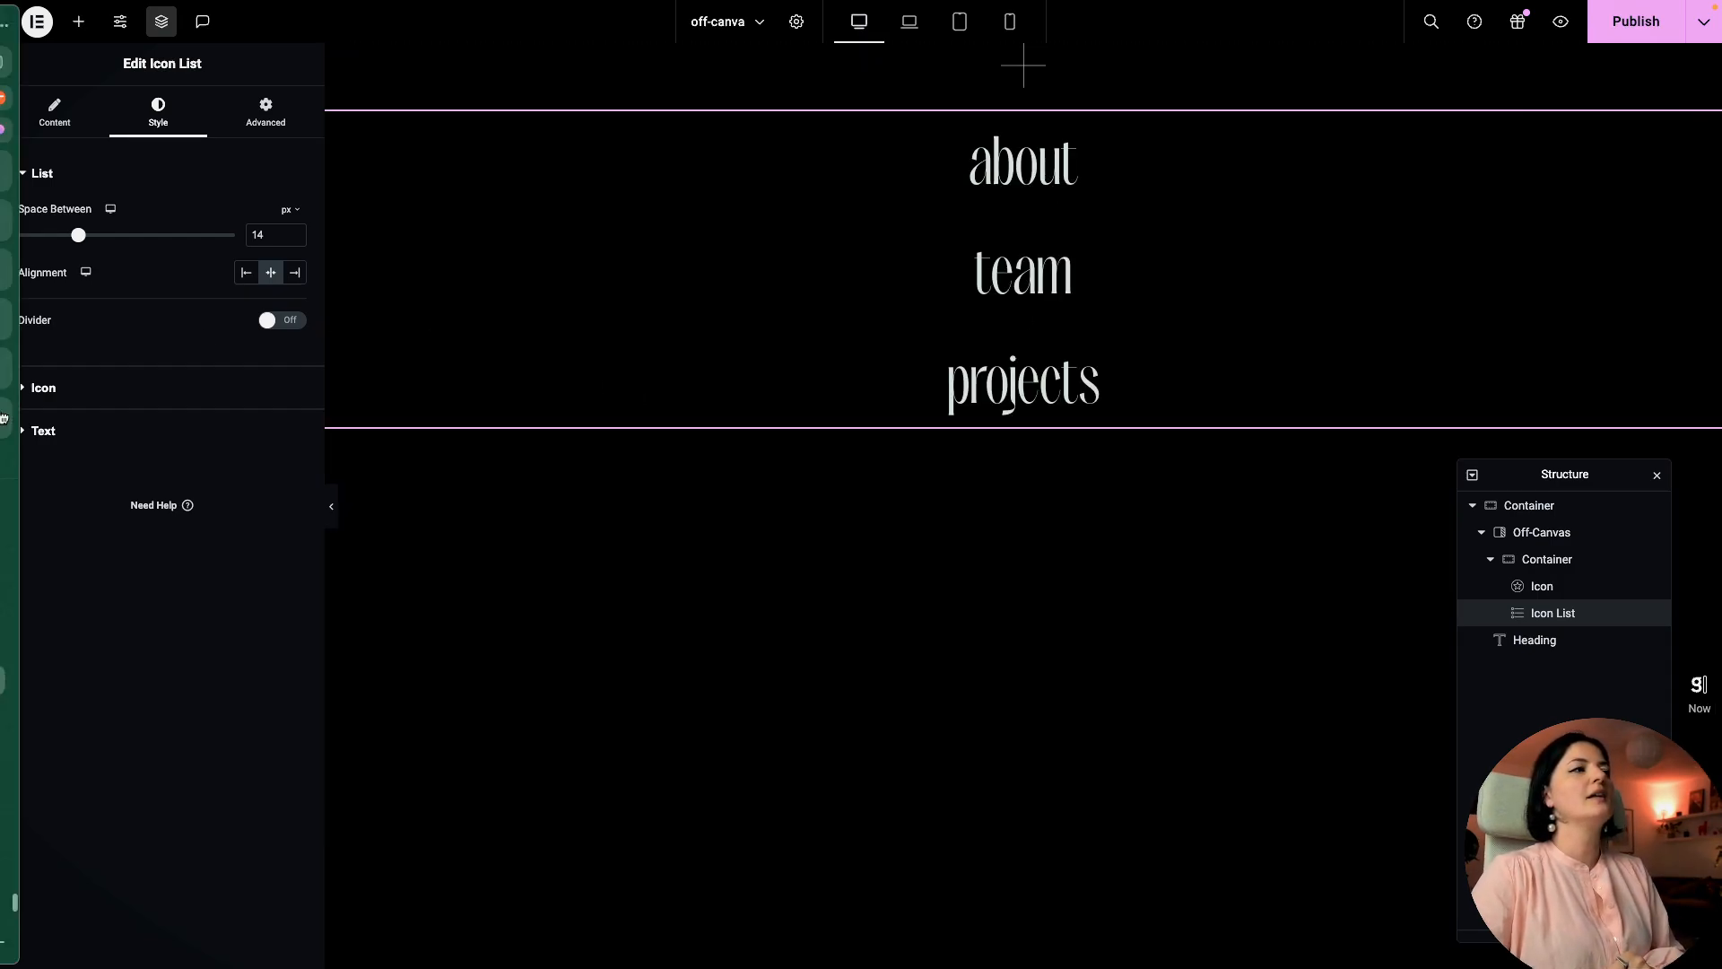
right_click(951, 552)
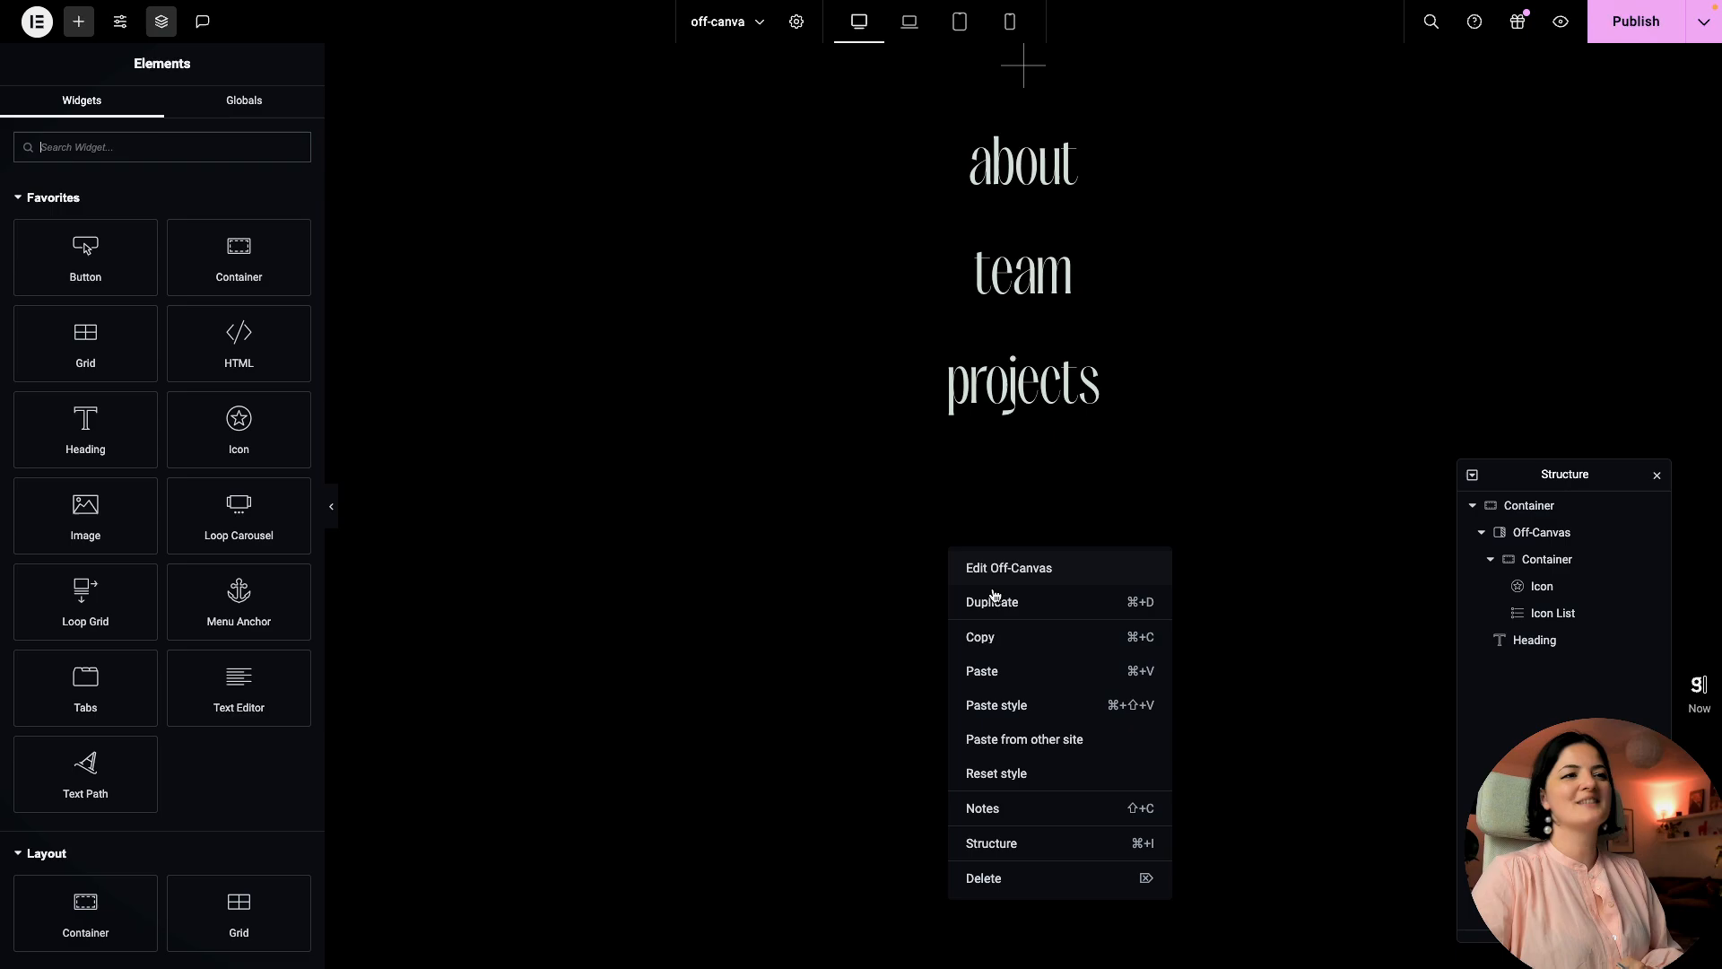
click(999, 679)
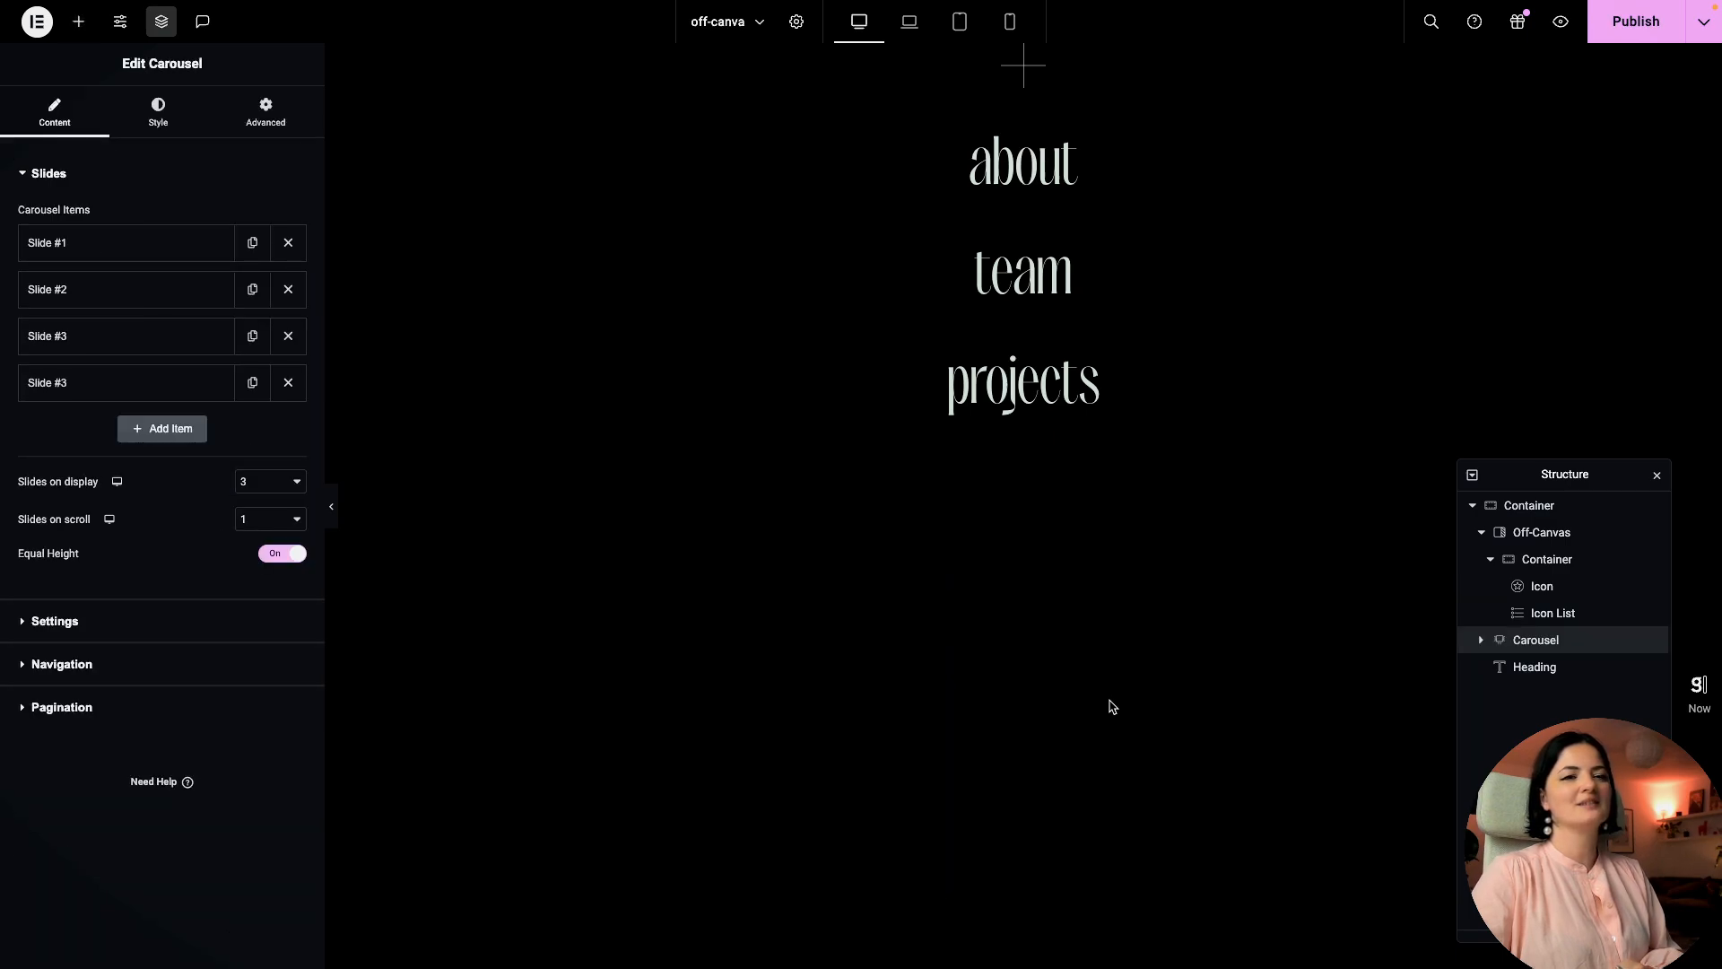
mouse_move(1527, 644)
mouse_down()
mouse_move(1533, 608)
mouse_move(1544, 618)
mouse_up()
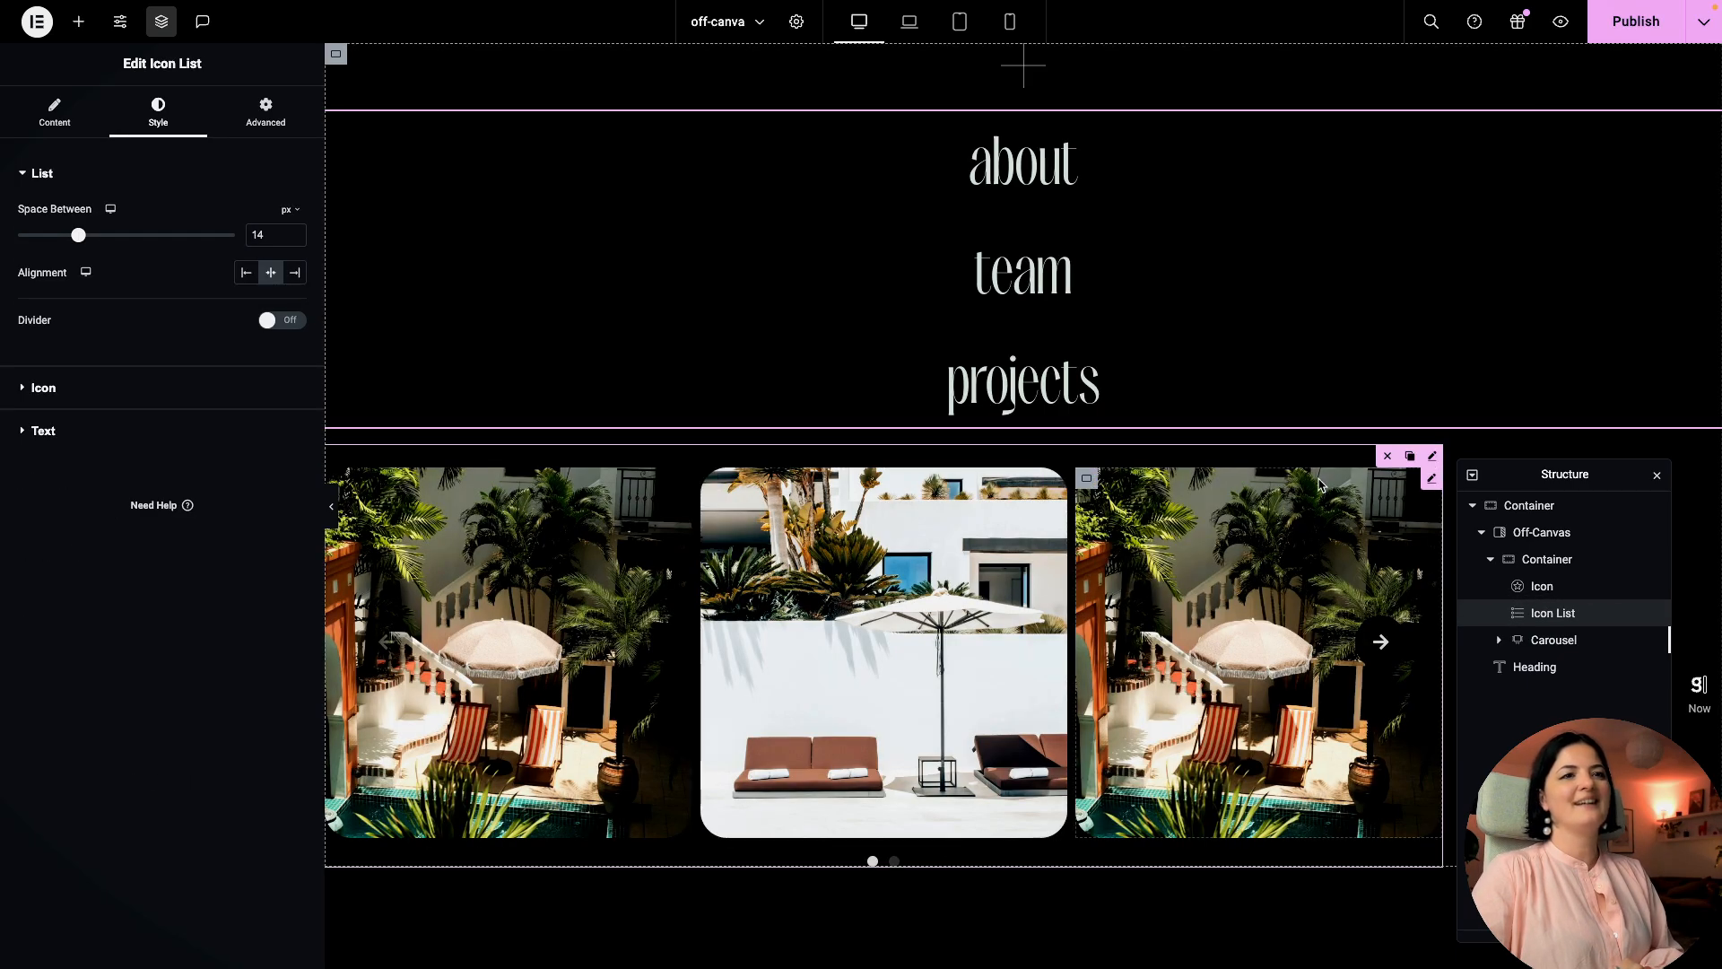
Step: Align the Carousel to the center of its container and publish the page
click(1554, 639)
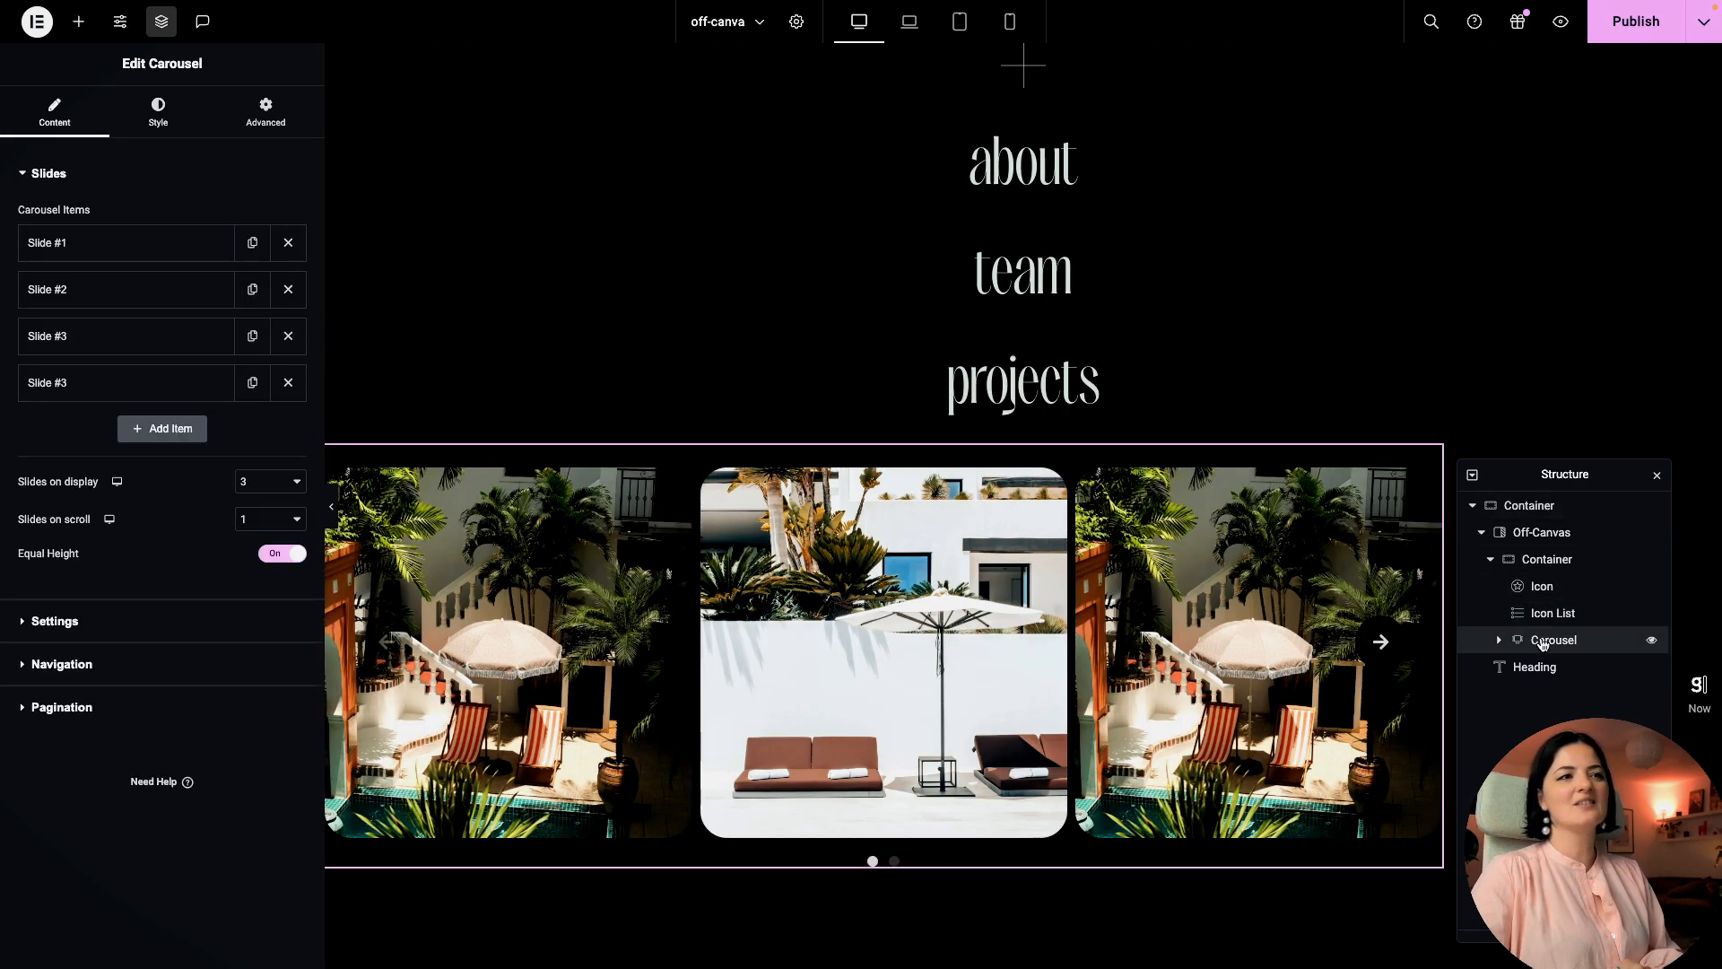
click(159, 122)
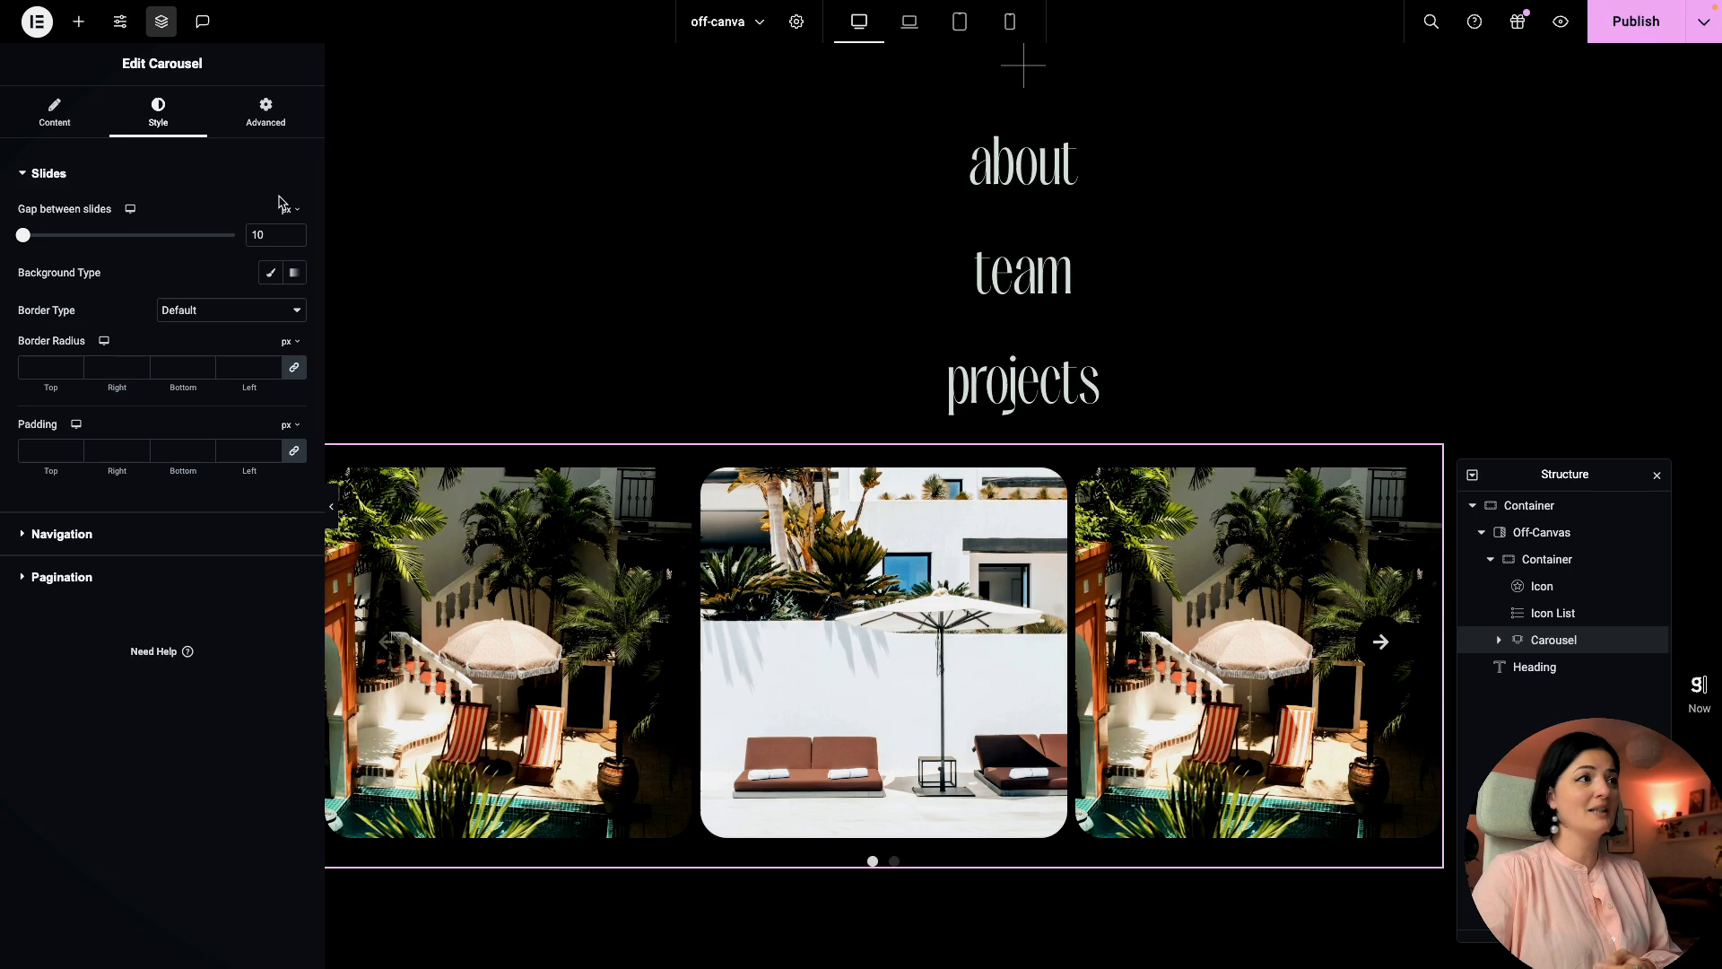
click(268, 116)
click(1622, 25)
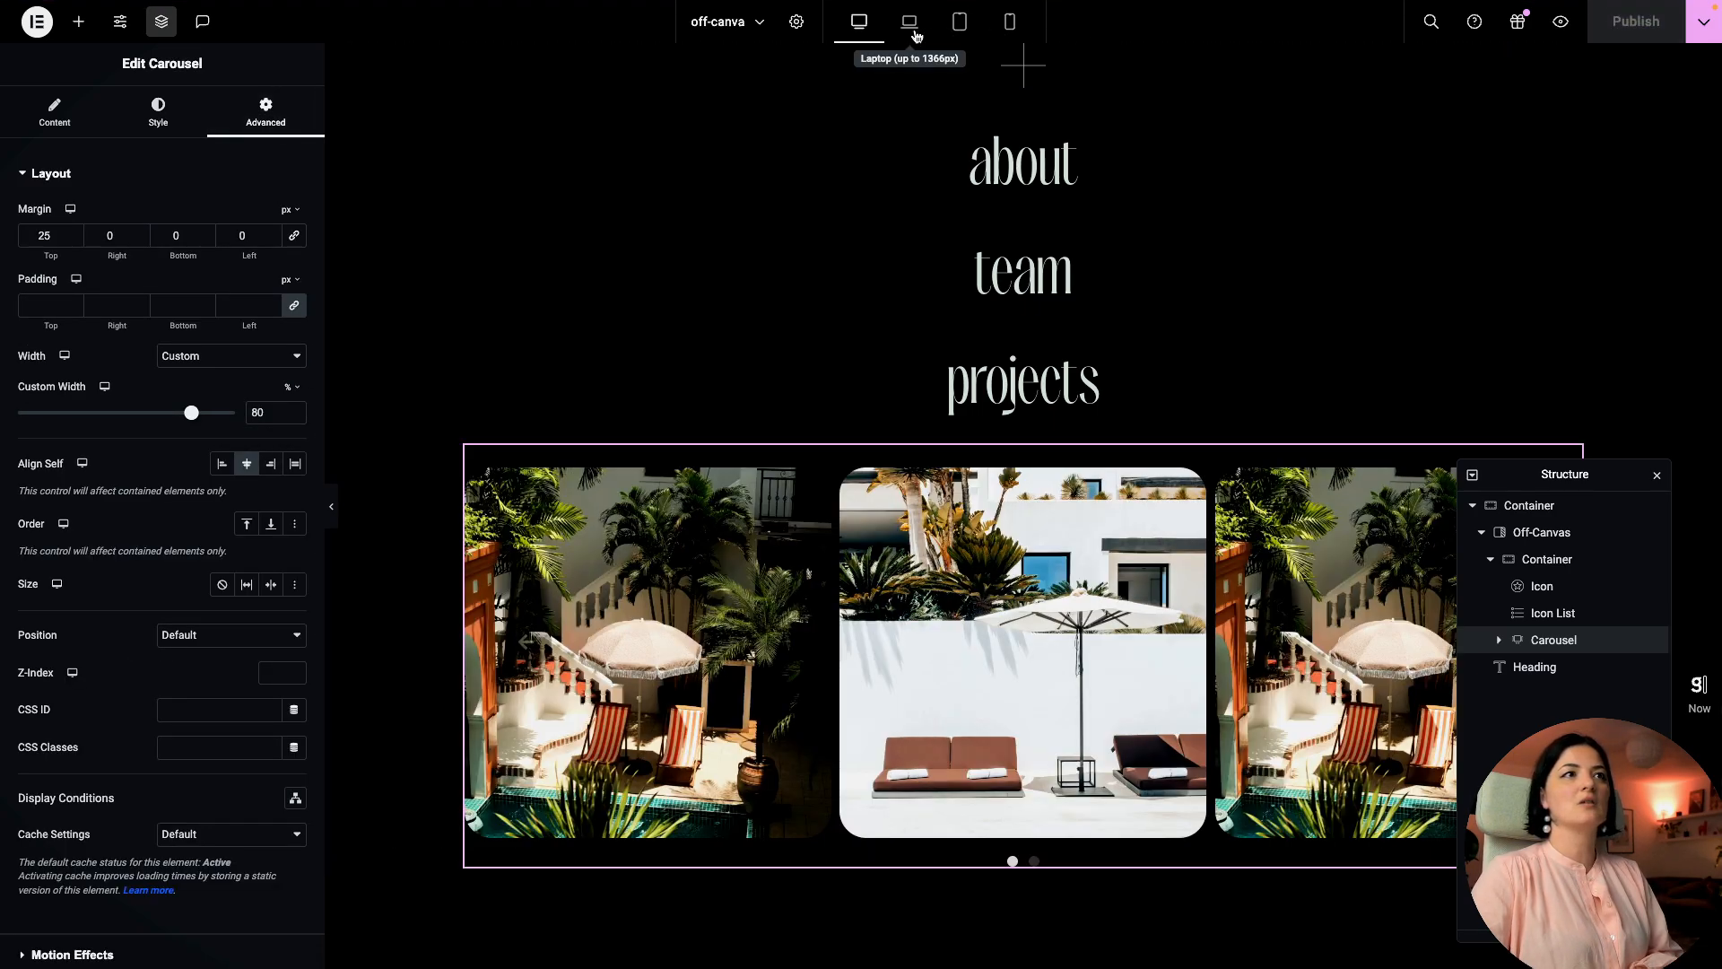
Step: Set the Carousel's custom width to 95% for the laptop view
click(915, 33)
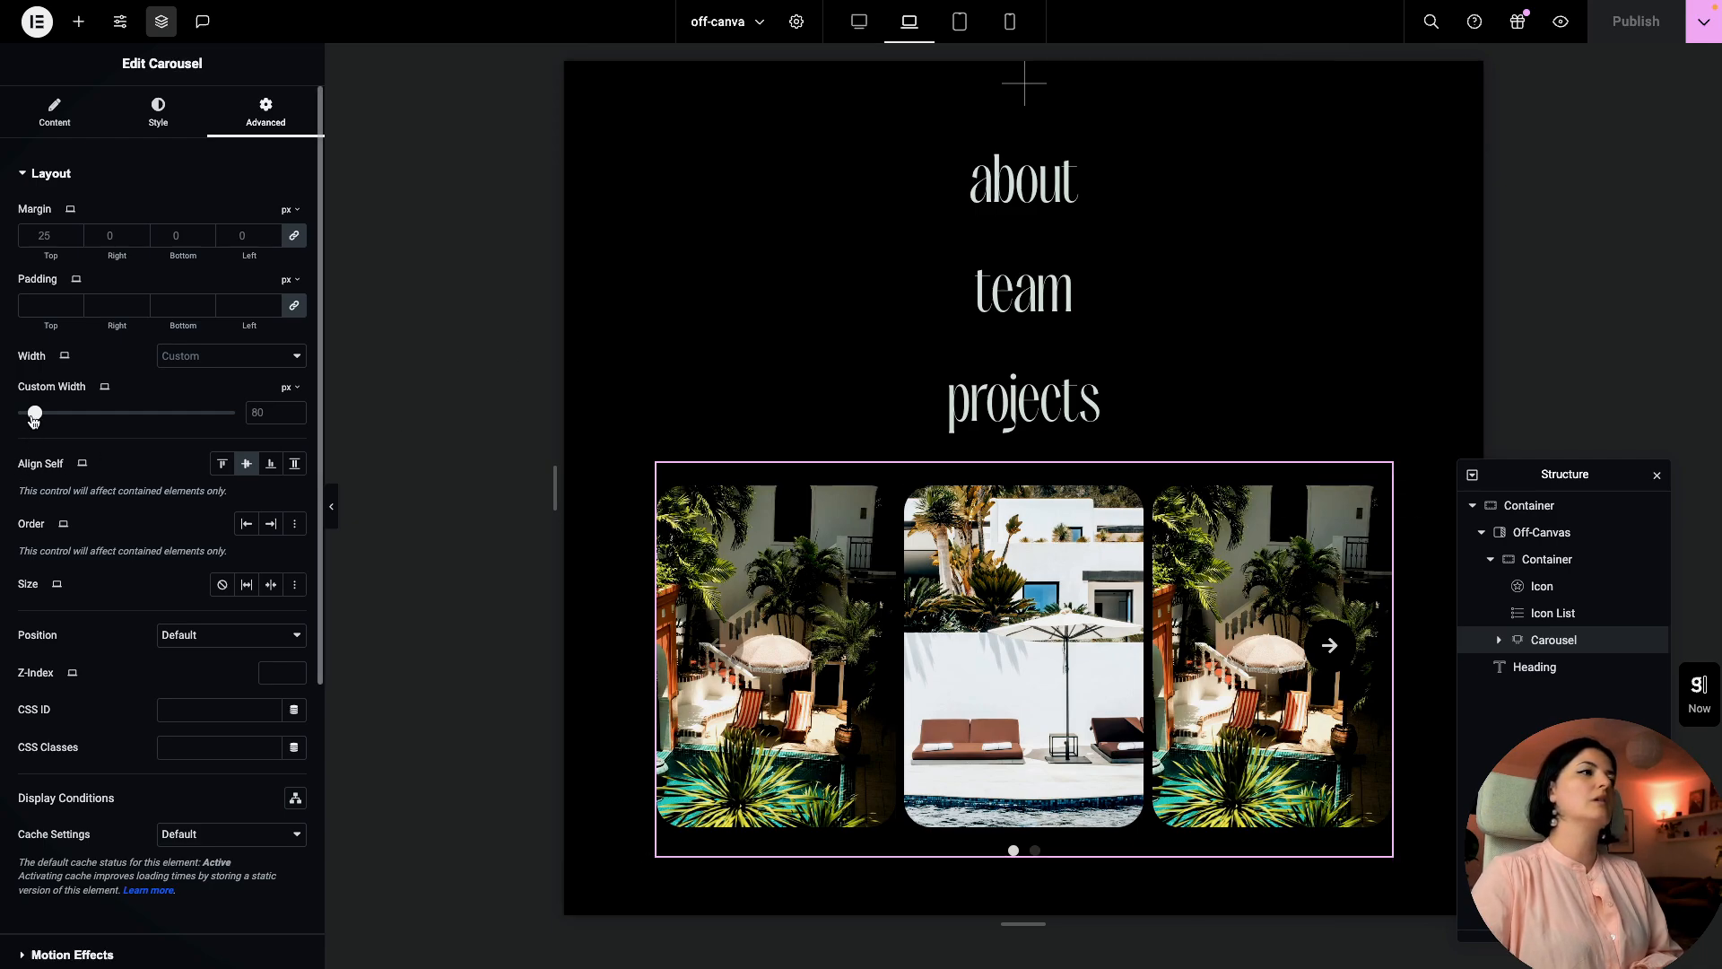
click(289, 388)
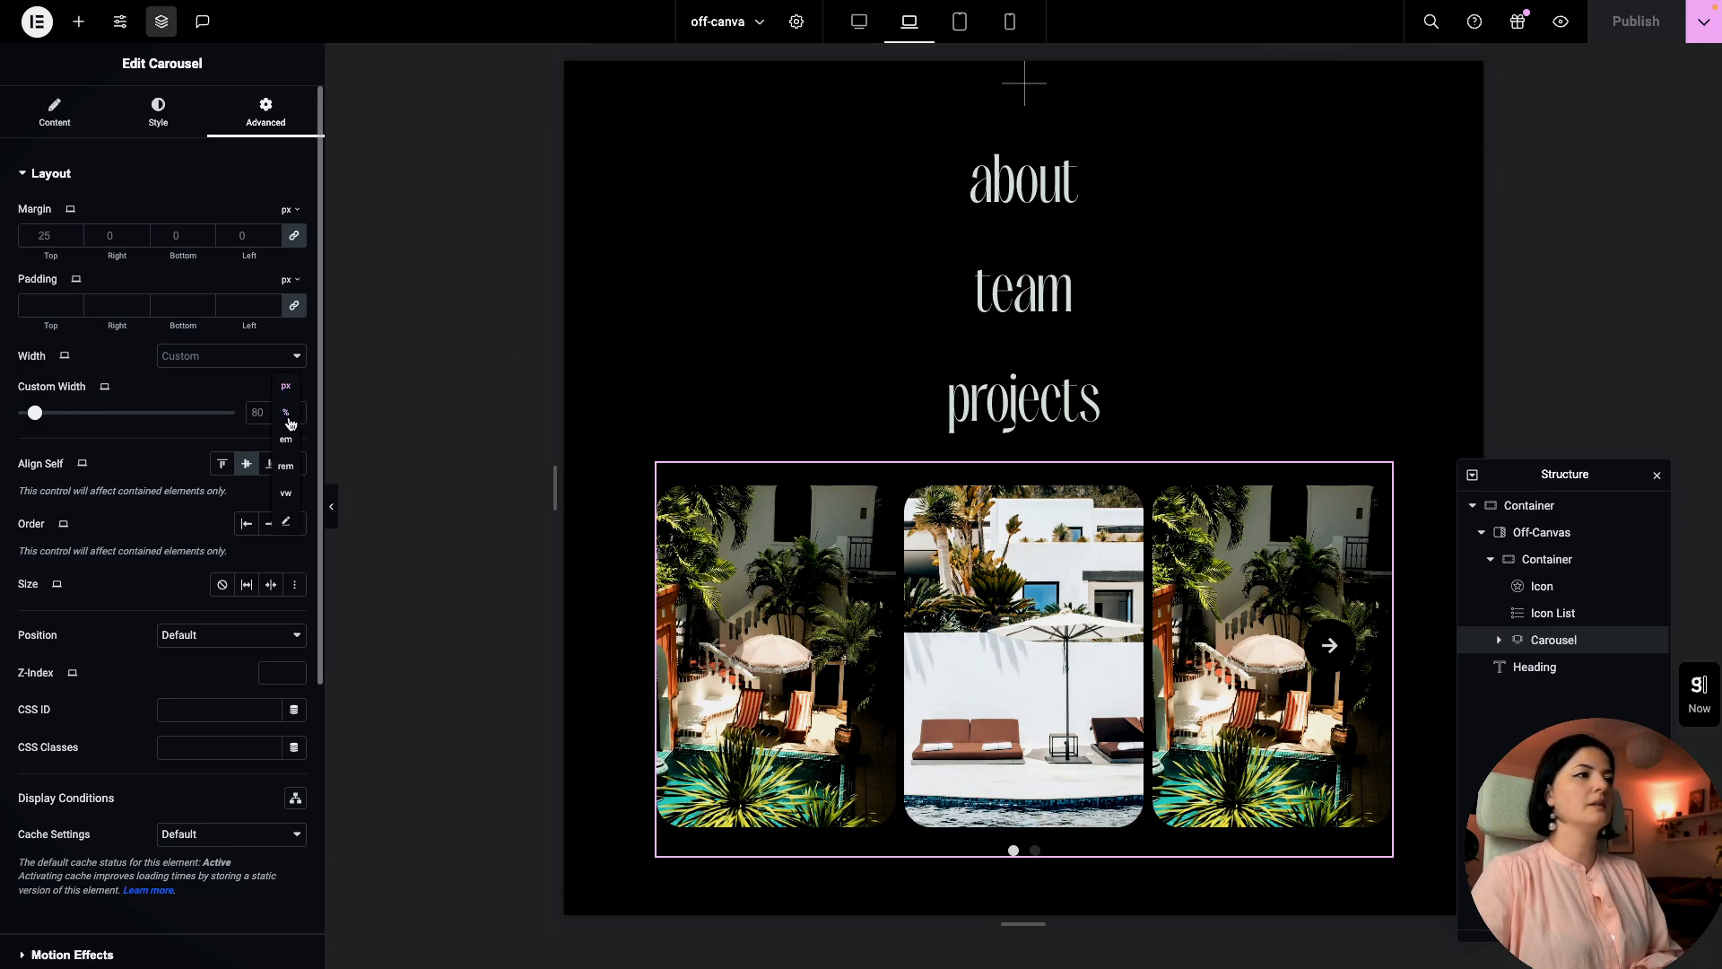
click(288, 422)
click(224, 414)
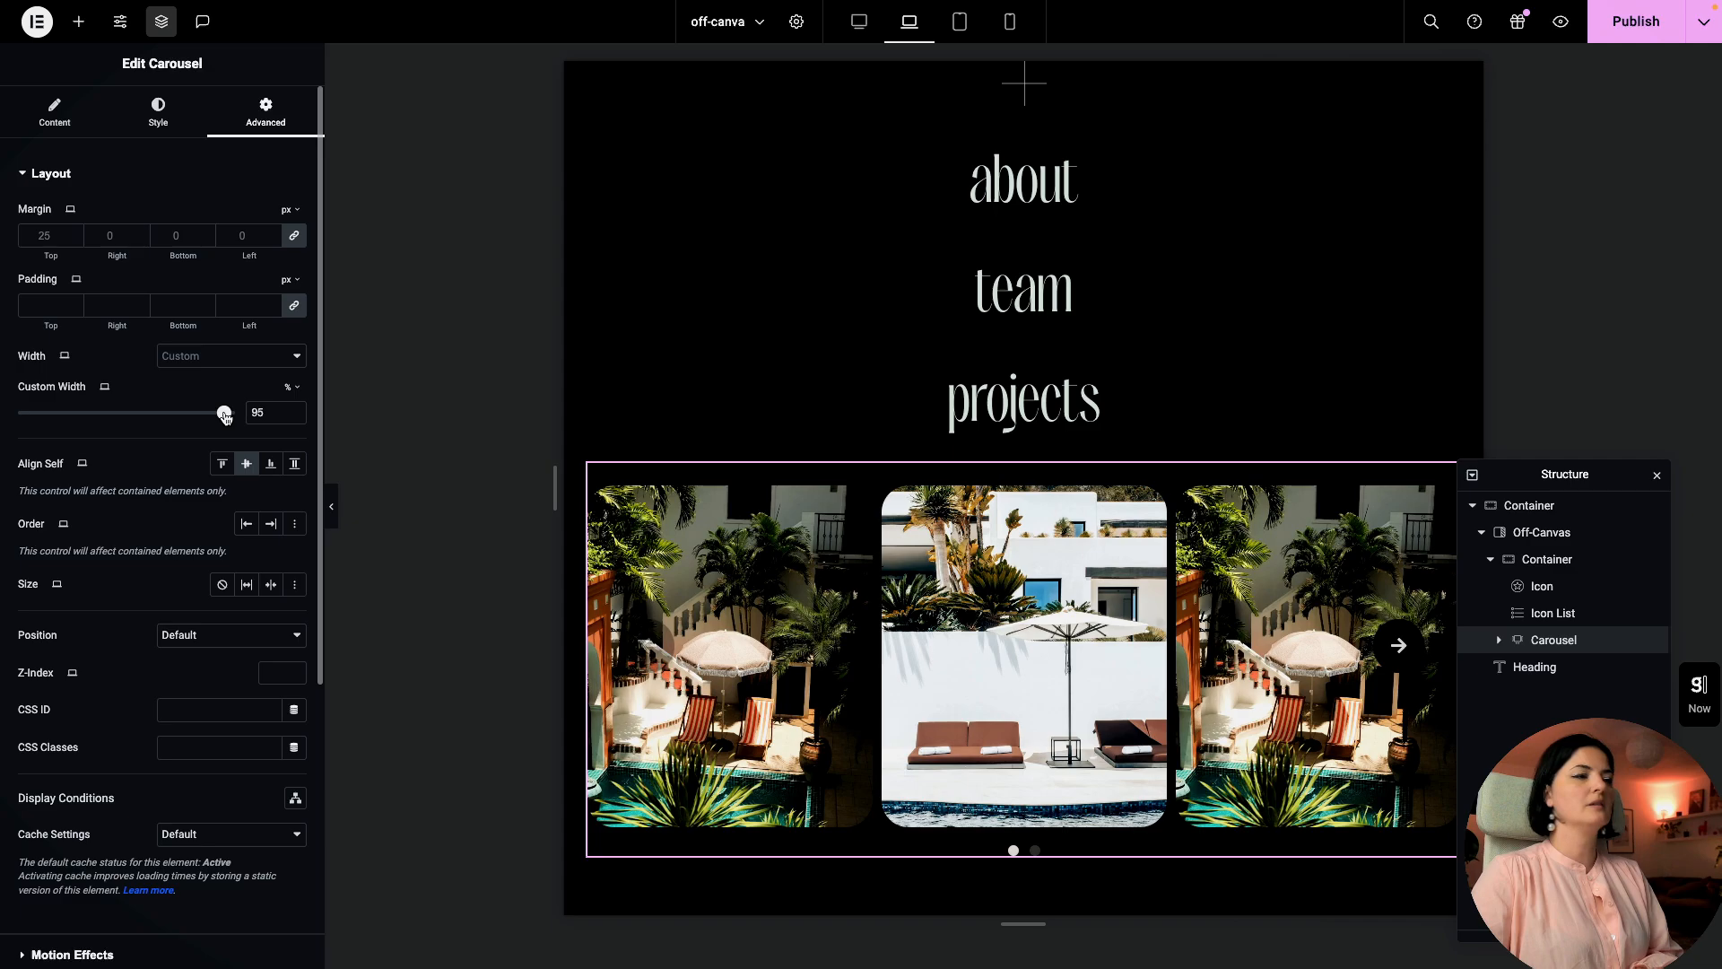
Step: Check the Carousel's layout in the tablet, mobile and desktop views
click(960, 21)
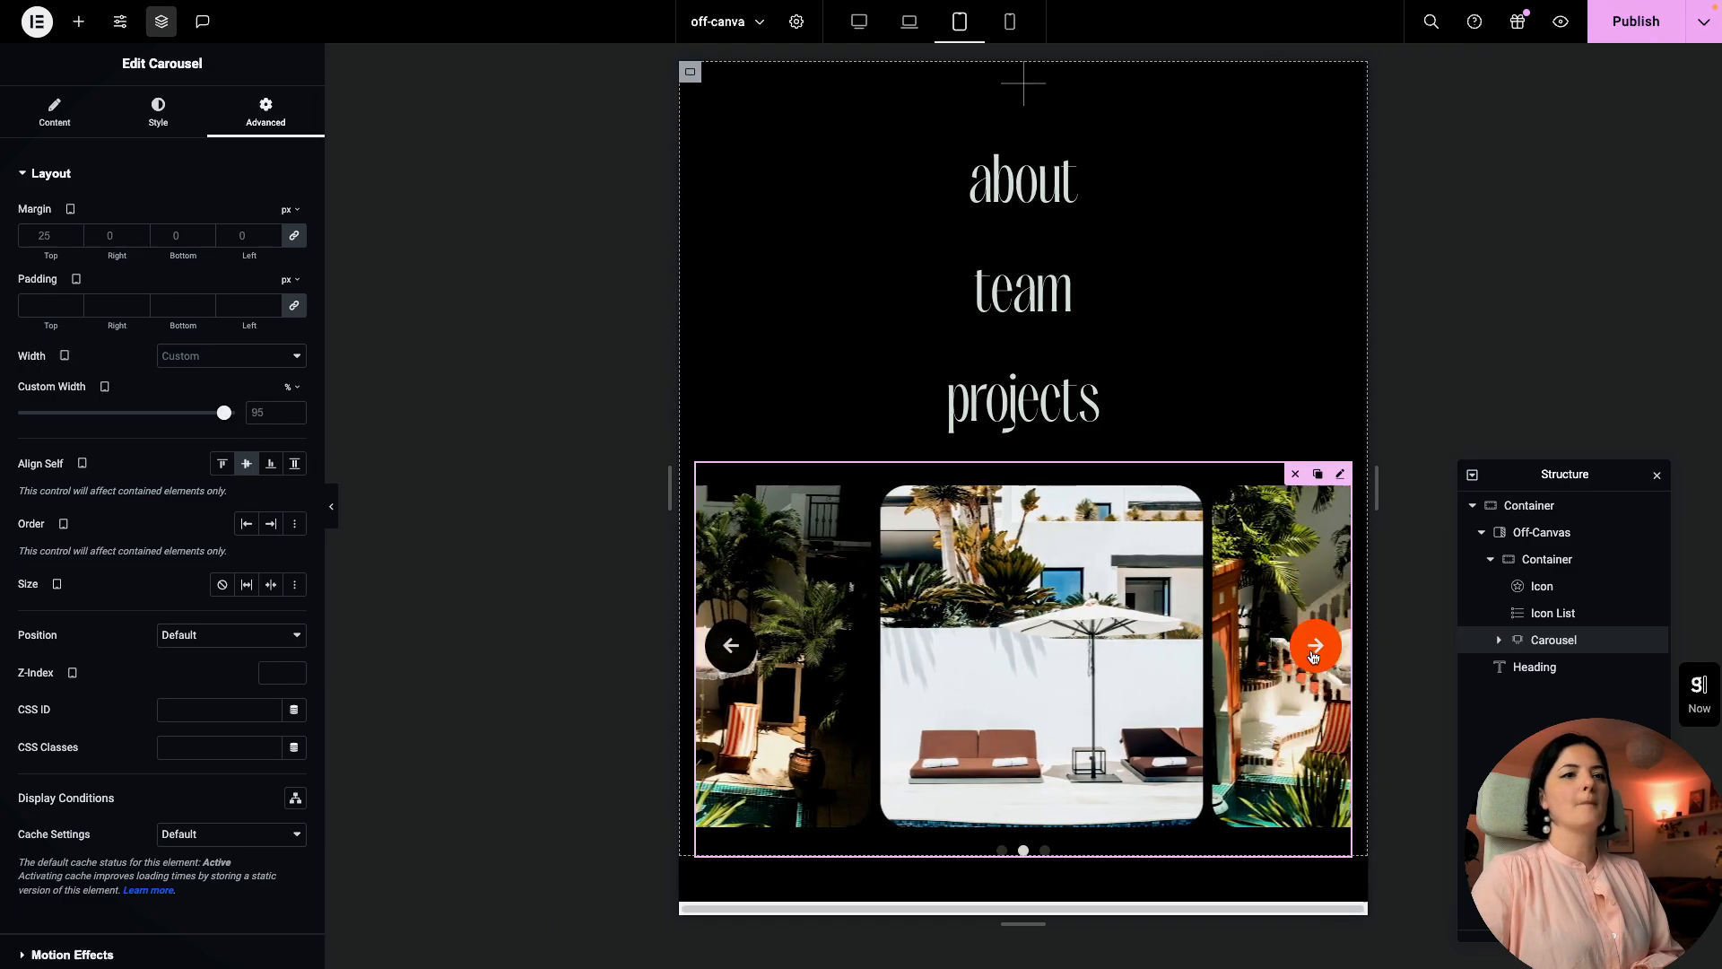
click(1010, 22)
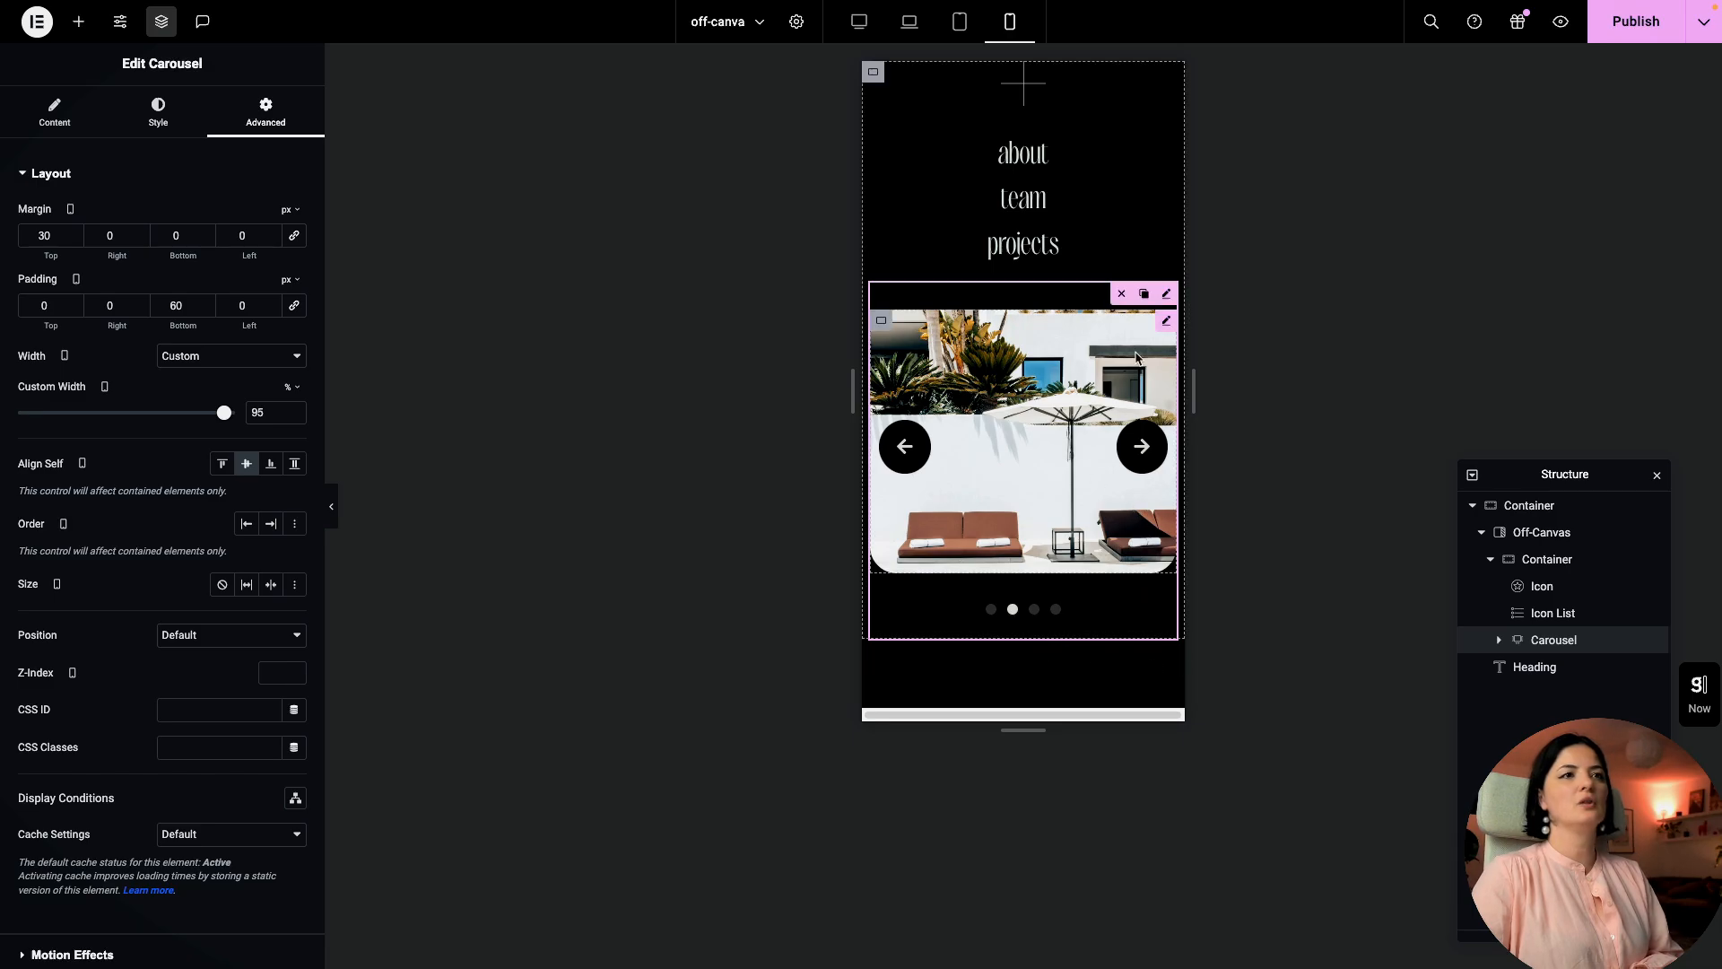
click(858, 22)
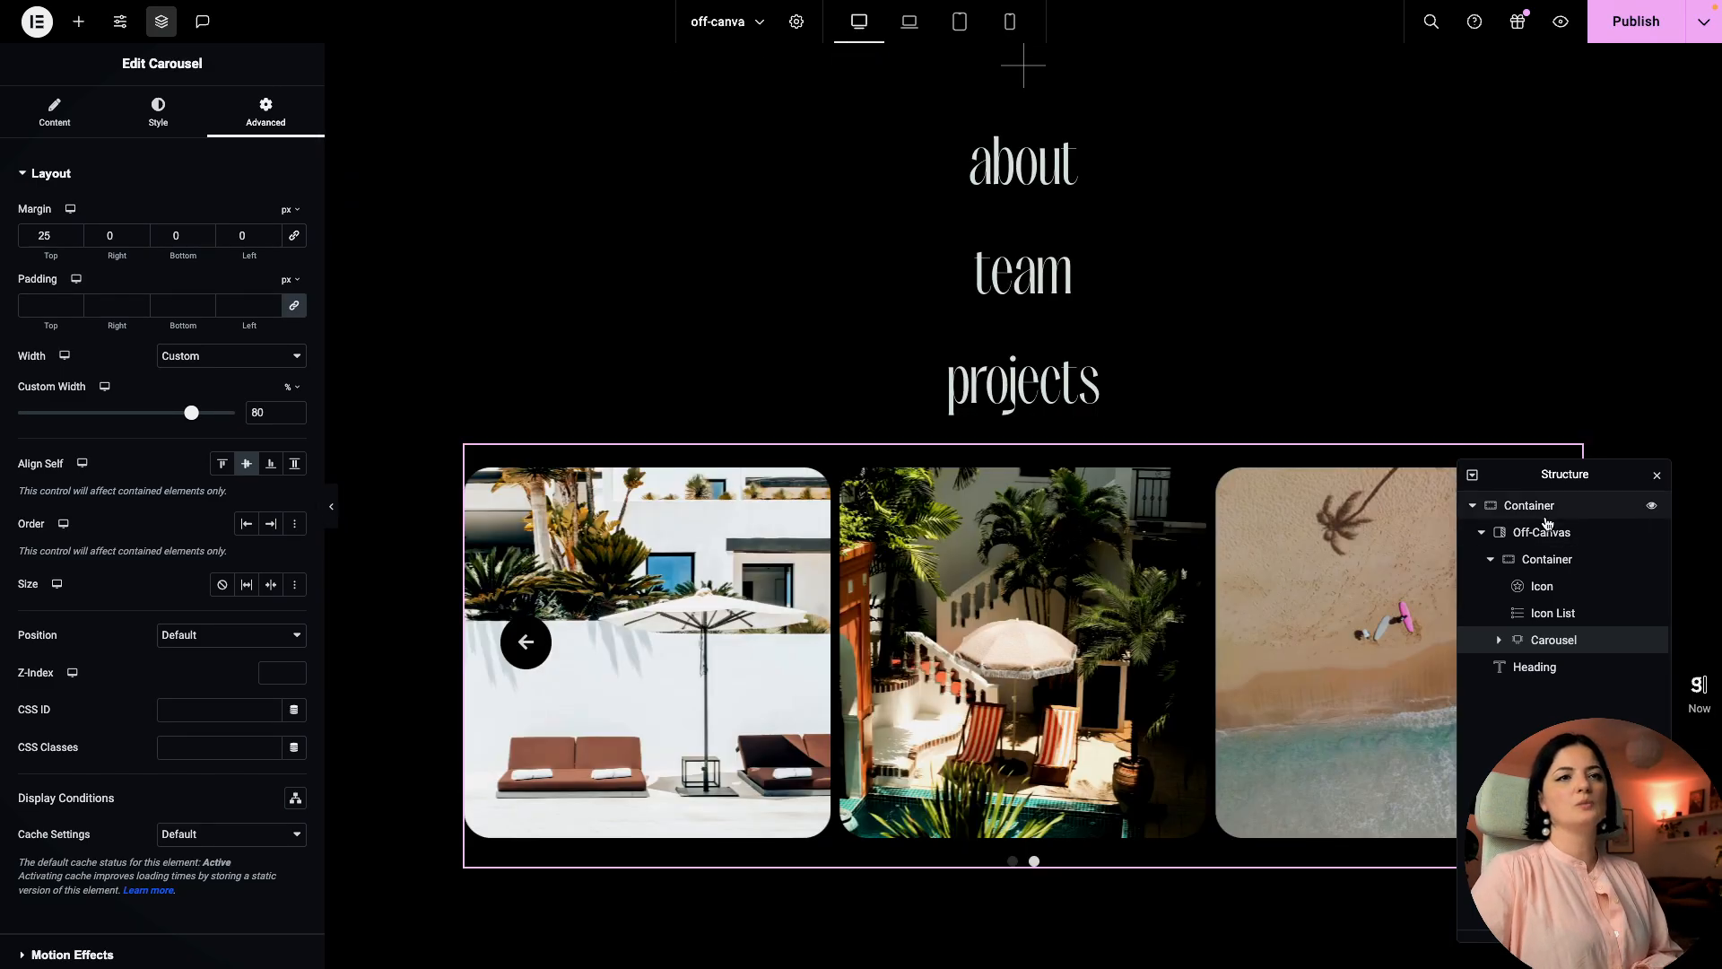
click(1010, 22)
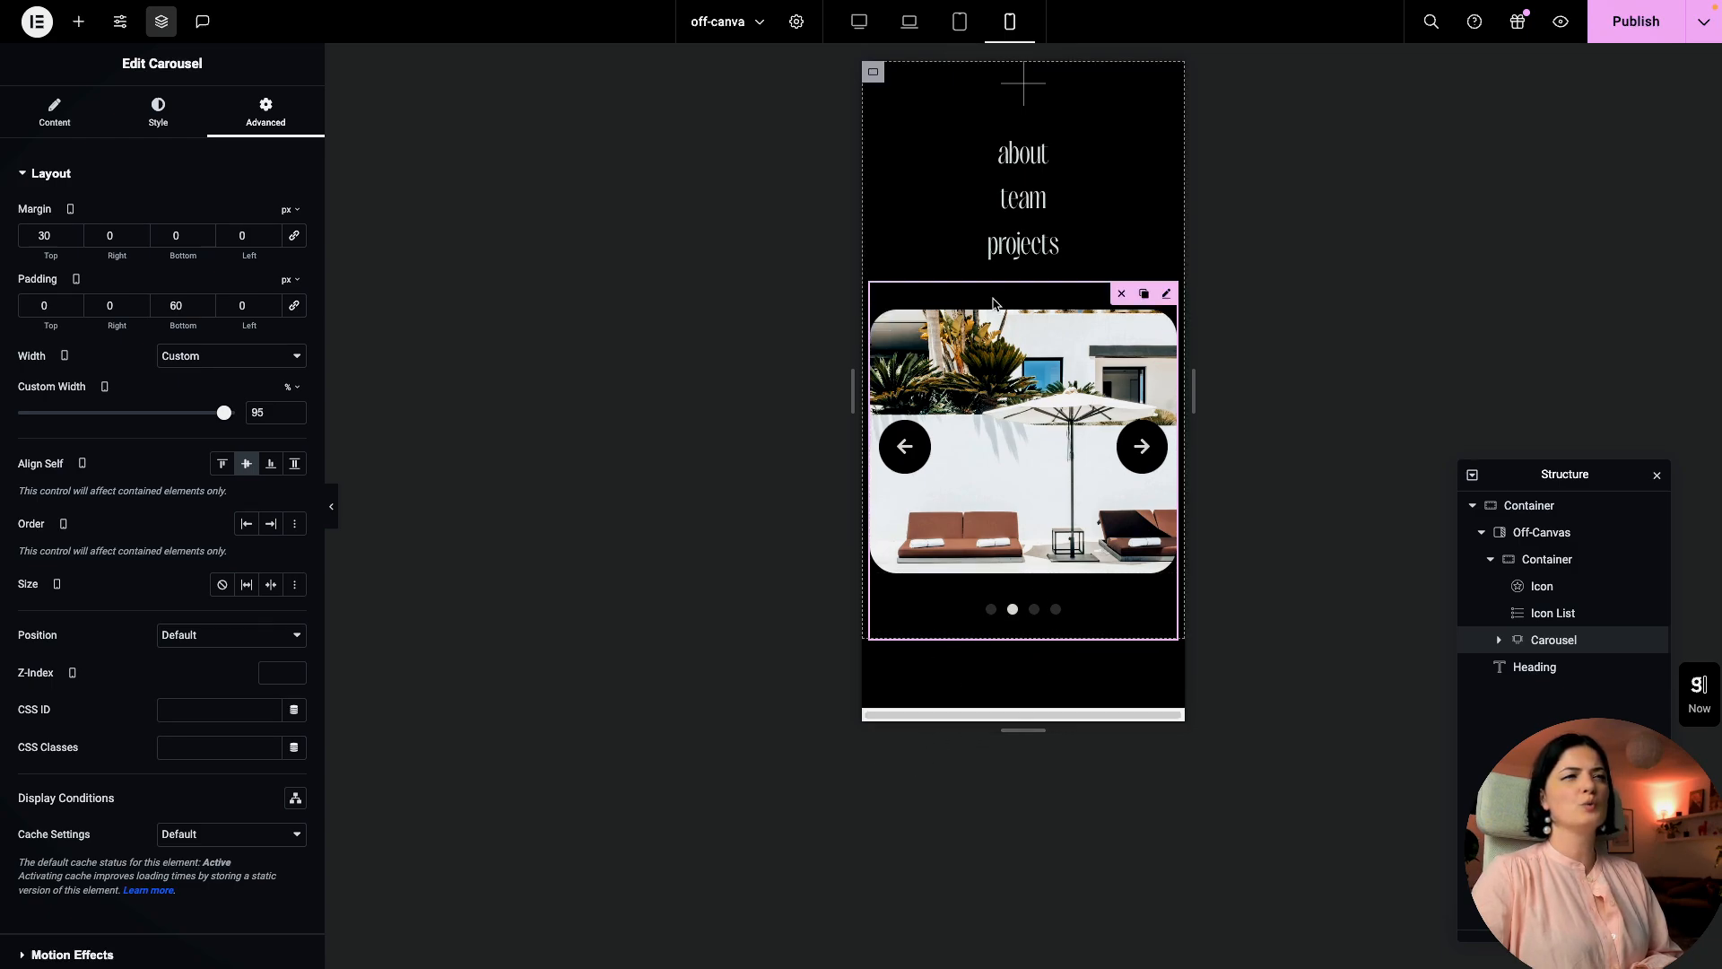
Step: Set the overflow of the outermost Container to Hidden
click(1506, 507)
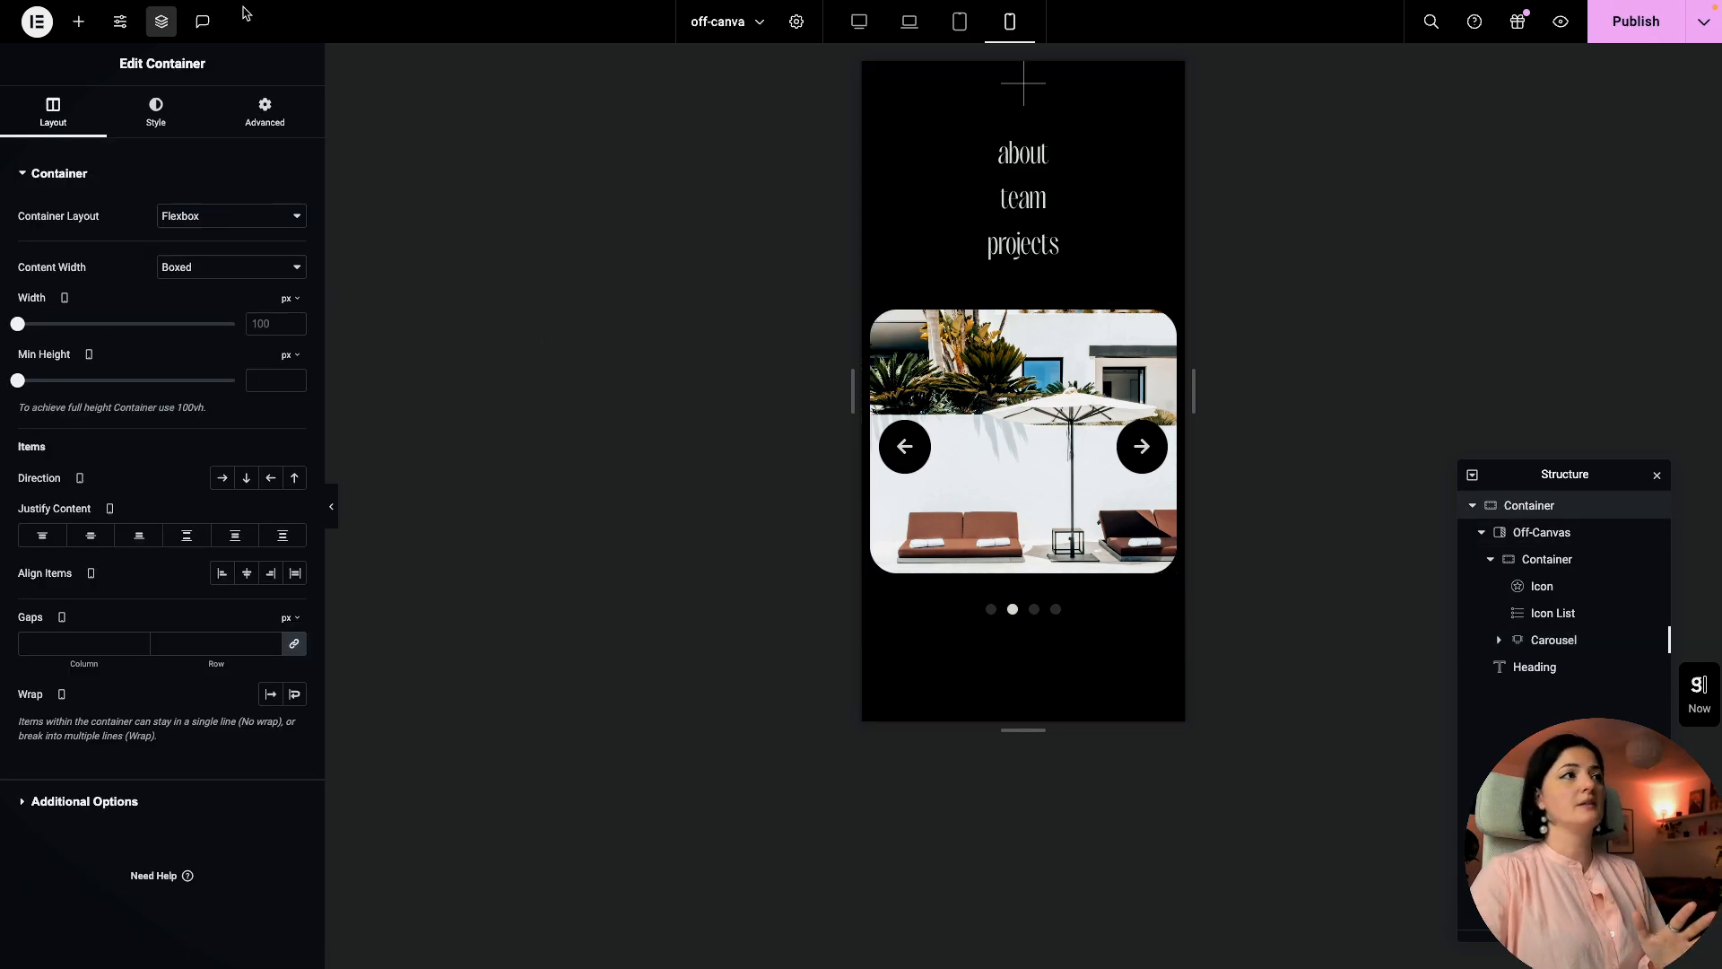
click(265, 115)
scroll(168, 768, down, 2)
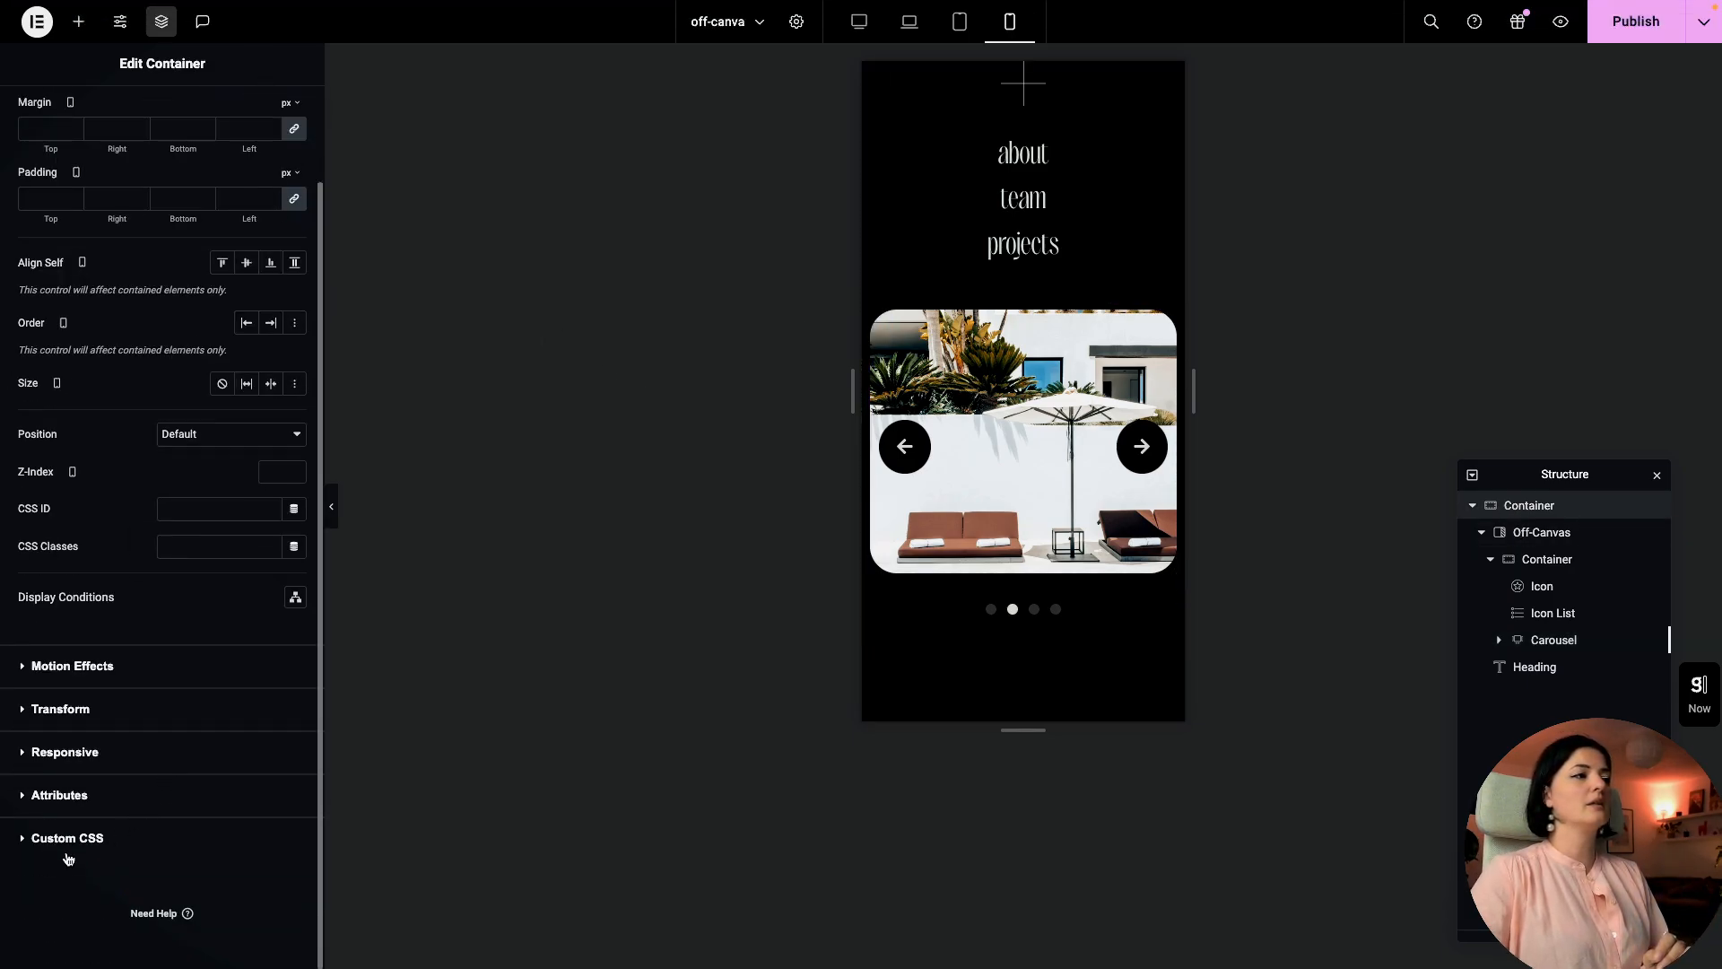
scroll(54, 272, up, 2)
click(53, 113)
click(116, 800)
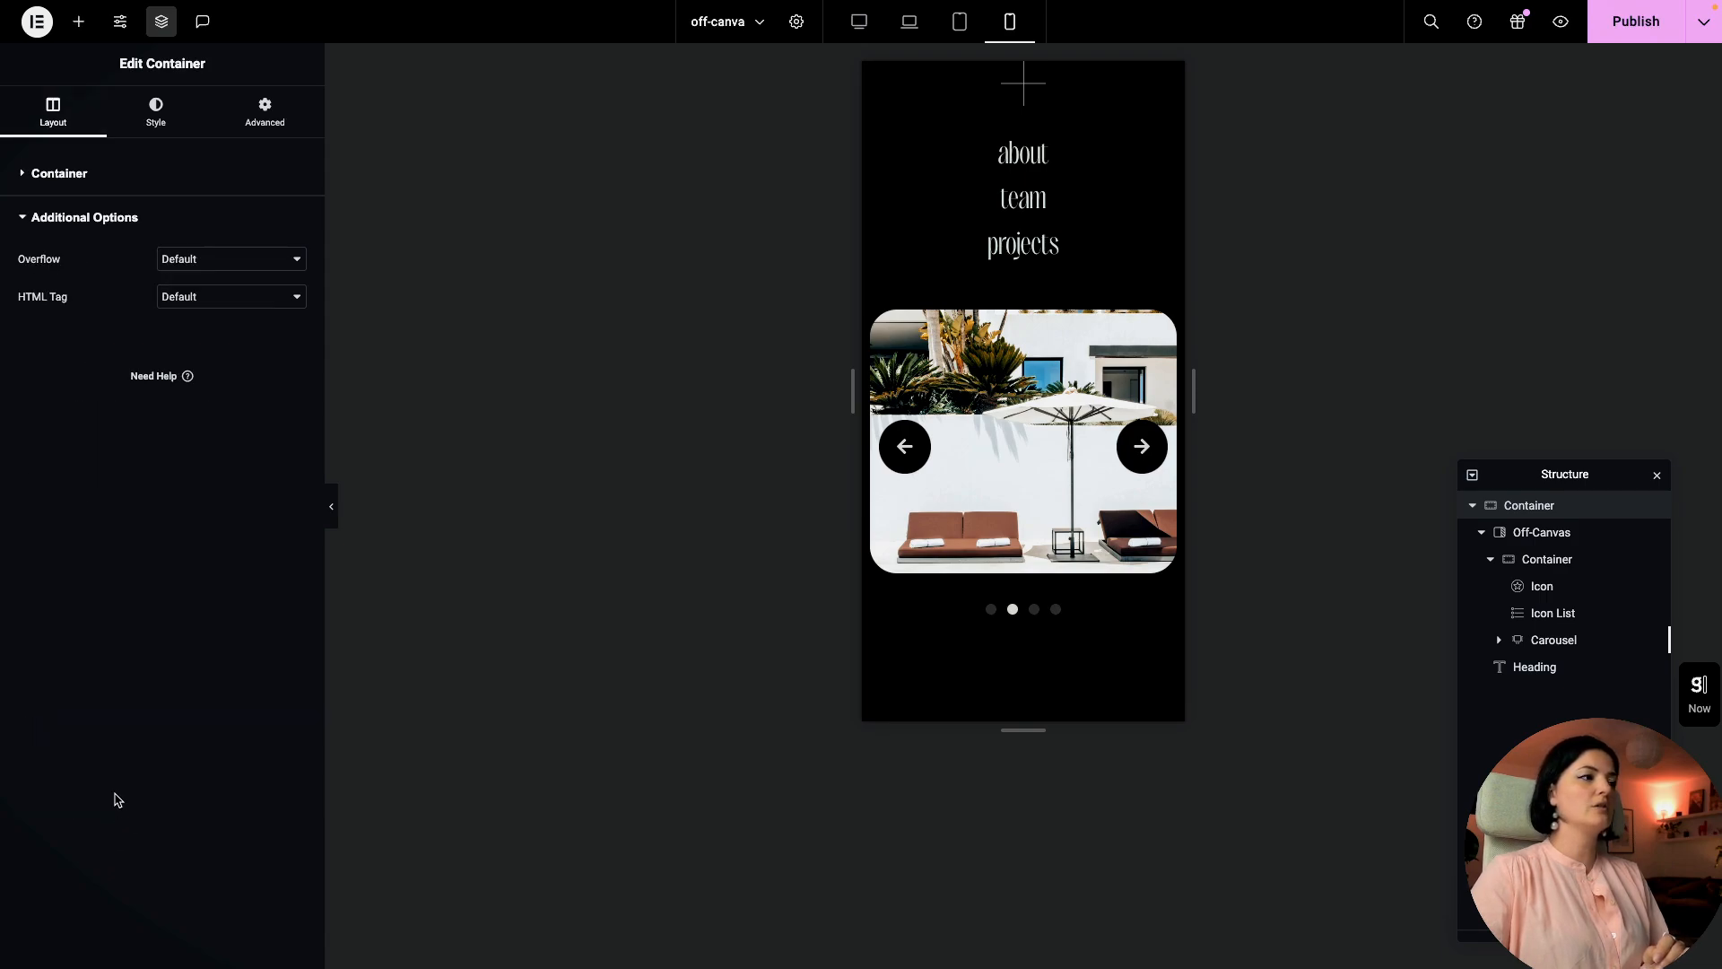
click(190, 266)
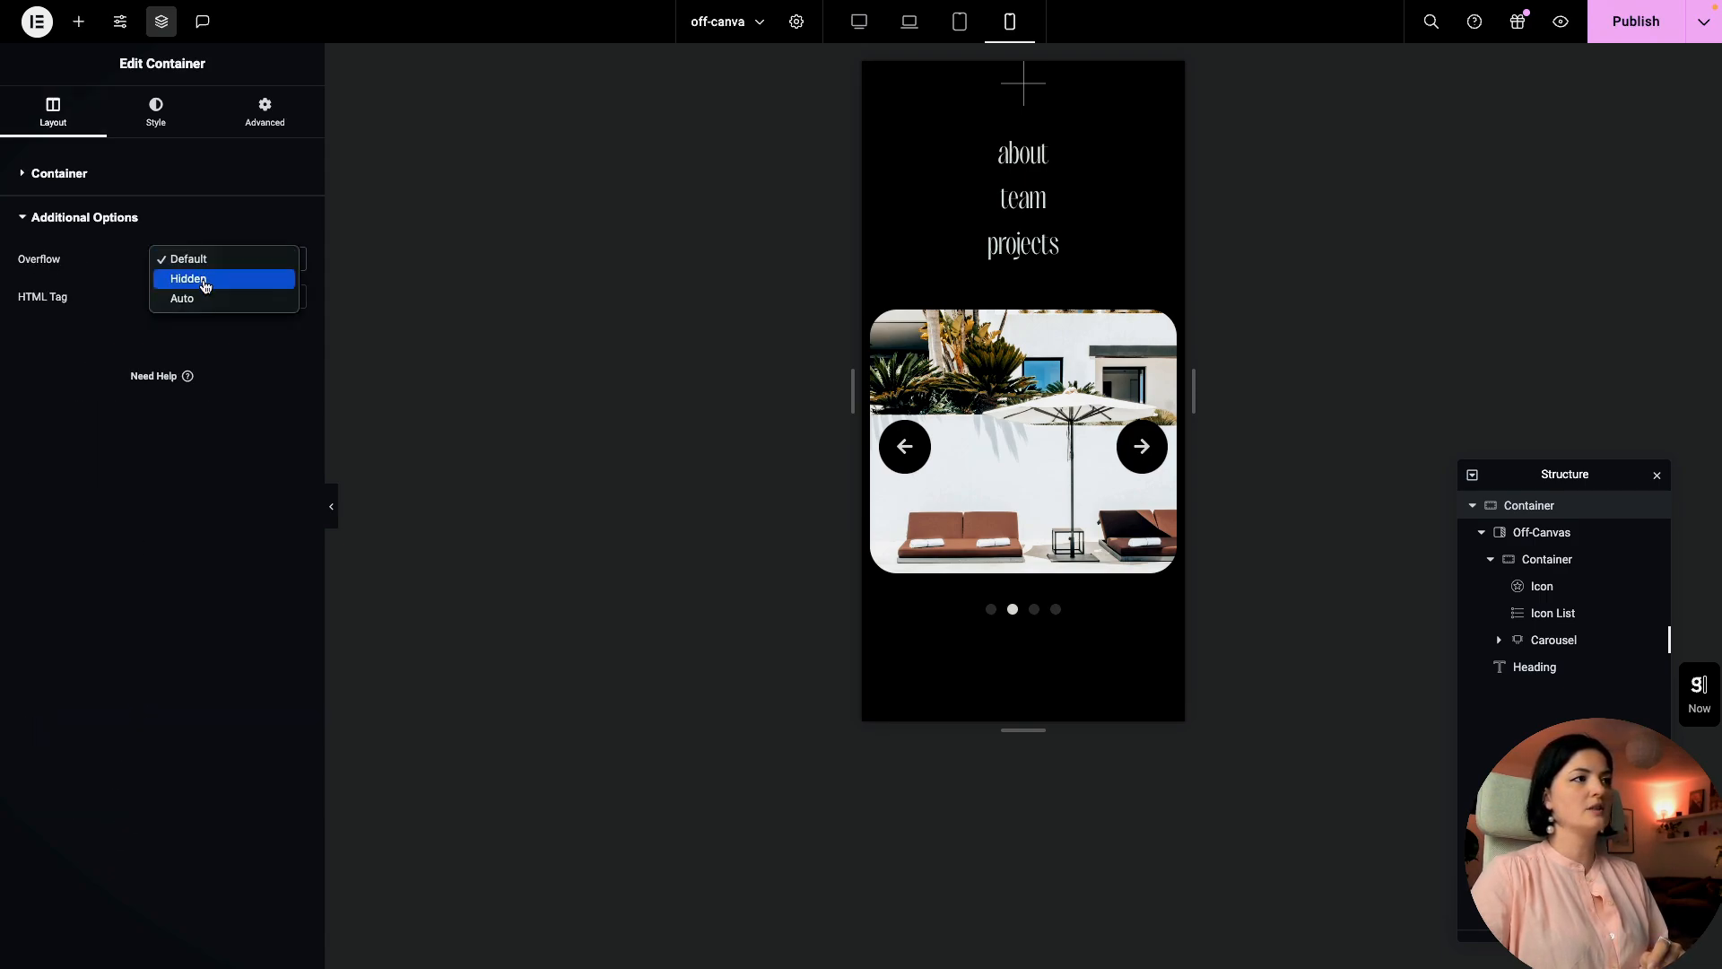
click(184, 277)
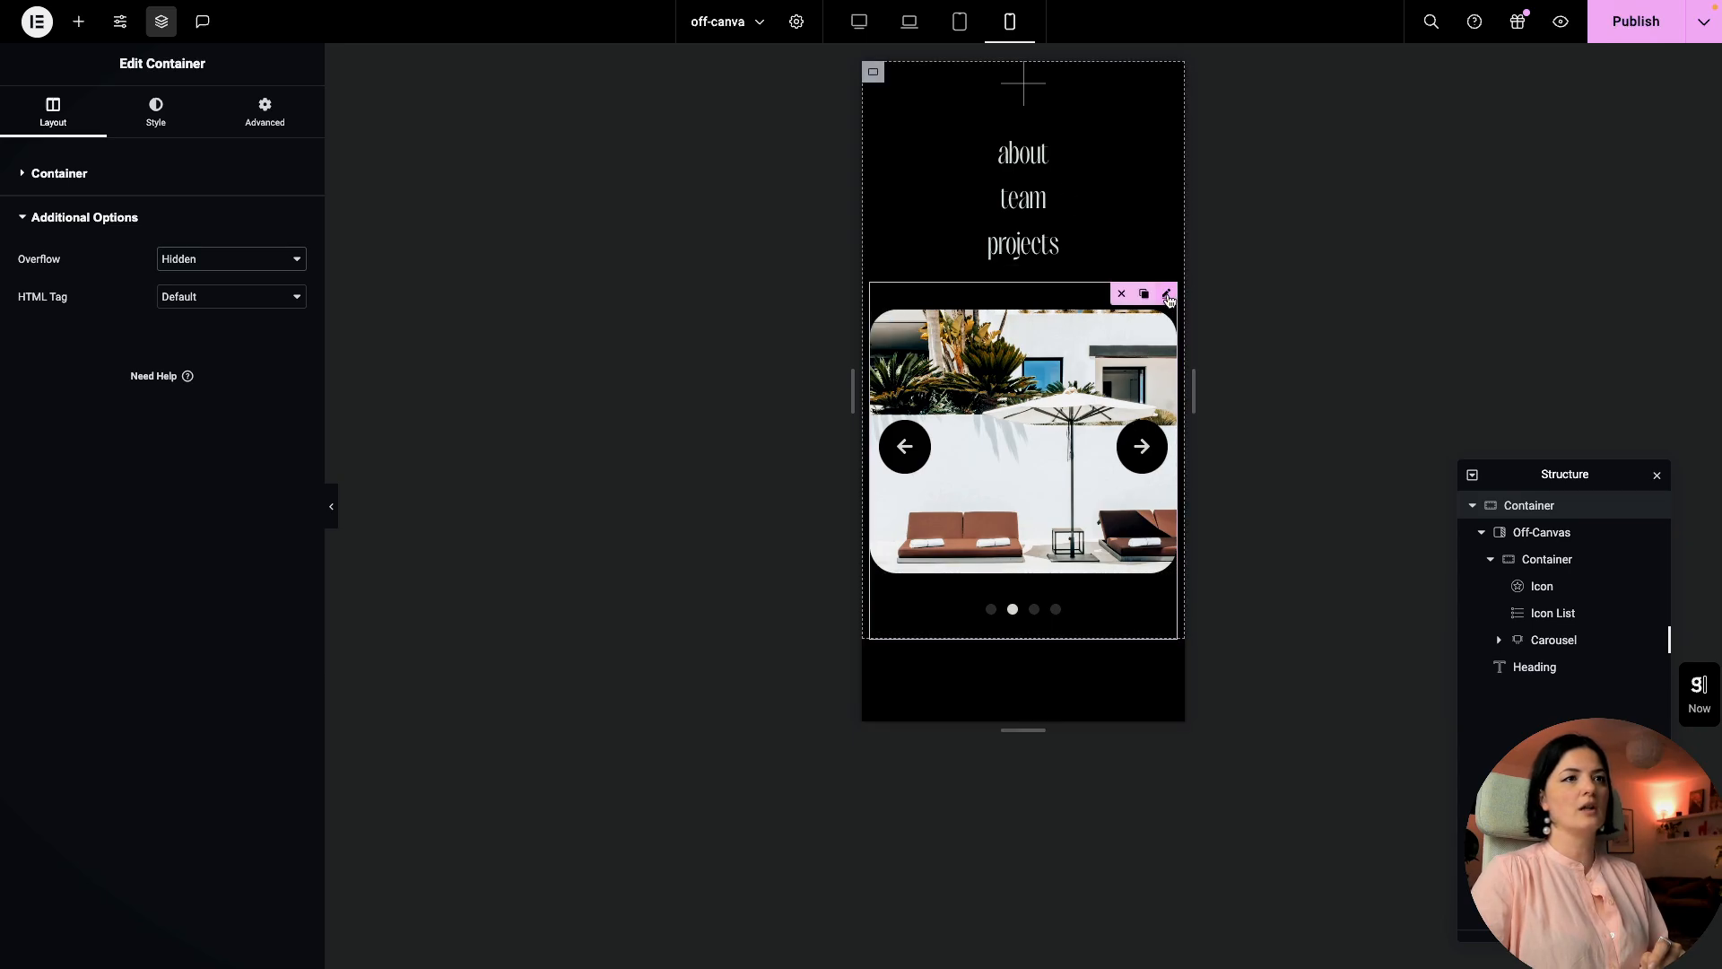
Step: Return to the desktop view, preview the page and open the Off-Canvas menu from the CLICK FOR GOOD STUFF heading
click(1167, 295)
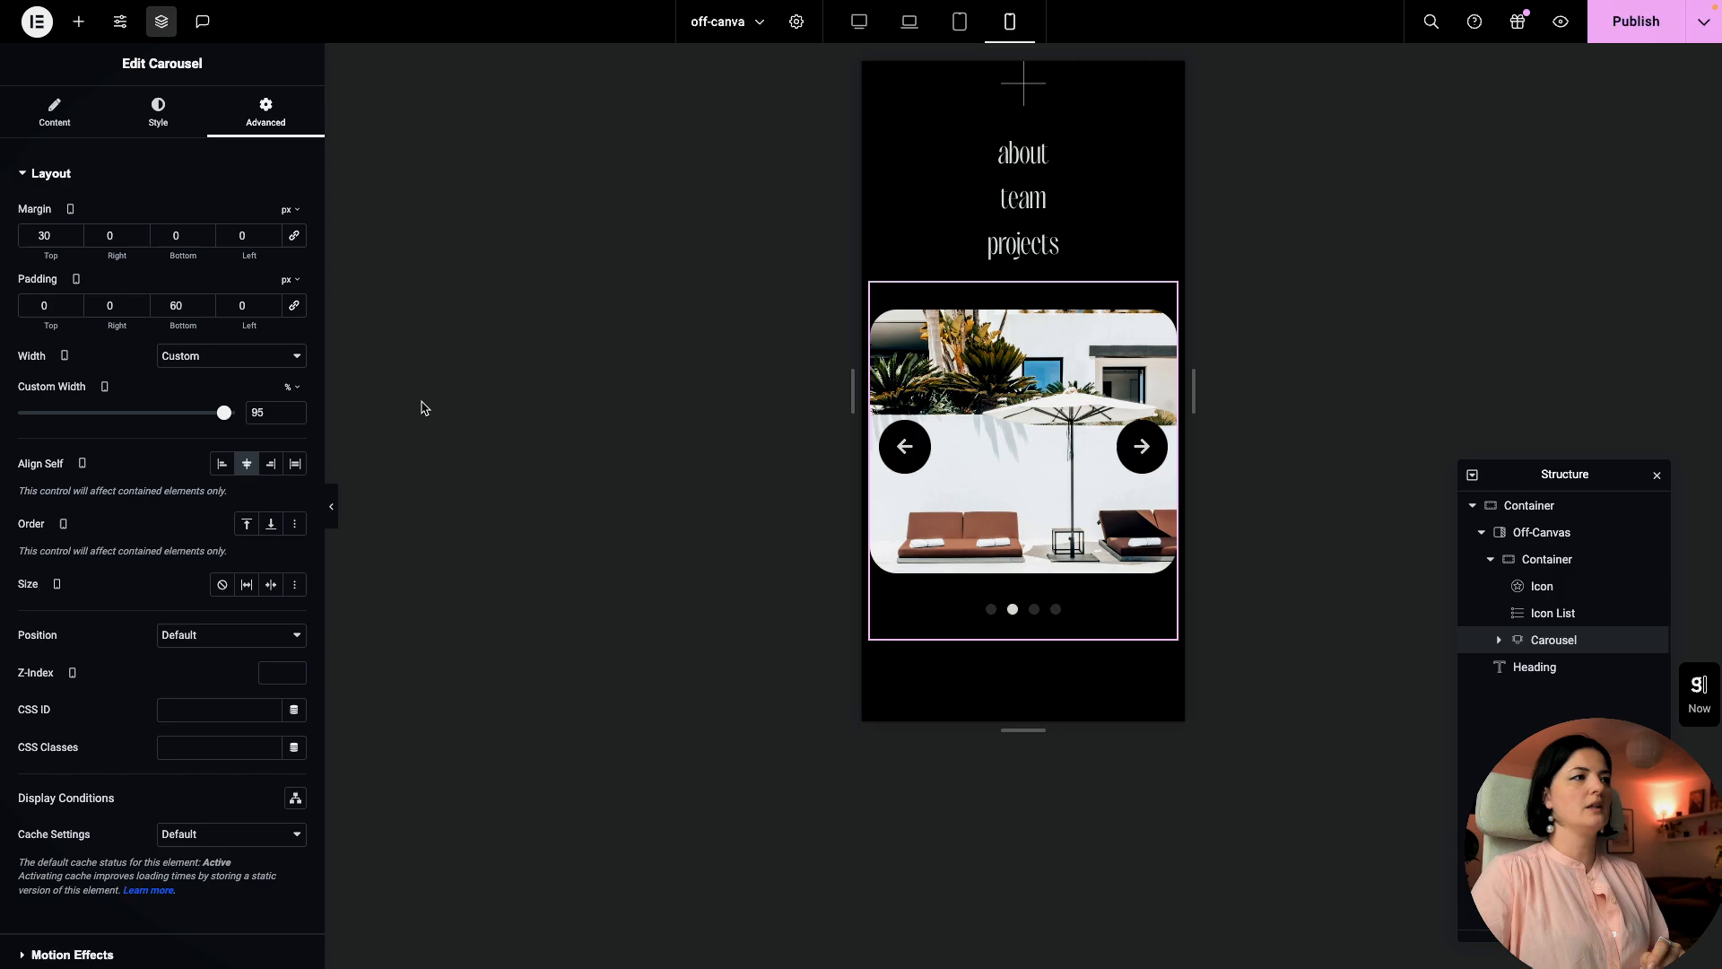
click(54, 115)
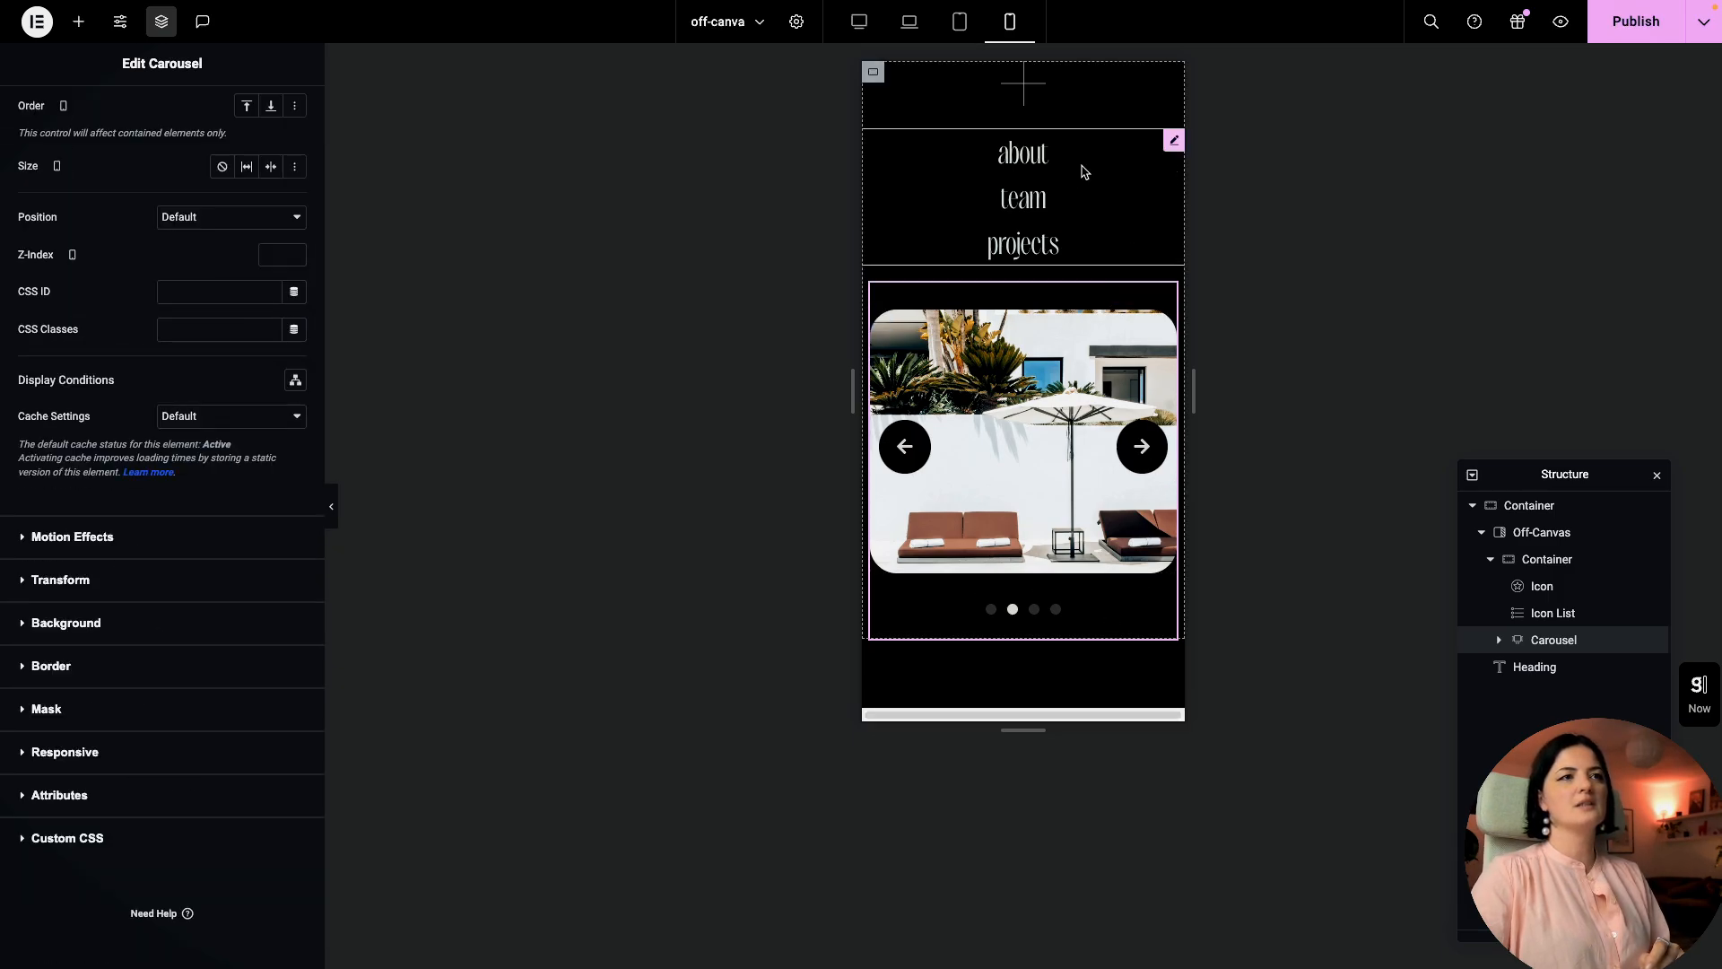
click(858, 21)
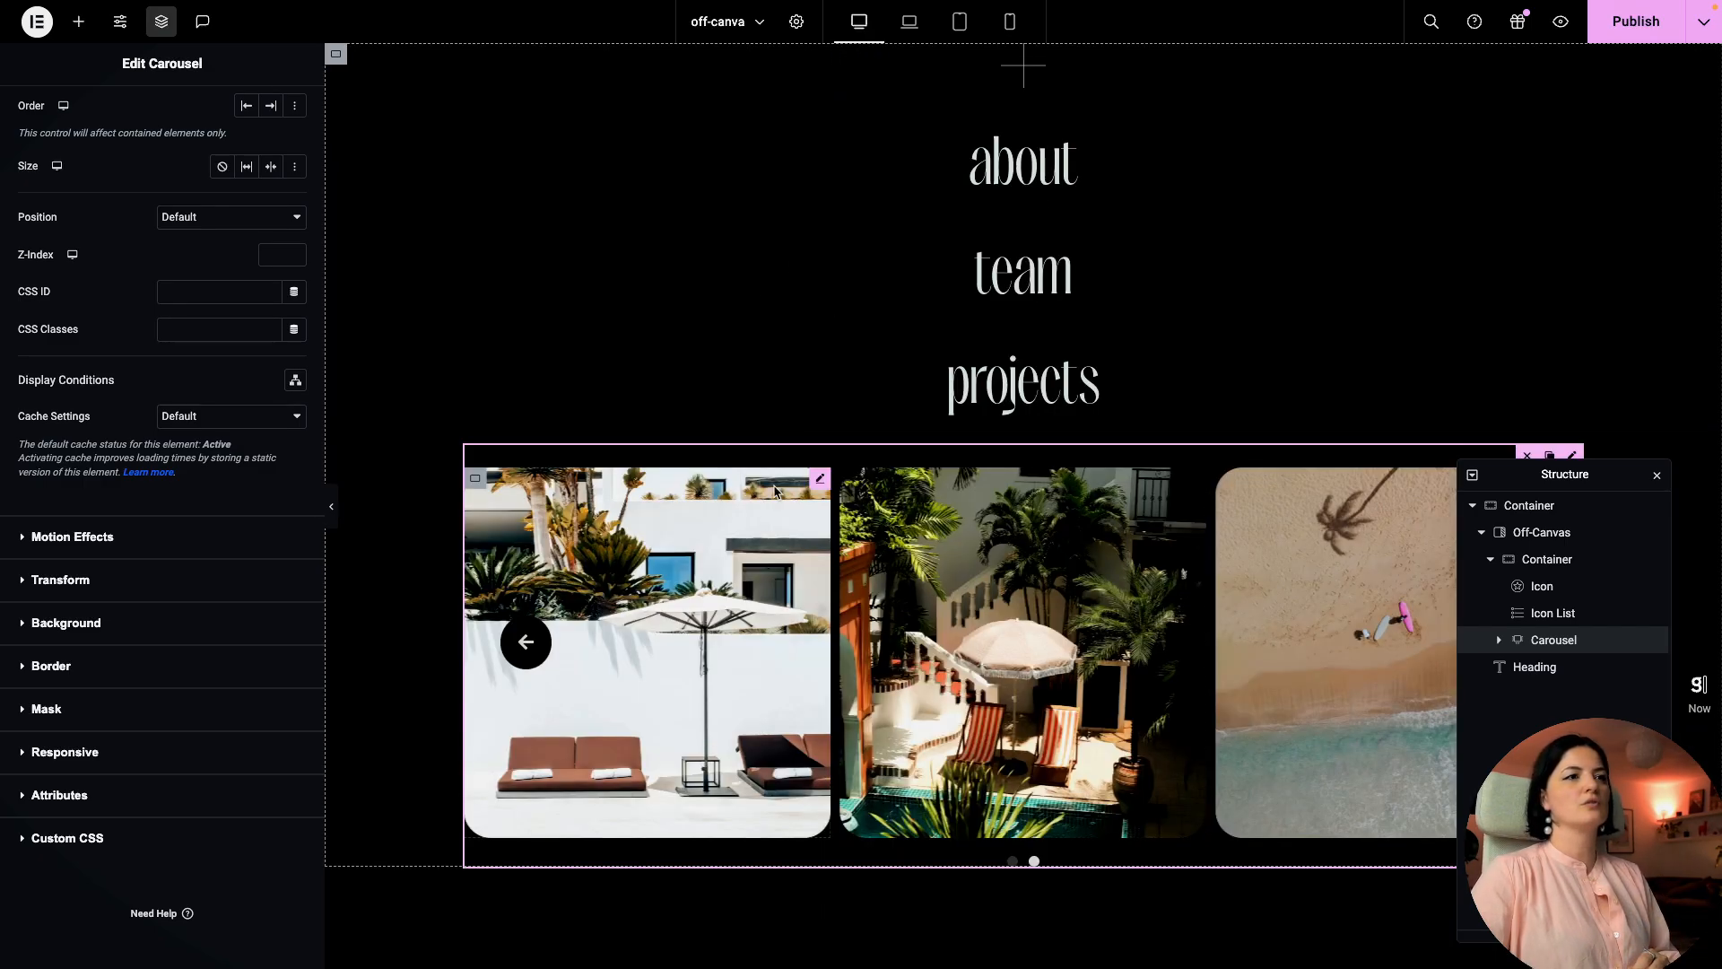
click(800, 370)
click(1560, 25)
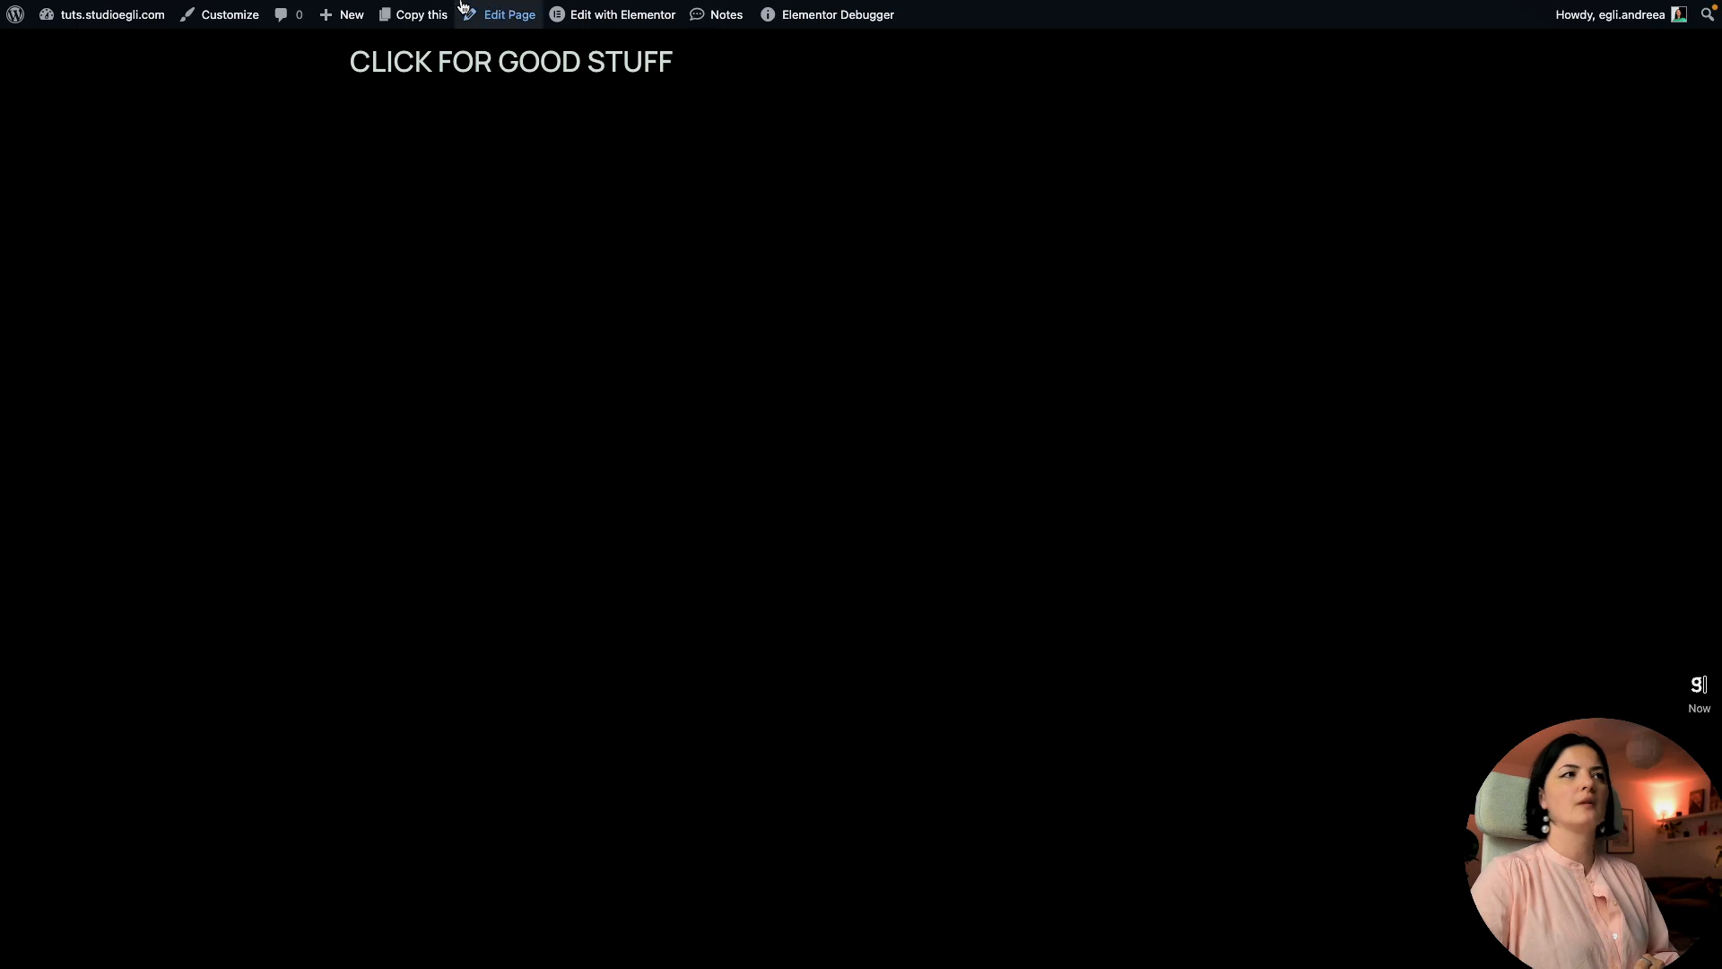
click(481, 66)
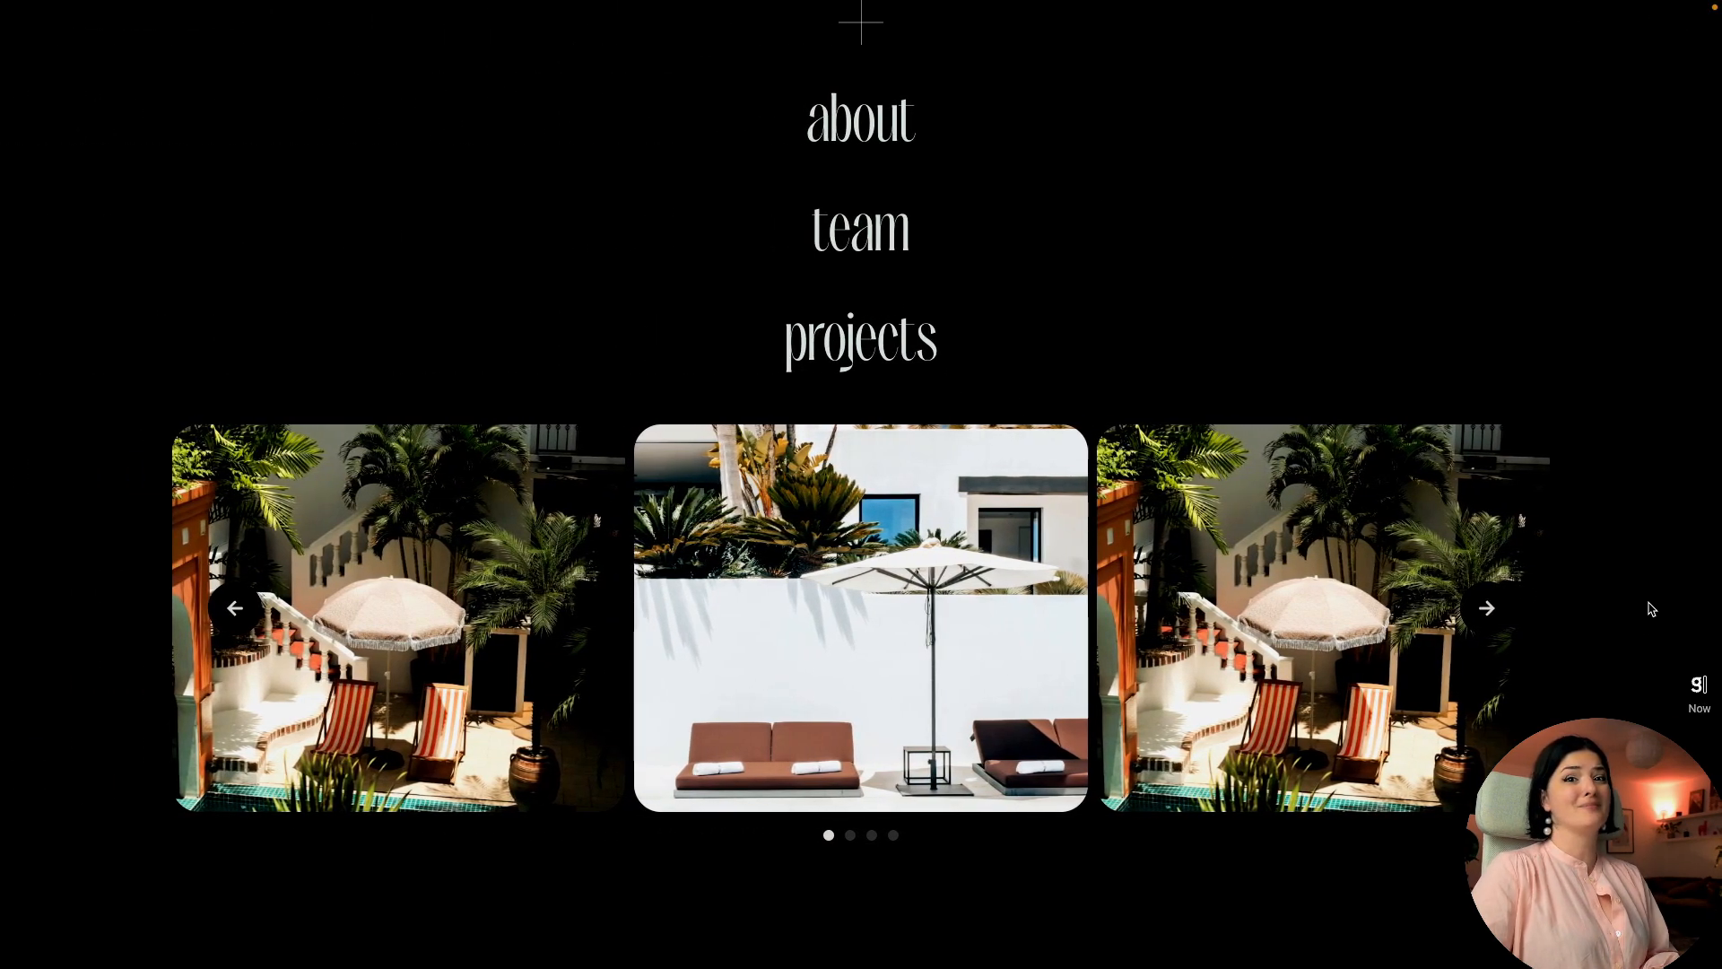
Step: Advance the previewed menu's image carousel forward through its slides
click(1491, 609)
click(1490, 609)
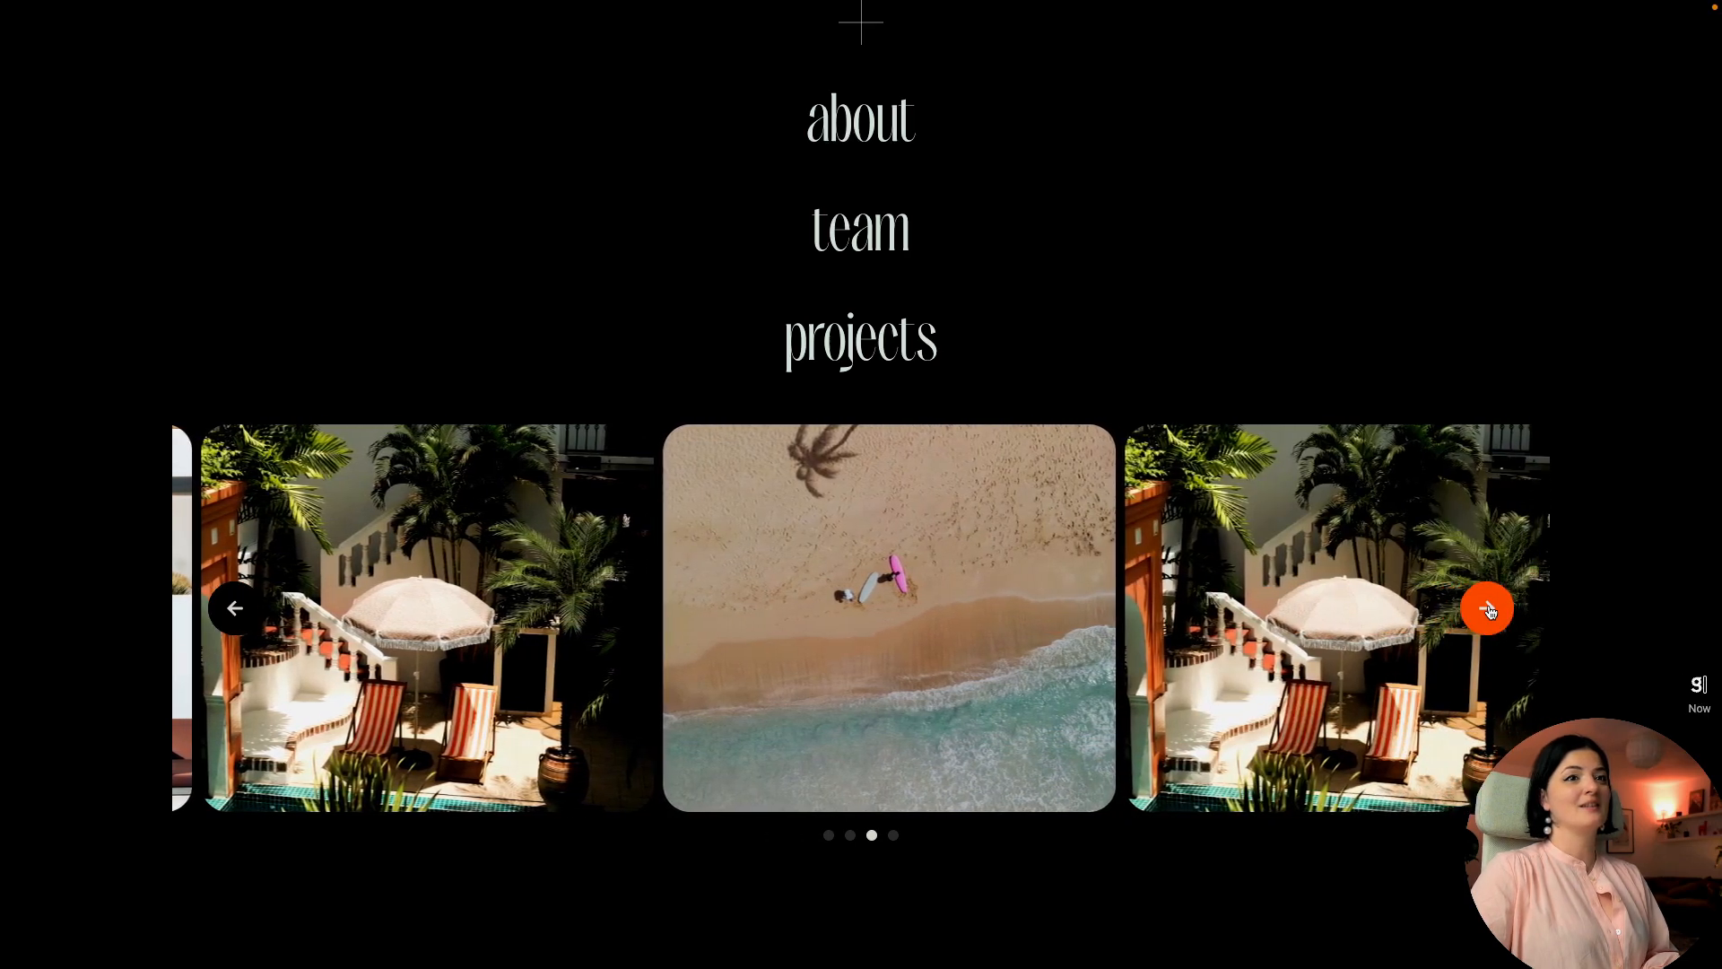
click(1491, 611)
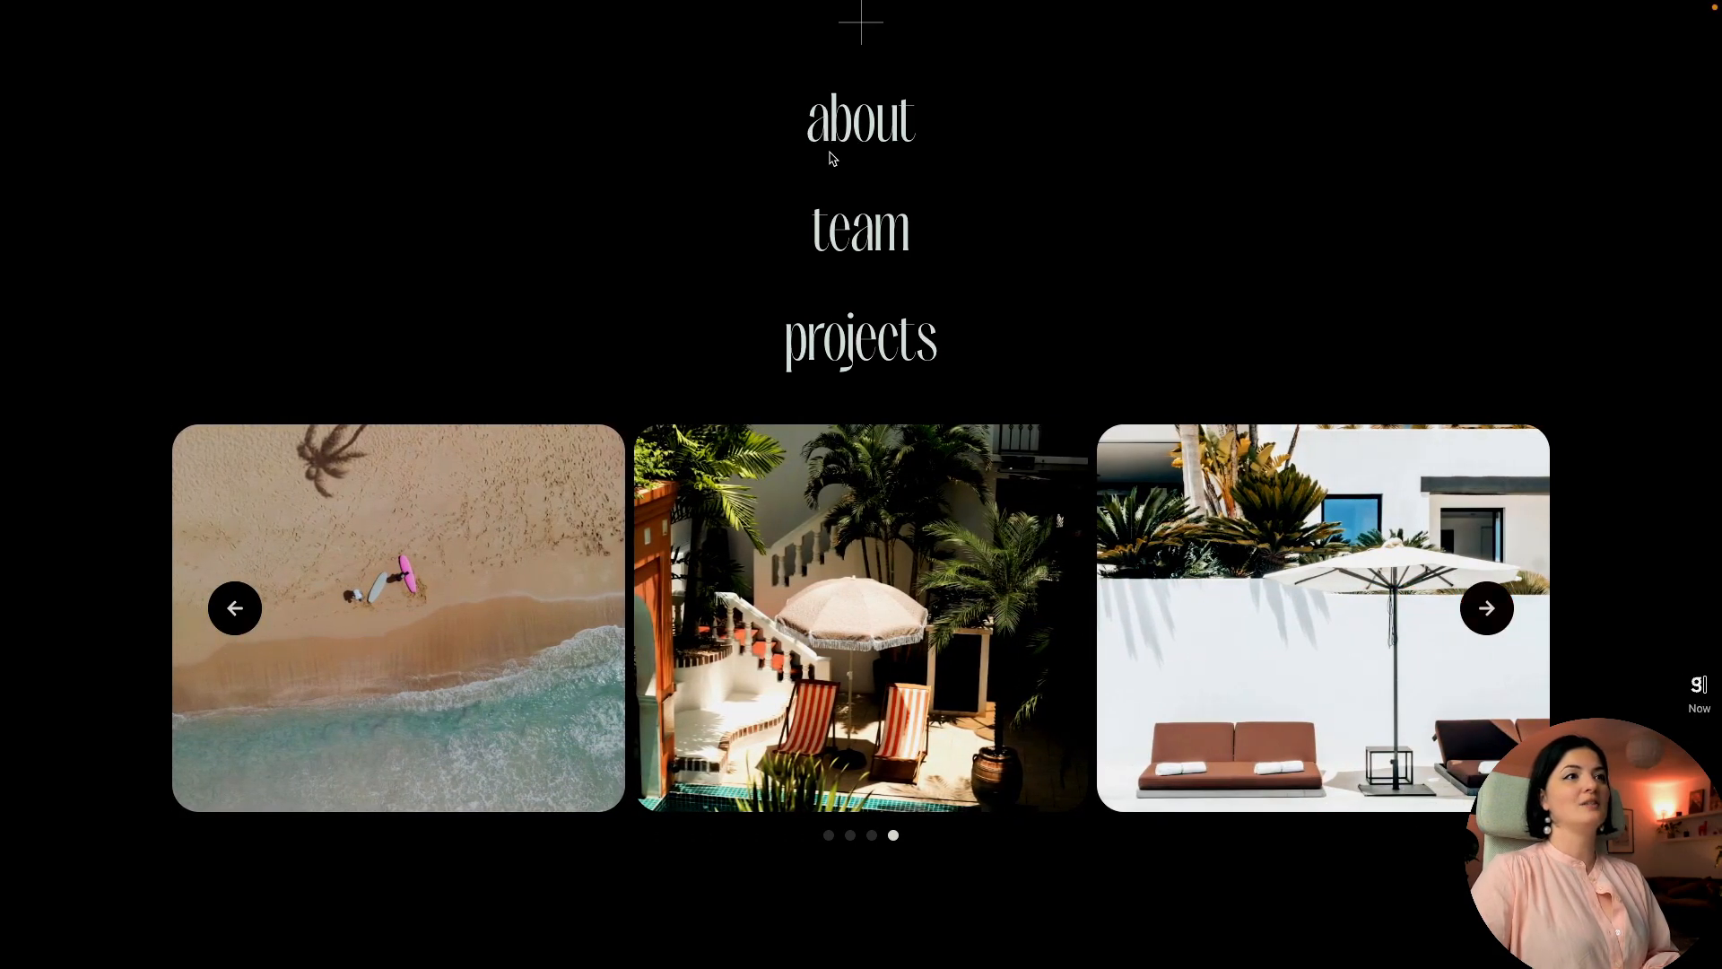
Step: Return to the Elementor editor and assign an Internal URL dynamic link to the Icon List's about item
mouse_move(2, 538)
click(36, 683)
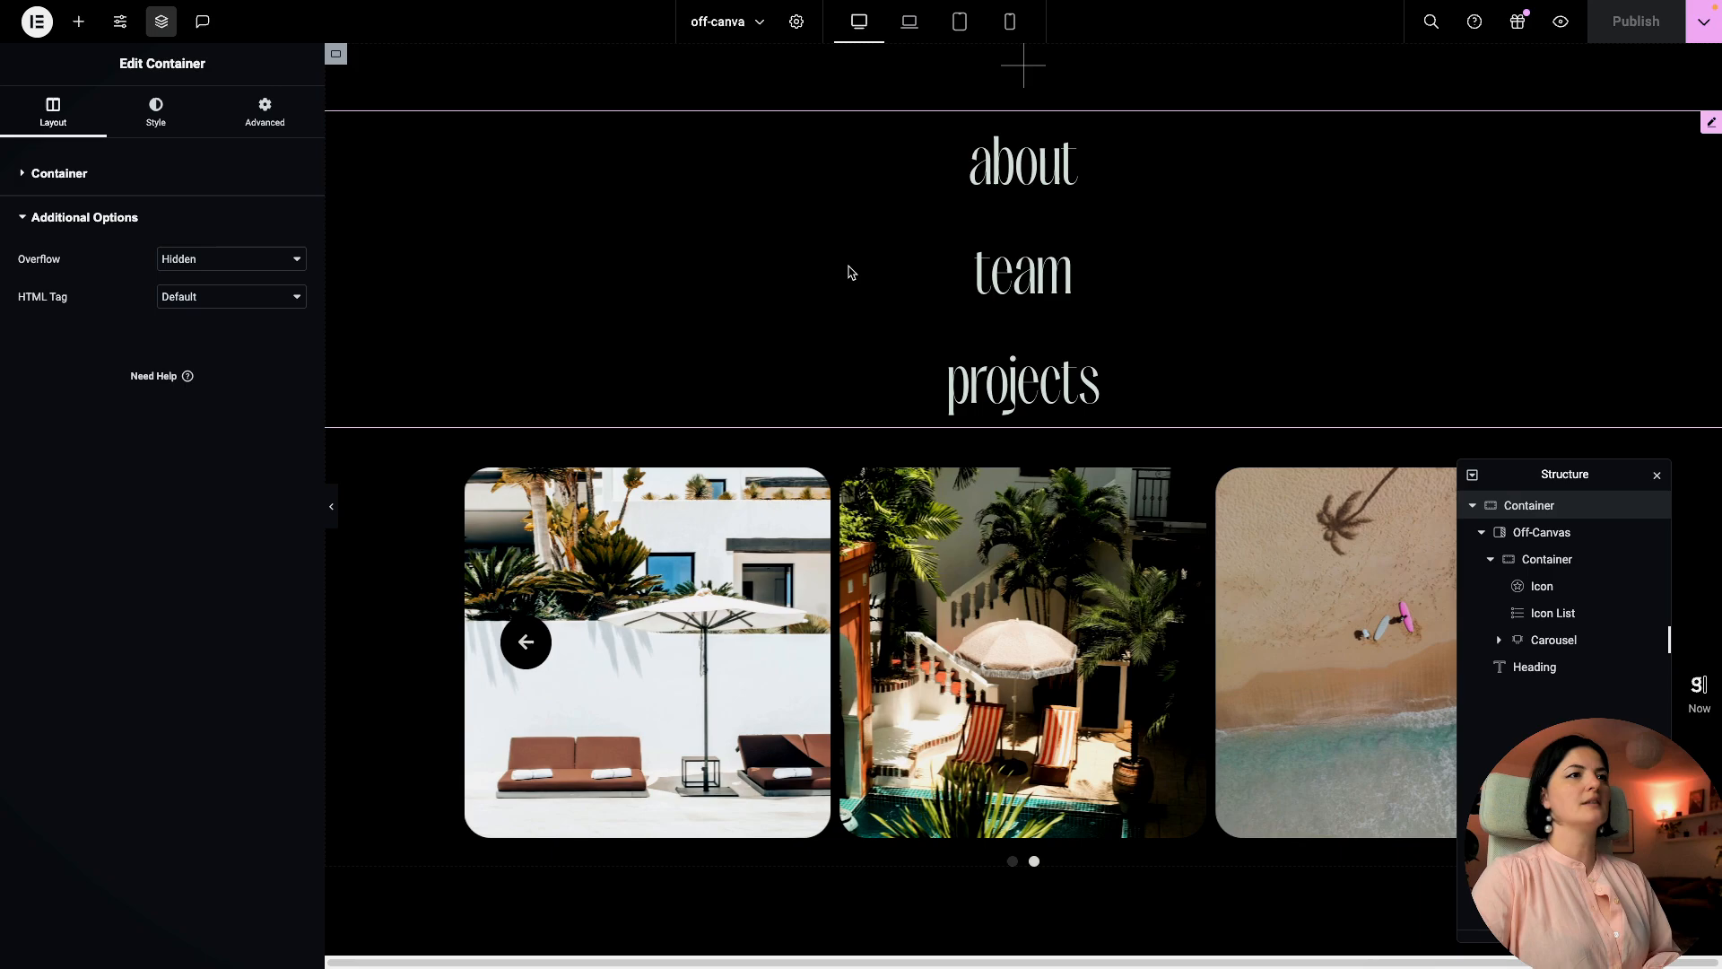
click(1027, 173)
click(45, 117)
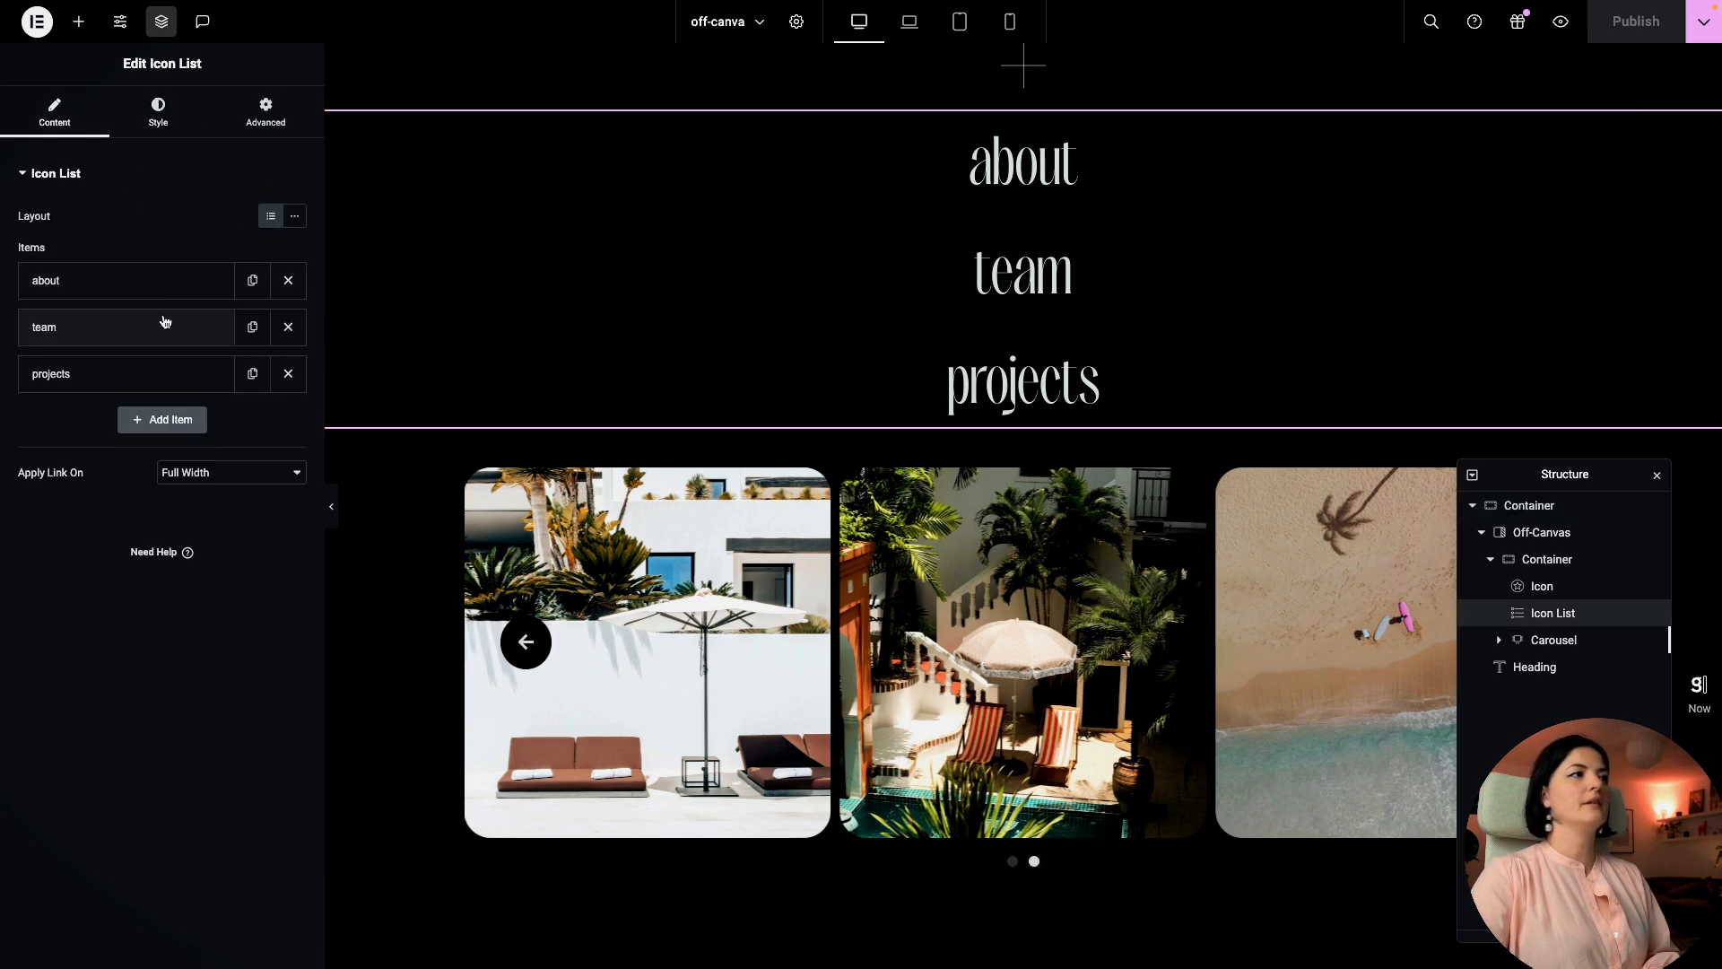
click(135, 280)
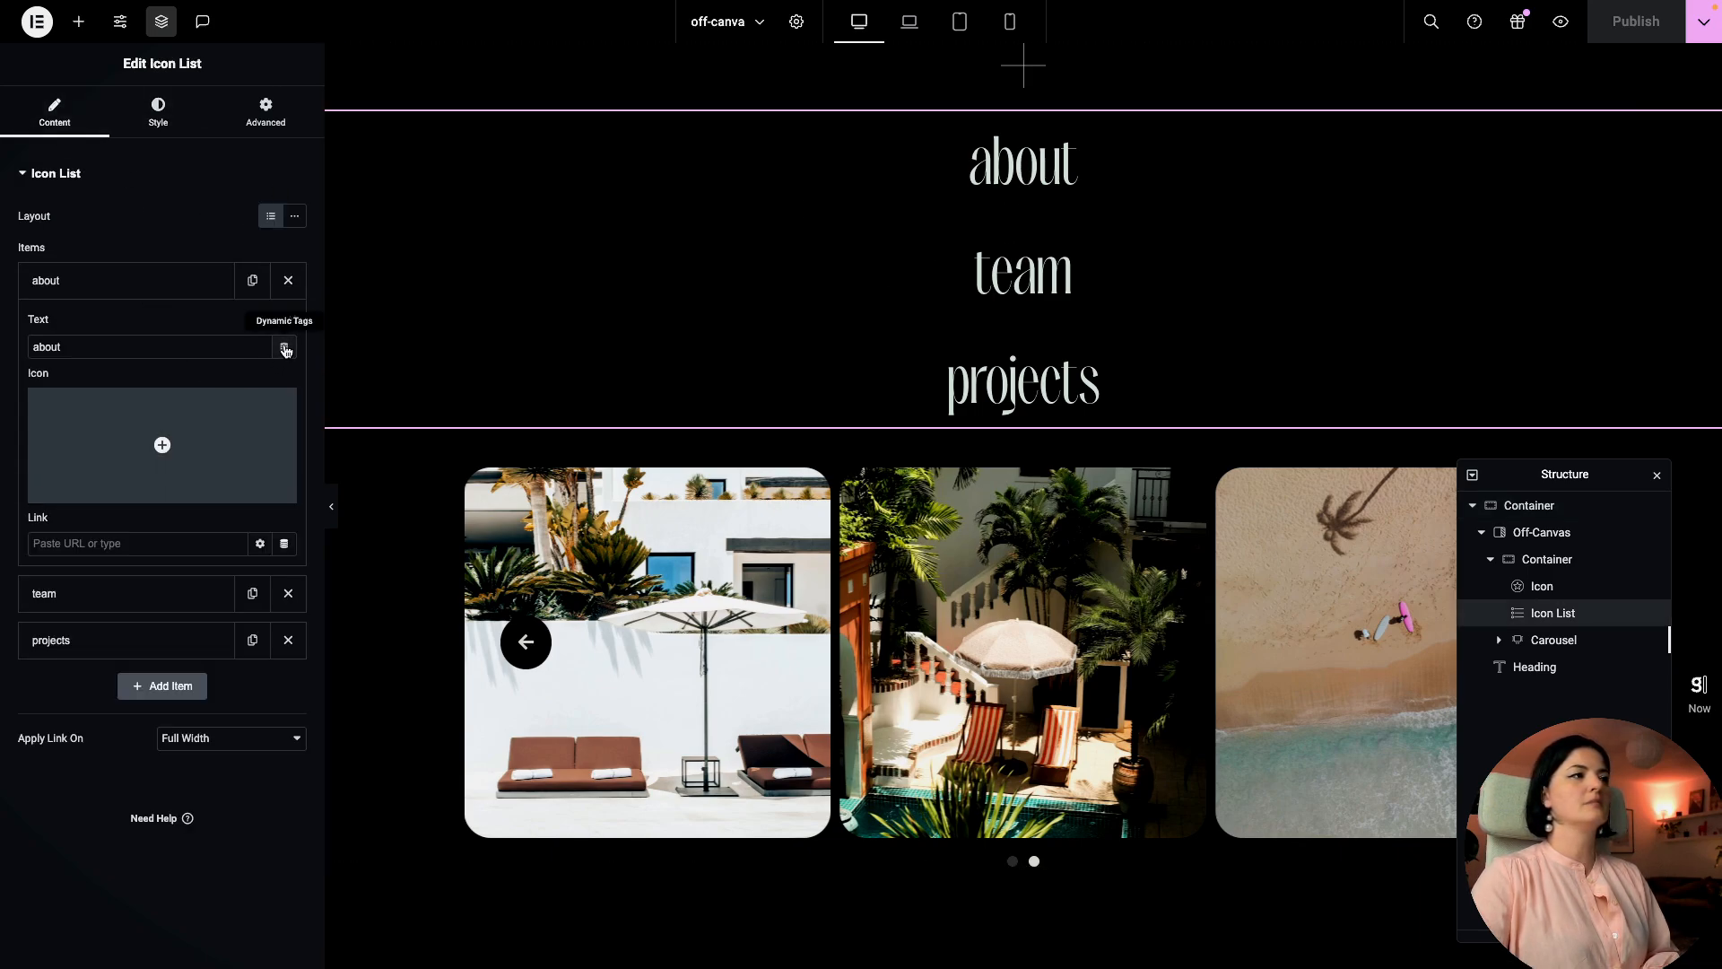
click(283, 543)
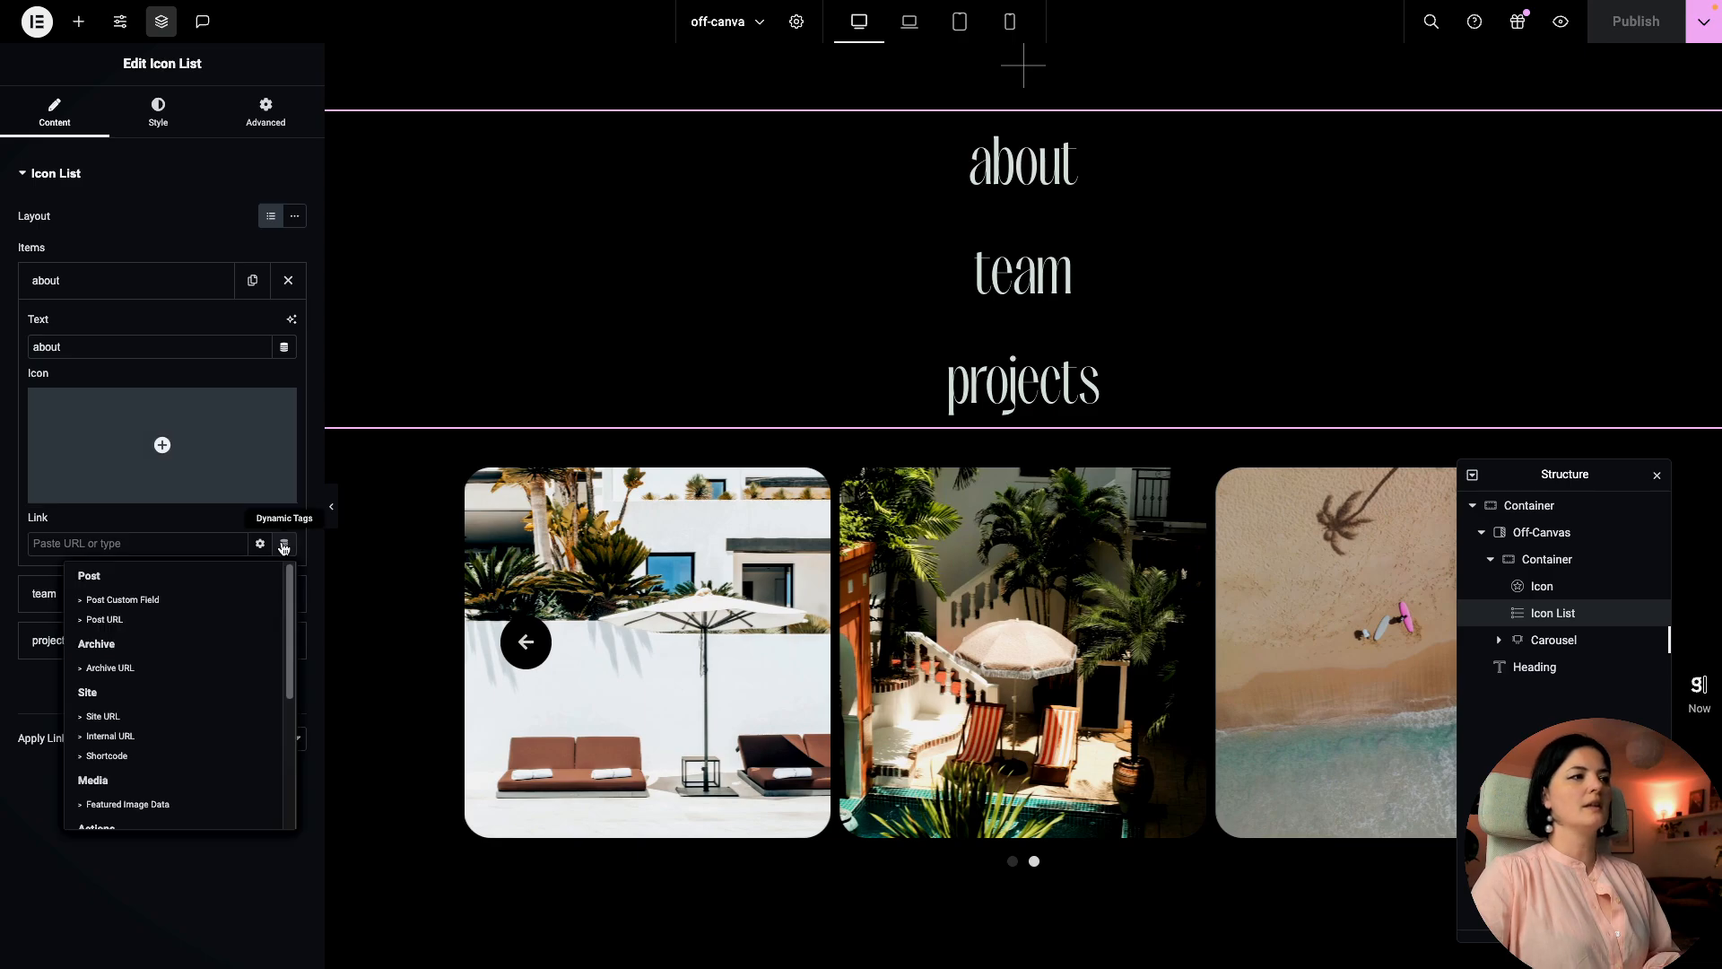
click(165, 735)
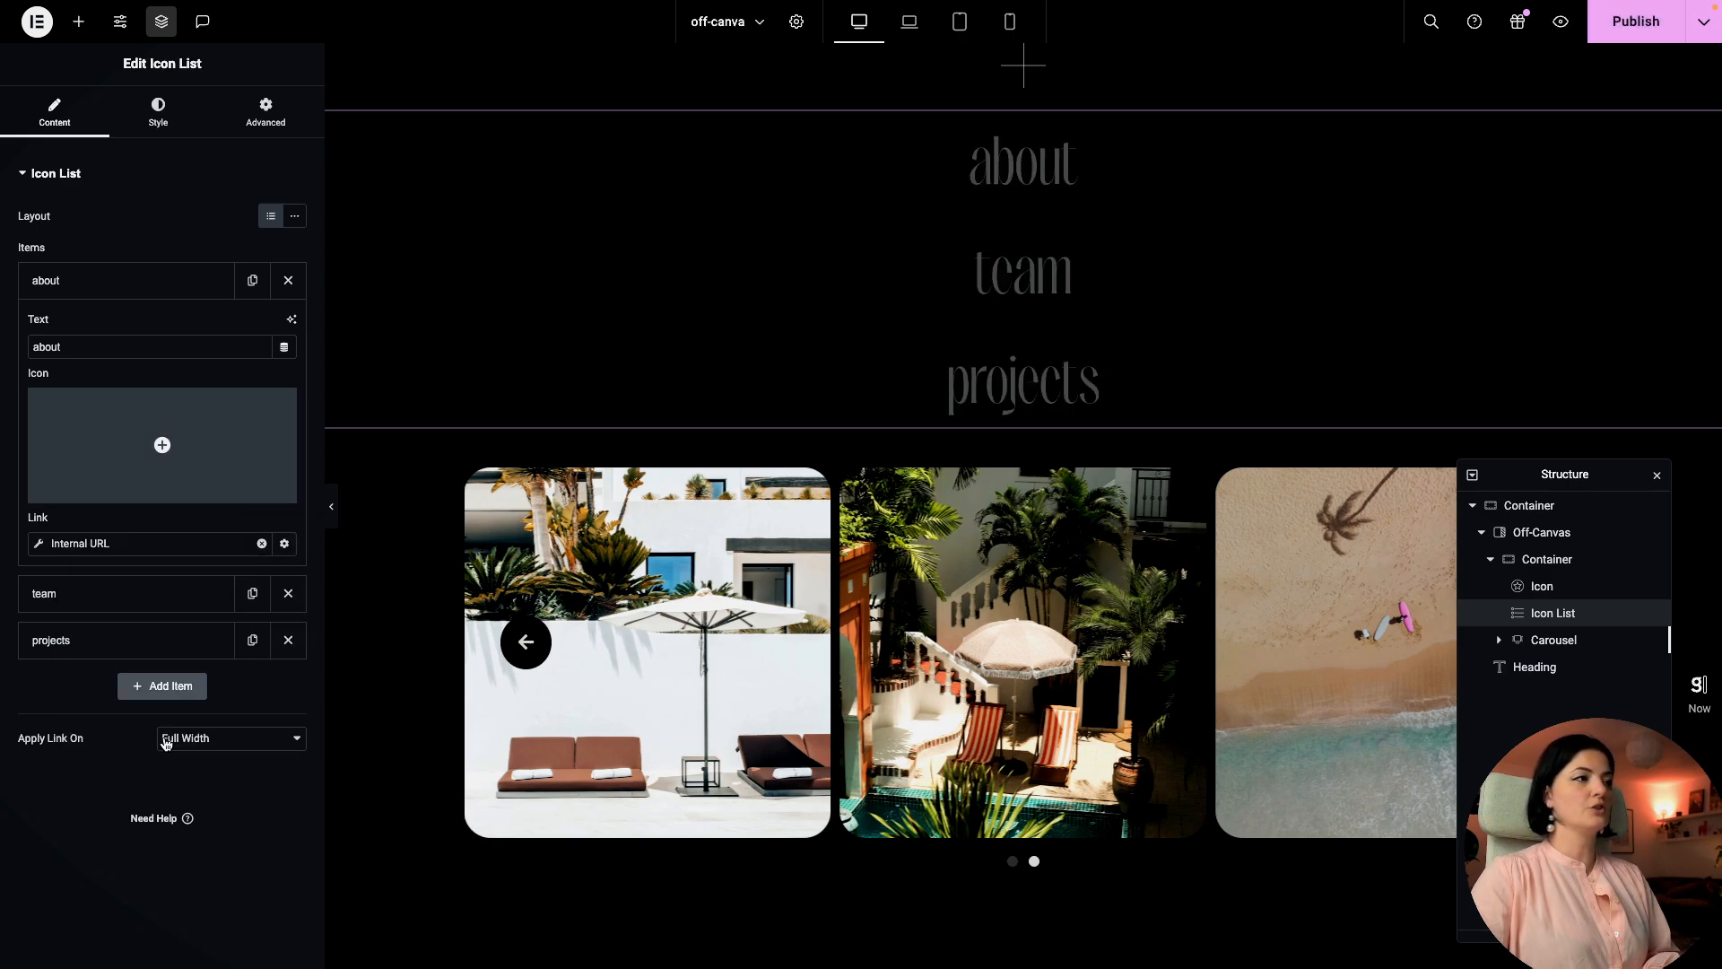
Step: Point the about item's internal link to the Content entry Hero experience on load and publish the page
click(38, 545)
click(155, 631)
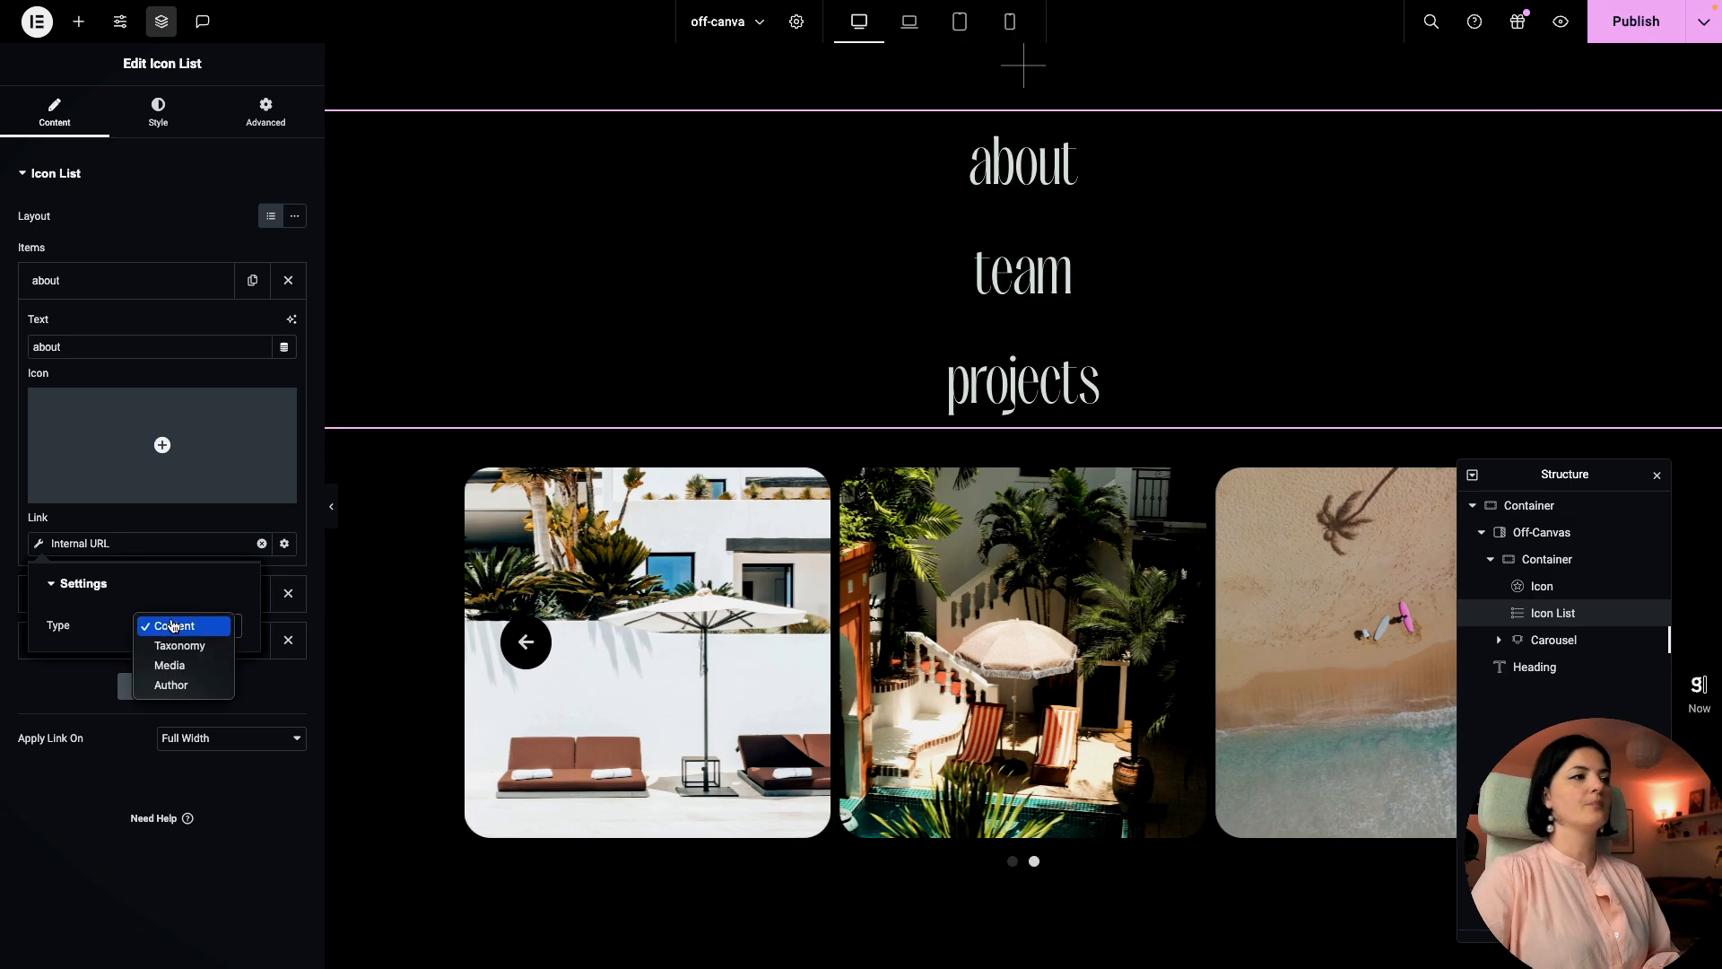
click(173, 623)
click(113, 685)
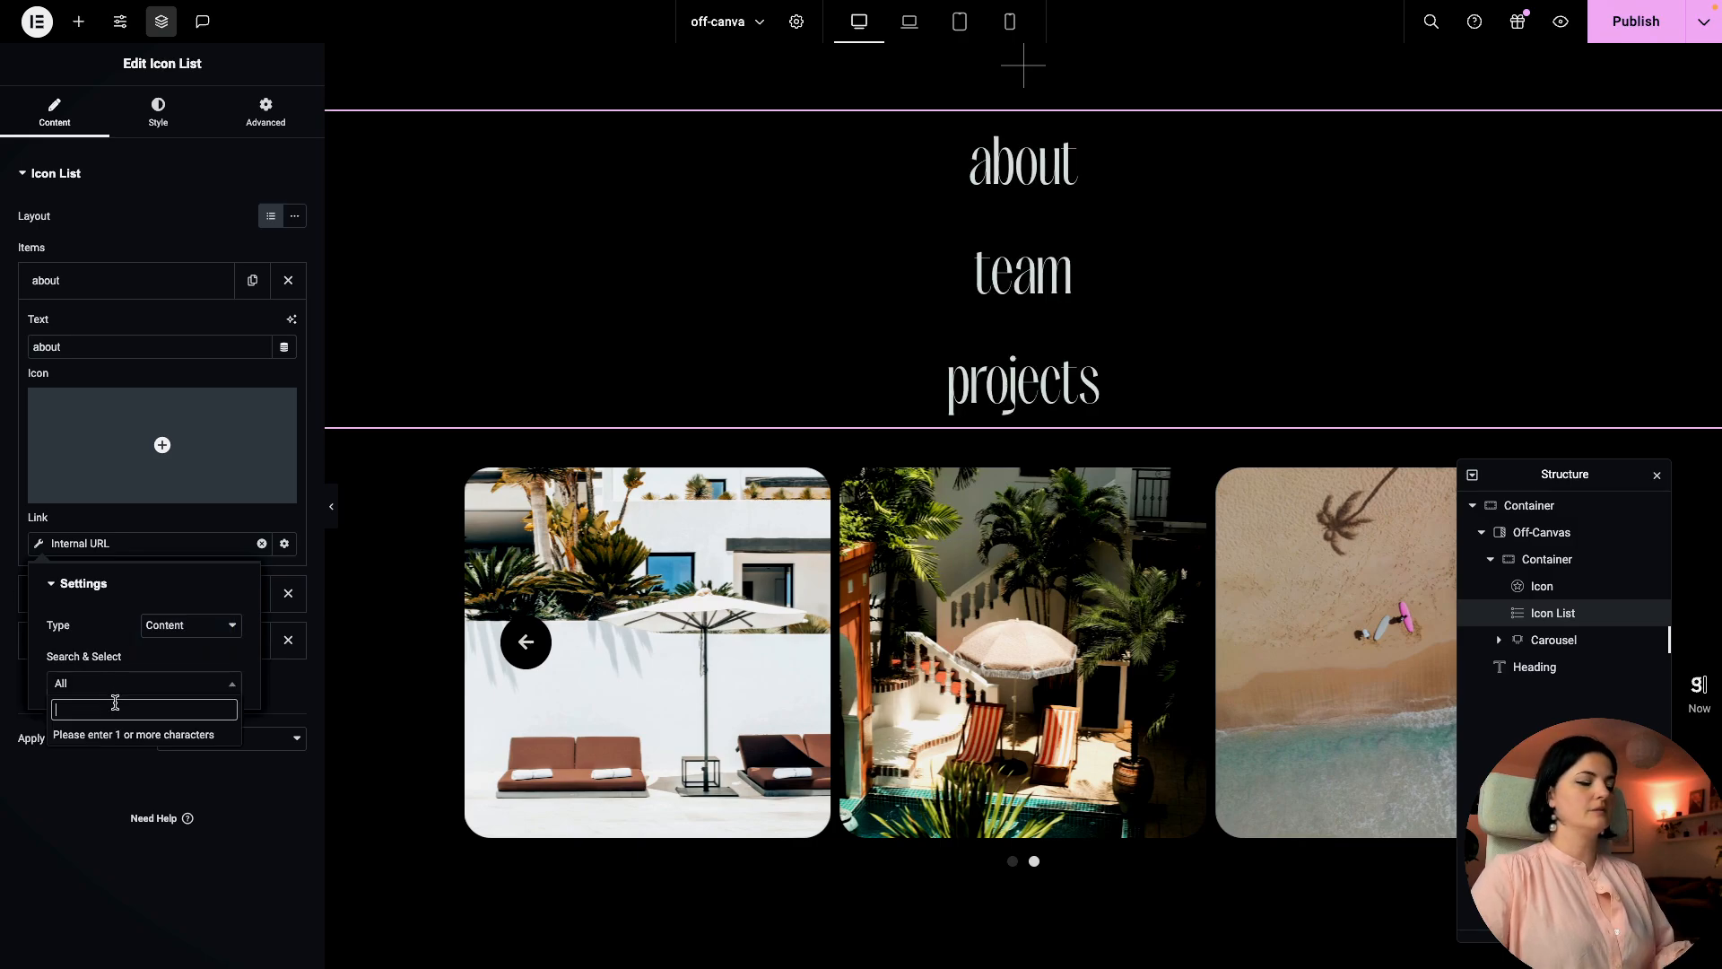
text(h)
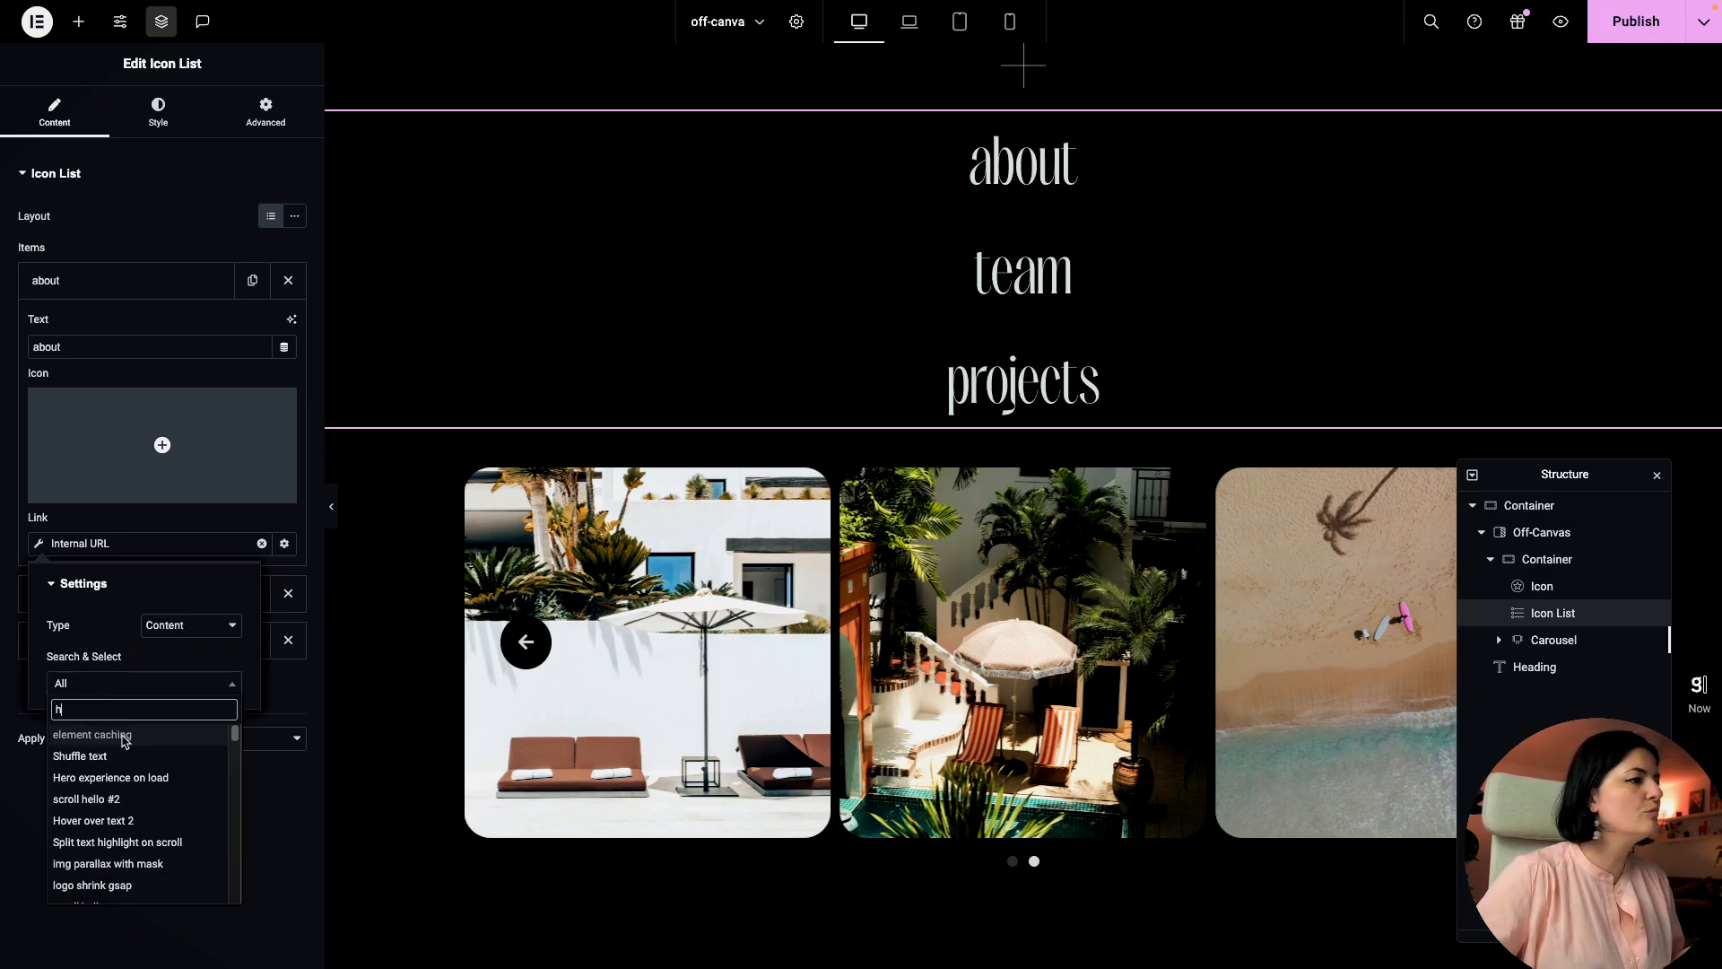
click(132, 778)
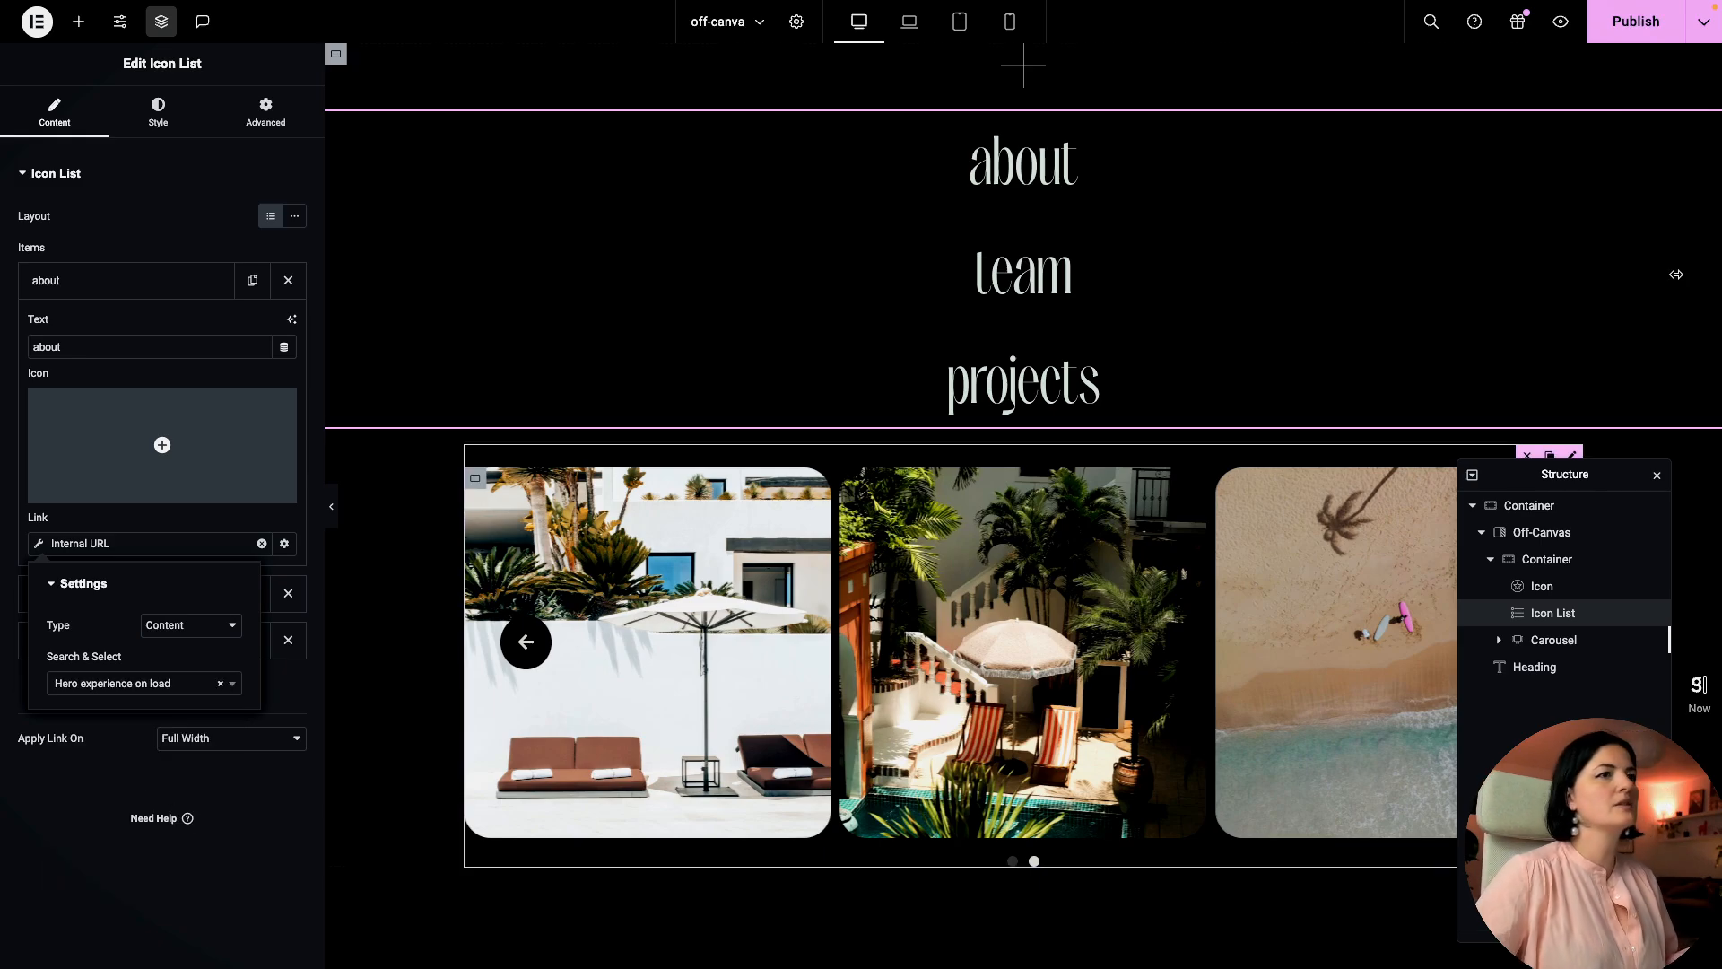
click(1636, 24)
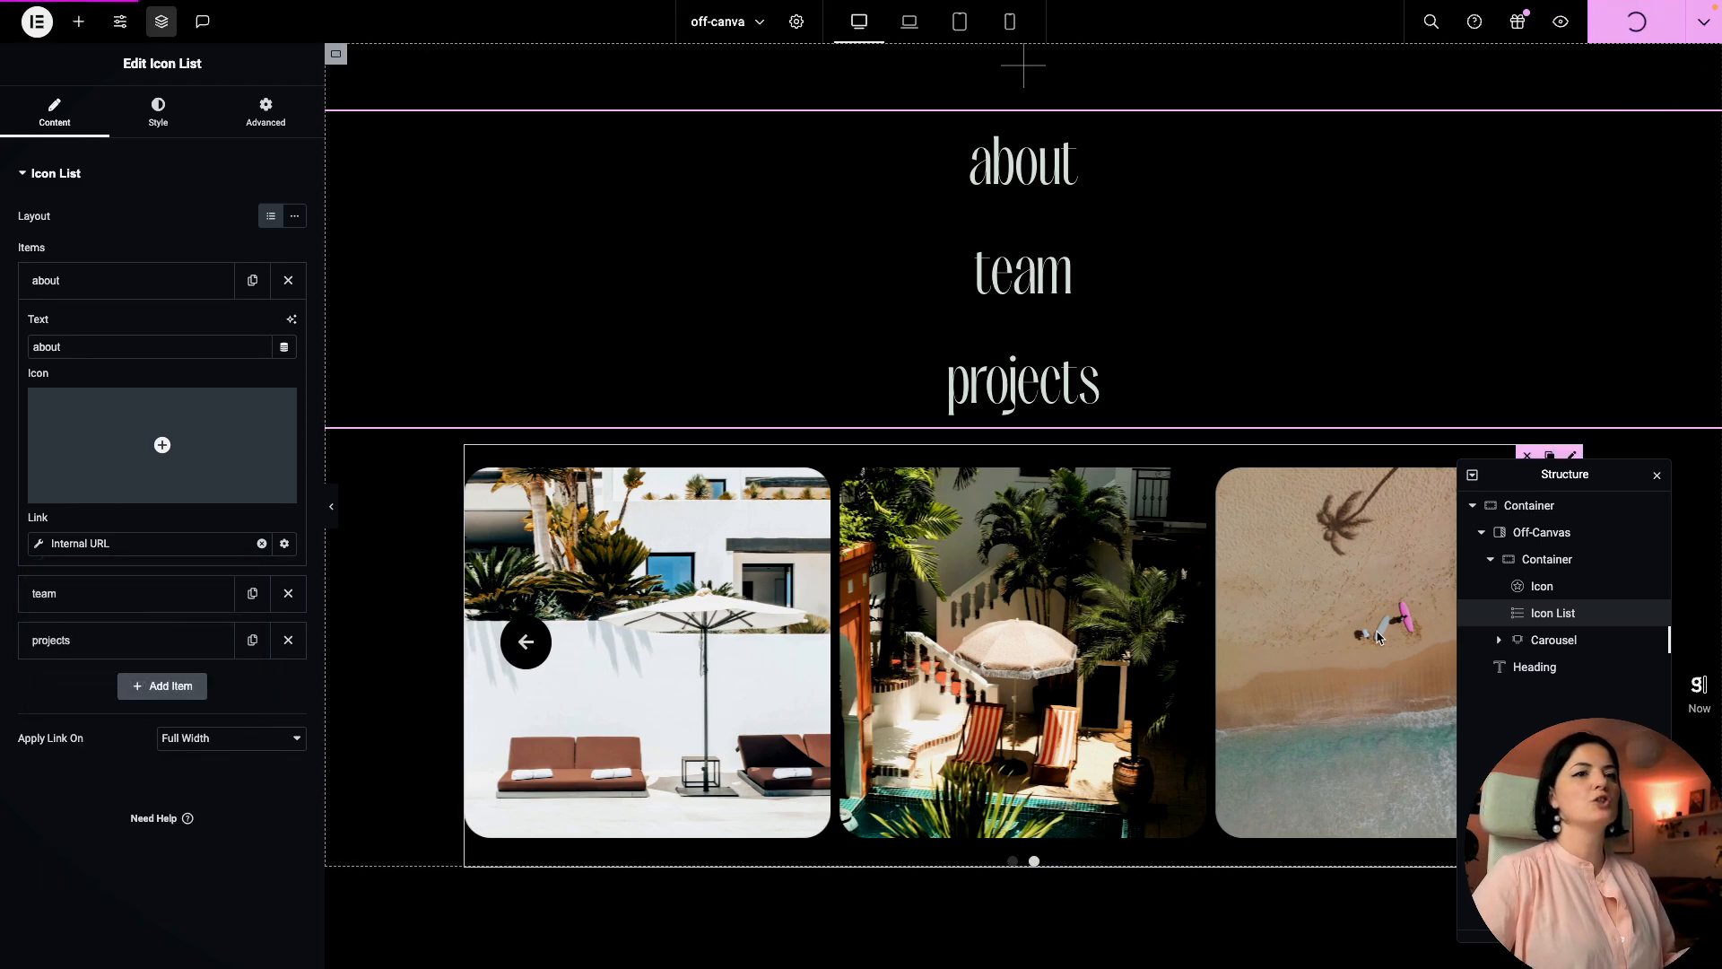
Step: Set the Off-Canvas entrance animation to Slide In Down
click(1533, 535)
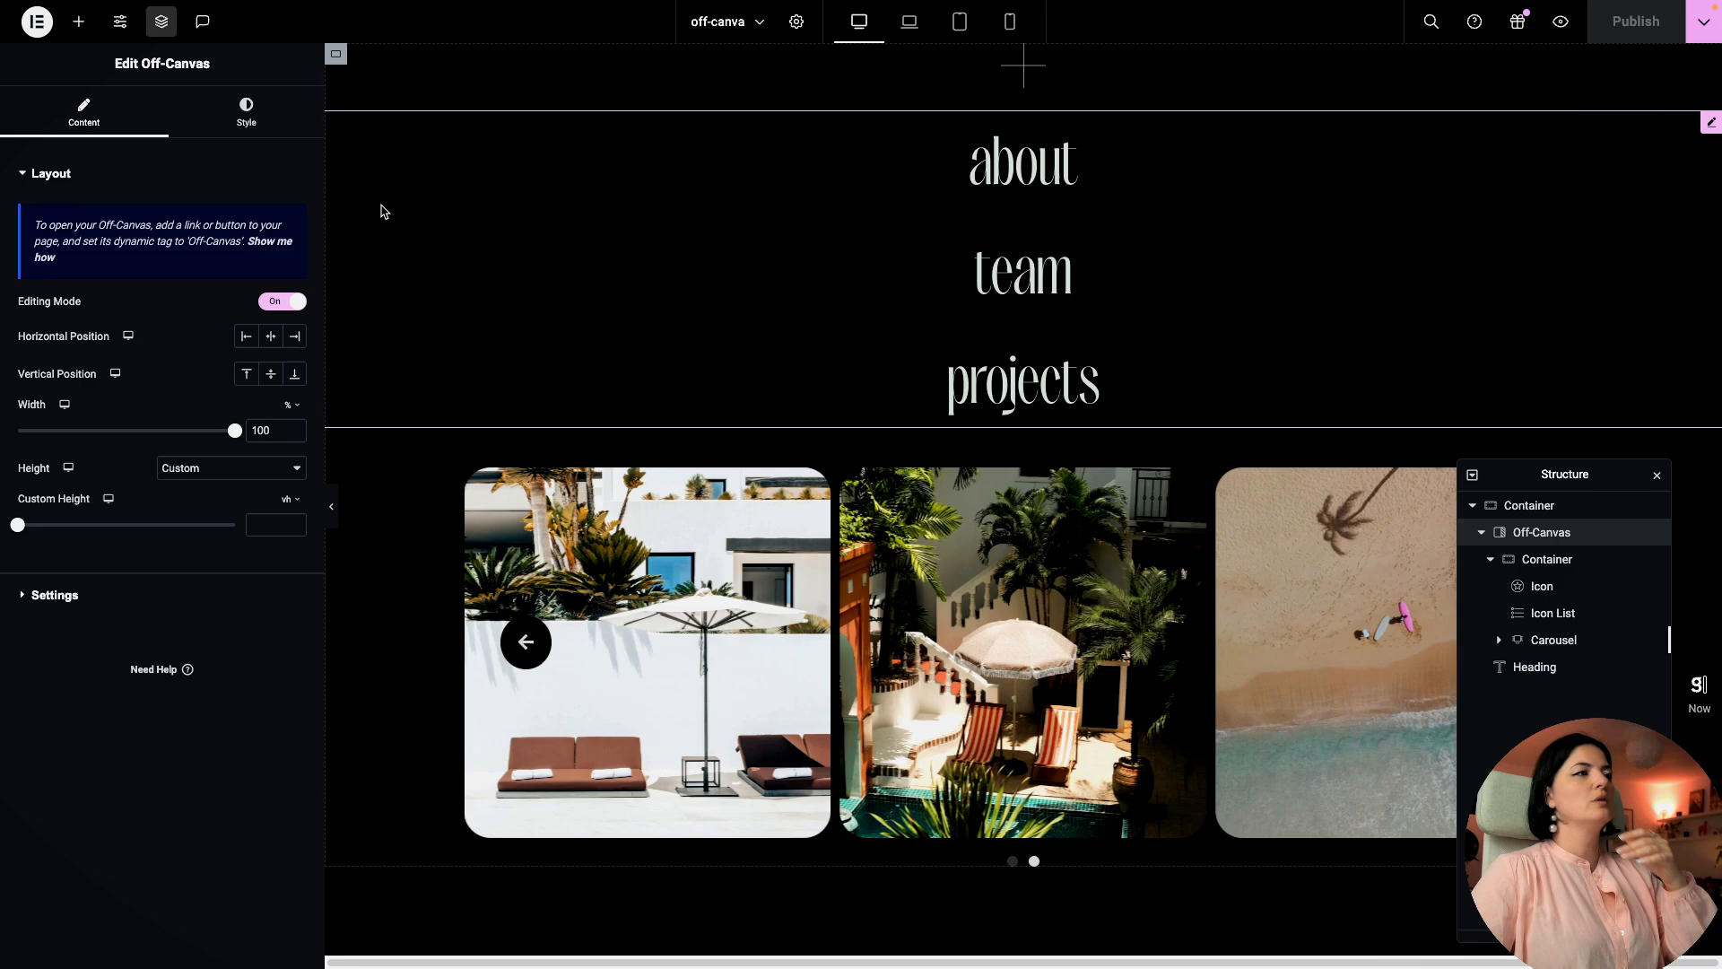
click(55, 597)
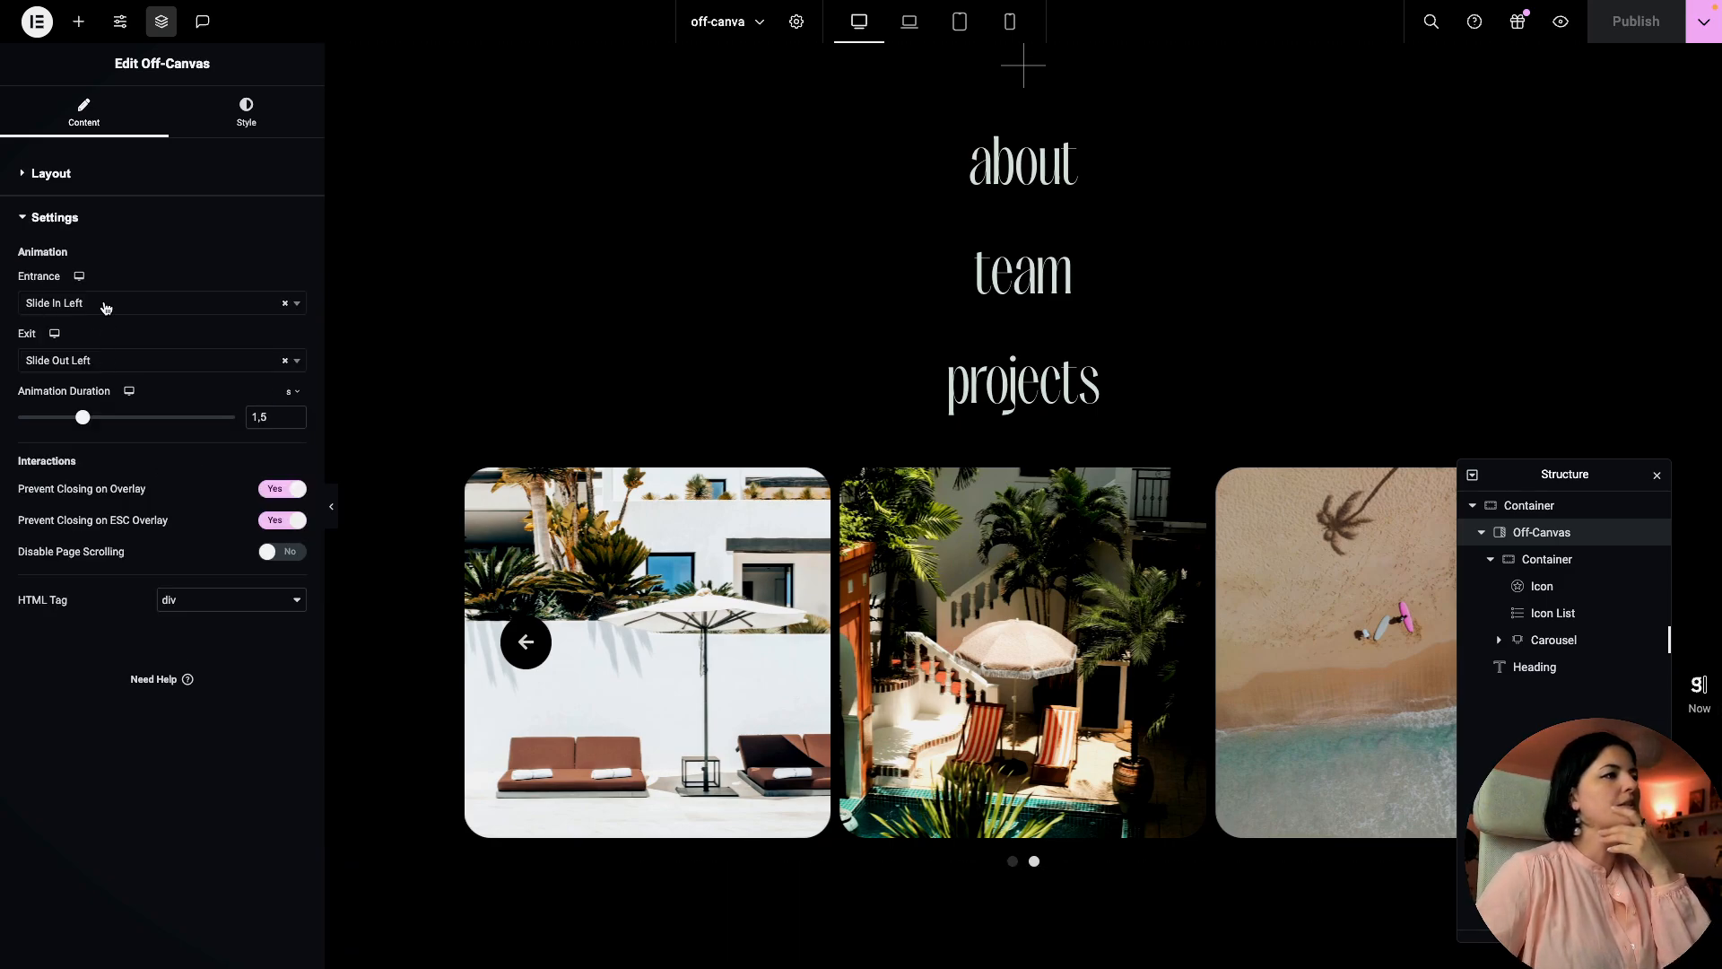
click(105, 308)
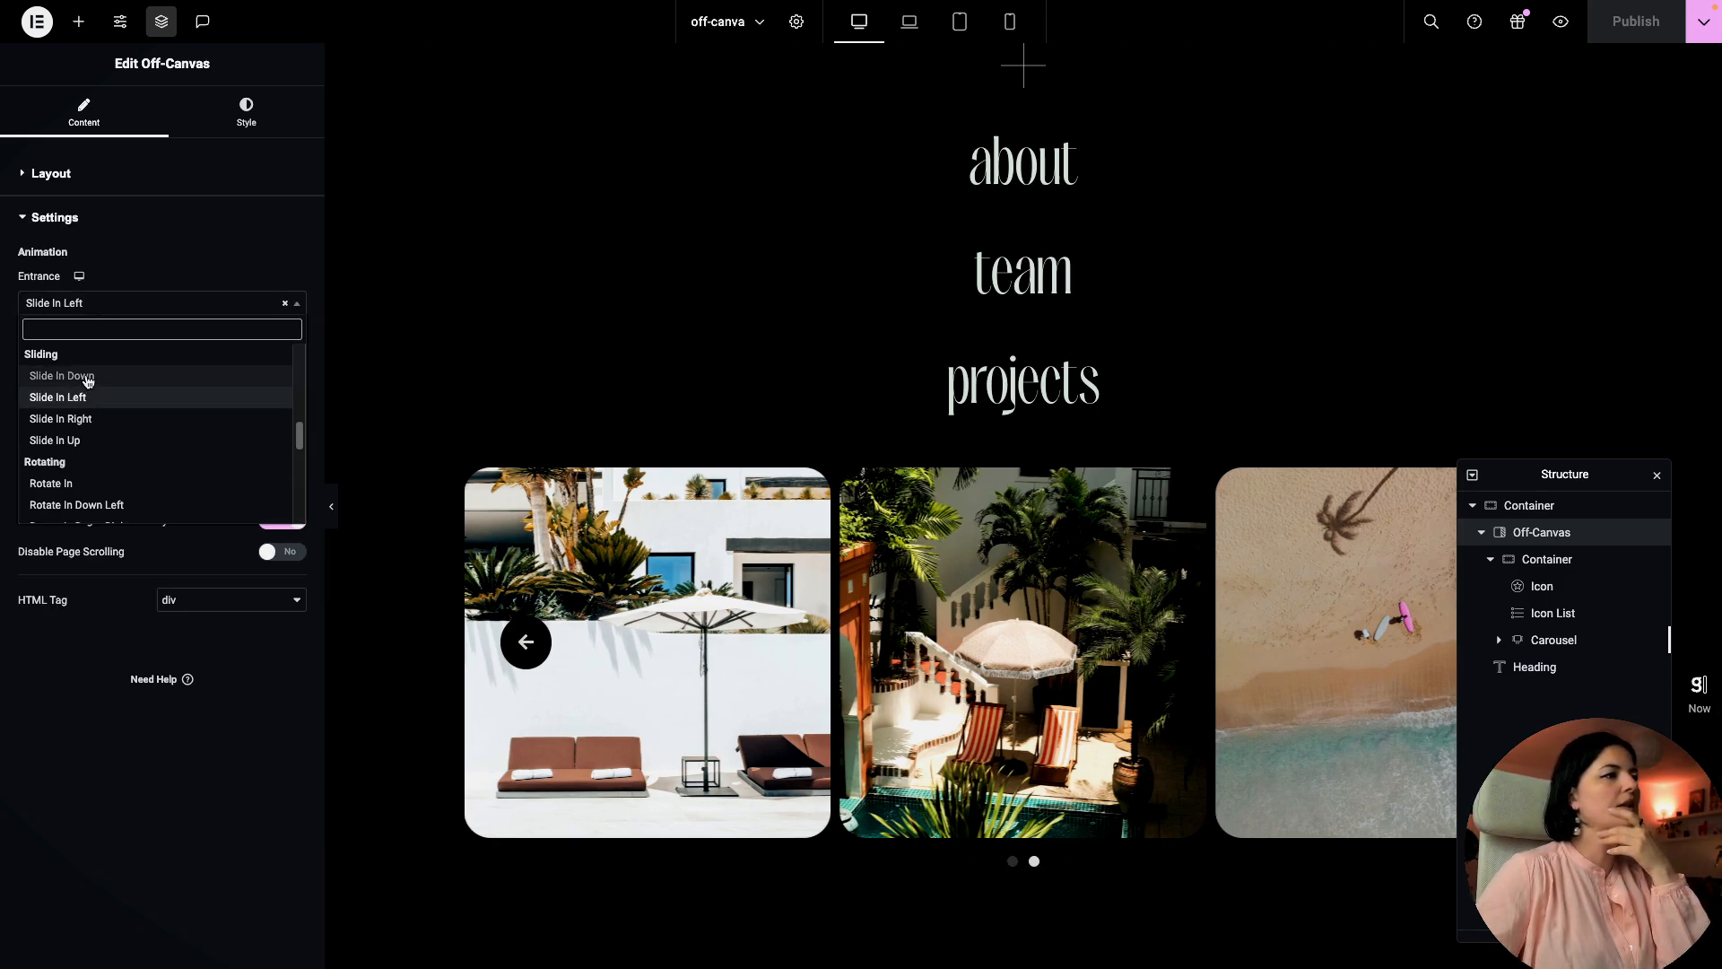
click(86, 376)
Step: Set the Off-Canvas exit animation to Slide Out Up and publish the page
click(93, 362)
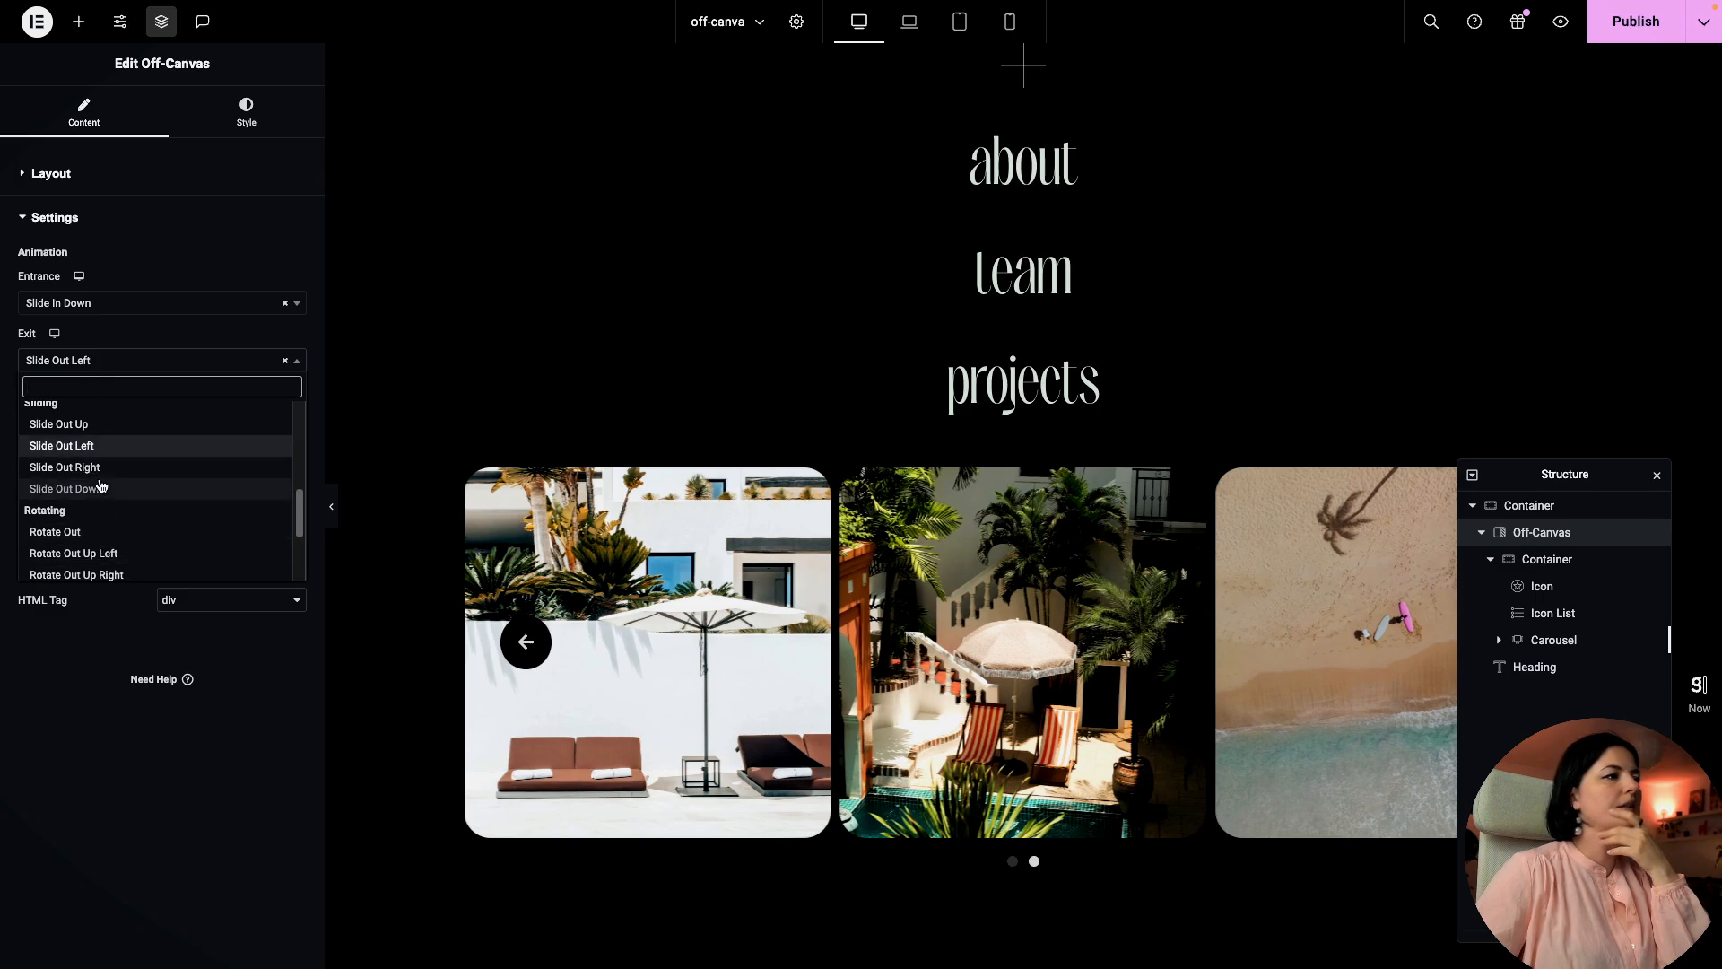
scroll(99, 521, down, 2)
scroll(101, 495, up, 2)
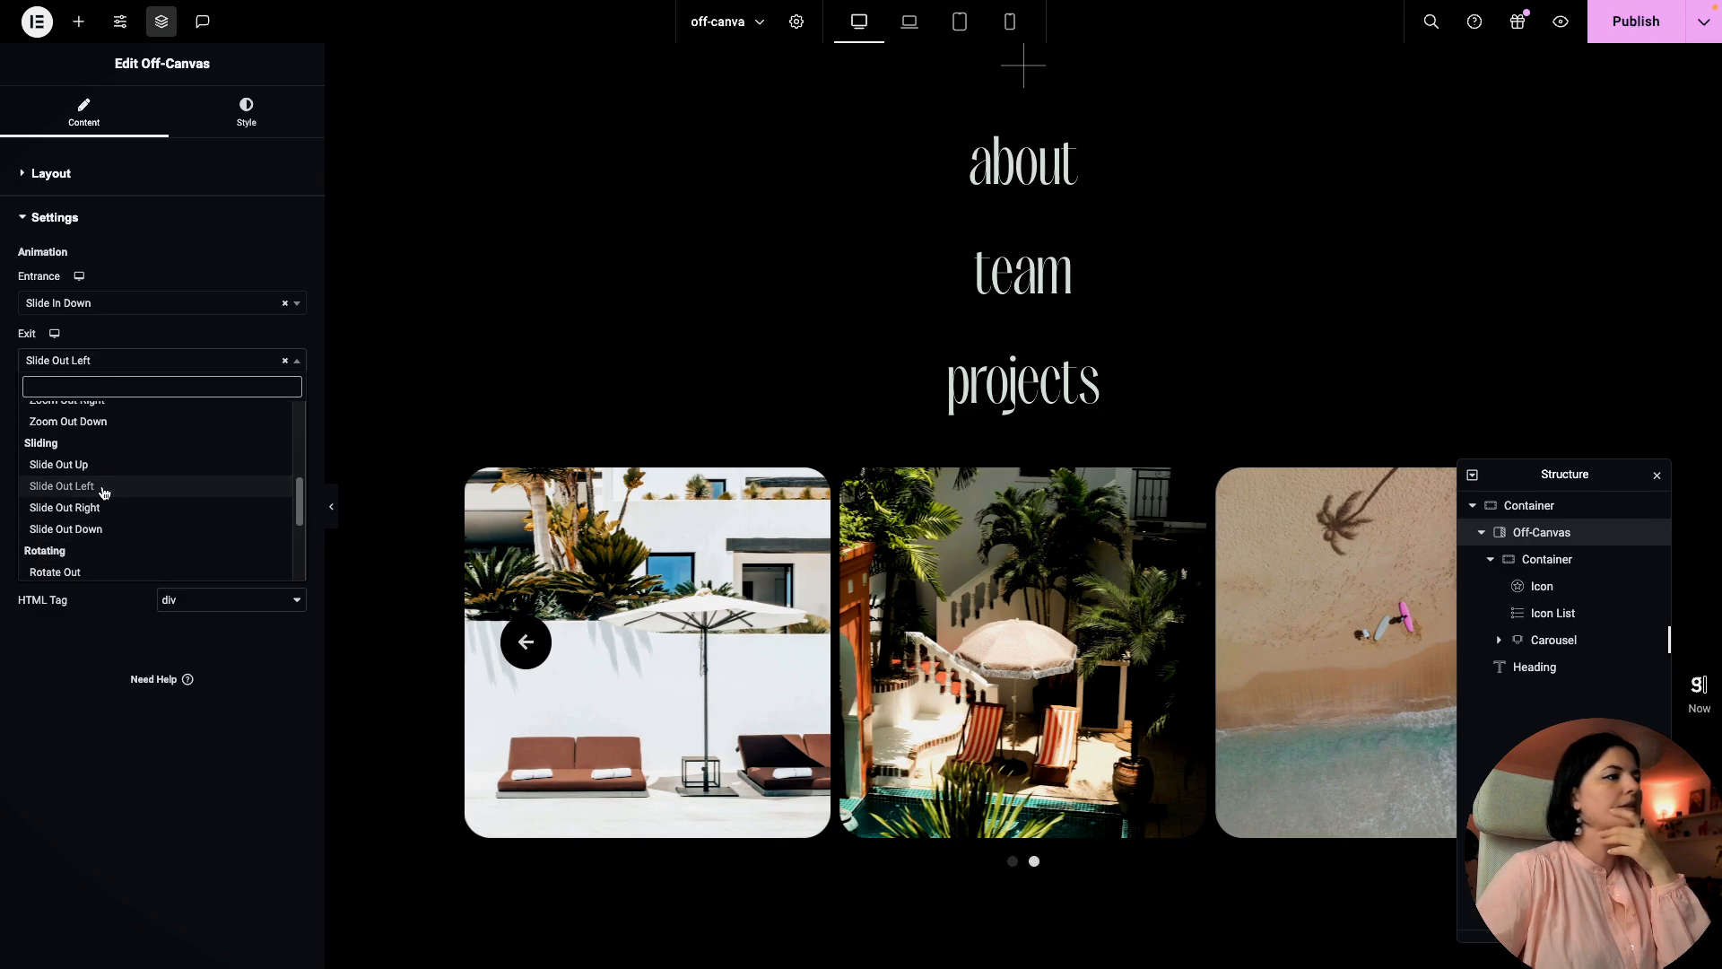
scroll(102, 469, up, 1)
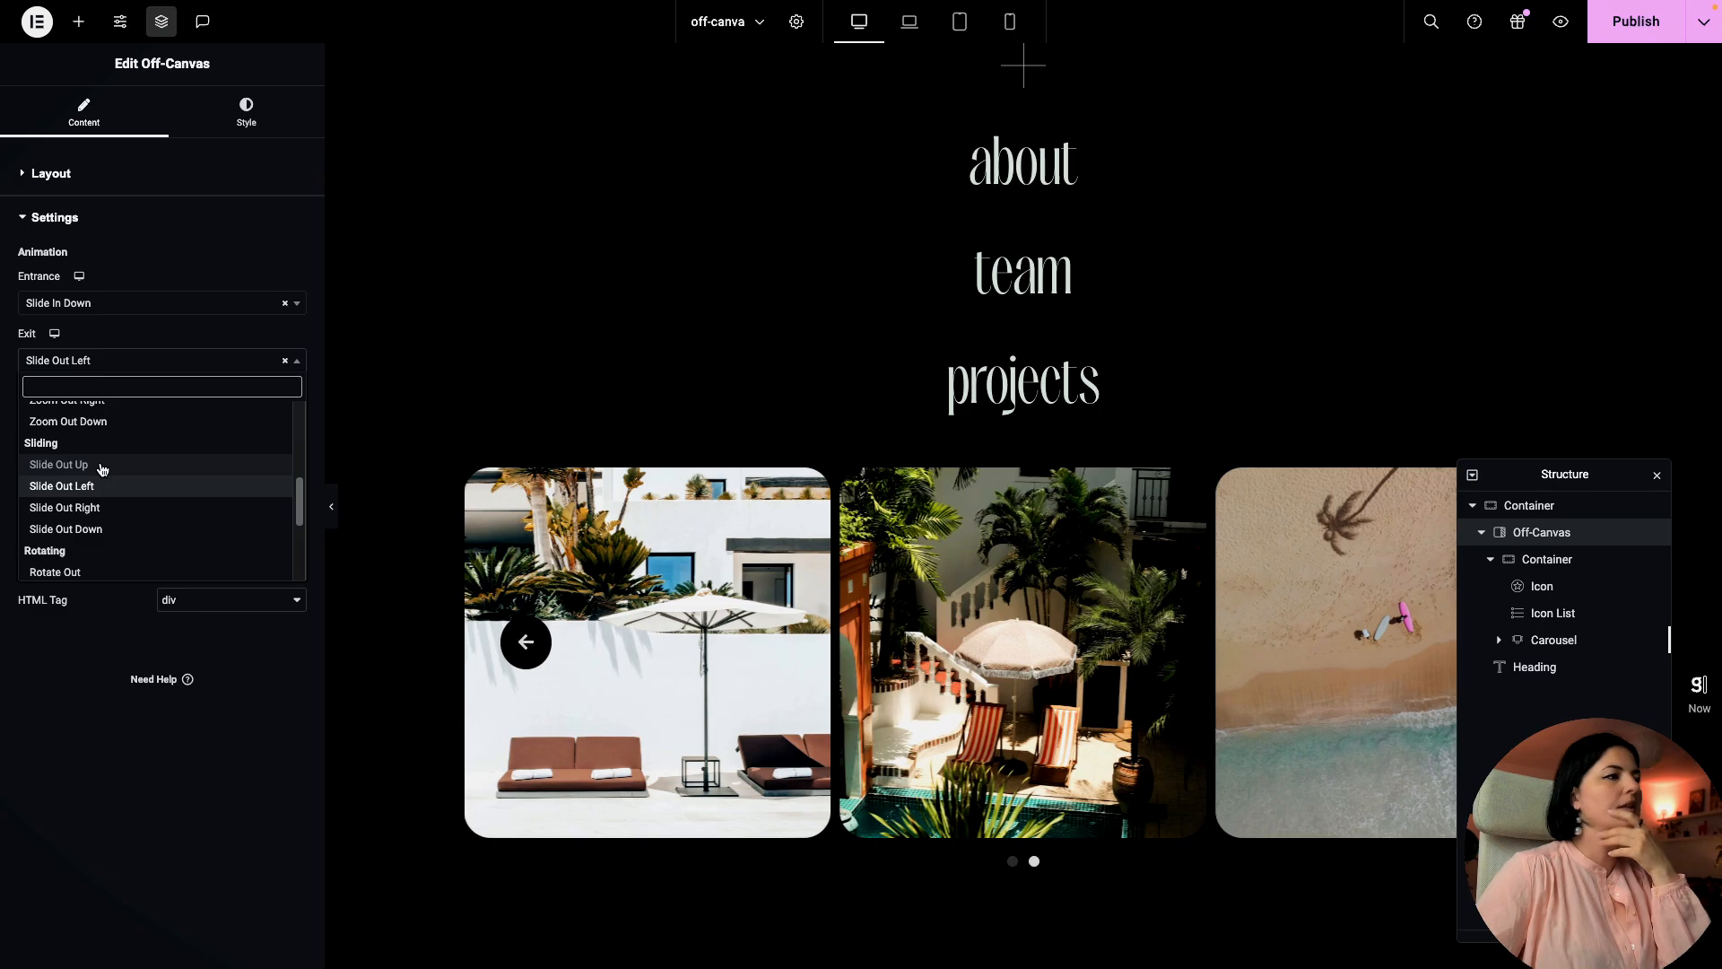
click(101, 465)
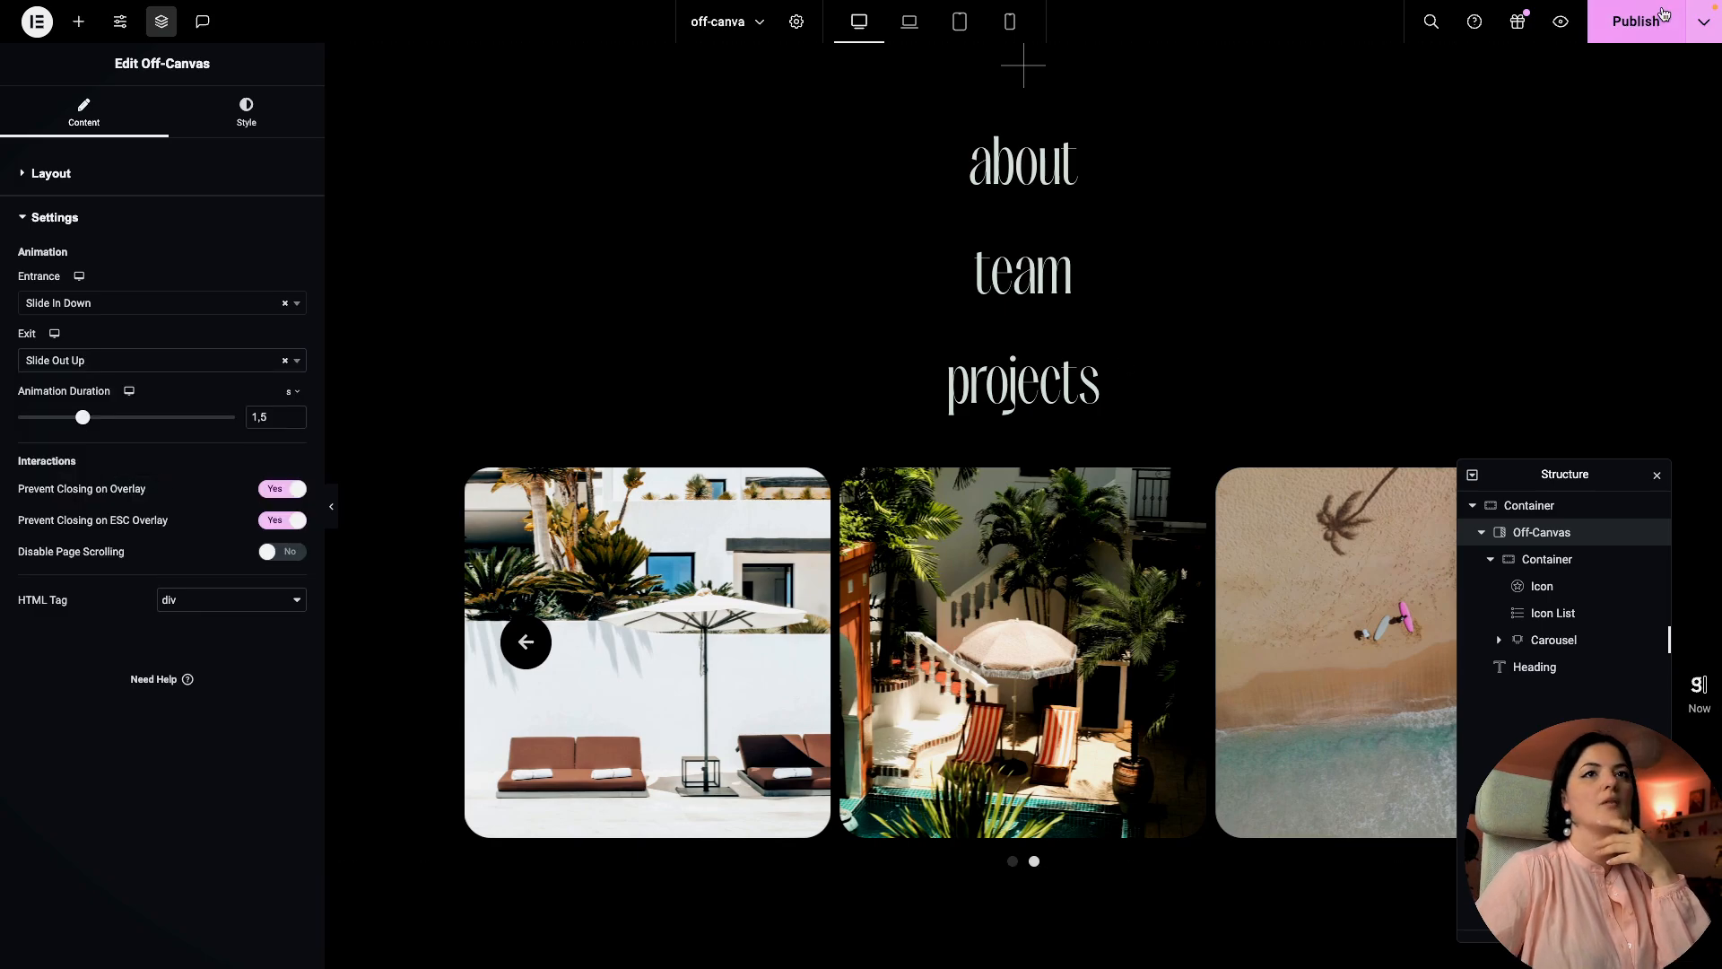
click(1626, 33)
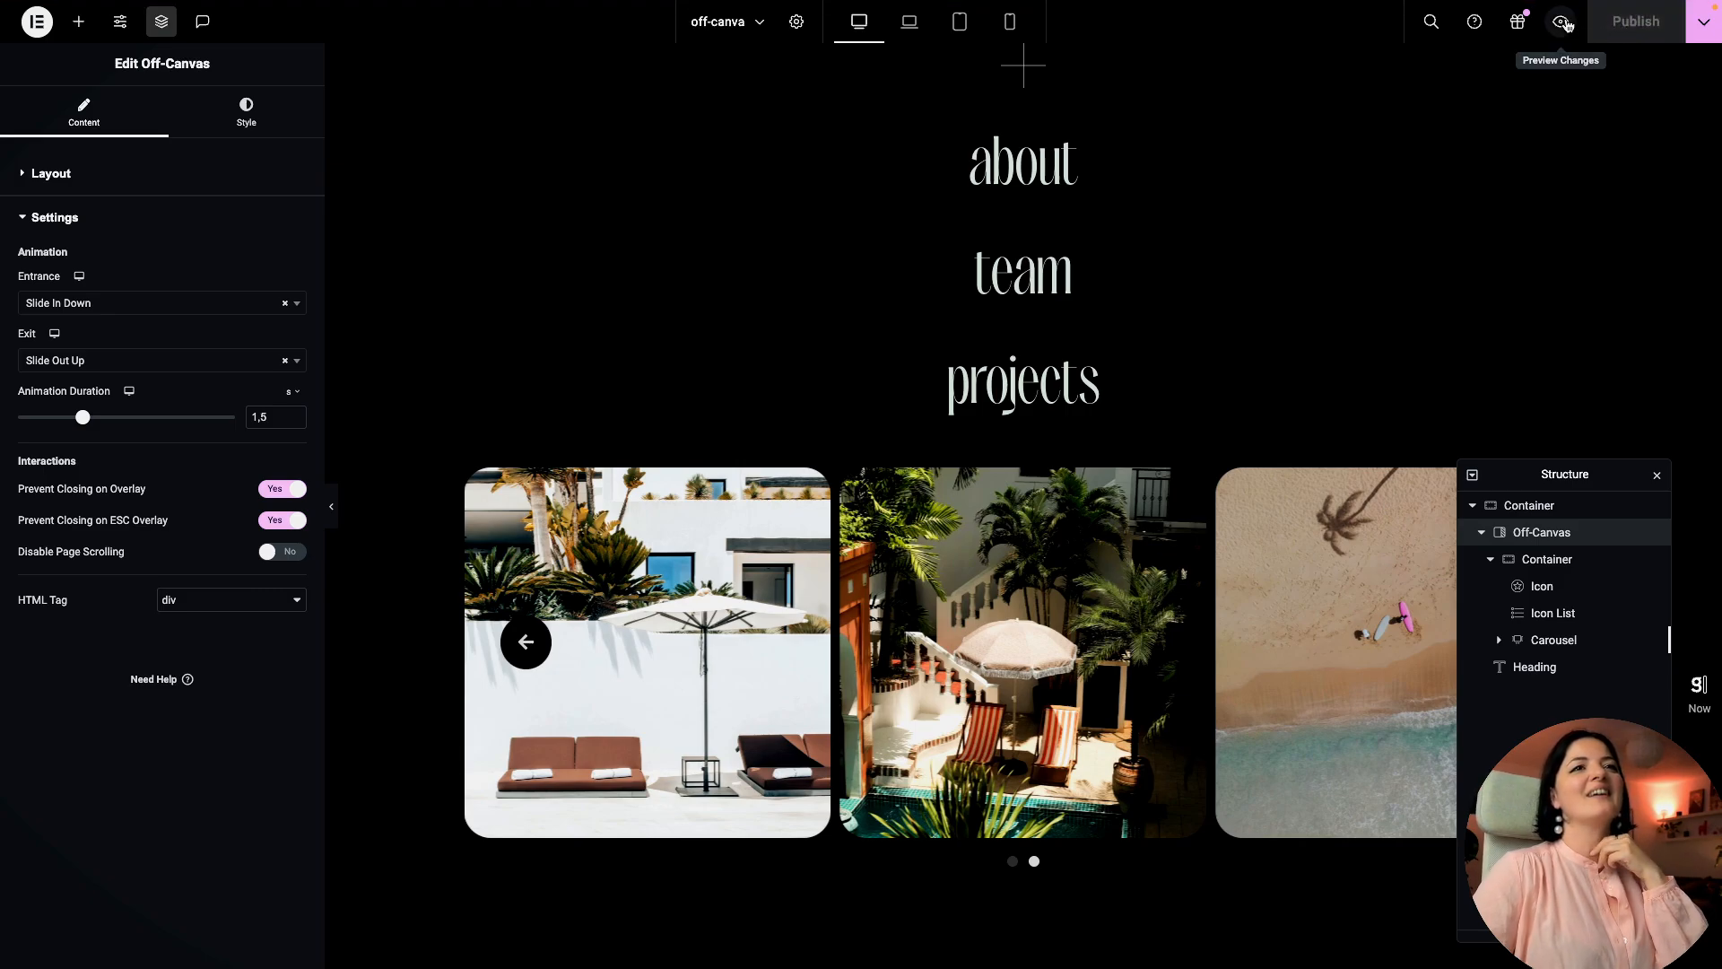
Step: Preview the page, test the Off-Canvas menu from the CLICK FOR GOOD STUFF heading and follow its about link
click(1562, 22)
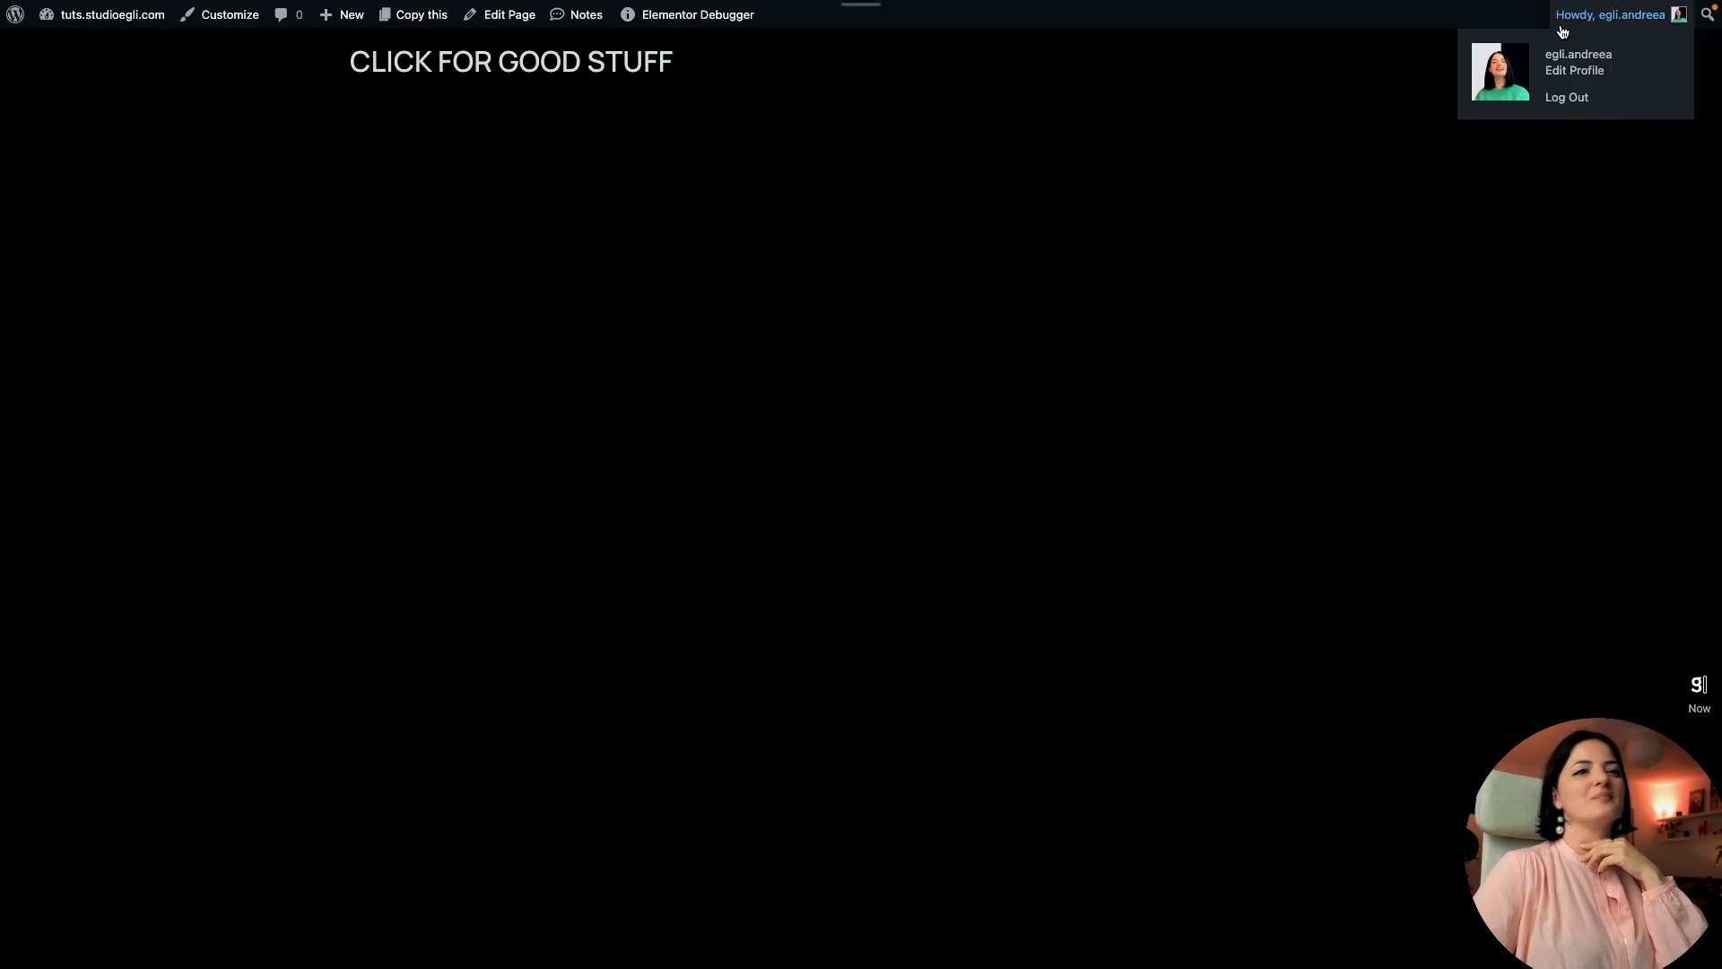
click(565, 68)
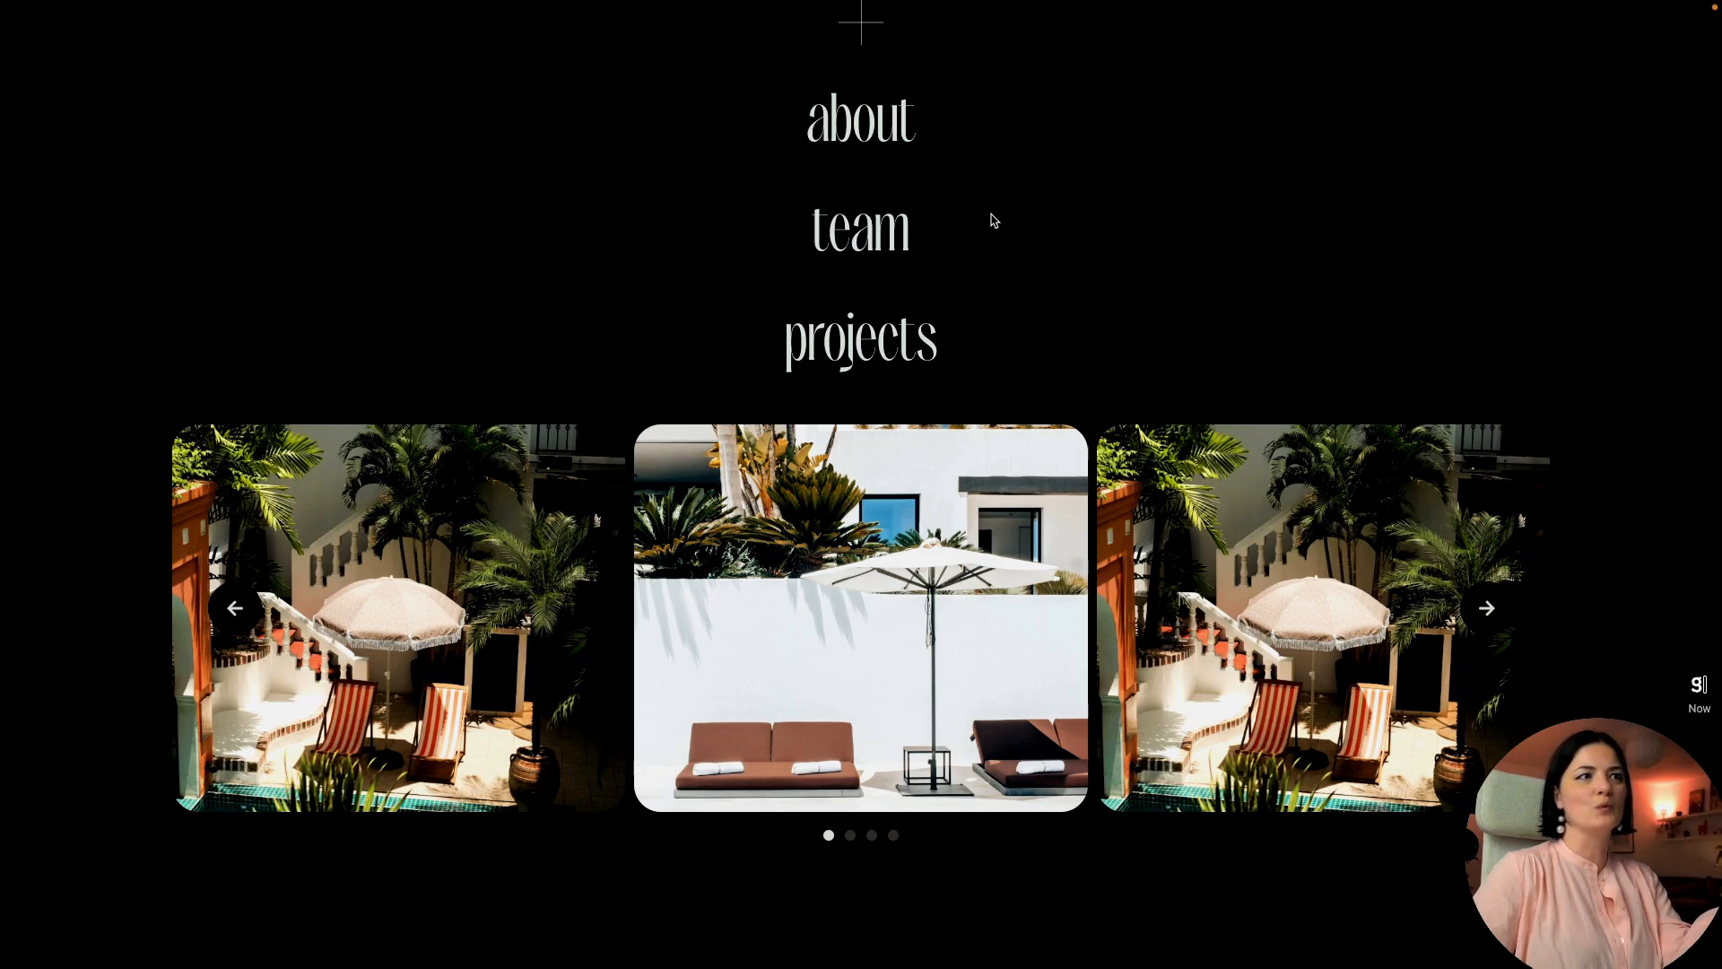
click(956, 158)
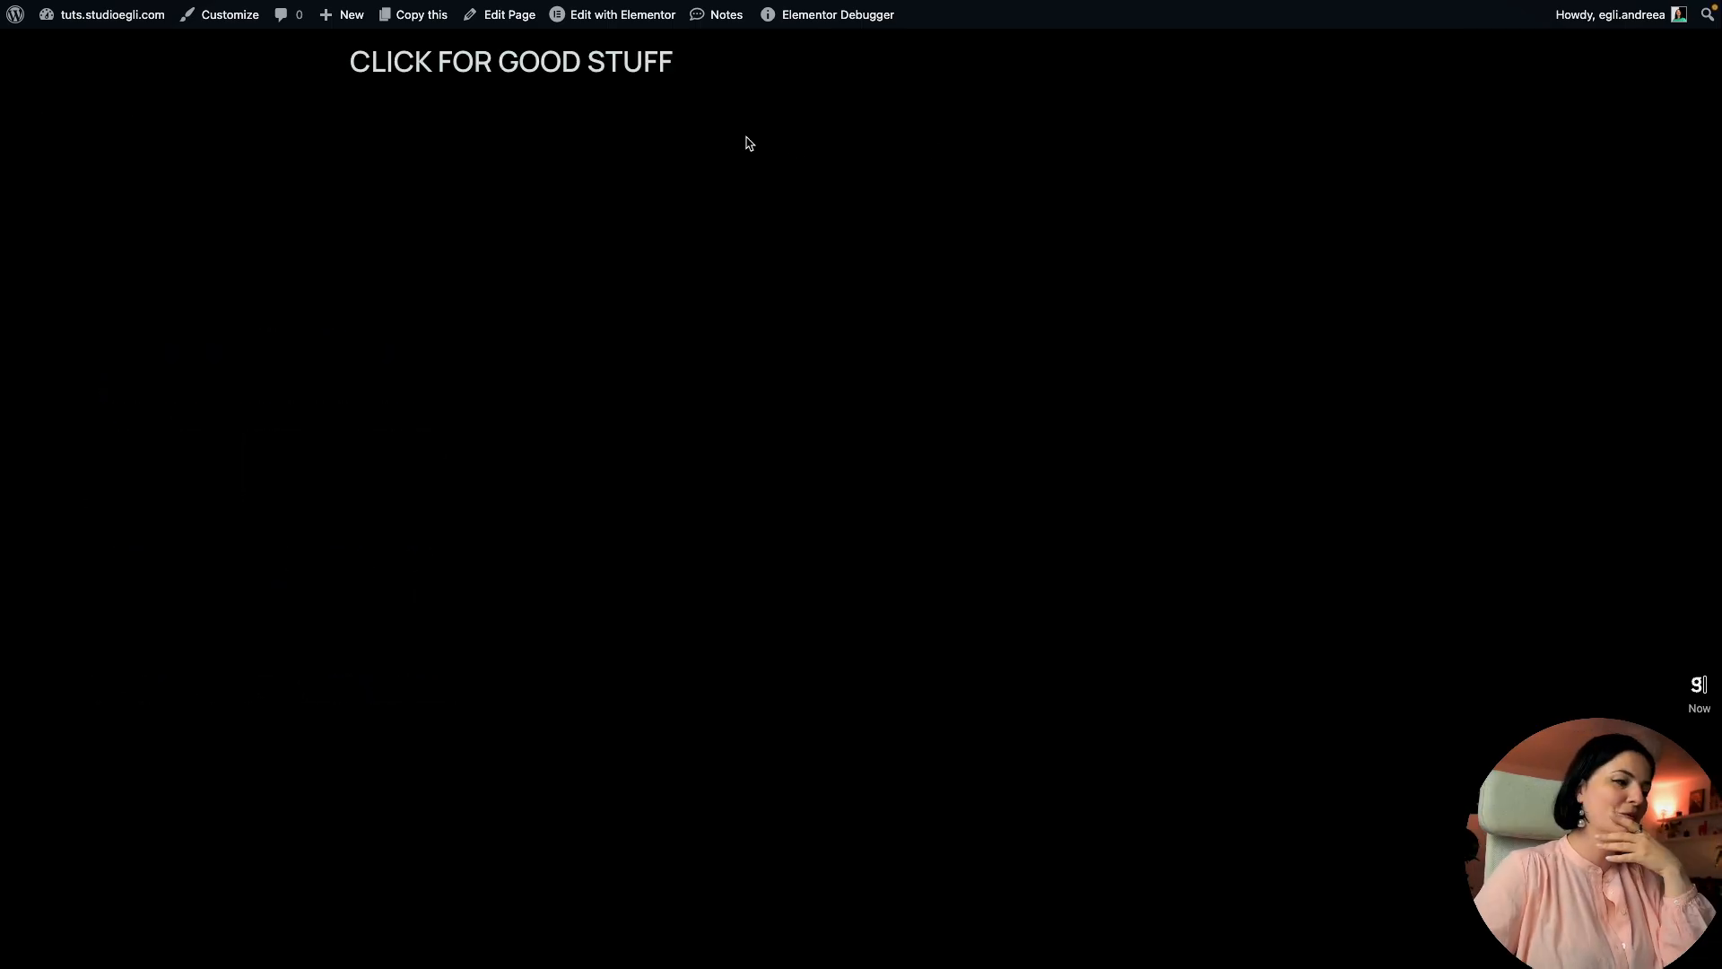
click(635, 65)
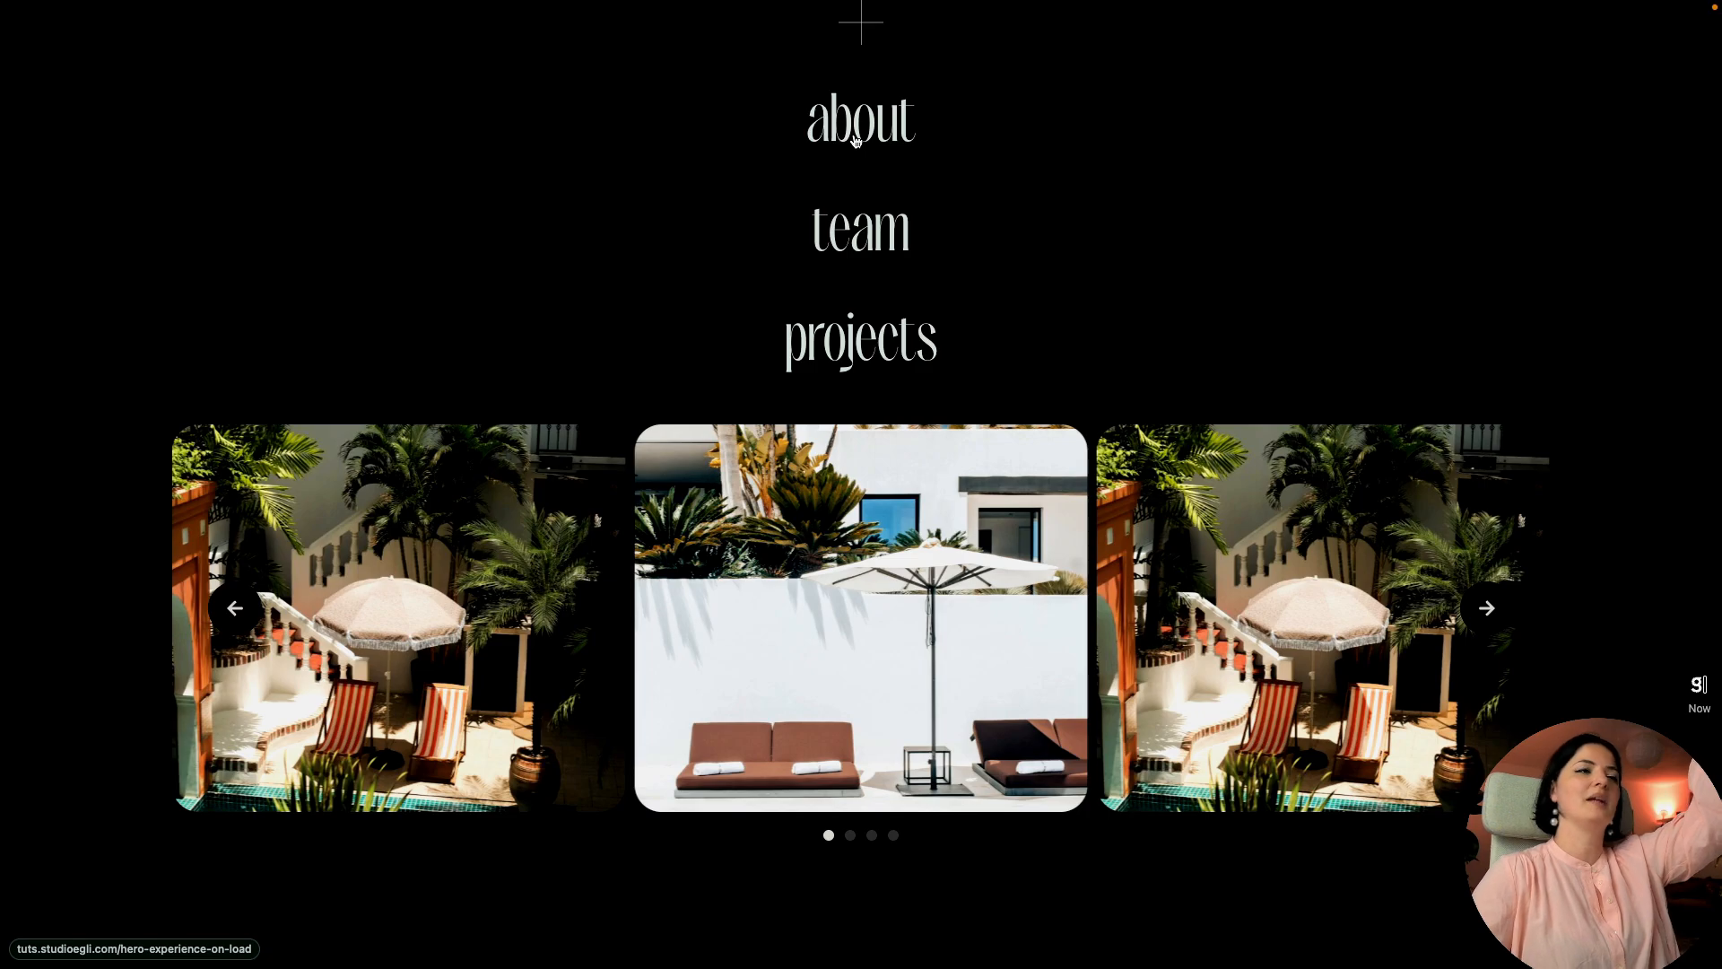
click(855, 141)
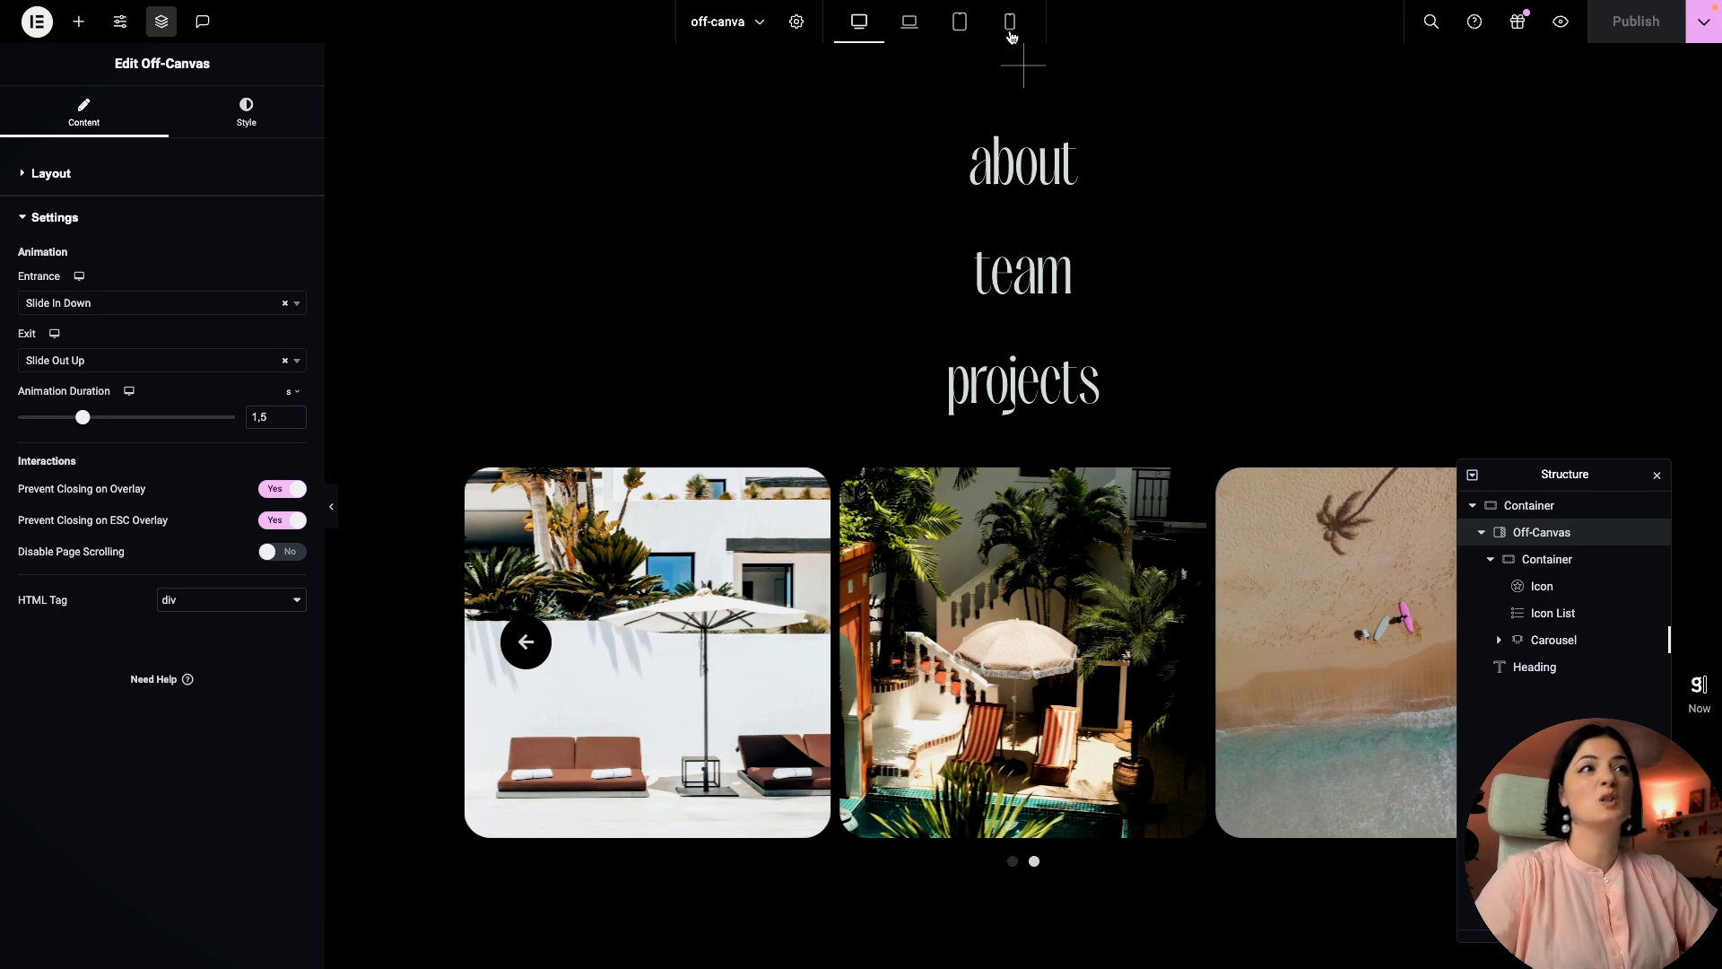
Step: In the mobile view, duplicate the Carousel and set the Off-Canvas height to Custom
click(1010, 21)
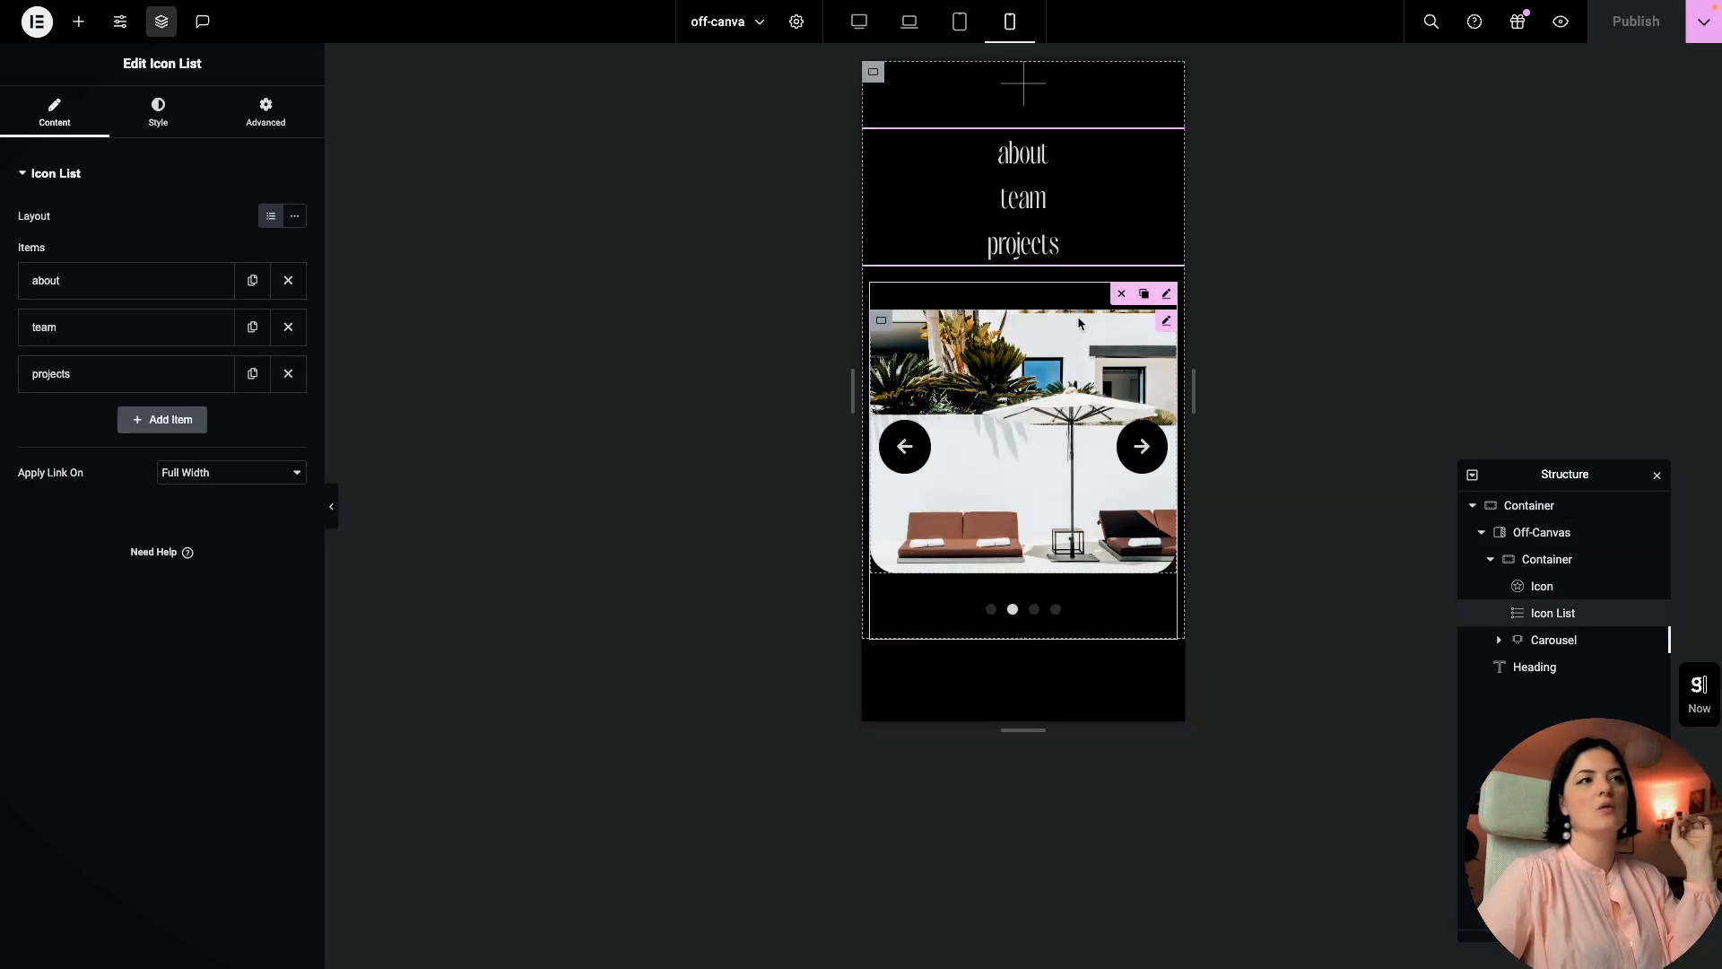
click(1144, 295)
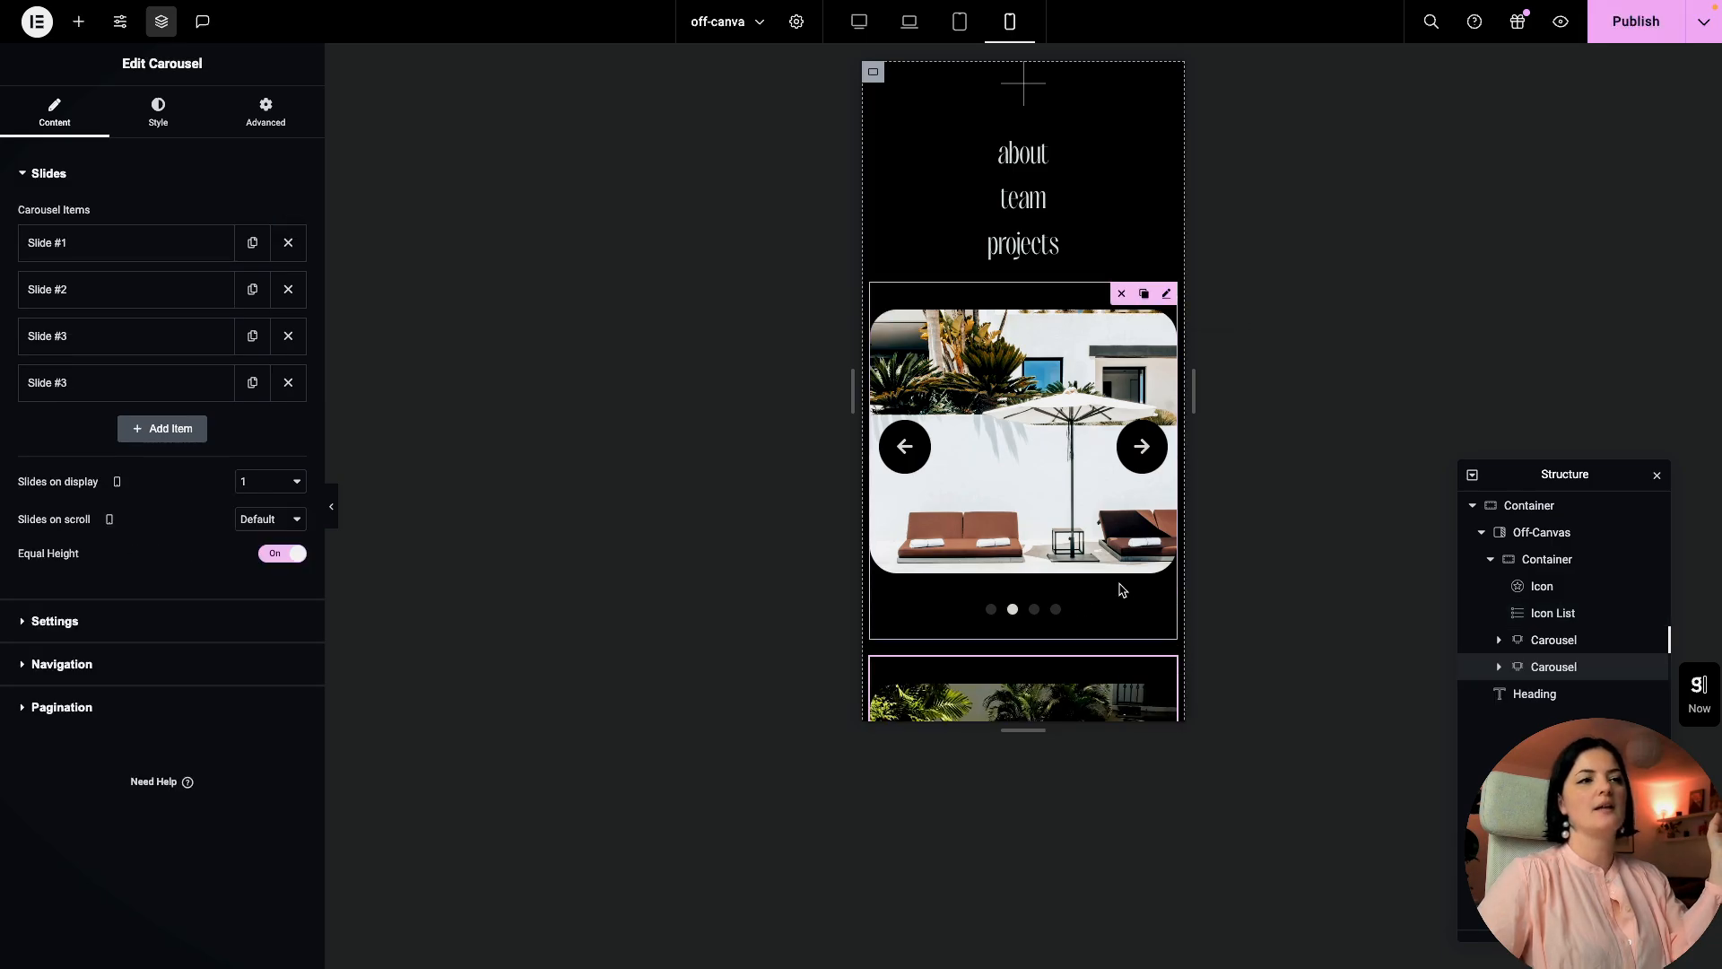
click(1534, 530)
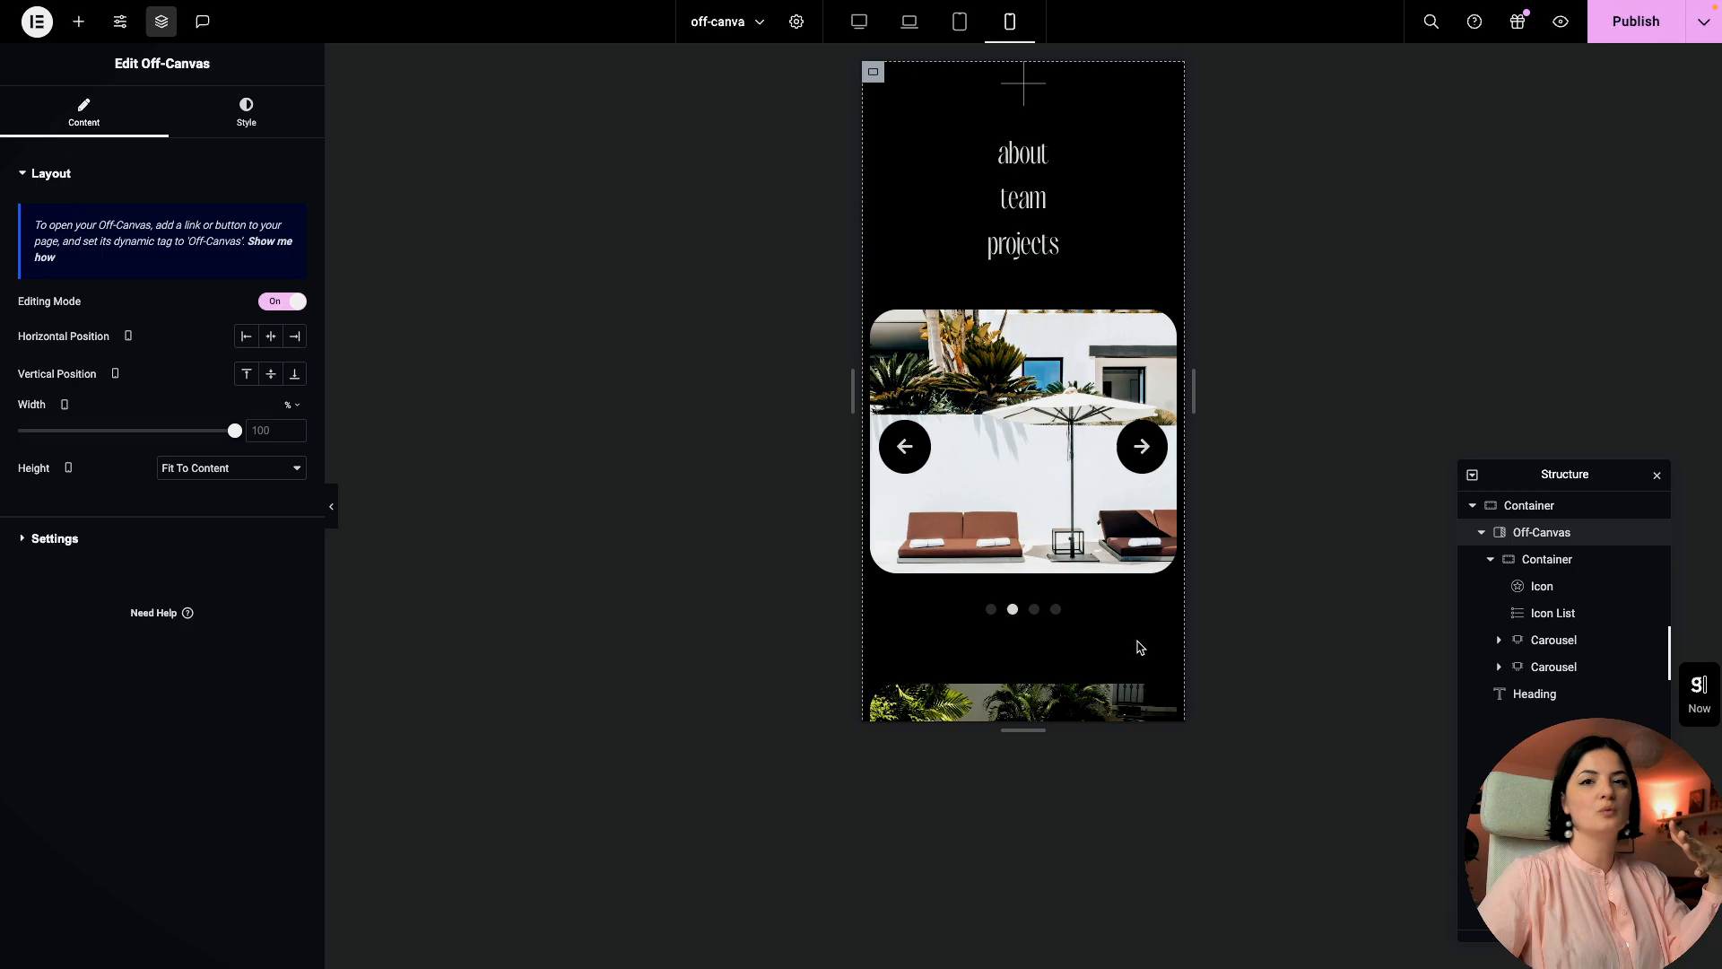
click(232, 468)
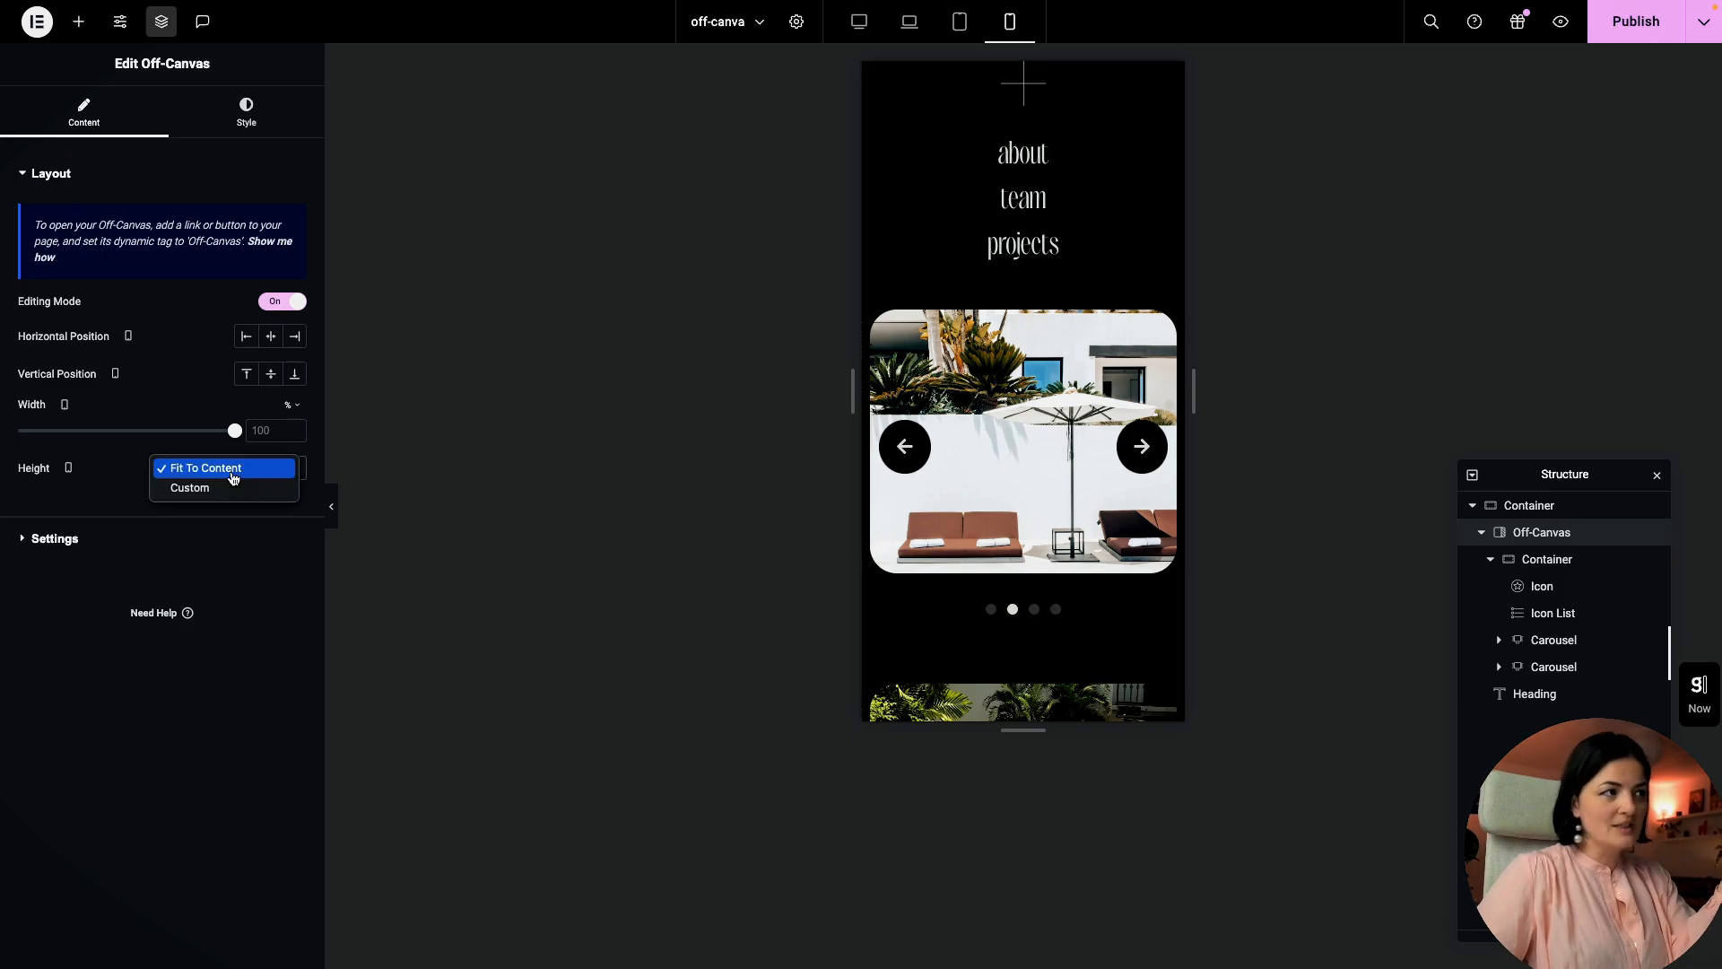
click(229, 489)
scroll(1182, 515, down, 3)
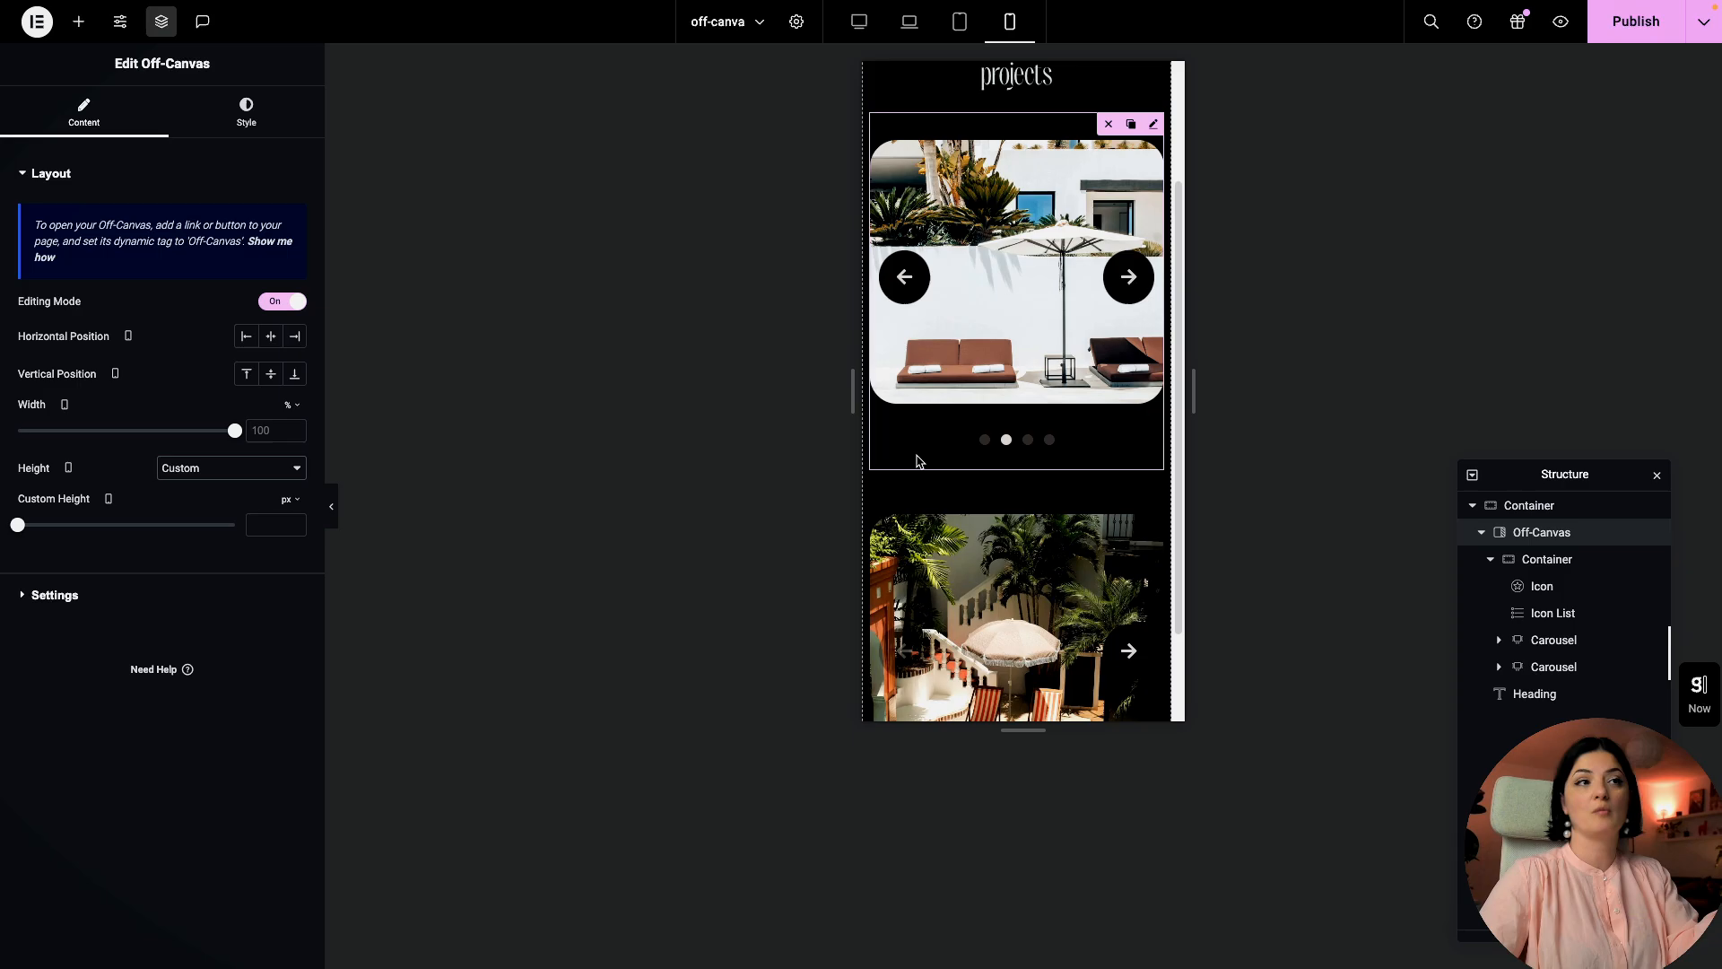
Step: Return to the desktop view, check how the menu scrolls with both carousels and hide the page Structure
click(858, 20)
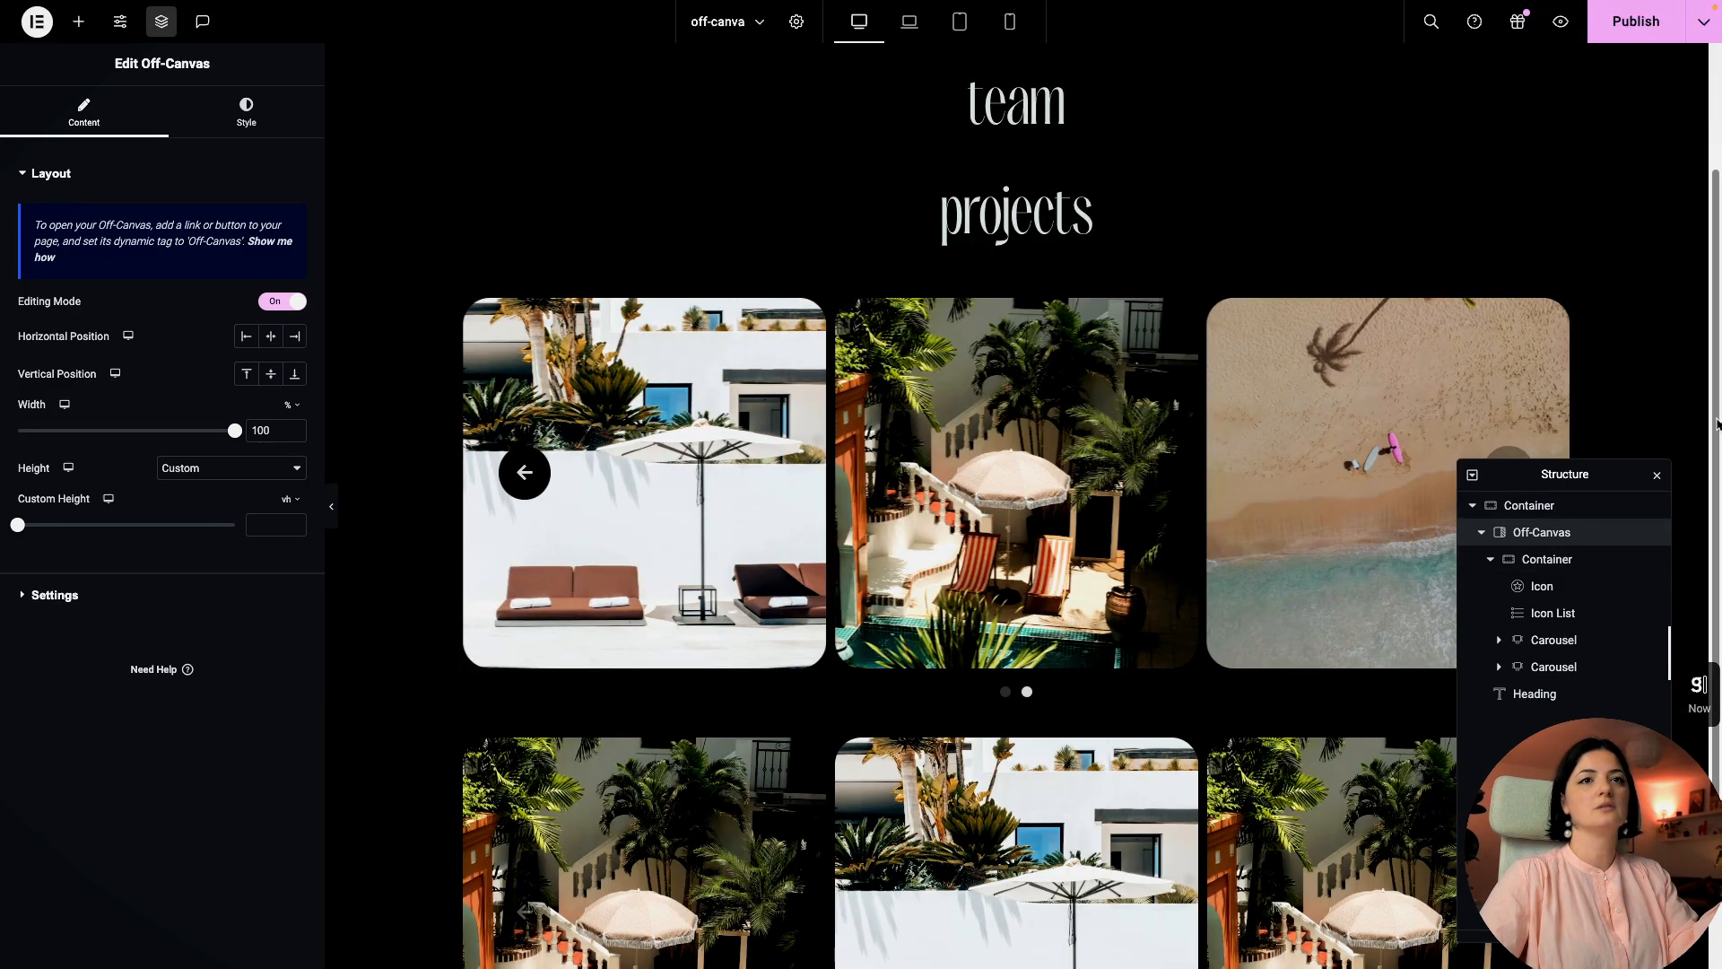
scroll(1714, 592, down, 2)
scroll(1713, 592, up, 2)
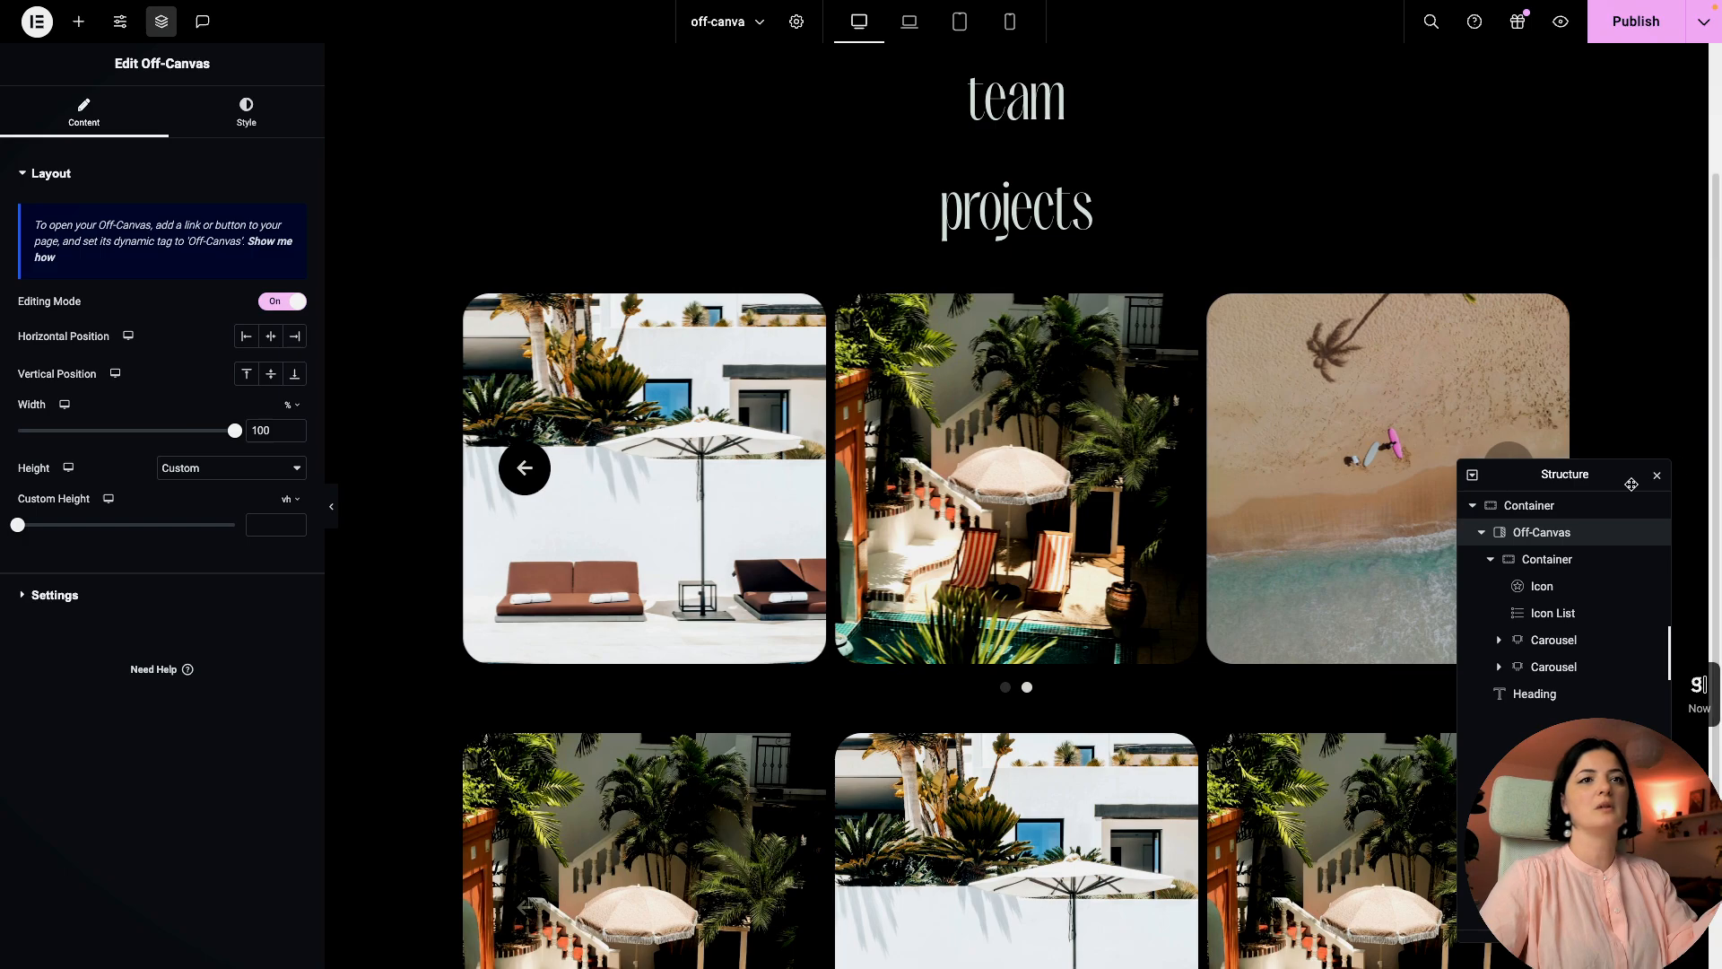
click(1657, 476)
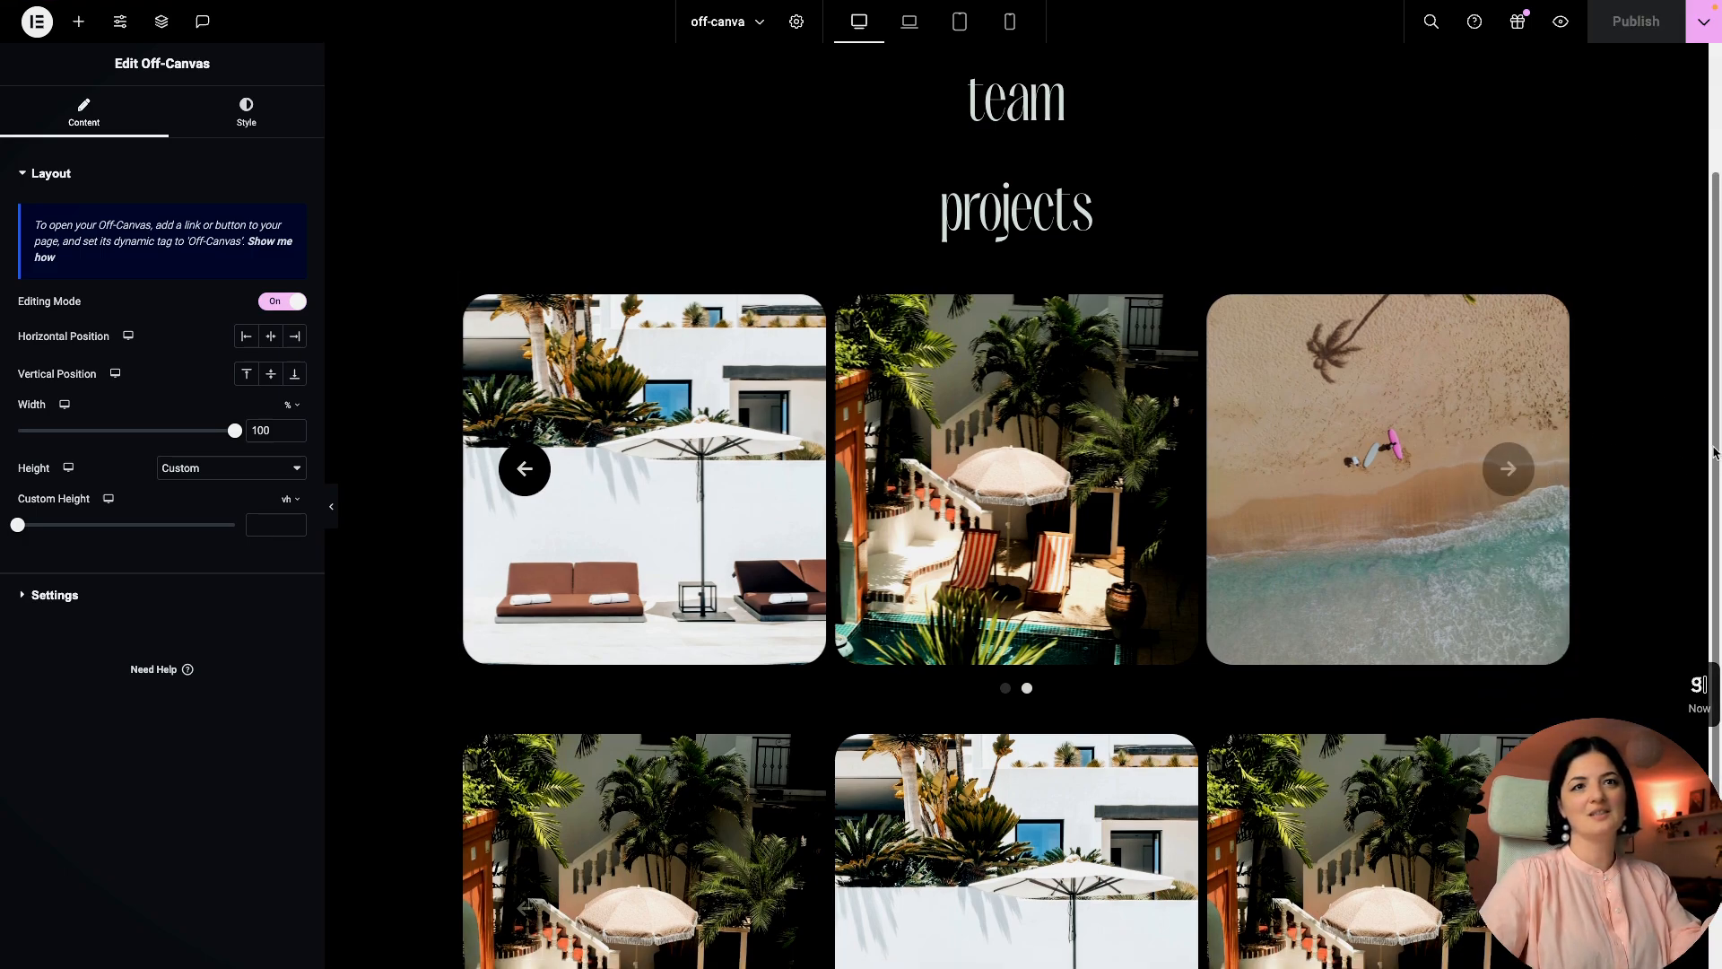
Step: Reduce the Off-Canvas width to 32% for the desktop view
scroll(1715, 306, up, 2)
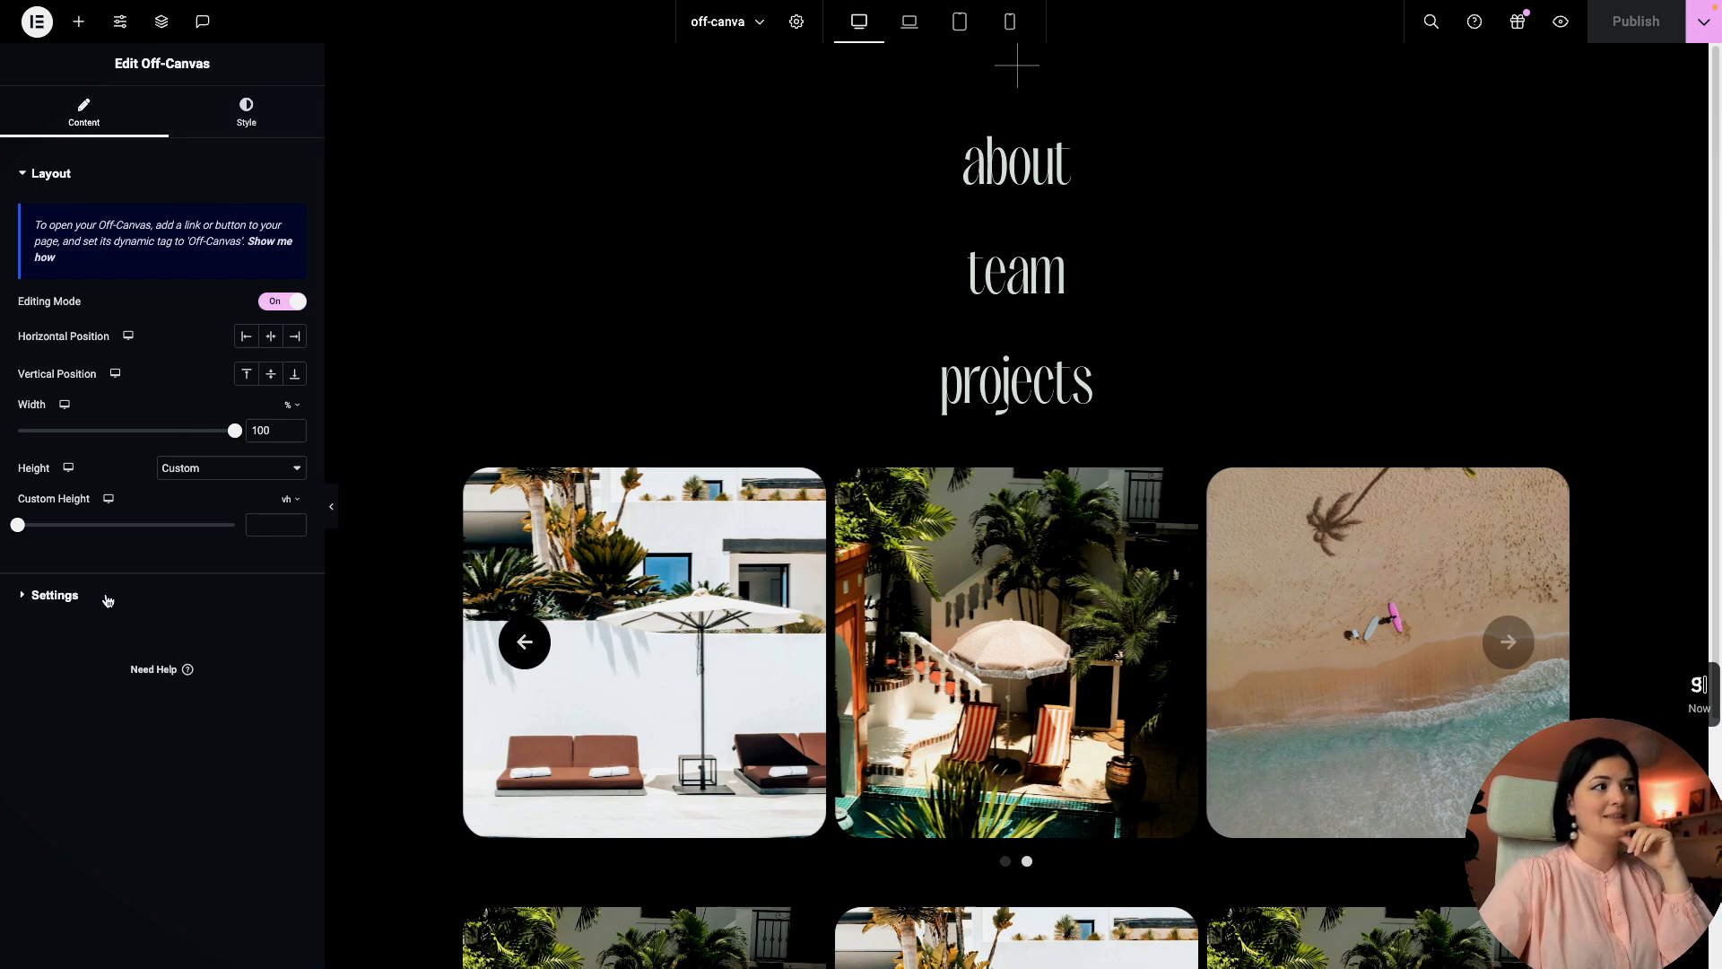
drag(237, 437, 163, 450)
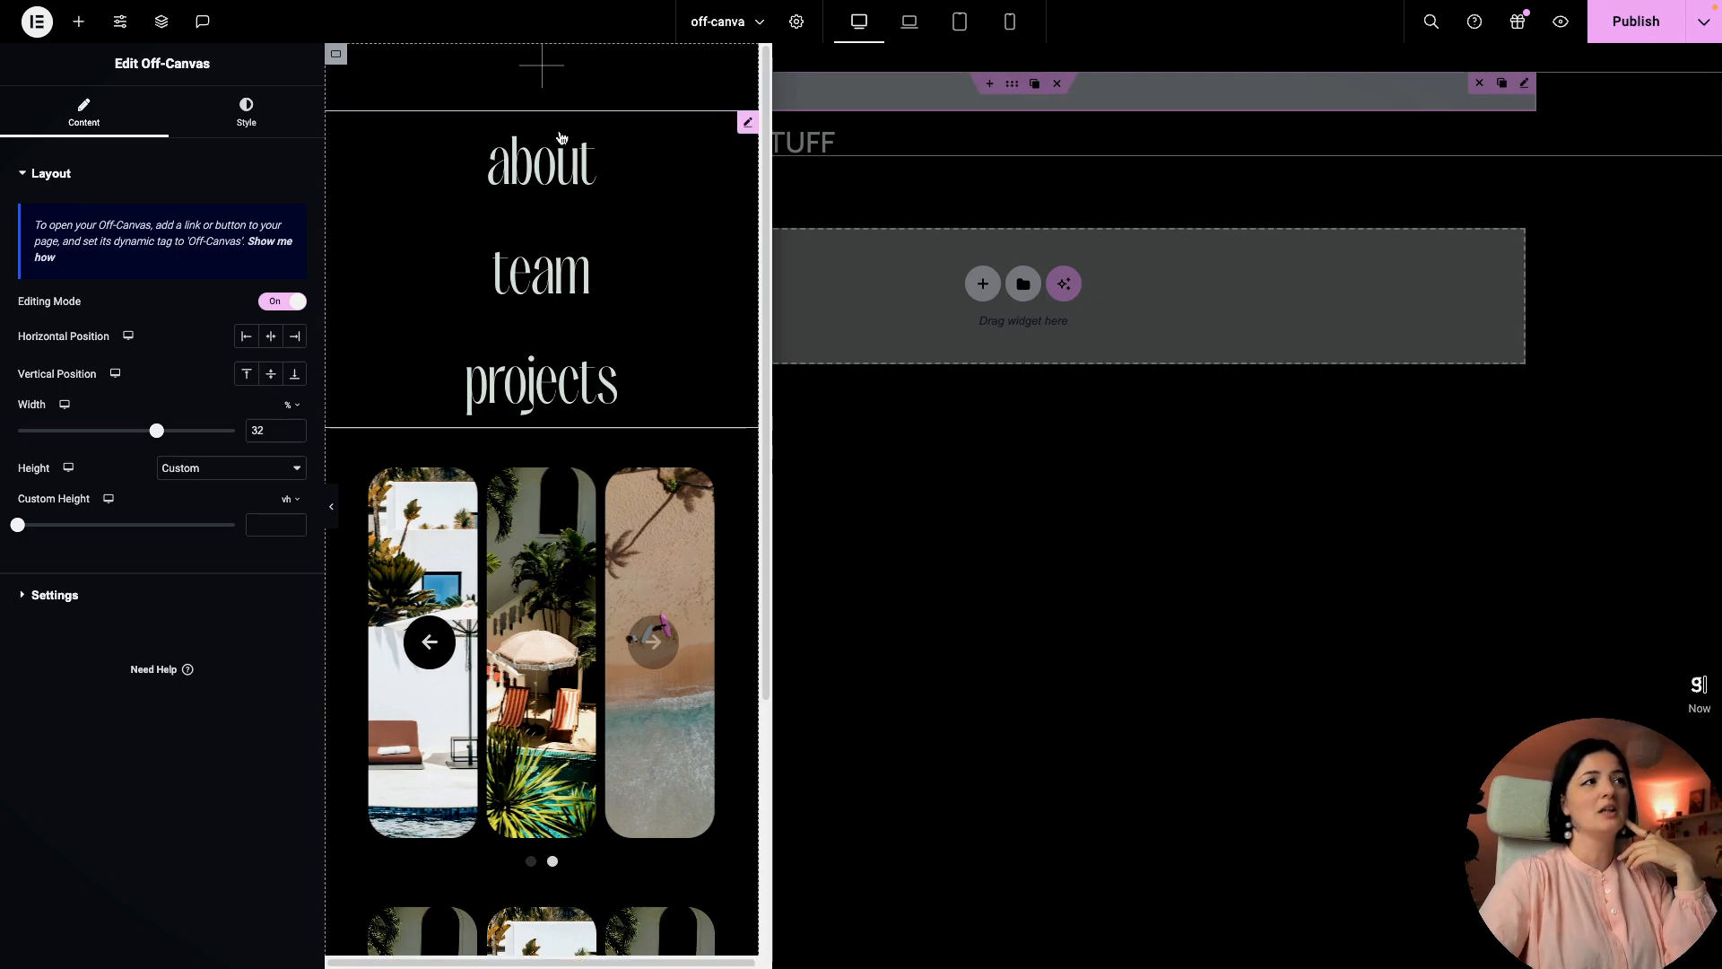
Step: Load ohwow.club in a new browser tab and go to its Design Inspiration page
click(562, 162)
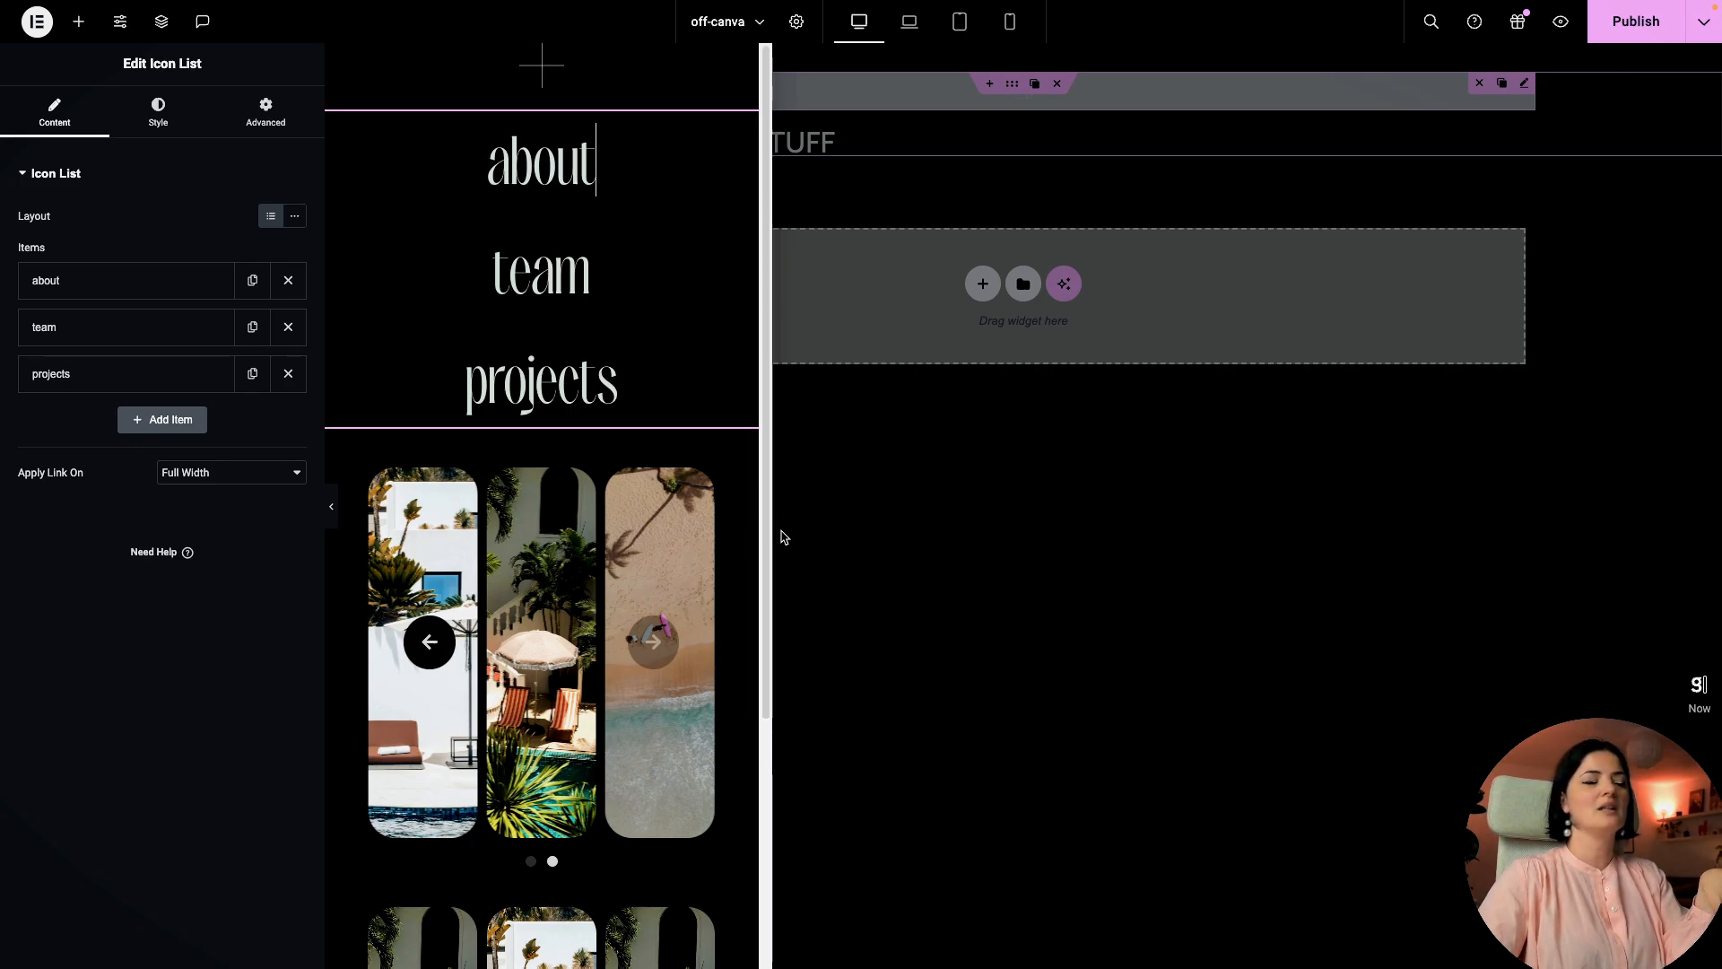
mouse_move(74, 752)
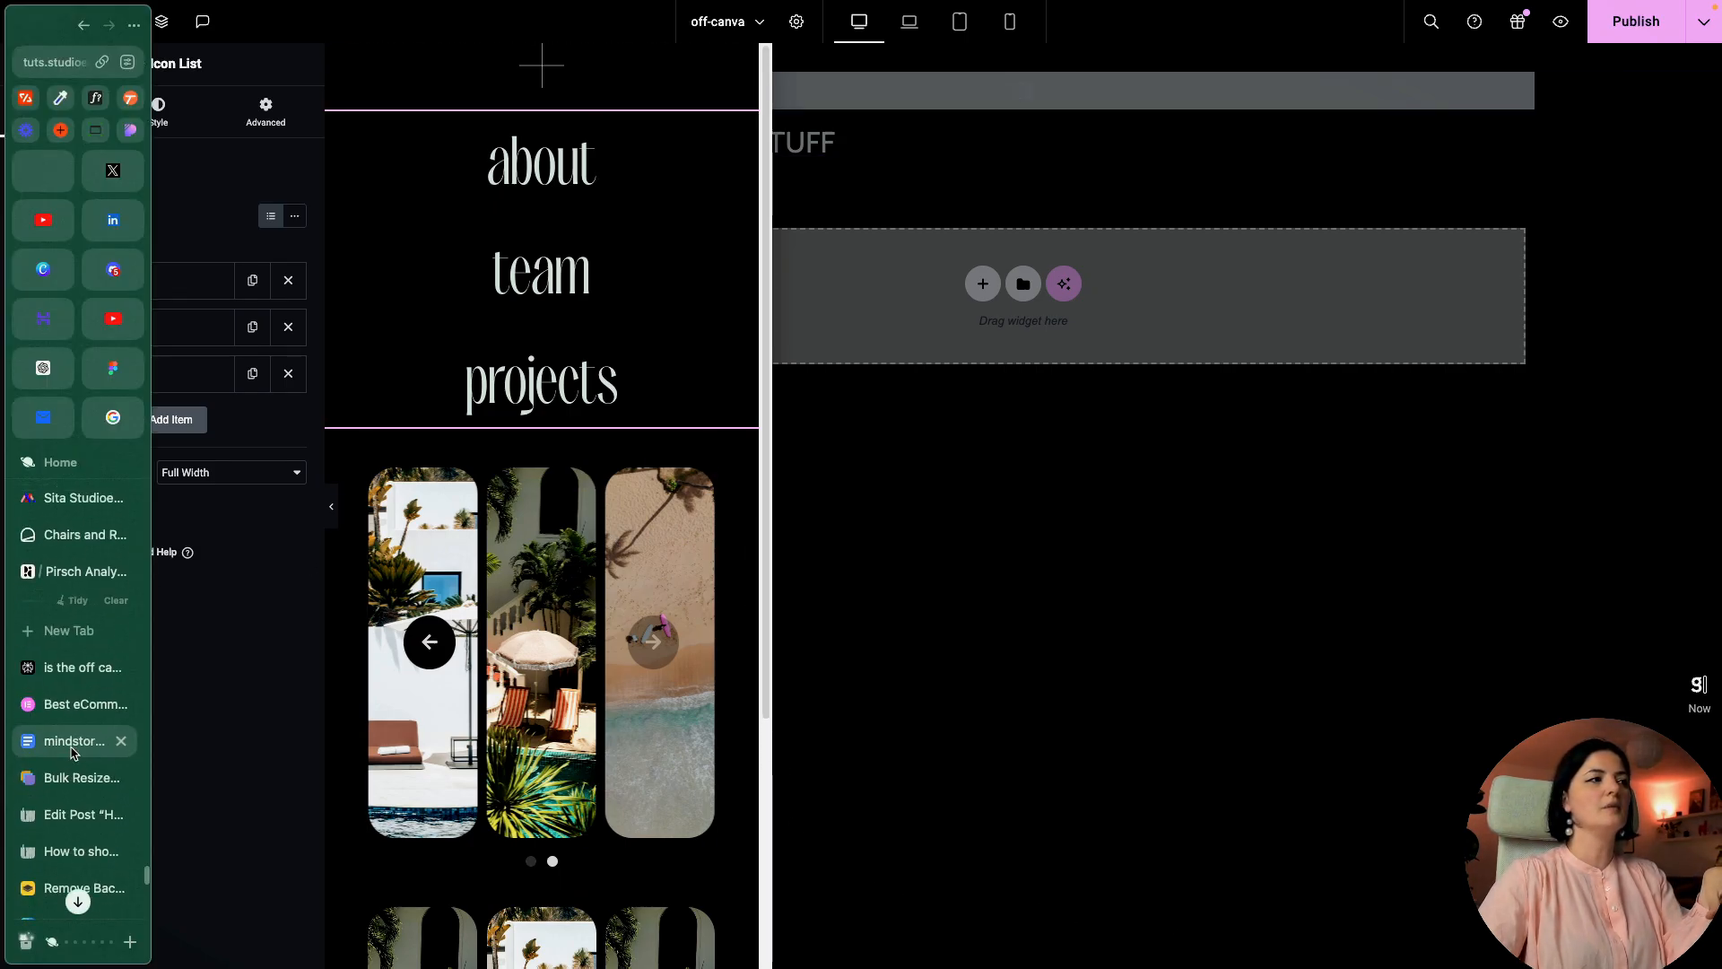
click(68, 630)
text(ohwow.club)
key(Return)
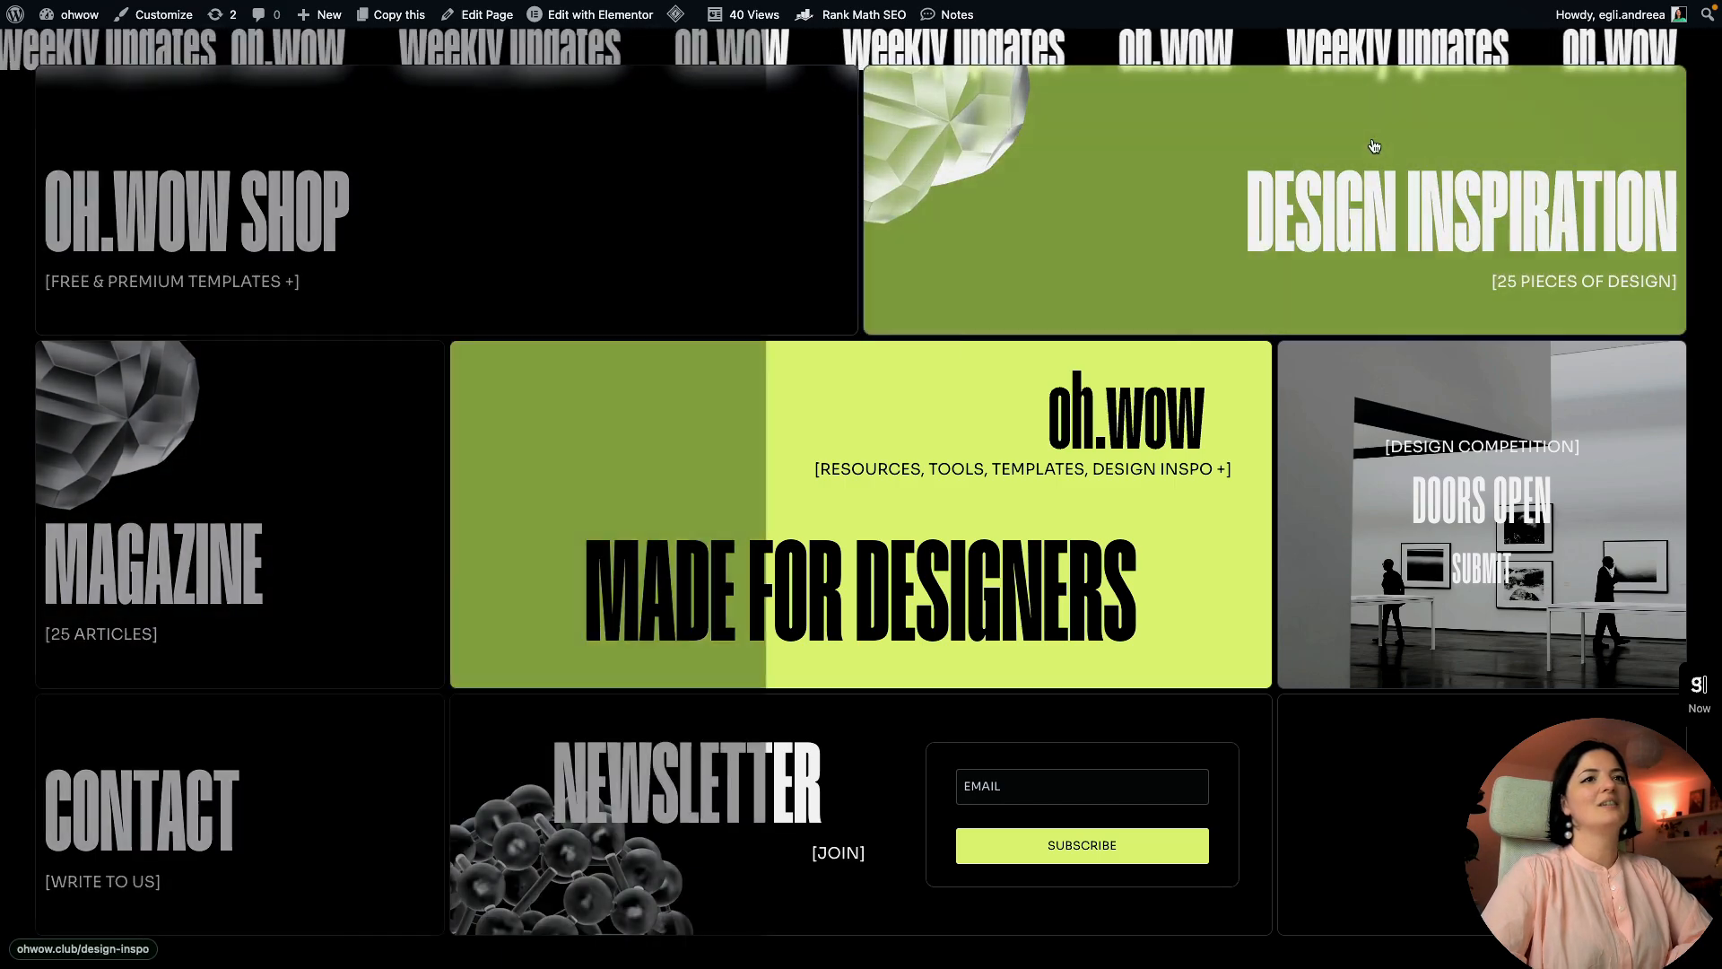
click(1372, 141)
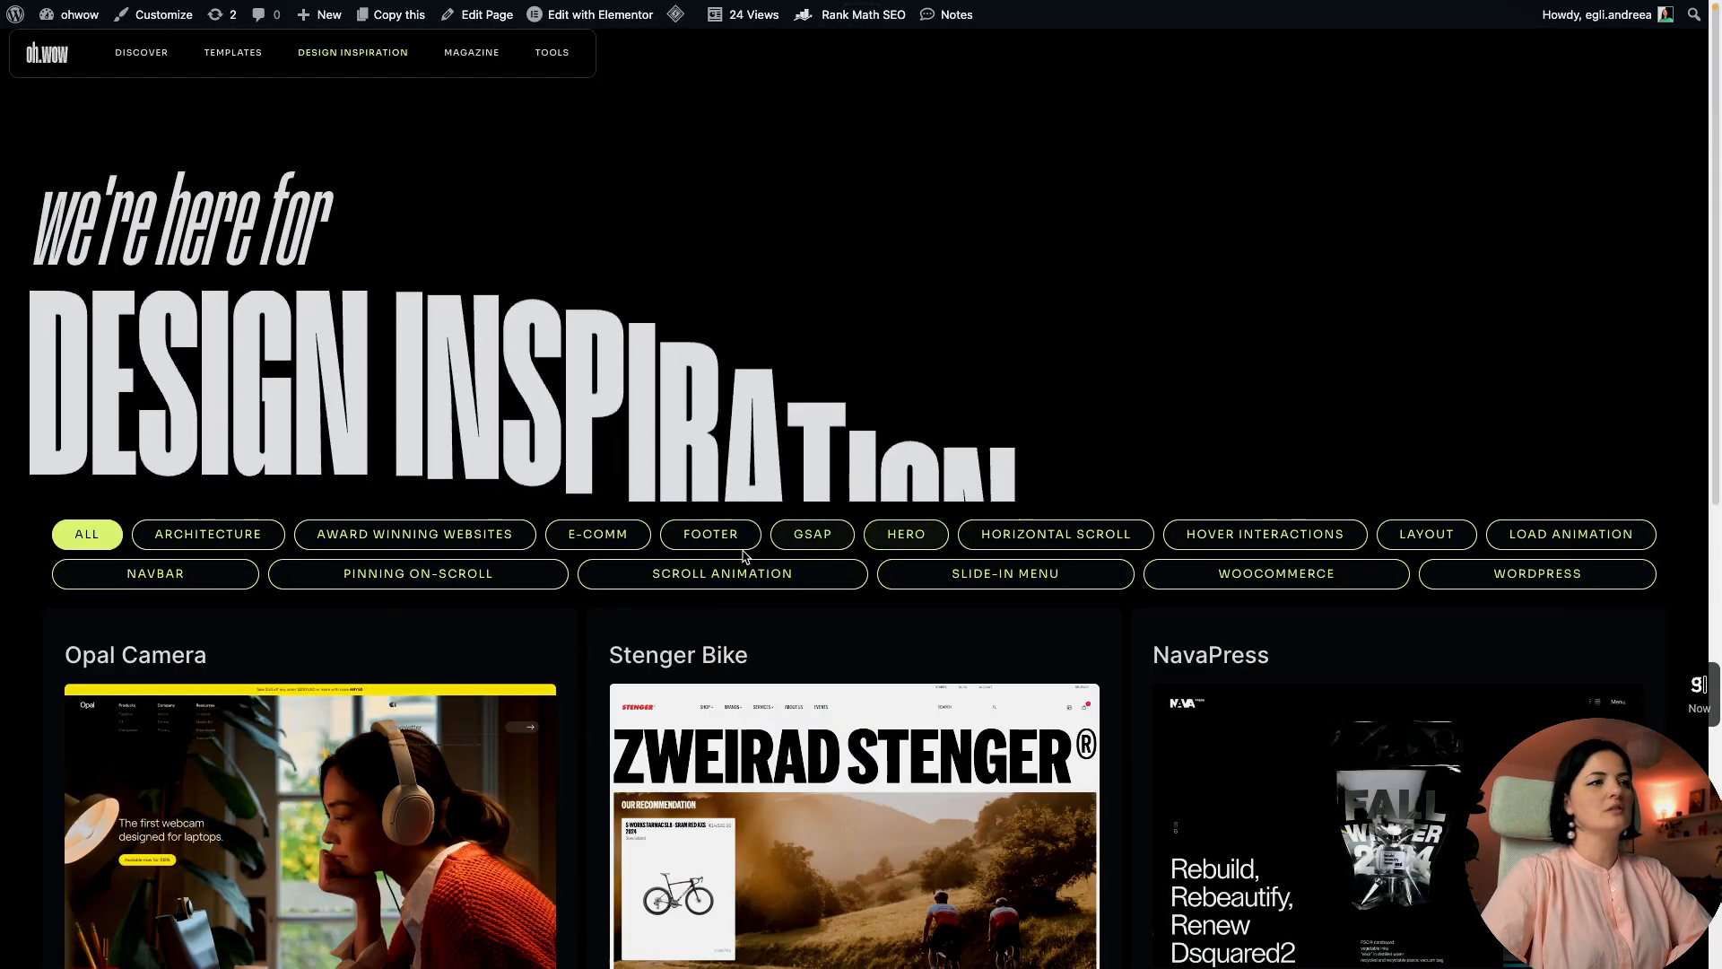
Step: Filter the design examples by Slide-In Menu and visit the Design Systems website
click(1049, 566)
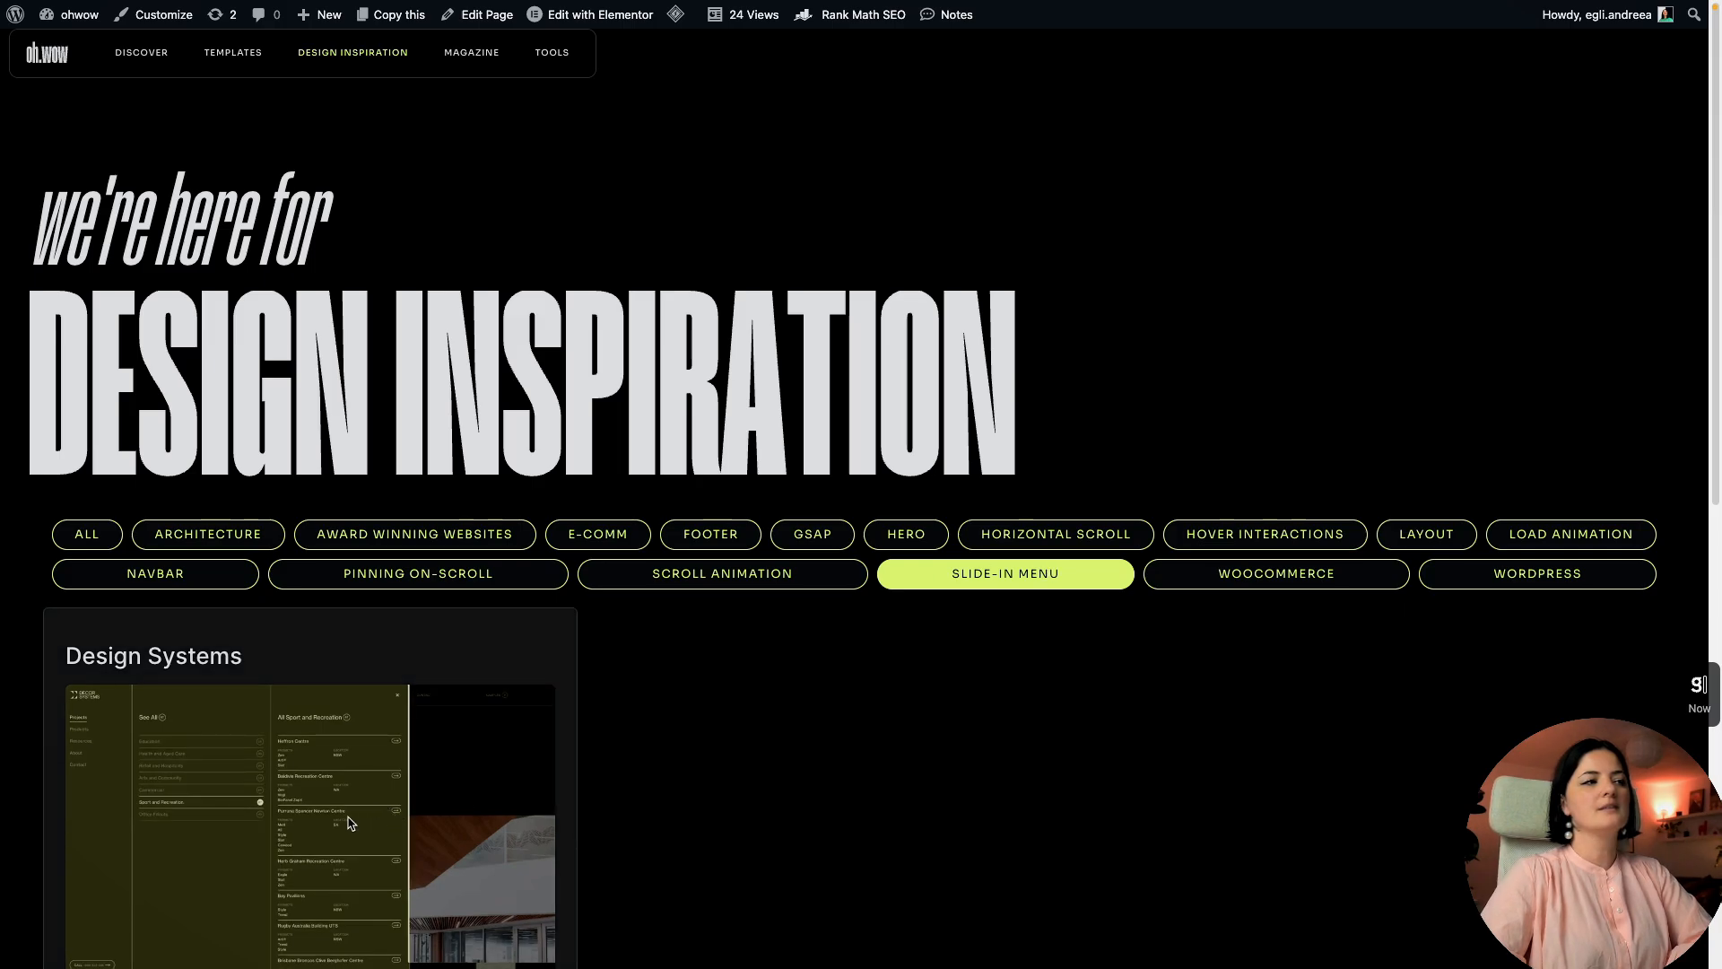
scroll(387, 812, down, 2)
click(359, 796)
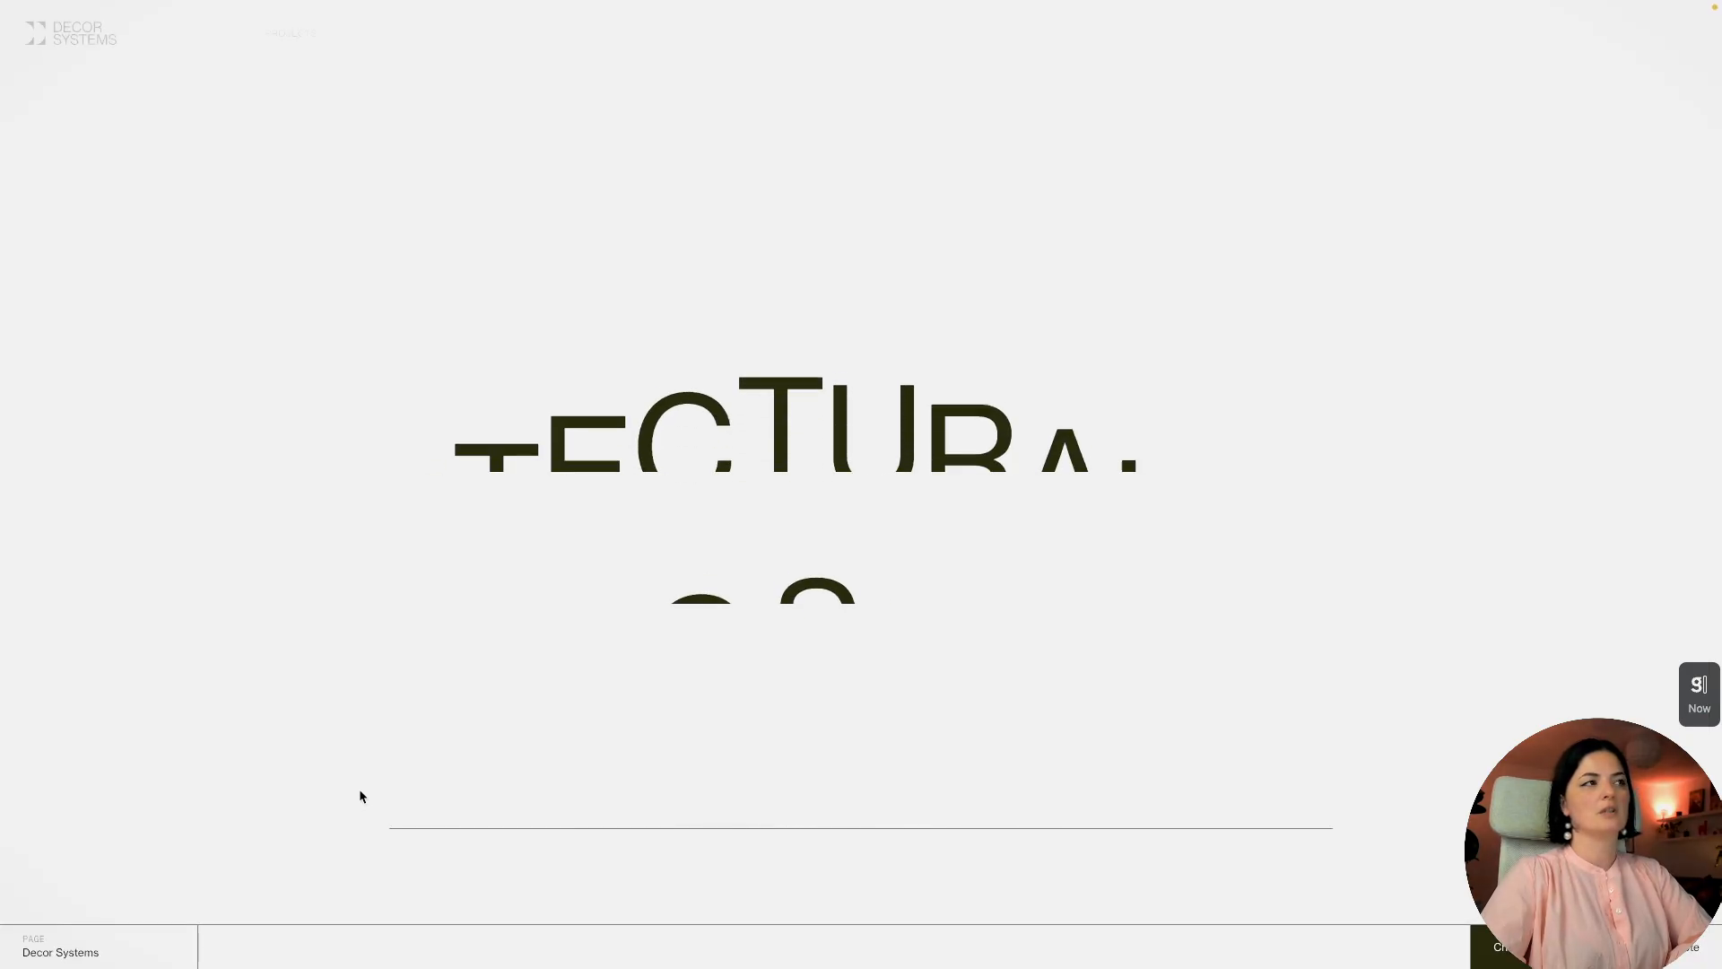
Step: Explore the Decor Systems slide-in menu through Products, Projects and the Education category's project list, and return to the site's home page
click(546, 37)
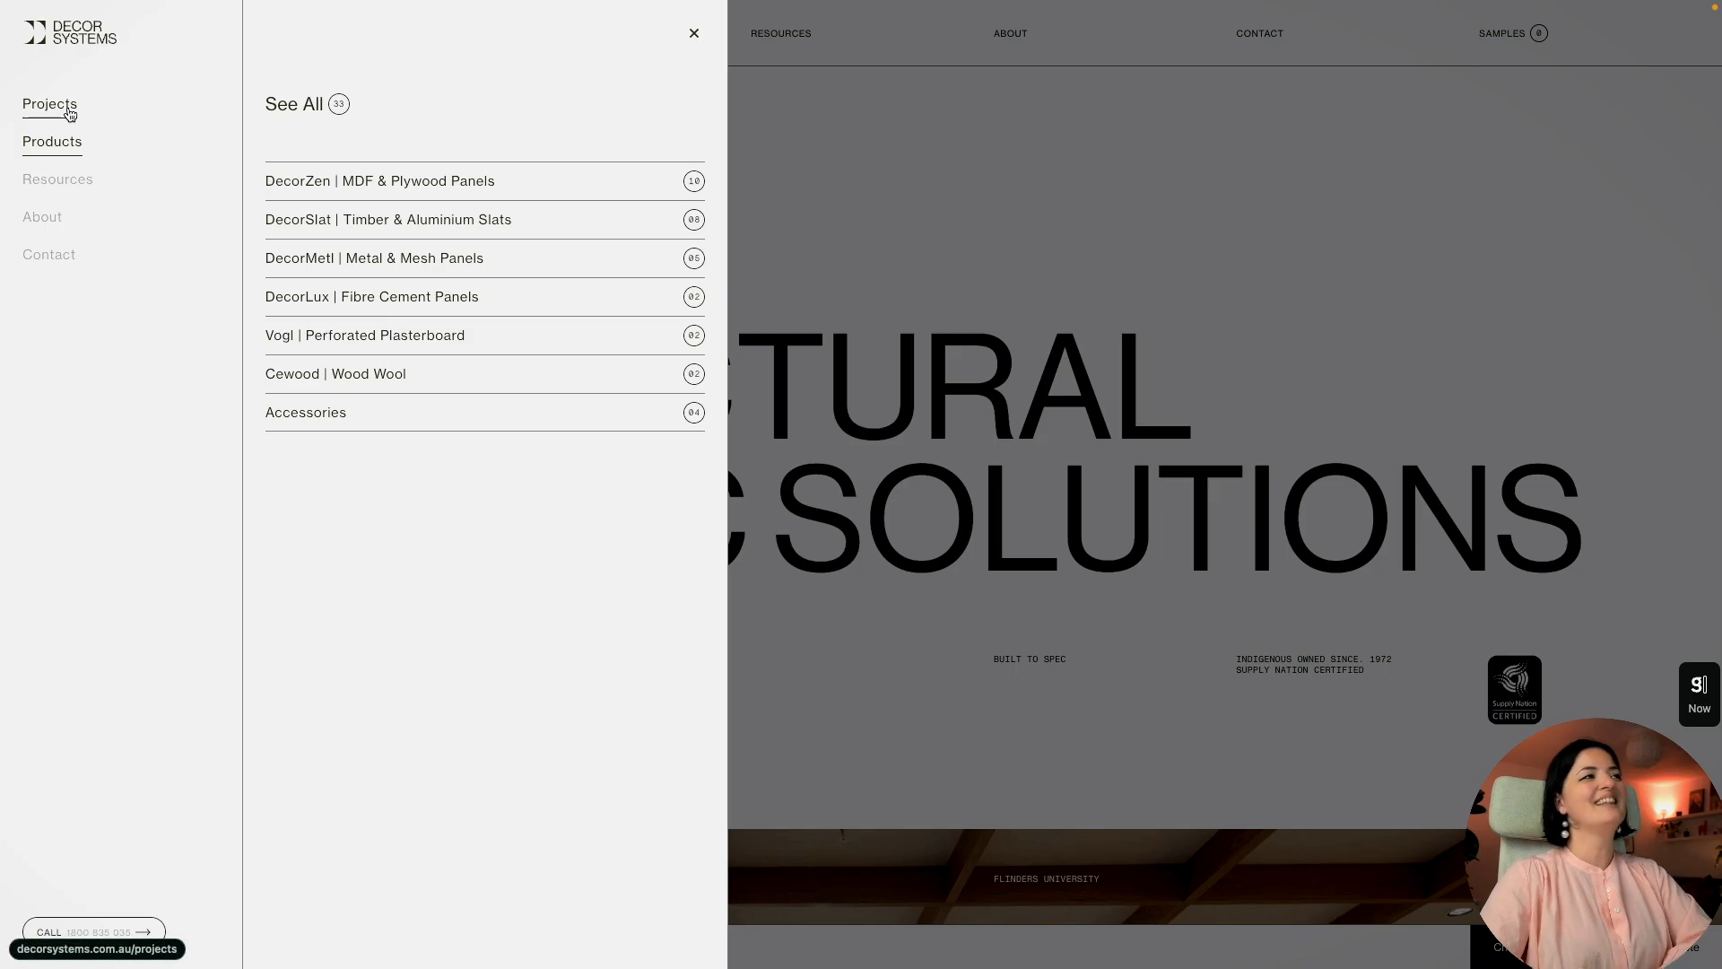
click(70, 114)
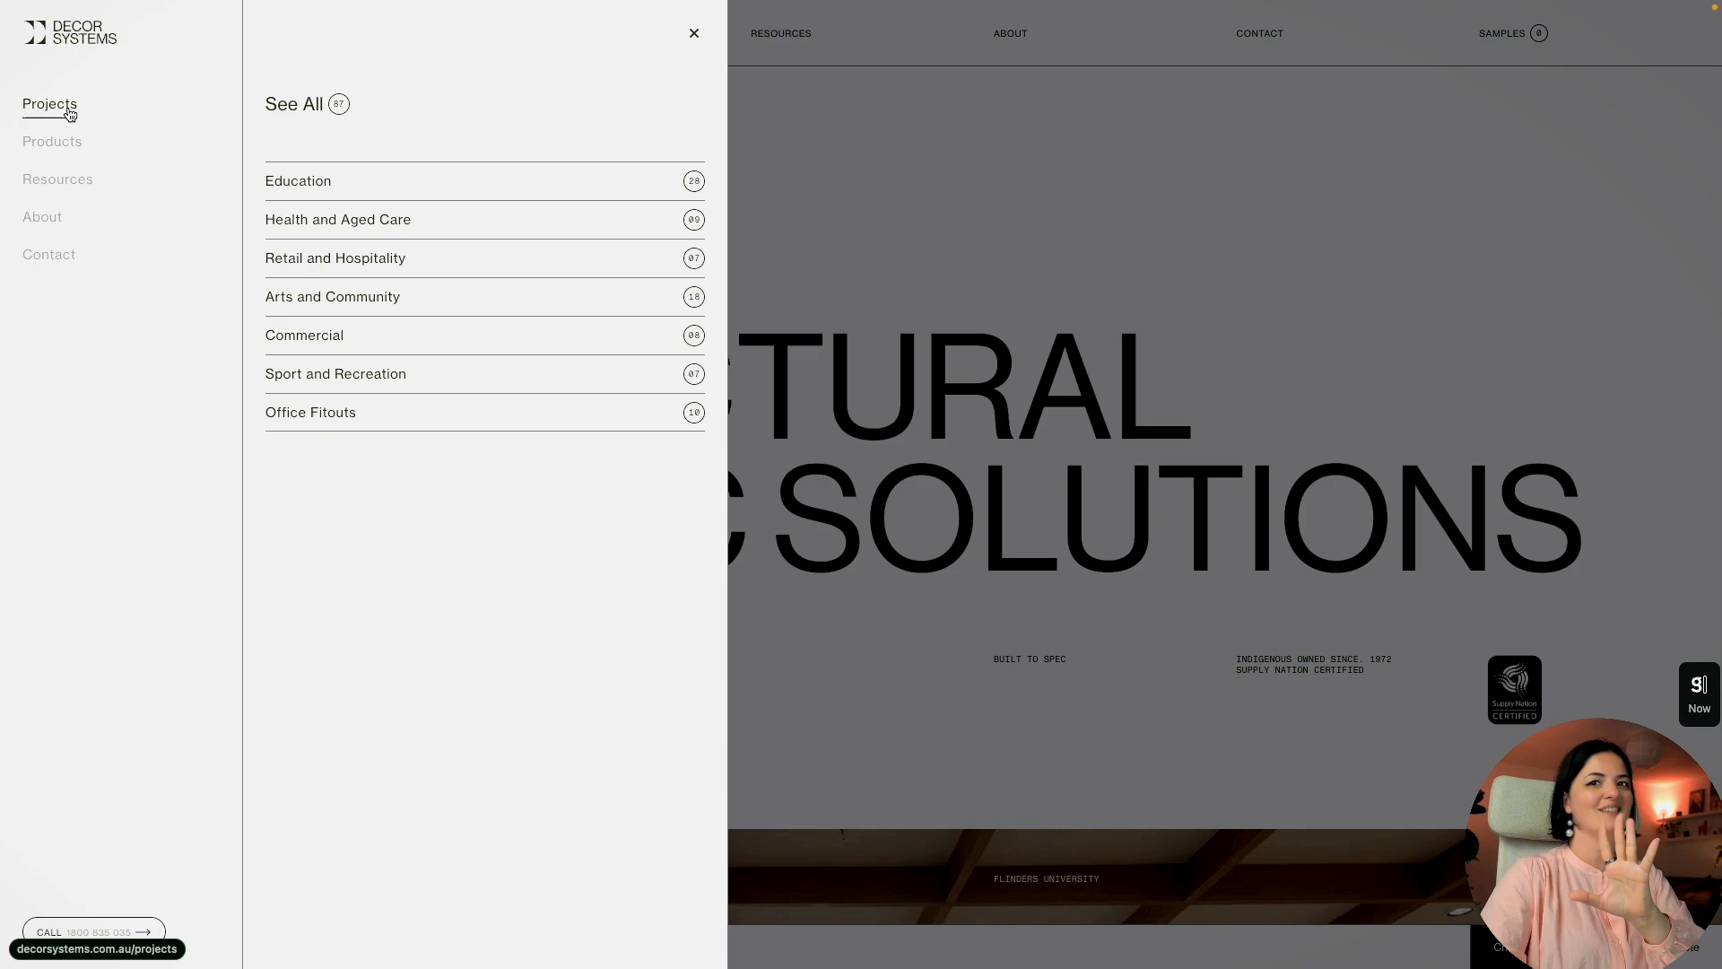
click(271, 414)
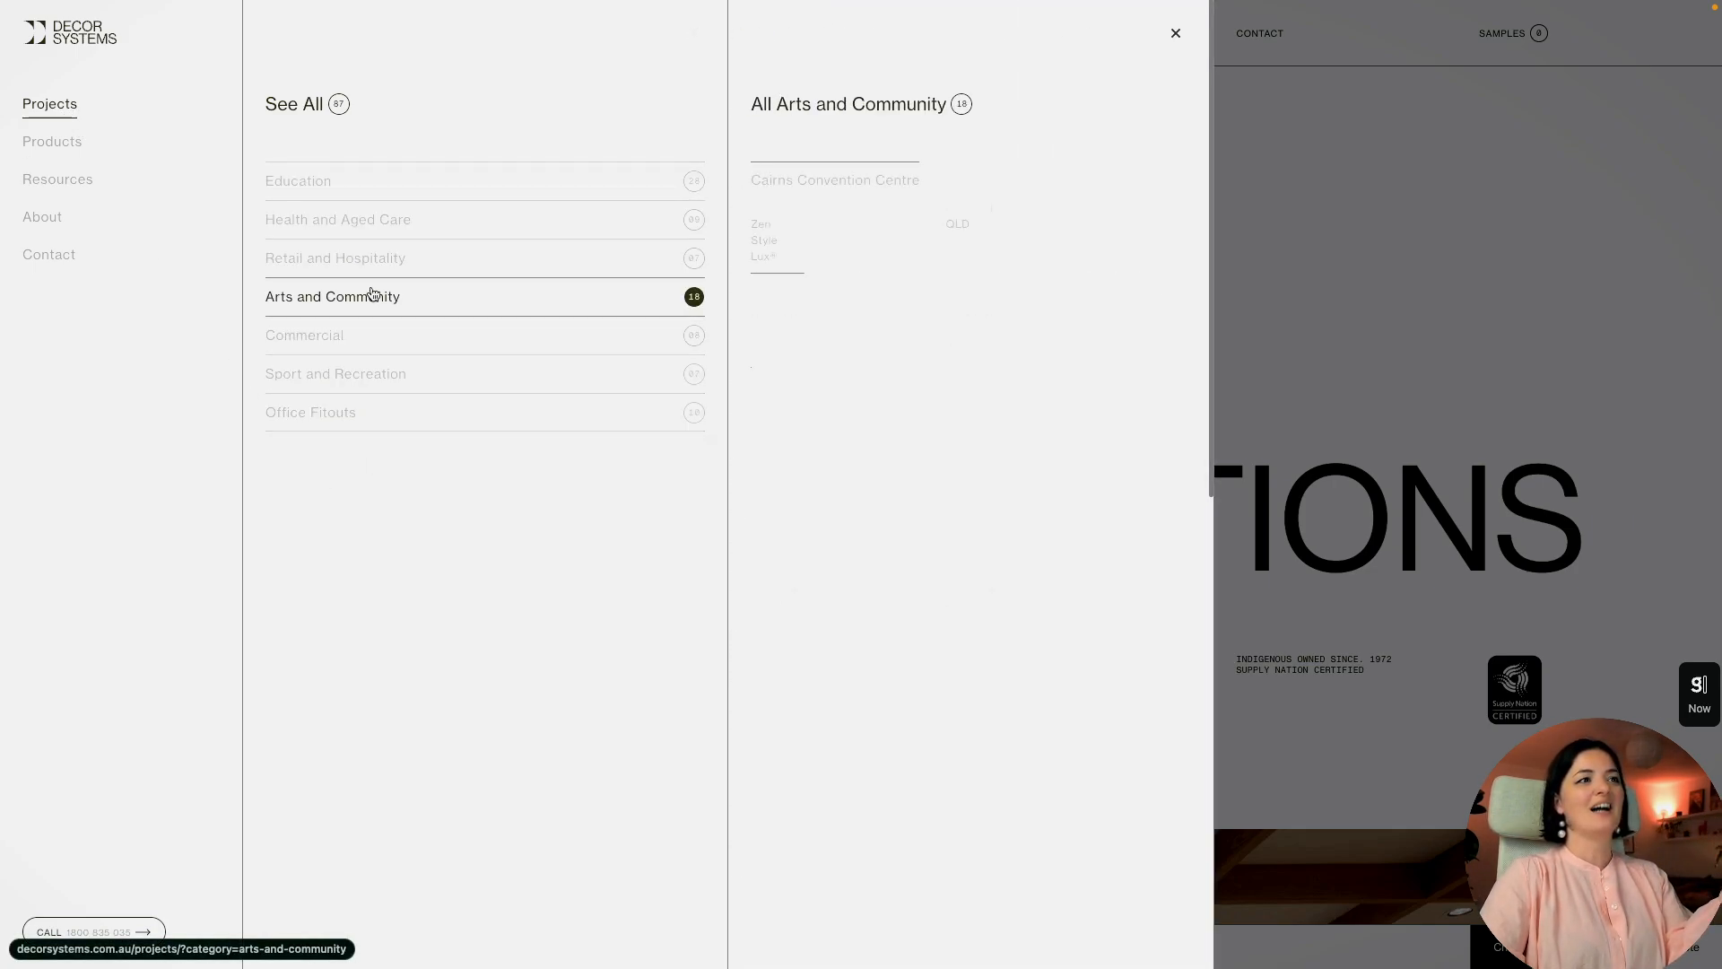
mouse_move(377, 230)
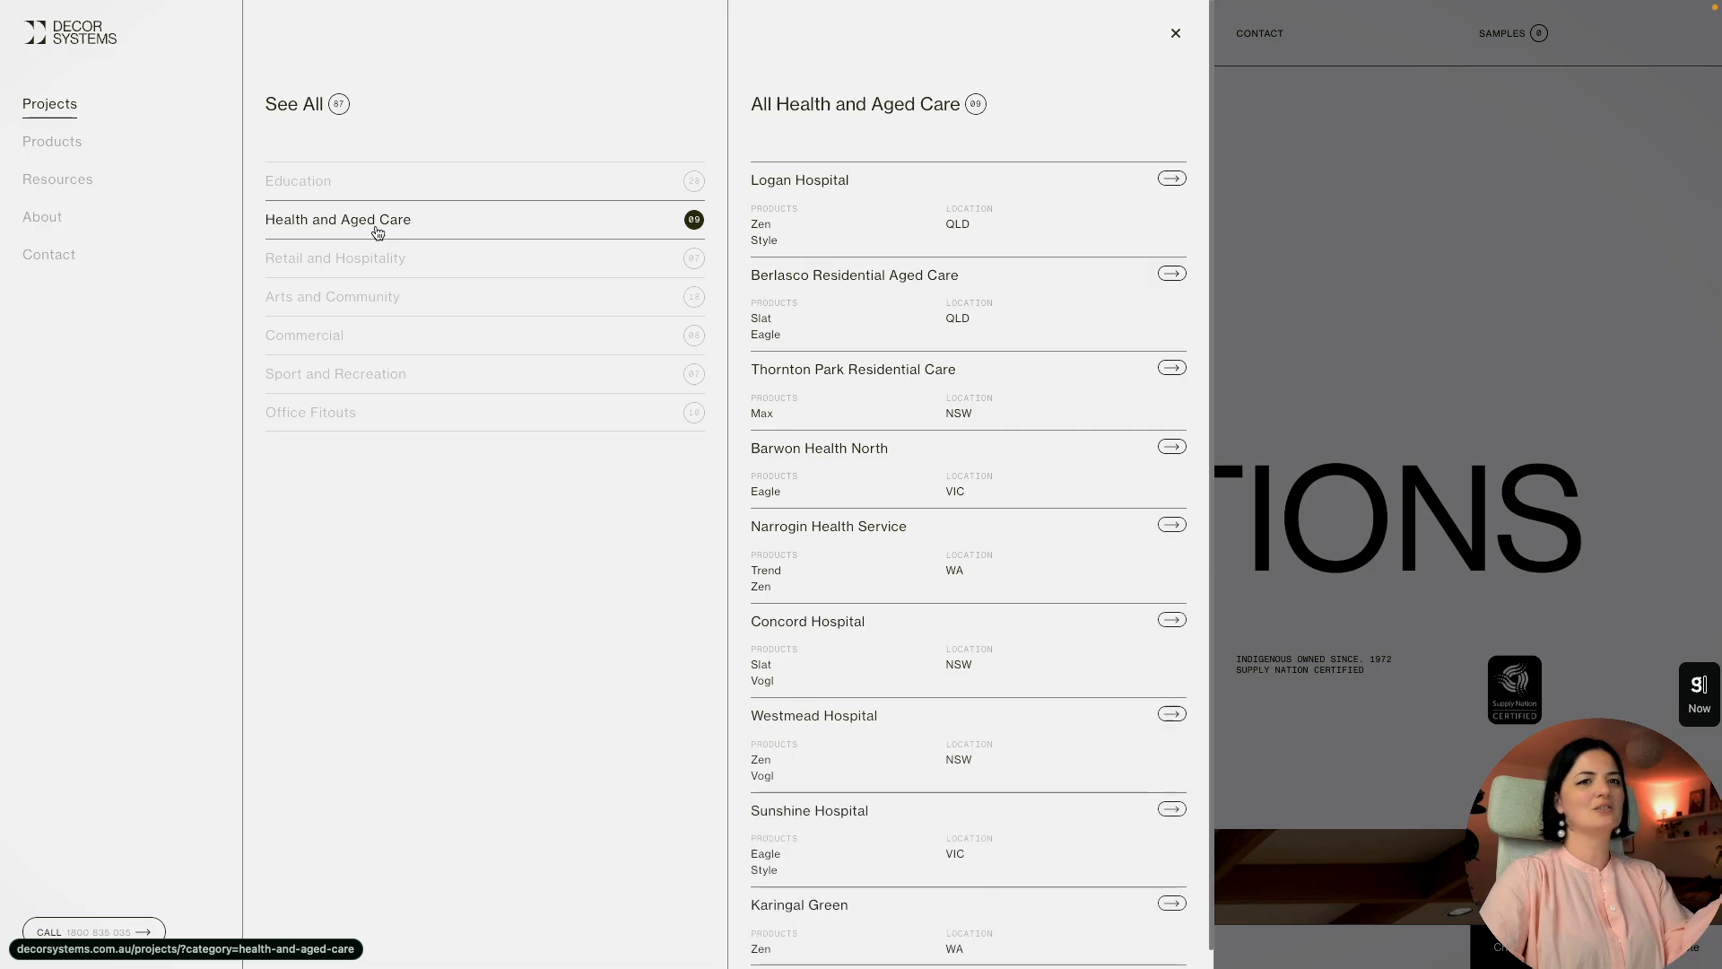
mouse_move(350, 200)
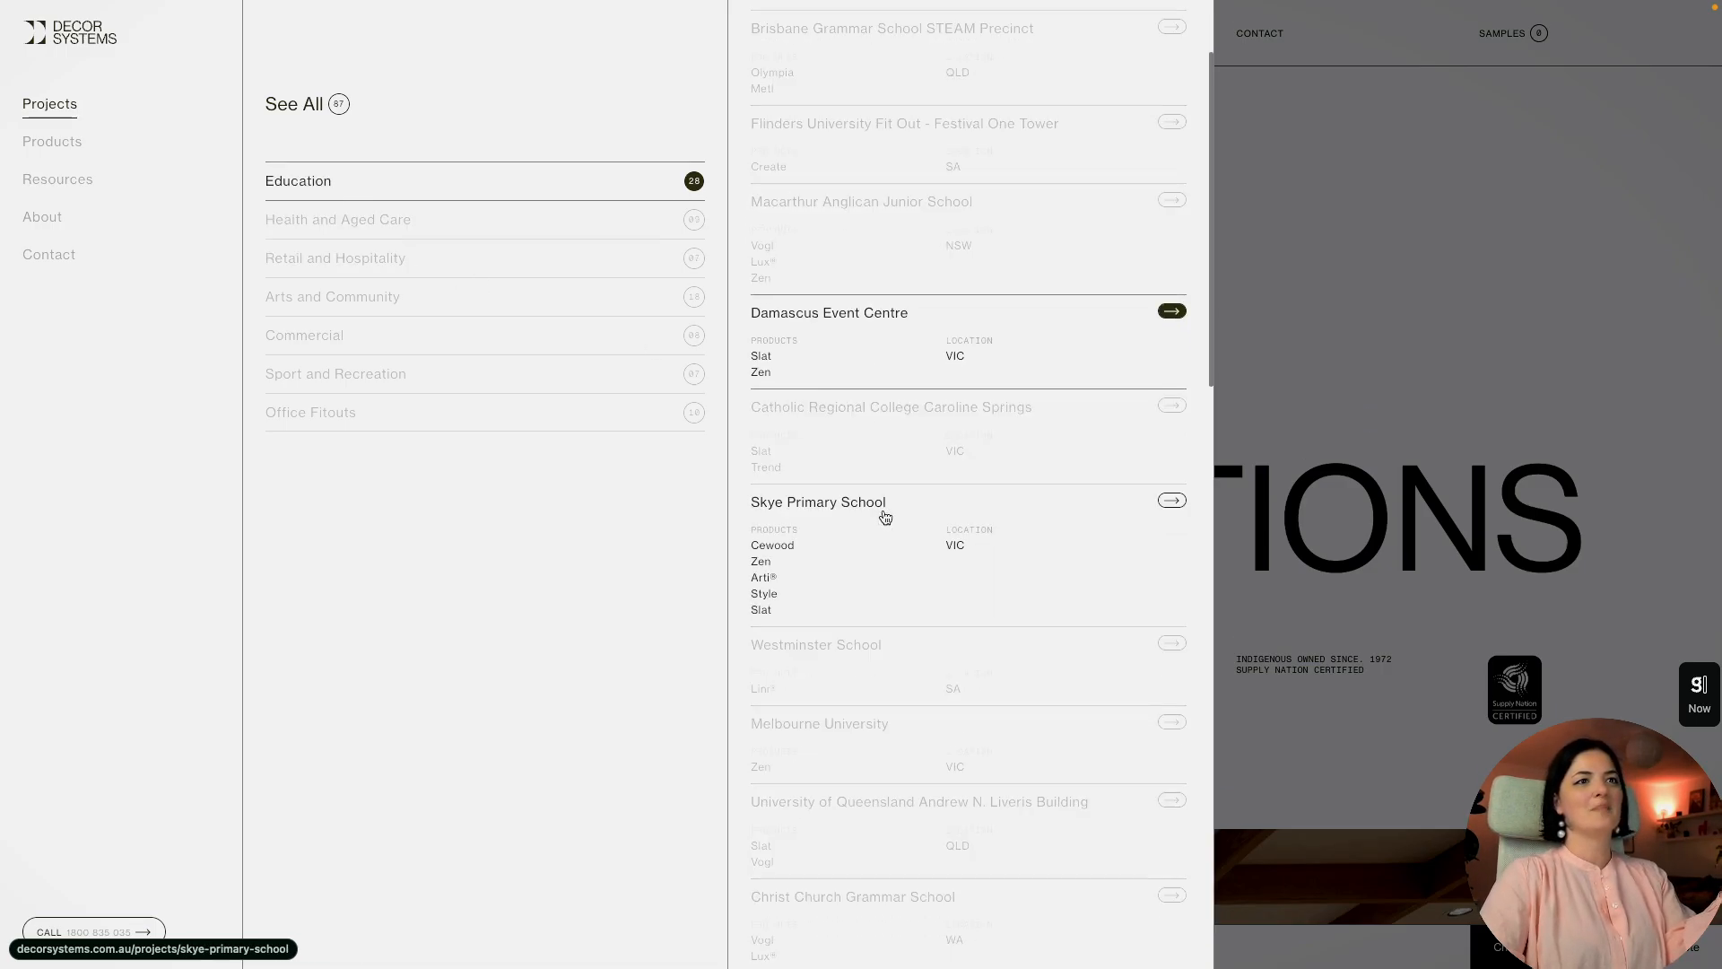
mouse_move(881, 516)
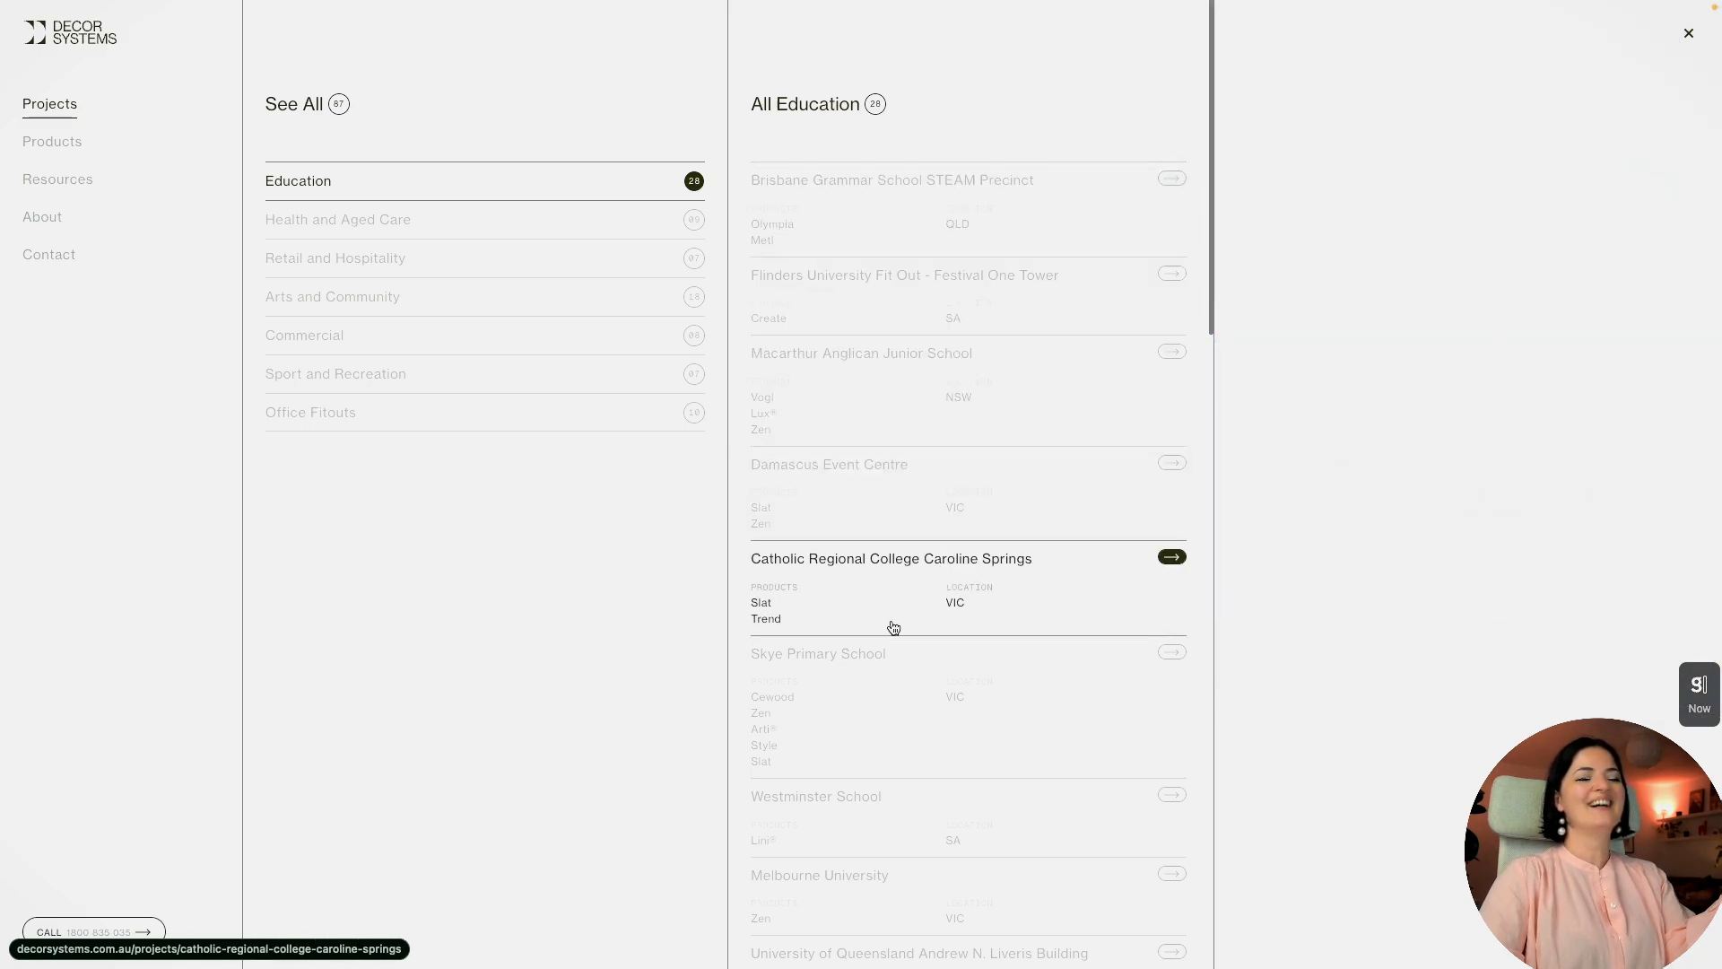
click(94, 28)
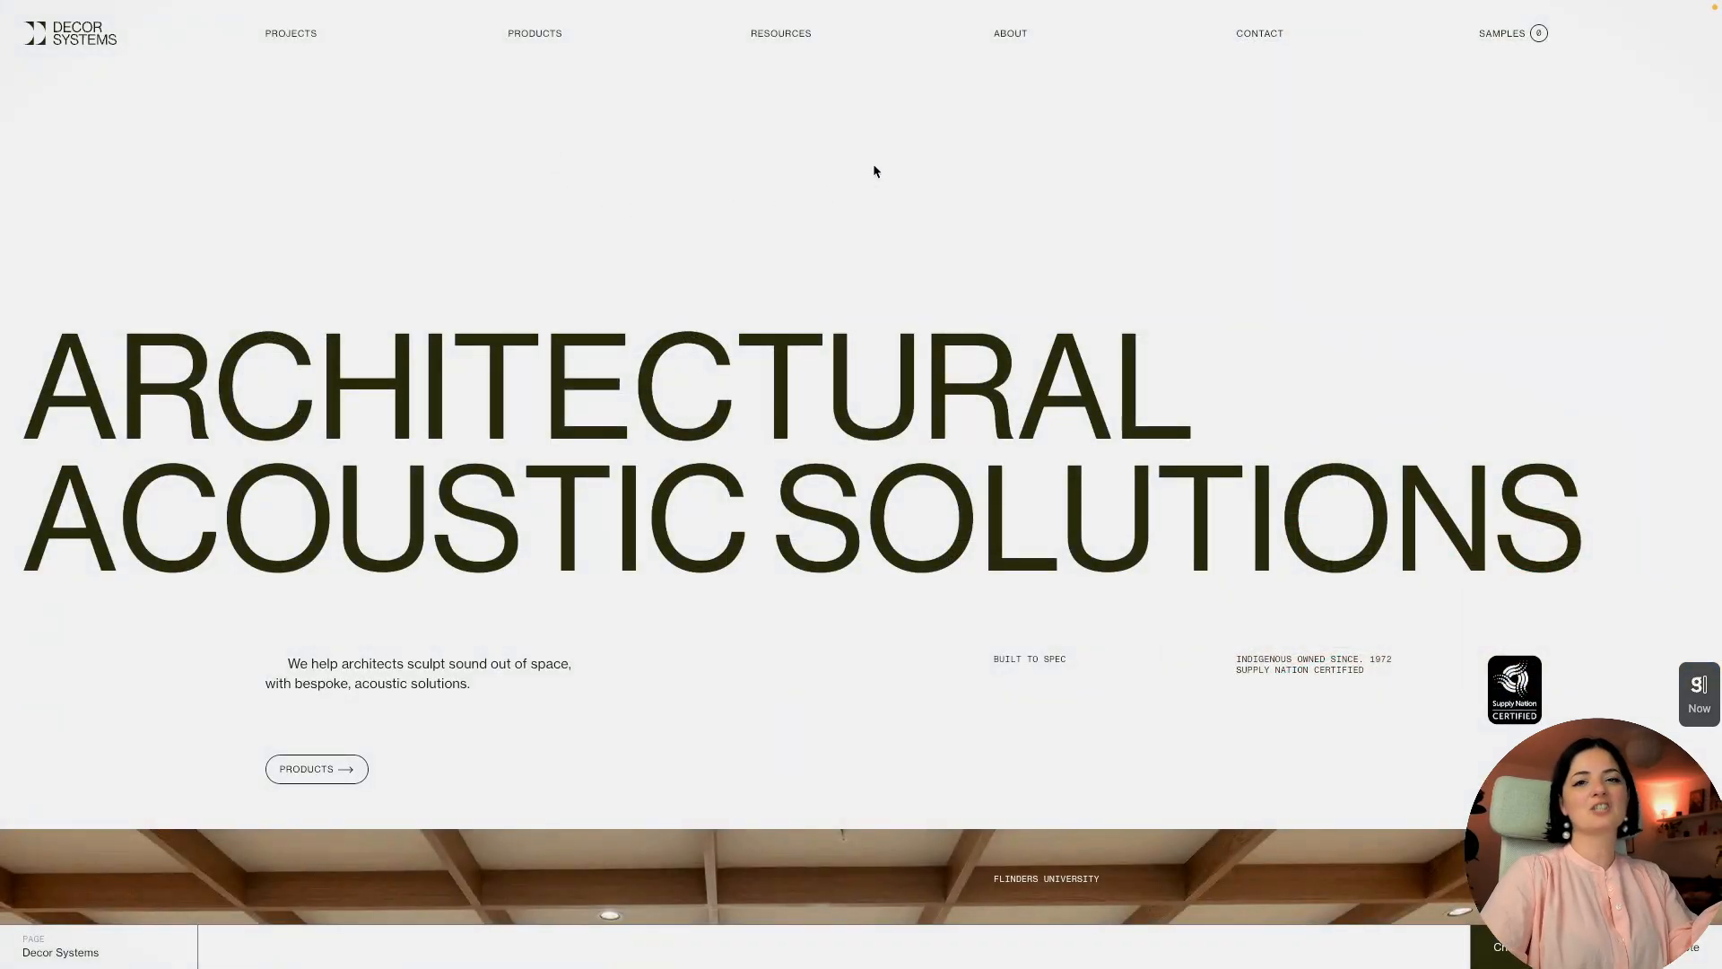